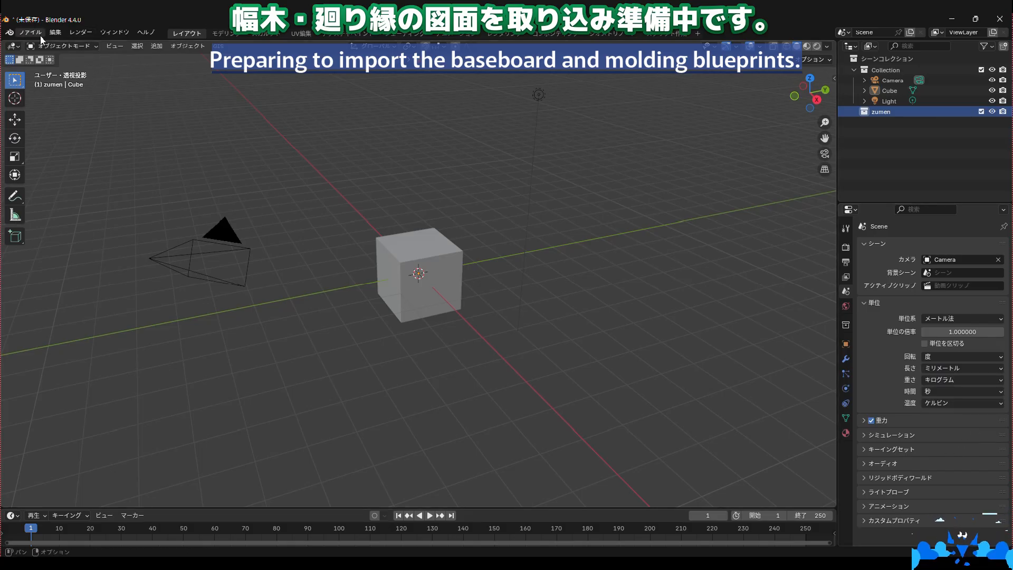
- Import the drawing ゴッホの部屋_幅木廻り縁用.DXF into the zumen collection with a unit scale of .001
left_click(30, 33)
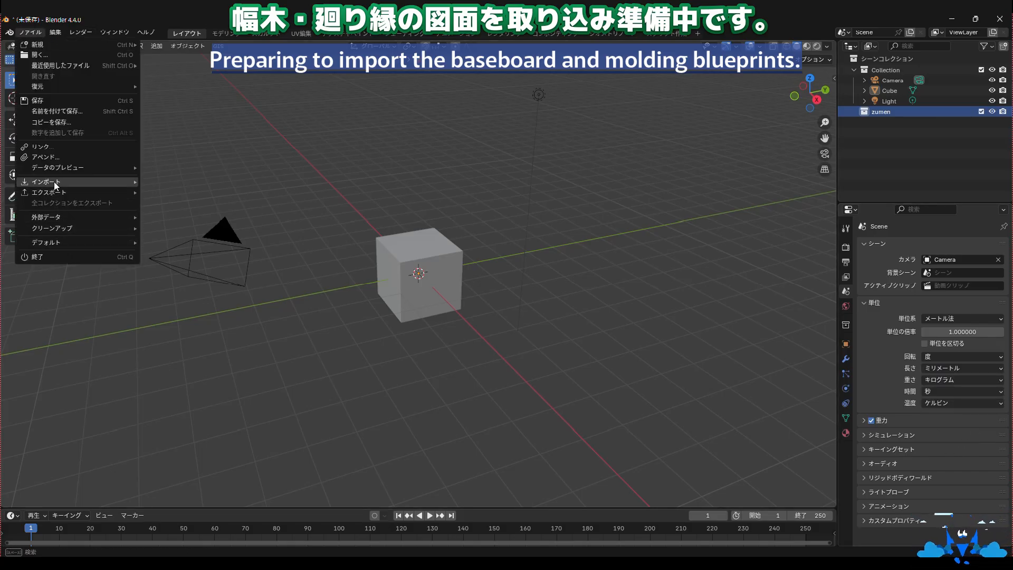
mouse_move(54, 182)
left_click(185, 297)
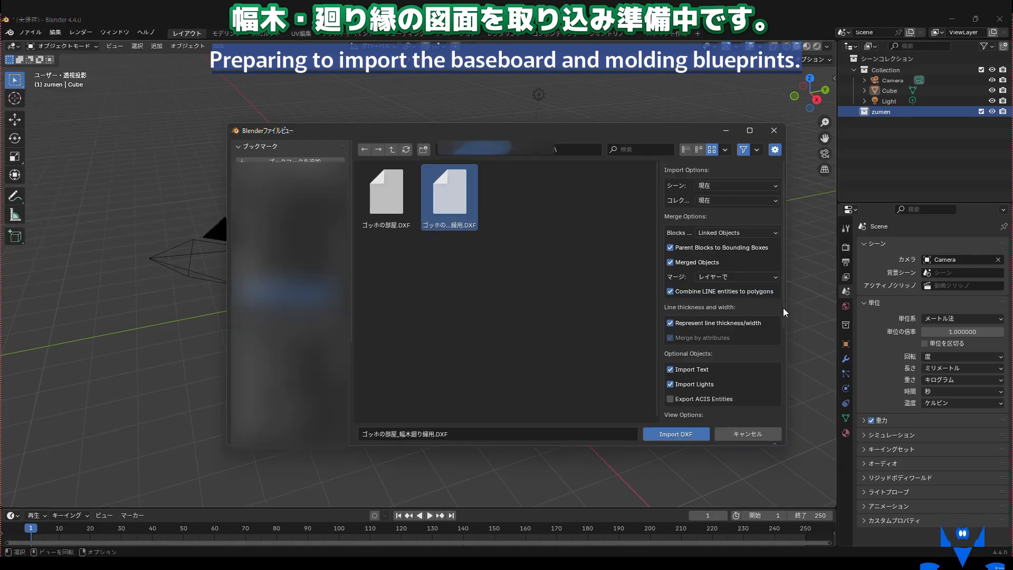
scroll(783, 438, "down", 5)
left_click(705, 369)
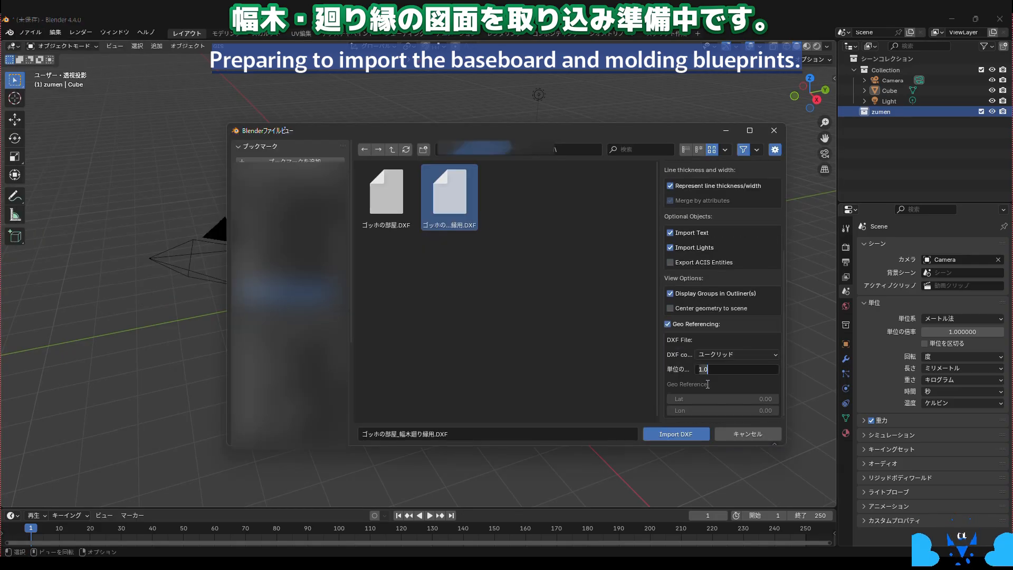
key("BackSpace")
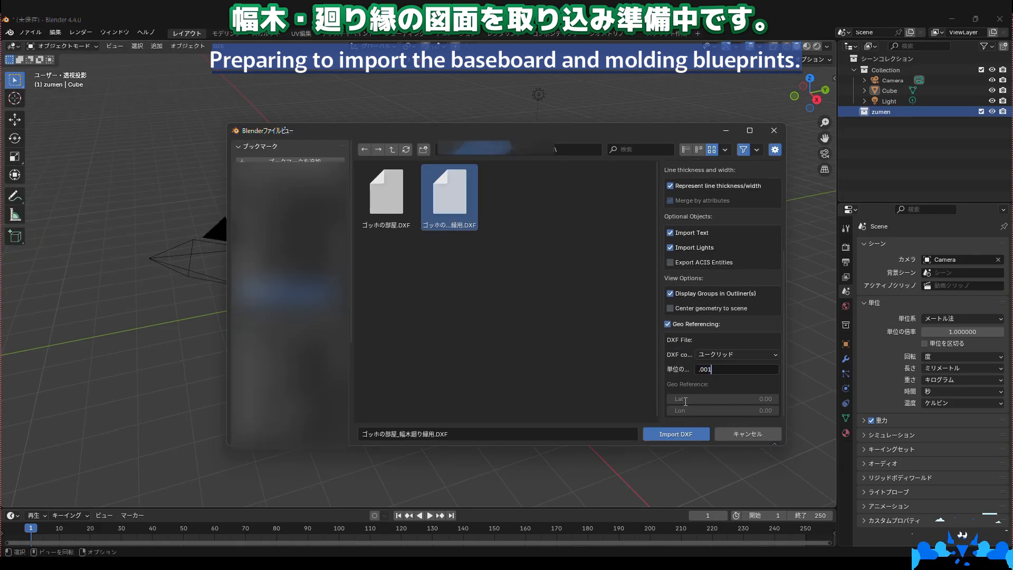
left_click(675, 434)
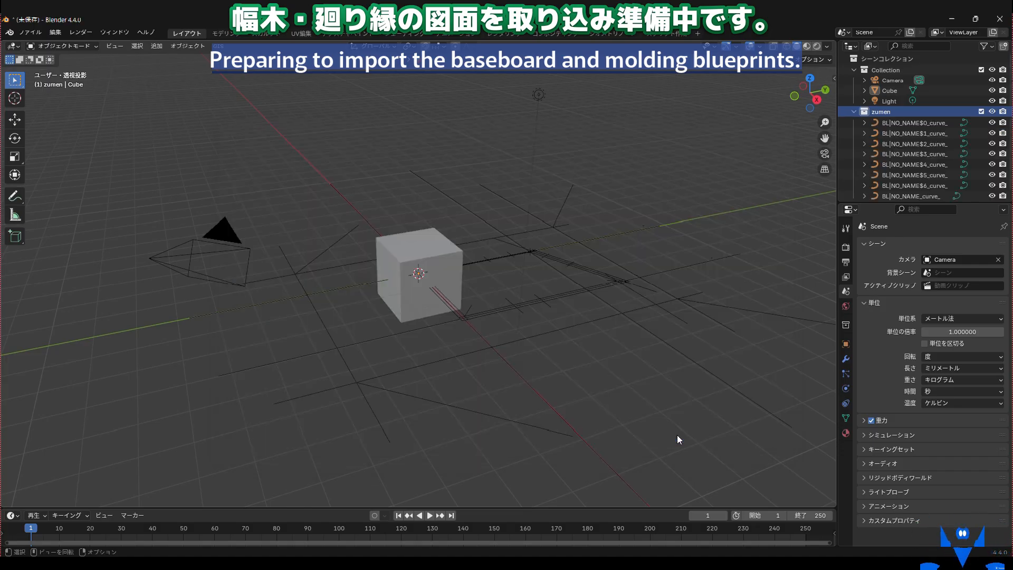
- Hide the Cube, Camera and Light in the viewport
left_click(992, 90)
left_click(991, 80)
left_click(992, 101)
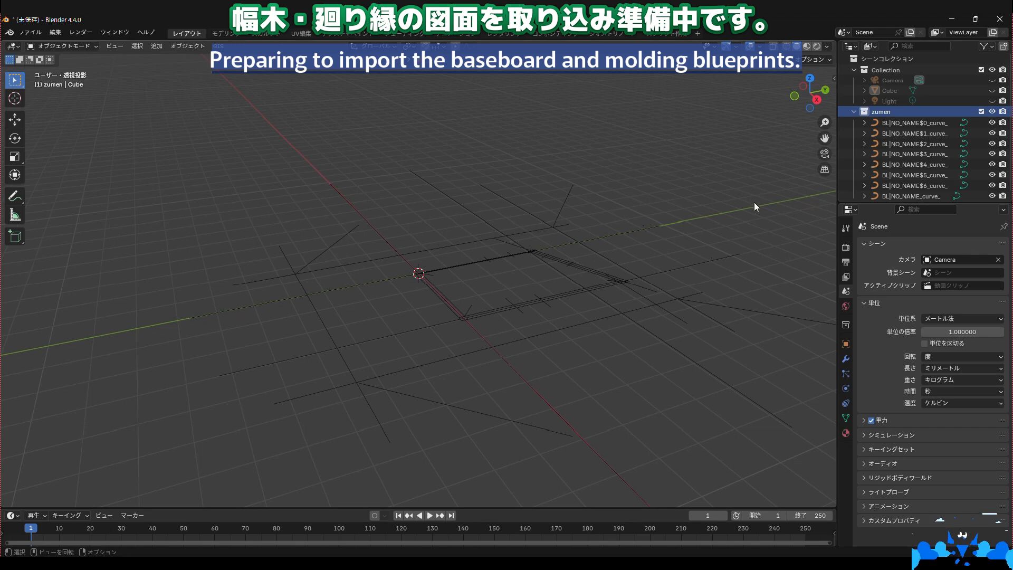
- Convert all the imported curve objects in the zumen collection to meshes and deselect them
left_click_drag(884, 203, 884, 395)
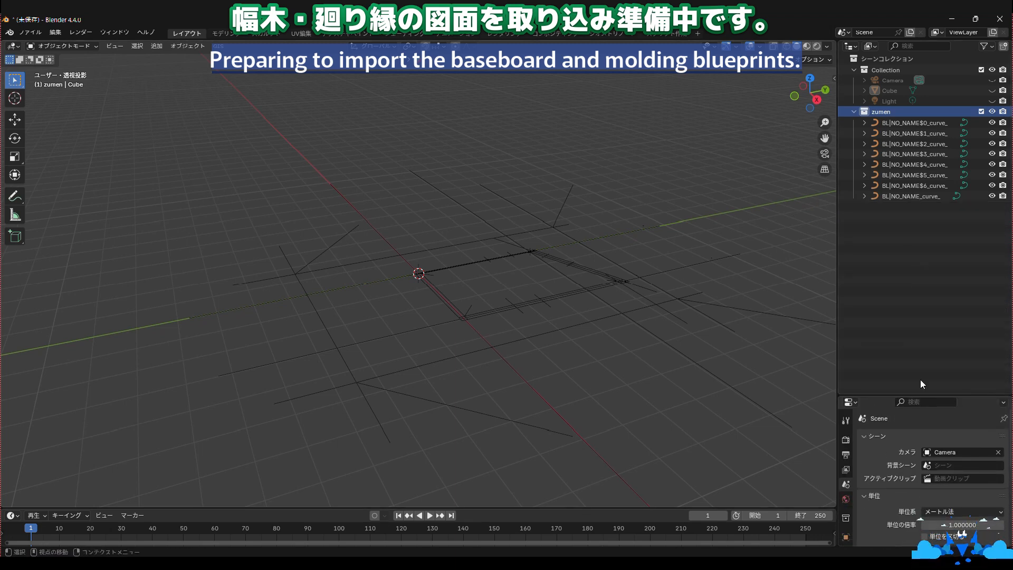
left_click(889, 123)
left_click(886, 195, "shift")
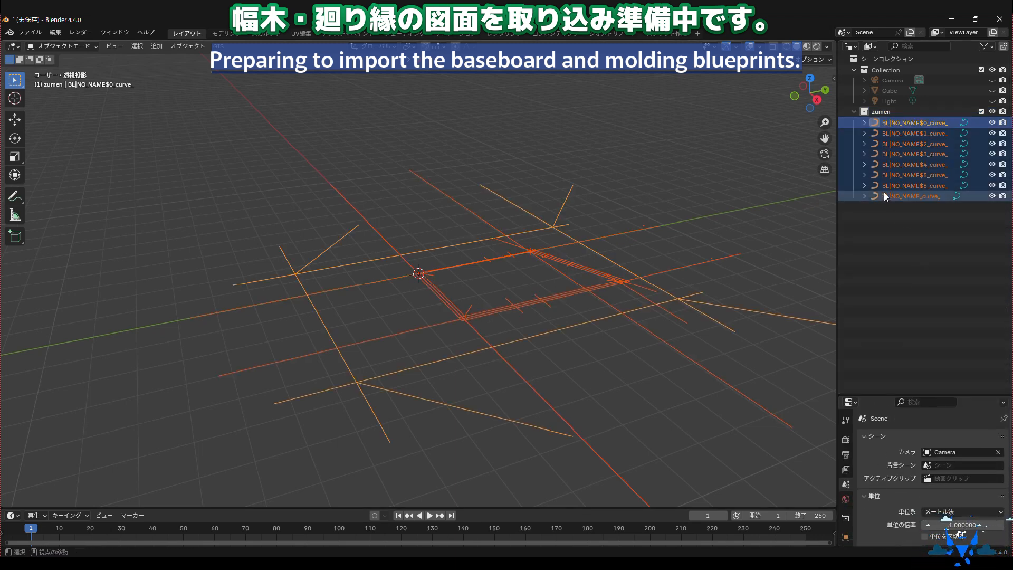
left_click(187, 46)
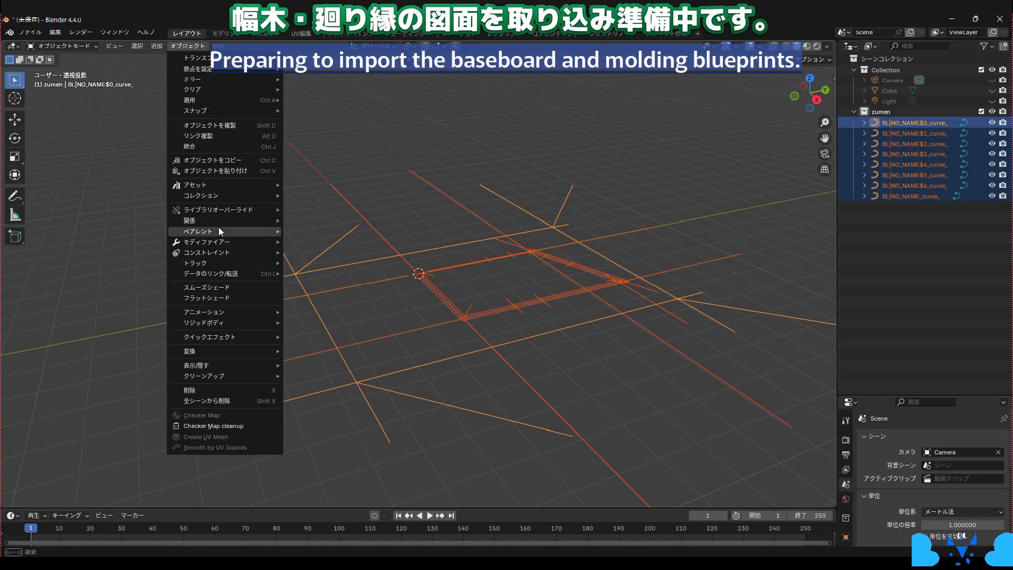
mouse_move(221, 351)
left_click(296, 356)
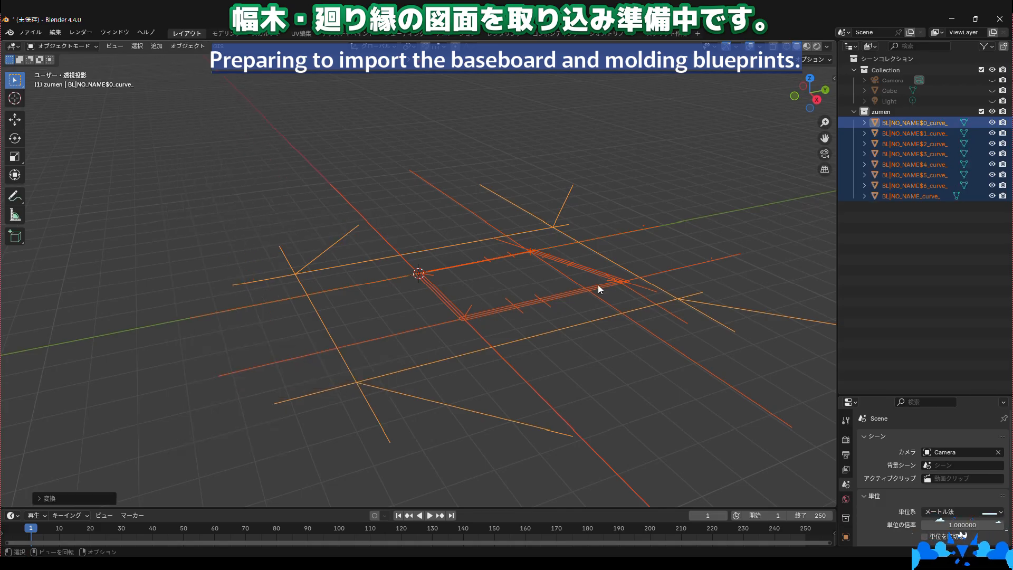
left_click(335, 198)
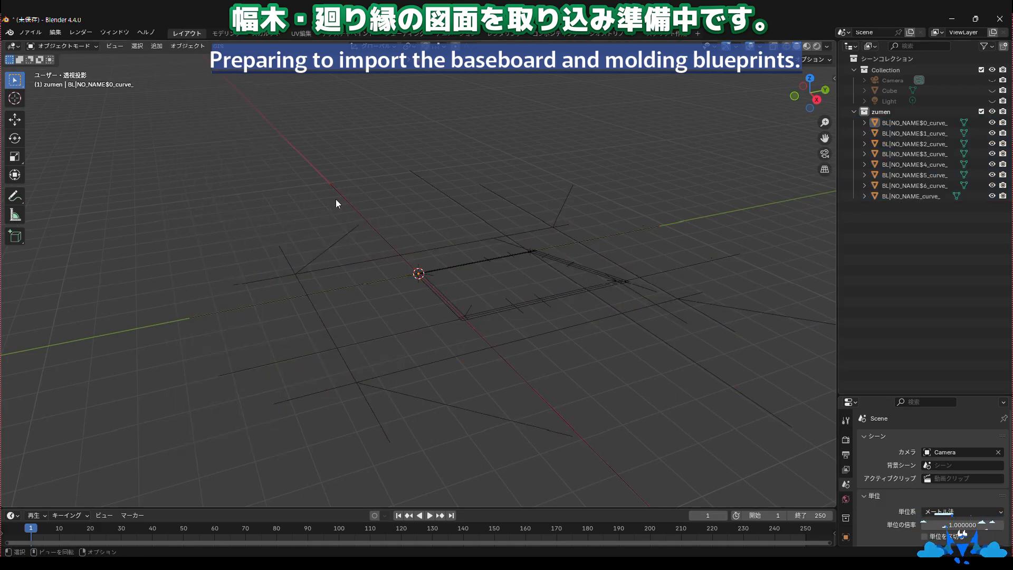
- Move the outer frame lines and the long crossing lines into a new collection named 基準線, nested inside zumen
left_click(438, 362)
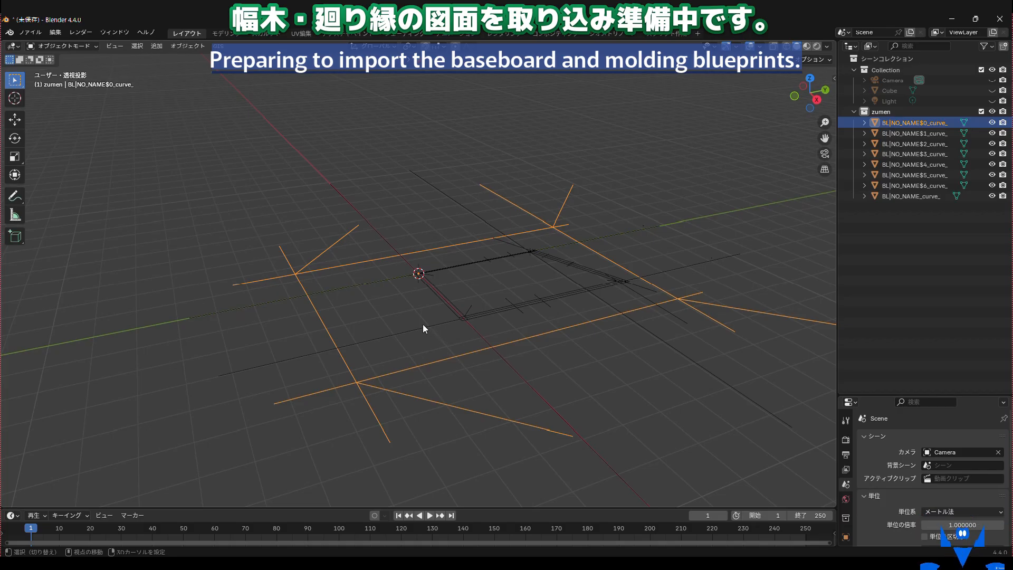
left_click(452, 298, "shift")
right_click(514, 376)
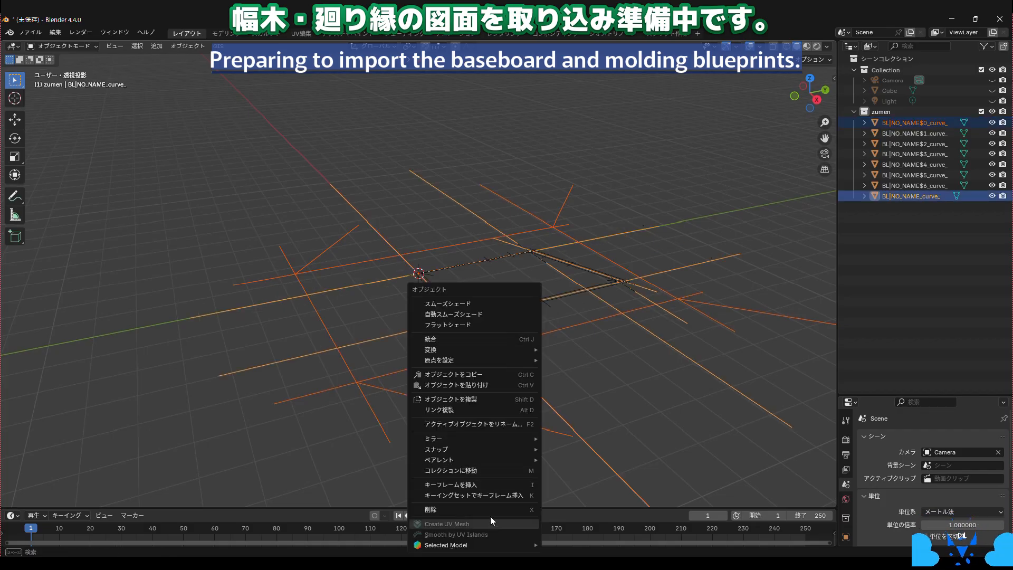
left_click(489, 470)
left_click(501, 470)
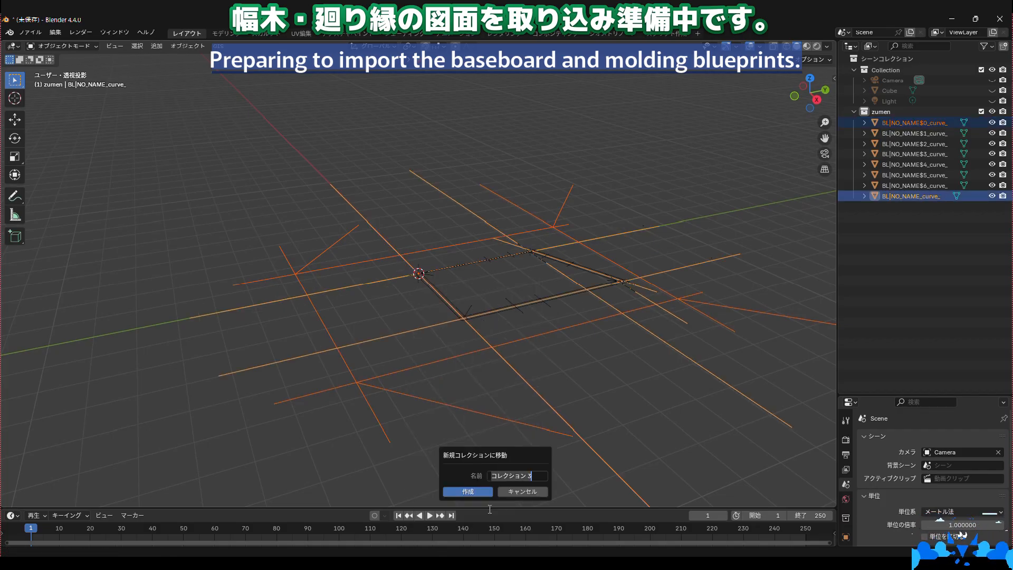
key("BackSpace")
key("Zenkaku_Hankaku")
type("きじゅ")
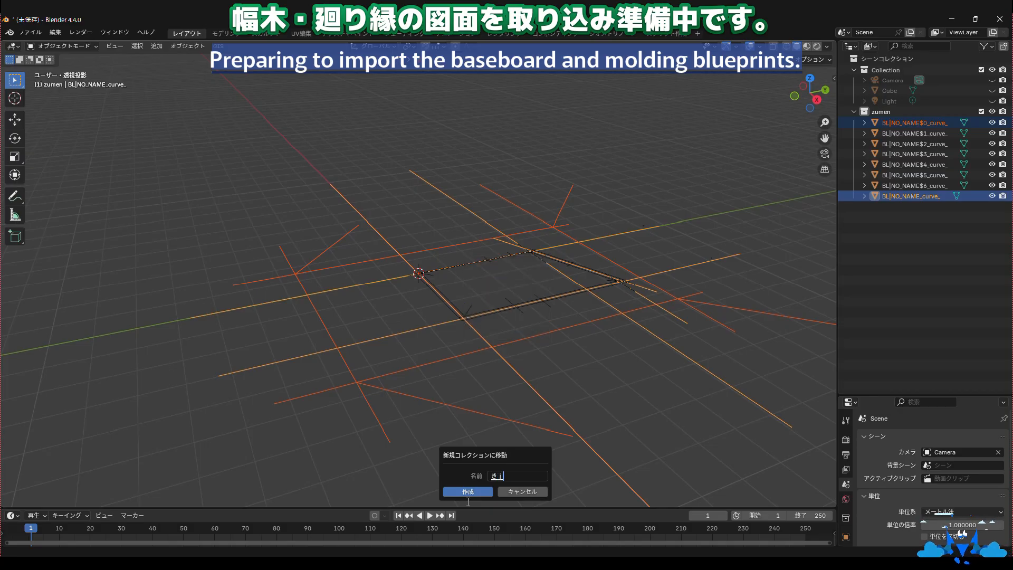
key("Tab")
key("Return")
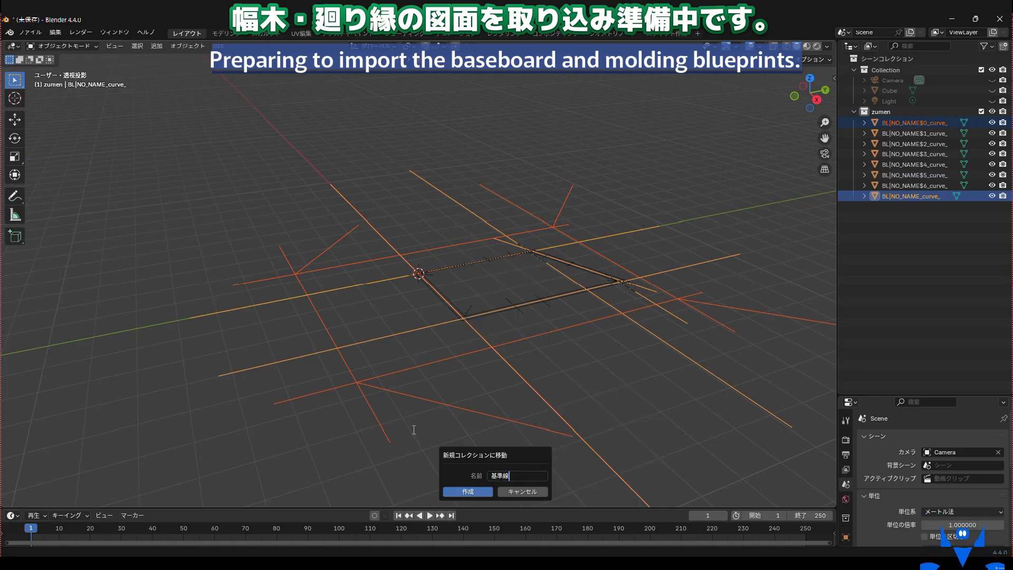
left_click(465, 492)
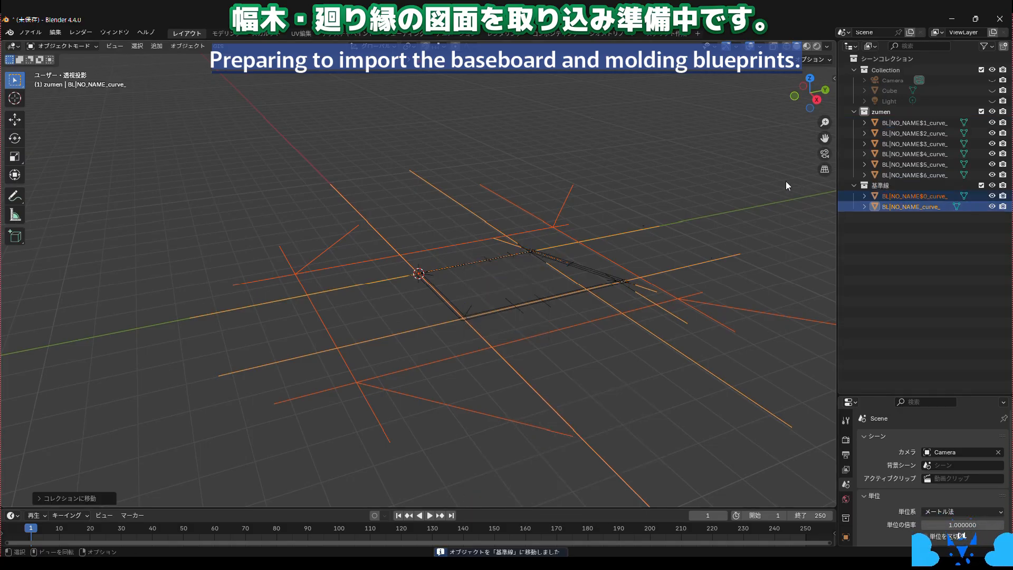
mouse_move(814, 198)
middle_mouse_down()
mouse_move(495, 312)
mouse_move(541, 319)
middle_mouse_up()
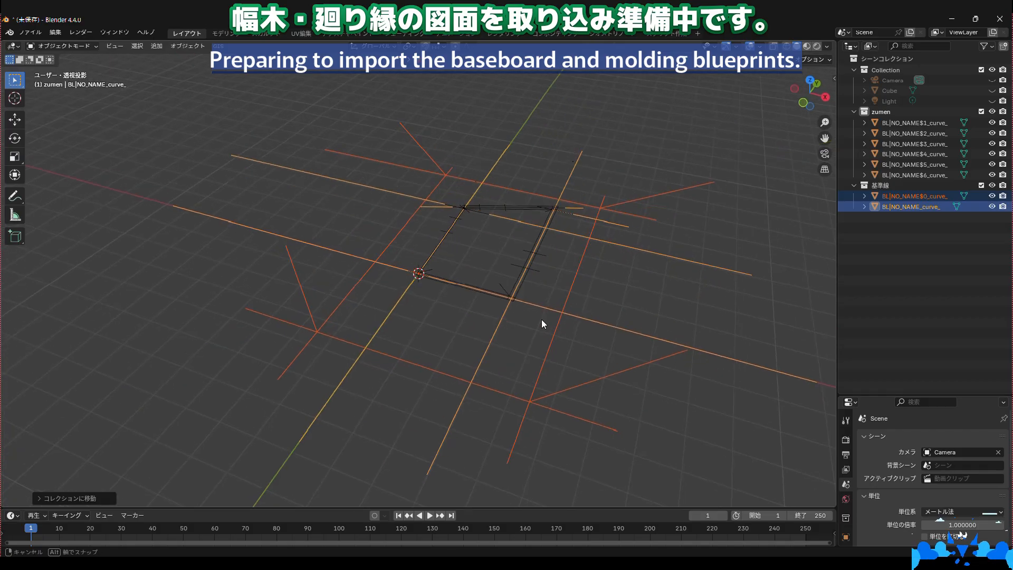
left_click_drag(855, 186, 891, 112)
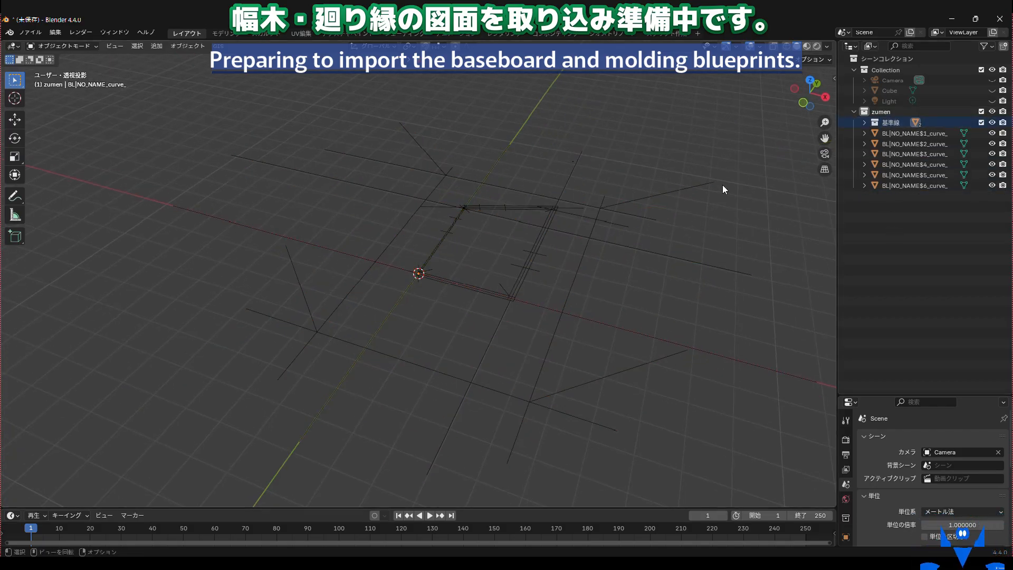
- Move the BL|NO_NAME$5_curve_ object into a new collection named 立面図 and nest it inside zumen below 基準線
left_click(574, 160)
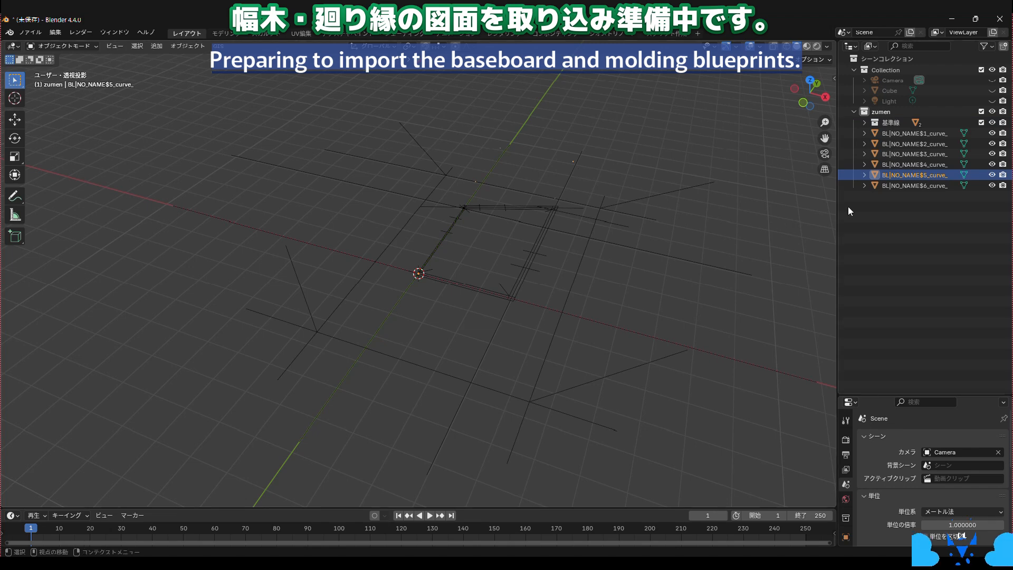
right_click(474, 233)
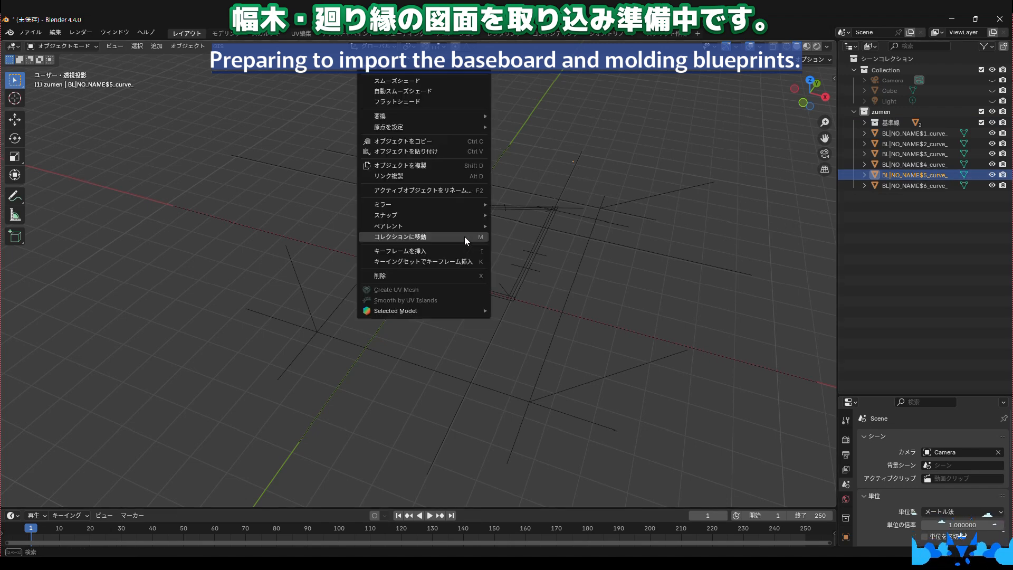
left_click(435, 236)
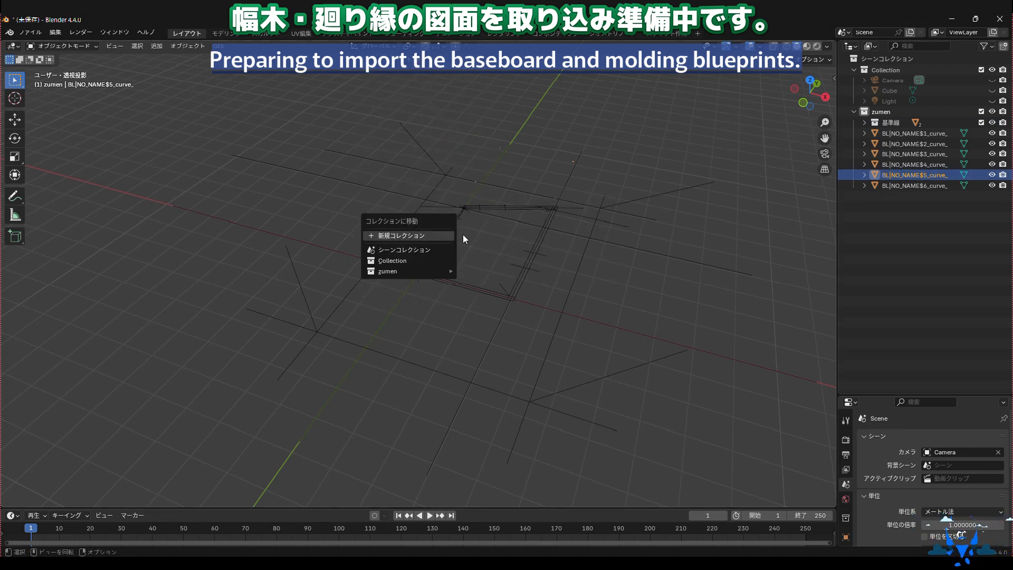
left_click(435, 235)
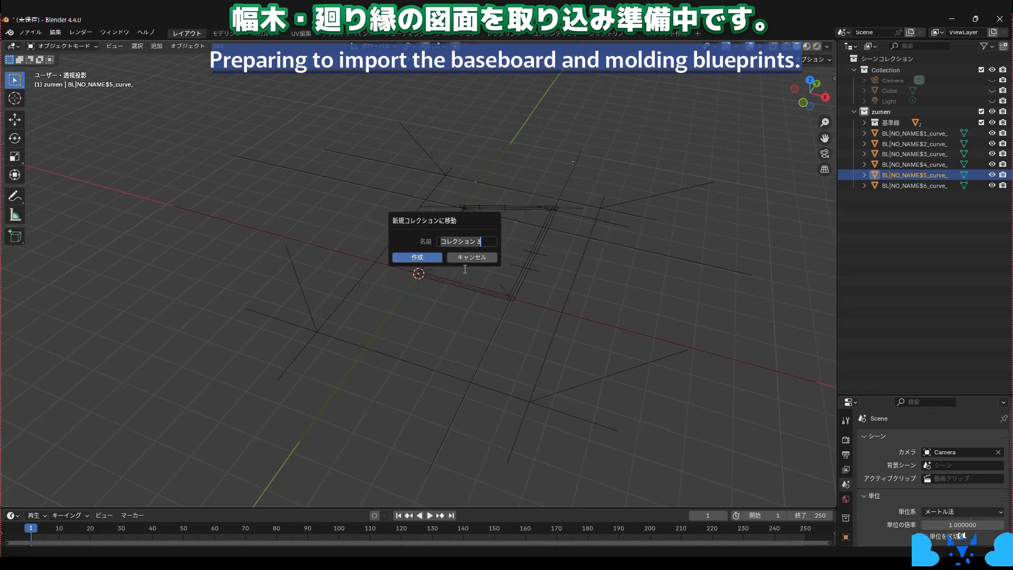
type("りつ")
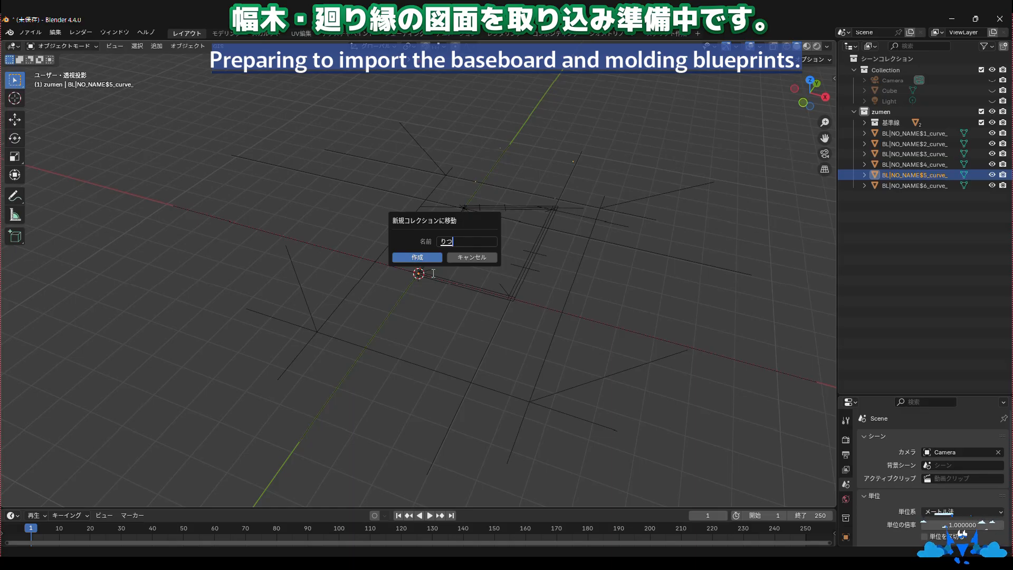
type("menzu")
key("space")
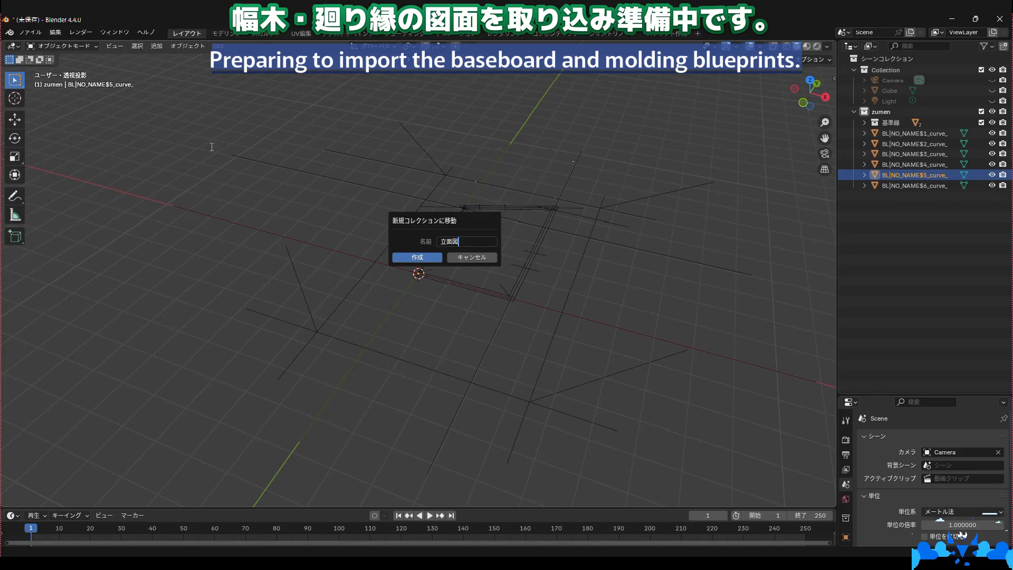
left_click(418, 260)
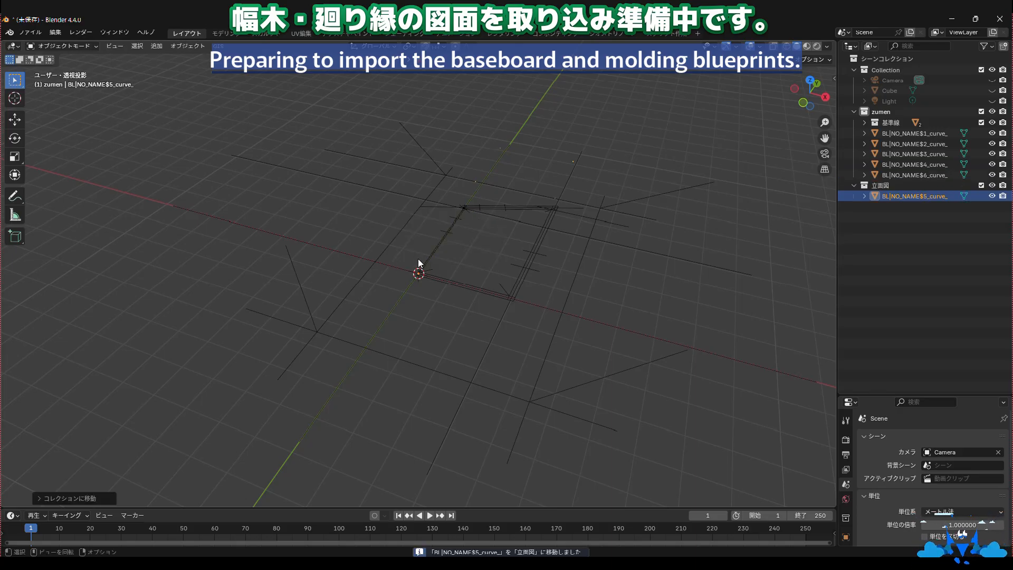
left_click(855, 186)
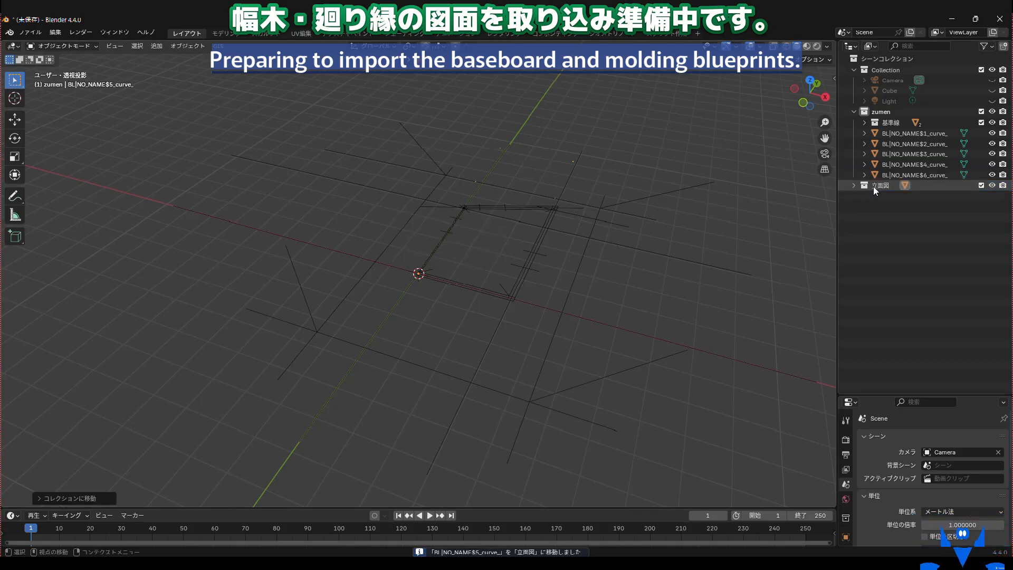
left_click_drag(873, 186, 891, 126)
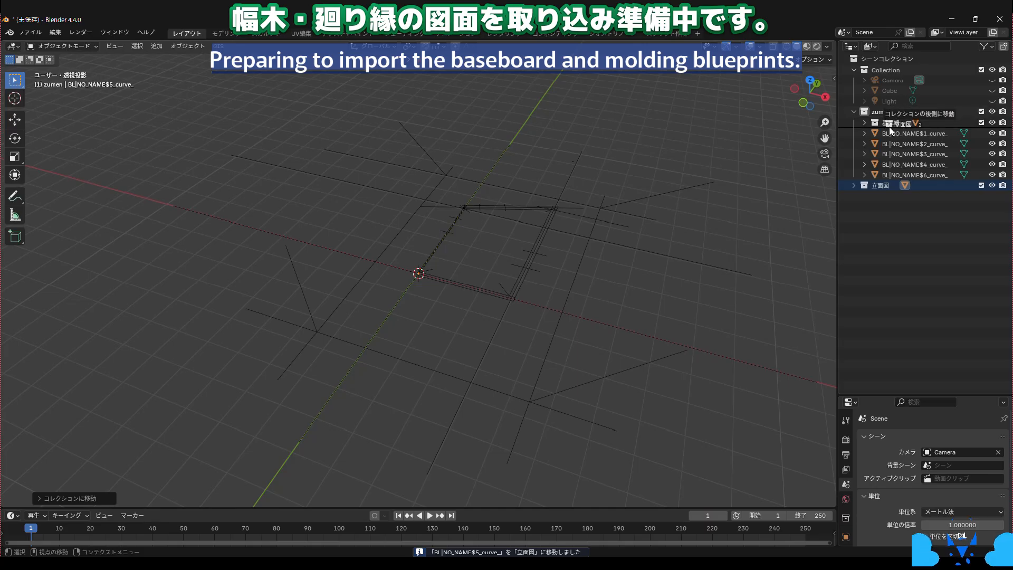
- Move the five remaining loose drawing objects into a new collection named 平面図 and nest it inside zumen
left_click(890, 146)
left_click(884, 184, "shift")
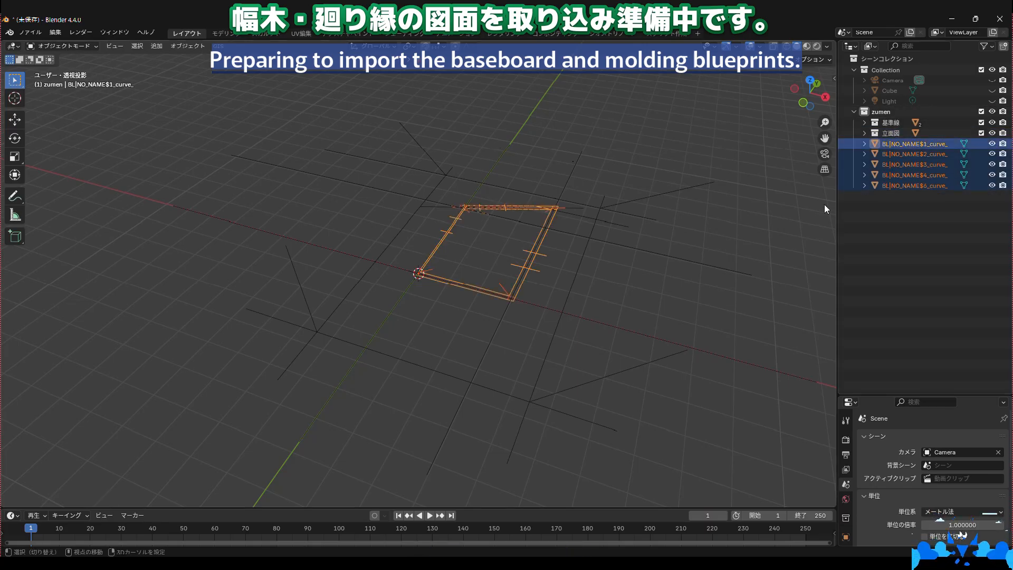
right_click(475, 268)
left_click(454, 267)
left_click(454, 267)
type("平面図")
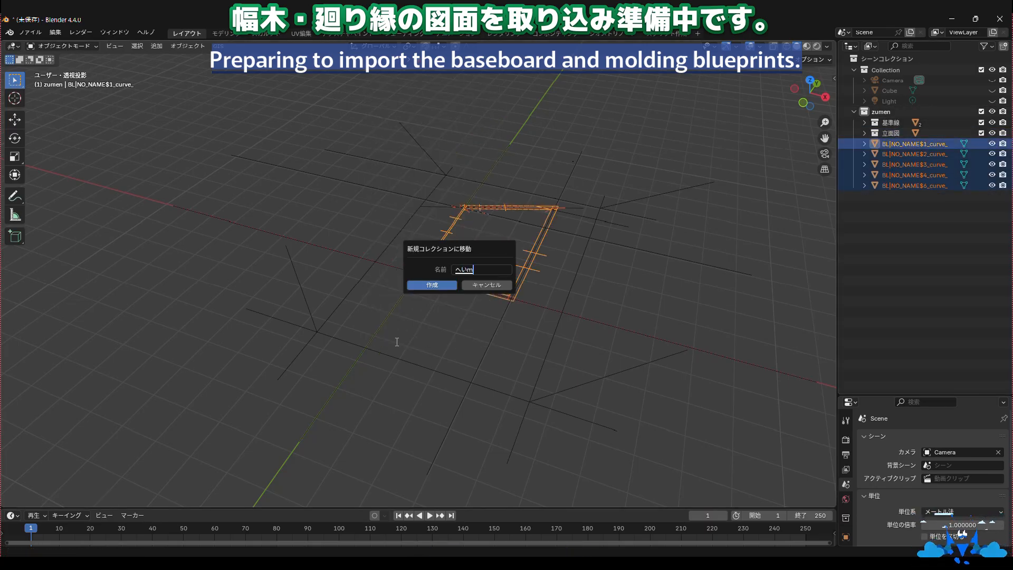
left_click(432, 284)
left_click(853, 143)
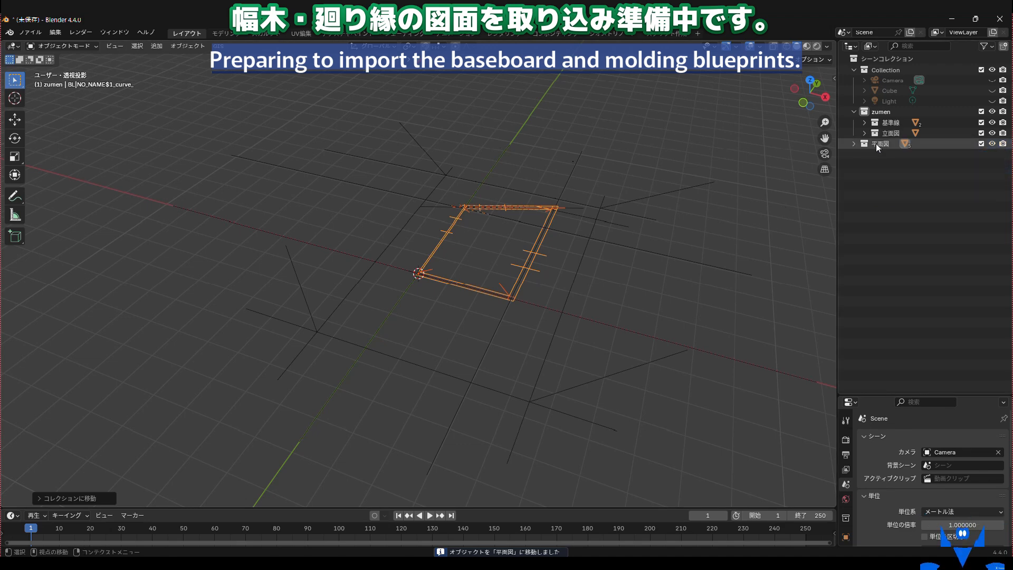
left_click_drag(876, 143, 882, 112)
- In Edit Mode on the outer frame lines, select the end vertex beyond the corner farthest along +X and +Y and snap the 3D cursor to it
middle_click_drag(409, 215, 541, 244)
key("a")
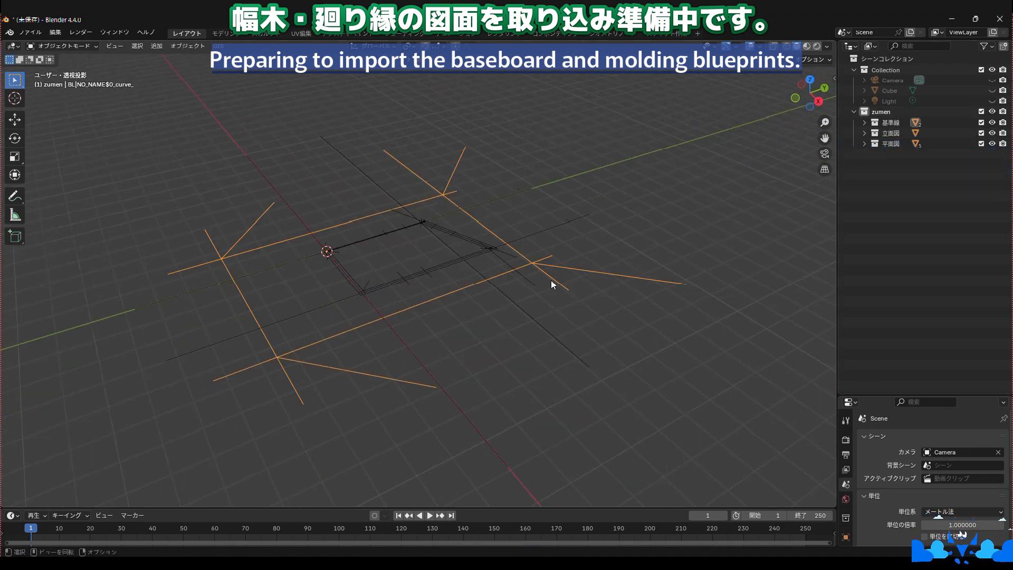
left_click(64, 47)
left_click(58, 78)
left_click(580, 285)
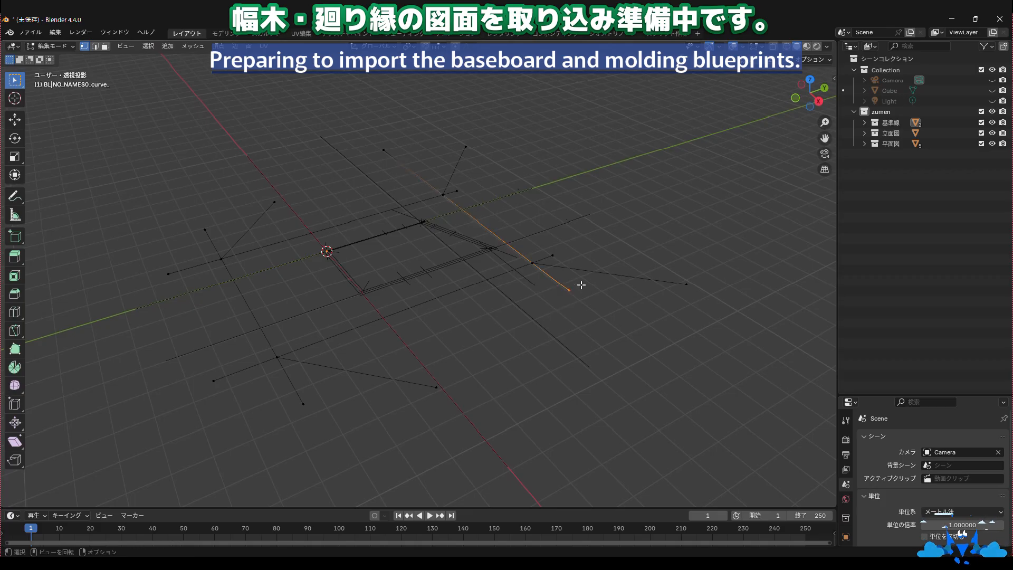
key("shift+s")
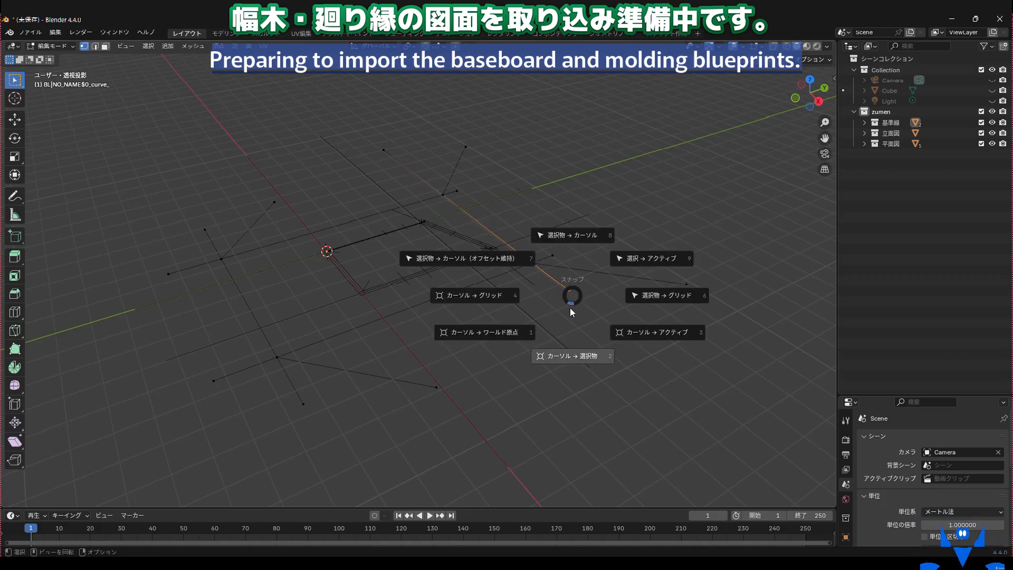
left_click(560, 354)
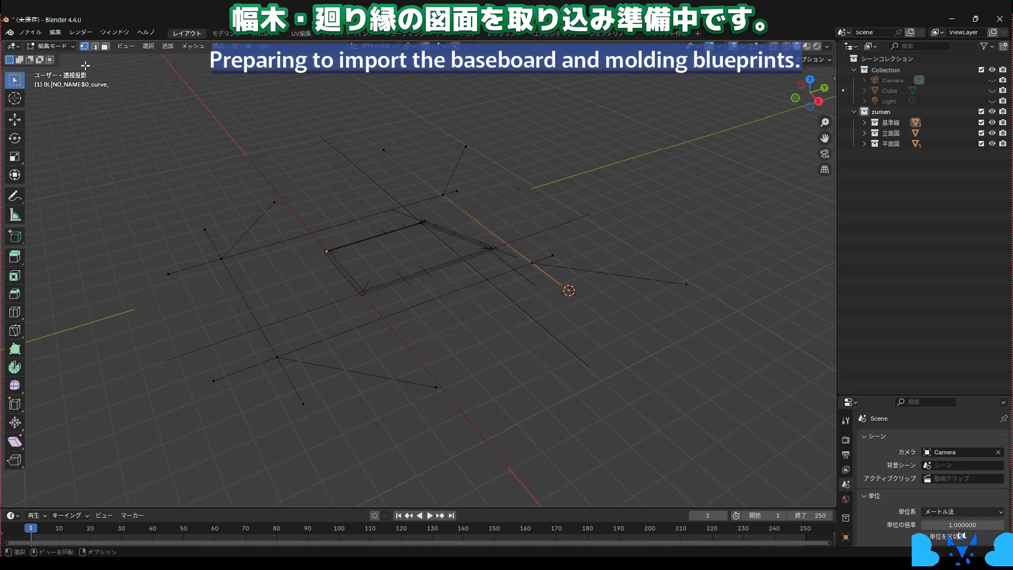
- Return to Object Mode and select the BL|NO_NAME$5_curve_ object inside the 立面図 collection
left_click(56, 48)
left_click(59, 59)
left_click(622, 179)
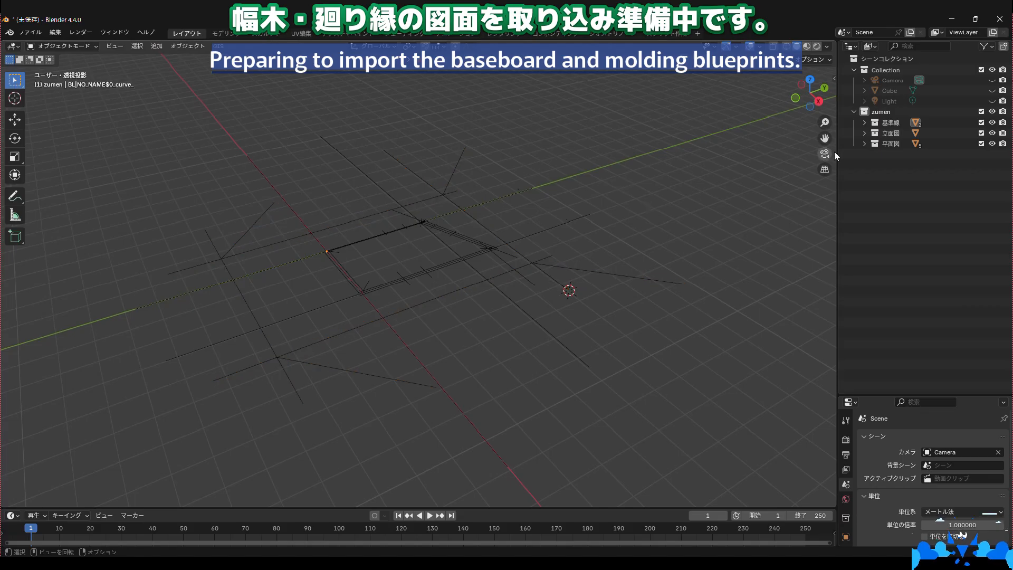
left_click(864, 134)
left_click(921, 143)
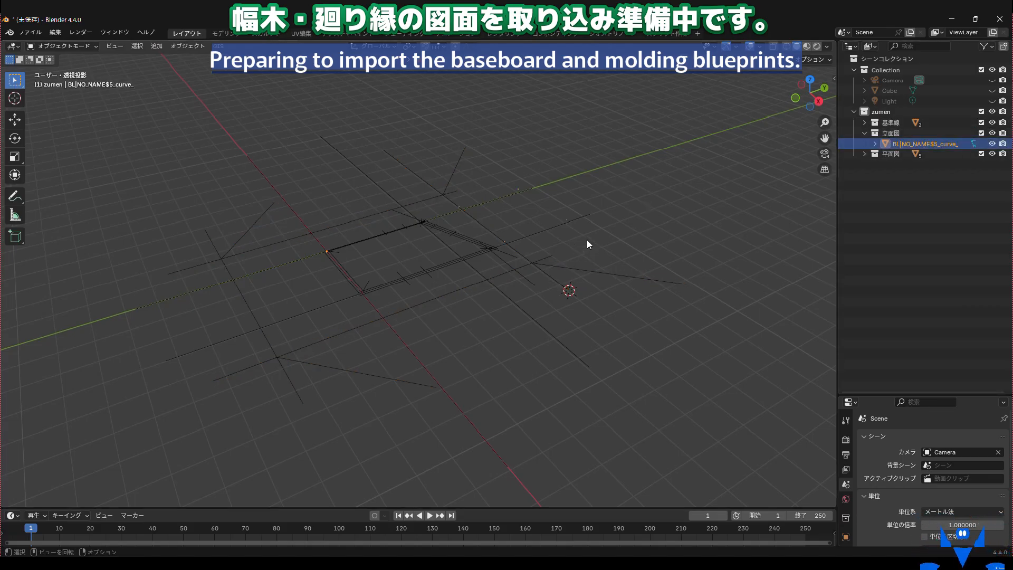
left_click(64, 46)
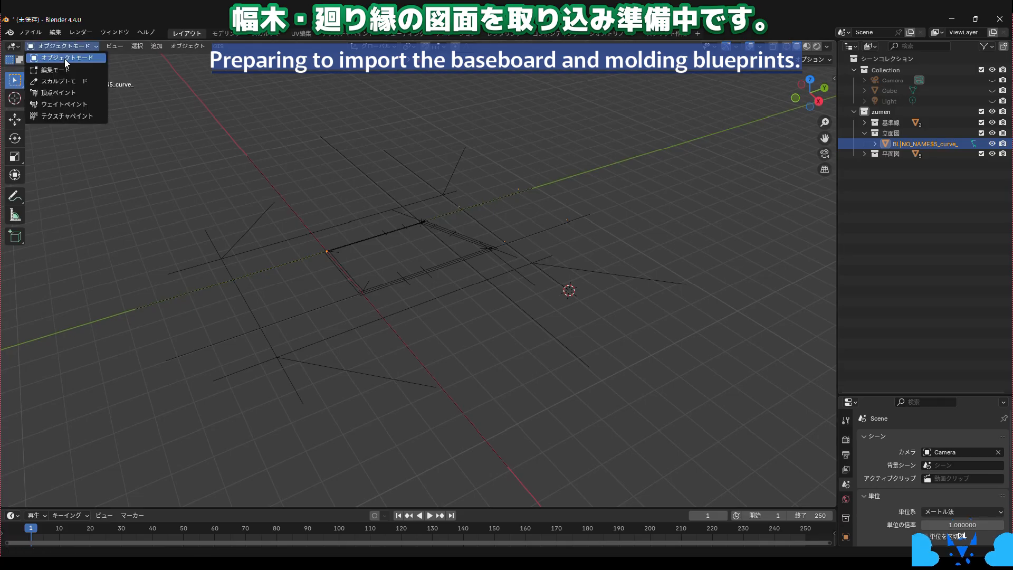
left_click(63, 69)
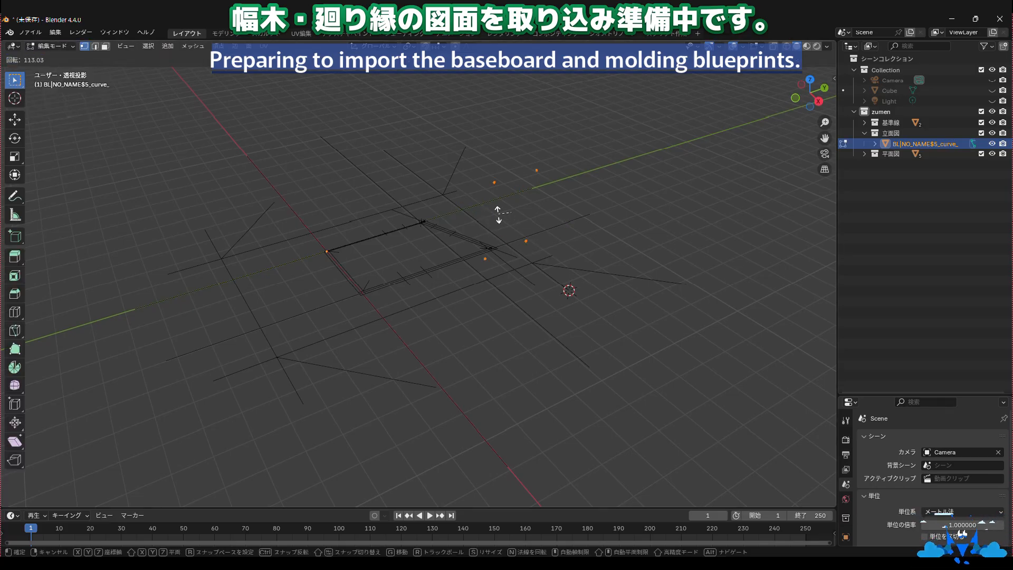
left_click(51, 45)
left_click(48, 55)
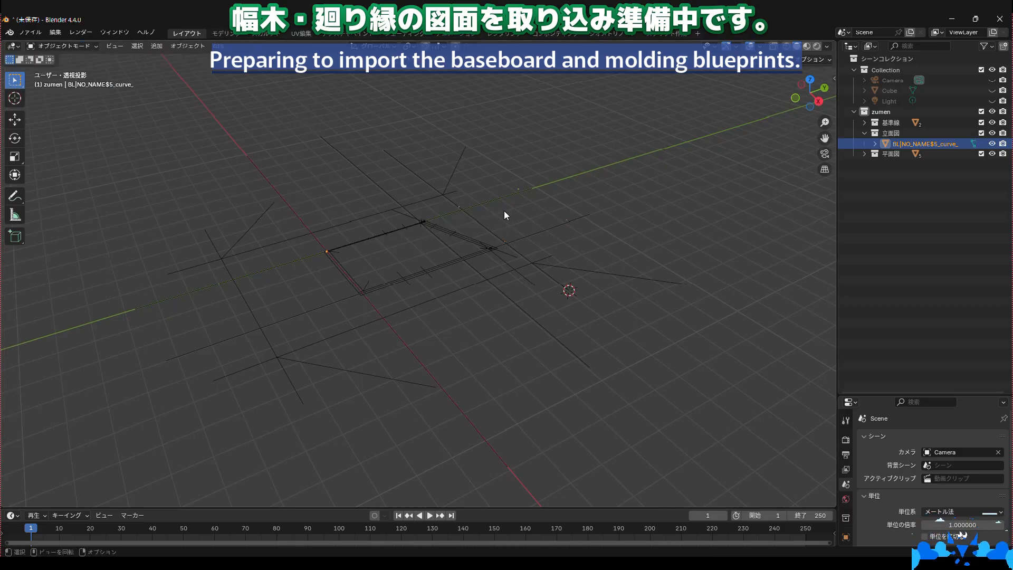
- Move the elevation object's origin to the 3D cursor
left_click(187, 46)
mouse_move(222, 68)
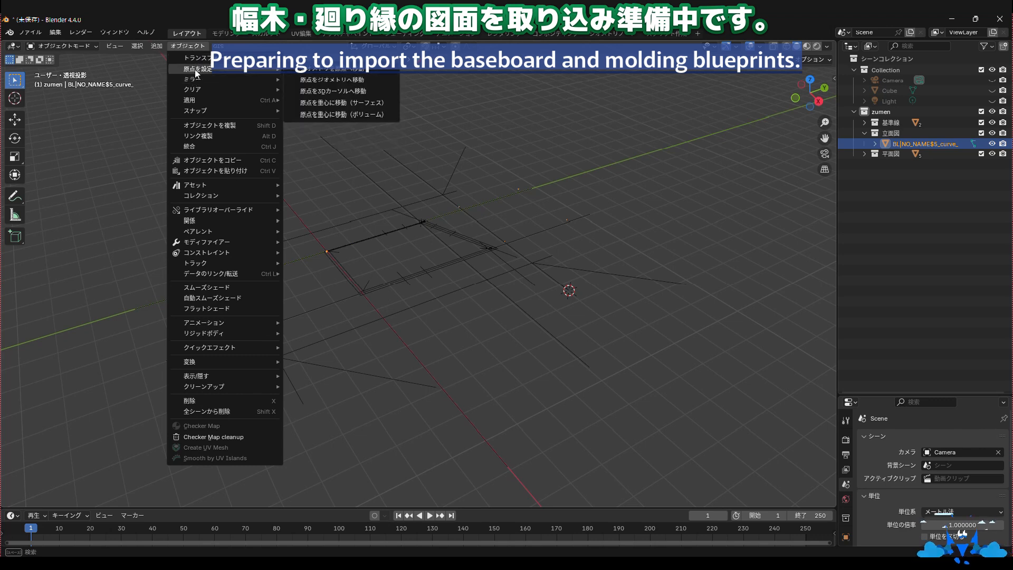
left_click(315, 91)
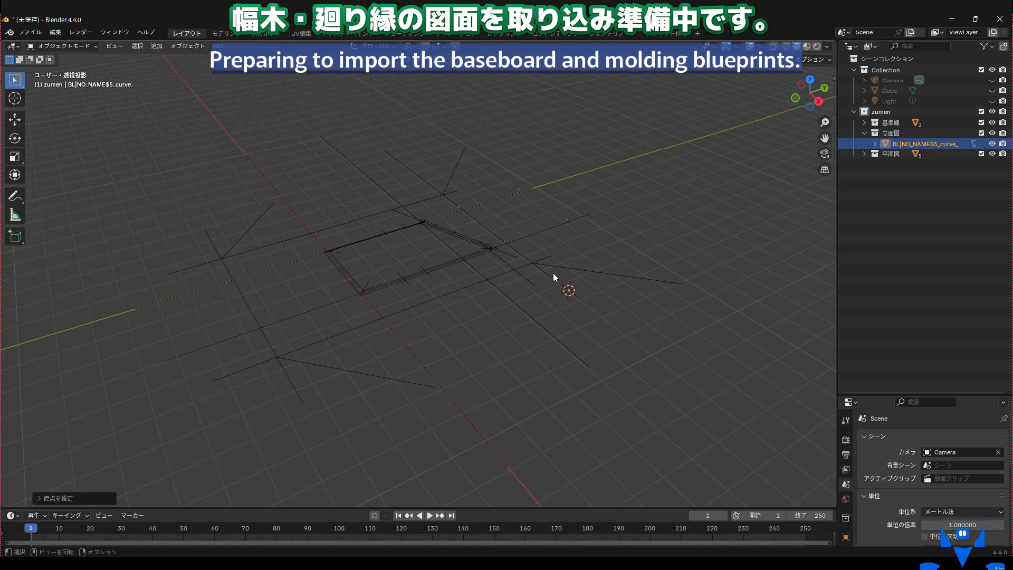
- Rotate the elevation object 90° about the global X axis
key("r")
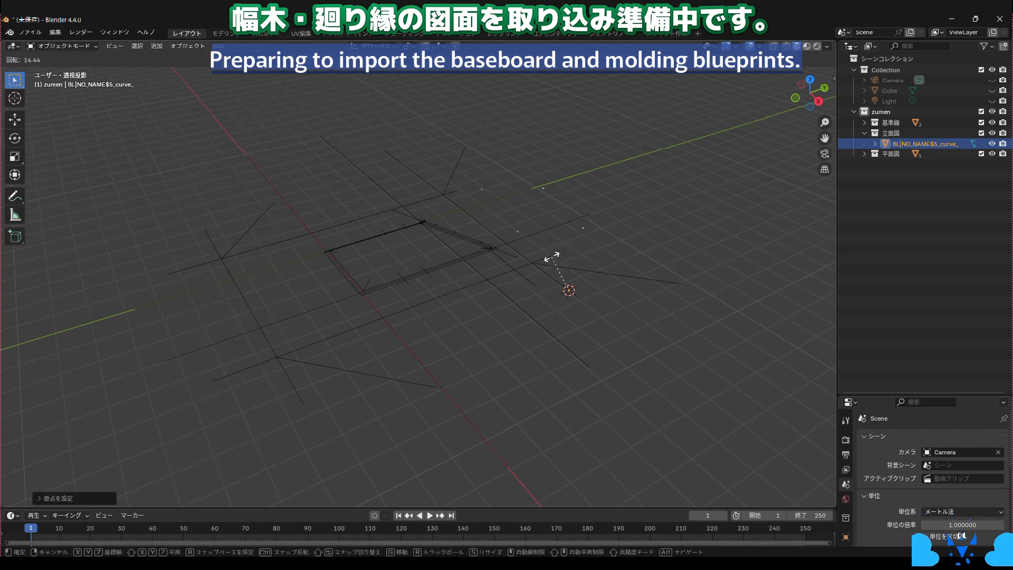
key("x")
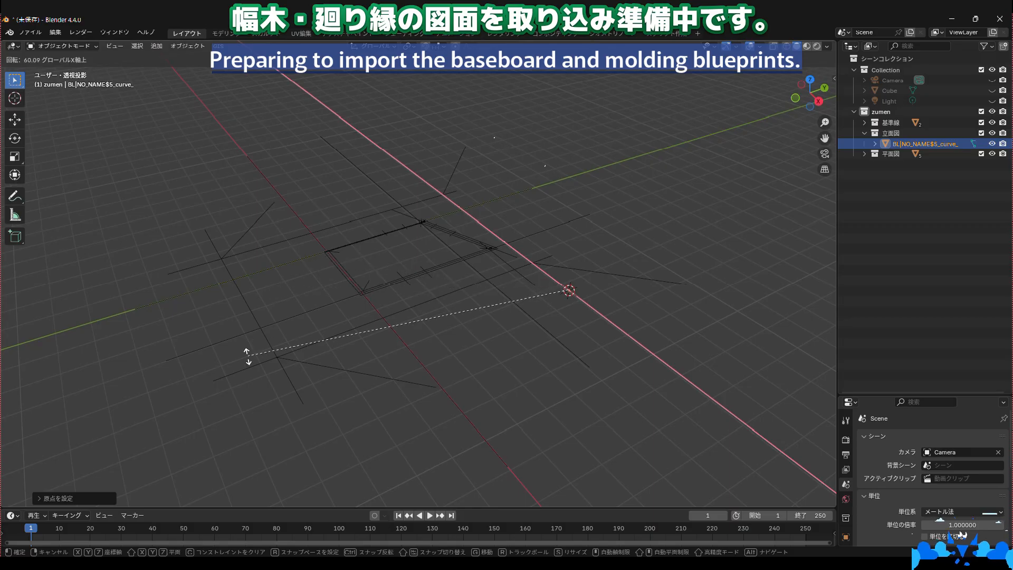
left_click(244, 357)
left_click(63, 499)
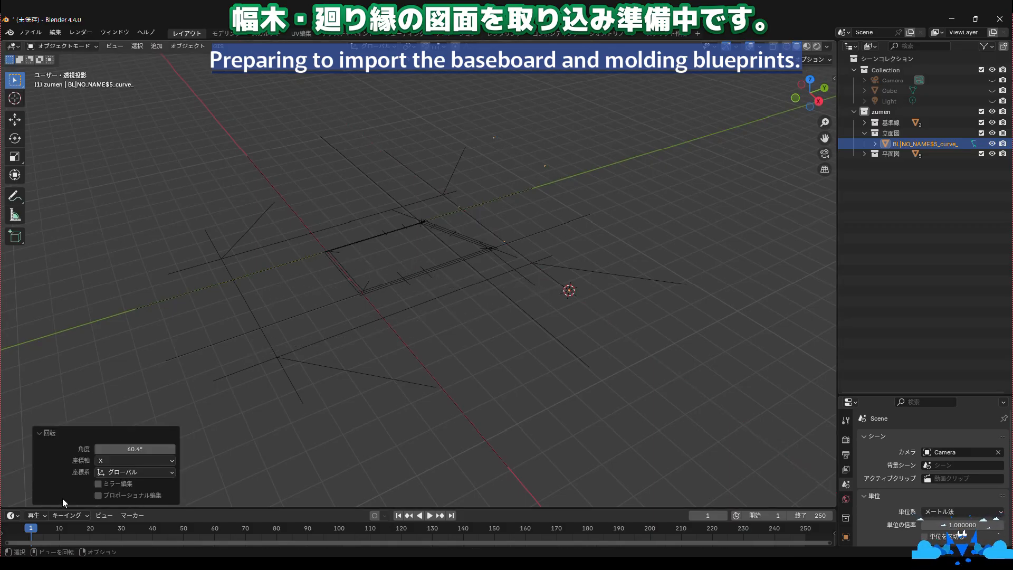
left_click(134, 449)
type("9")
key("Return")
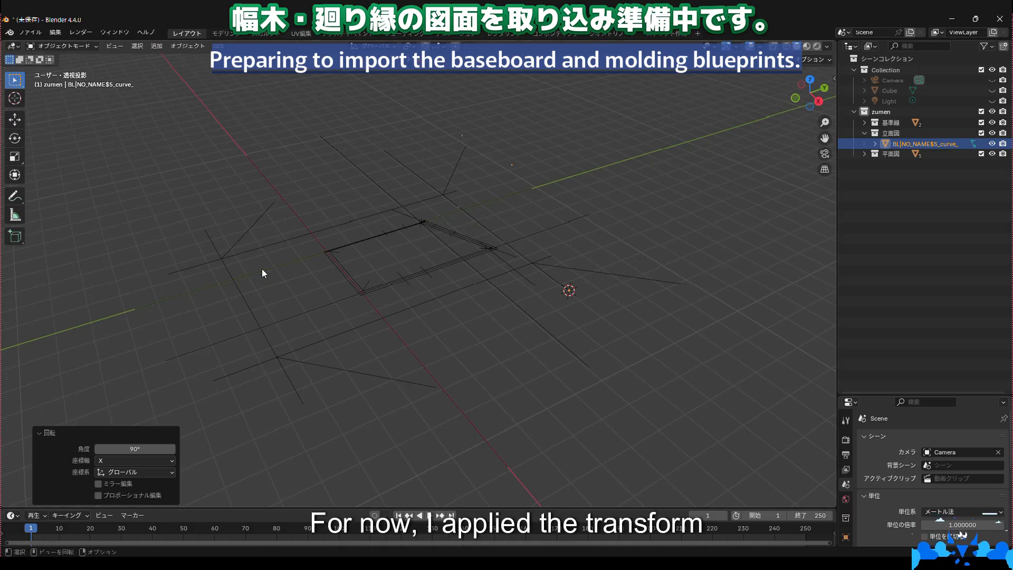
- Apply location, rotation and scale to the elevation object, making its shared data single-user
left_click(183, 46)
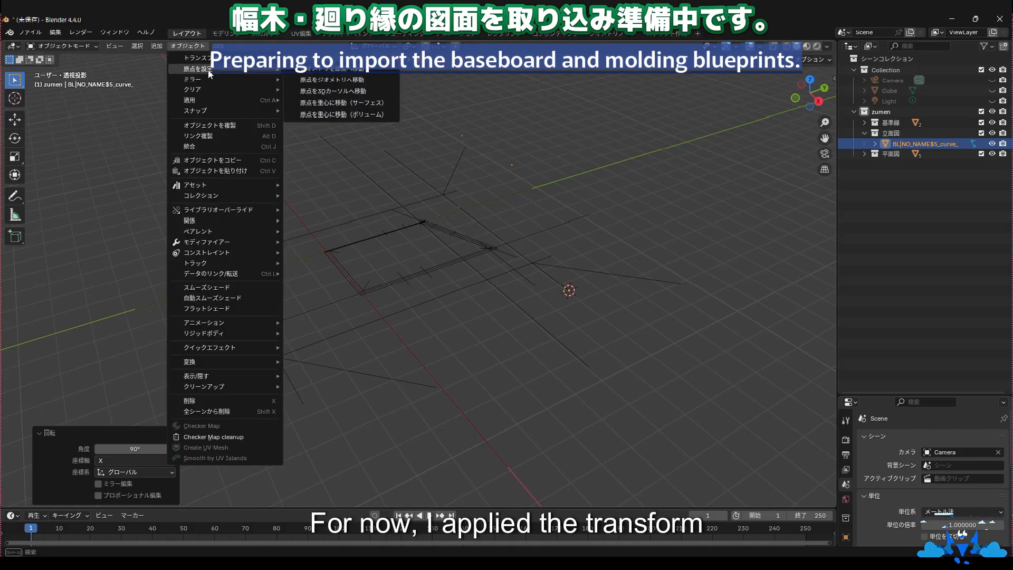
mouse_move(209, 92)
mouse_move(241, 97)
left_click(311, 133)
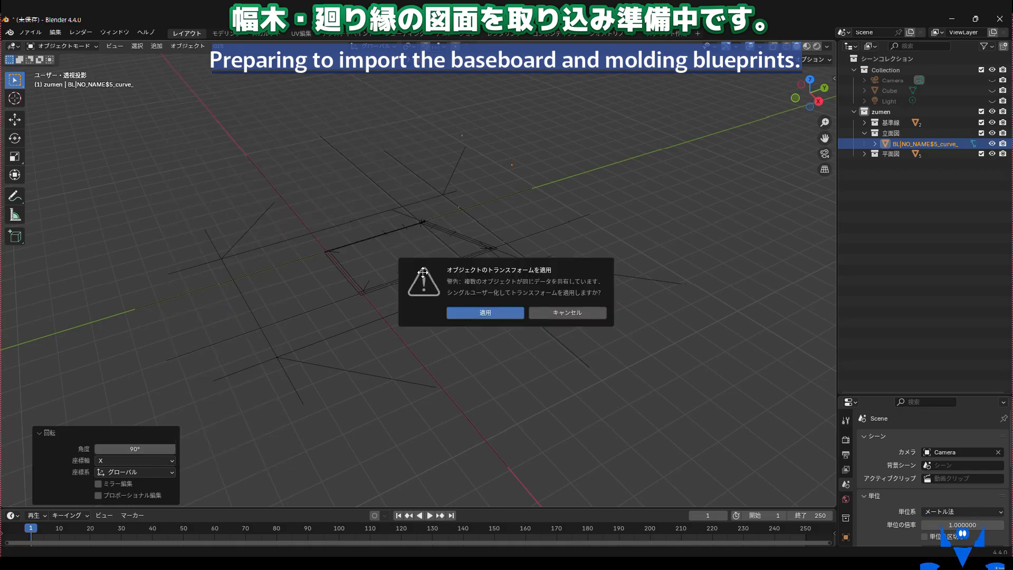
left_click(454, 311)
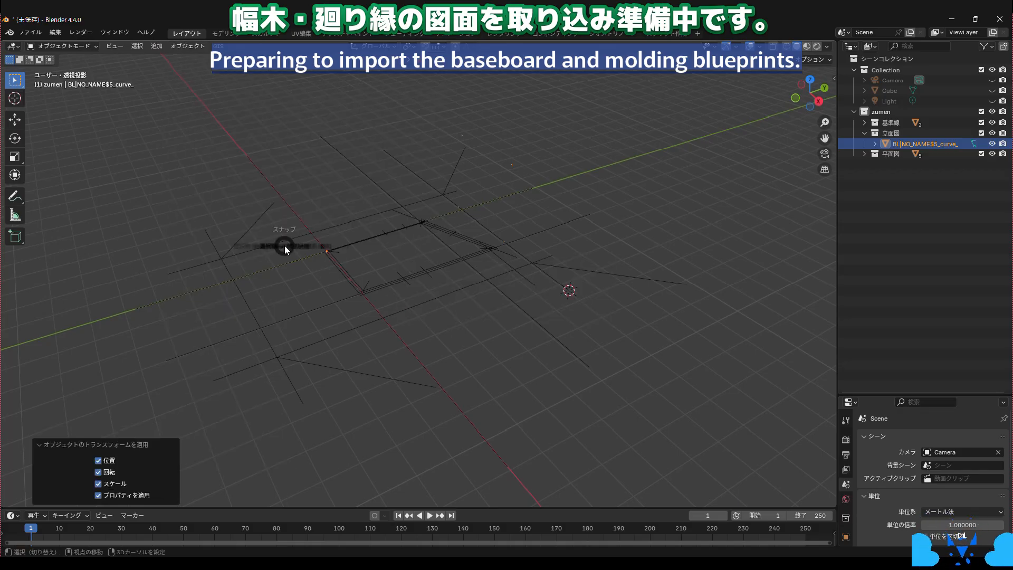
- Snap the 3D cursor to the world origin and deselect the elevation object
key("shift+s")
left_click(227, 289)
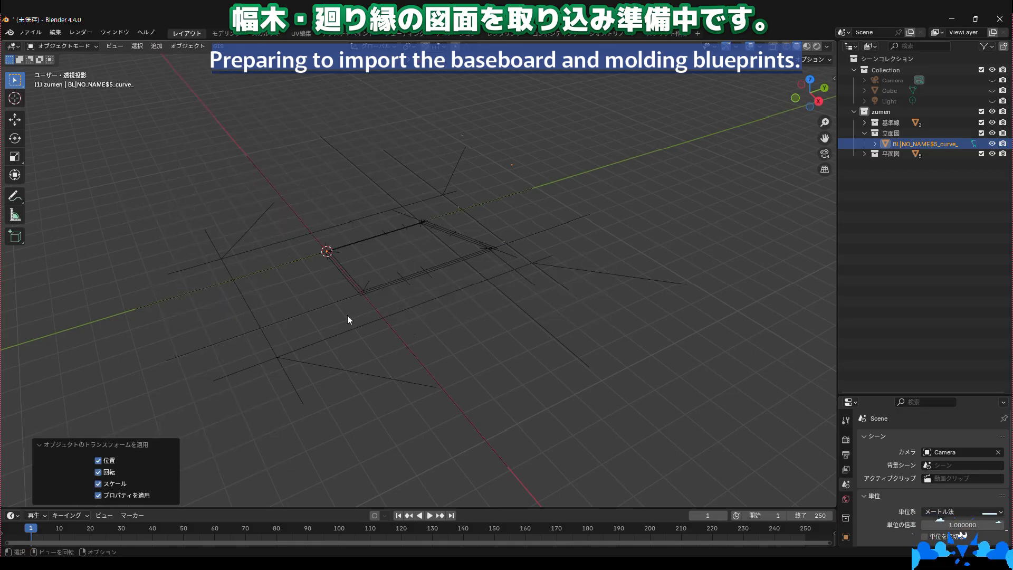
left_click(501, 362)
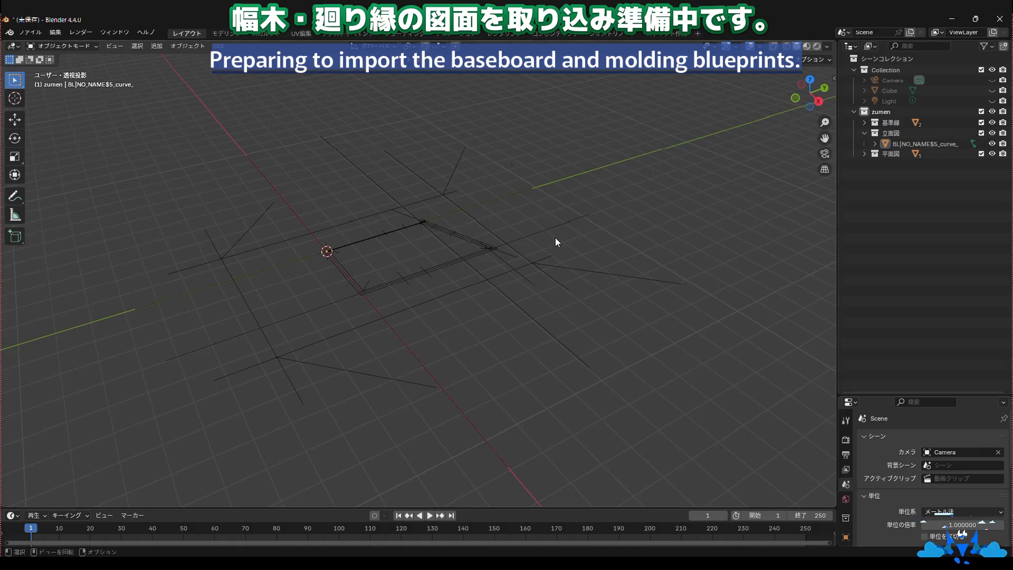
- Duplicate the BL|NO_NAME$5_curve_ elevation object in place, leaving the copy without any offset
mouse_move(454, 309)
middle_mouse_down()
mouse_move(426, 363)
mouse_move(397, 309)
middle_mouse_up()
scroll(396, 308, "up", 7)
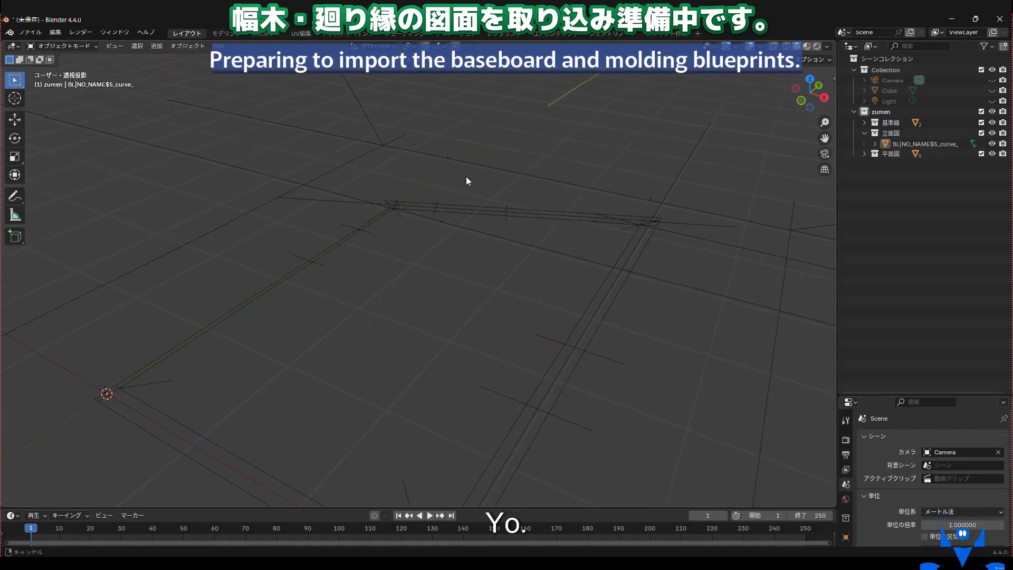
middle_click_drag(466, 180, 425, 285, "shift")
scroll(514, 175, "up", 3)
left_click(924, 148)
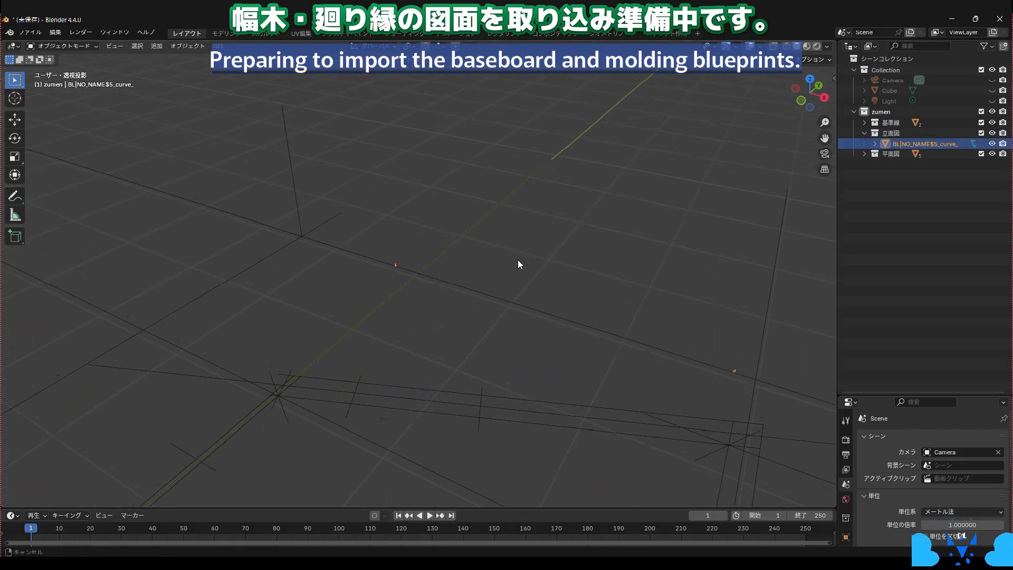
mouse_move(505, 252)
middle_mouse_down()
mouse_move(347, 186)
mouse_move(375, 209)
mouse_move(429, 226)
middle_mouse_up()
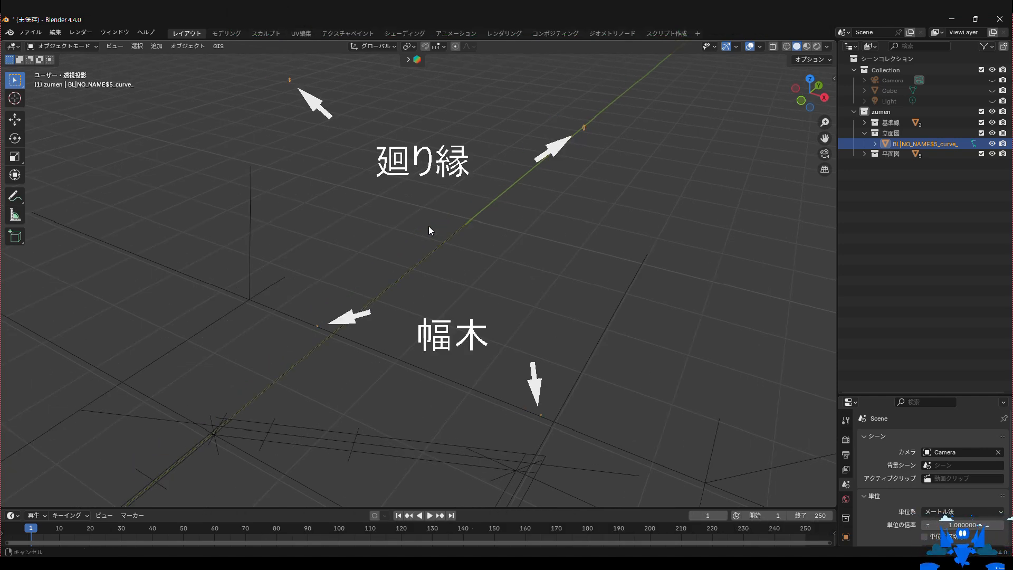
middle_click_drag(428, 228, 421, 170)
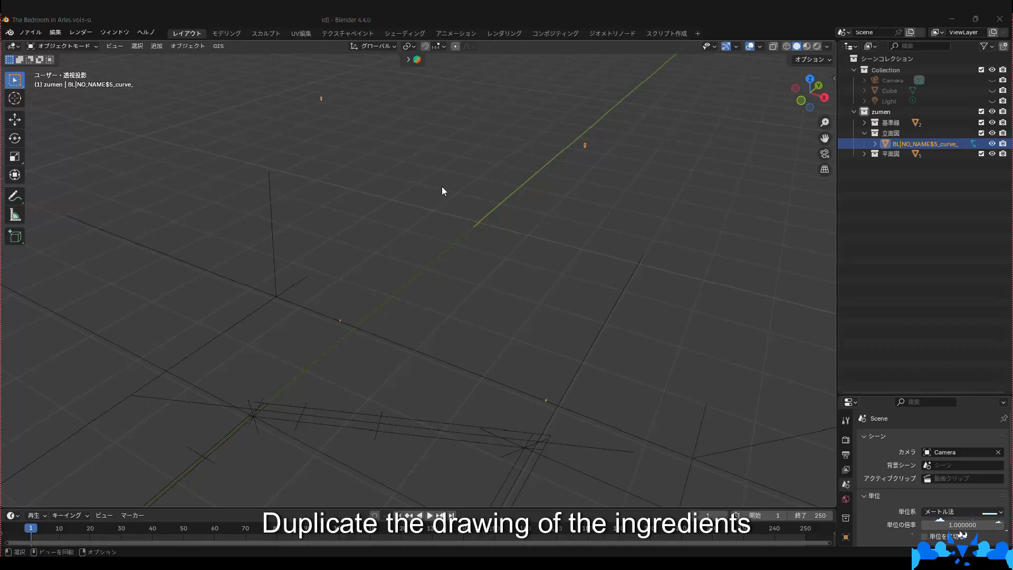
scroll(442, 185, "down", 1)
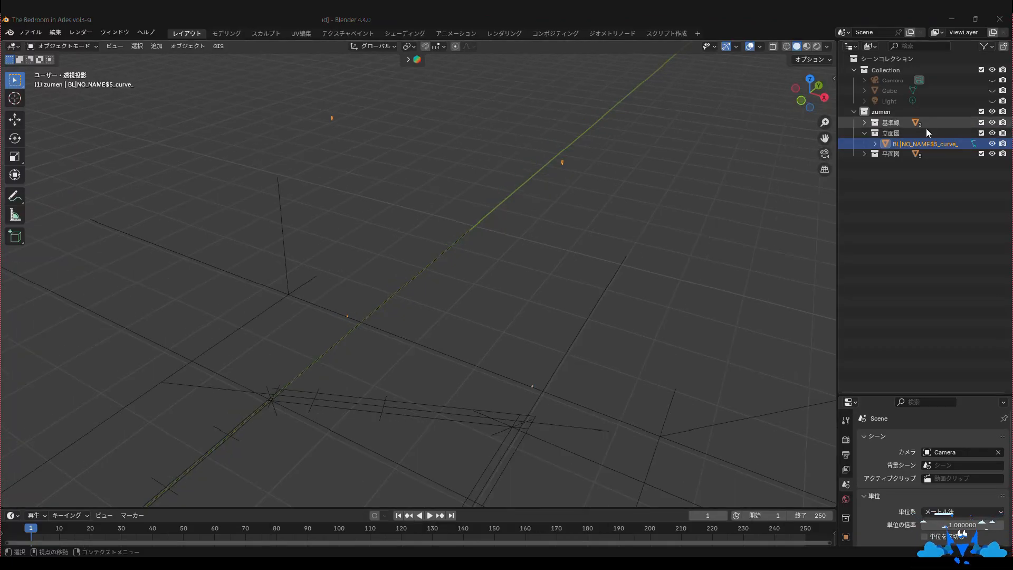
key("shift+d")
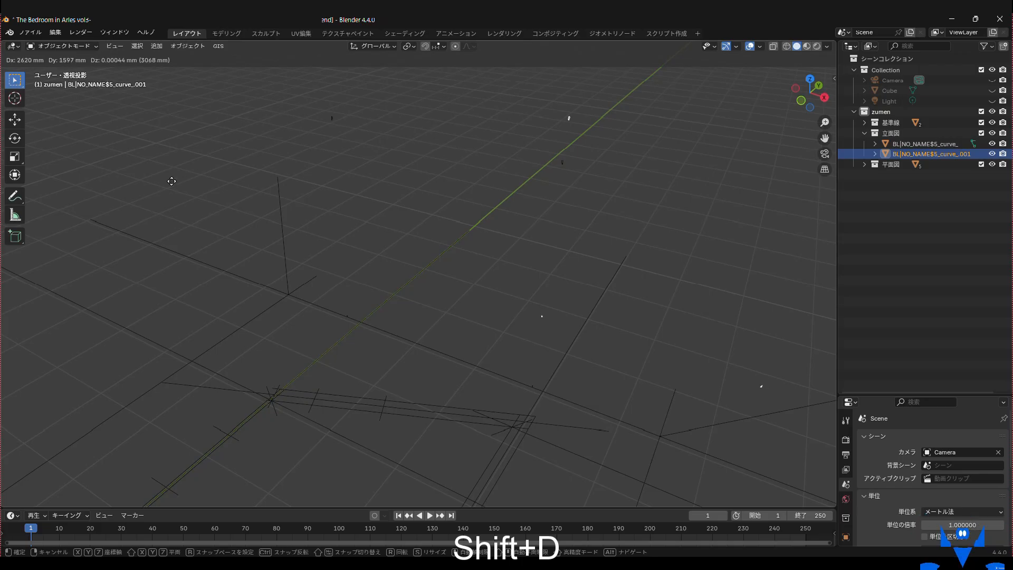
right_click(207, 178)
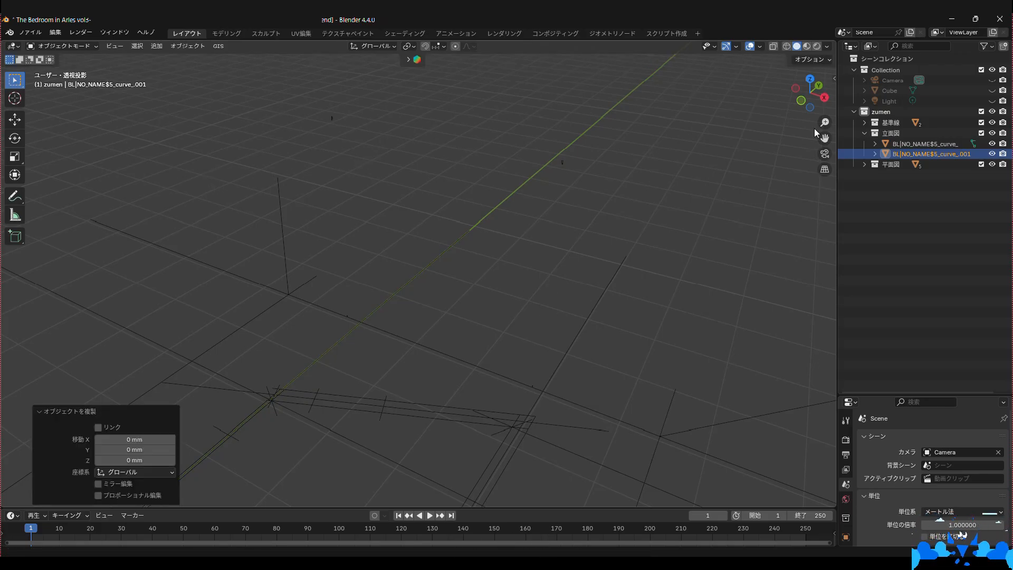
- Create a collection named 部材 outside zumen, at the same level, and move the duplicated elevation object into it
right_click(879, 112)
left_click(861, 112)
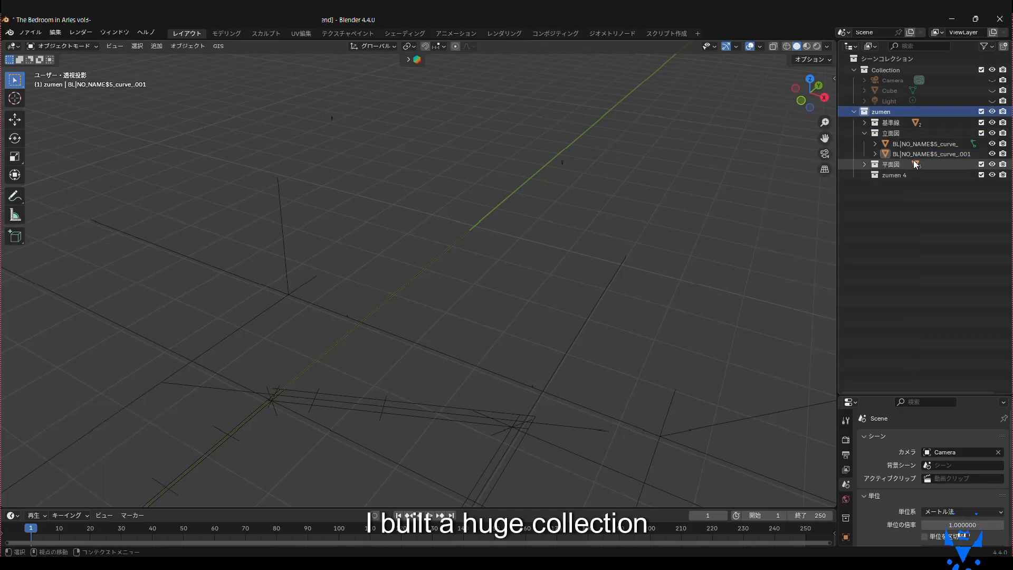
mouse_move(888, 175)
left_mouse_down()
mouse_move(875, 190)
mouse_move(881, 178)
left_mouse_up()
double_click(881, 176)
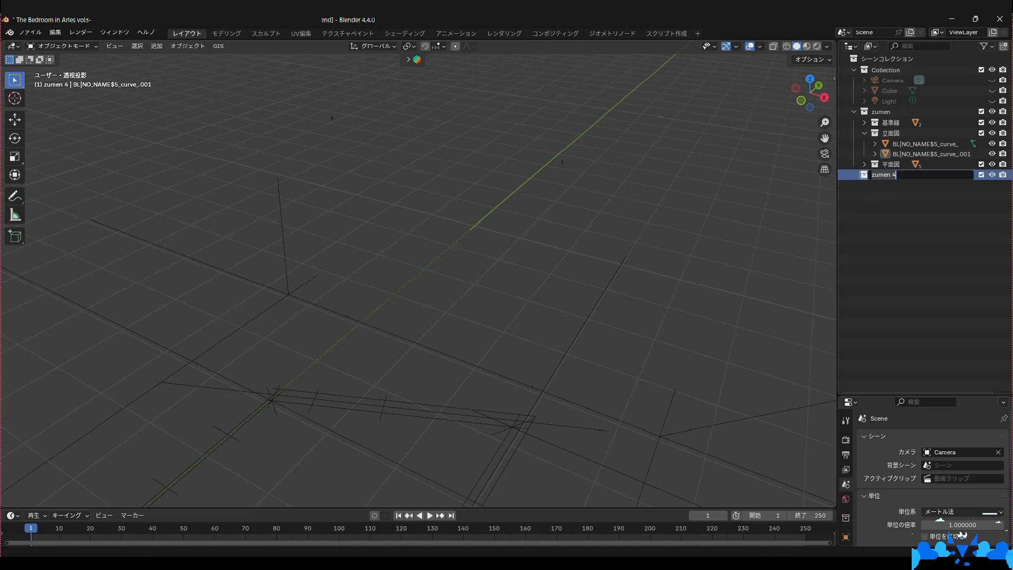
type("b")
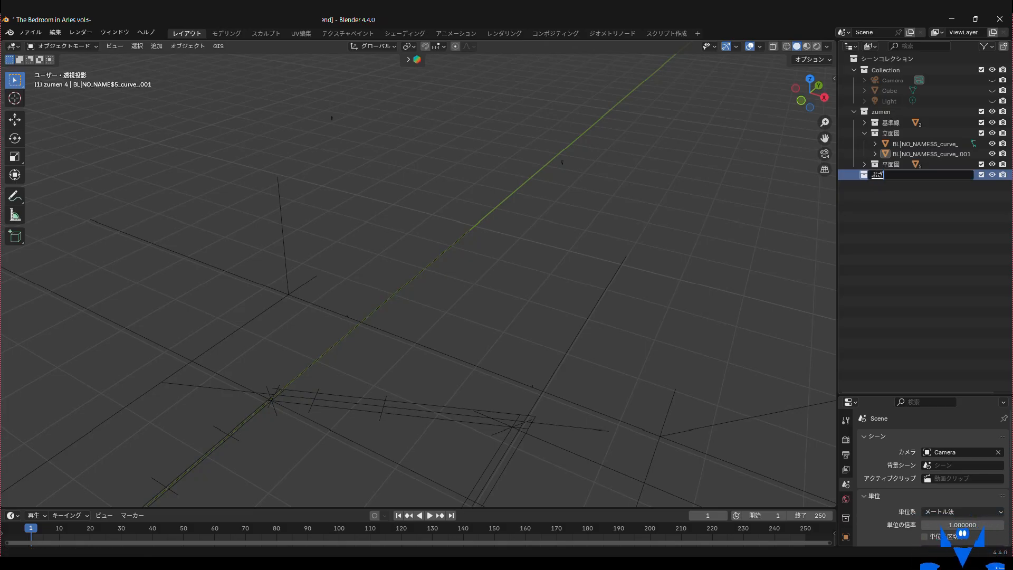
type("uzai")
key("space")
key("Return")
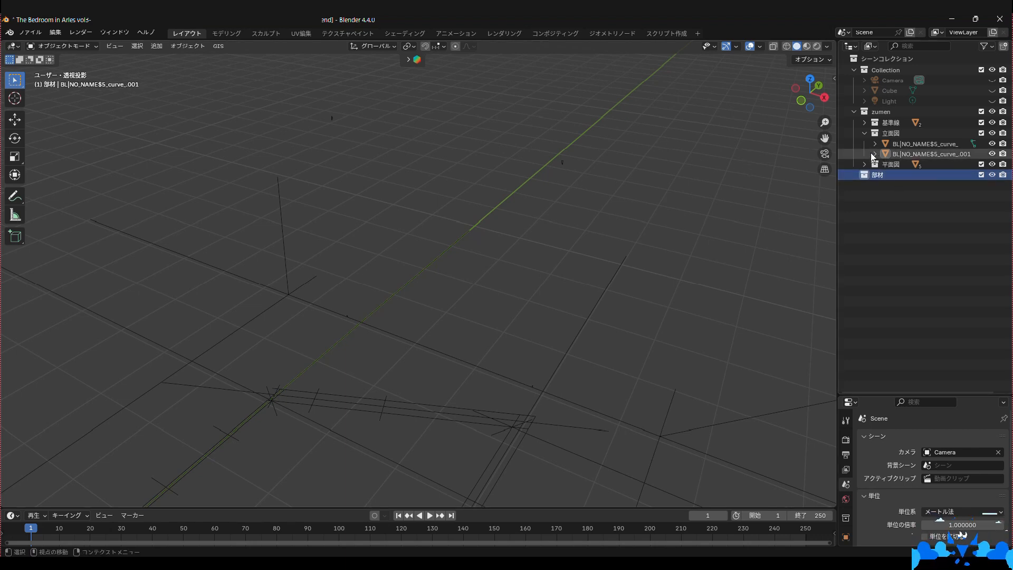
left_click_drag(897, 153, 889, 178)
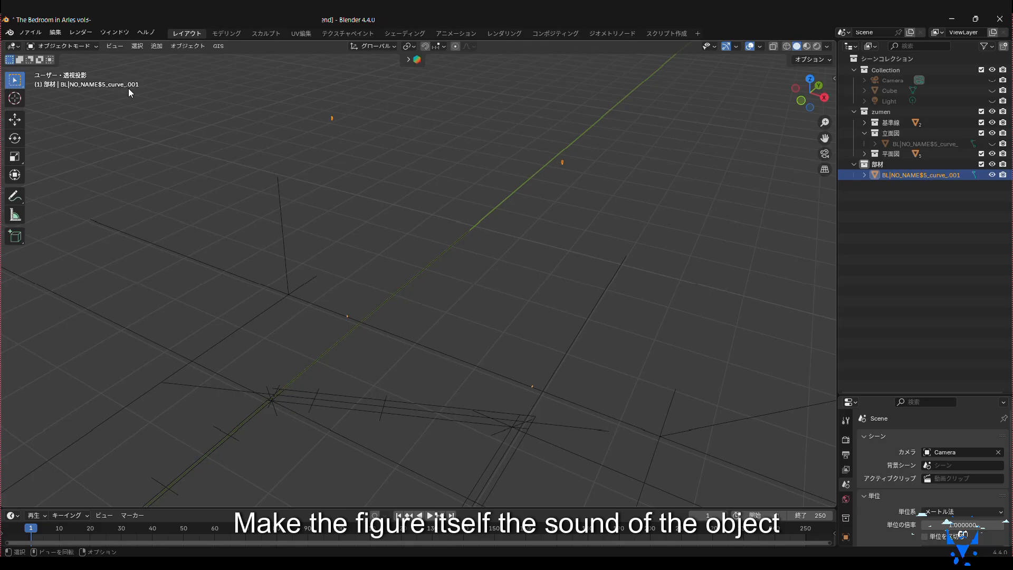
- In Edit Mode on the duplicate with X-ray on, delete the molding and baseboard profiles on the −X side
left_click(63, 46)
left_click(63, 55)
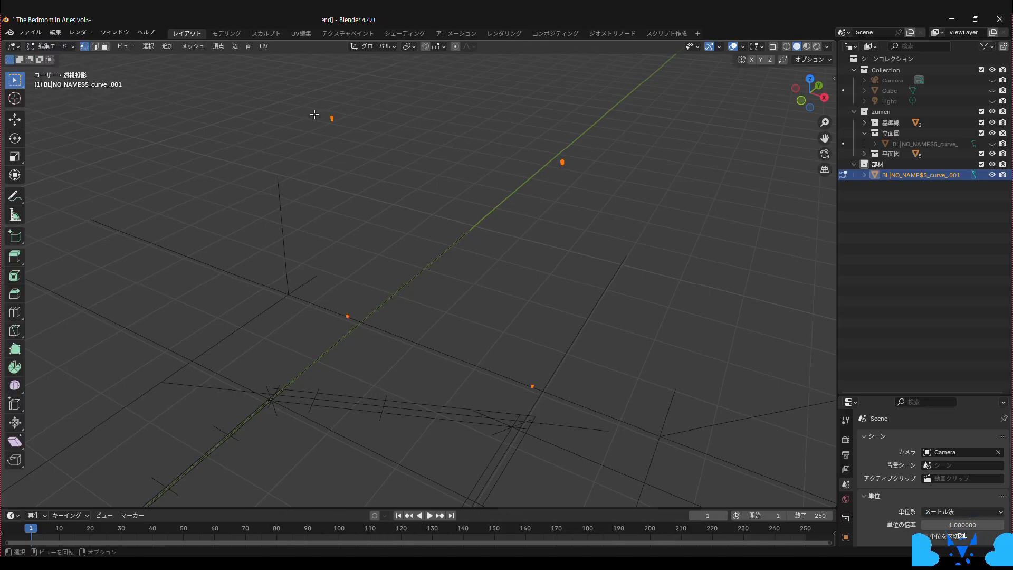
left_click_drag(303, 94, 383, 355)
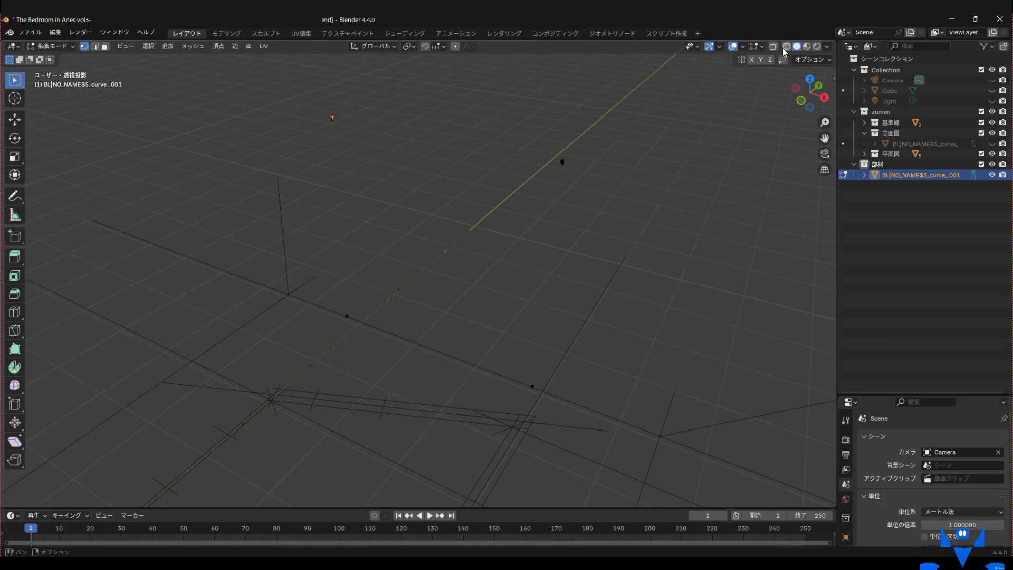
left_click_drag(296, 89, 384, 361)
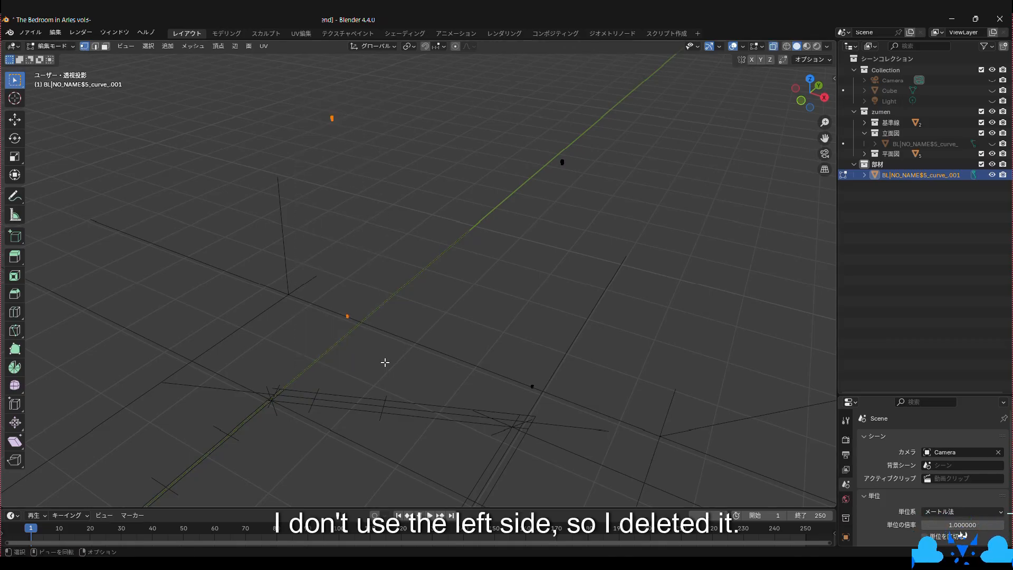
key("x")
left_click(328, 250)
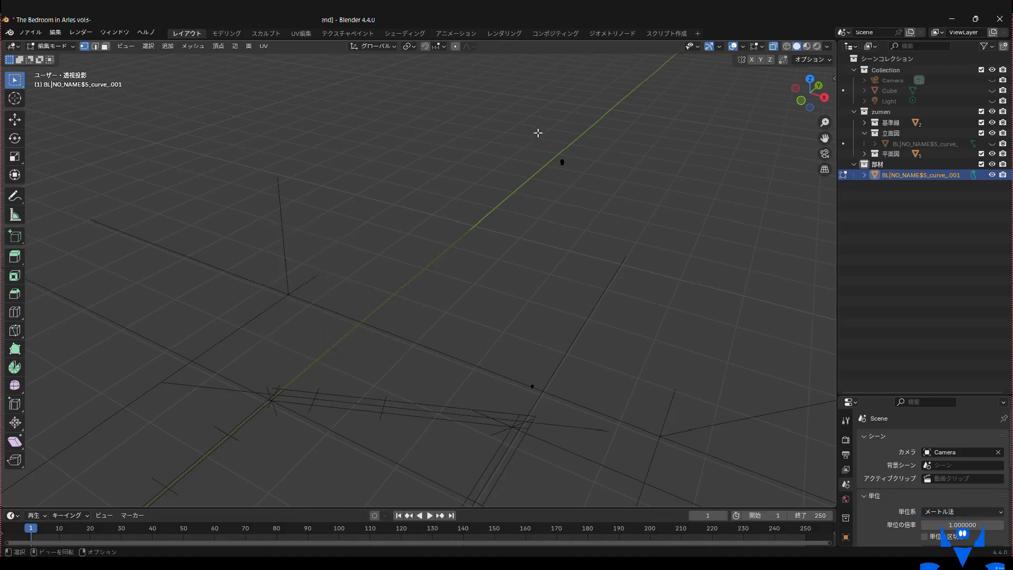
- Select the remaining upper molding profile and separate it by selection into its own object
left_click_drag(536, 132, 583, 200)
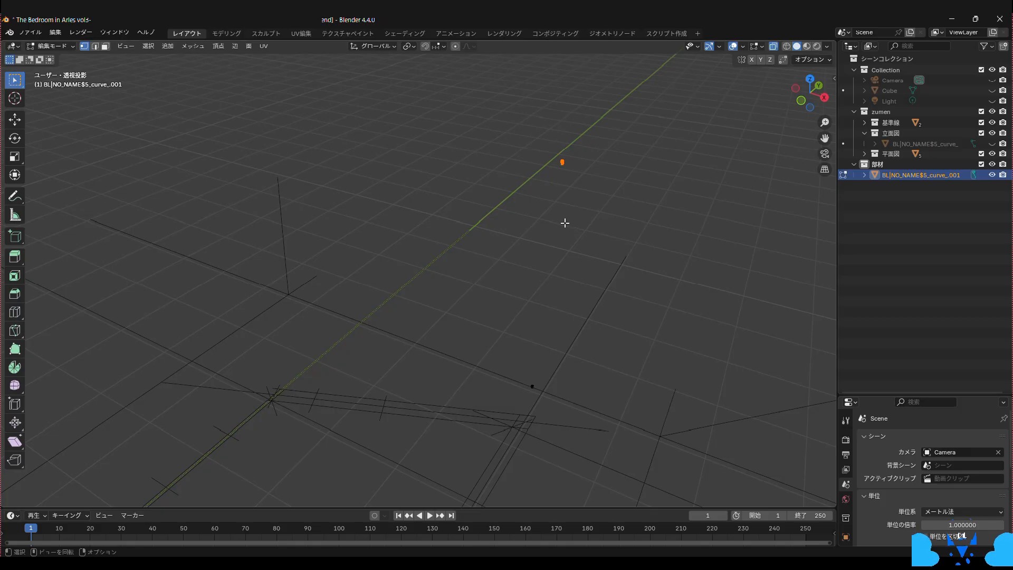
key("p")
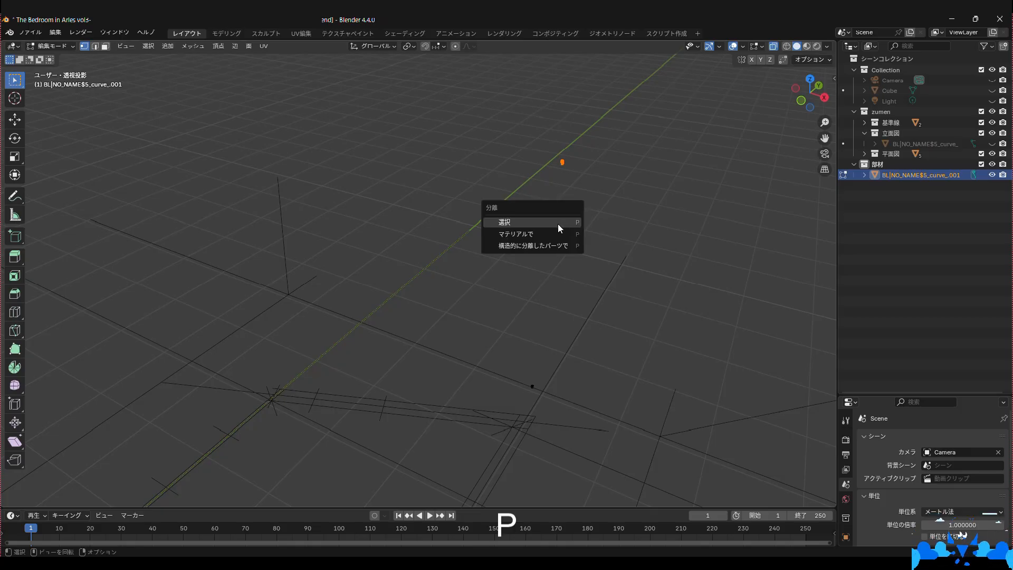
left_click(558, 224)
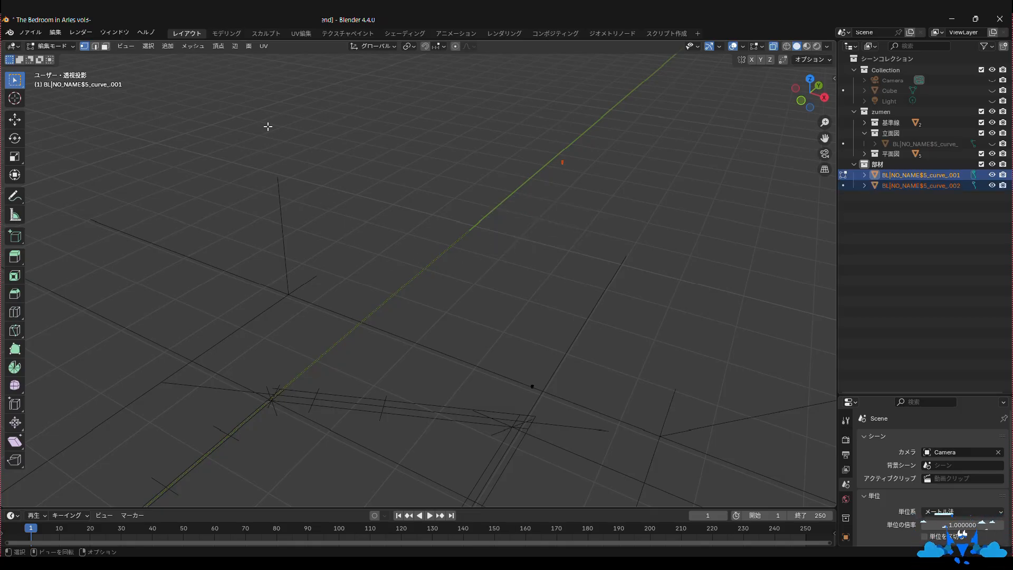
- Return to Object Mode and rename the baseboard profile object BL|NO_NAME$5_curve_.001 as 幅木A
left_click(56, 46)
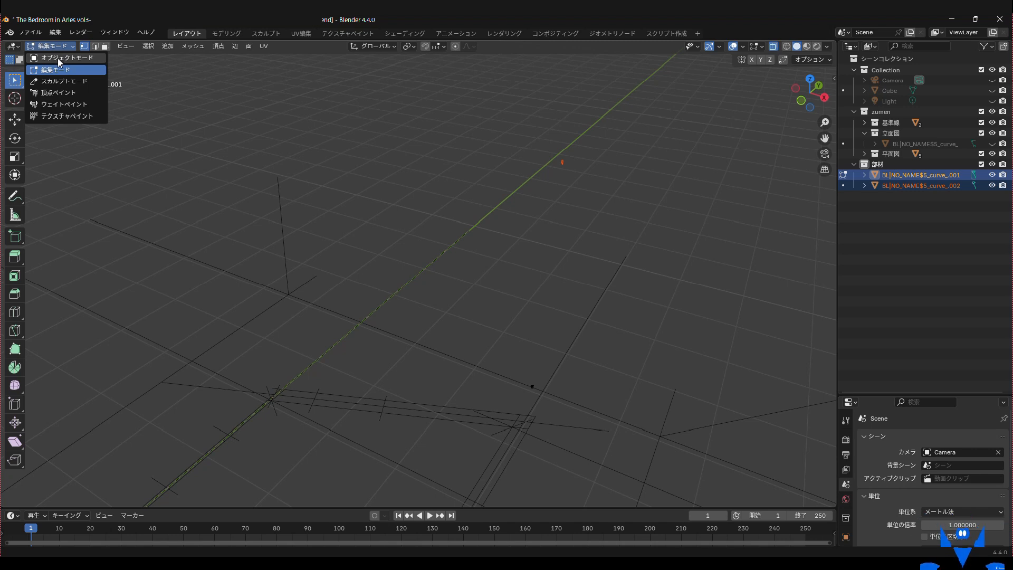
left_click(57, 58)
left_click(555, 181)
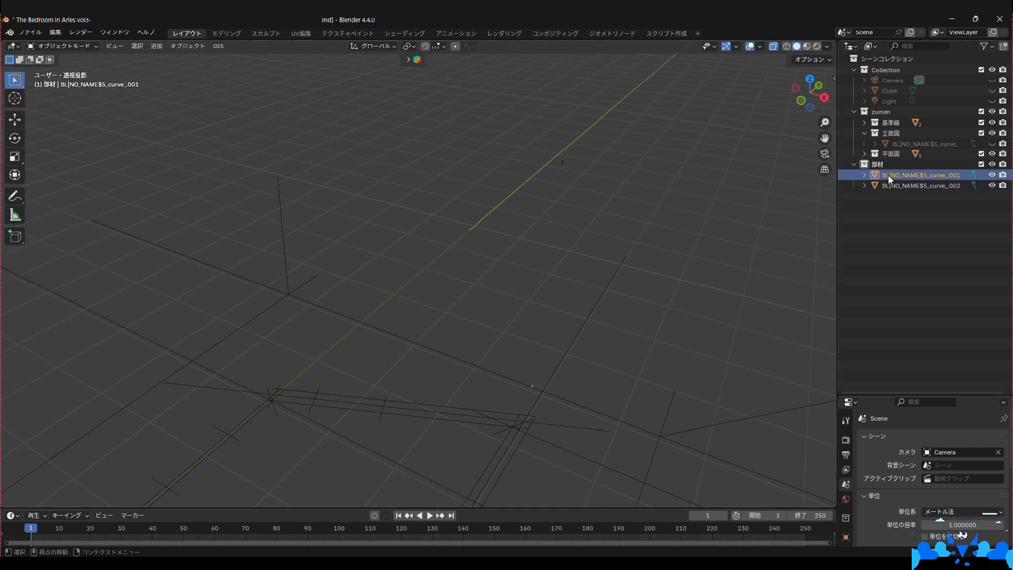
left_click(923, 174)
double_click(923, 174)
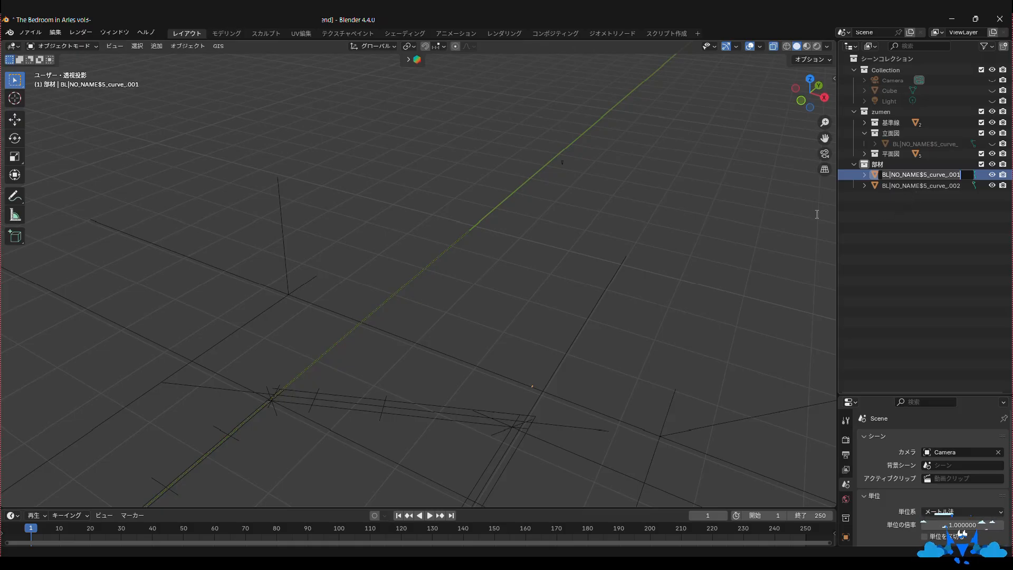
type("はb")
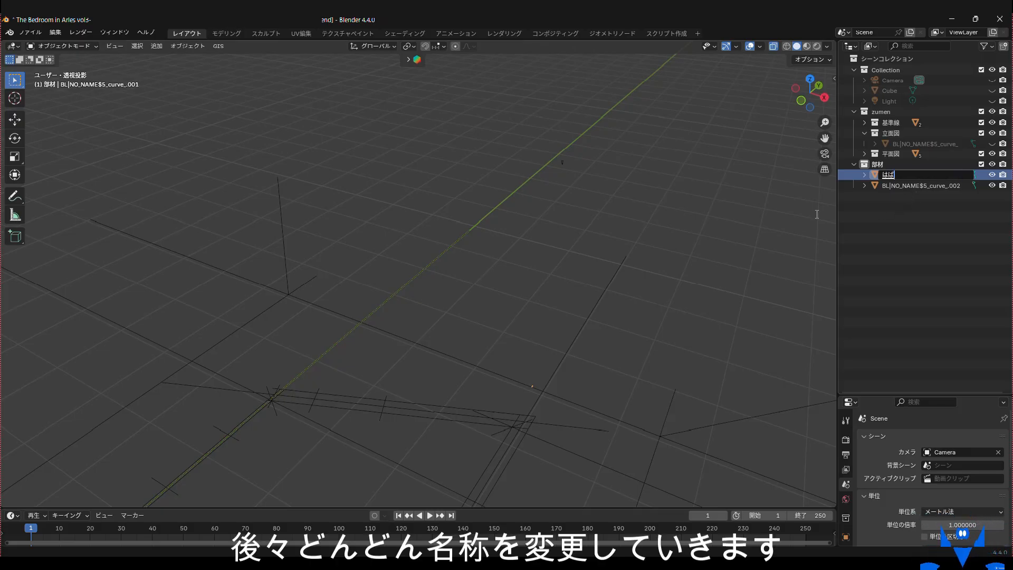
type("agi")
key("space")
key("Return")
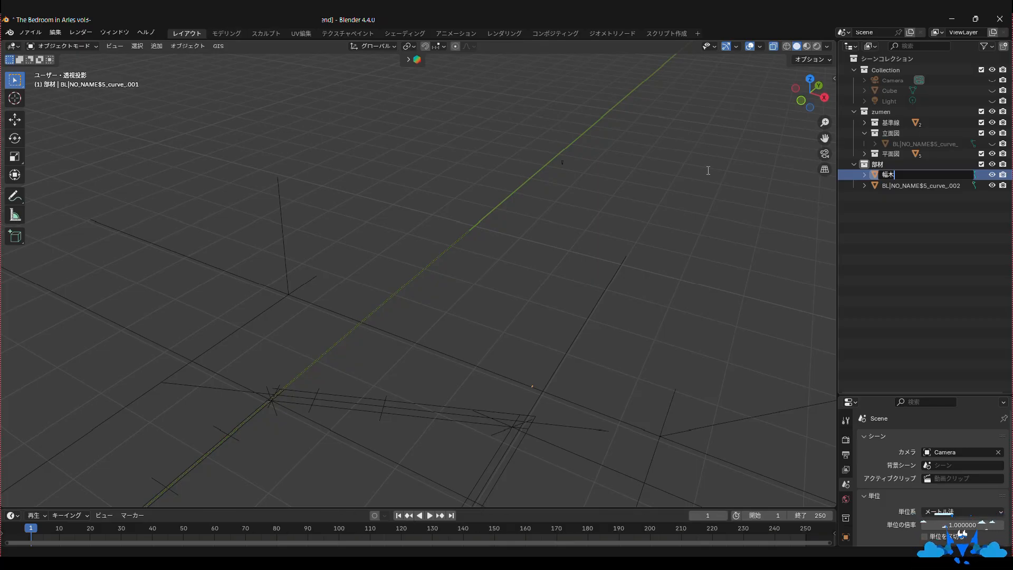
key("Return")
double_click(889, 185)
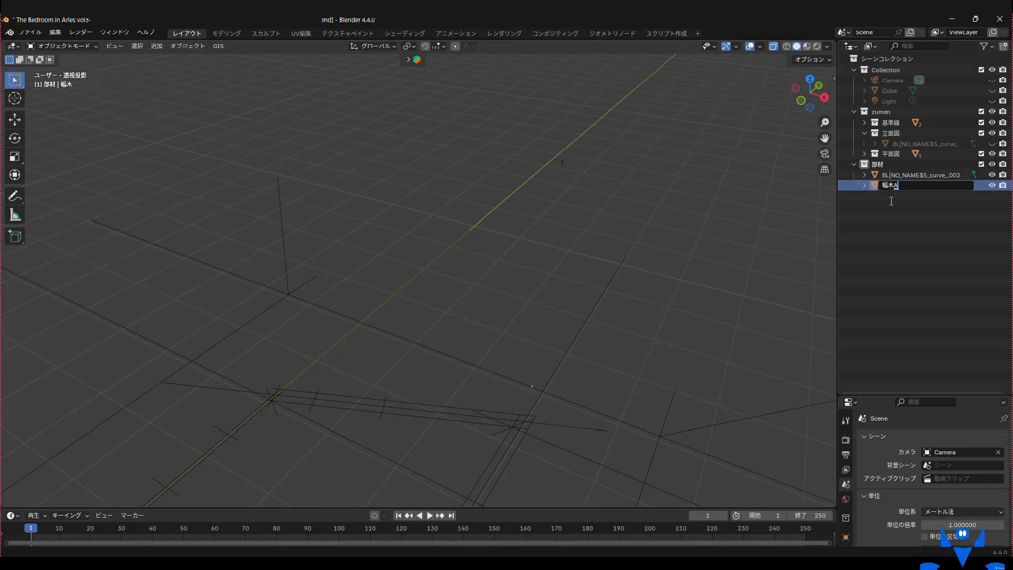
type("A")
- Rename the separated upper molding object BL|NO_NAME$5_curve_.002 as 廻り縁A
left_click(890, 174)
double_click(888, 175)
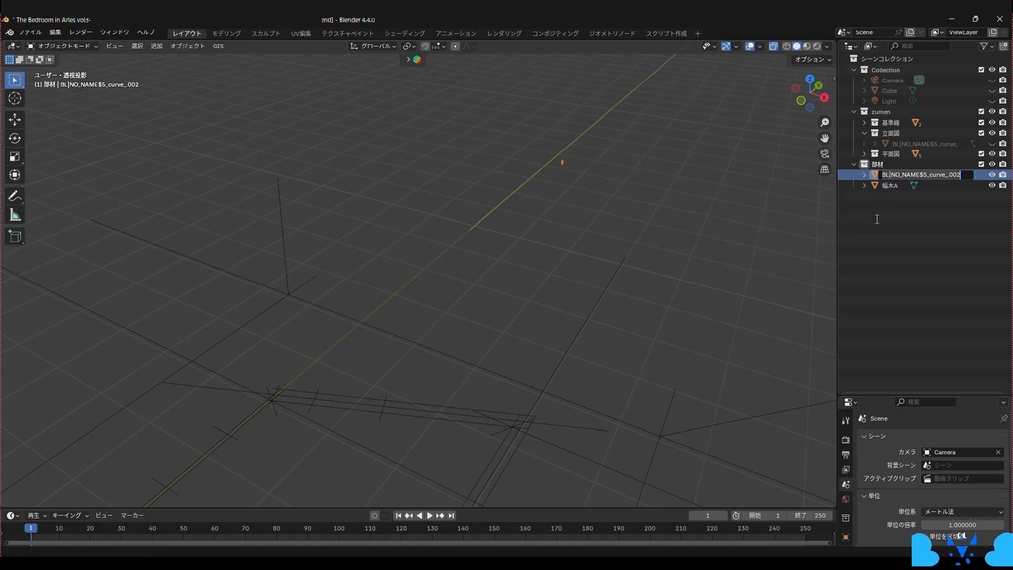
type("まわri")
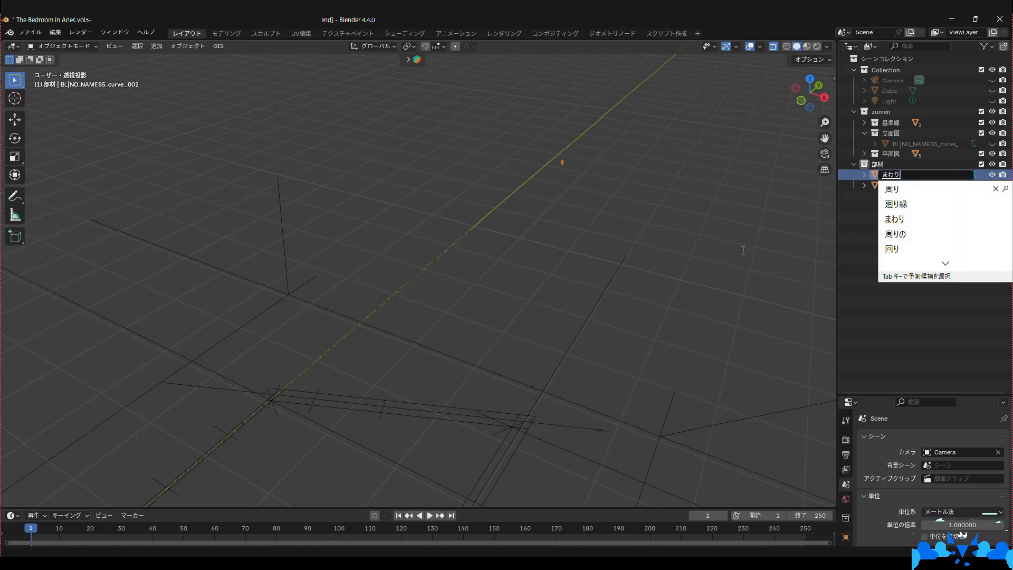
key("Tab")
key("Tab")
key("Return")
key("Return")
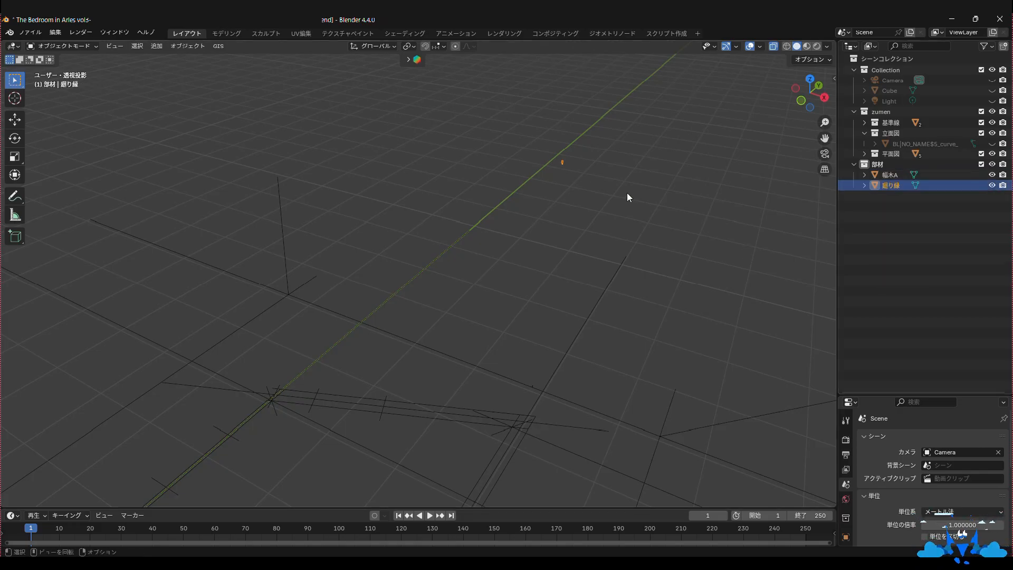
double_click(886, 185)
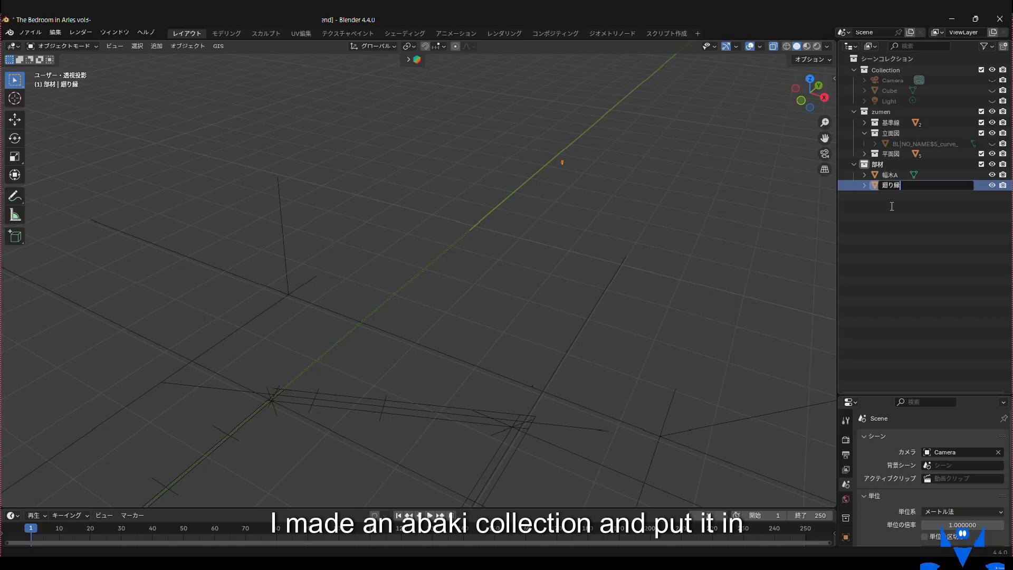
type("A")
key("Return")
- Create a collection named 幅木 inside 部材 and move the 幅木A object into it
left_click(876, 164)
right_click(875, 164)
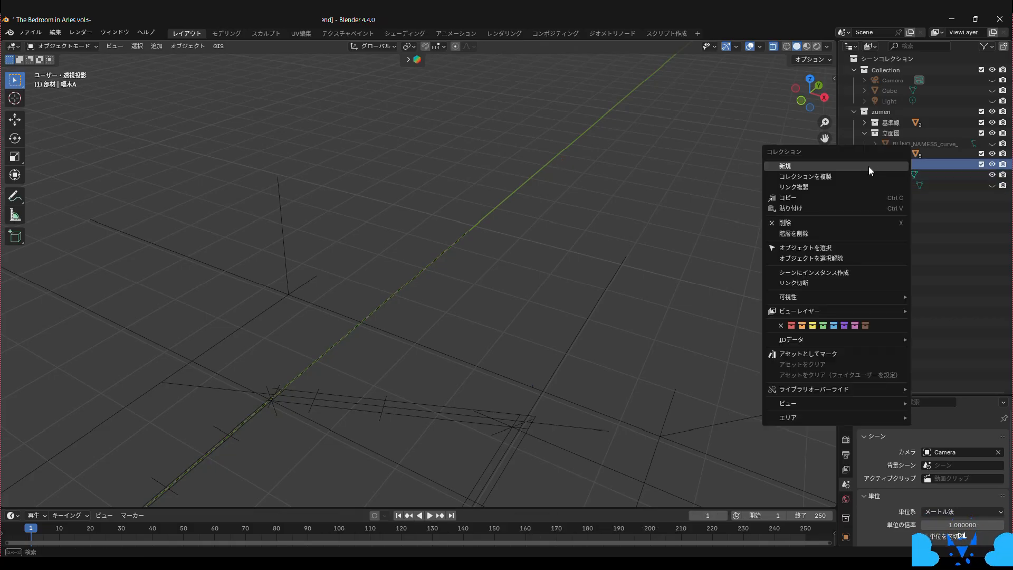
left_click(868, 166)
left_click_drag(889, 185, 891, 176)
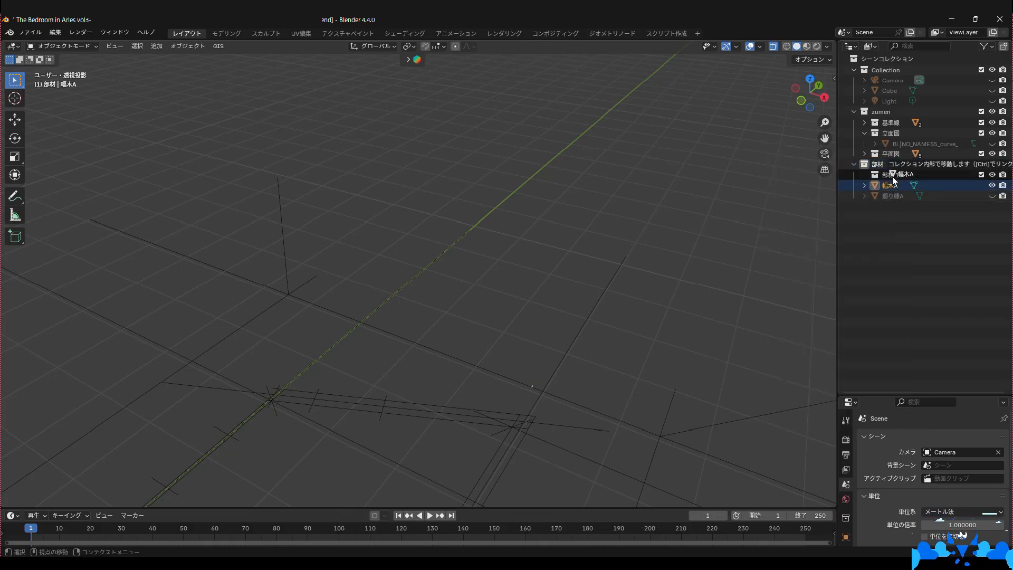
double_click(892, 175)
type("は")
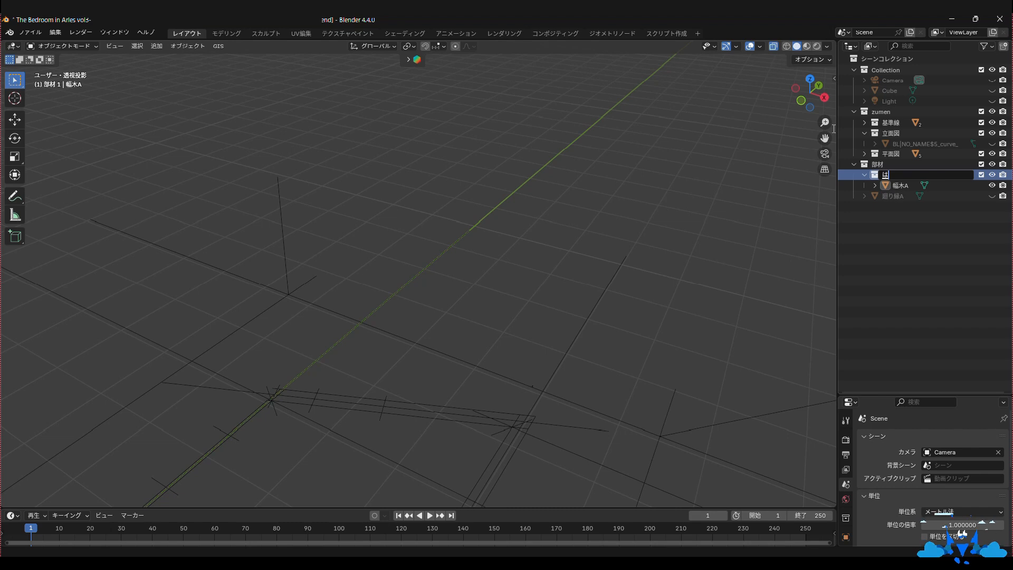
type("ばき")
key("space")
key("Return")
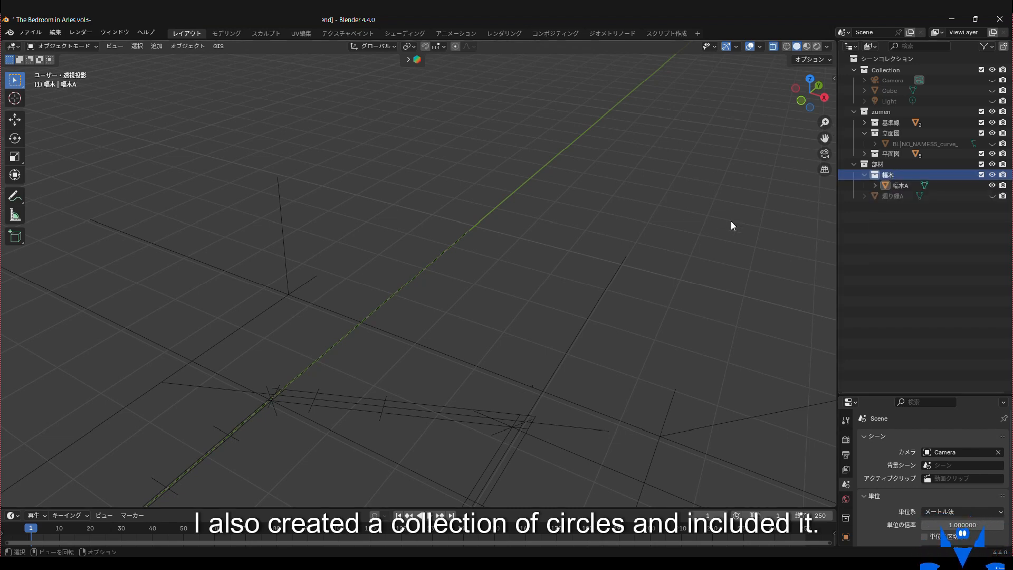
- Create a collection named 廻り縁 inside 部材 and move the 廻り縁A object into it
left_click(881, 166)
right_click(880, 166)
left_click(876, 168)
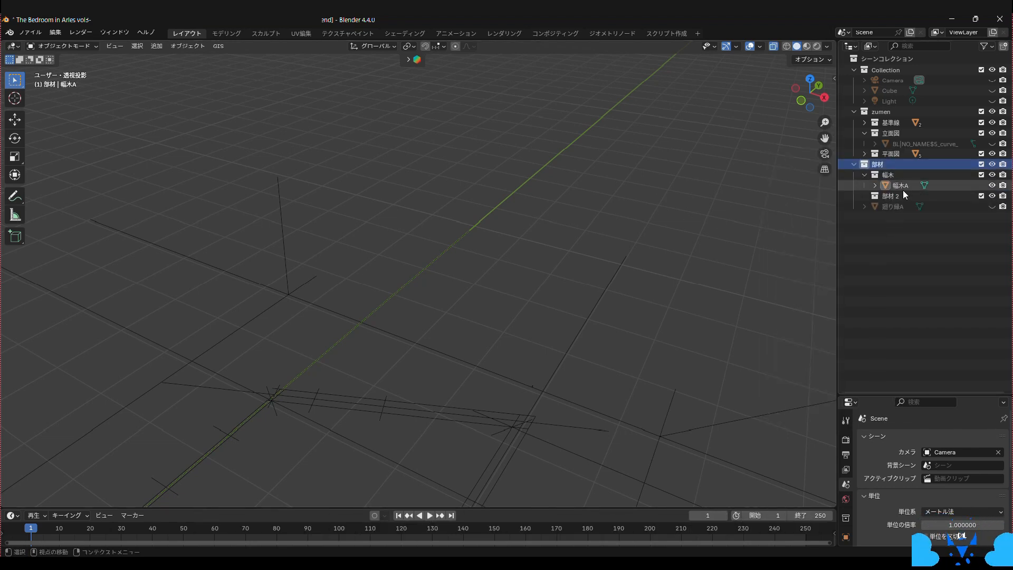
left_click_drag(890, 204, 892, 197)
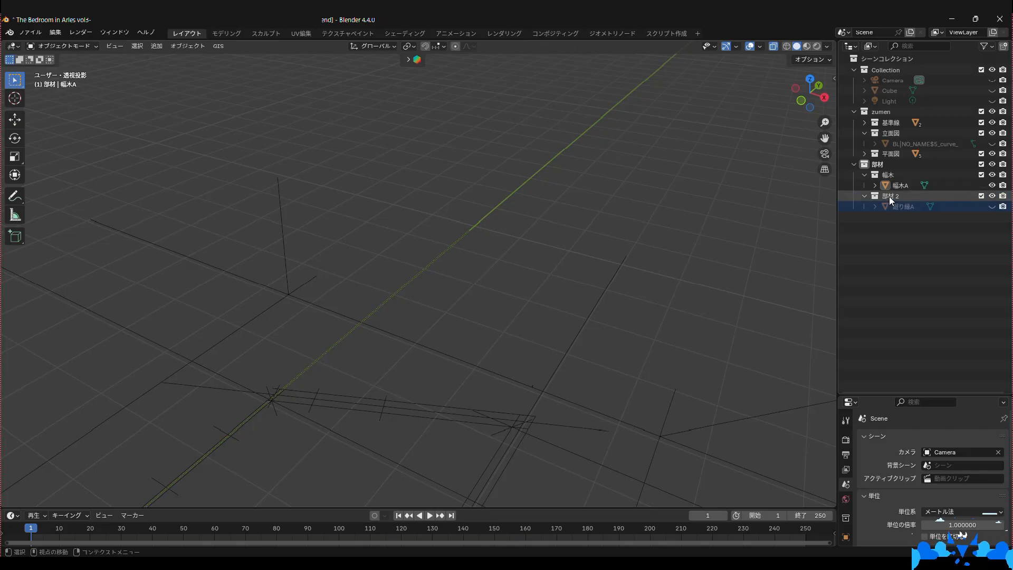
double_click(888, 197)
type("mawaribuchi")
key("space")
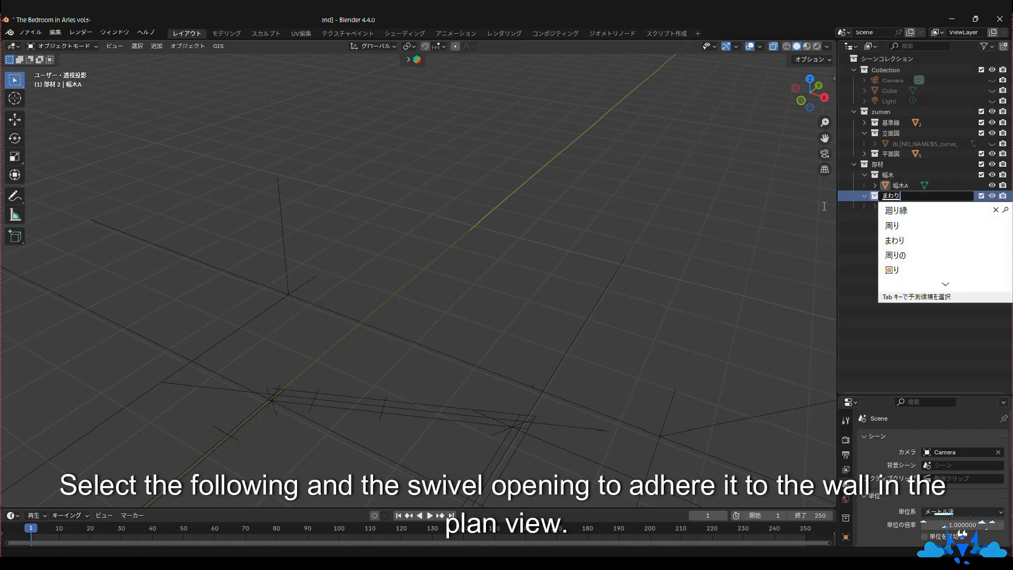
key("Return")
key("Return")
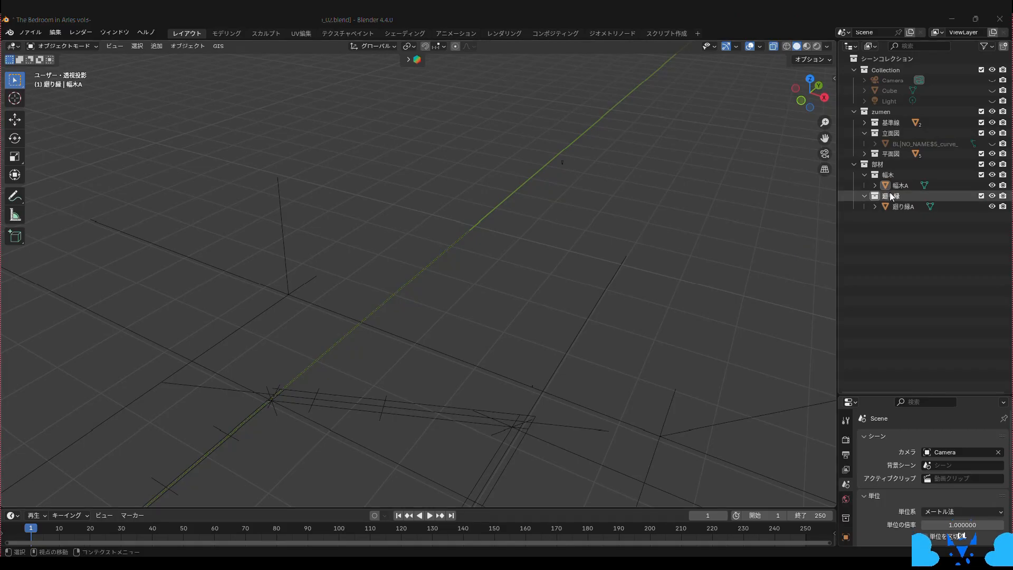
- Open 幅木A and 廻り縁A together in Edit Mode and move both profiles freely toward the guide-line crossing at the wall corner
left_click(904, 186)
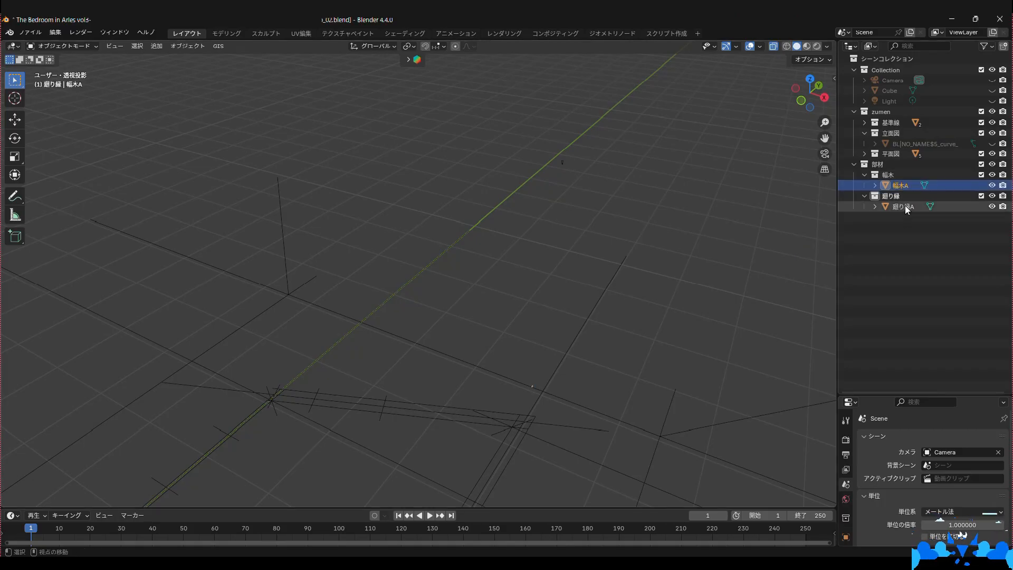
left_click(904, 207, "ctrl")
key("Tab")
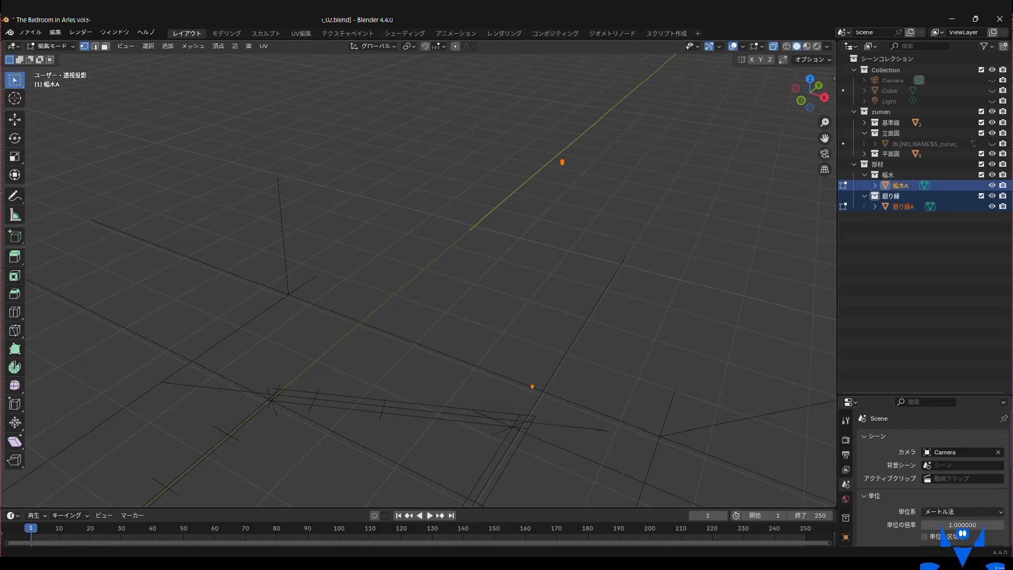
scroll(526, 418, "up", 4)
middle_click_drag(521, 402, 475, 271, "shift")
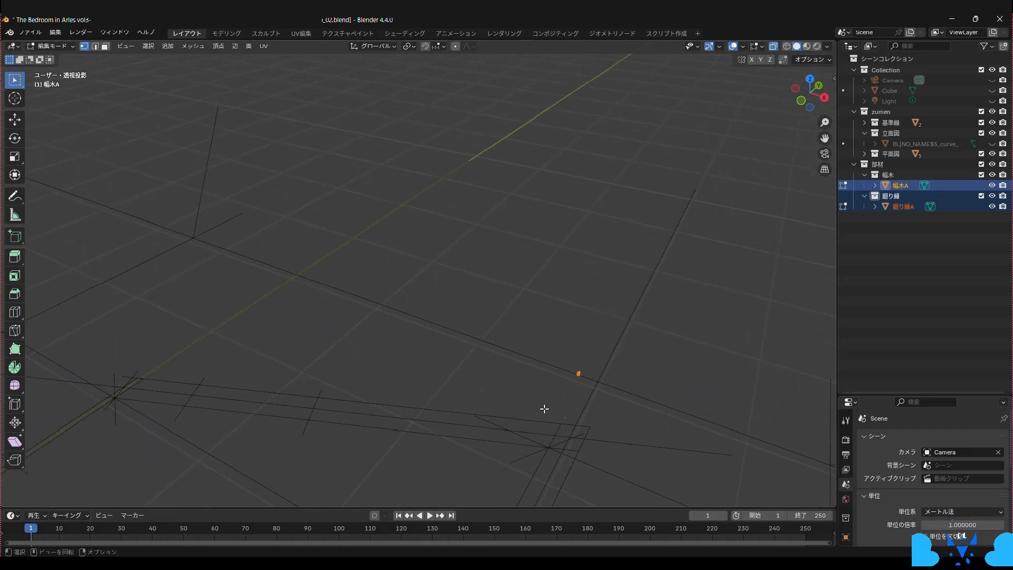
middle_click_drag(595, 430, 554, 309, "shift")
scroll(585, 366, "up", 2)
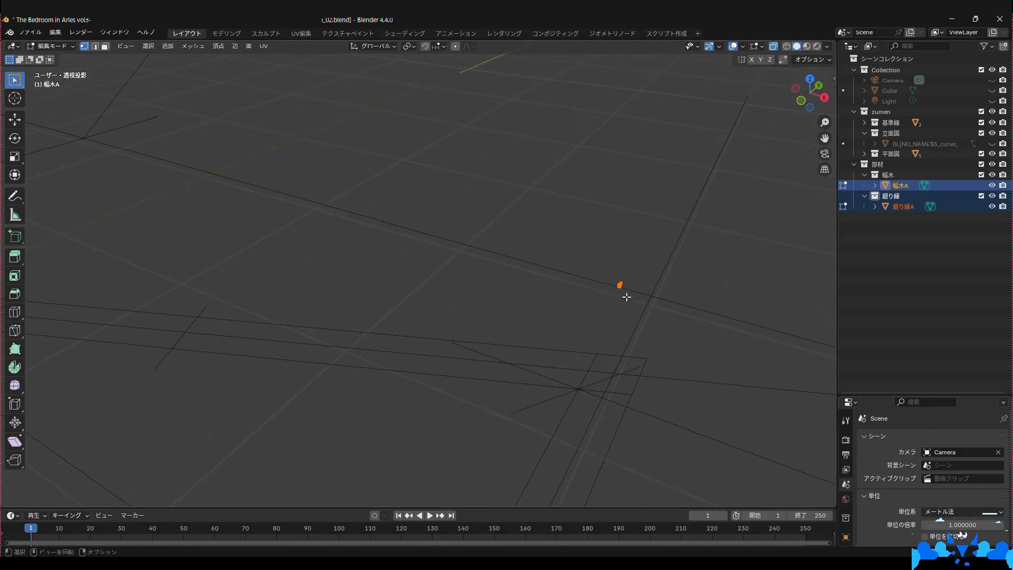
key("g")
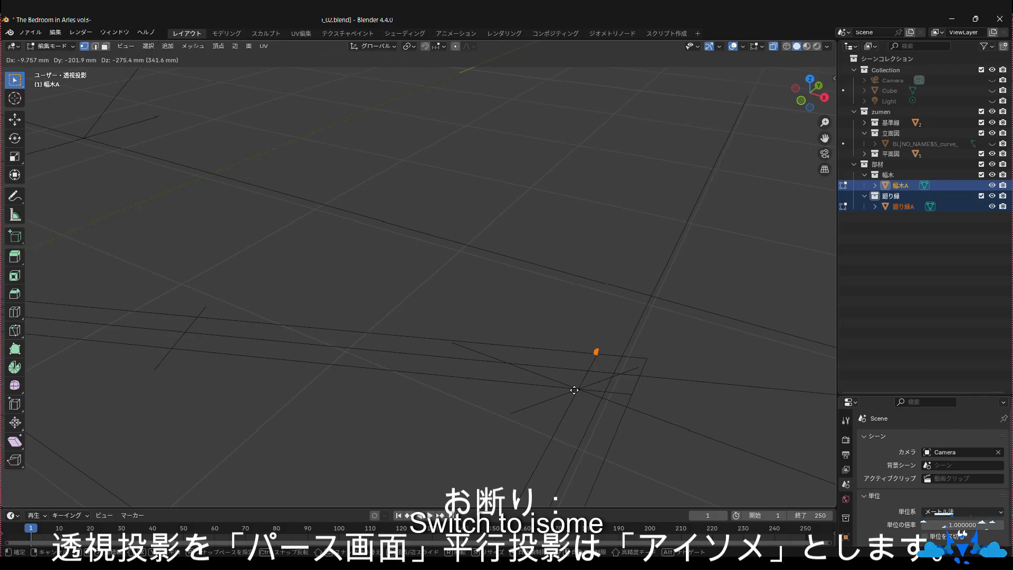
left_click(548, 428)
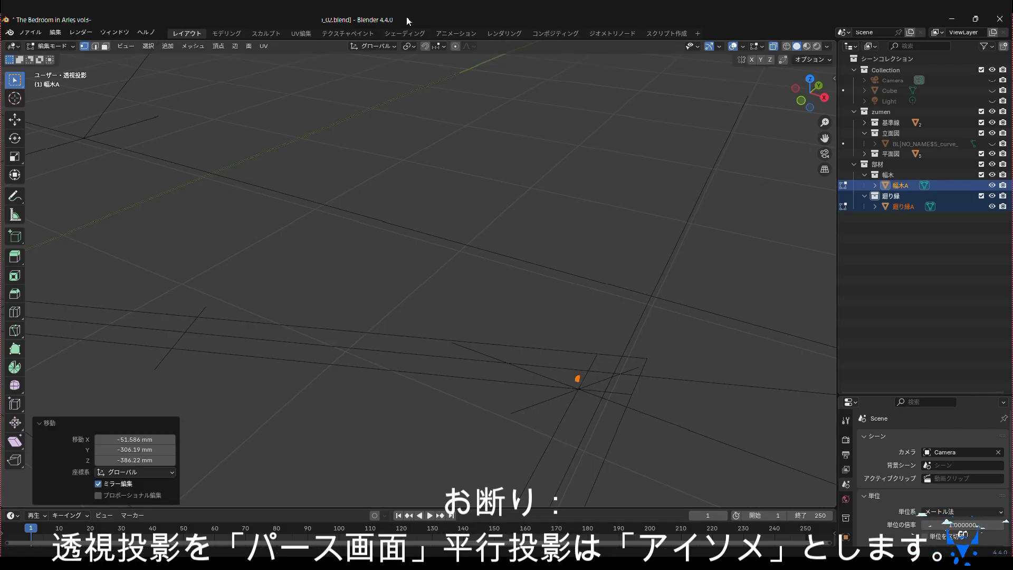
- Enable snapping to vertices and move both profiles onto the guide-line crossing at the wall corner
left_click(433, 47)
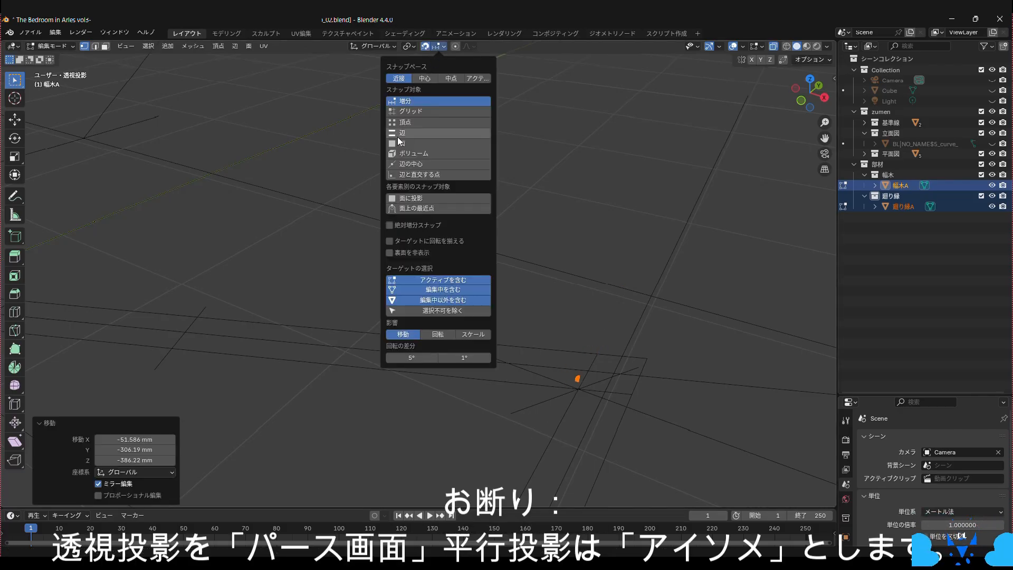
left_click(405, 122)
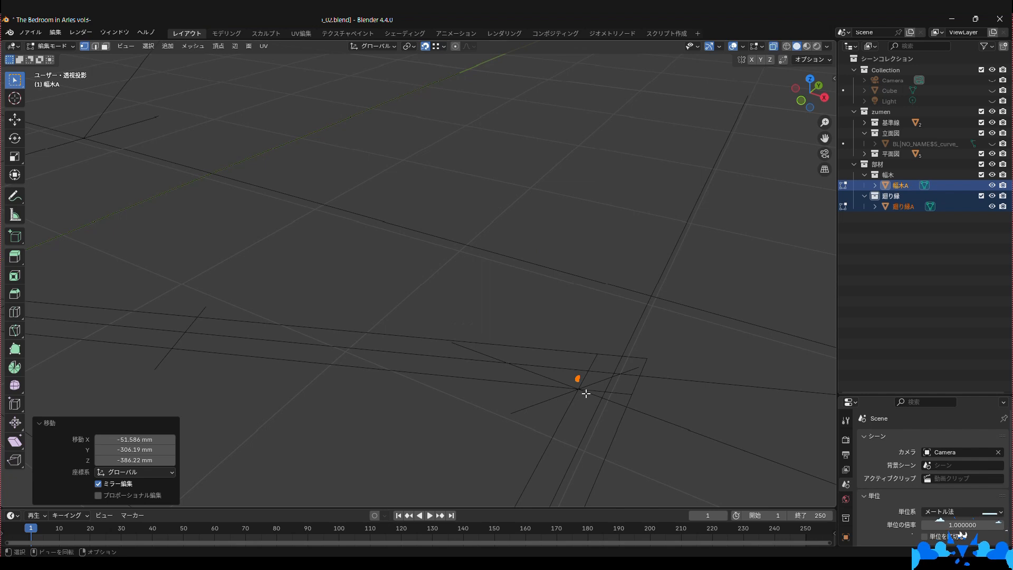
key("g")
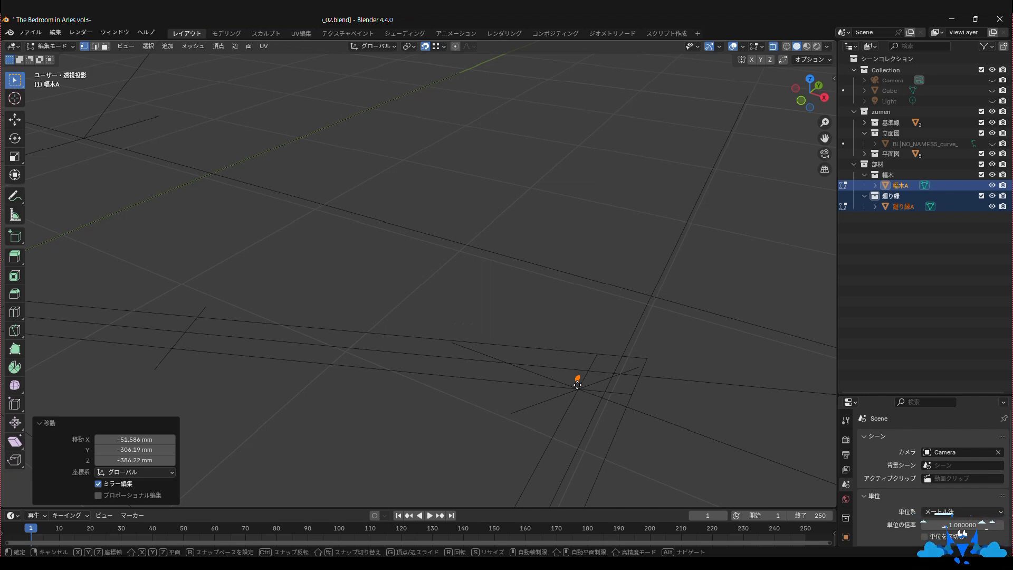
left_click(593, 401)
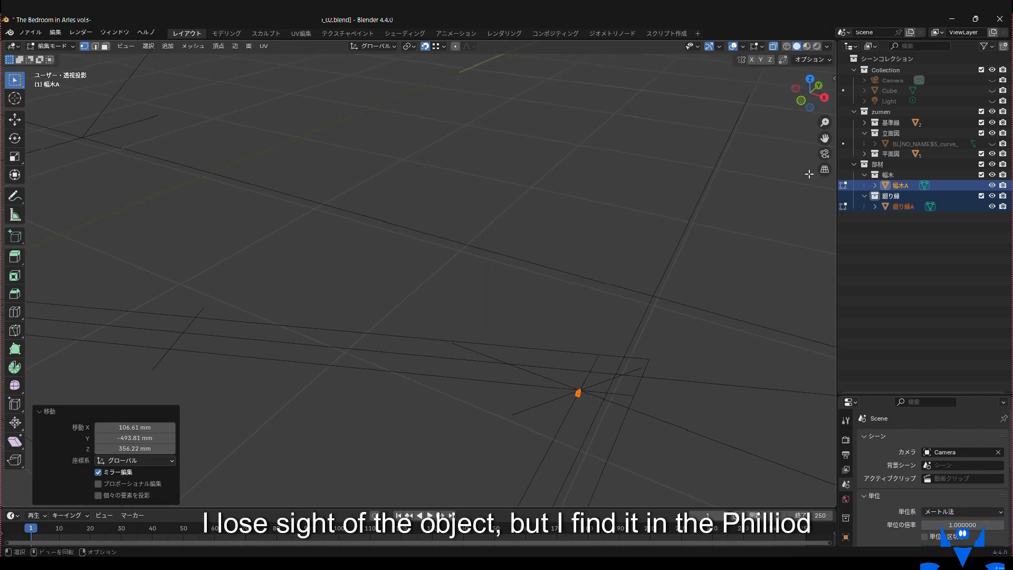
- Switch to parallel projection and move both profiles so the baseboard's lower wall-side corner snaps to the guide-line crossing
left_click(825, 171)
key("KP_Decimal")
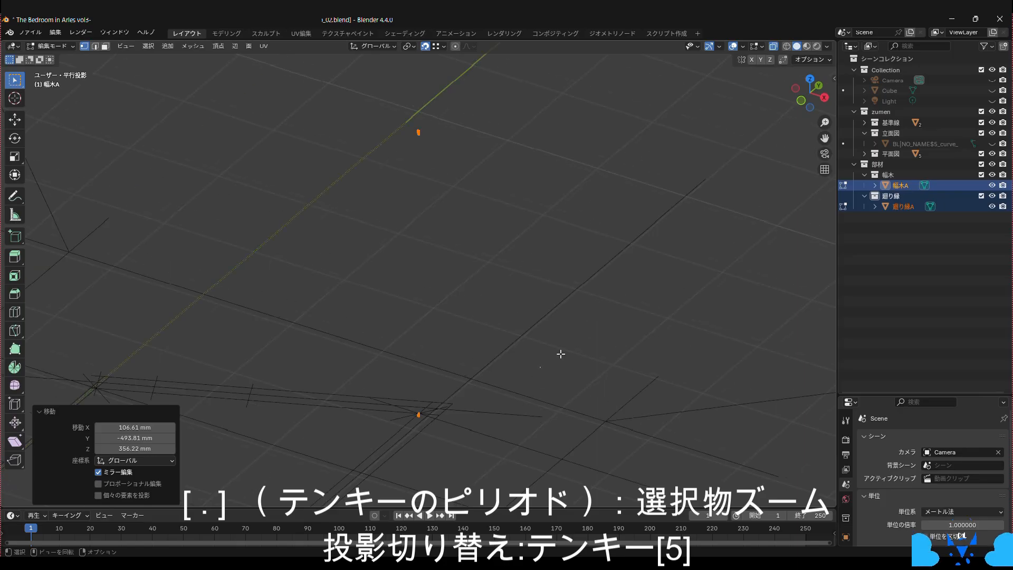
scroll(518, 330, "up", 12)
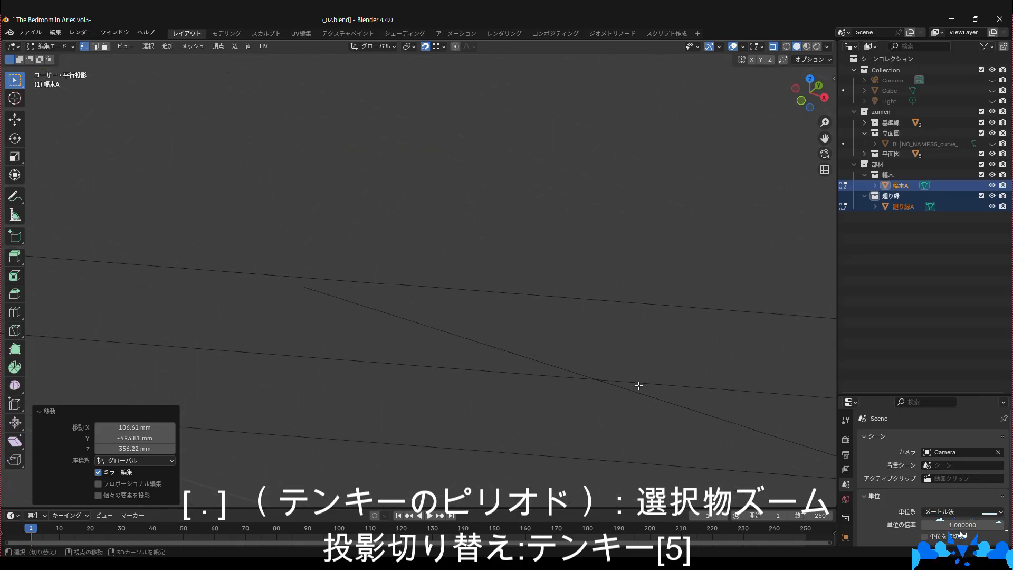
middle_click_drag(638, 385, 498, 330, "shift")
scroll(497, 330, "up", 6)
middle_click_drag(630, 304, 494, 258, "shift")
scroll(494, 258, "up", 3)
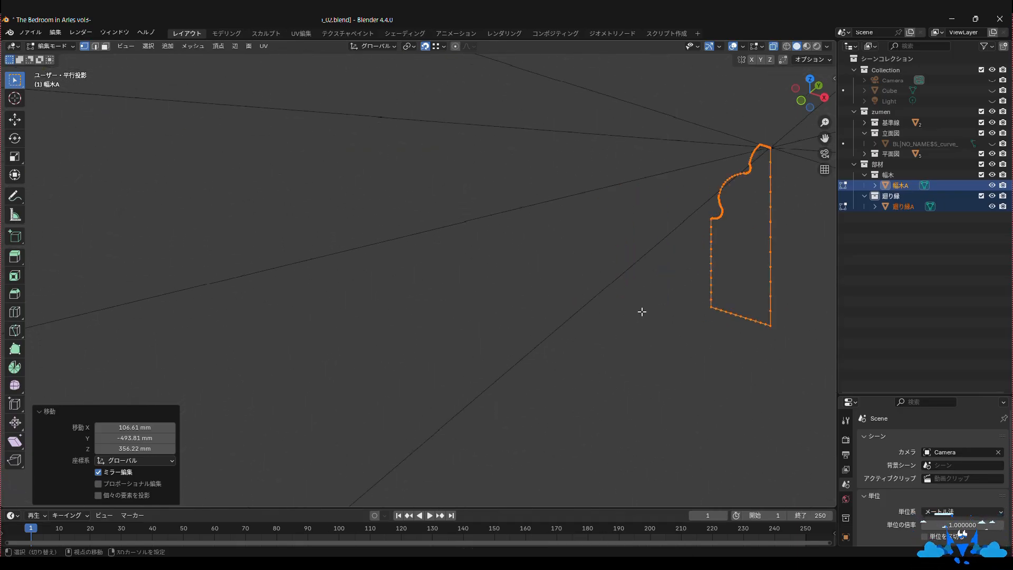
middle_click_drag(642, 312, 557, 321, "shift")
scroll(707, 311, "up", 2)
middle_click_drag(694, 332, 487, 422, "shift")
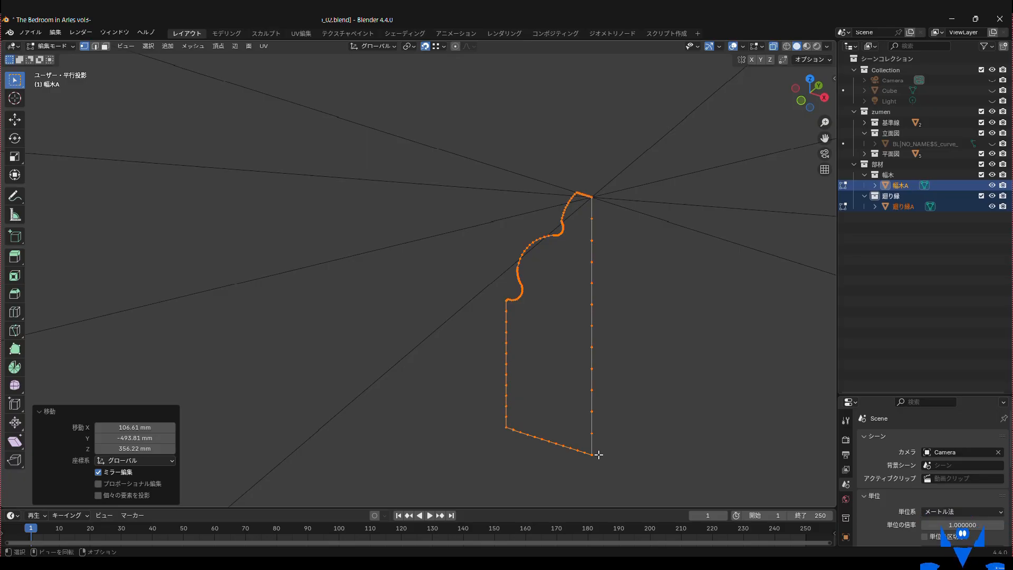
key("g")
left_click(571, 176)
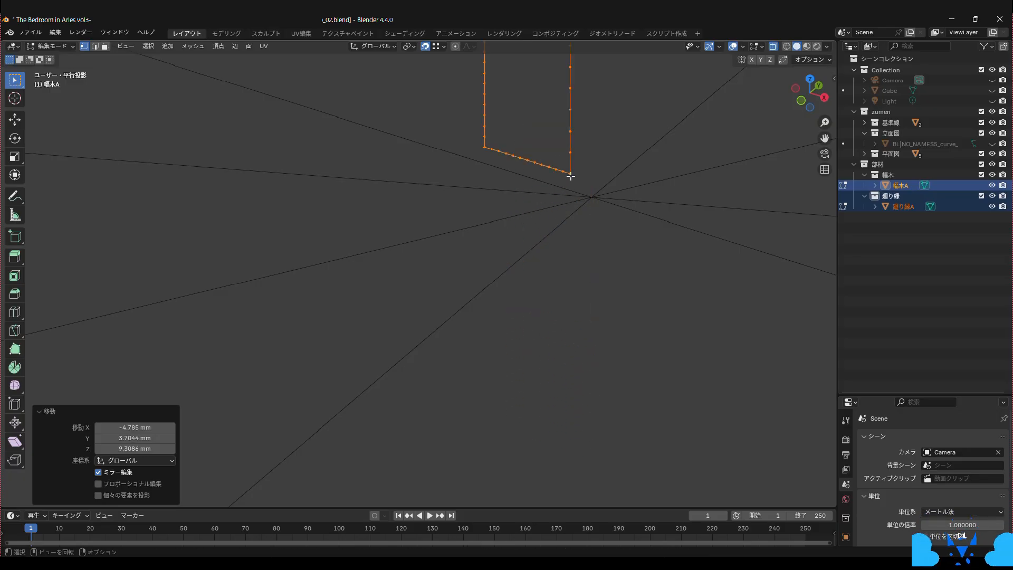
key("g")
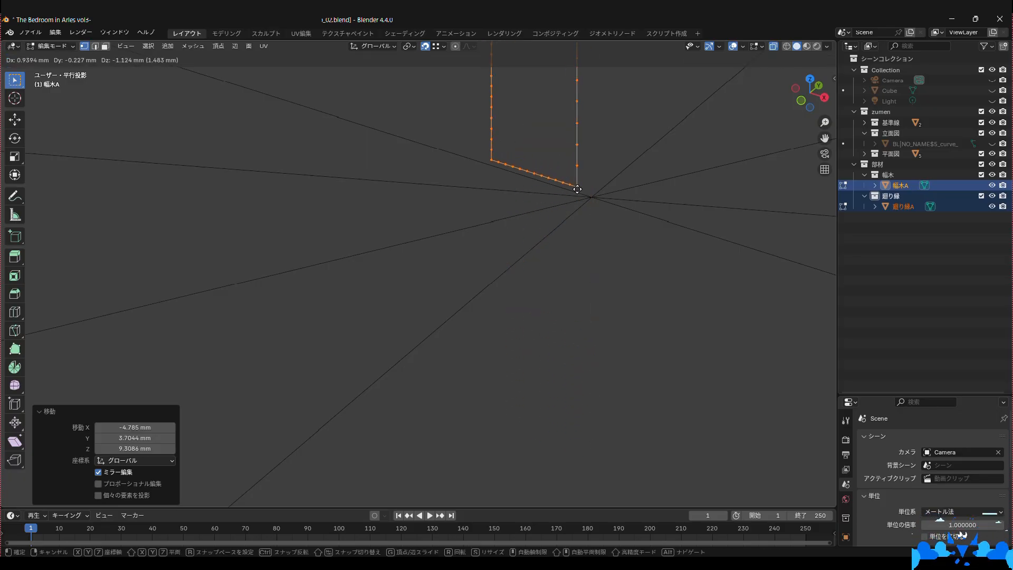
left_click(579, 193)
- Move both profiles about -5190 mm along the global Y axis to the opposite wall corner, and return to Object Mode
middle_click_drag(507, 257, 484, 332)
key("g")
key("y")
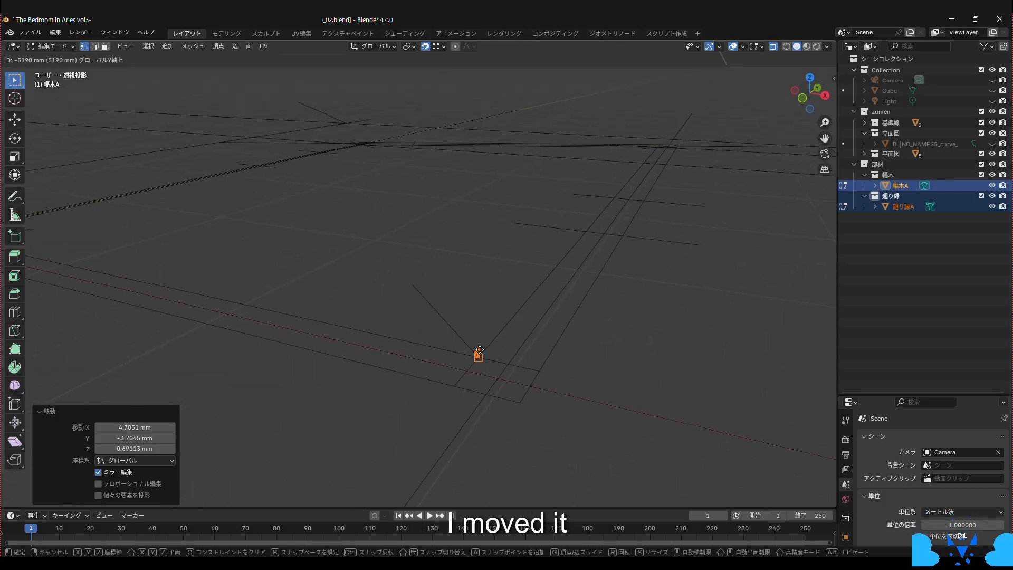
left_click(479, 355)
key("KP_Decimal")
scroll(432, 474, "up", 2)
scroll(466, 407, "up", 6)
middle_click_drag(438, 492, 479, 325, "shift")
scroll(479, 326, "up", 6)
left_click(50, 46)
left_click(52, 59)
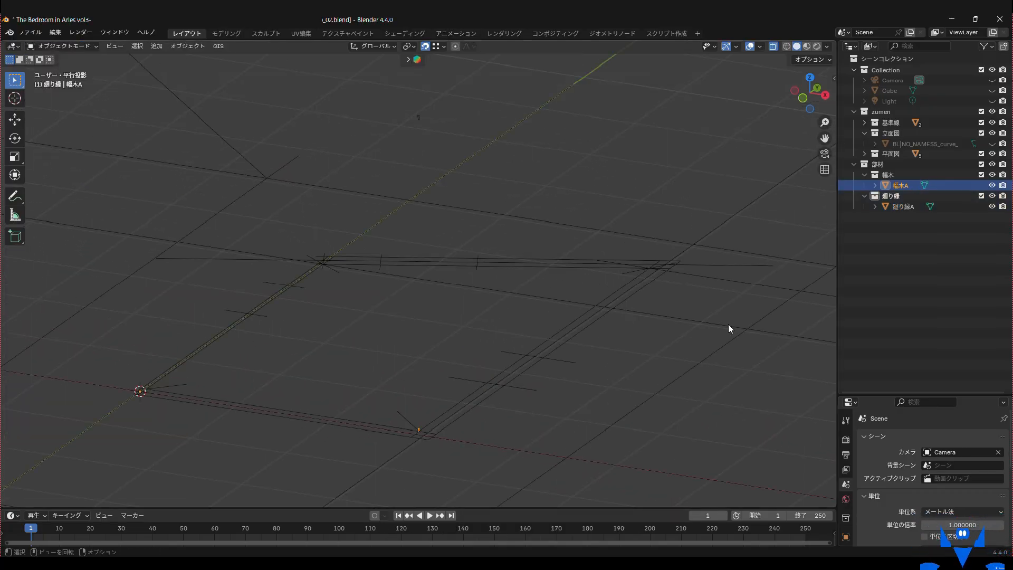
- Open 幅木A in Edit Mode from the front view and merge its duplicate vertices by distance at 0.1 mm
key("KP_Decimal")
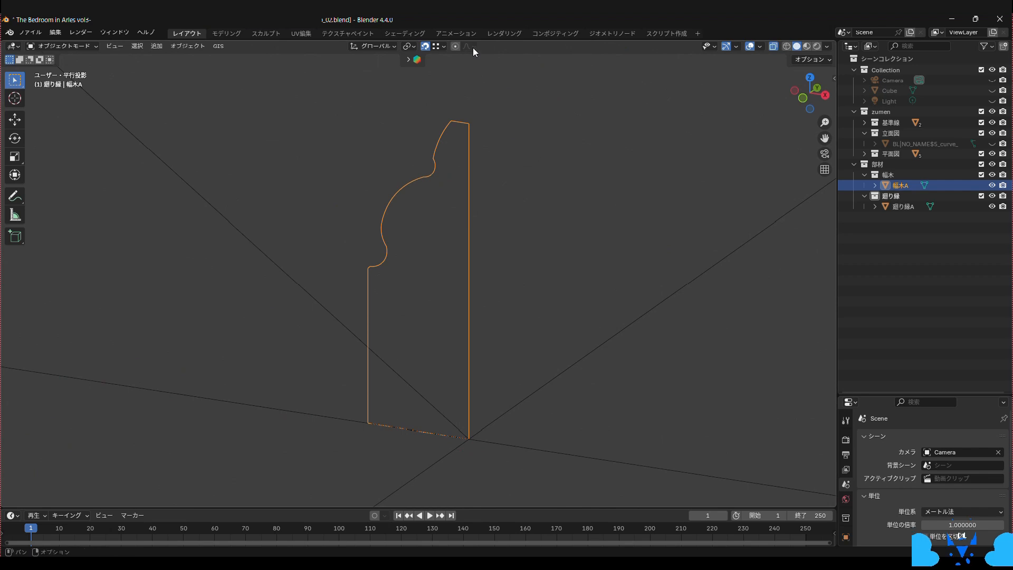
left_click(802, 99)
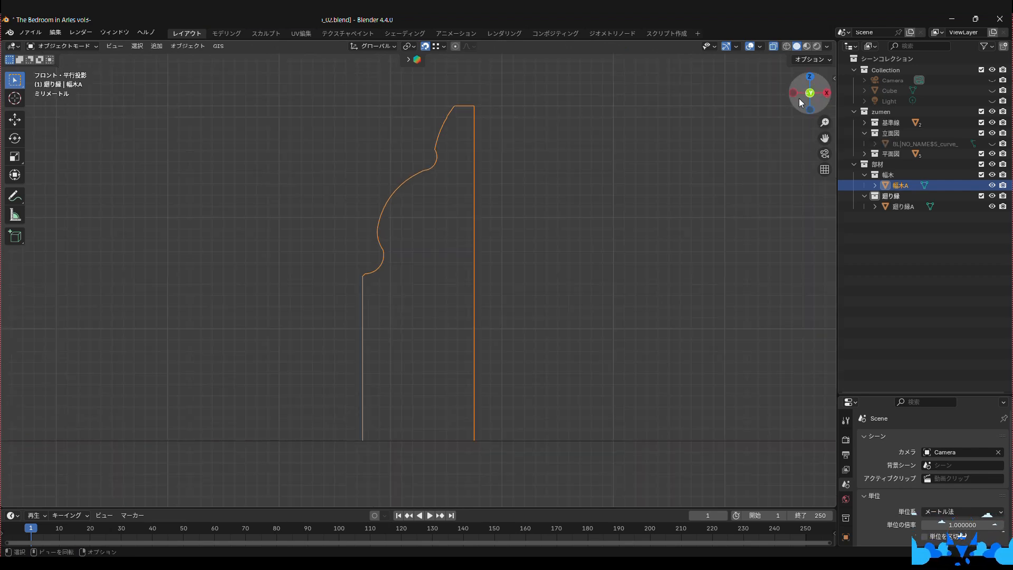
left_click(59, 46)
left_click(56, 71)
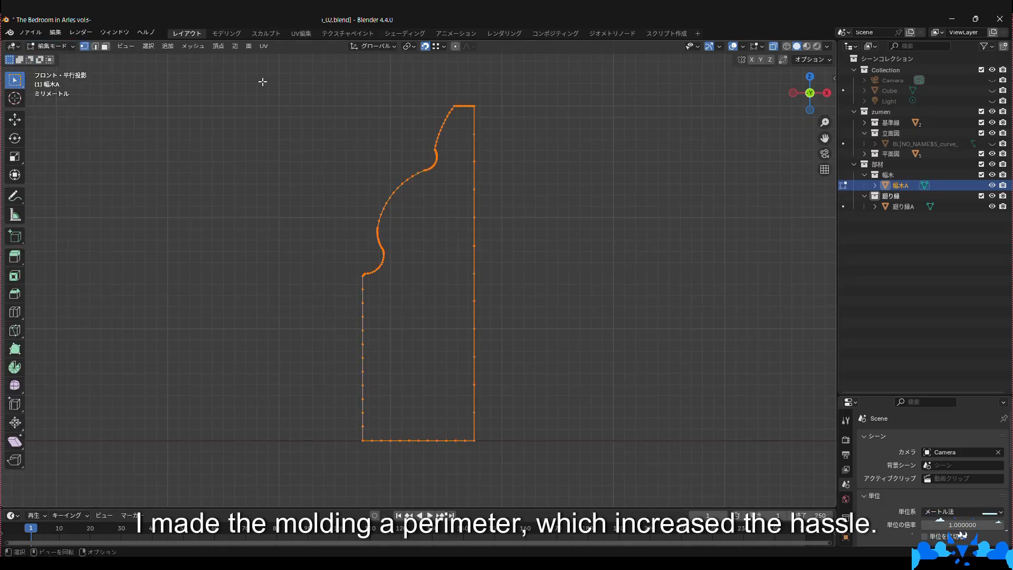
left_click_drag(318, 75, 530, 467)
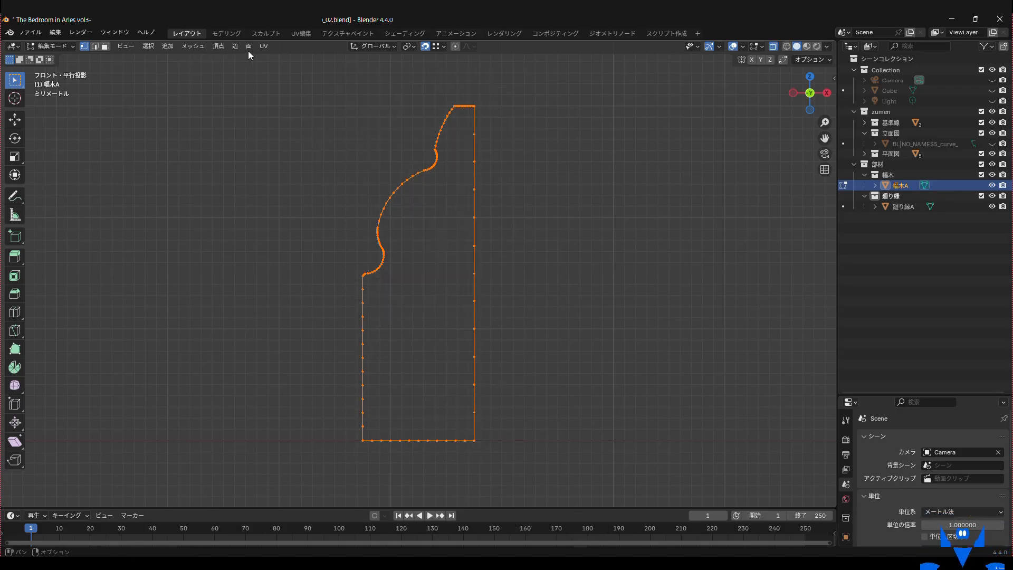
left_click(192, 47)
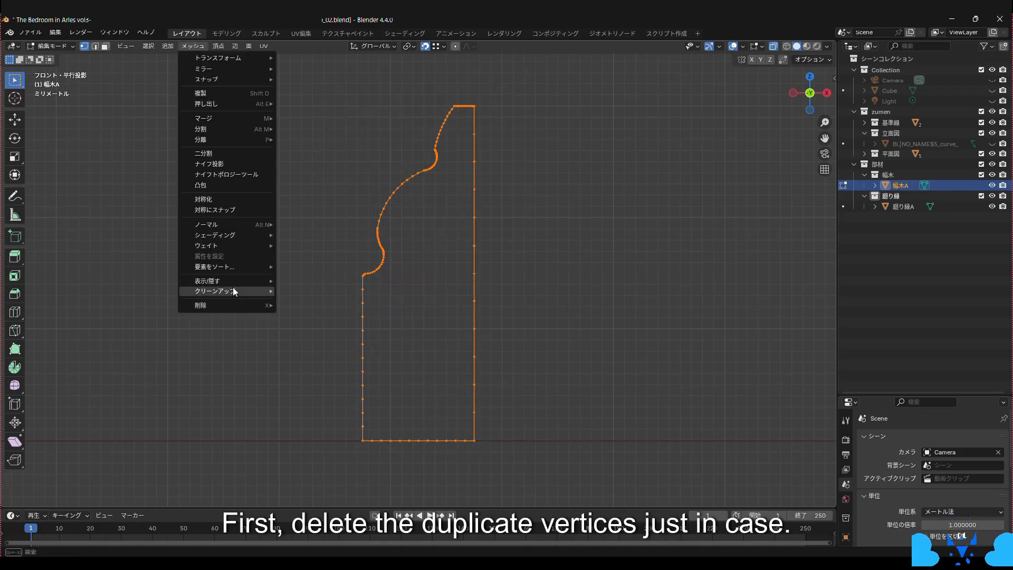
mouse_move(232, 291)
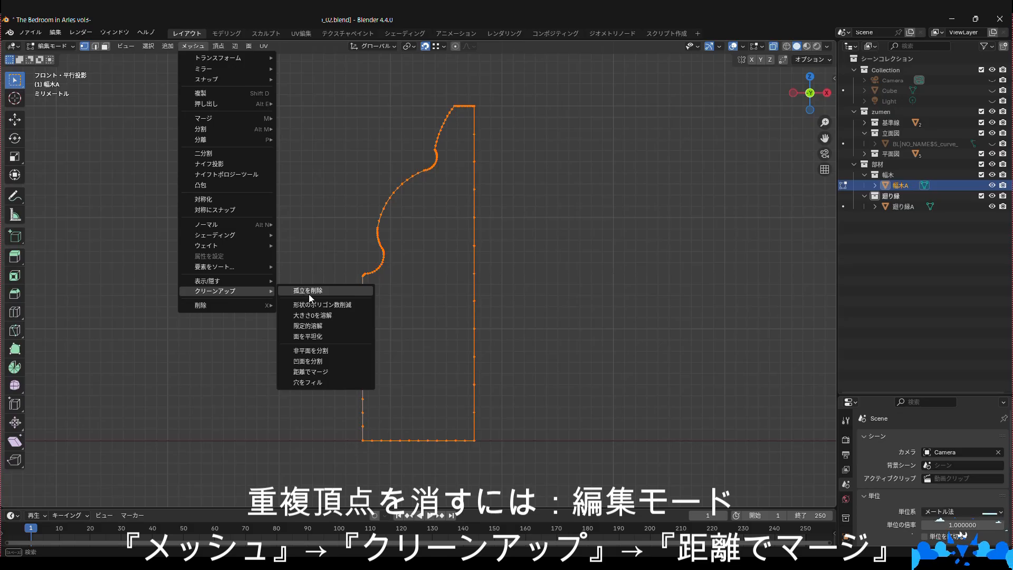
left_click(330, 371)
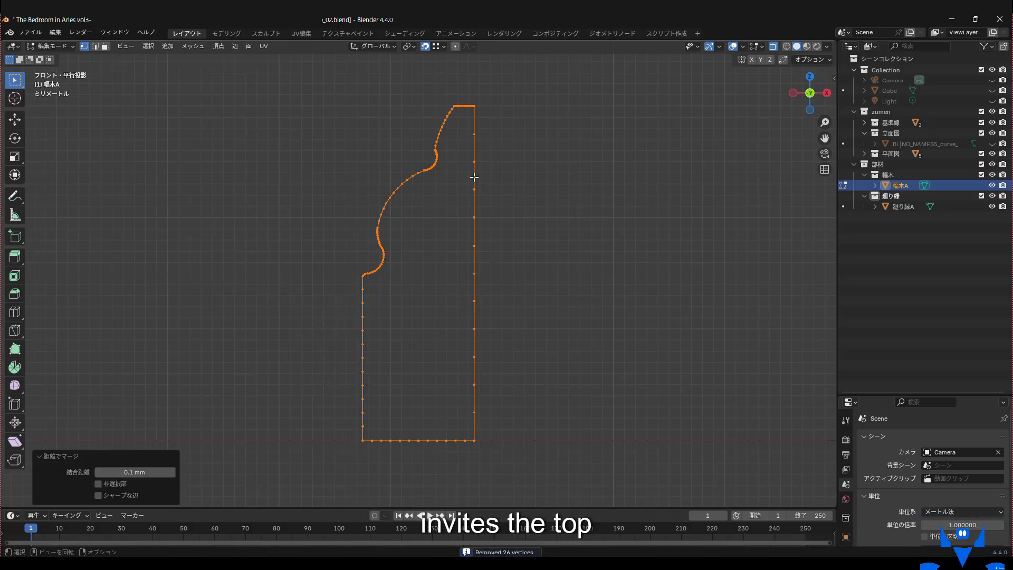
- Dissolve the intermediate vertices along the baseboard profile's straight wall-side, bottom and front edges, keeping the corner vertices
left_click_drag(463, 129, 497, 421)
right_click(461, 410)
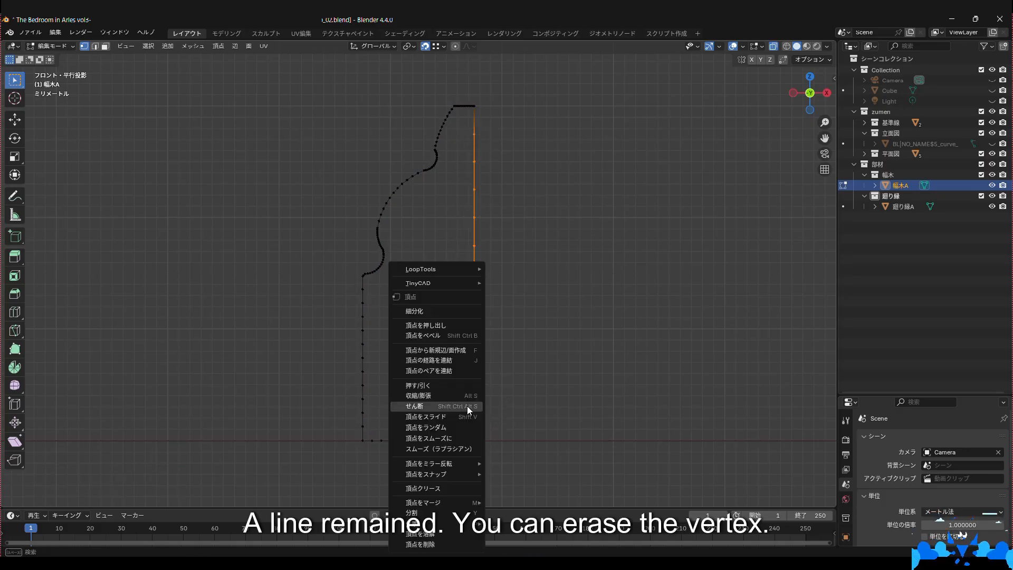
left_click(445, 533)
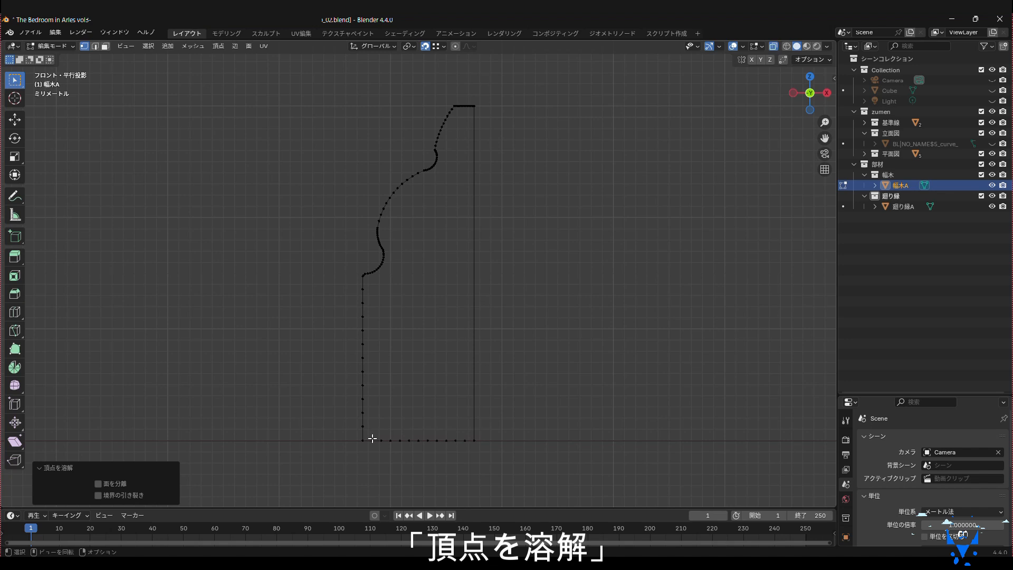
left_click_drag(367, 432, 469, 459)
right_click(422, 443)
left_click(422, 438)
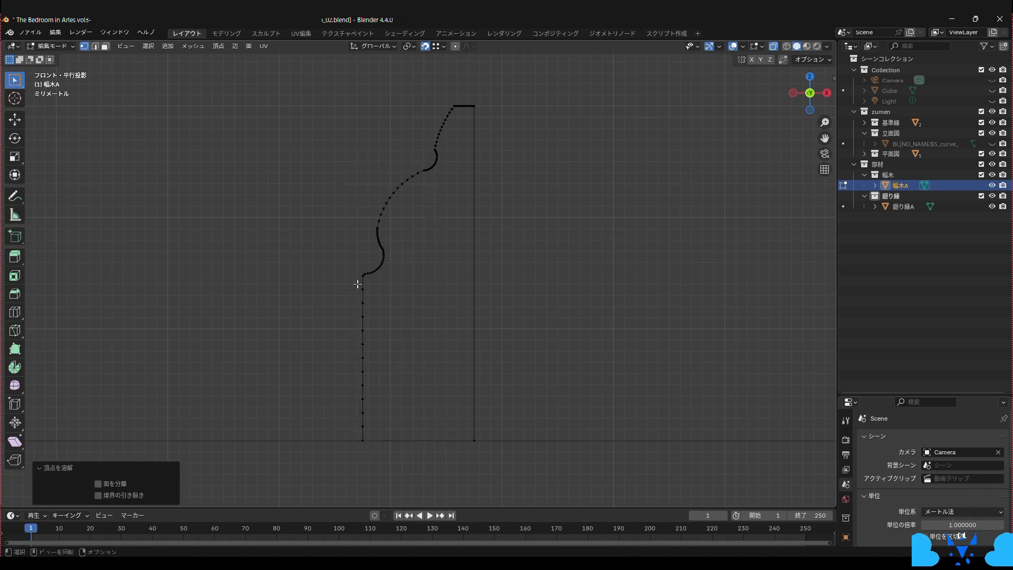
left_click_drag(352, 278, 380, 446)
right_click(375, 353)
left_click(375, 351)
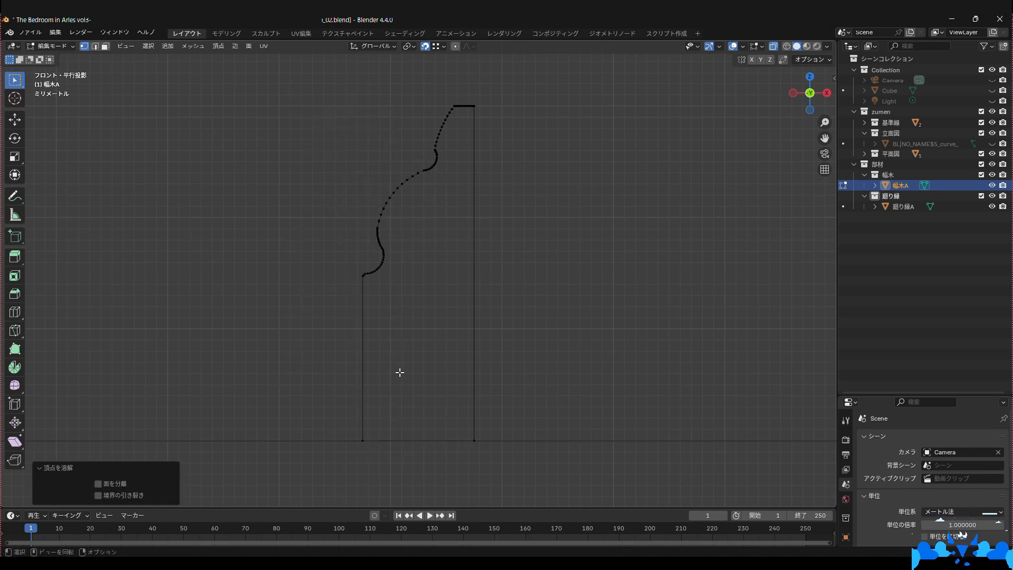
- Dissolve the intermediate vertices along the short straight top edge of the baseboard profile
scroll(464, 100, "up", 4)
middle_click_drag(478, 102, 412, 394, "shift")
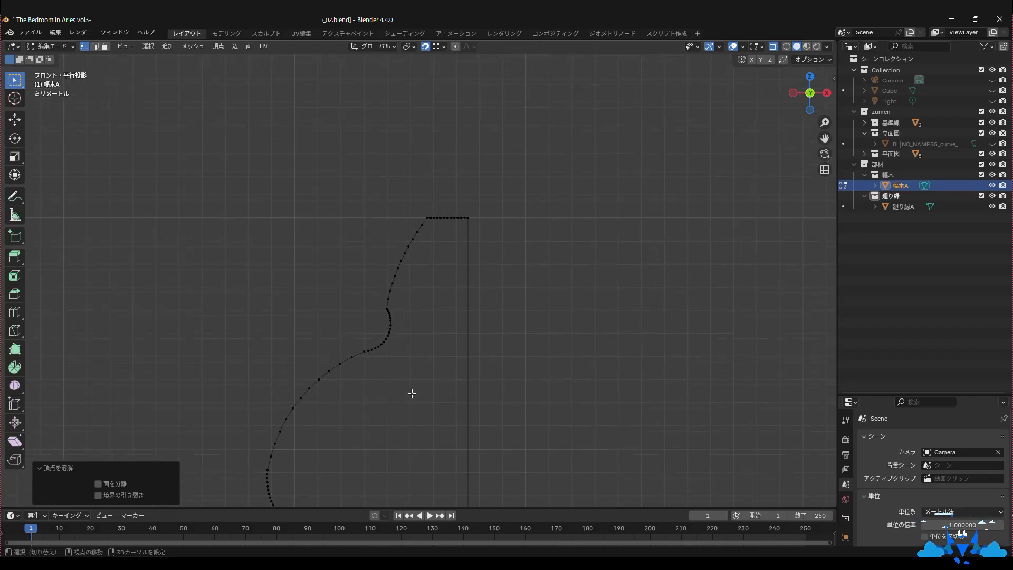
scroll(500, 150, "up", 7)
middle_click_drag(499, 150, 434, 288, "shift")
scroll(454, 243, "up", 3)
middle_click_drag(474, 198, 428, 273, "shift")
left_click_drag(333, 205, 575, 264)
right_click(475, 229)
left_click(475, 228)
- Dissolve every other vertex along the gentle curve just below the baseboard profile's top edge
scroll(282, 420, "down", 2)
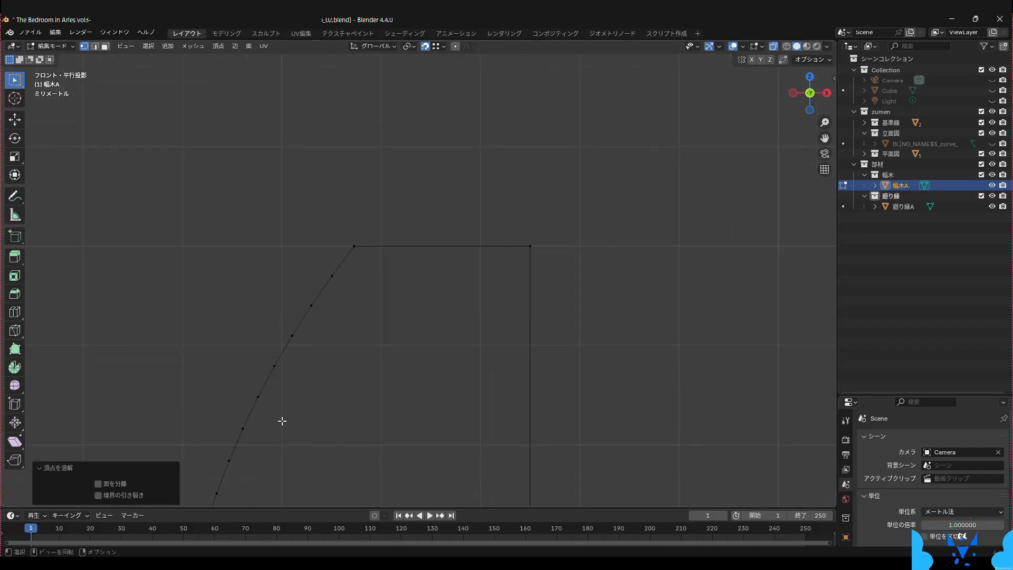
scroll(282, 421, "down", 1)
middle_click_drag(282, 420, 404, 172, "shift")
left_click(411, 117)
left_click(292, 383, "shift")
right_click(316, 372)
left_click(316, 372)
- Thin out the small rounded curve below the baseboard's upper curve by dissolving alternating vertices and pairs of vertices
scroll(311, 280, "up", 5)
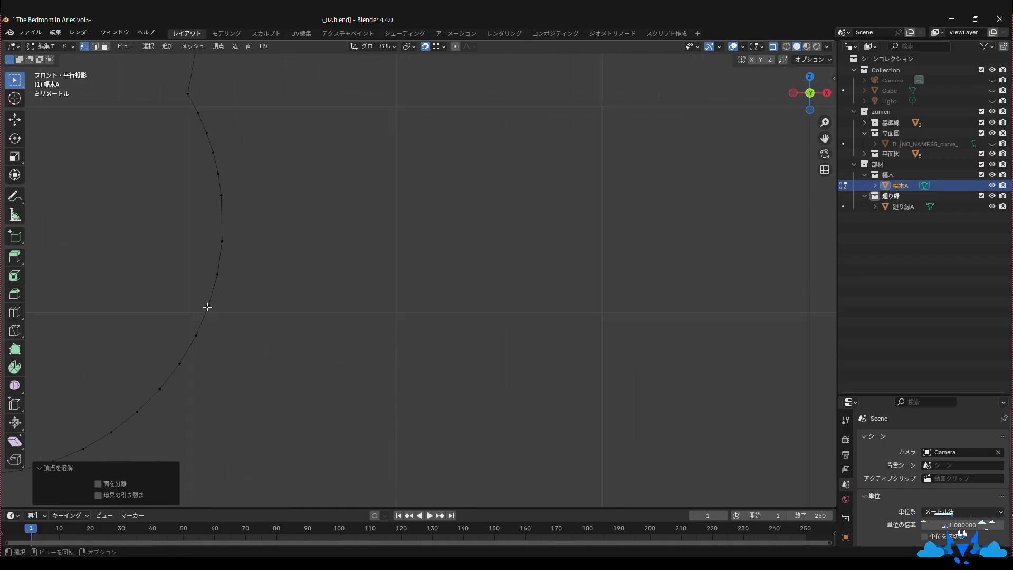
middle_click_drag(207, 307, 524, 324, "shift")
left_click_drag(510, 129, 550, 216)
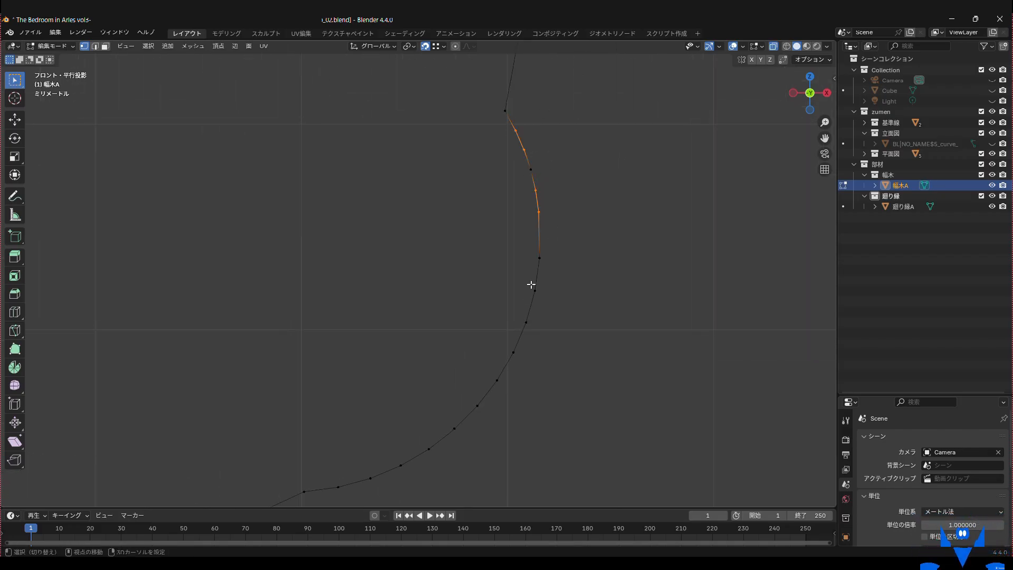
left_click_drag(530, 284, 520, 350, "shift")
left_click_drag(323, 472, 392, 495, "shift")
left_click_drag(422, 412, 461, 463, "shift")
key("ctrl+x")
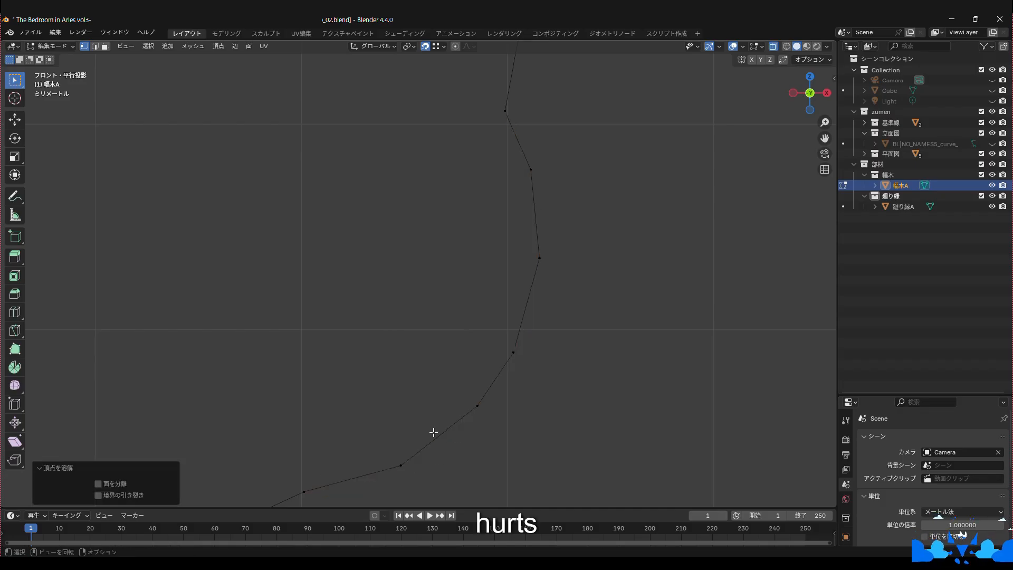
key("ctrl+z")
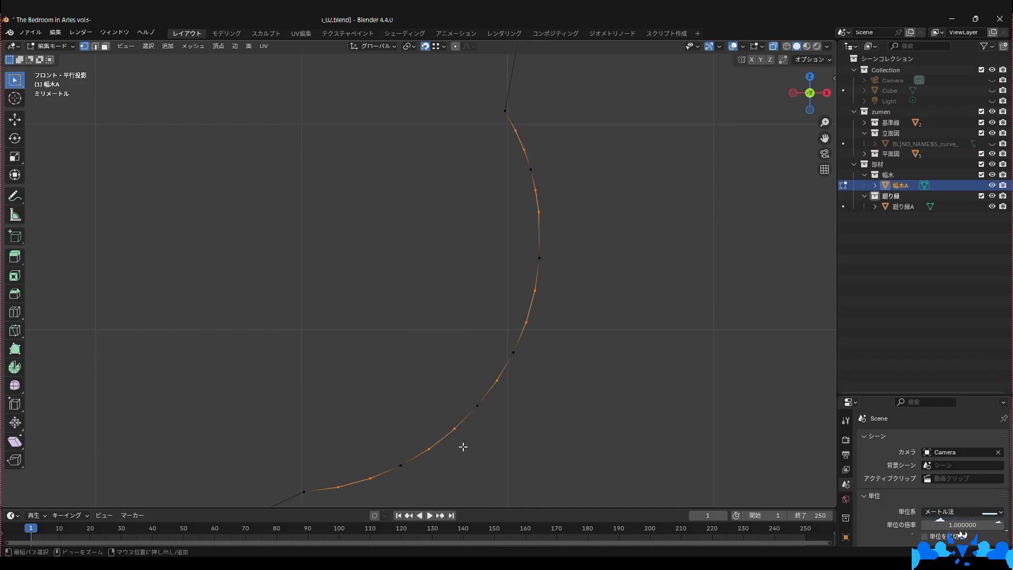
right_click(468, 441)
left_click(469, 446)
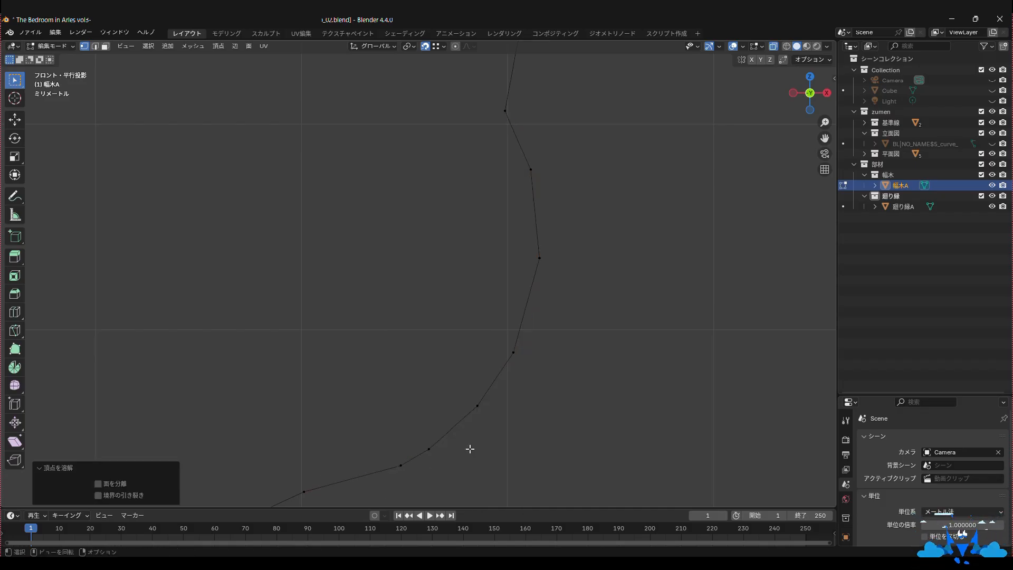
- Try to dissolve one more vertex on the lower part of the small rounded curve
left_click_drag(521, 398, 497, 351)
right_click(516, 375)
left_click(516, 377)
middle_click_drag(469, 419, 533, 414, "shift")
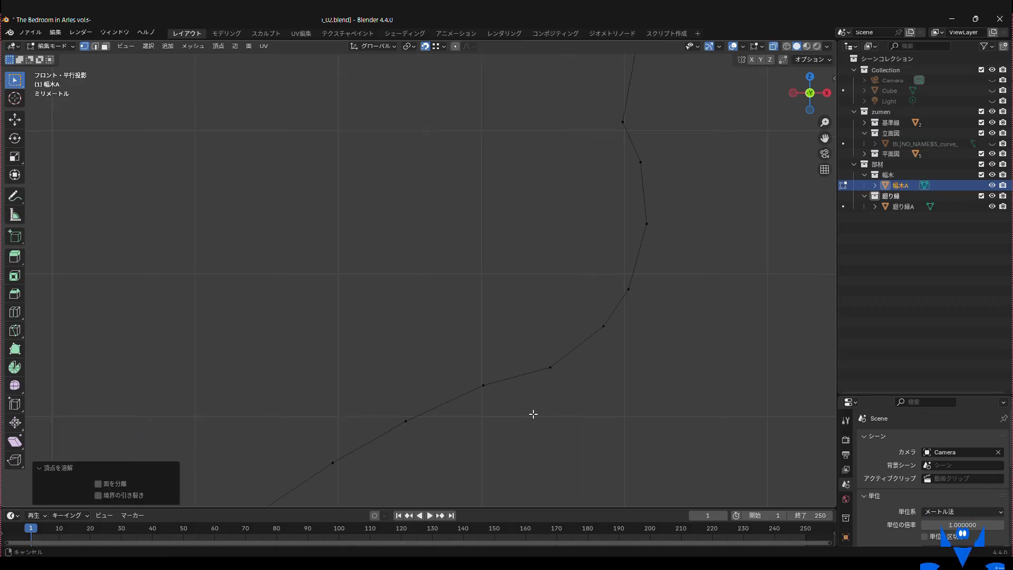
key("ctrl+z")
- Dissolve alternate vertices along the large arc in the middle of the baseboard profile
left_click(550, 411)
scroll(549, 412, "down", 4)
middle_click_drag(461, 440, 492, 404, "shift")
scroll(501, 402, "down", 4)
left_click_drag(465, 283, 492, 309)
left_click(438, 305, "shift")
left_click_drag(405, 325, 394, 365, "shift")
left_click_drag(367, 381, 384, 403, "shift")
left_click_drag(347, 419, 362, 433, "shift")
right_click(391, 420)
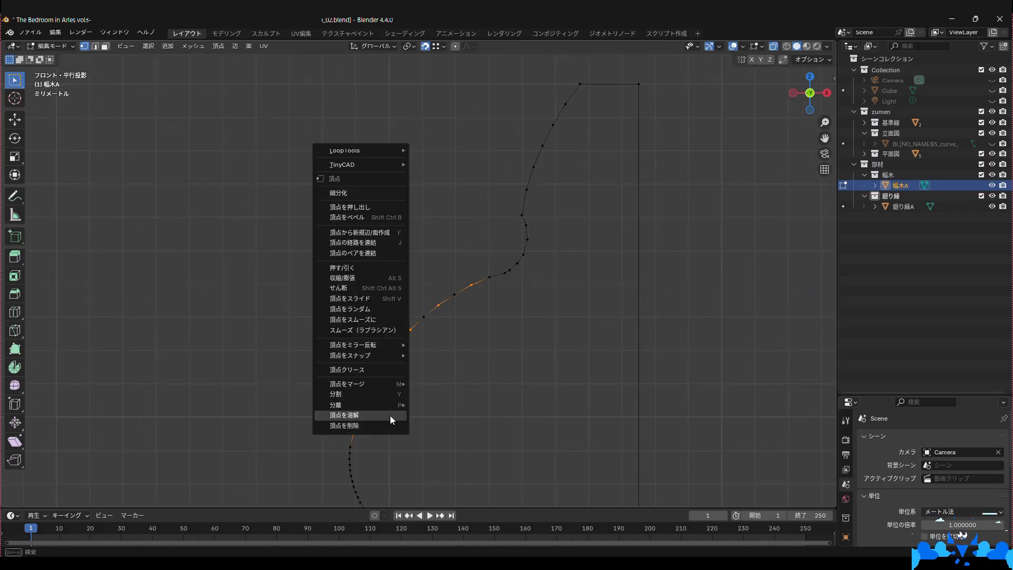
left_click(391, 417)
- Dissolve the surplus vertices at the small corner where the lowest curve meets the baseboard's straight front edge
middle_click_drag(424, 426, 444, 274, "shift")
middle_click_drag(391, 323, 432, 273, "shift")
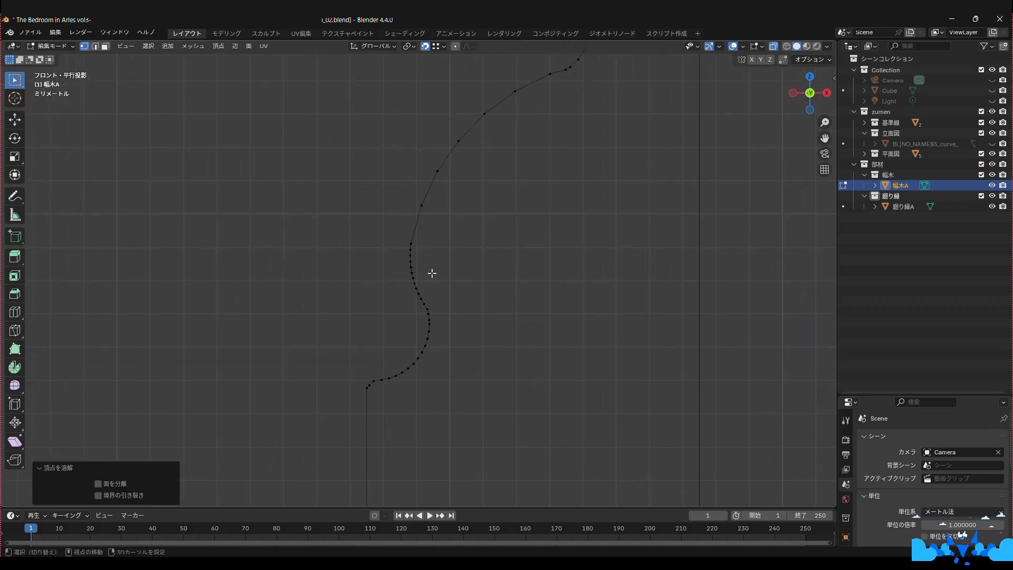
scroll(423, 275, "up", 4)
middle_click_drag(371, 425, 411, 347, "shift")
left_click_drag(351, 419, 368, 429)
right_click(368, 428)
left_click(367, 426)
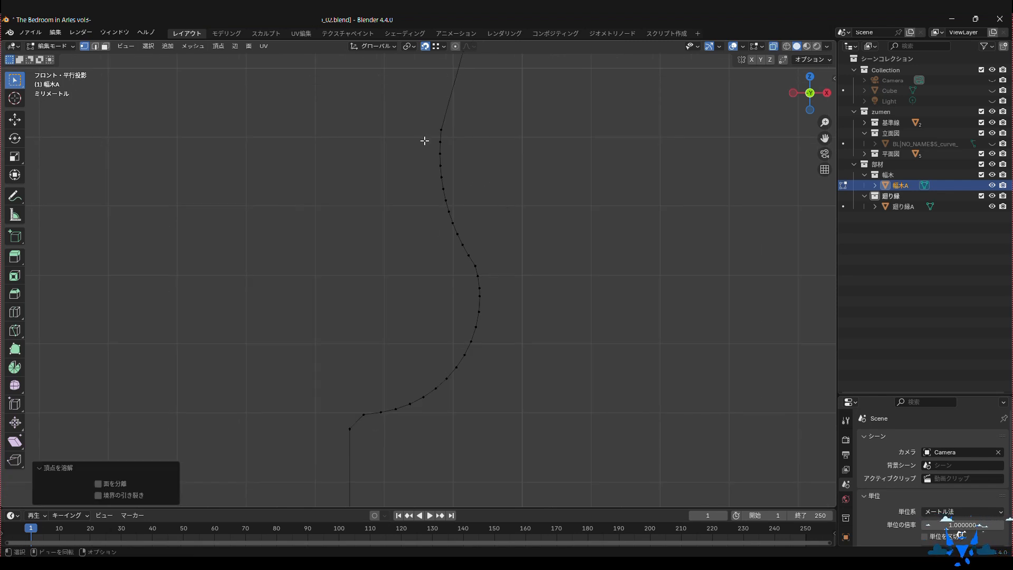
- Thin out the lower S-shaped curve of the baseboard profile by dissolving selected vertices between the ones to keep
left_click_drag(434, 137, 435, 172)
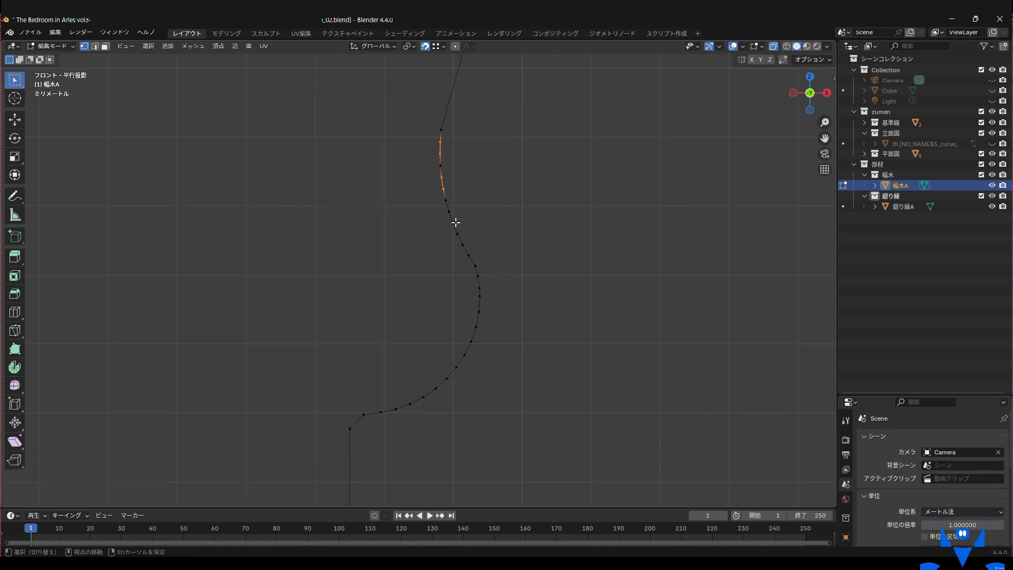
left_click_drag(467, 230, 443, 208, "shift")
left_click_drag(476, 261, 454, 240, "shift")
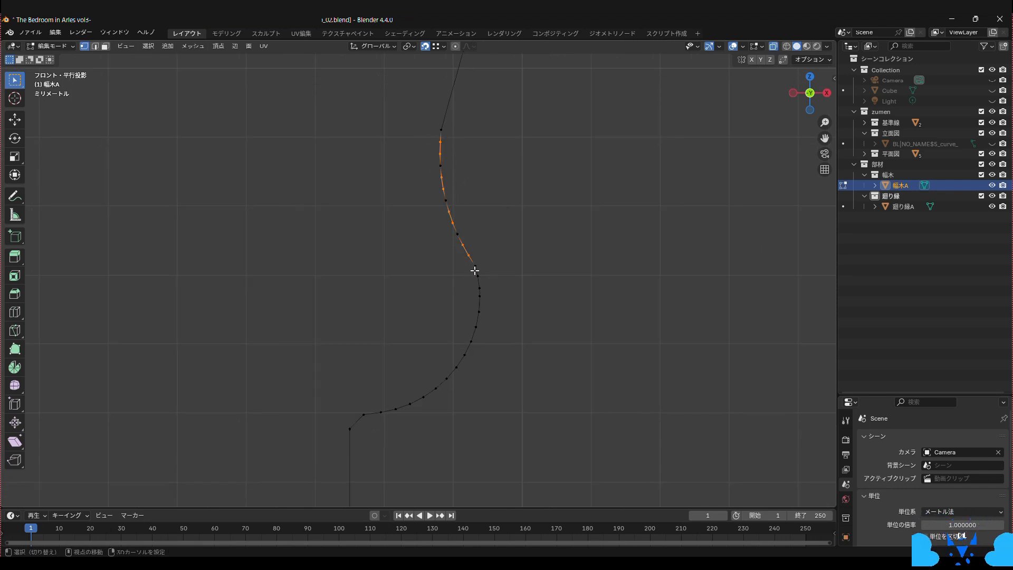
left_click_drag(456, 347, 458, 389, "shift")
left_click_drag(420, 390, 405, 420, "shift")
right_click(467, 350)
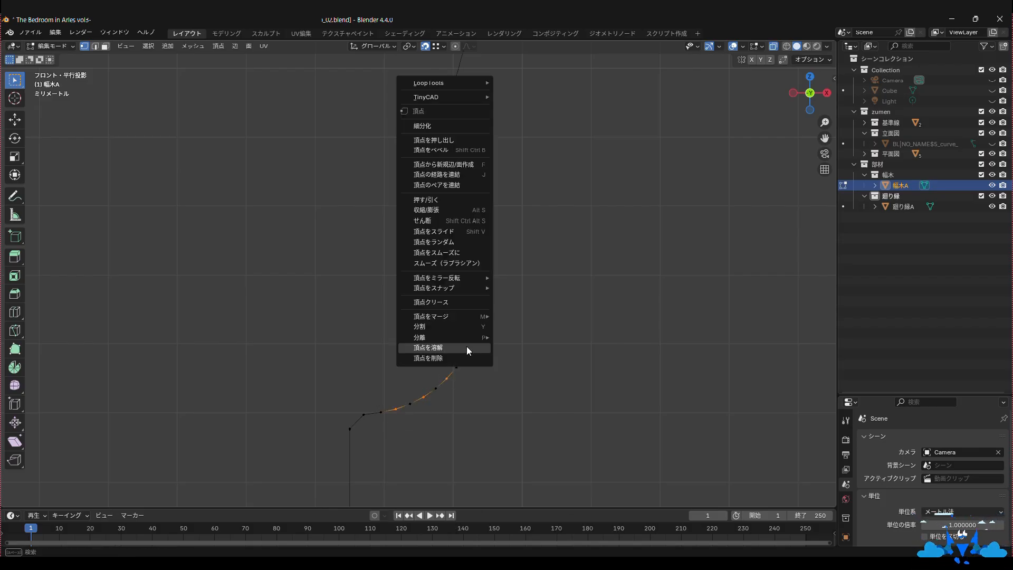
left_click(468, 350)
scroll(543, 259, "down", 8)
middle_click_drag(536, 278, 503, 360, "shift")
scroll(489, 221, "up", 2)
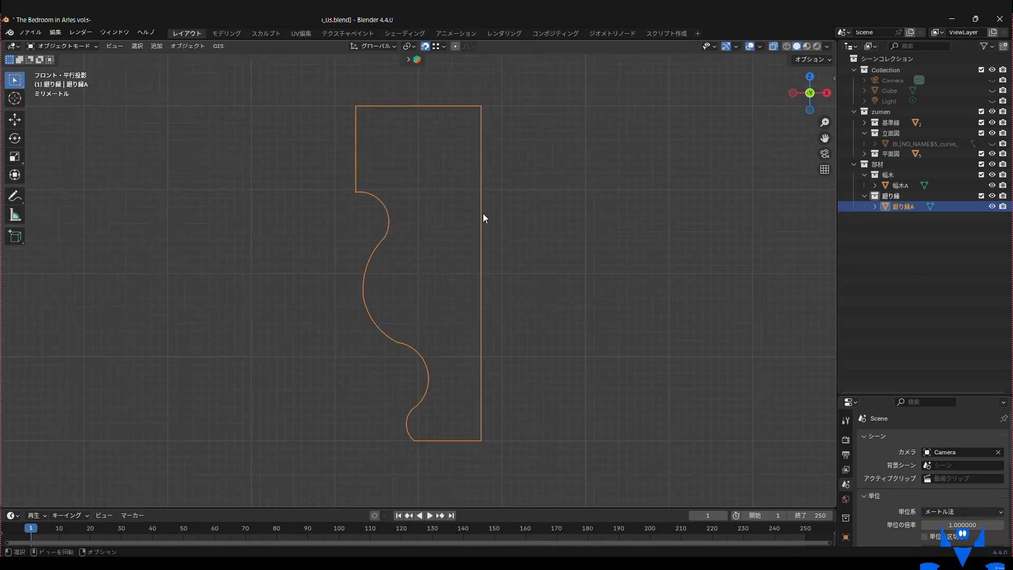
- Open 廻り縁A in Edit Mode and merge its duplicate vertices by distance at 0.1 mm
left_click(67, 49)
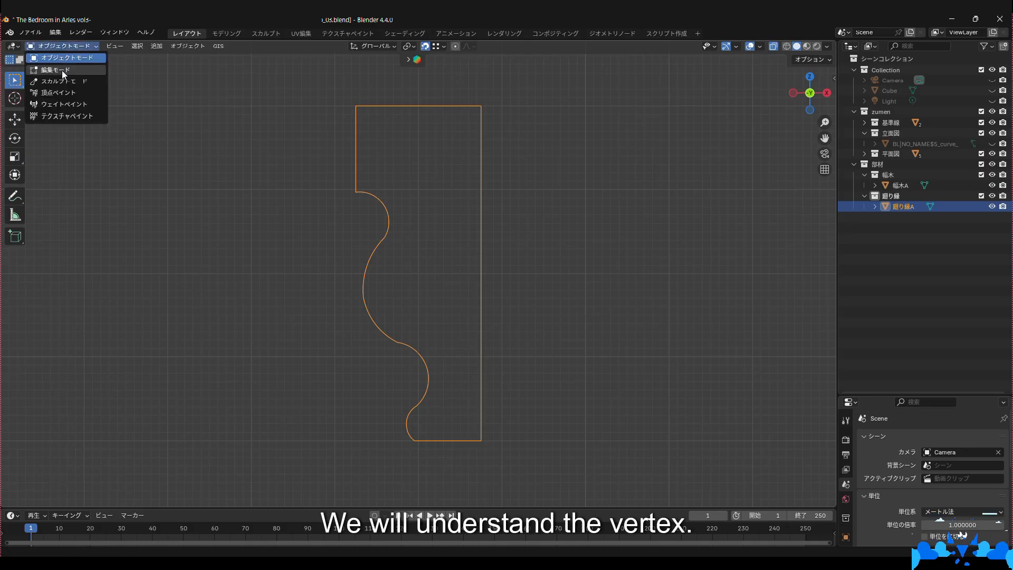
left_click(61, 71)
left_click(195, 46)
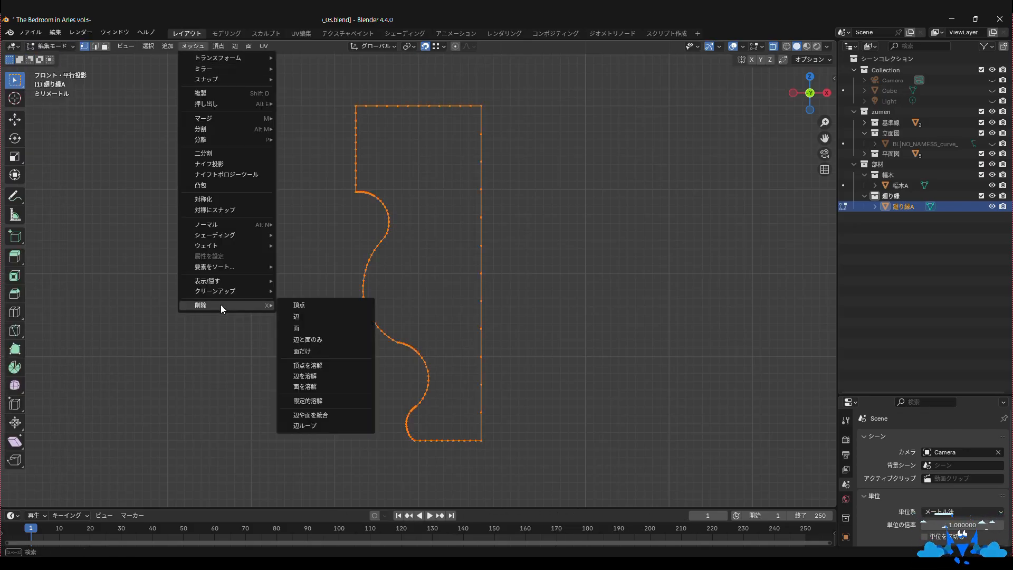
mouse_move(225, 284)
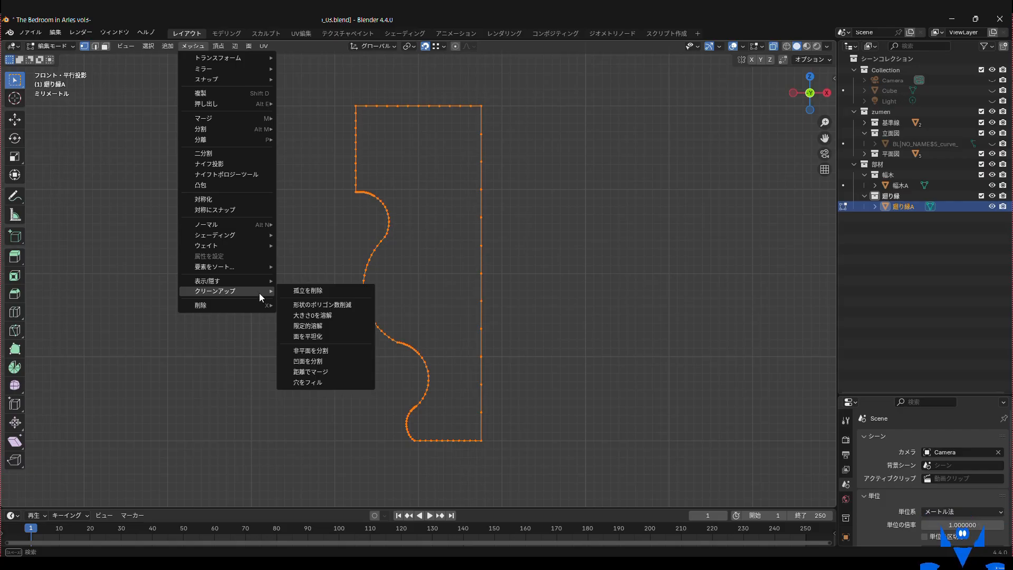
left_click(327, 371)
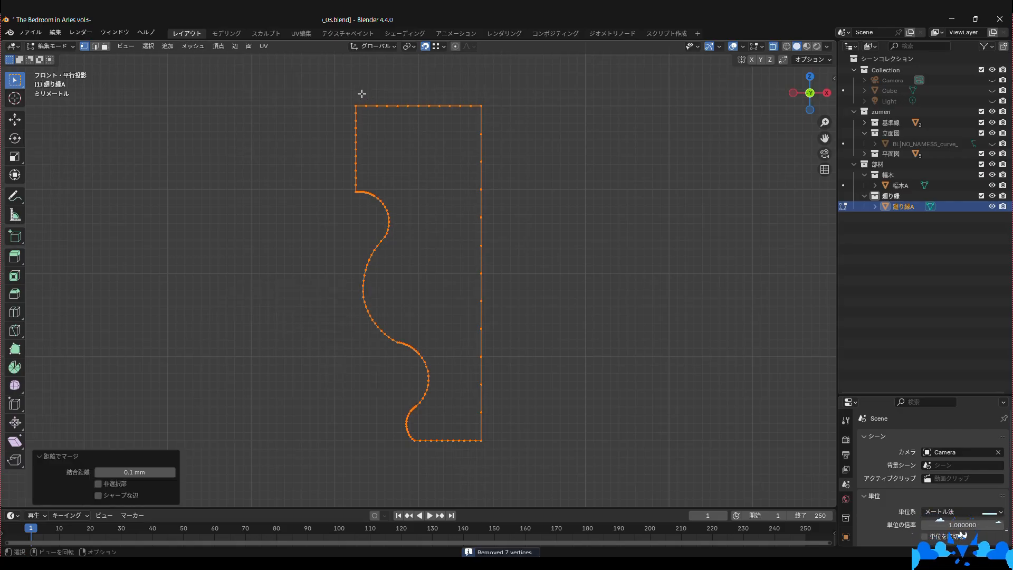
- Dissolve the intermediate vertices along the straight top and back edges of the 廻り縁A profile, keeping the corner points
left_click_drag(361, 94, 478, 118)
right_click(439, 116)
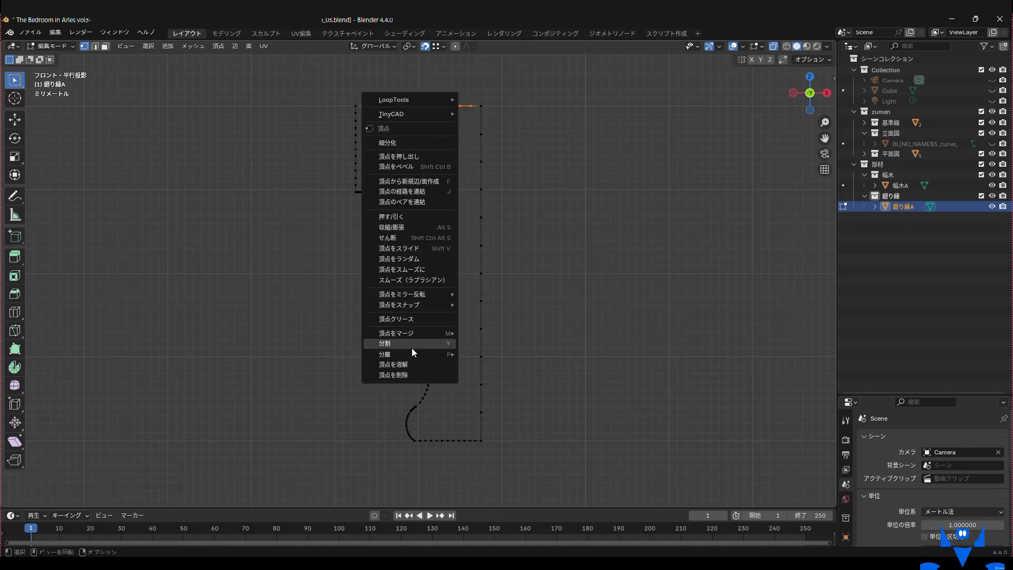
left_click(419, 363)
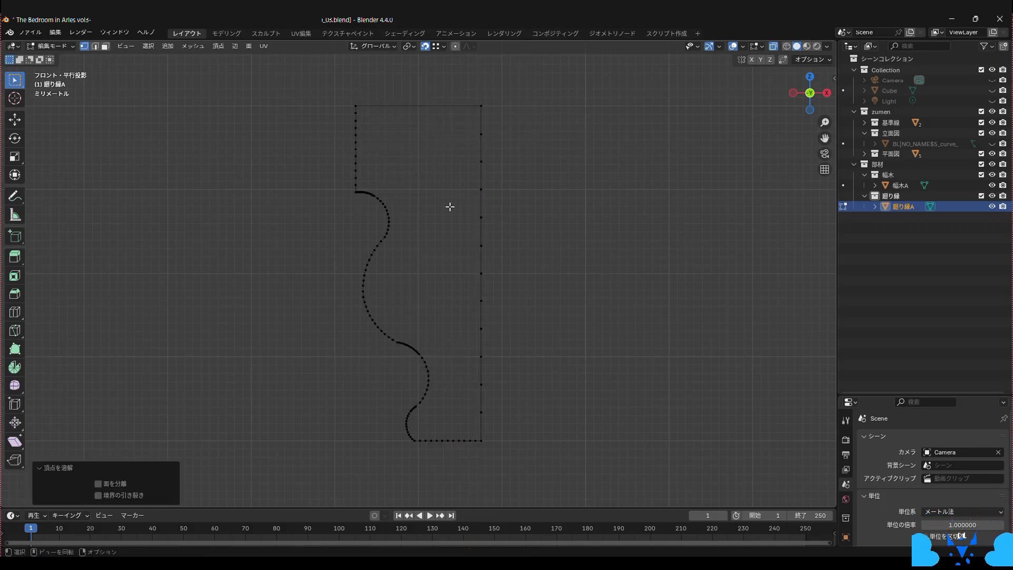
left_click_drag(470, 124, 491, 422)
right_click(483, 337)
left_click(483, 337)
- Dissolve the intermediate vertices along the profile's straight bottom edge and its upper straight front edge
left_click_drag(417, 434, 477, 449)
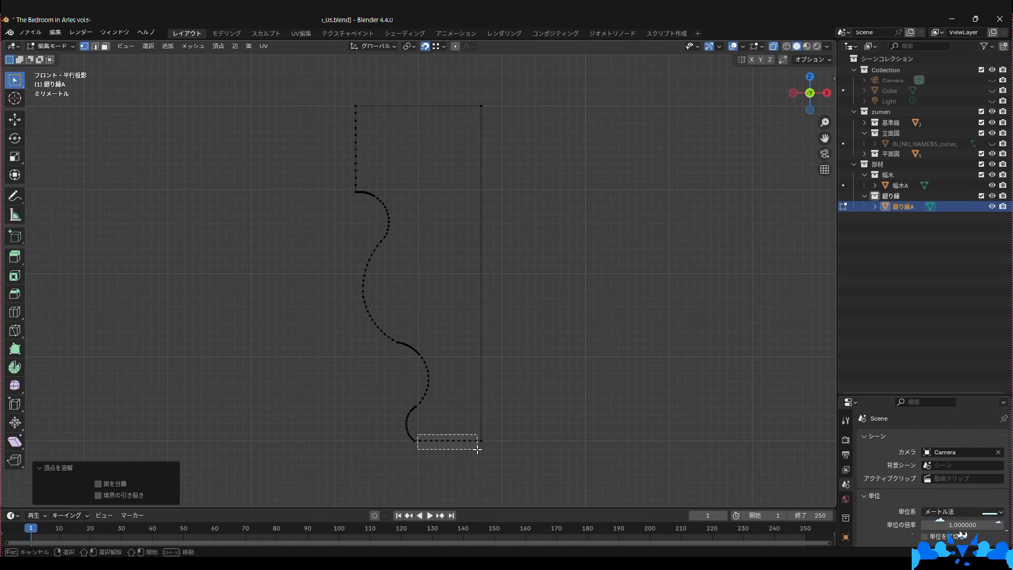
right_click(452, 447)
left_click(453, 448)
left_click_drag(343, 106, 372, 184)
right_click(368, 174)
left_click(369, 307)
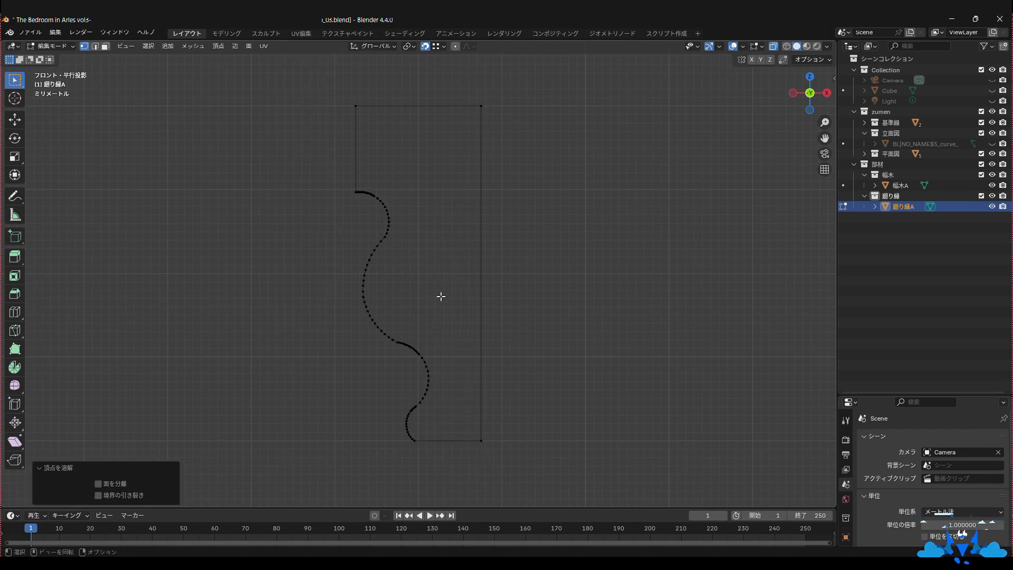
- Thin out the densely spaced vertices at the start of the molding profile's uppermost arc by dissolving selected ones
scroll(353, 168, "up", 3)
scroll(483, 319, "up", 2)
scroll(373, 149, "up", 1)
left_click(378, 153)
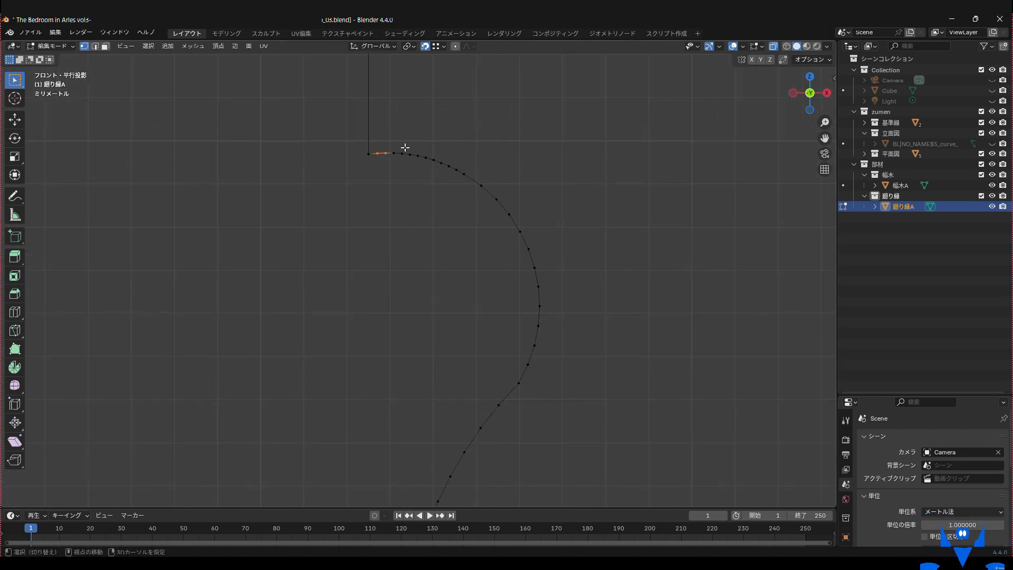
scroll(406, 202, "up", 3)
middle_click_drag(405, 201, 385, 231, "shift")
left_click_drag(373, 143, 398, 154, "shift")
left_click_drag(414, 147, 439, 165, "shift")
left_click_drag(455, 161, 473, 182, "shift")
right_click(472, 181)
left_click(464, 174)
- Dissolve alternate vertices along the rest of the uppermost arc and its transition into the large middle curve
left_click(516, 202)
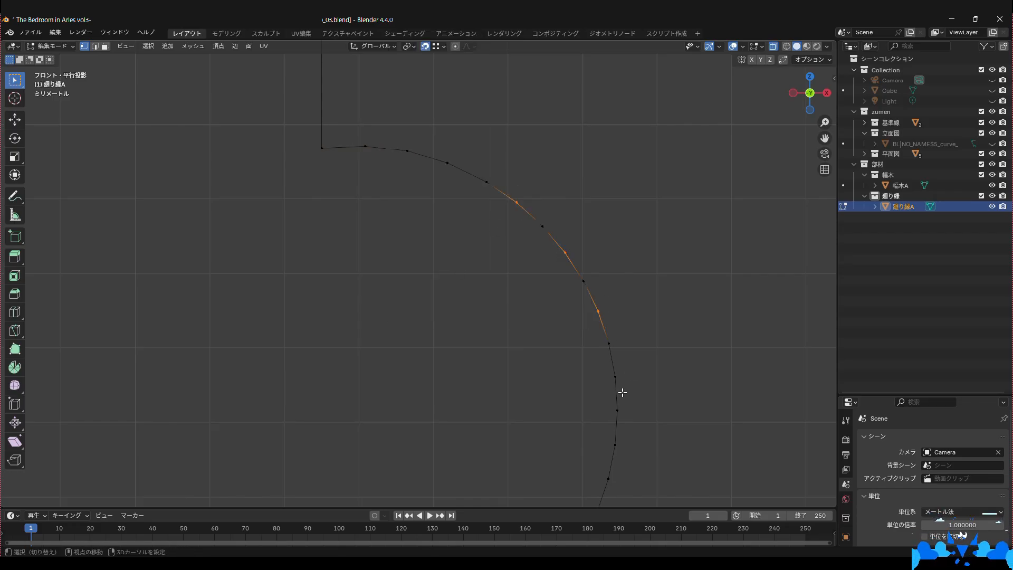
middle_click_drag(632, 464, 617, 255, "shift")
left_click_drag(574, 292, 593, 308, "shift")
left_click_drag(495, 392, 532, 430, "shift")
middle_click_drag(517, 479, 379, 280, "shift")
scroll(520, 377, "down", 2)
right_click(379, 280)
left_click(337, 303)
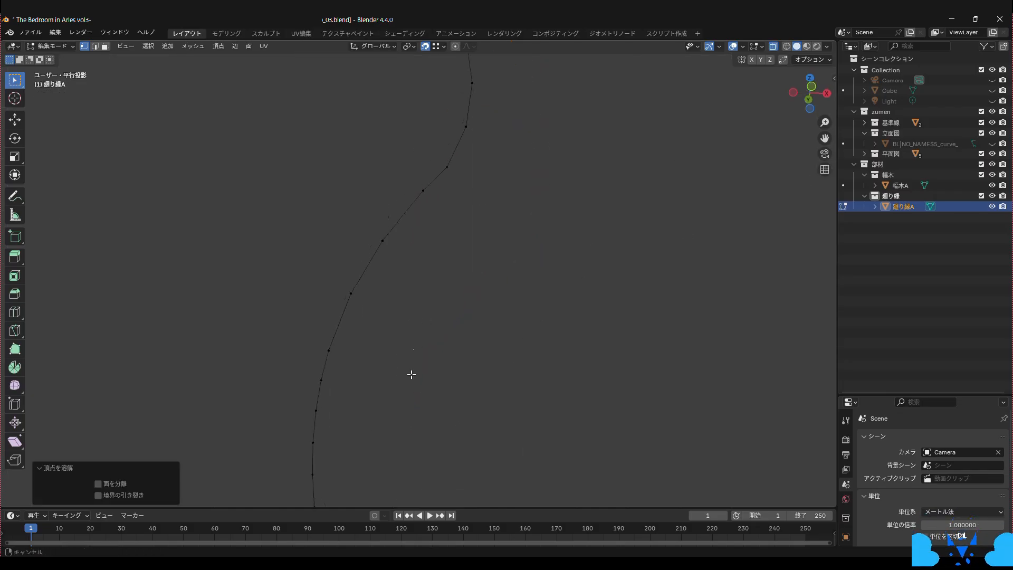
- Dissolve alternate vertices along the large middle curve of the molding profile
left_click_drag(339, 264, 368, 300)
middle_click_drag(343, 455, 311, 304, "shift")
left_click_drag(311, 304, 334, 315)
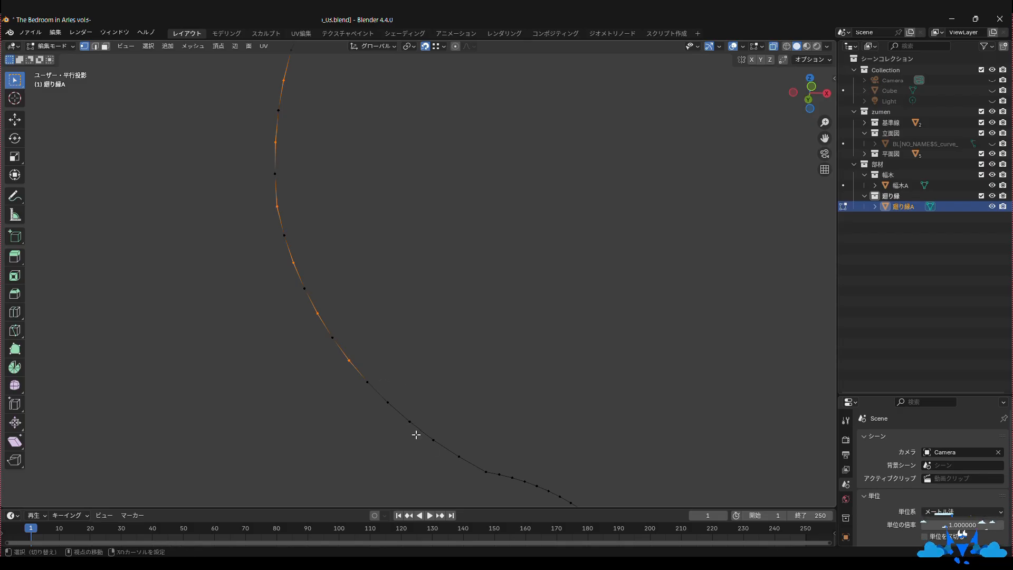
key("ctrl+x")
- Thin out the dense vertices where the middle curve meets the start of the lower arc by dissolving them
middle_click_drag(491, 390, 345, 167)
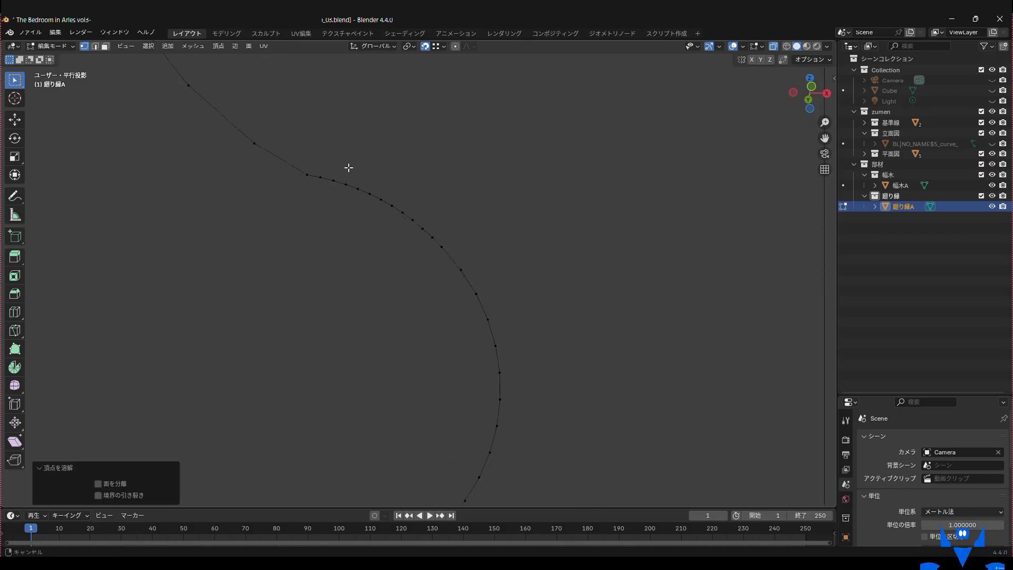
left_click_drag(290, 136, 334, 160)
left_click_drag(386, 181, 416, 216, "shift")
right_click(398, 219)
left_click(379, 303)
- Dissolve alternate vertices along the remaining part of the lower arc, down towards the small bottom curve
left_click(437, 236, "shift")
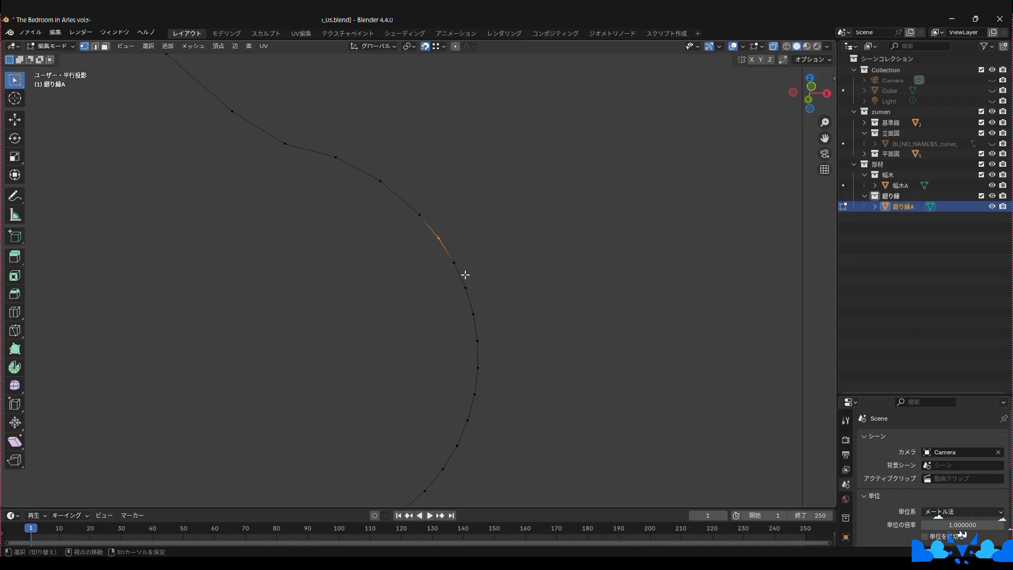
left_click(465, 287, "shift")
left_click(478, 341, "shift")
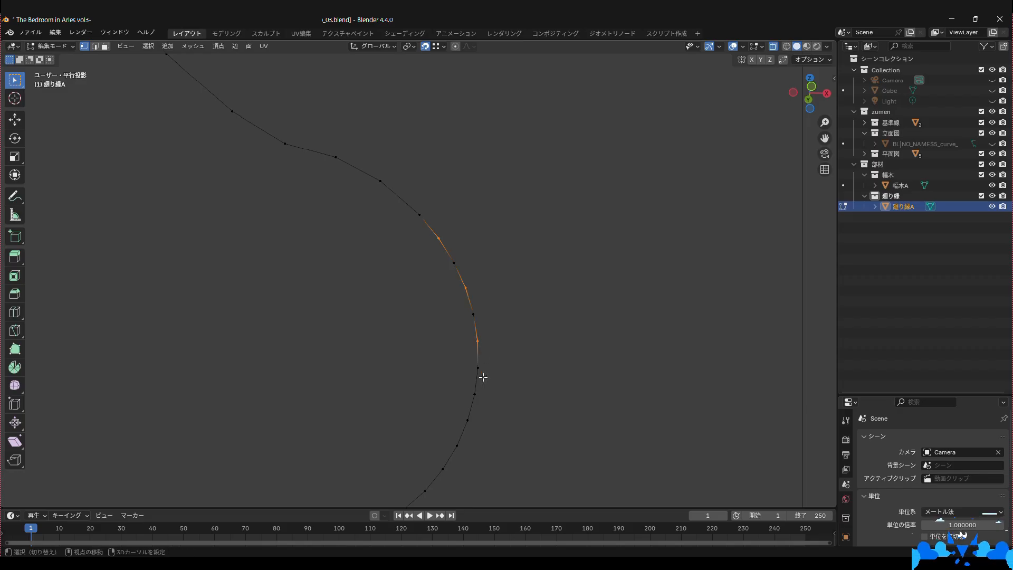
left_click(474, 394, "shift")
middle_click_drag(499, 412, 515, 255, "shift")
left_click(472, 289, "shift")
left_click(440, 334, "shift")
key("ctrl+z")
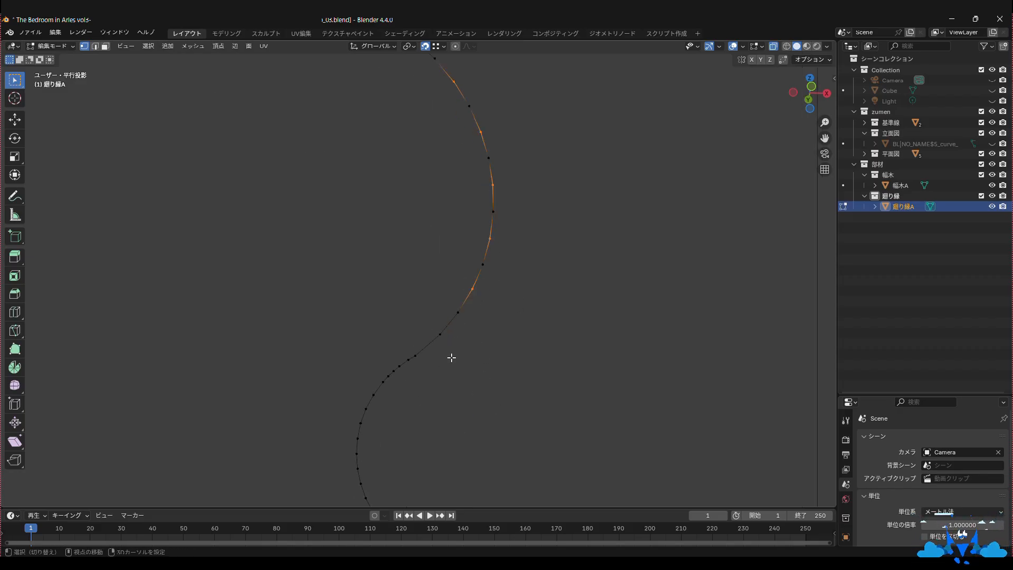
right_click(485, 302)
left_click(483, 303)
- Dissolve the surplus vertices along the small lowest curve of the molding profile and save the file
middle_click_drag(445, 377, 450, 231, "shift")
scroll(424, 218, "up", 2)
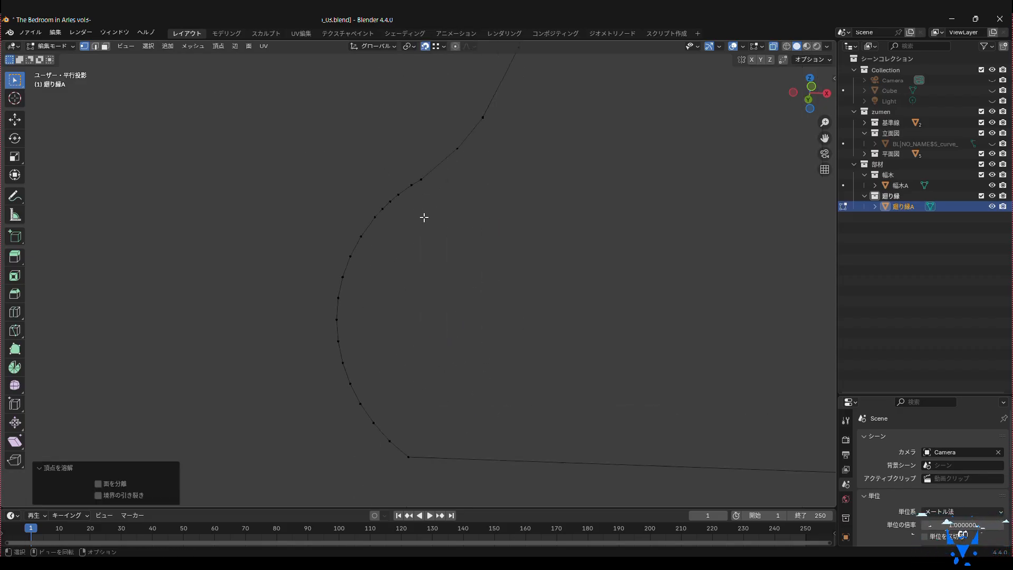
left_click(389, 179)
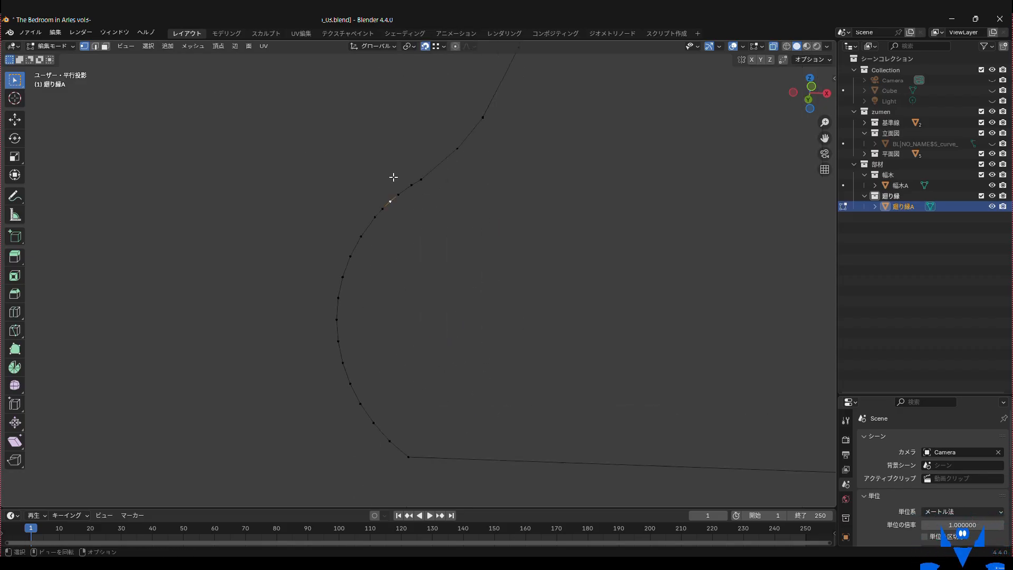
left_click_drag(402, 177, 419, 191, "shift")
left_click(350, 257, "shift")
left_click(338, 298, "shift")
left_click(338, 342, "shift")
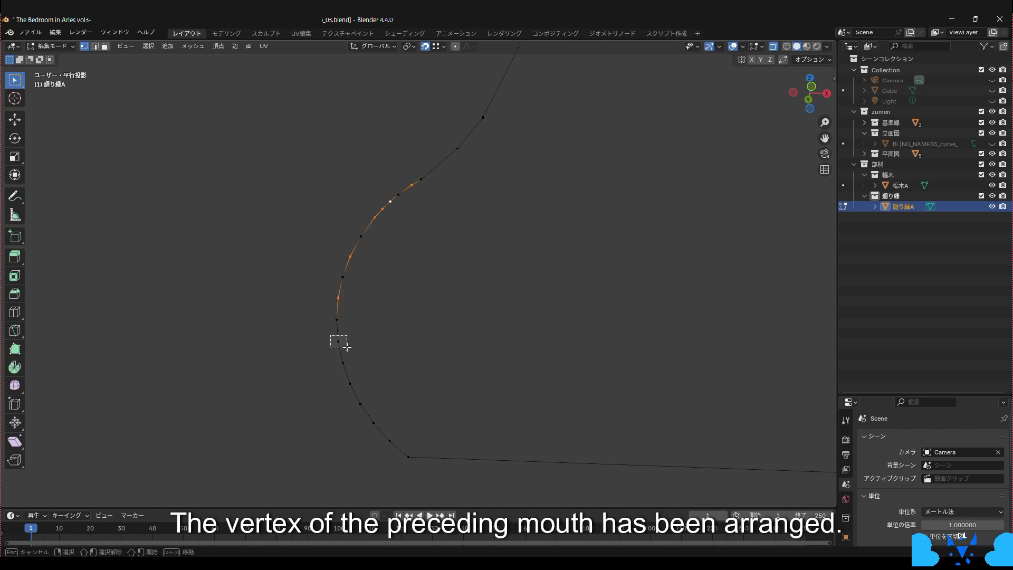
left_click(351, 383, "shift")
left_click(374, 423, "shift")
right_click(362, 318)
left_click(362, 319)
scroll(437, 334, "down", 4)
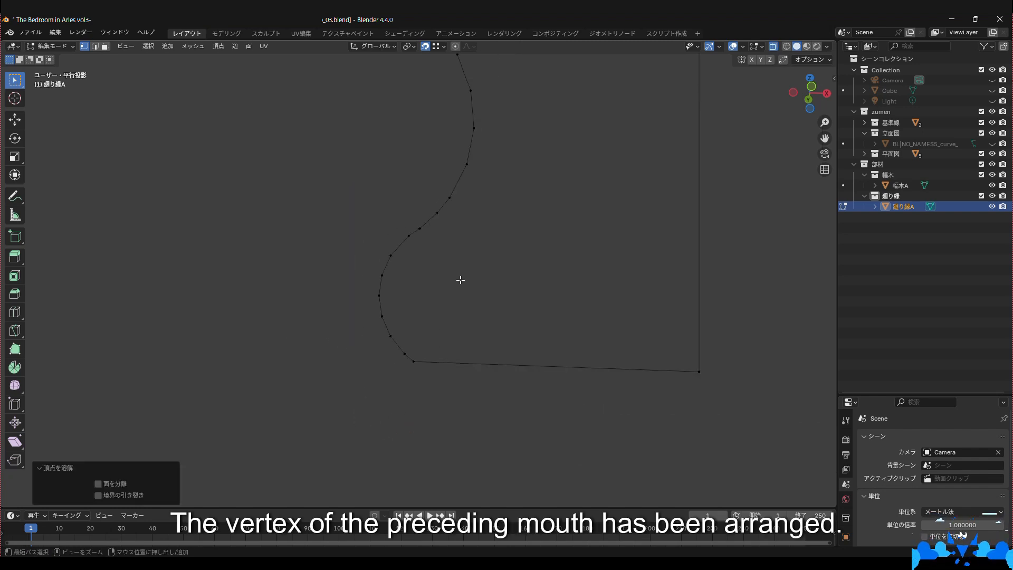
key("ctrl+s")
- Fill the whole 廻り縁A outline with a face in front view and return to Object Mode
scroll(442, 241, "down", 4)
middle_click_drag(442, 241, 444, 387, "shift")
scroll(436, 338, "down", 4)
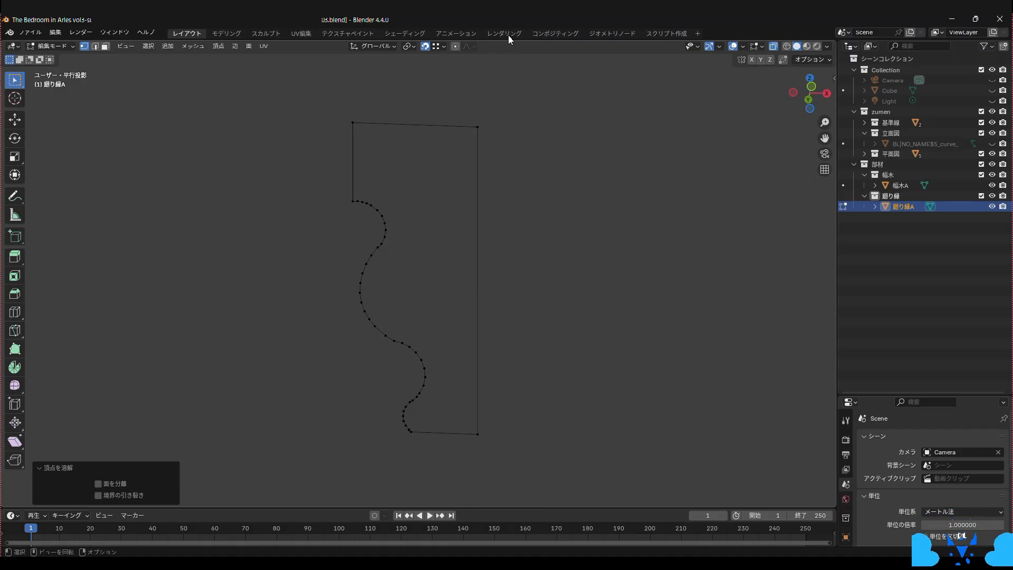
key("KP_1")
left_click_drag(330, 96, 548, 475)
key("f")
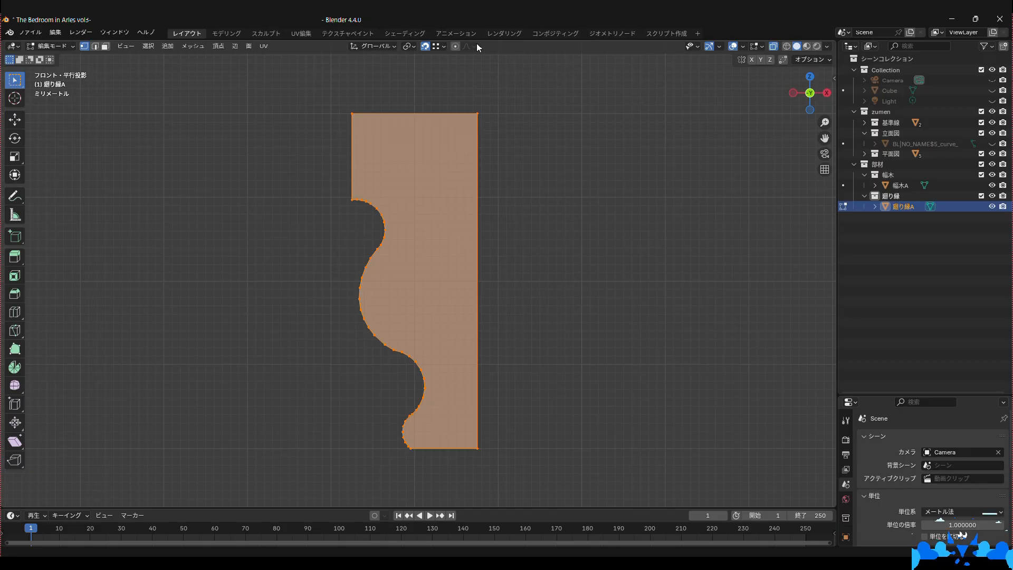
left_click(517, 158)
left_click(51, 46)
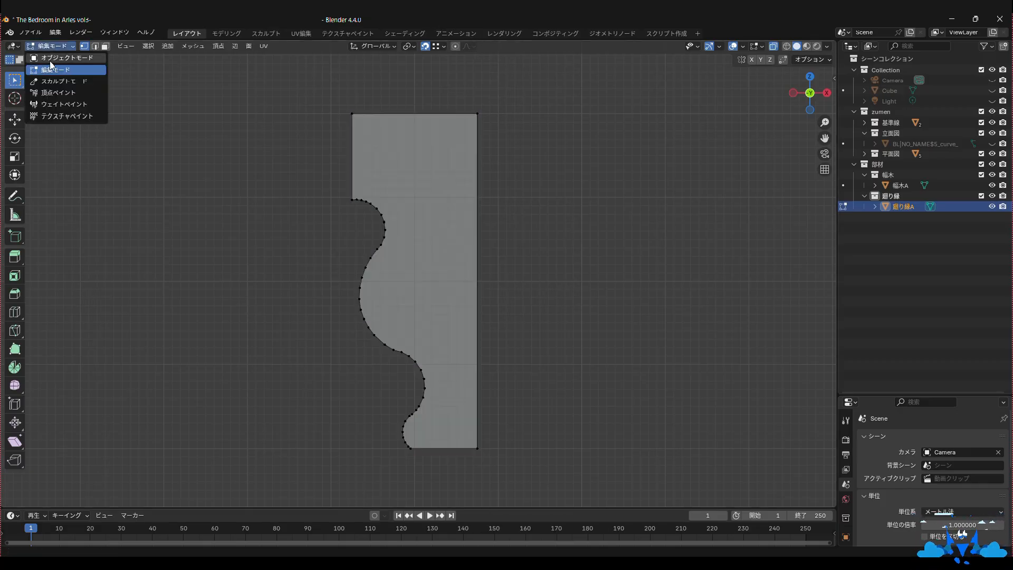
left_click(61, 58)
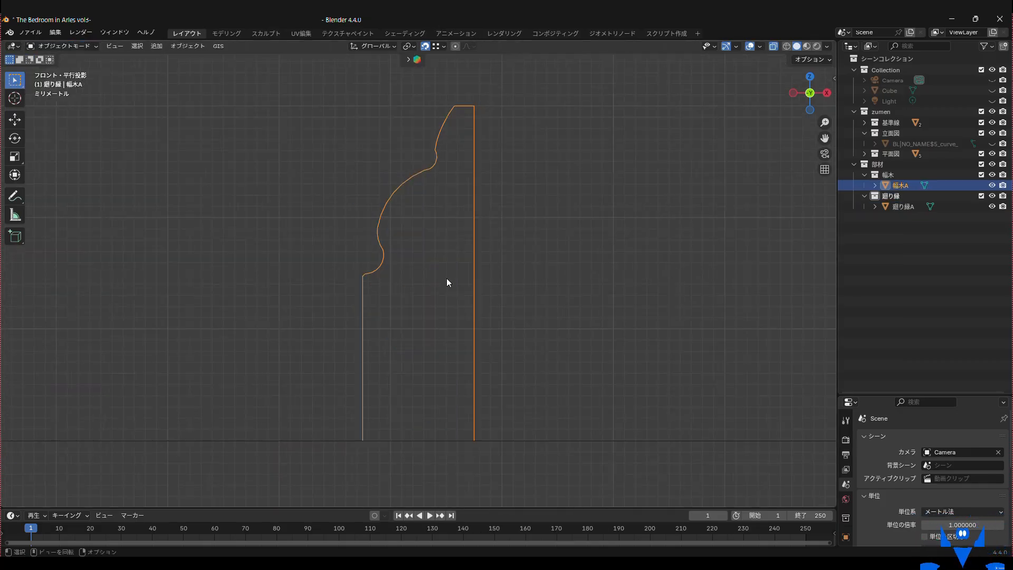
- Fill the whole 幅木A outline with a face in Edit Mode and return to Object Mode
left_click(80, 48)
left_click(67, 69)
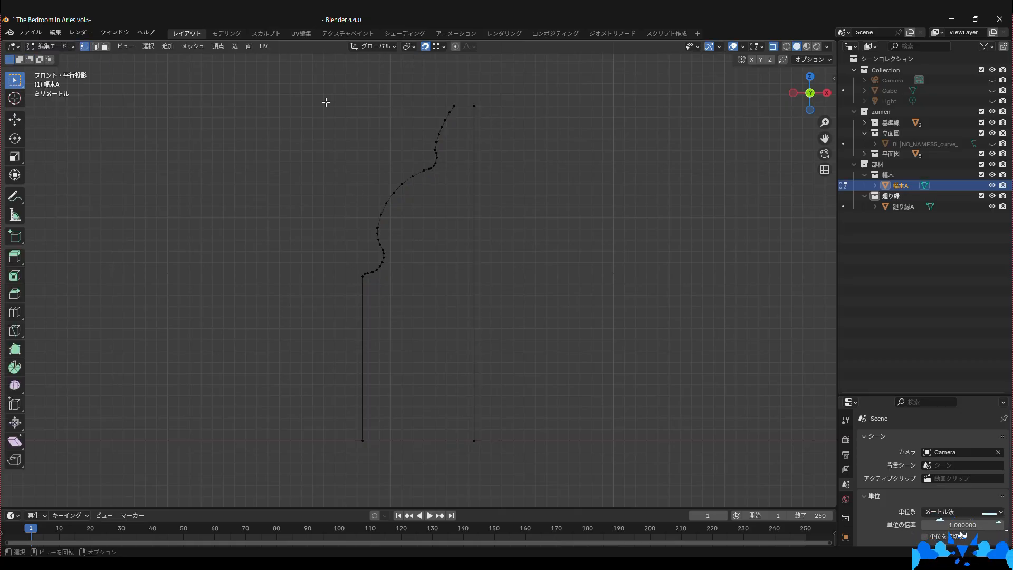
left_click_drag(324, 86, 507, 456)
key("f")
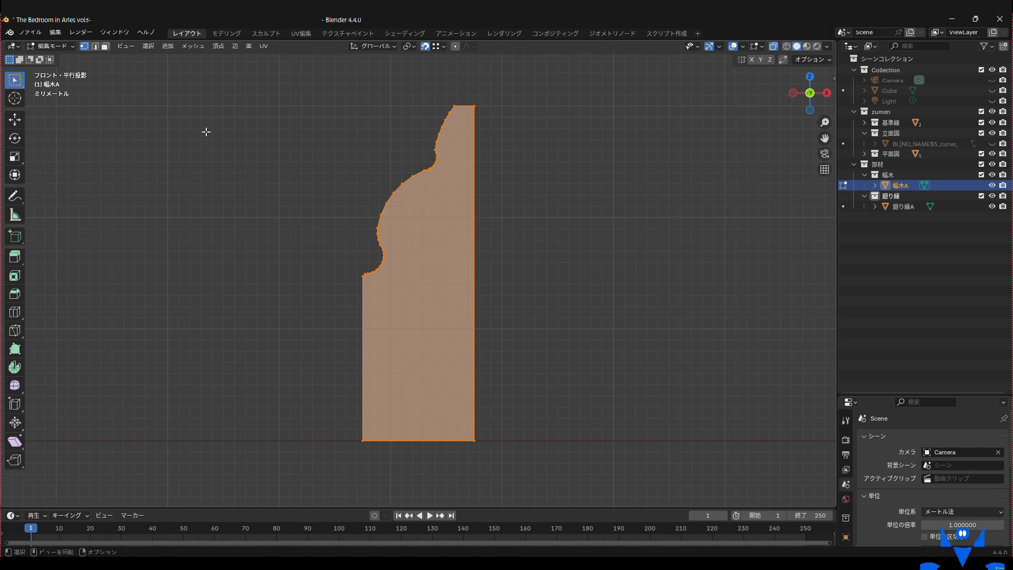
left_click(50, 46)
left_click(54, 58)
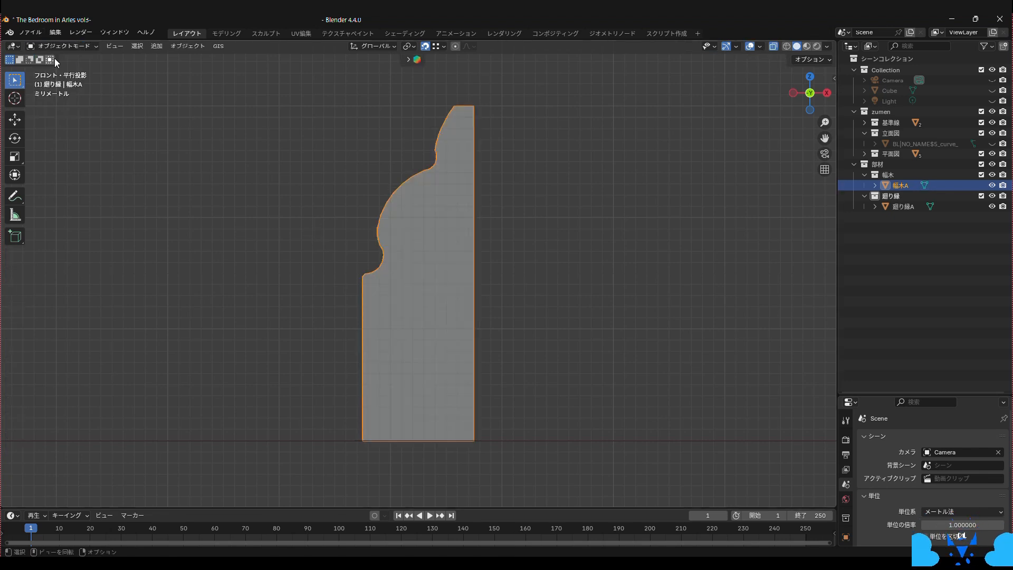
- Extrude the 幅木A profile face along its normal with a Z distance of -20000 mm
scroll(206, 240, "down", 7)
left_click(295, 242)
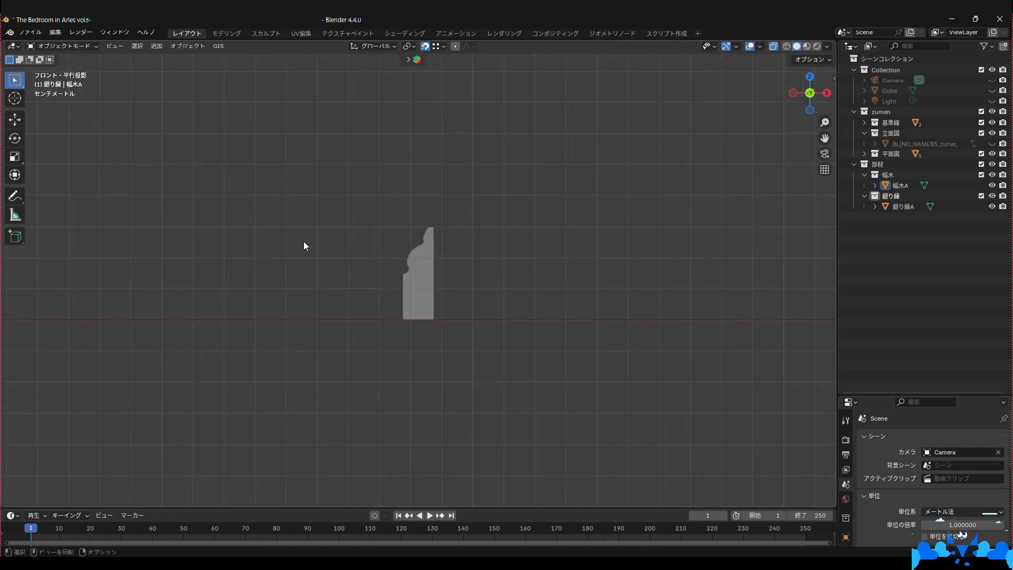
middle_click_drag(302, 243, 231, 267)
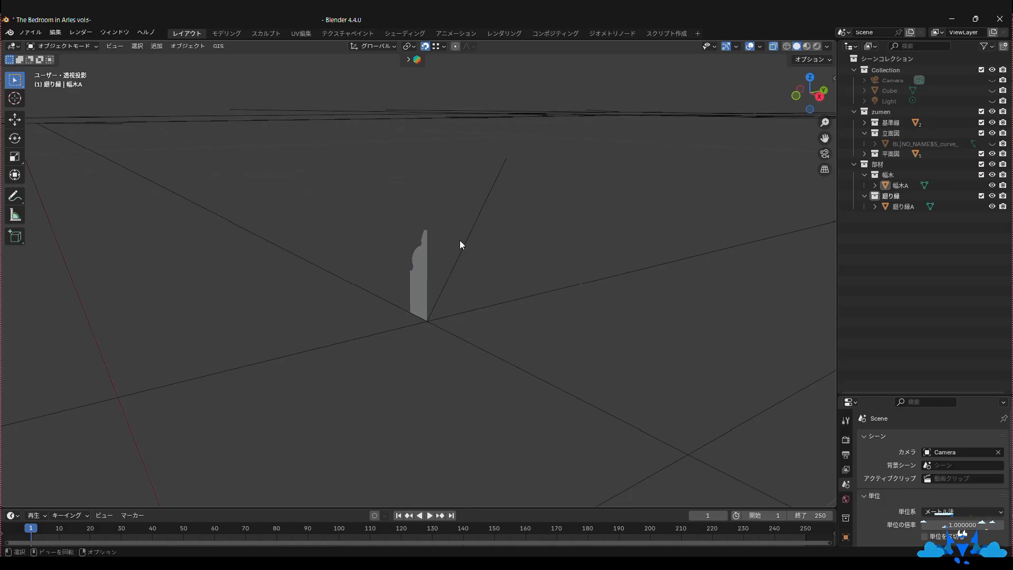
left_click(422, 287)
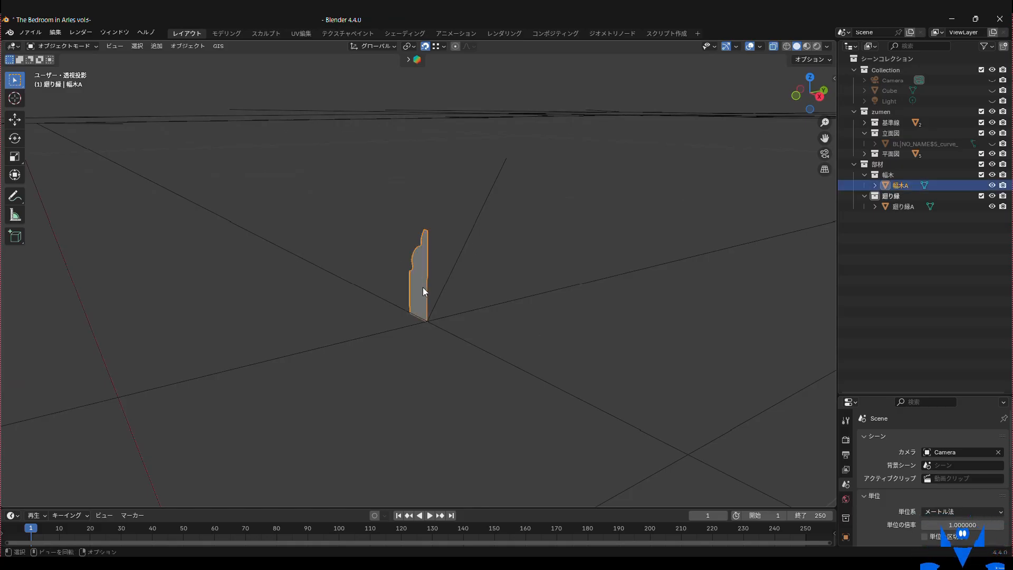
left_click(52, 46)
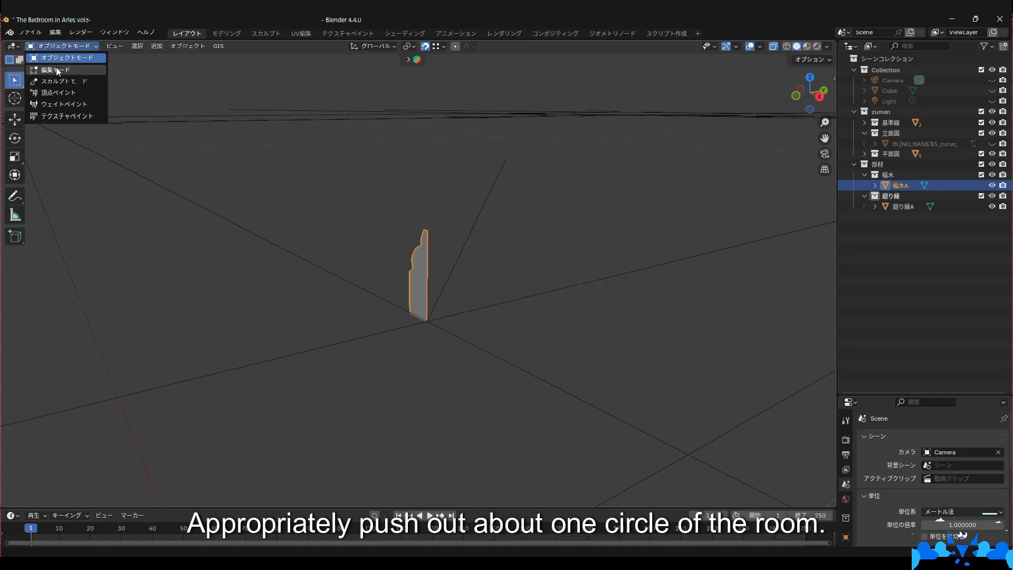
left_click(57, 70)
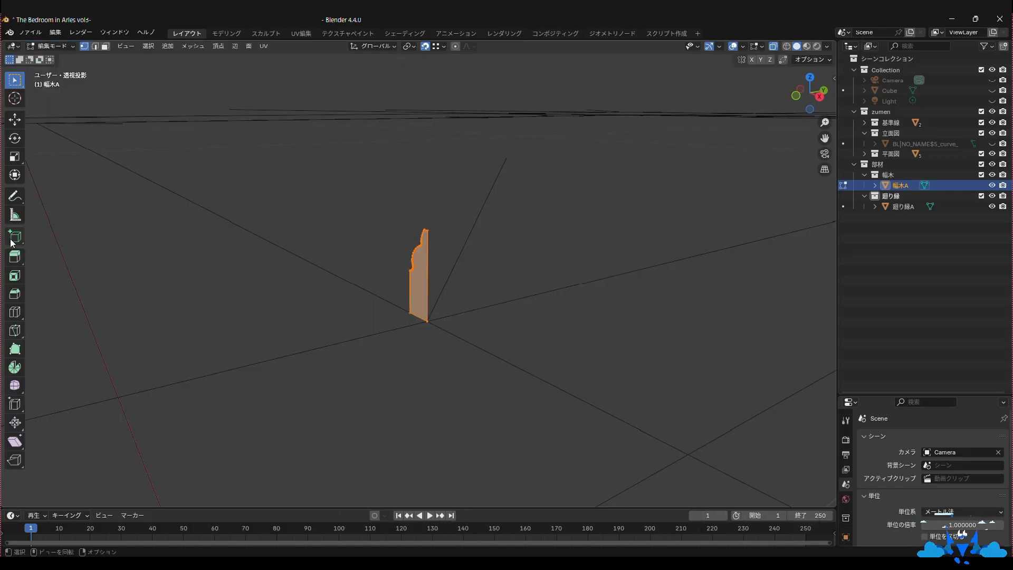
left_click(15, 257)
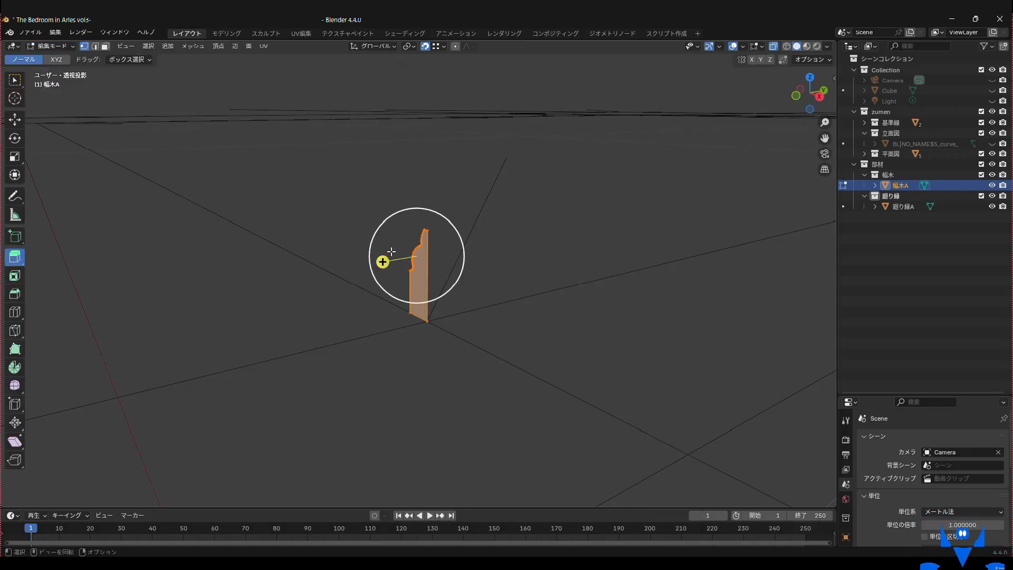
left_click_drag(382, 262, 572, 232)
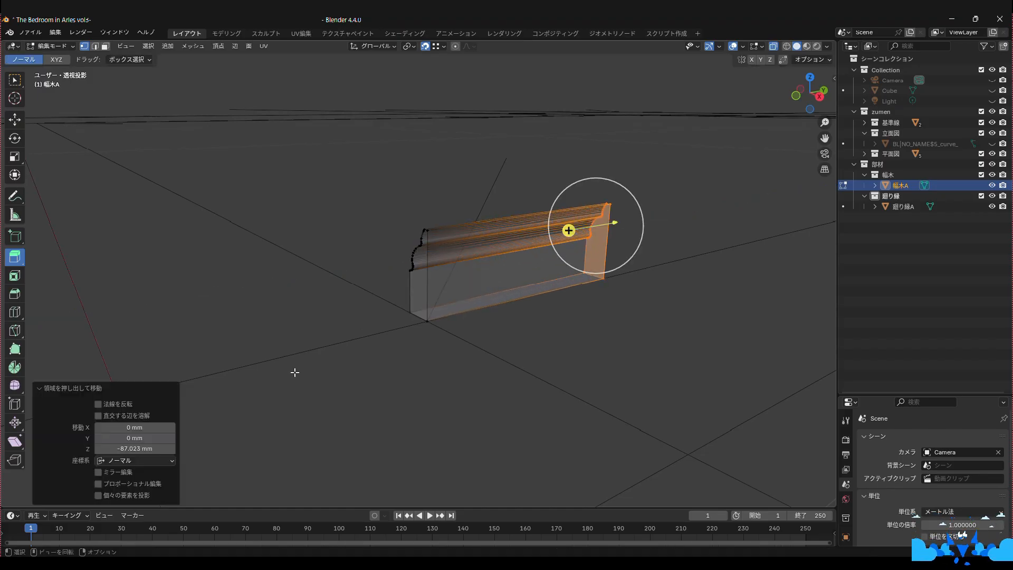
left_click(133, 448)
key("BackSpace")
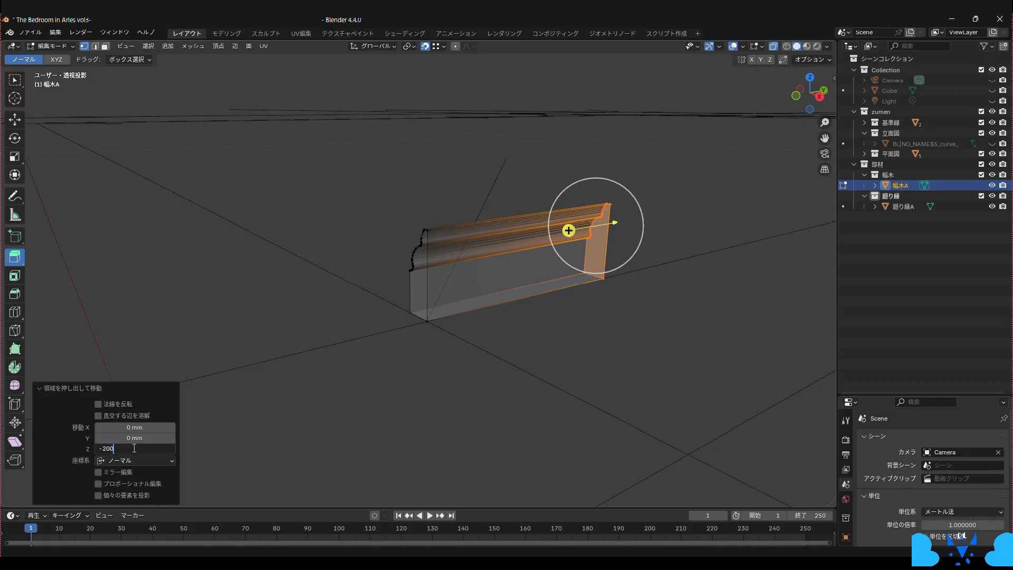
type("-20000")
key("Return")
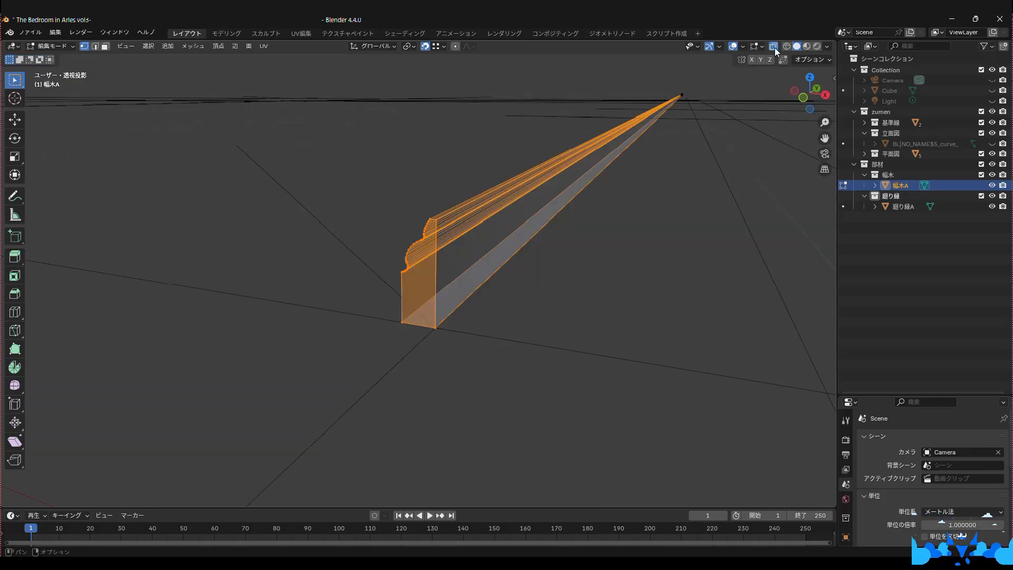
- Turn off X-ray display and frame the 廻り縁A profile in Object Mode
left_click(773, 46)
left_click(619, 274)
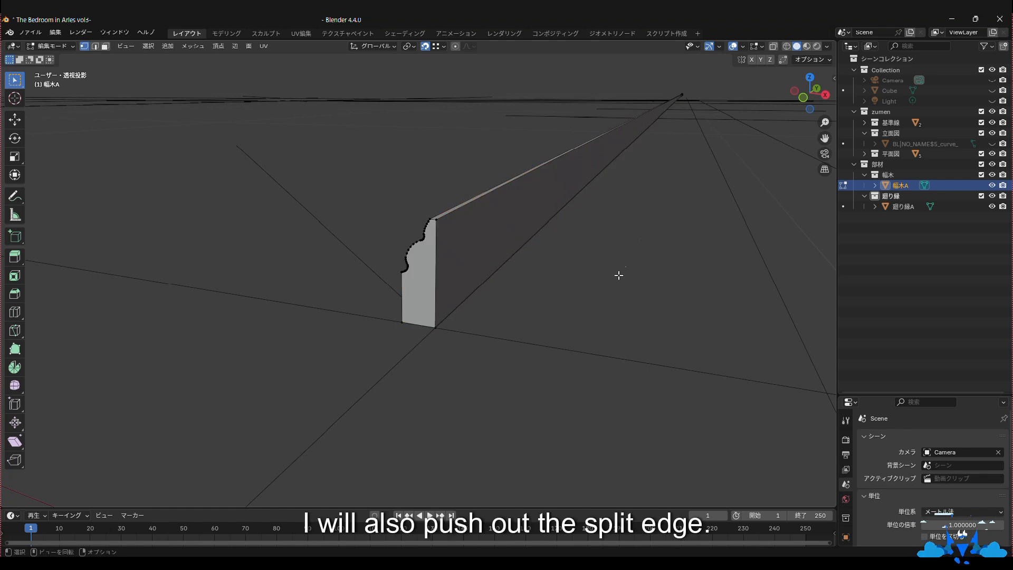
scroll(617, 274, "down", 4)
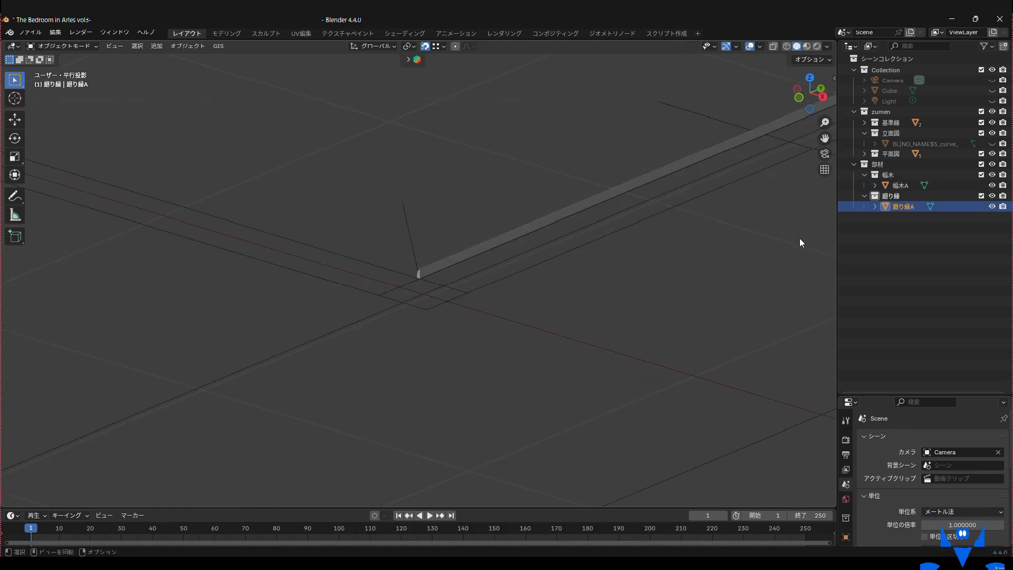
key("KP_Decimal")
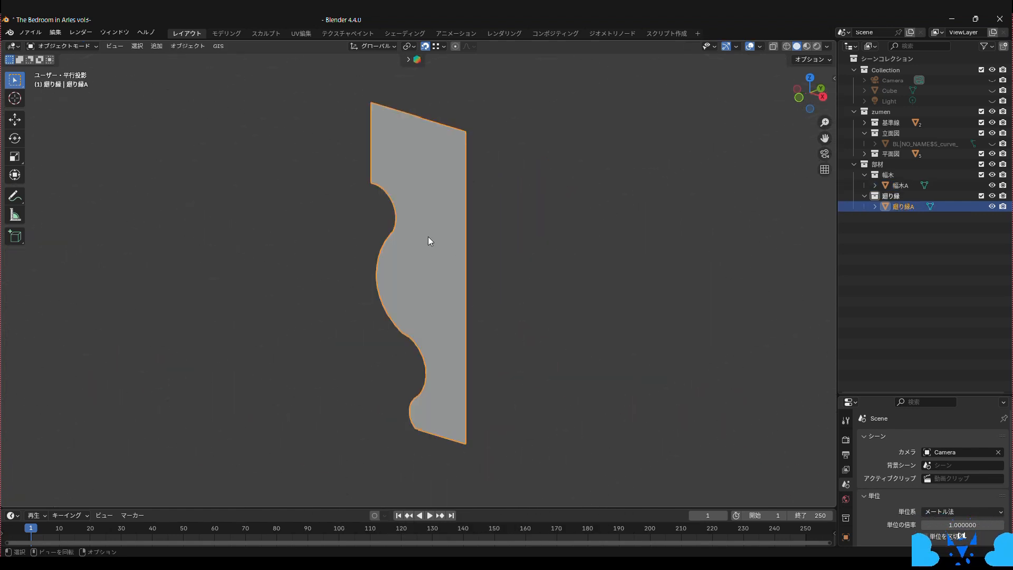
- Extrude the whole 廻り縁A profile face along its normal with a Z distance of -20000 mm and return to Object Mode
left_click(59, 46)
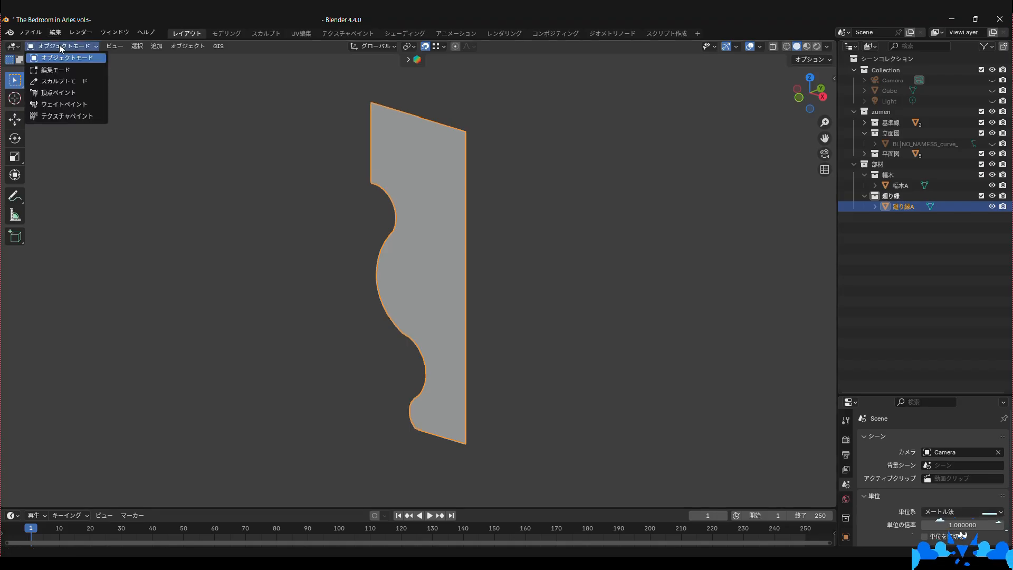
left_click(56, 70)
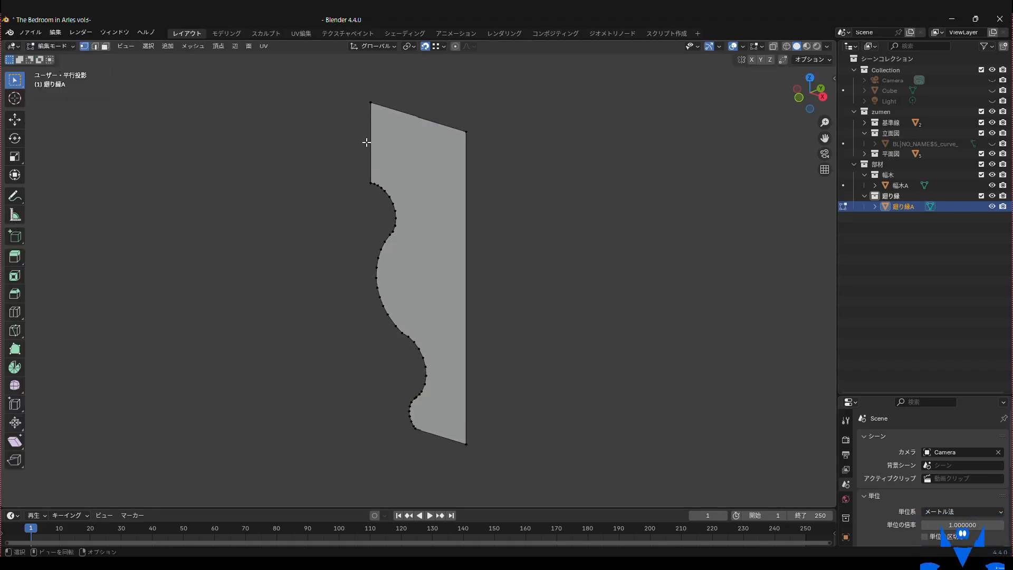
key("a")
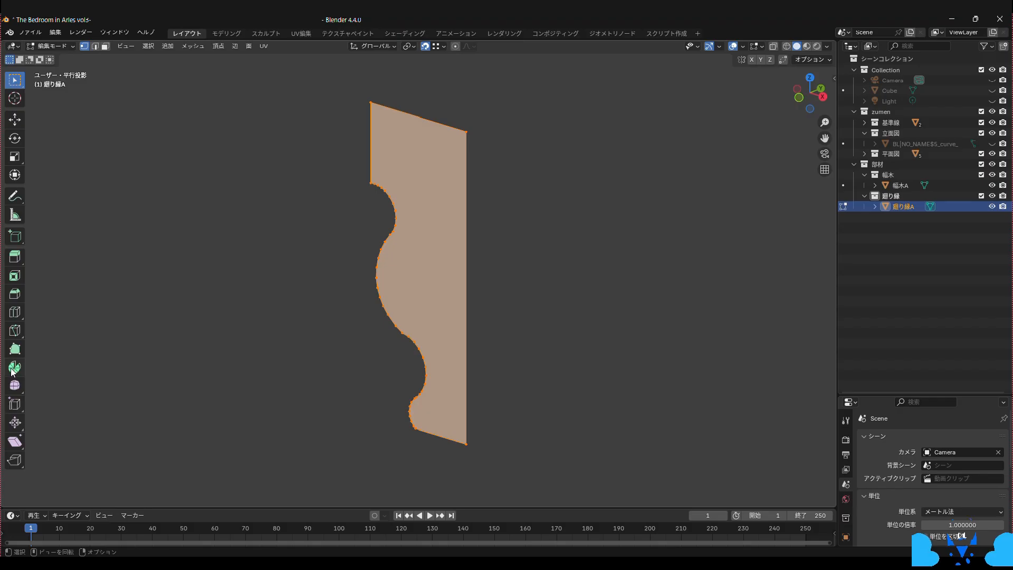
left_click(14, 258)
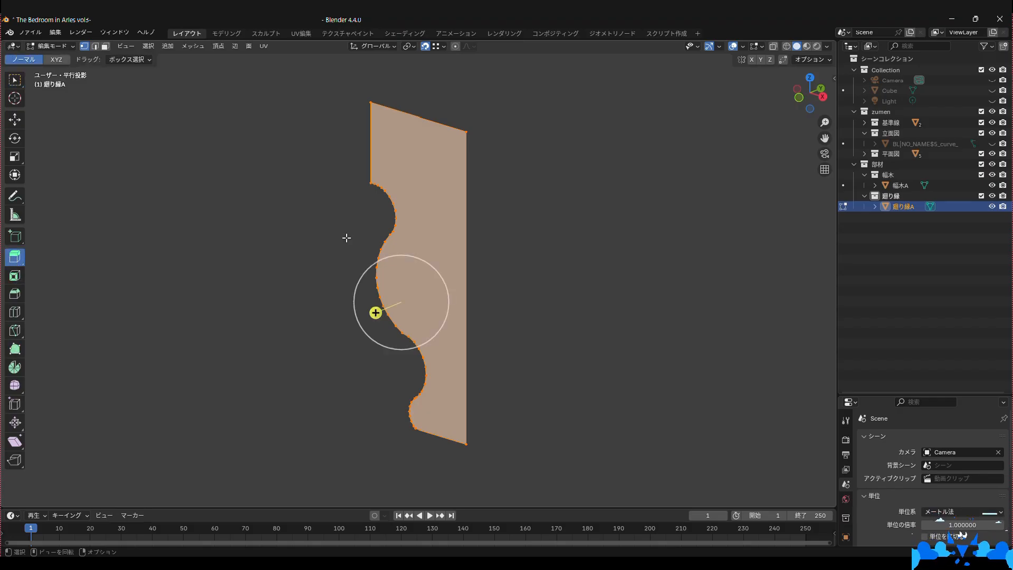
left_click_drag(378, 309, 454, 332)
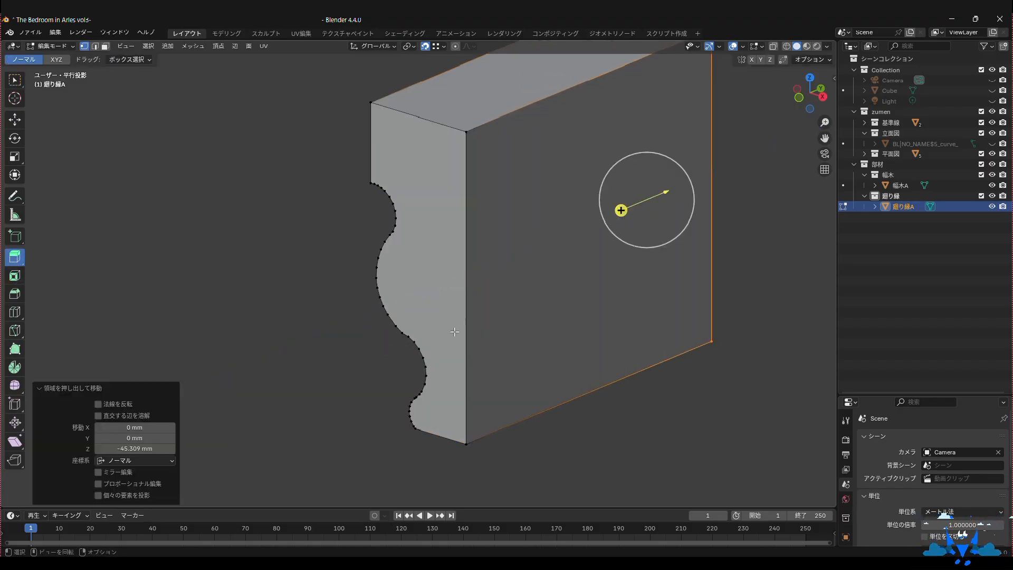
left_click(139, 448)
type("-2000")
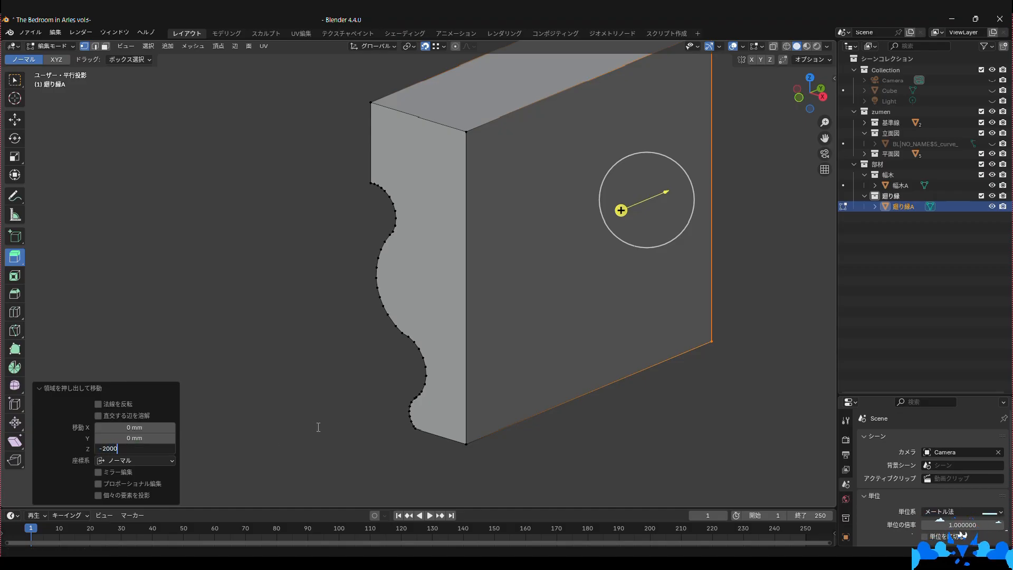
type("0")
key("Return")
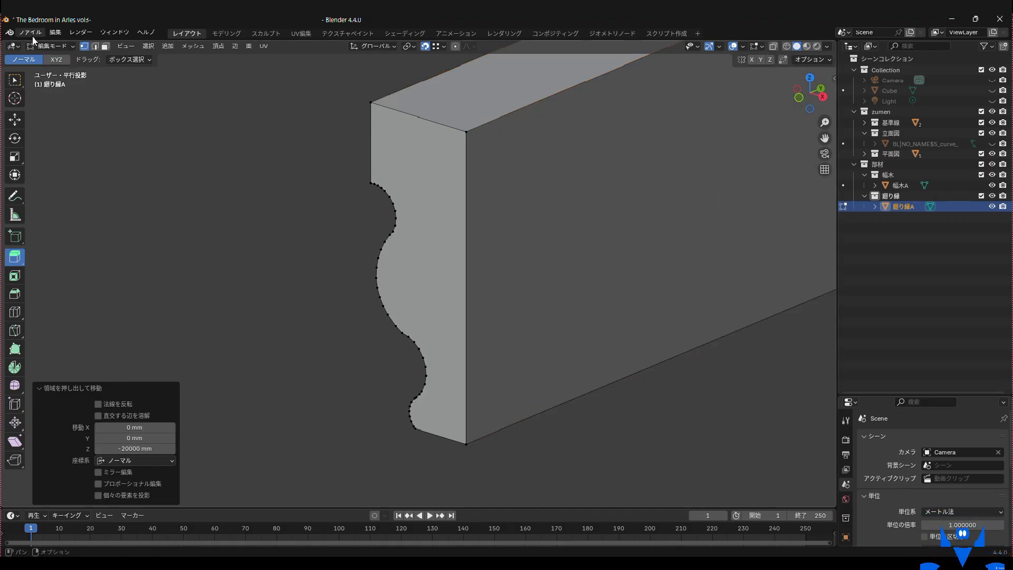
left_click(53, 46)
left_click(53, 57)
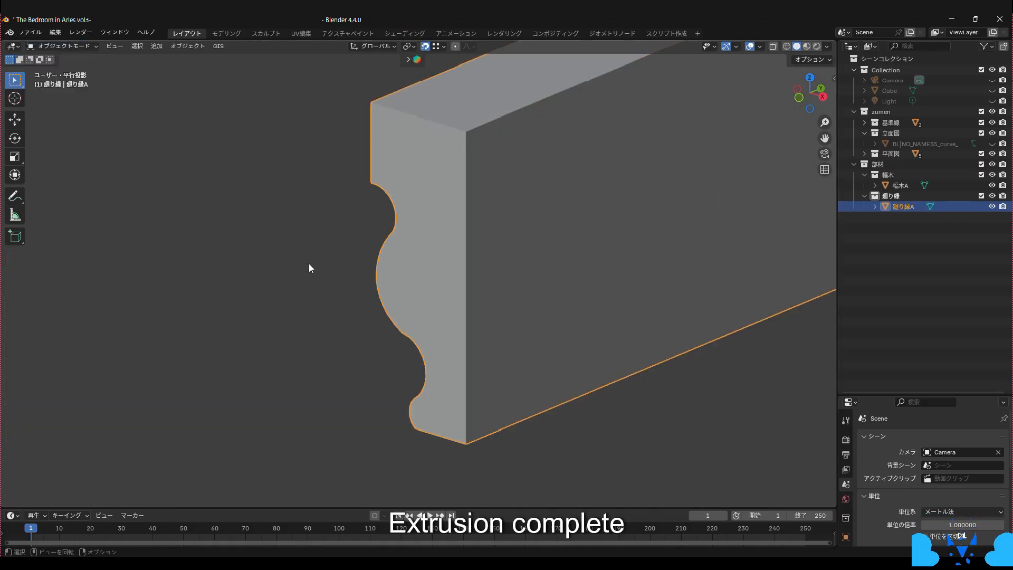
- Examine the extruded 幅木A and 廻り縁A strips against the room's guide lines
left_click(308, 265)
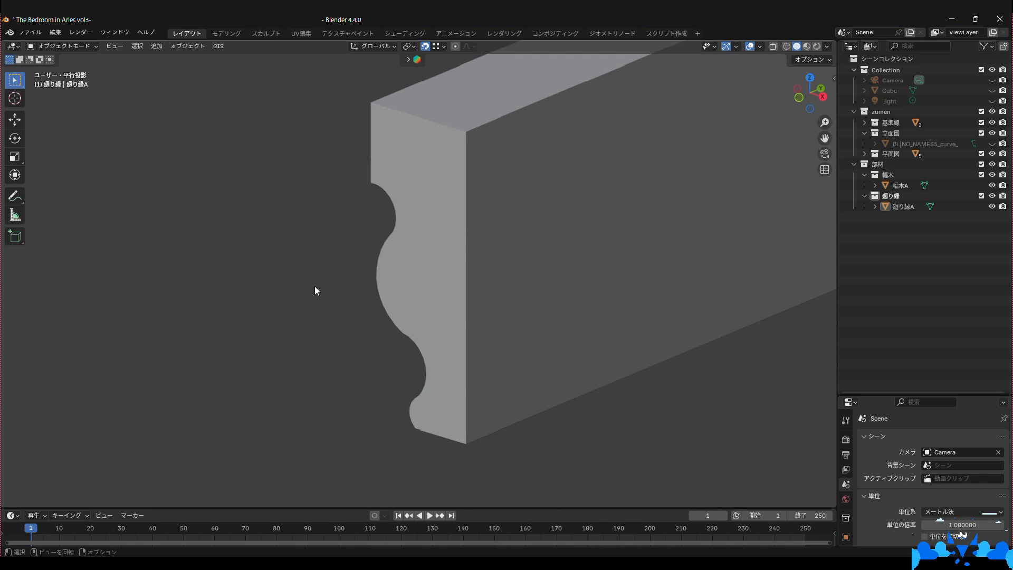
scroll(314, 287, "down", 10)
scroll(331, 305, "down", 8)
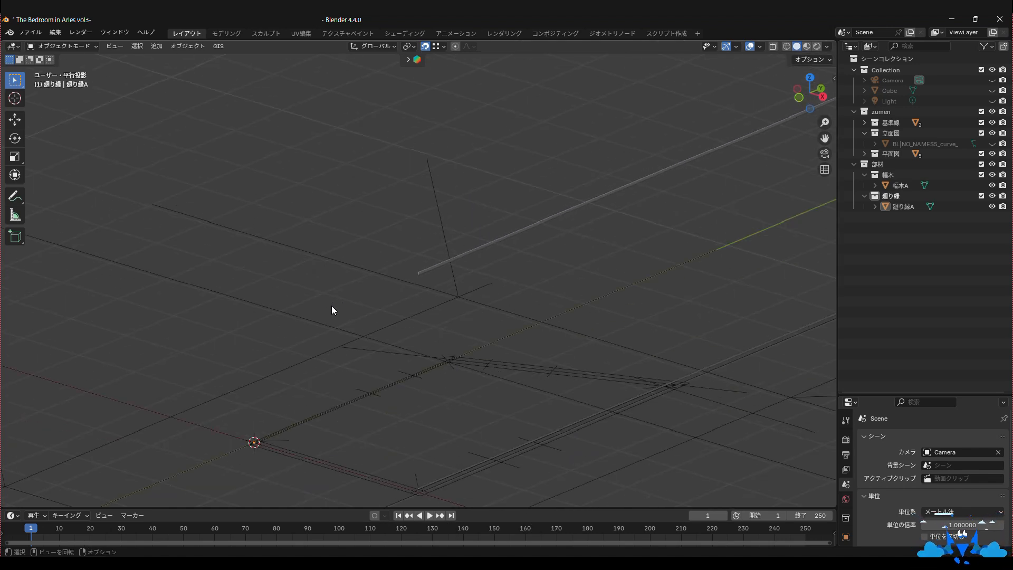
left_click(901, 185)
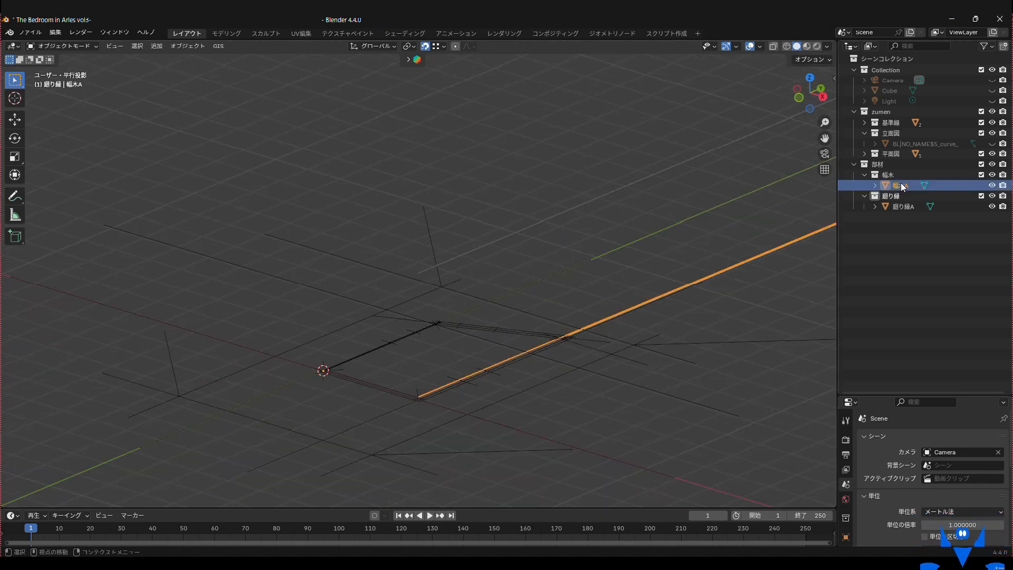
left_click(901, 206)
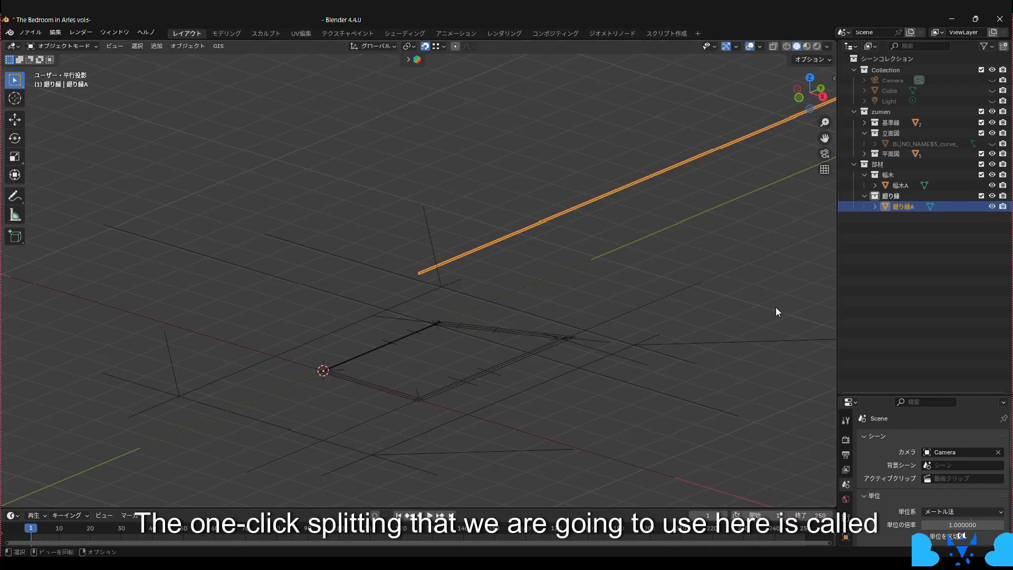
left_click(743, 306)
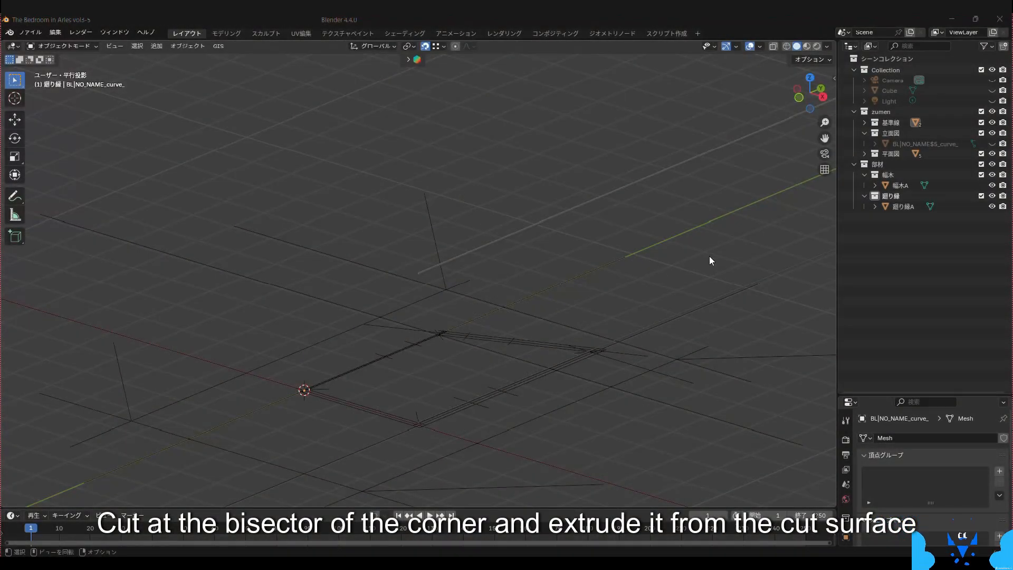
- Hide the 幅木A and 廻り縁A strips to expose the guide lines at the far wall corner
left_click(899, 185)
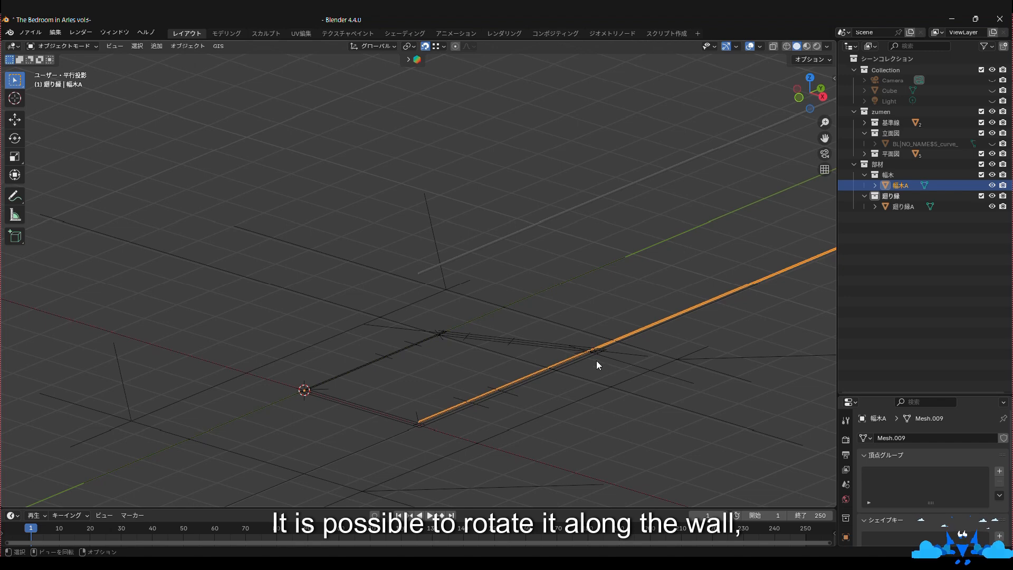
scroll(596, 359, "up", 5)
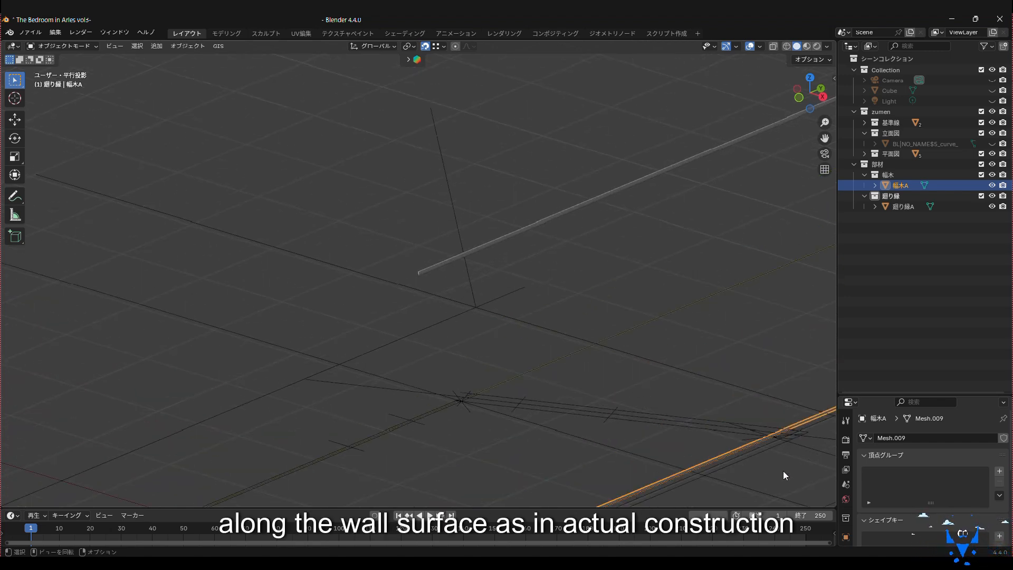
middle_click_drag(798, 471, 461, 276, "shift")
middle_click_drag(402, 388, 514, 320, "shift")
scroll(463, 334, "up", 4)
scroll(508, 334, "up", 1)
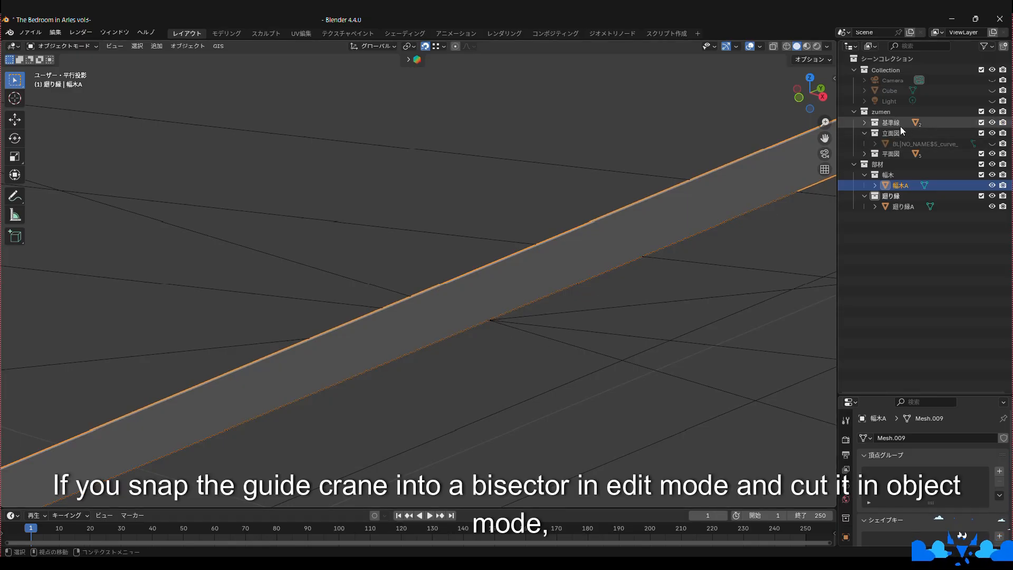
left_click(992, 185)
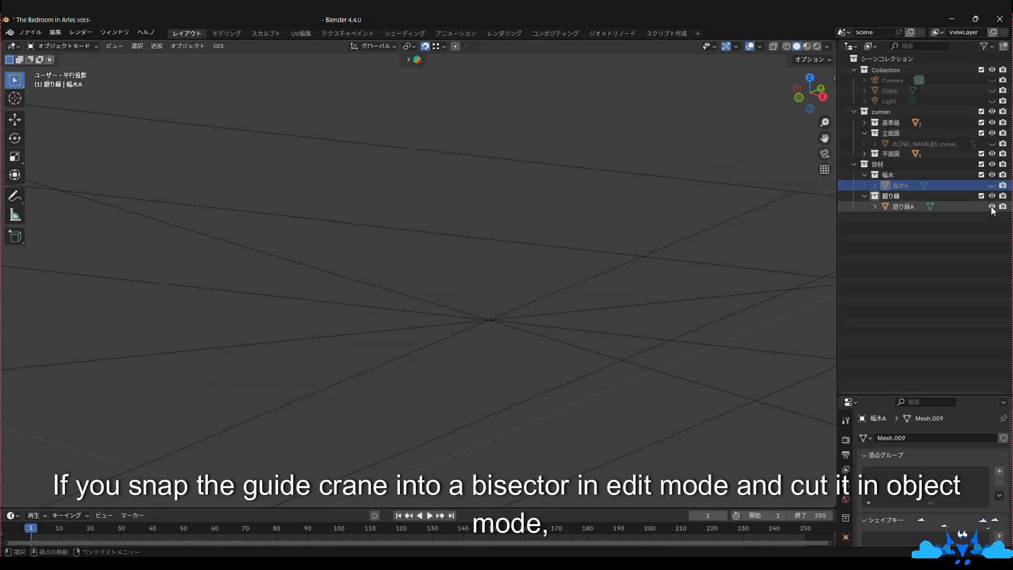
left_click(992, 207)
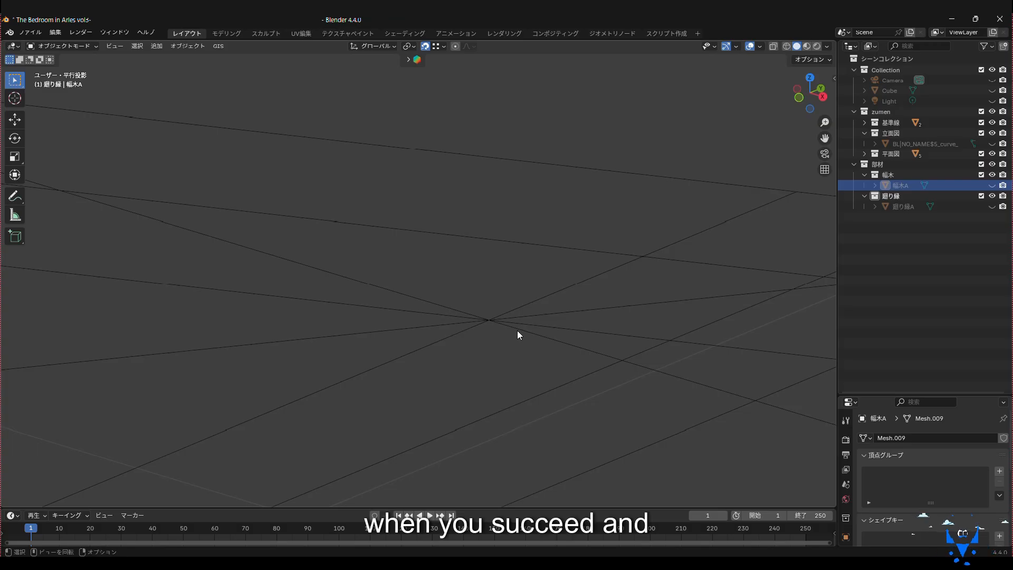
- Snap the 3D cursor to the guide-line vertex at the wall corner in Edit Mode
left_click(517, 330)
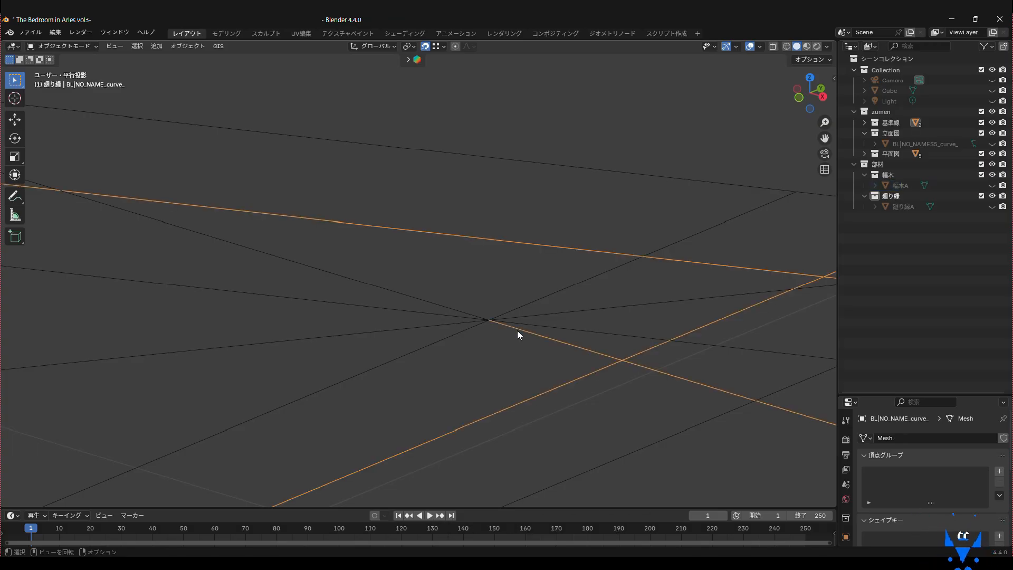
left_click(449, 309, "shift")
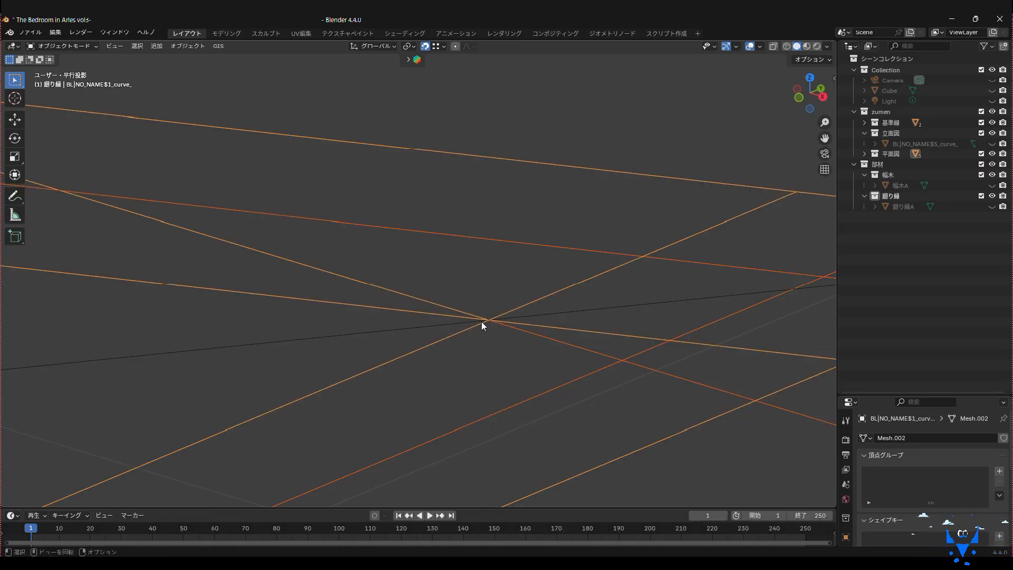
left_click(71, 46)
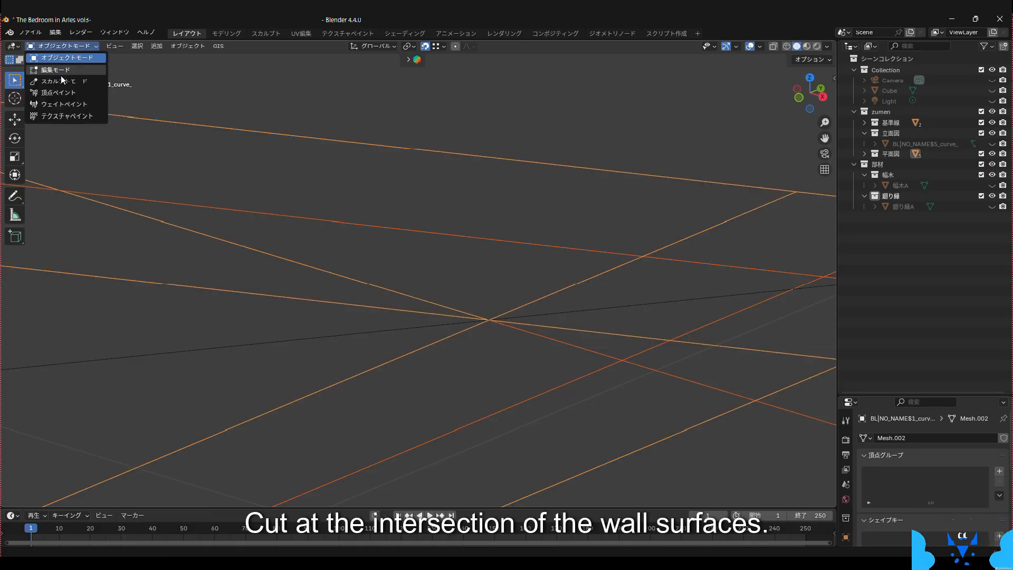
left_click(61, 73)
left_click_drag(474, 296, 502, 337)
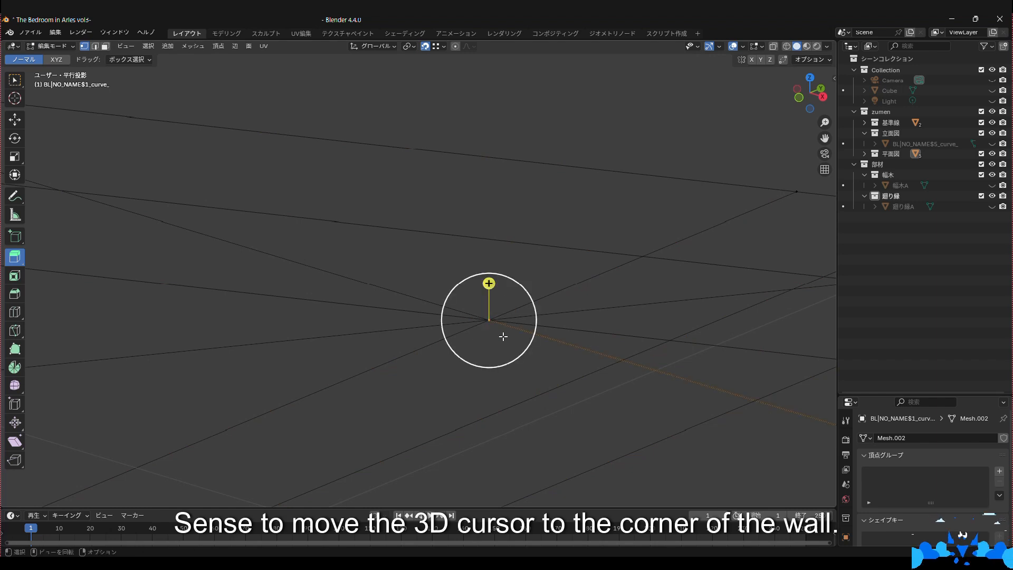
left_click(15, 81)
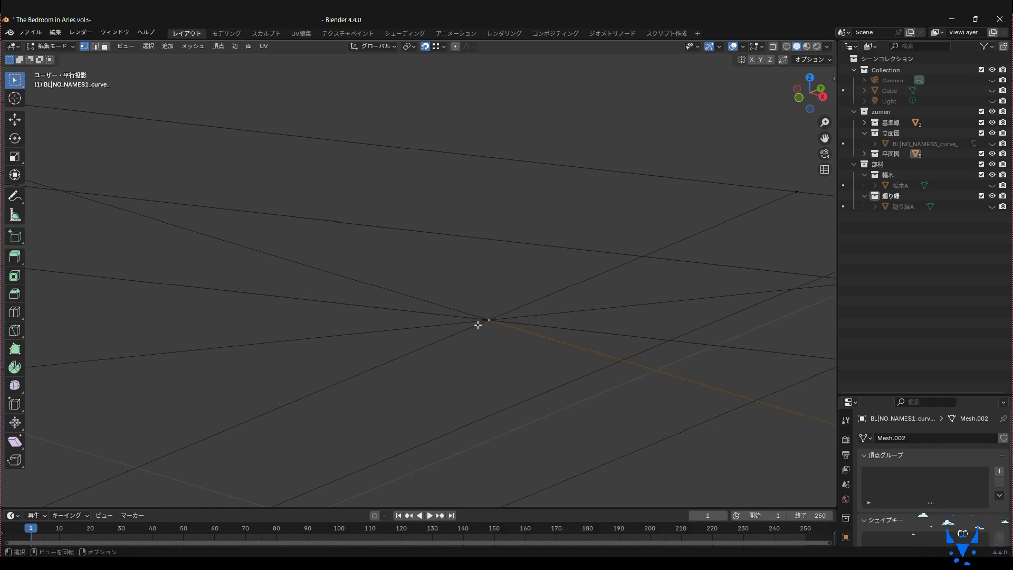
key("shift+s")
left_click(476, 388)
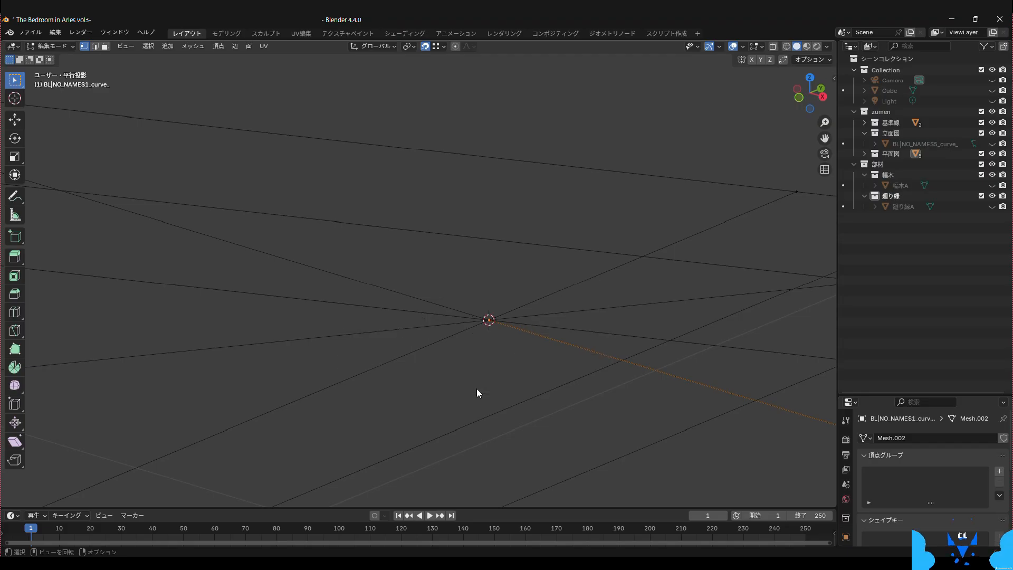
- Unhide 幅木A and create a One Click Splitting guide plane for it at the 3D cursor in Object Mode
scroll(498, 339, "up", 3)
scroll(498, 341, "down", 1)
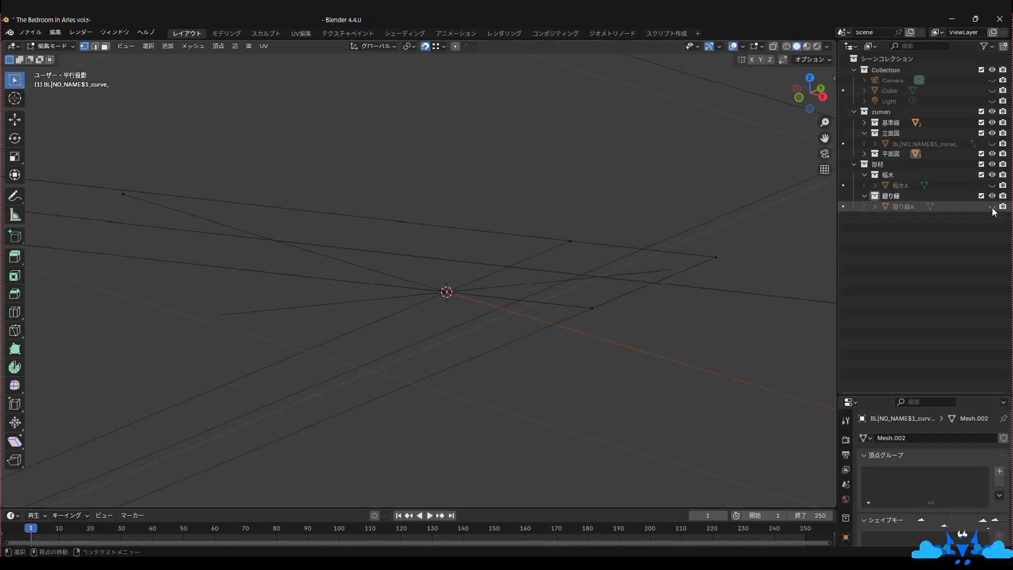
left_click(991, 186)
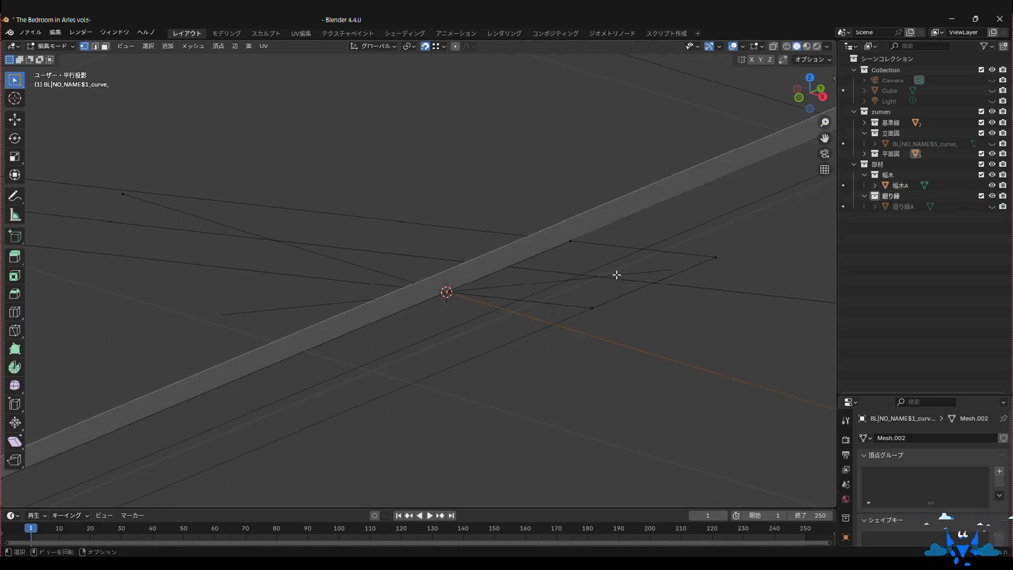
left_click(833, 82)
left_click(829, 346)
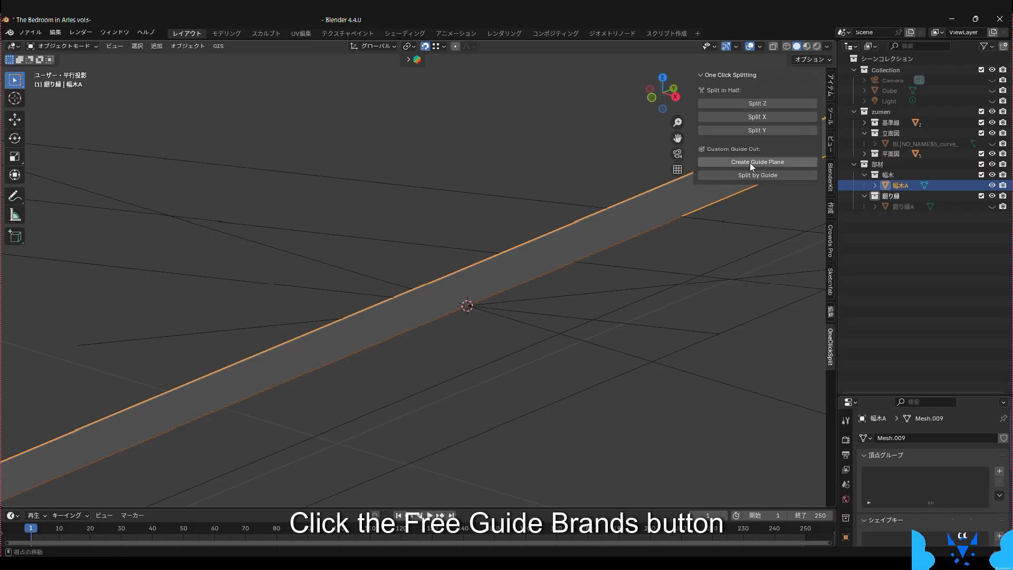
left_click(749, 163)
- Rotate the CutGuide plane 90° about the global X axis to stand it upright
scroll(648, 287, "down", 6)
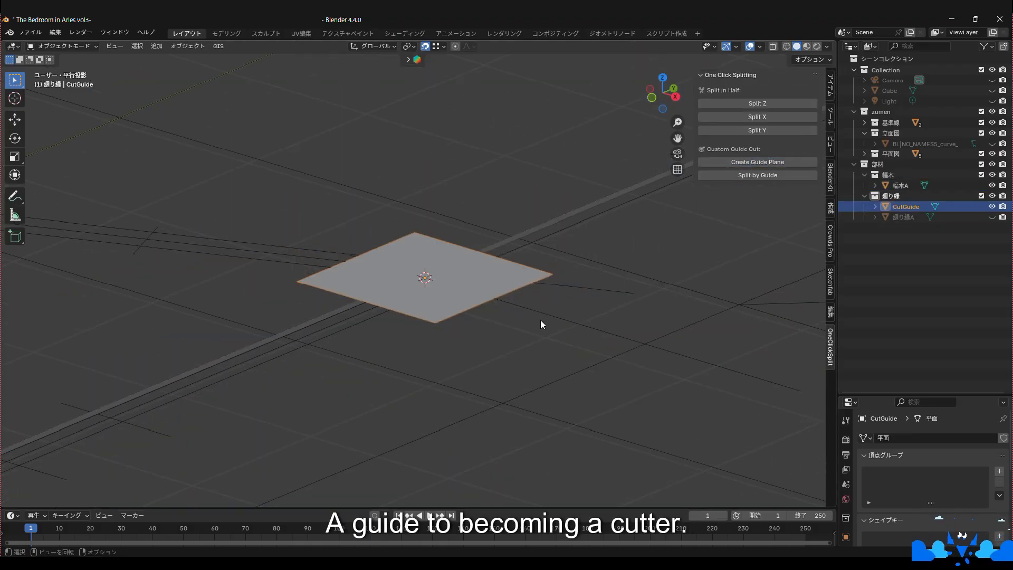
key("r")
key("x")
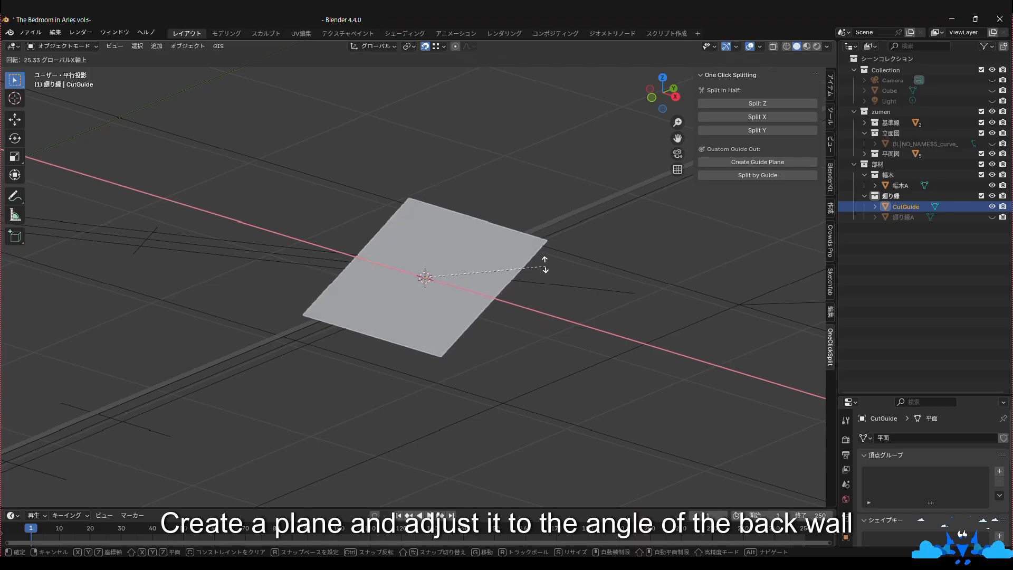
type("90")
key("Return")
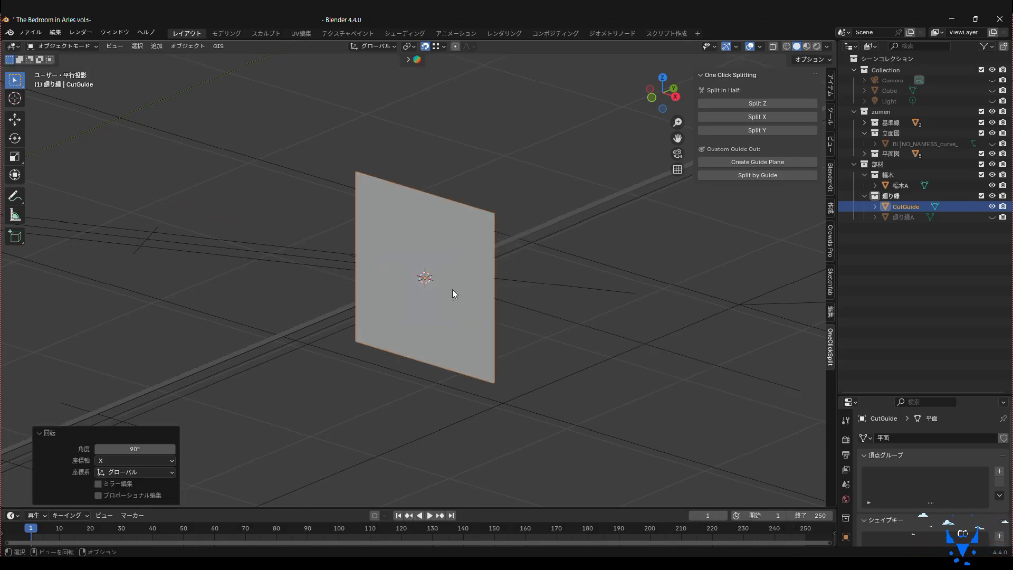
- Rotate the CutGuide plane 22.833657° about the global Z axis
scroll(441, 299, "down", 2)
key("r")
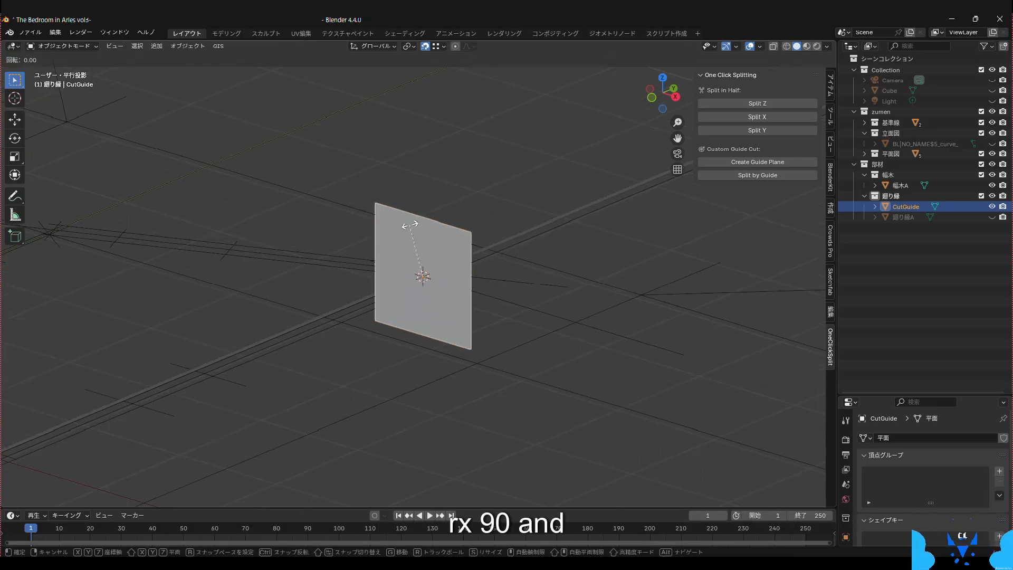
key("z")
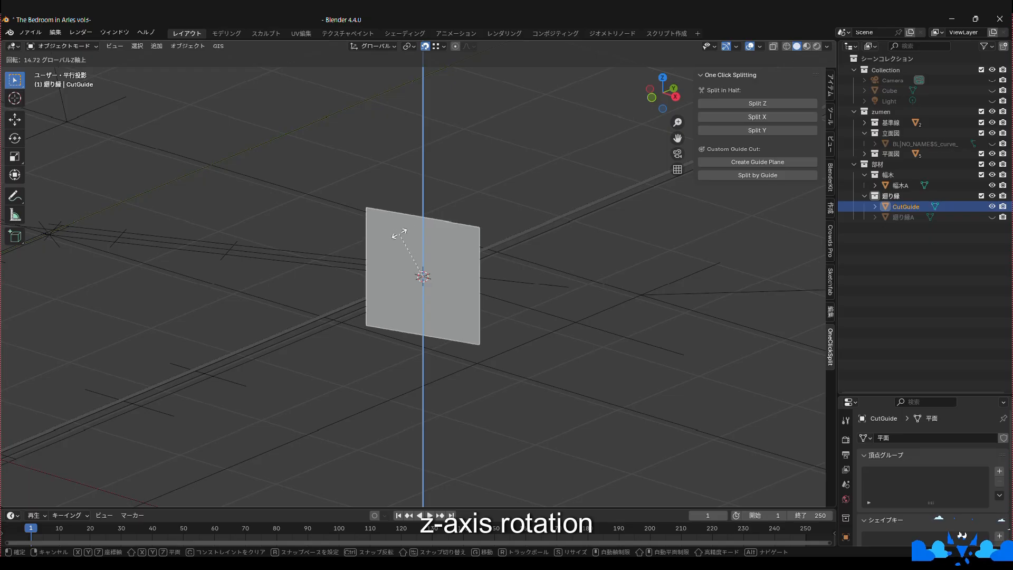
type("22.8336")
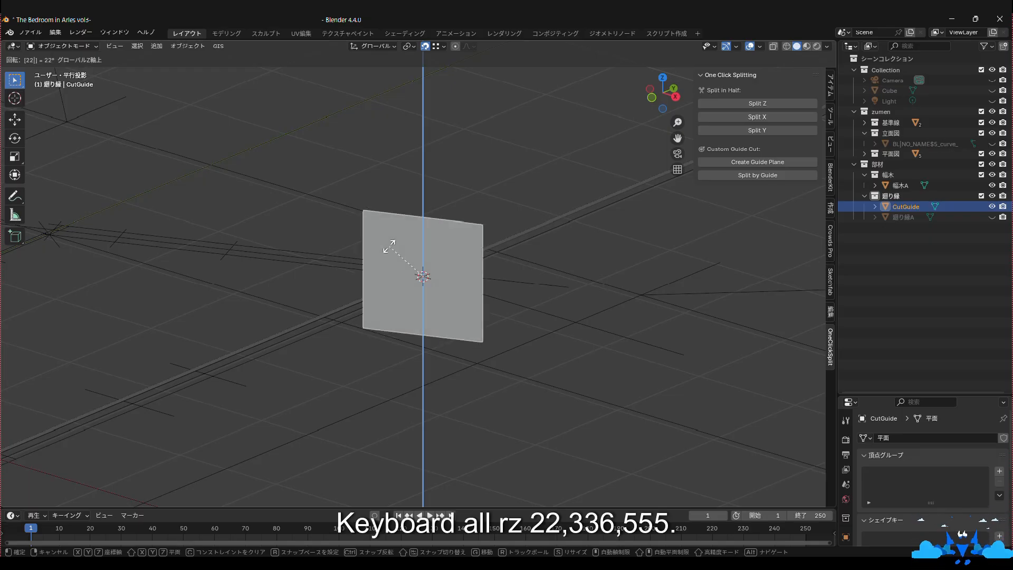
type("57")
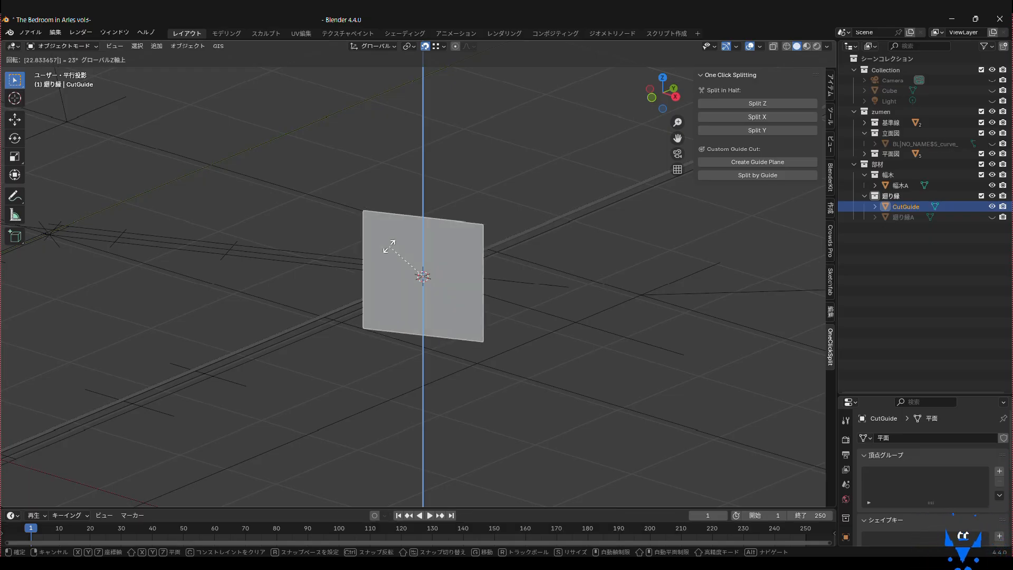
key("Return")
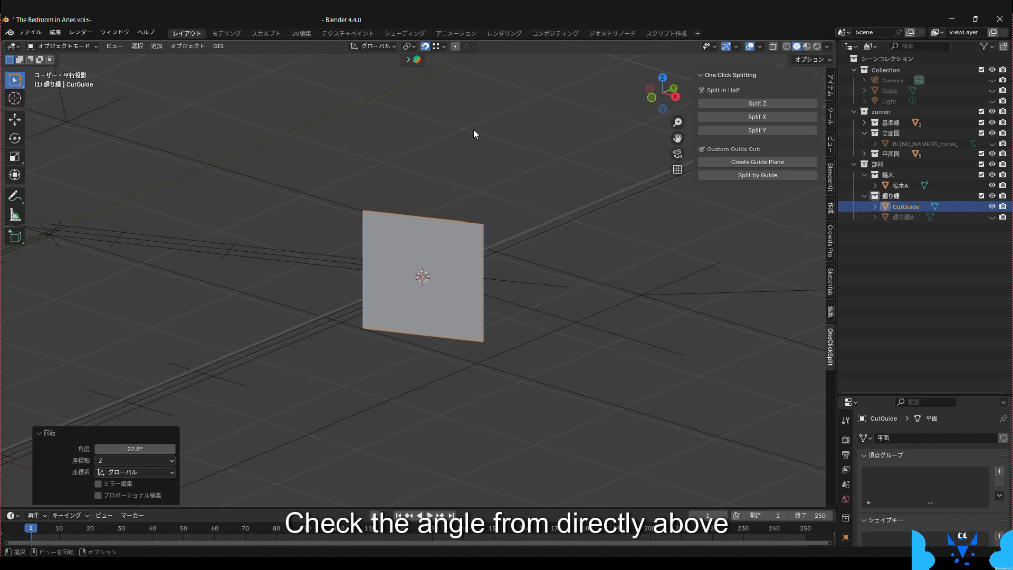
- Split the 幅木A baseboard with the upright CutGuide plane using Split by Guide, and save the file
left_click(662, 78)
scroll(546, 206, "down", 5)
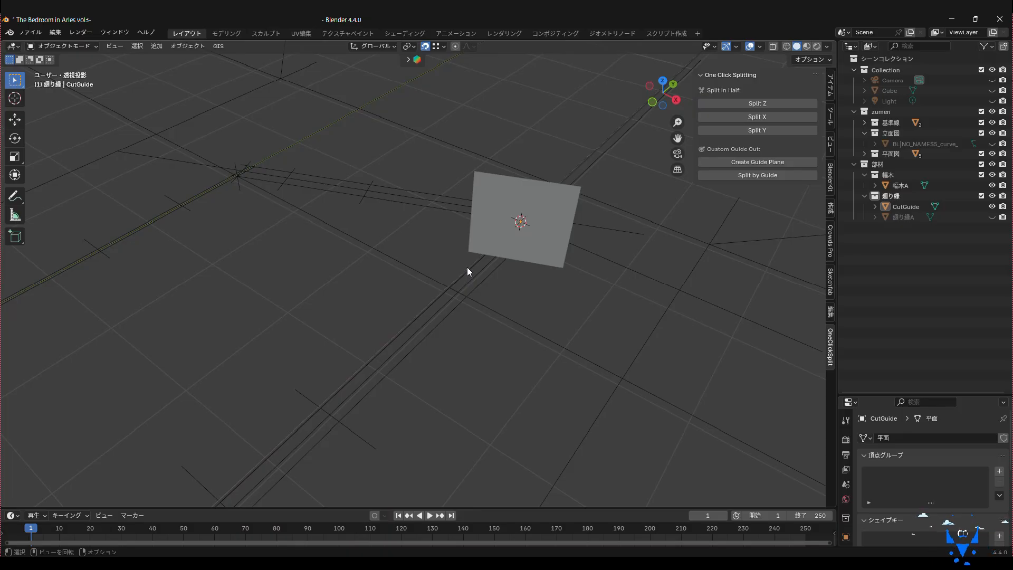
left_click(466, 266)
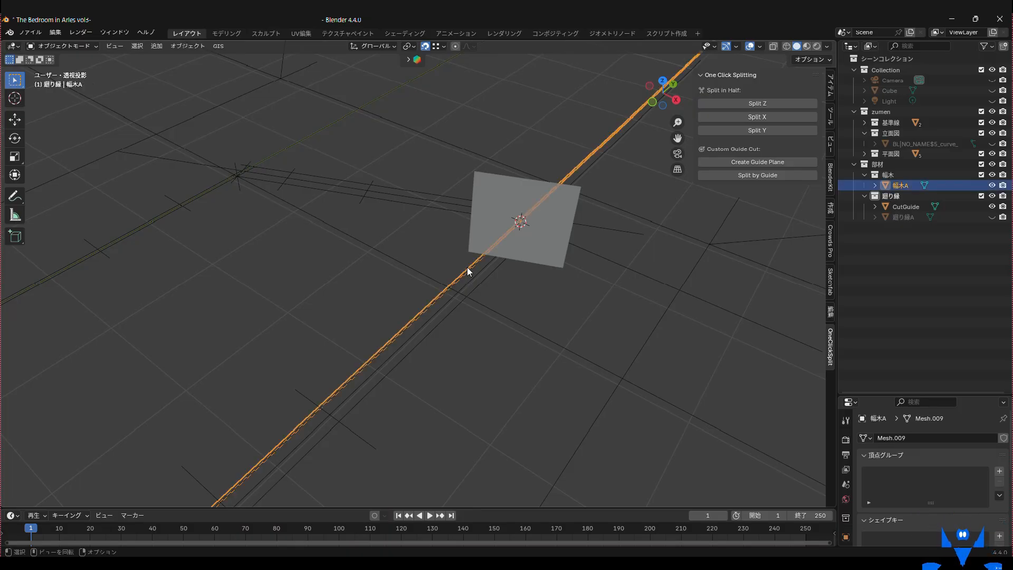
left_click(747, 174)
key("ctrl+s")
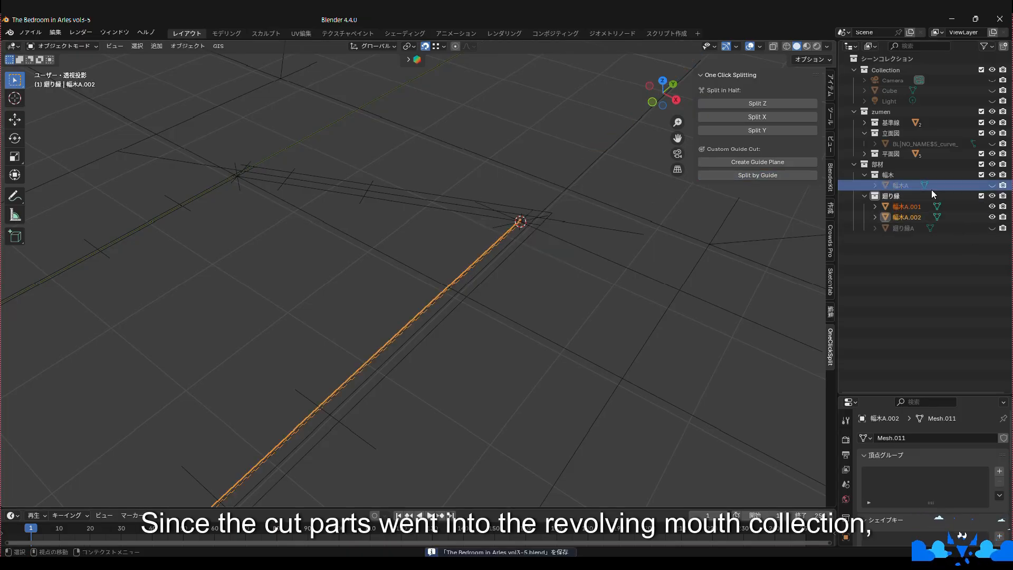
- Move the two cut pieces 幅木A.001 and 幅木A.002 from the 廻り縁 collection into the 幅木 collection
left_click(913, 207)
left_click(914, 215, "shift")
left_click_drag(916, 208, 910, 175)
middle_click_drag(554, 240, 581, 196)
- Rename the cut piece 幅木A.002 as 左幅木
left_click(907, 207)
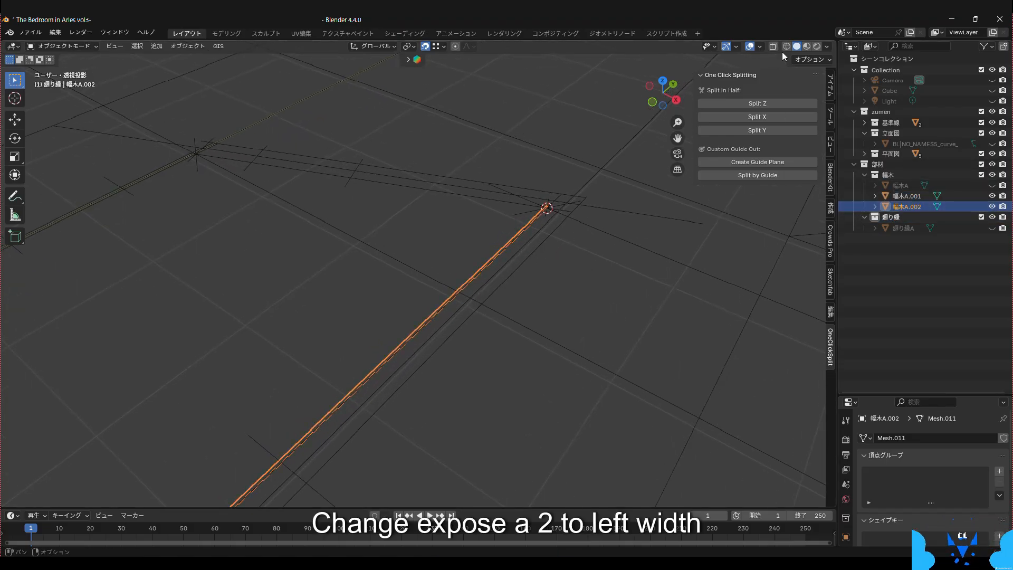
double_click(907, 207)
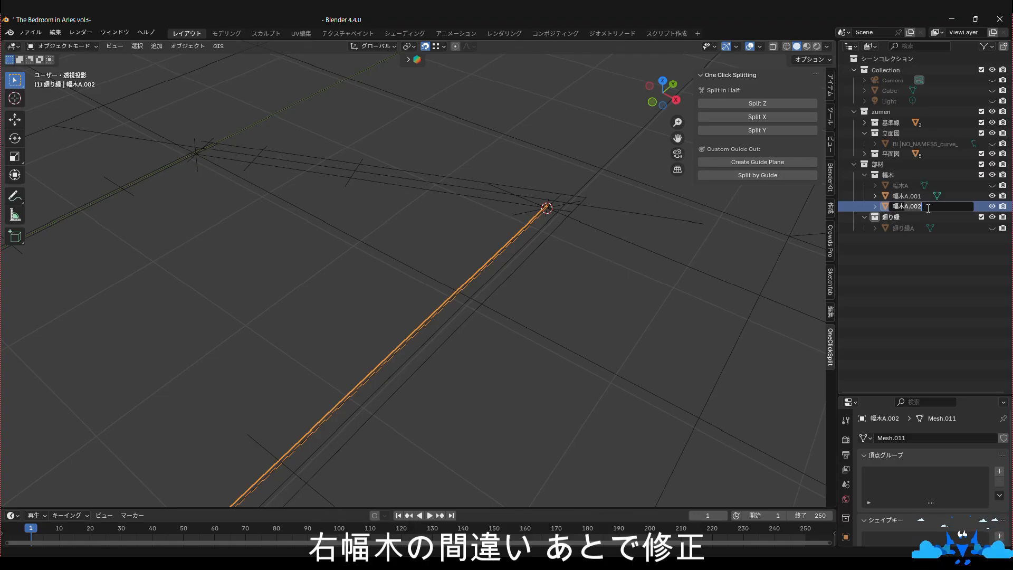
key("BackSpace")
key("BackSpace")
key("BackSpace")
key("BackSpace")
key("BackSpace")
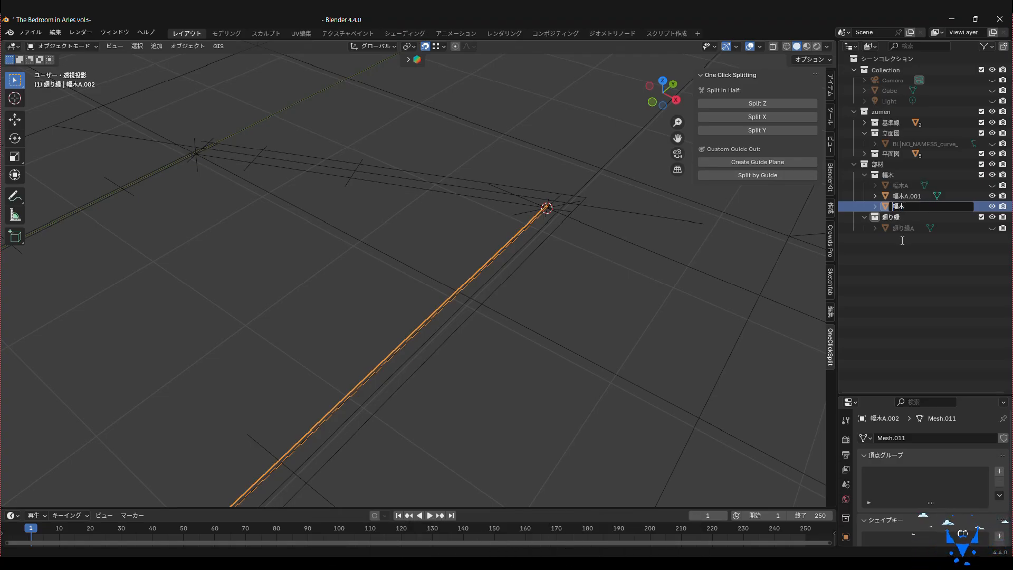
type("h")
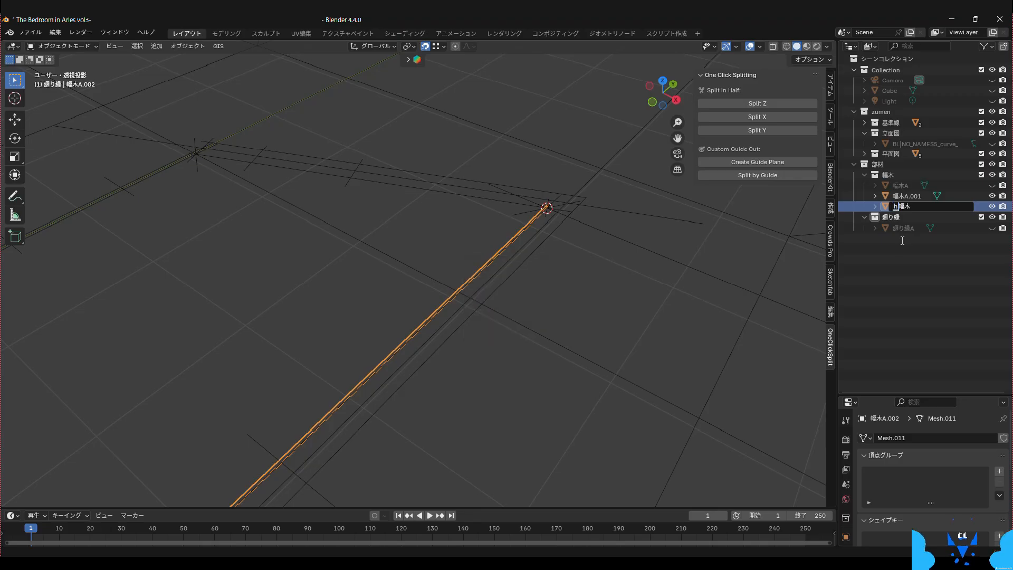
type("idari")
key("space")
key("Return")
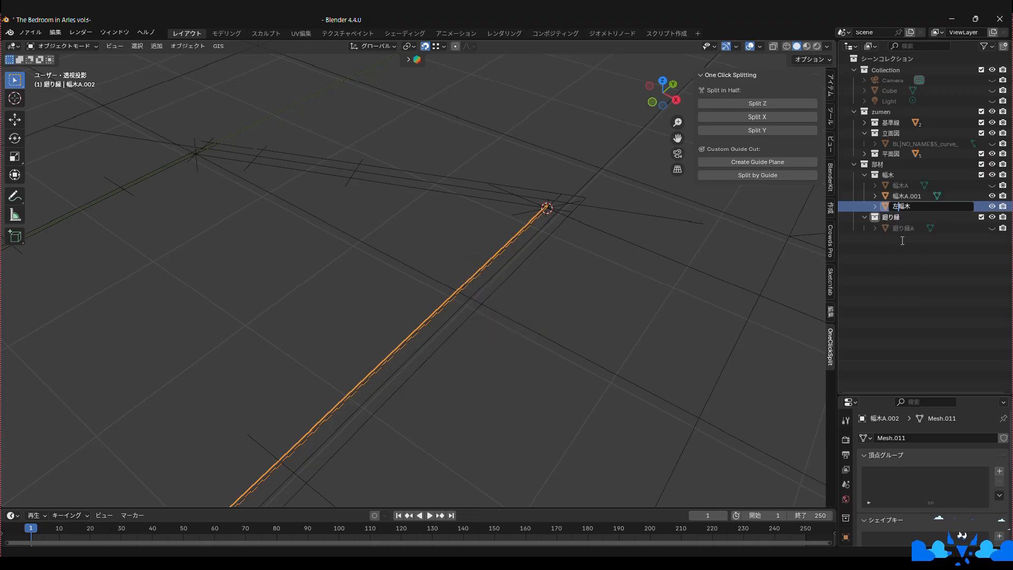
key("Return")
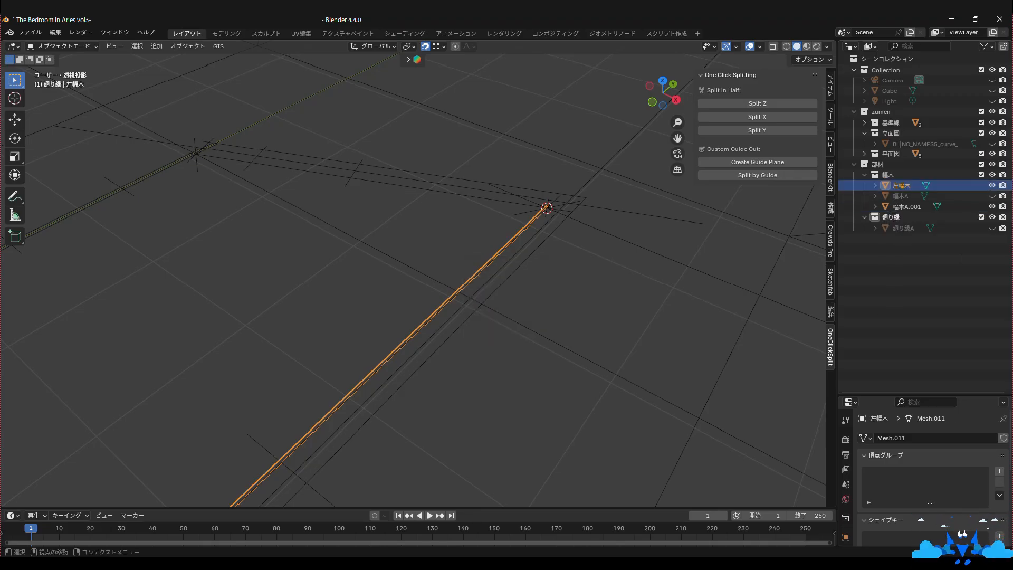
- Fill the open cut end of 左幅木 with a face in Edit Mode and return to Object Mode
key("KP_Decimal")
left_click(75, 46)
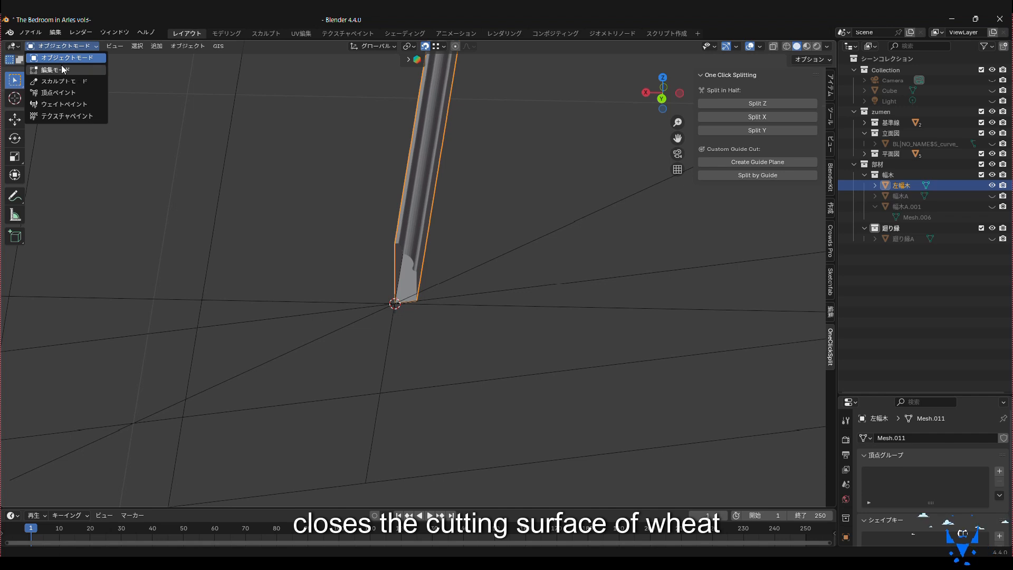
left_click(62, 65)
left_click_drag(377, 229, 433, 326)
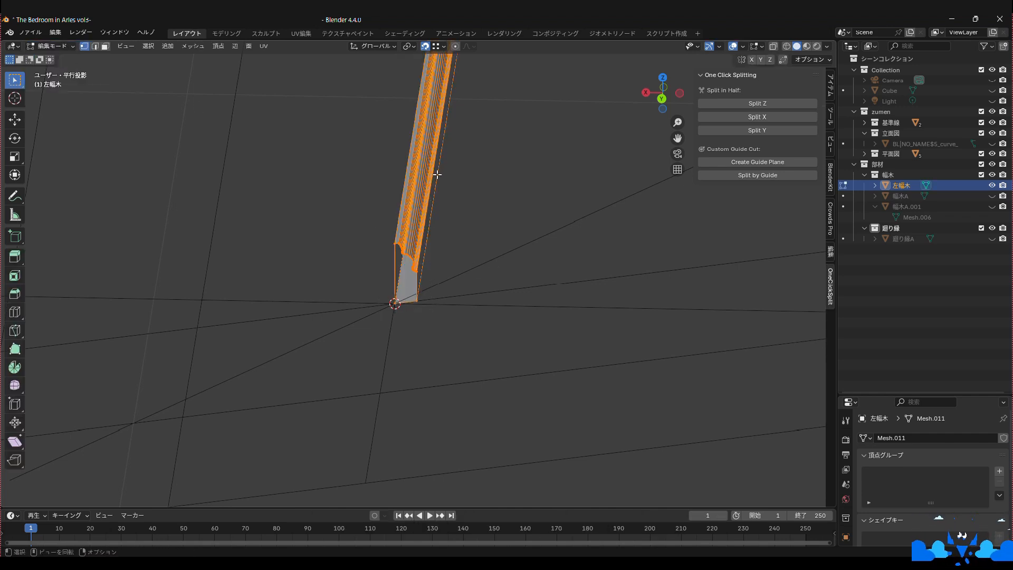
key("f")
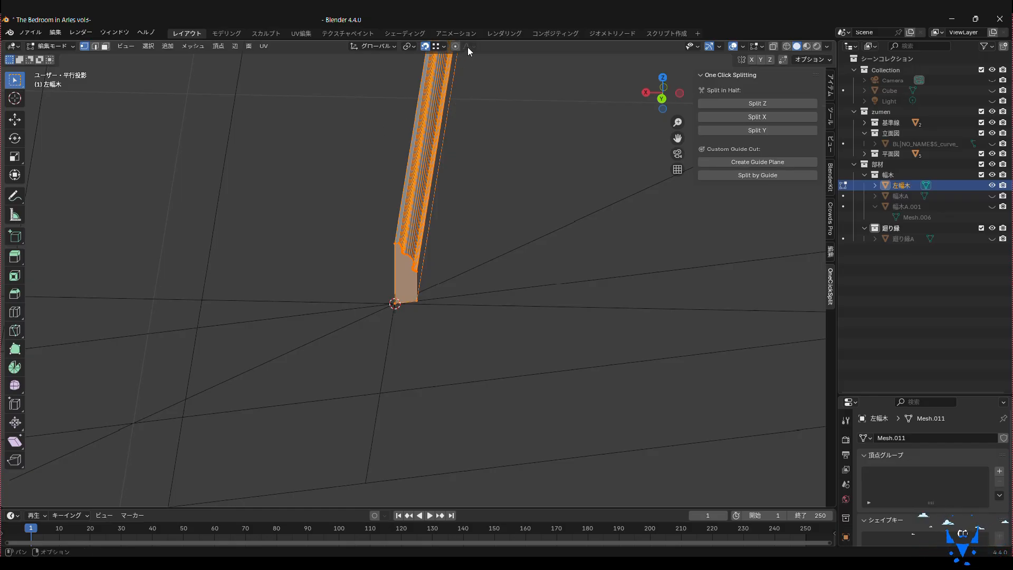
scroll(416, 224, "down", 4)
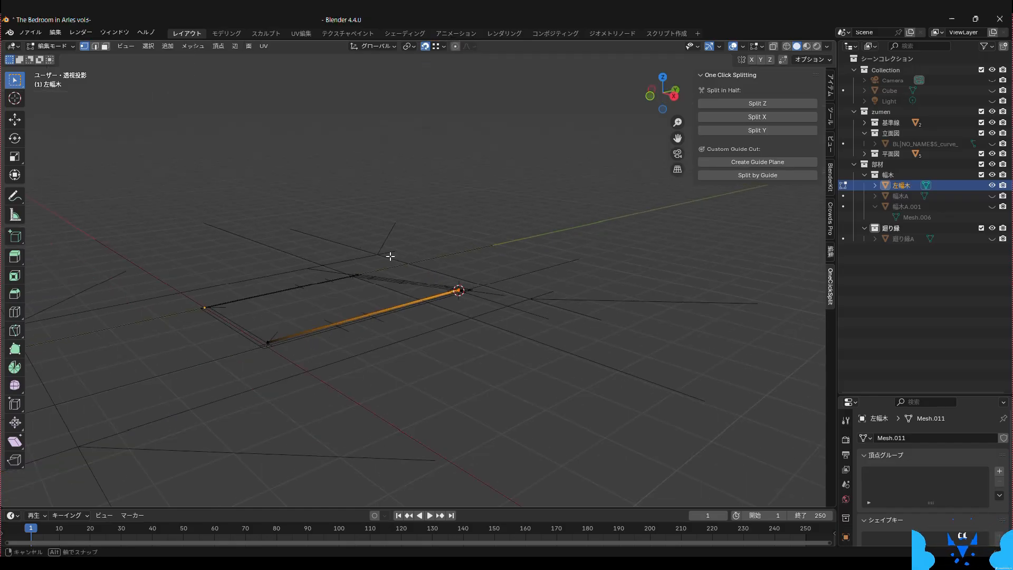
middle_click_drag(389, 255, 422, 255)
left_click(56, 46)
left_click(58, 58)
- Delete the unneeded cut piece 幅木A.001 from the 幅木 collection
scroll(408, 315, "up", 4)
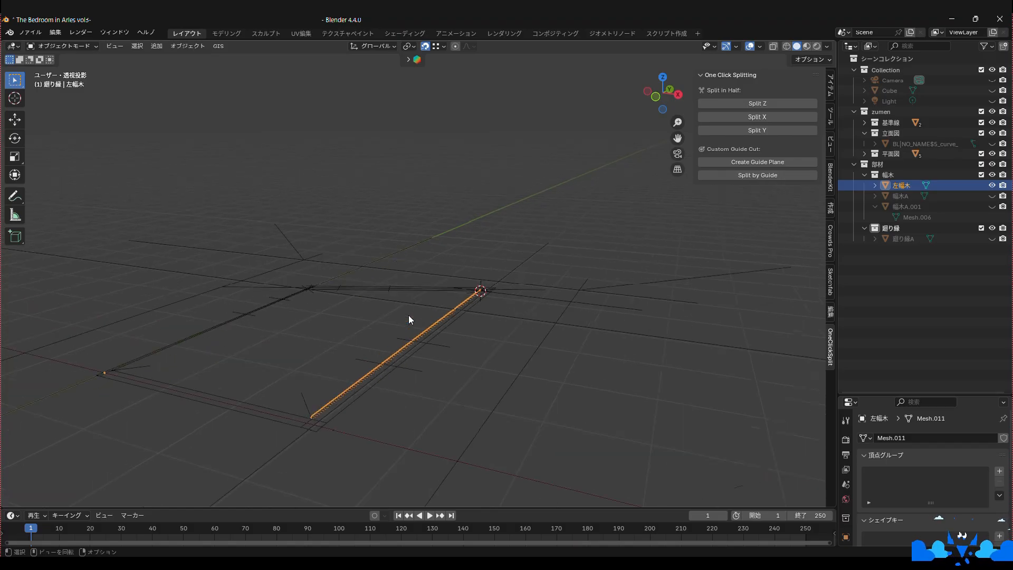
middle_click_drag(400, 324, 470, 271, "shift")
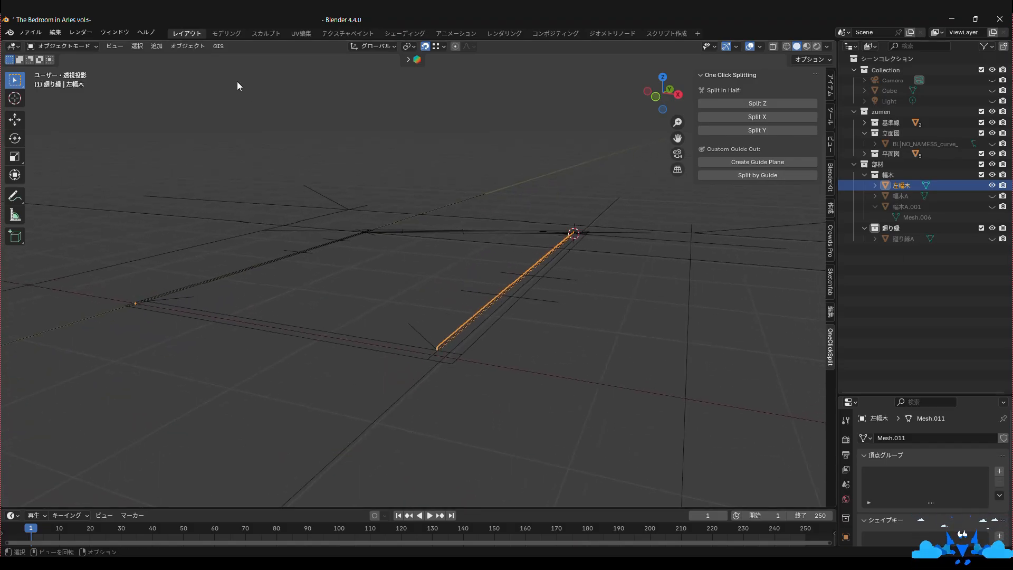
left_click(929, 206)
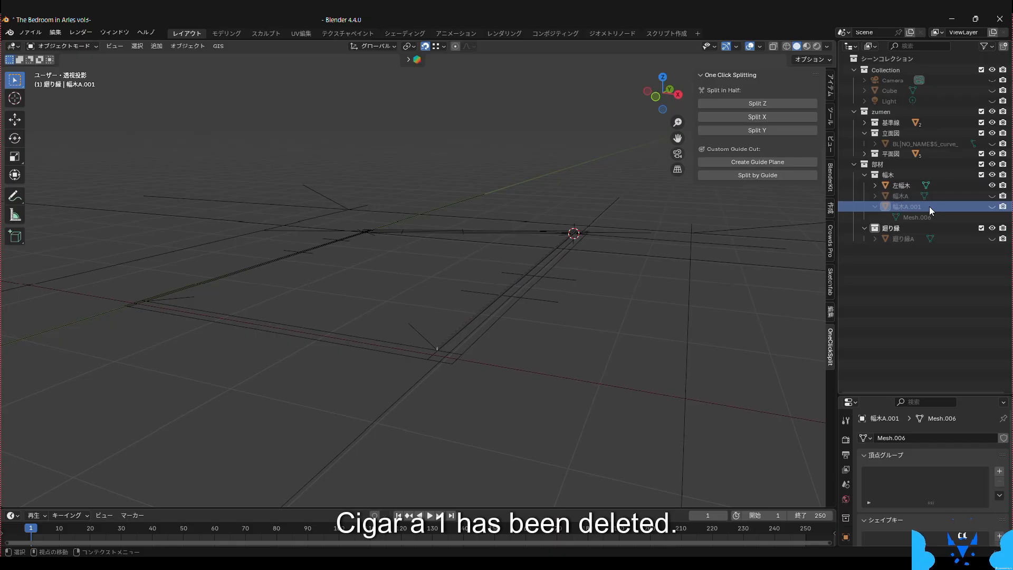
right_click(935, 207)
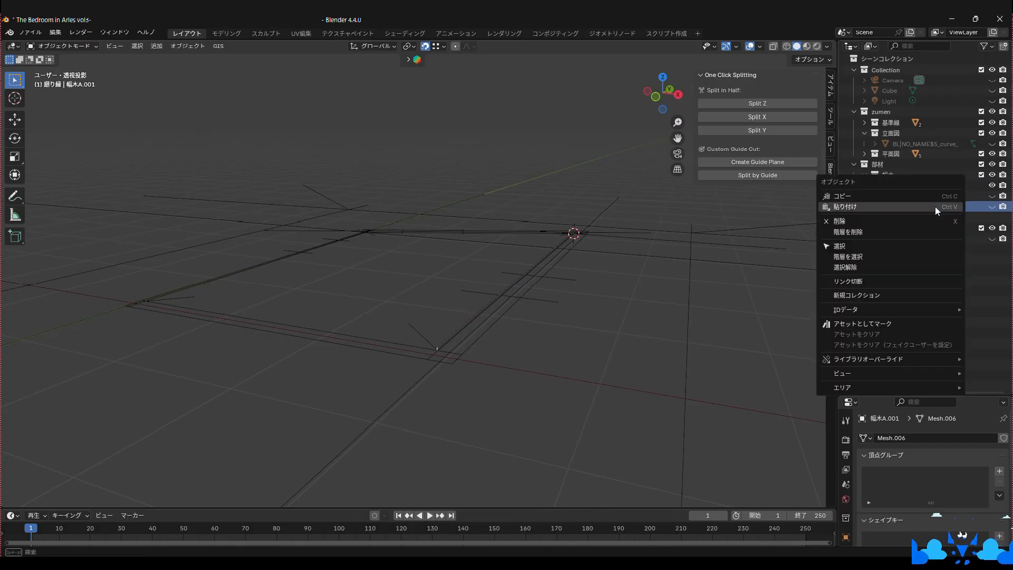
left_click(874, 226)
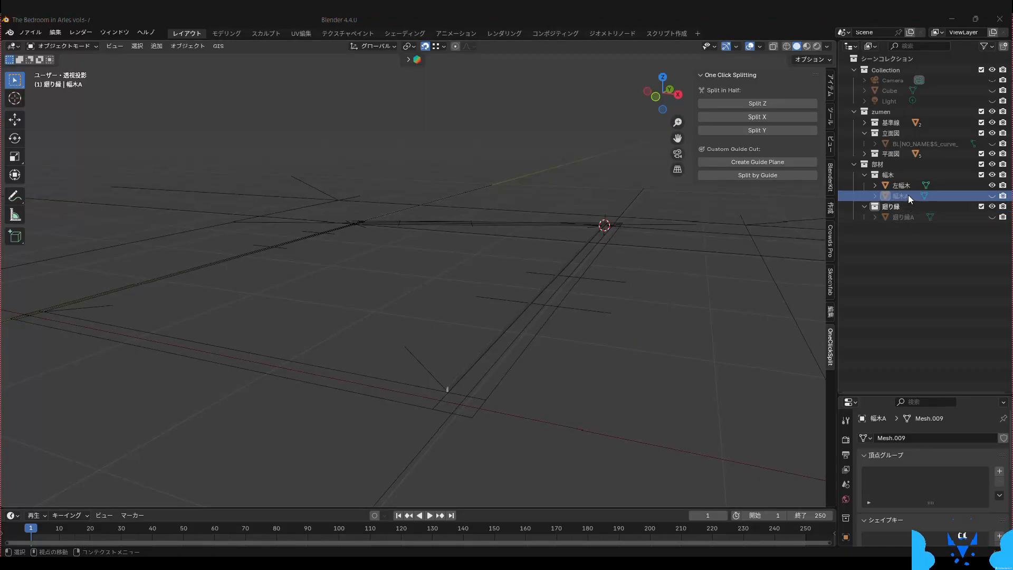
- Isolate 幅木A with its origin at the 3D cursor and rotate it 112.833657° about the global Z axis to follow the back wall
key("shift+h")
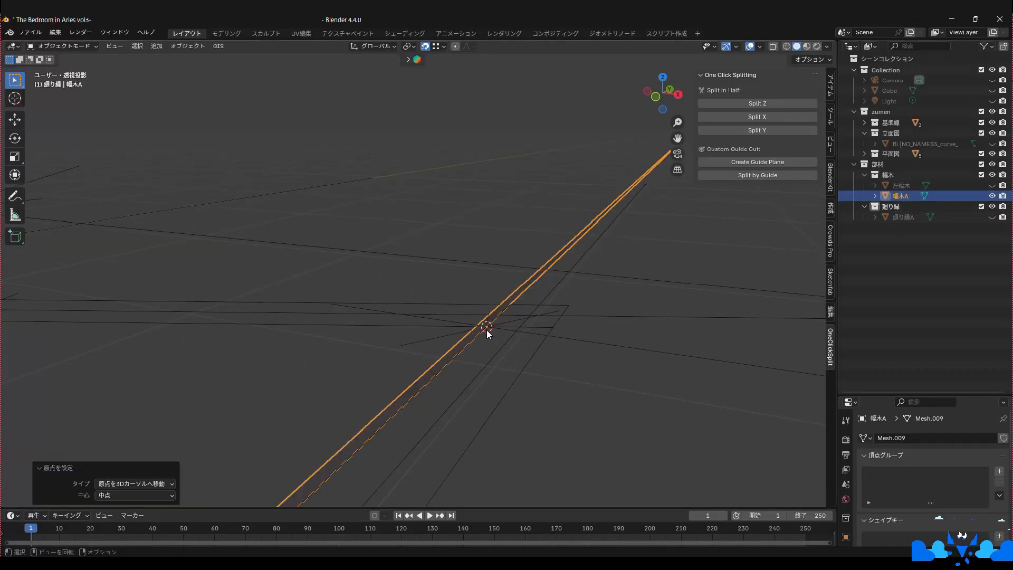
key("r")
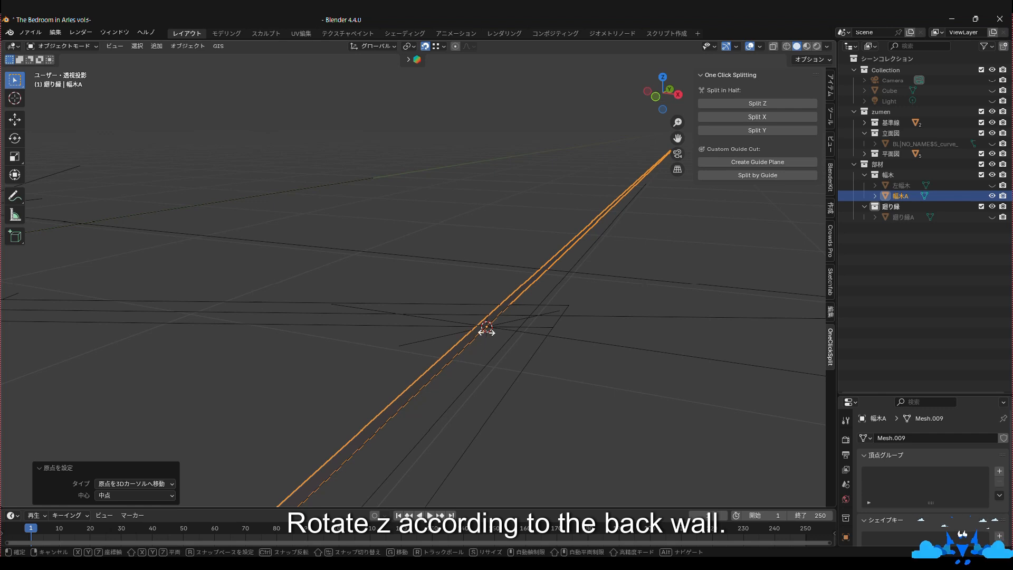
key("z")
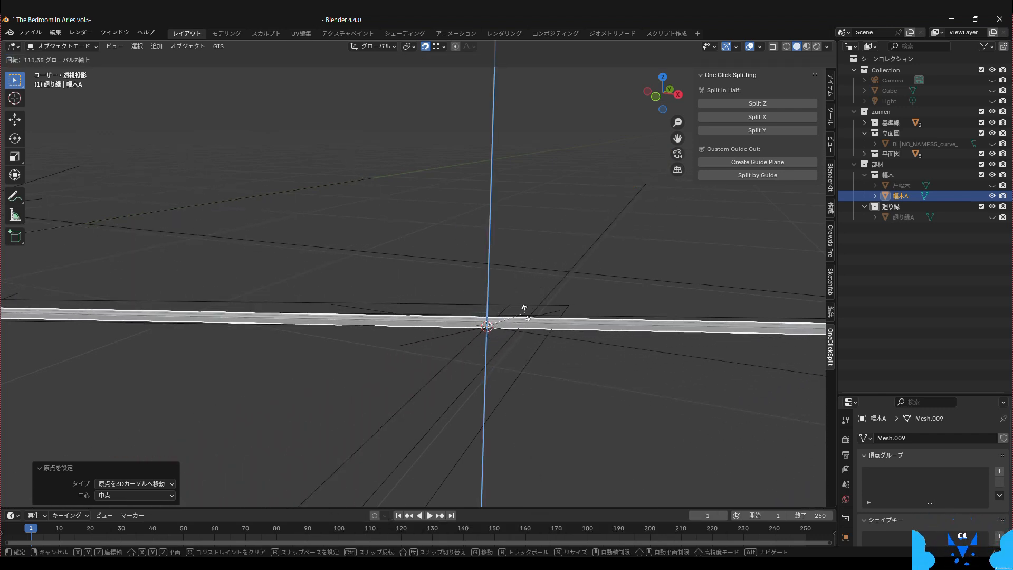
left_click(529, 308)
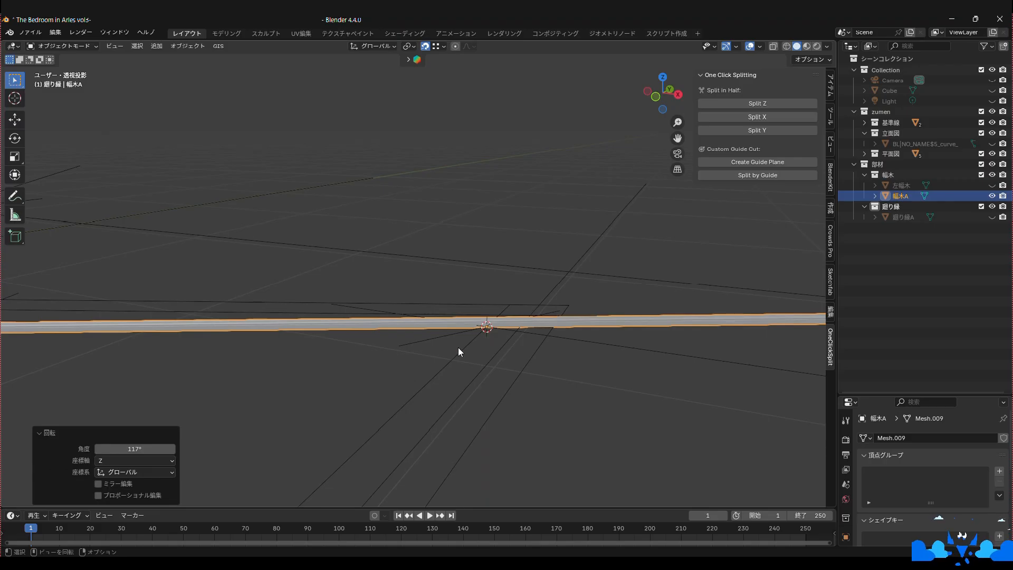
left_click(137, 448)
key("BackSpace")
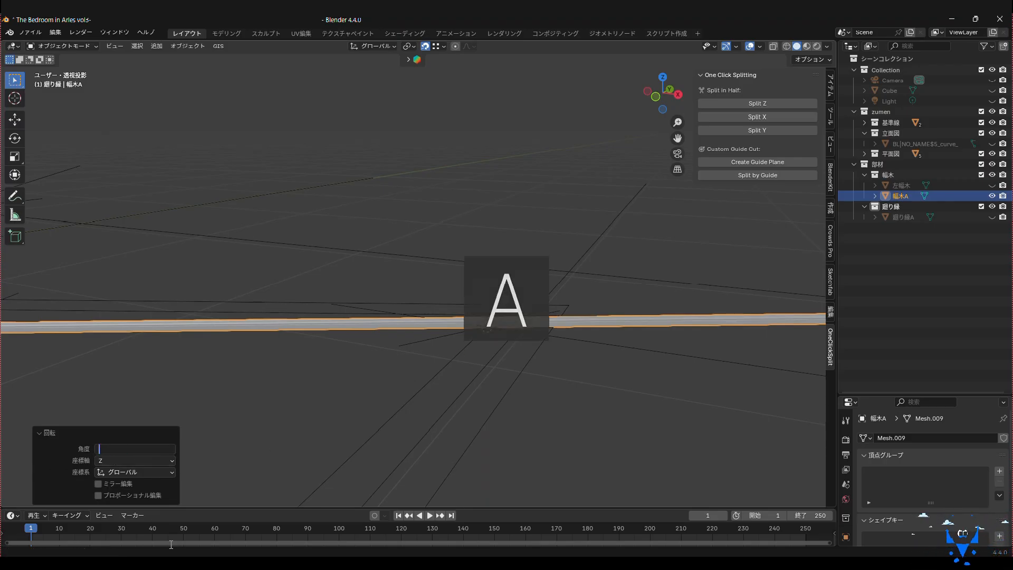
type("11")
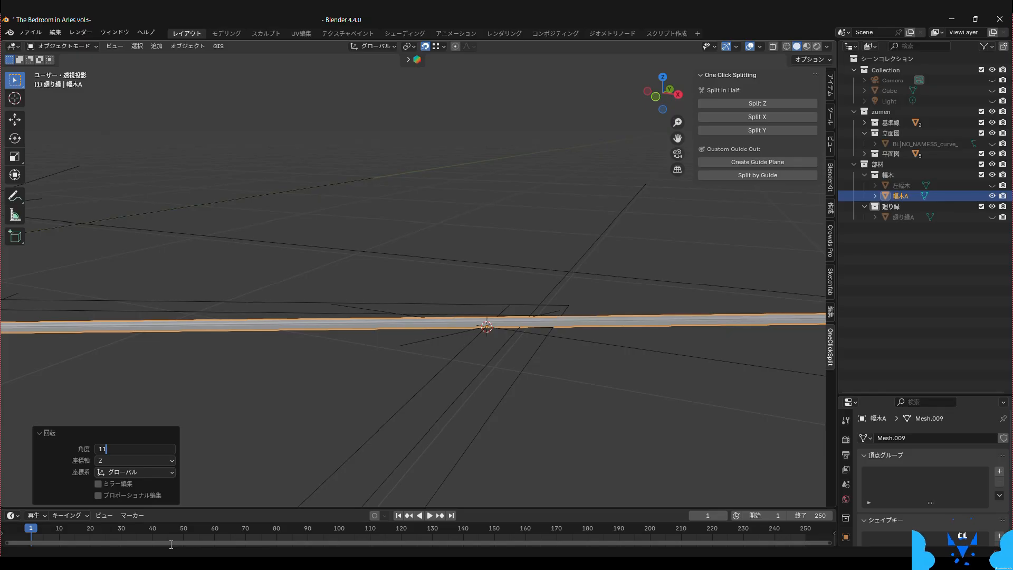
type("2.83")
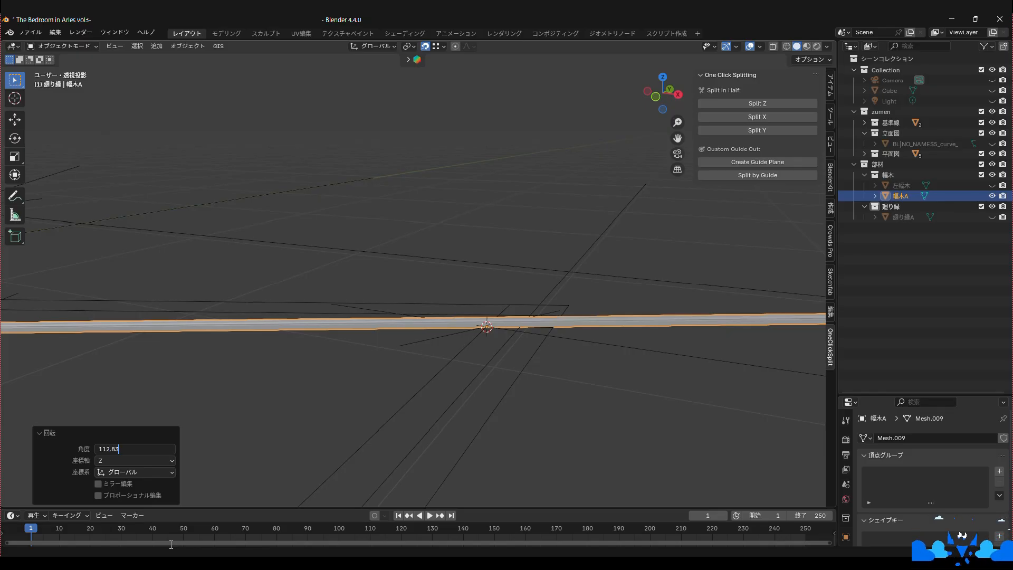
type("3657")
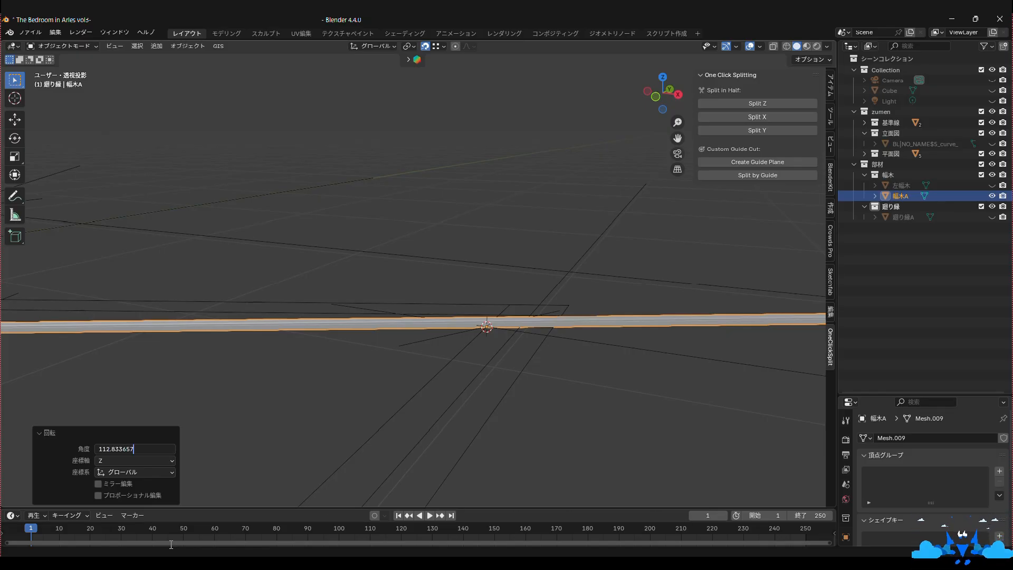
key("Return")
- Save an incremental version of the file and create a One Click Splitting guide plane at the 3D cursor for the rotated 幅木A
middle_click_drag(369, 343, 374, 218)
key("ctrl+alt+s")
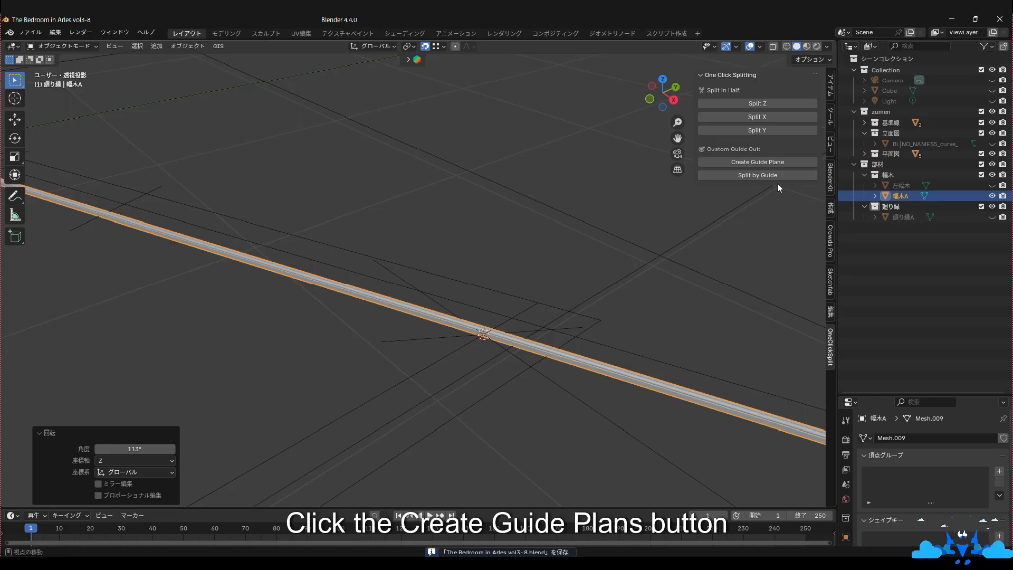
left_click(754, 163)
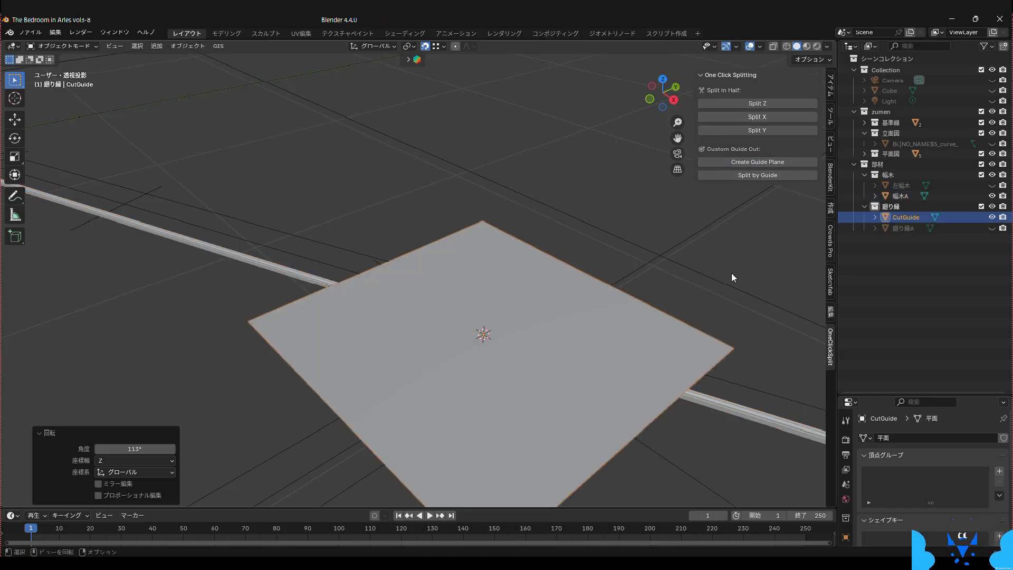
- Rotate the new CutGuide plane 90° about the global Y axis to stand it upright across the back-wall baseboard
left_click(502, 286)
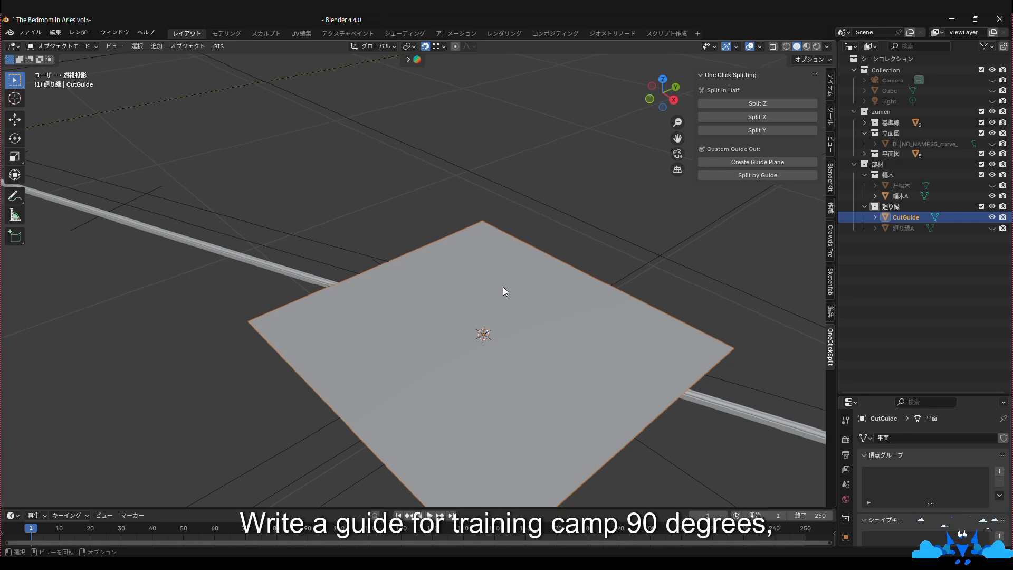
key("r")
key("y")
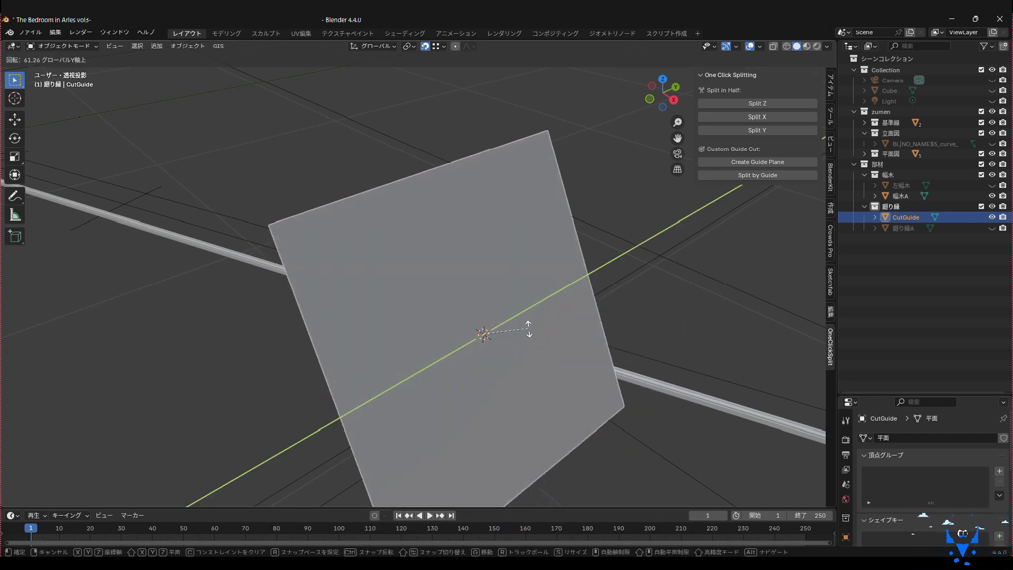
type("9")
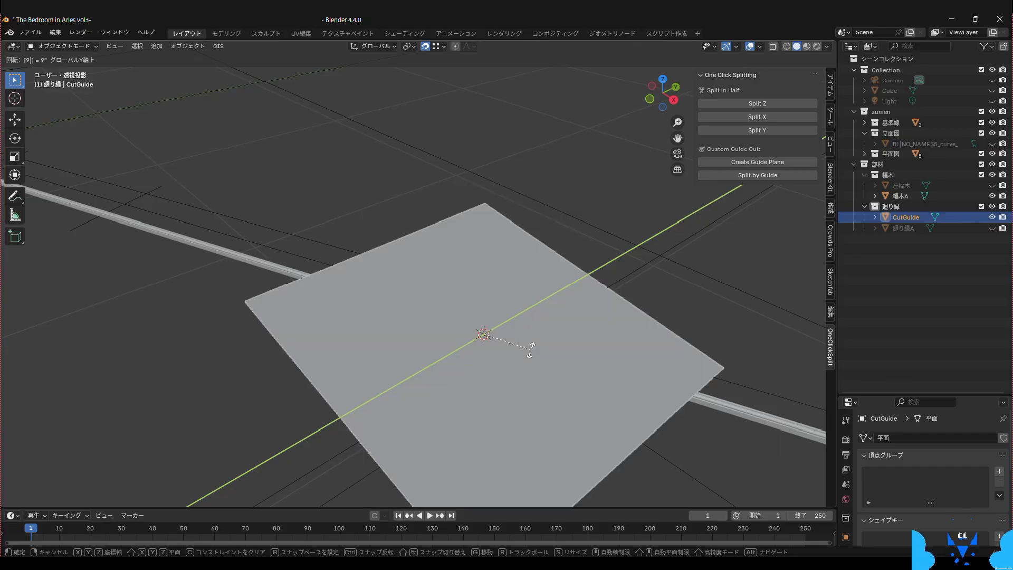
type("0")
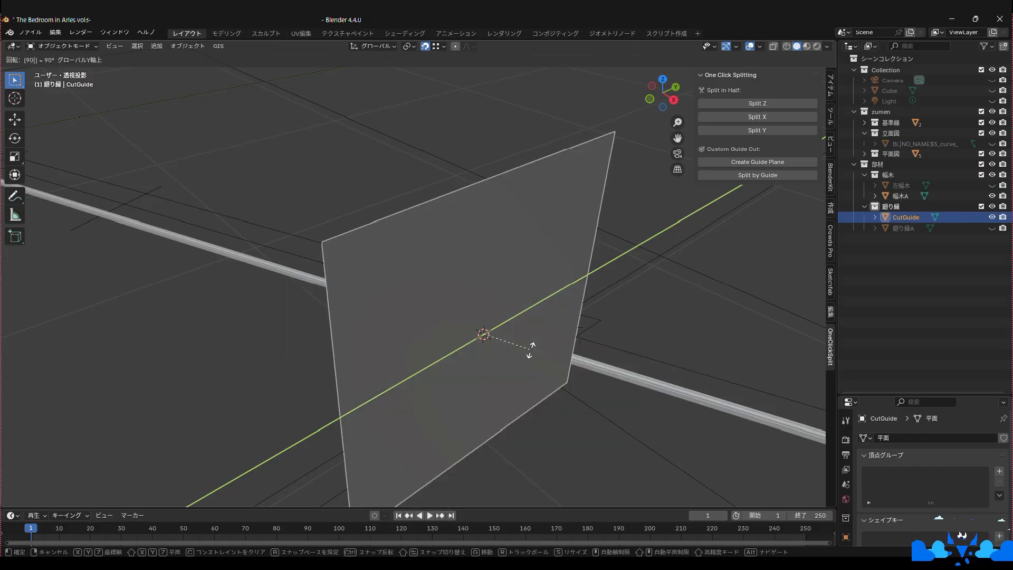
key("Return")
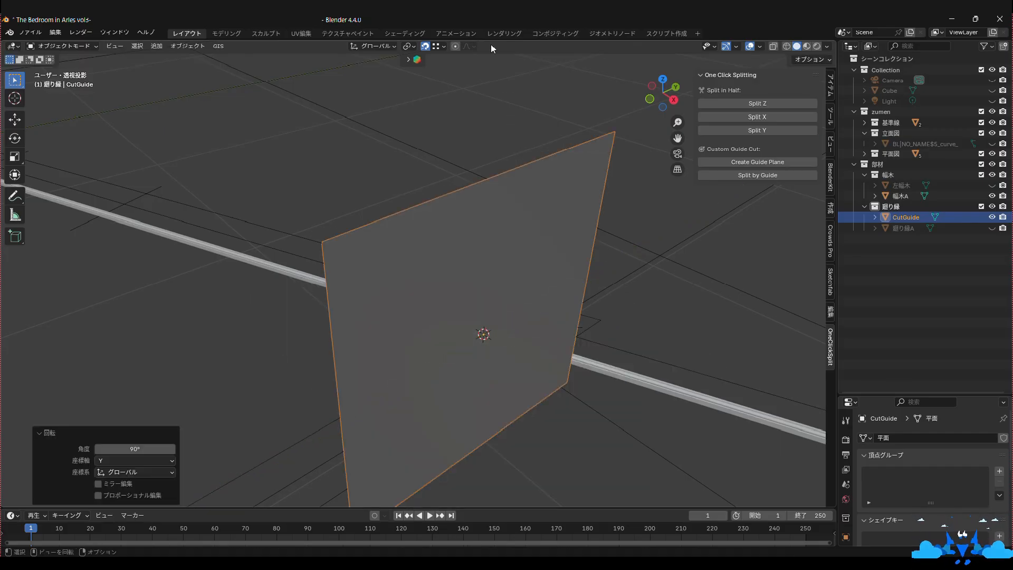
left_click(664, 78)
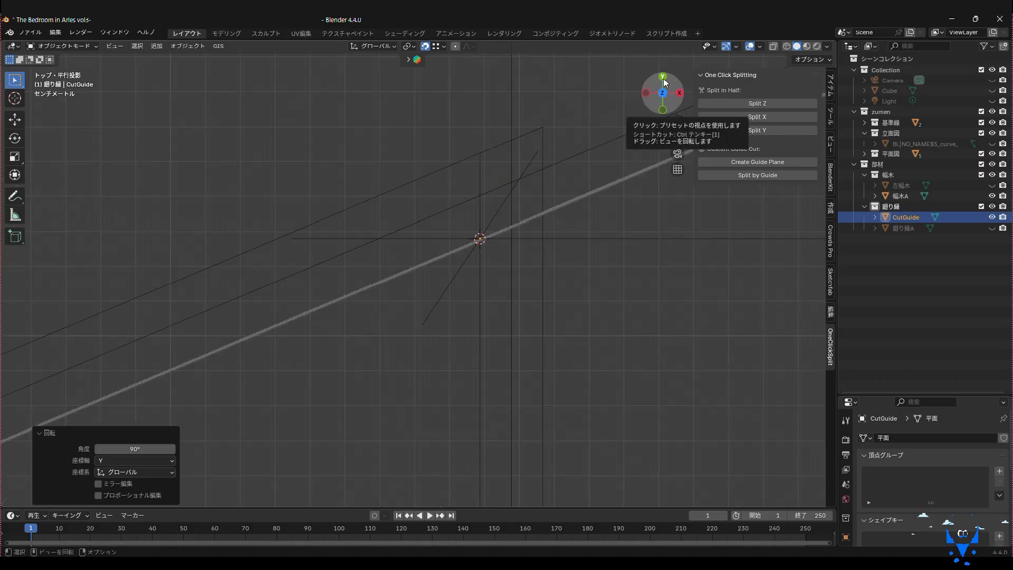
left_click_drag(664, 79, 472, 265)
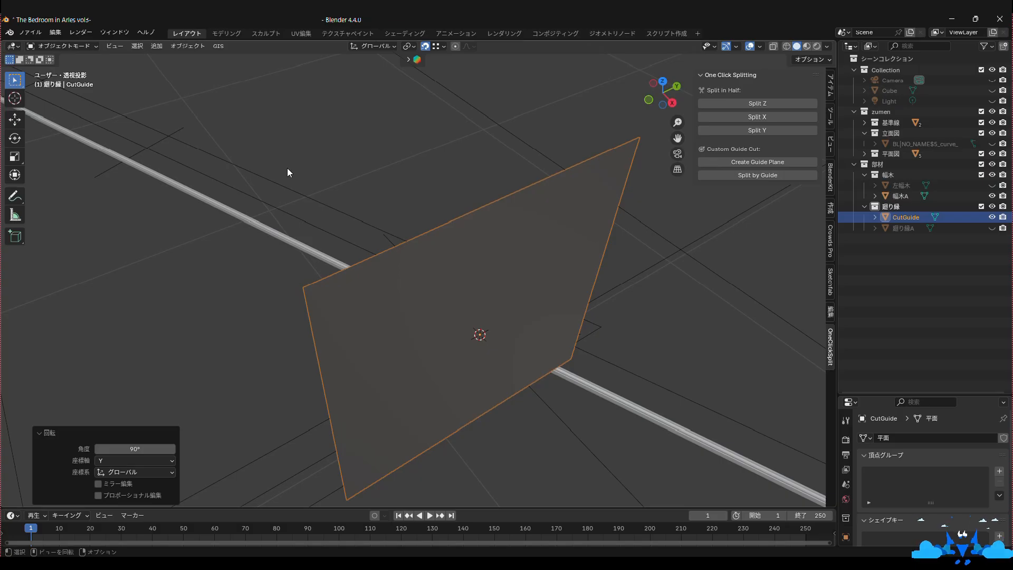
- Try to split the back-wall baseboard 幅木A along the upright CutGuide plane
left_click(259, 221)
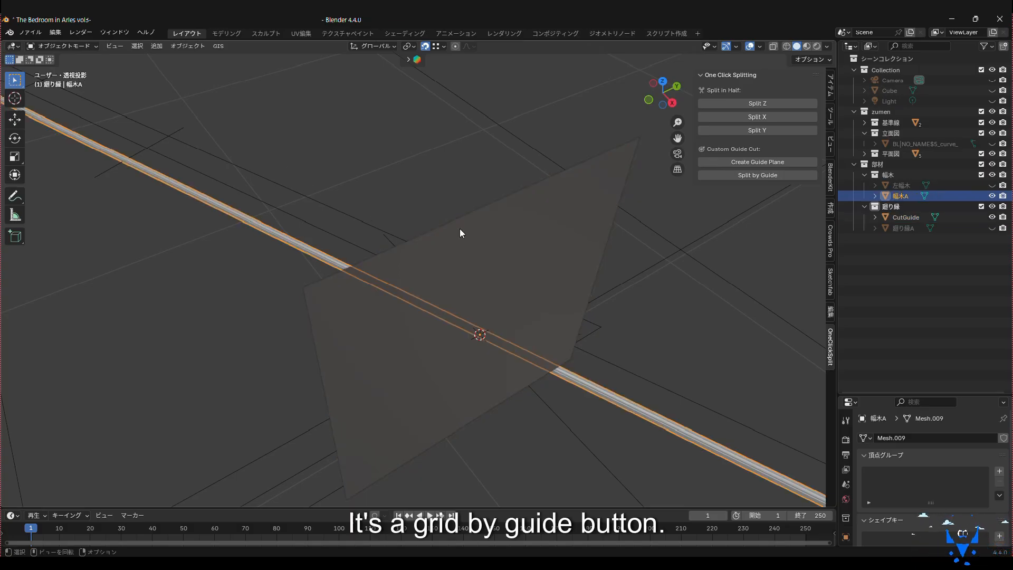
left_click(759, 178)
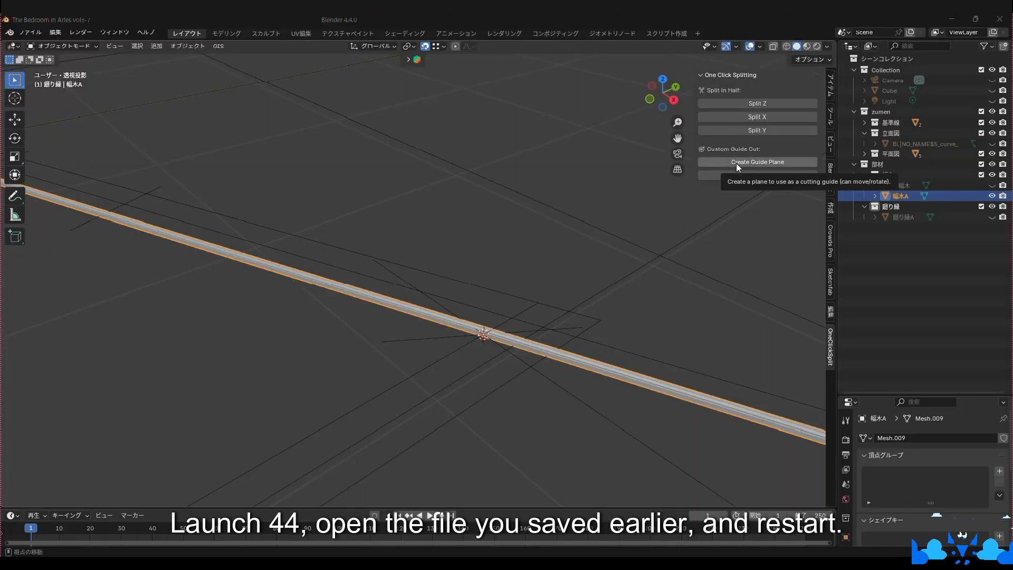
- Create a One Click Splitting guide plane at the 3D cursor on 幅木A and rotate it -90° about the global Y axis
left_click(736, 163)
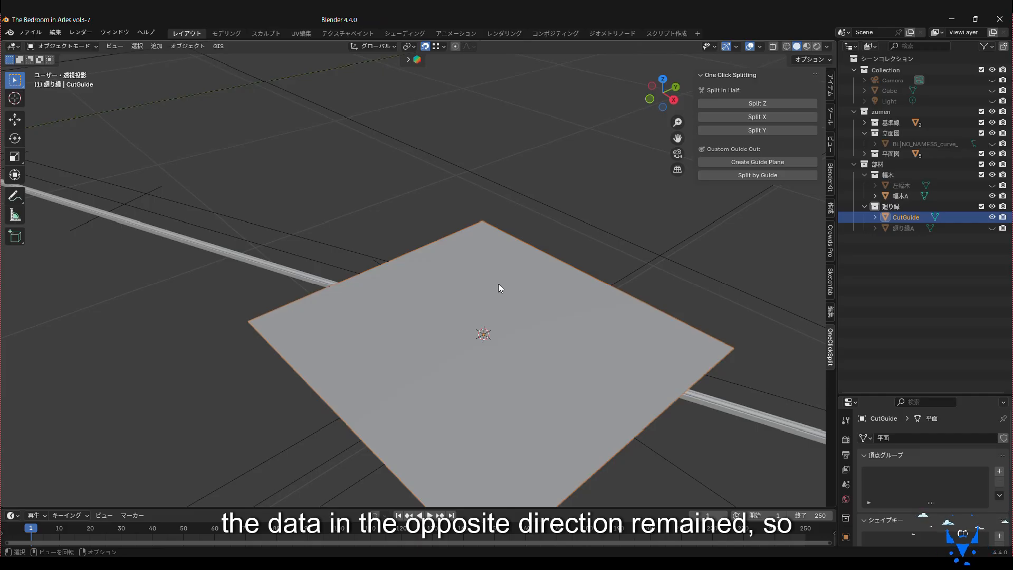
key("r")
key("y")
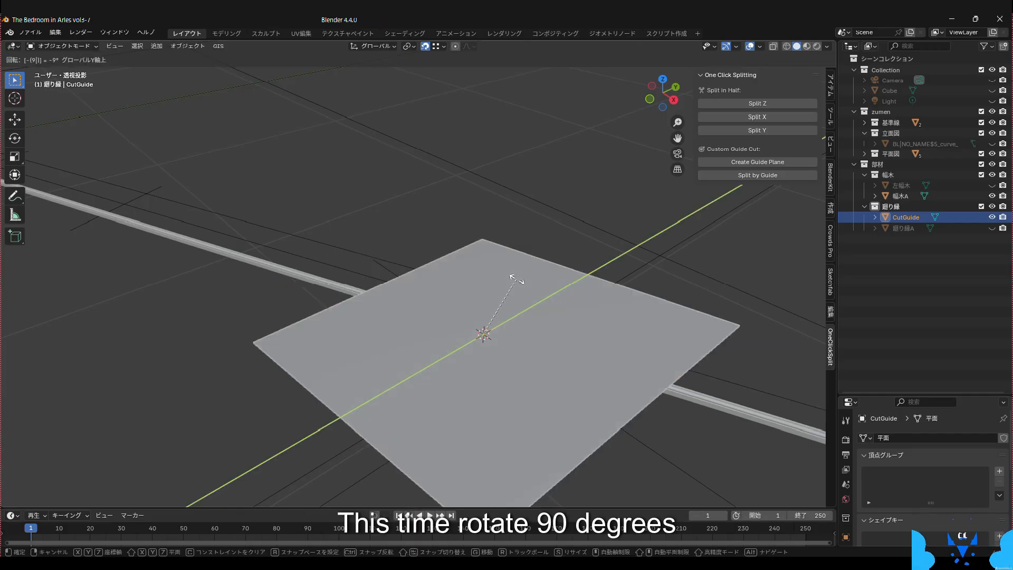
type("-90")
key("Return")
- Split the baseboard 幅木A along the guide plane and save the file
left_click(745, 176)
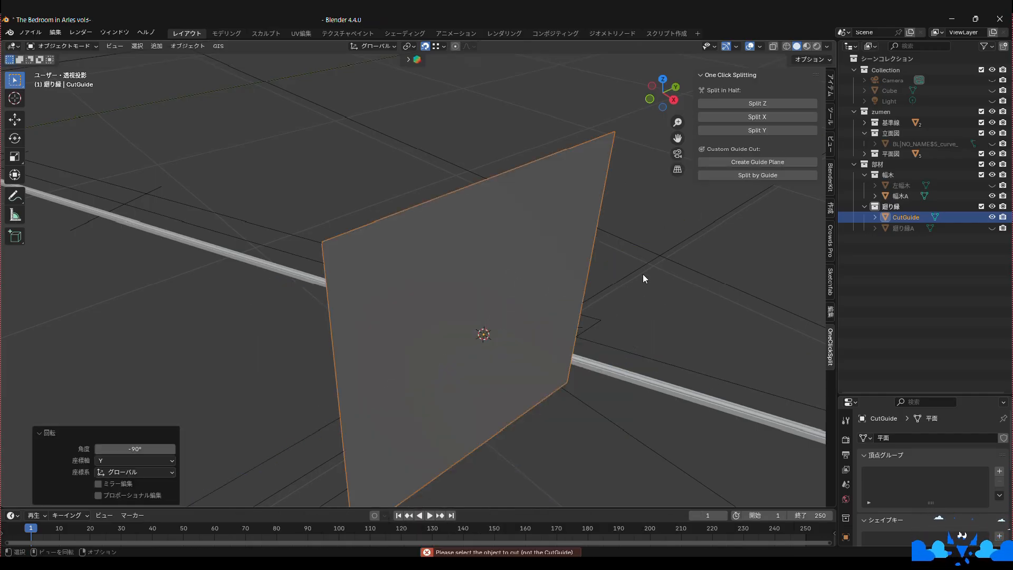
left_click(604, 369)
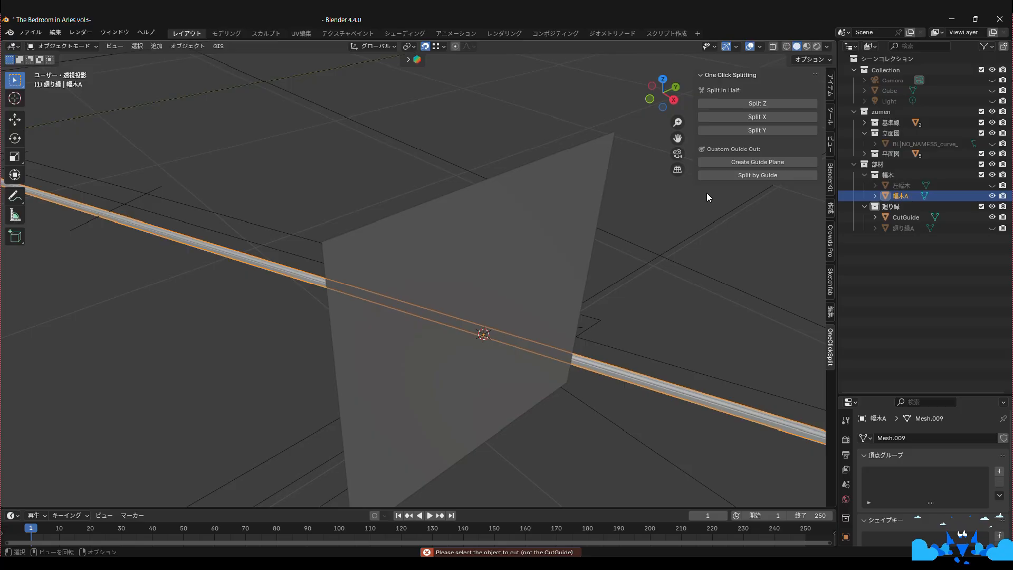
left_click(754, 176)
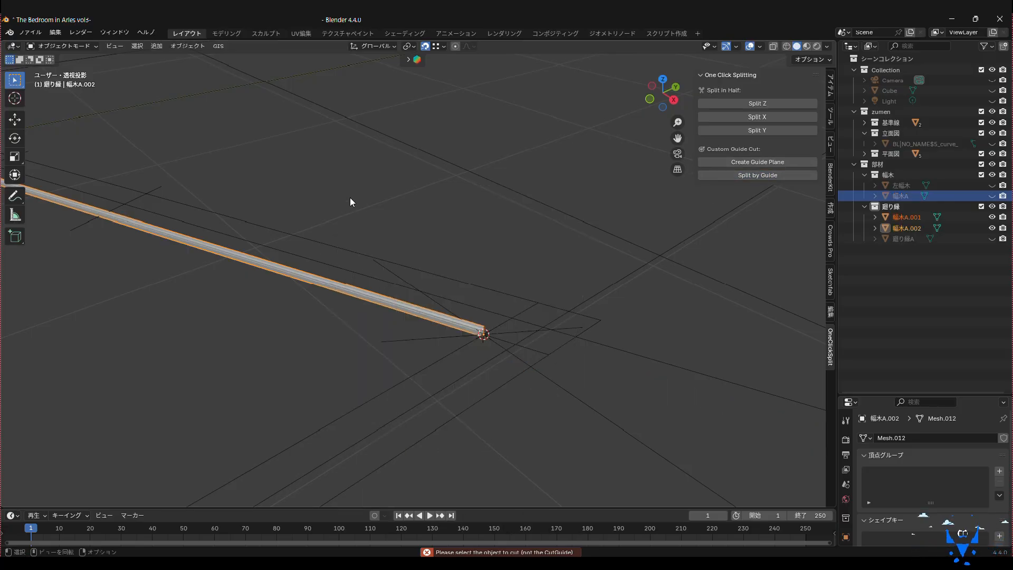
key("ctrl+s")
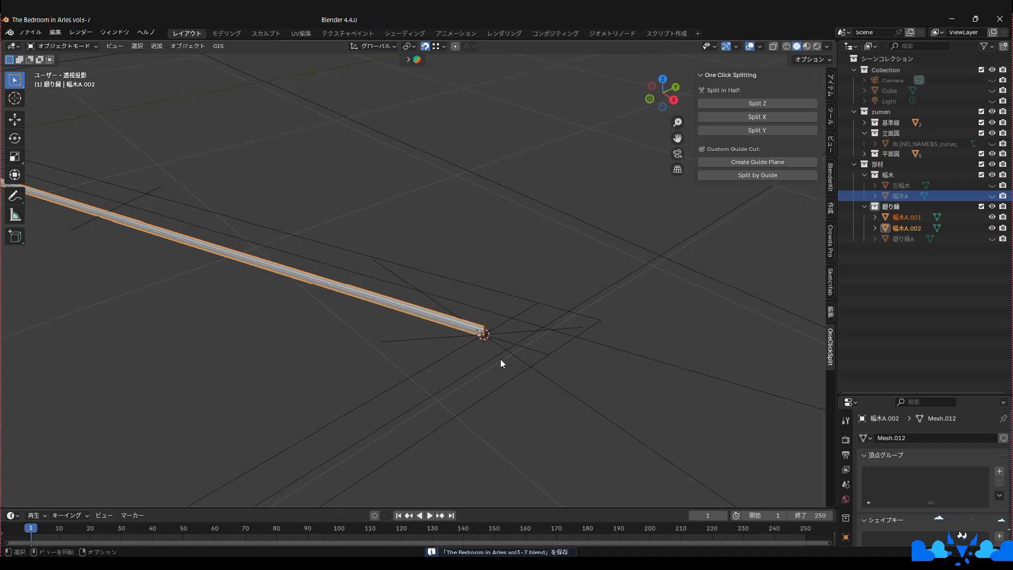
- Move the cut pieces 幅木A.001 and 幅木A.002 into the 幅木 collection and hide them
scroll(500, 359, "up", 7)
middle_click_drag(582, 419, 500, 328, "shift")
scroll(248, 194, "down", 6)
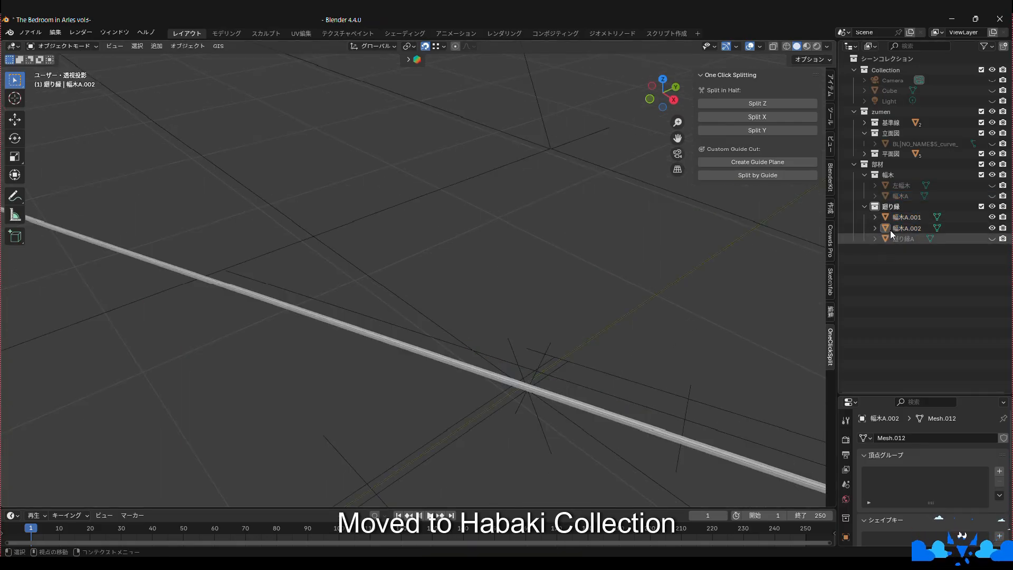
left_click(892, 228)
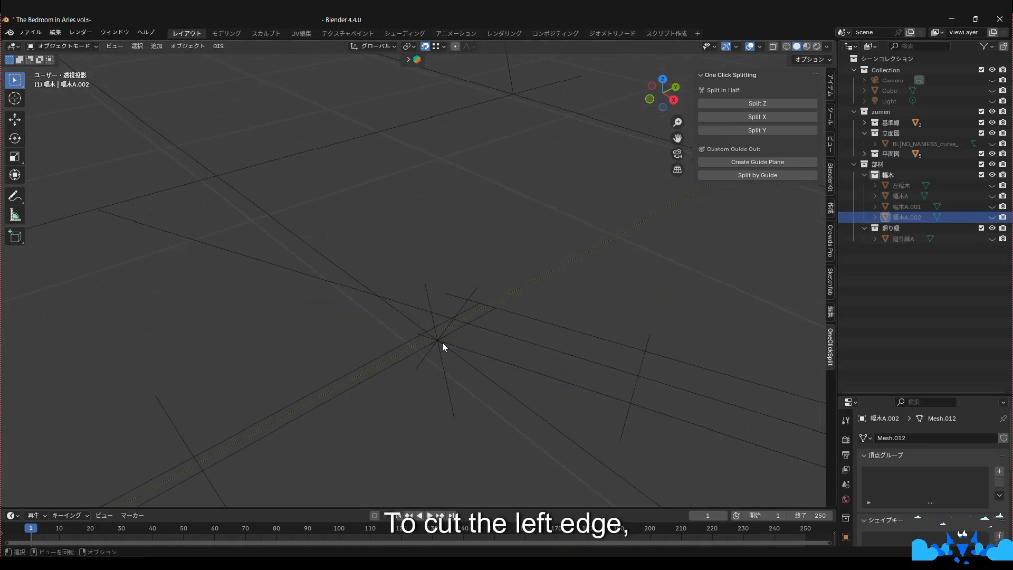
- Edit the floor plan mesh to create a vertex where its two wall edges cross at the corner
left_click(442, 343)
scroll(438, 348, "up", 2)
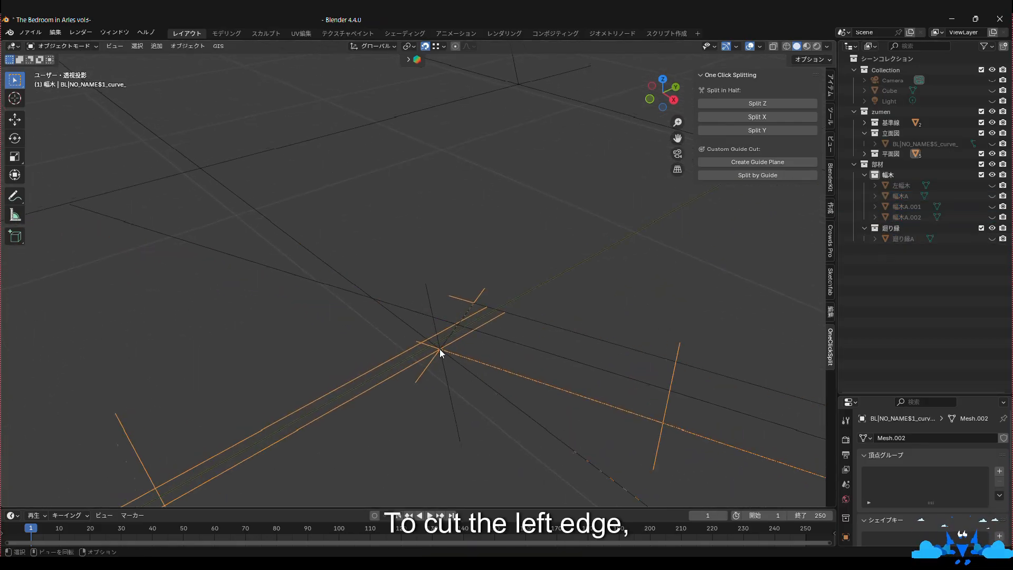
left_click(58, 46)
left_click(51, 70)
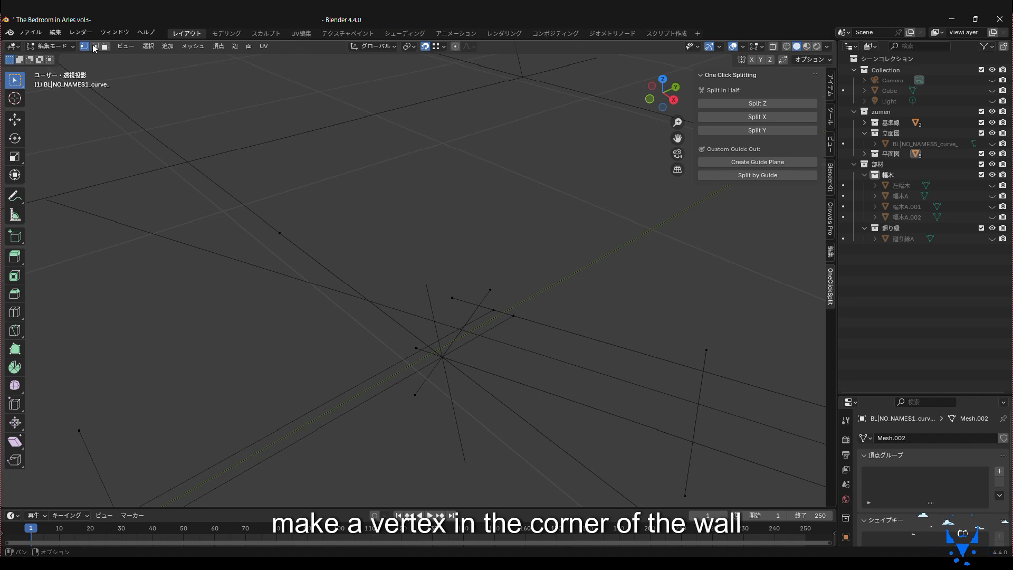
key("2")
left_click(426, 364)
left_click(452, 364, "shift")
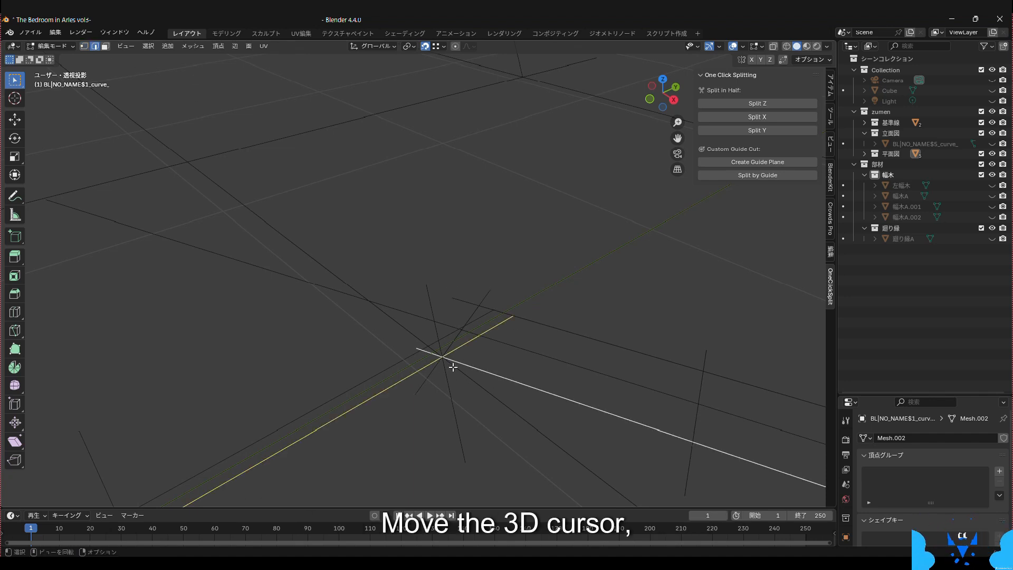
right_click(446, 372)
mouse_move(416, 212)
left_click(500, 234)
- Snap the 3D cursor to the new wall-corner vertex of the floor plan and save the file
key("1")
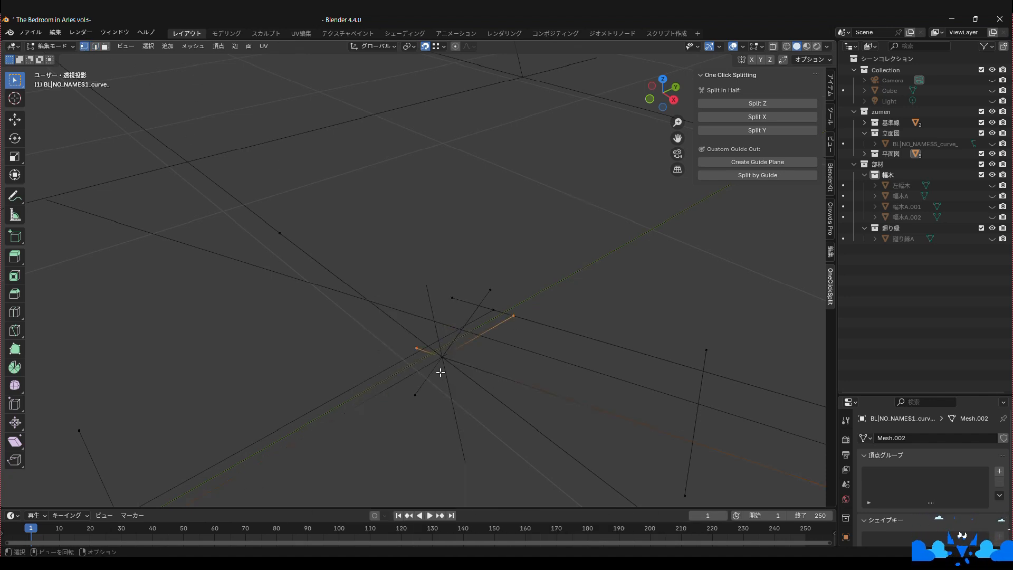
left_click(436, 367)
key("shift+s")
left_click(437, 428)
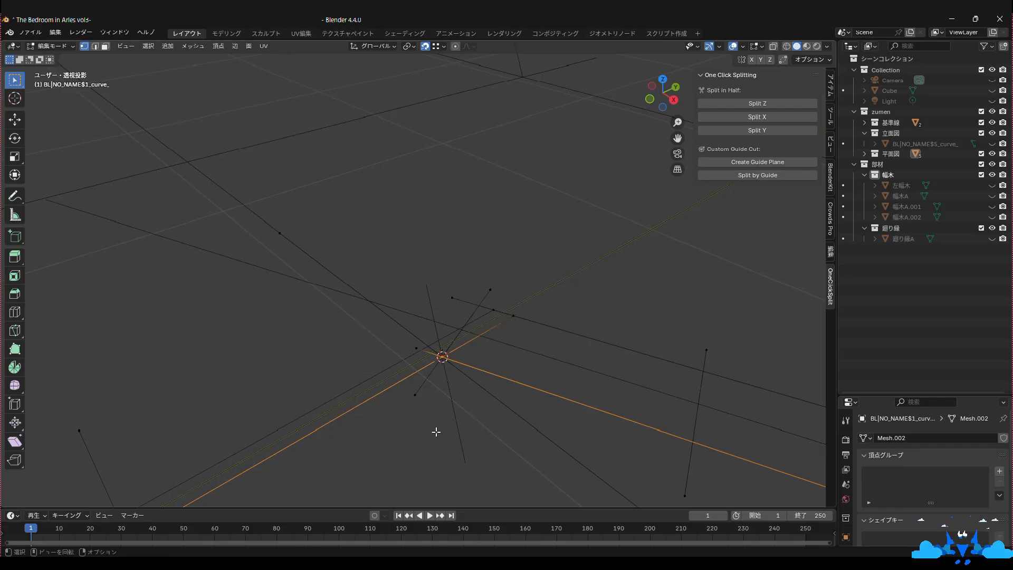
left_click(378, 211)
key("ctrl+s")
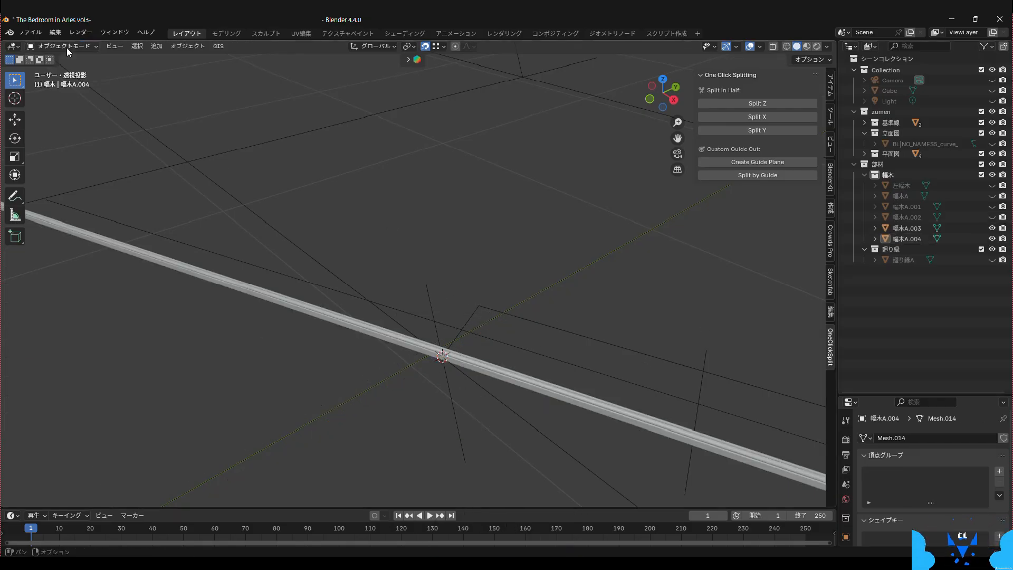
- Create a One Click Splitting guide plane at the wall corner and rotate it 90° about the global Y axis
left_click(736, 161)
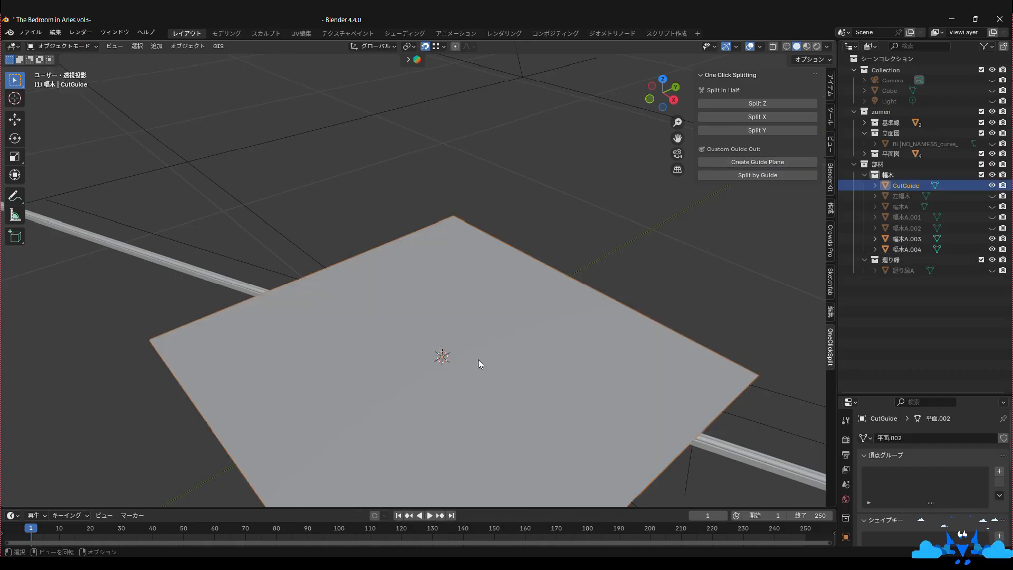
key("r")
type("y")
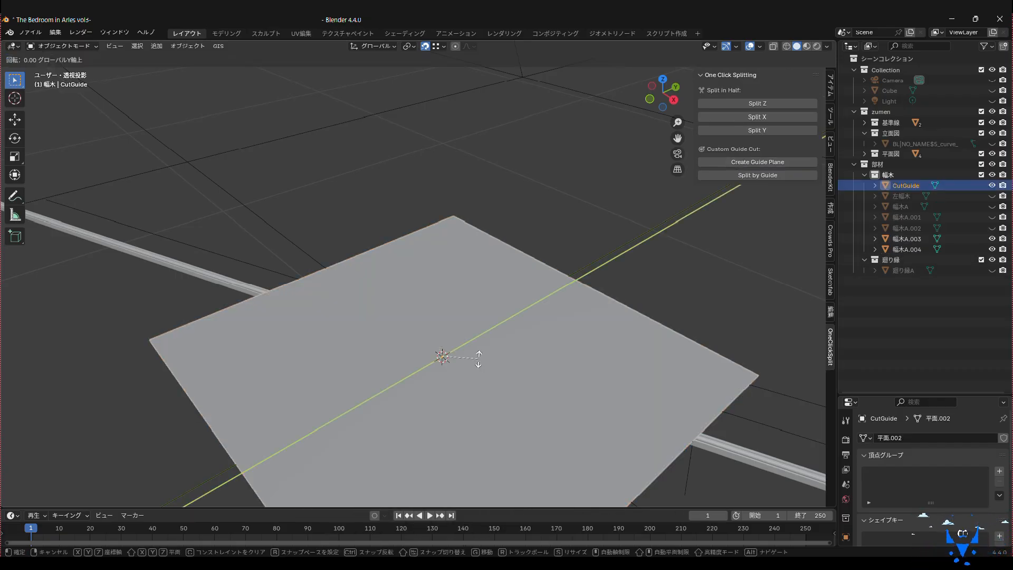
type("90")
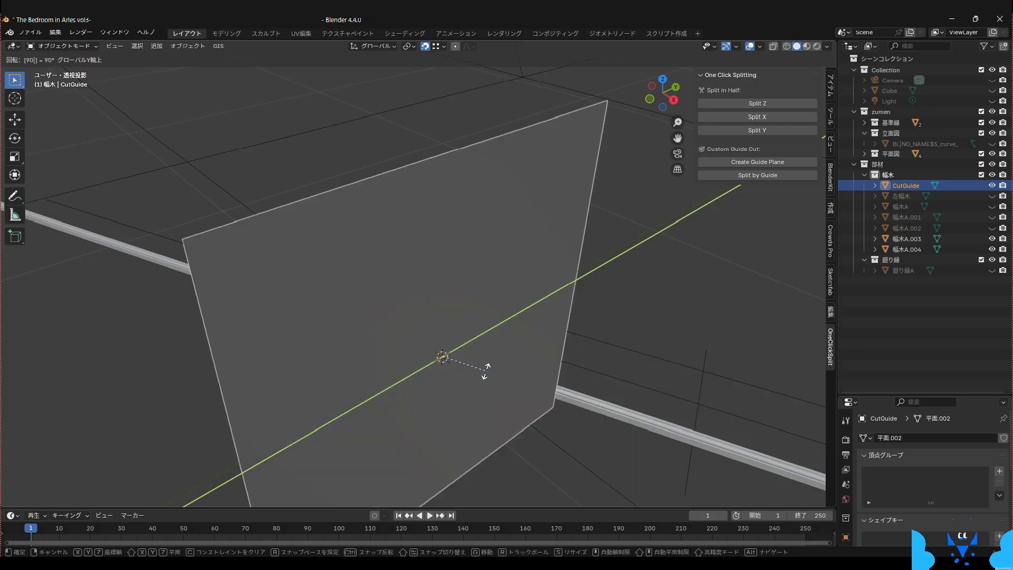
key("Return")
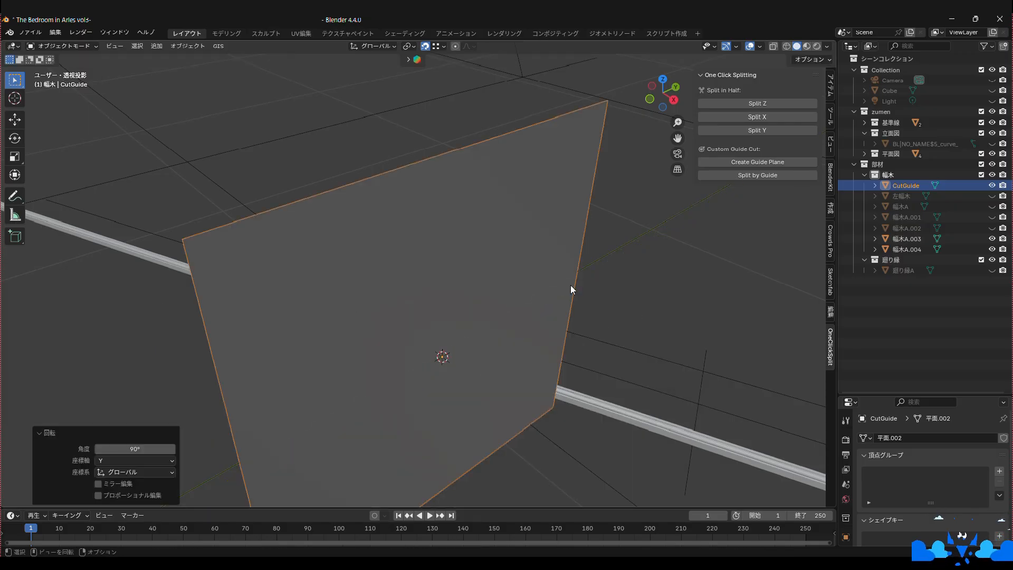
- Split the baseboard 幅木A.004 along the corner guide plane and save the file
left_click(657, 299)
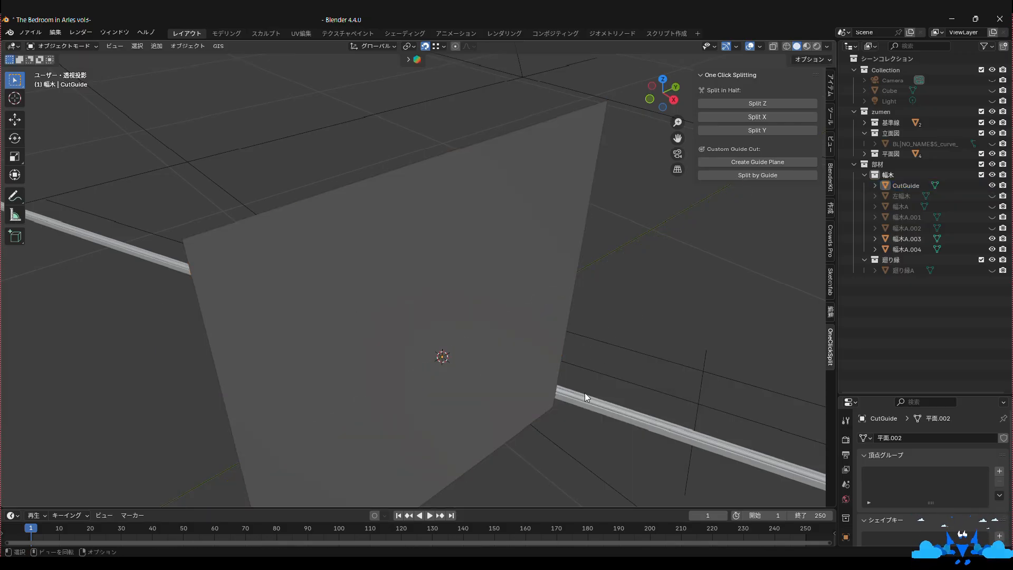
left_click(578, 401)
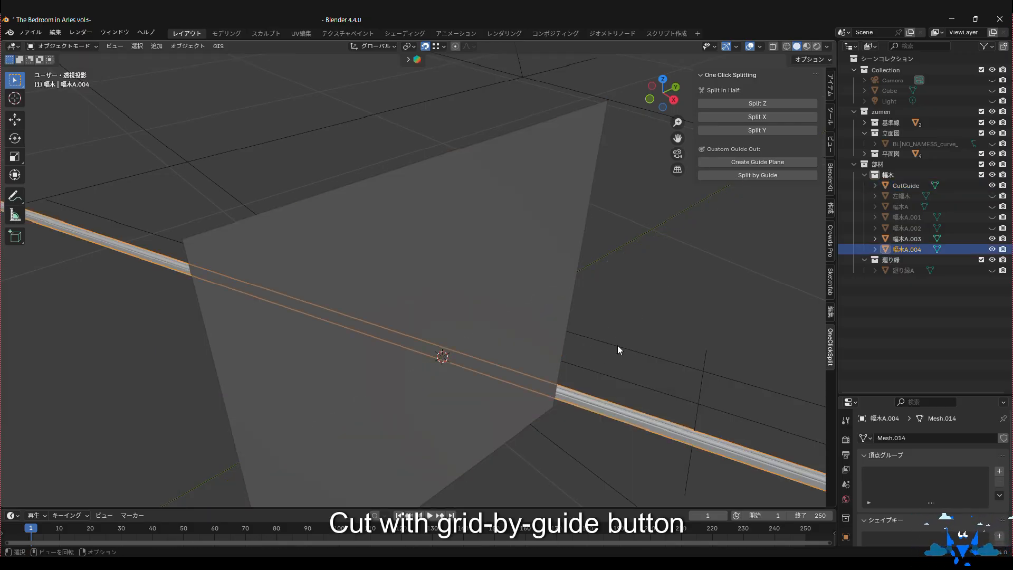
left_click(731, 174)
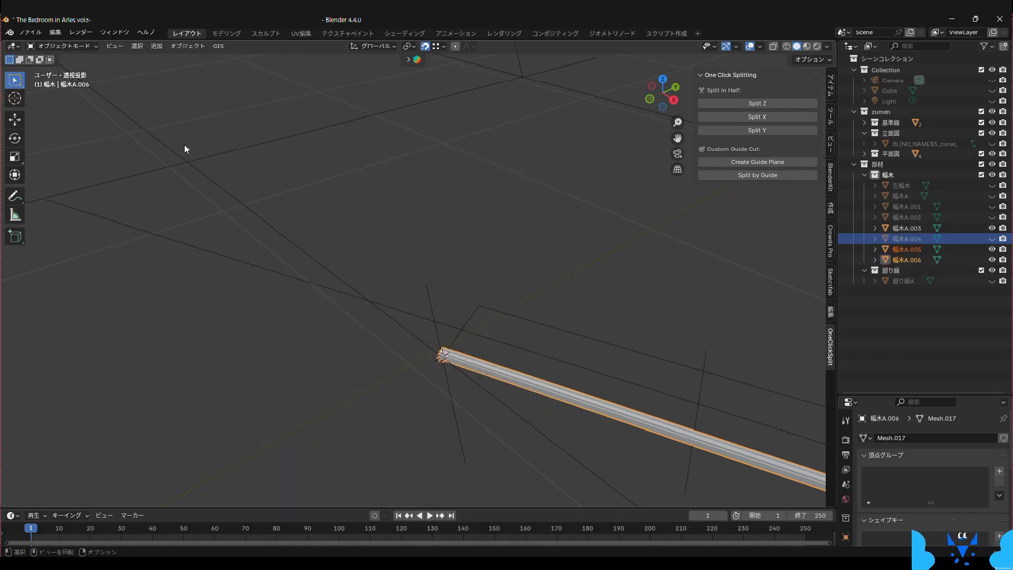
key("ctrl+s")
- Open the cut baseboard 幅木A.006 in Edit Mode and focus on its open end at the wall corner
middle_click_drag(185, 152, 495, 371)
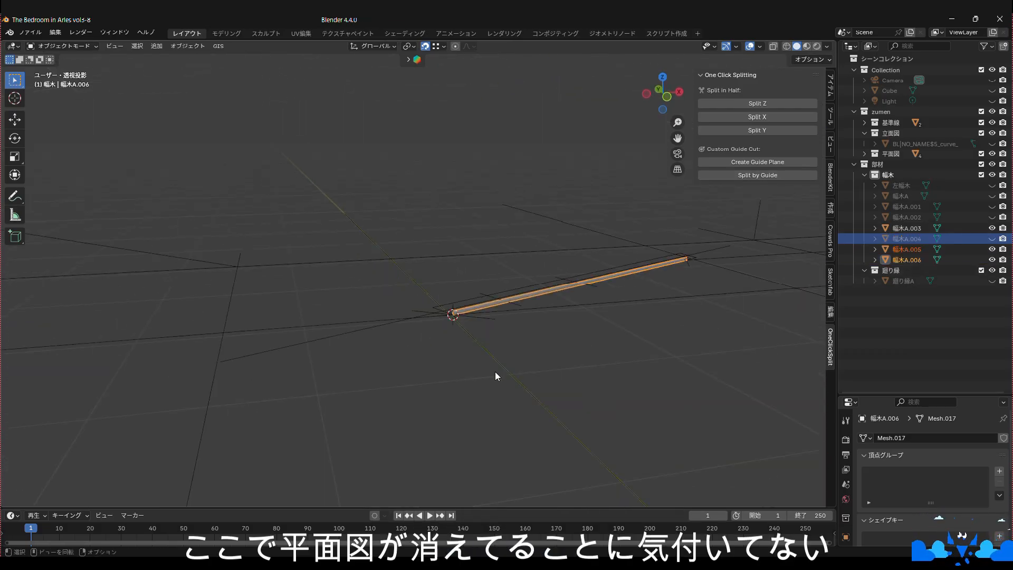
left_click(63, 46)
left_click(57, 69)
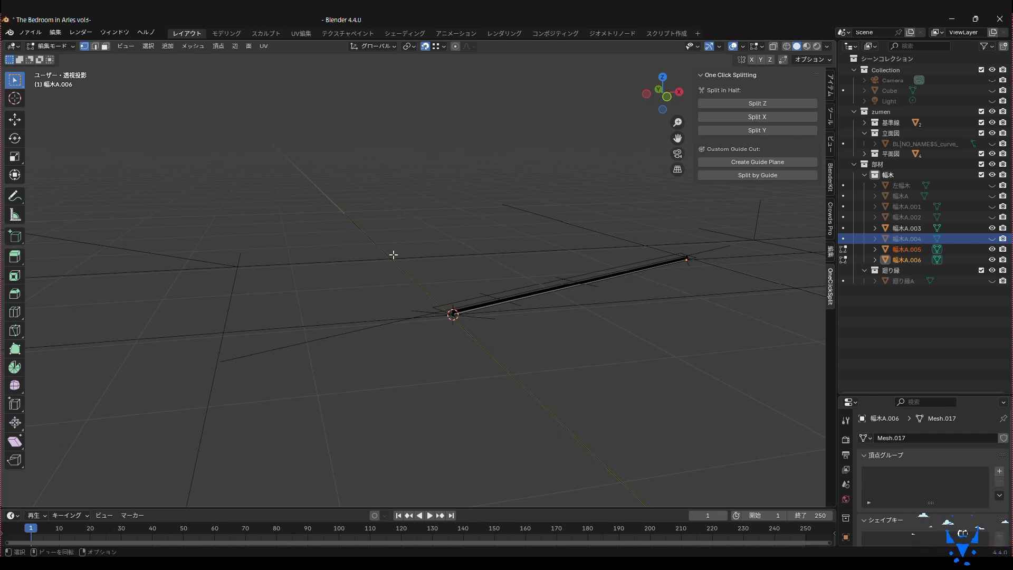
left_click_drag(405, 261, 505, 367)
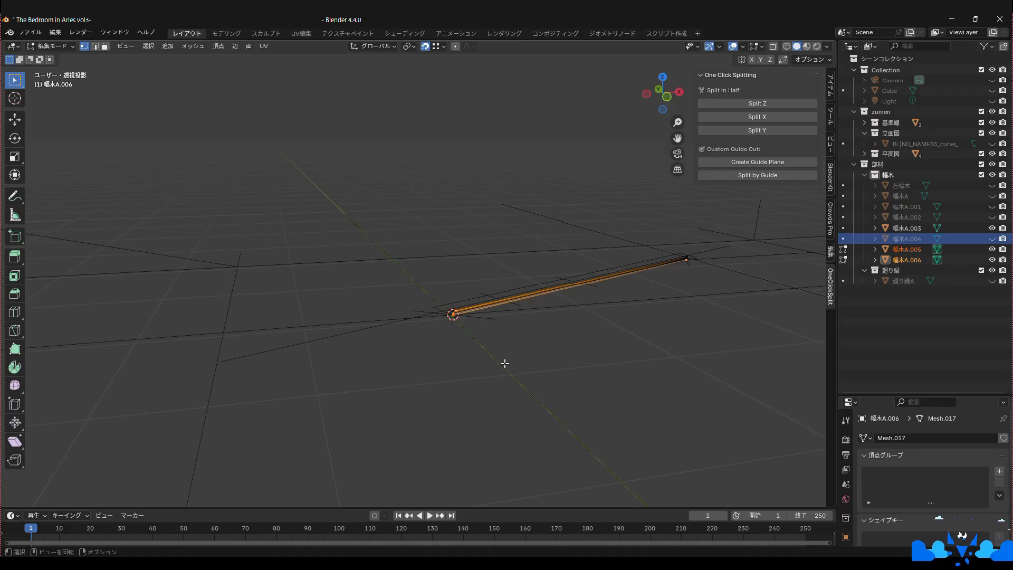
key("KP_Decimal")
middle_click_drag(505, 364, 476, 398)
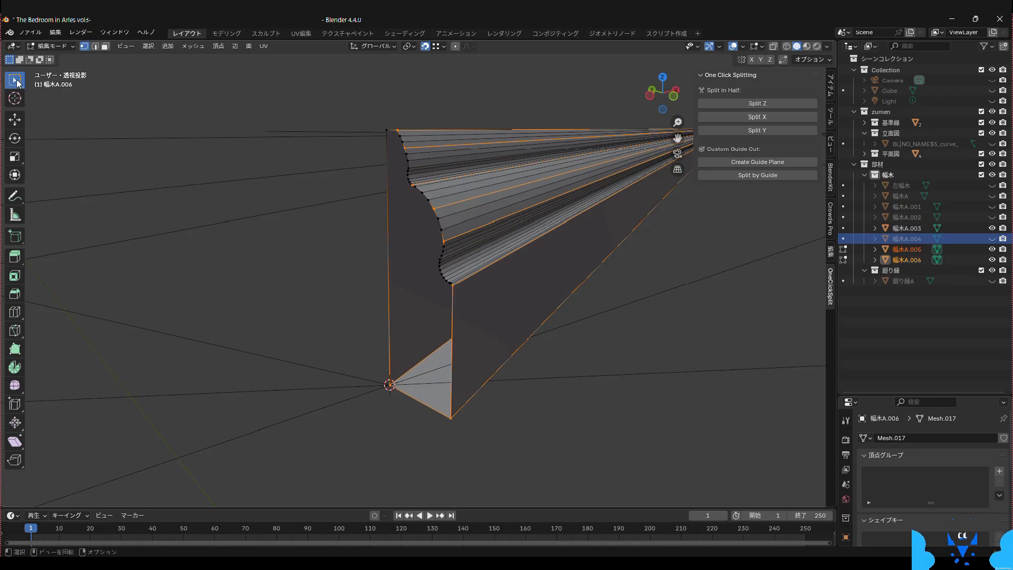
left_click(395, 194)
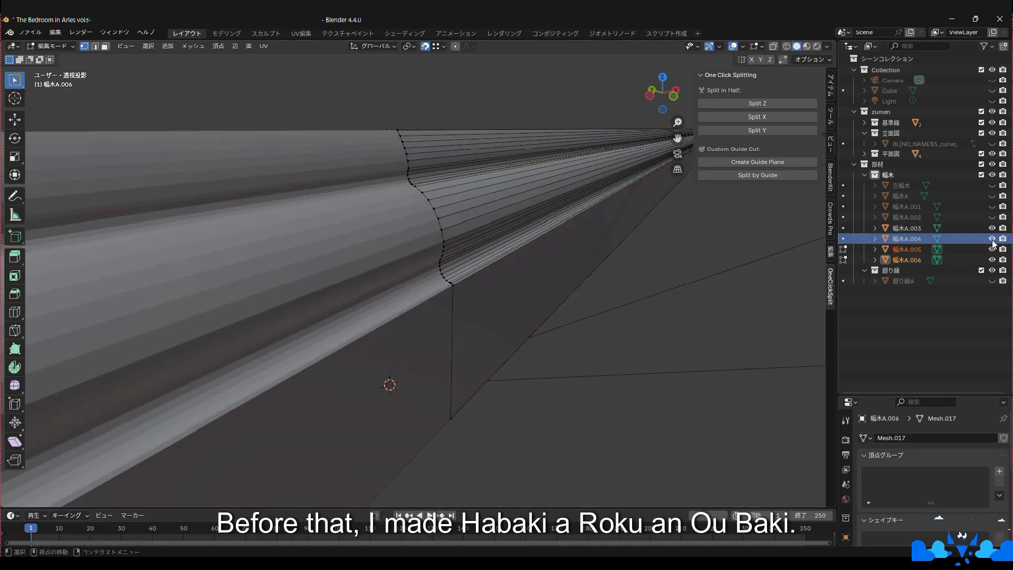
- With 幅木A.005 hidden, rename the cut piece 幅木A.006 to 奥幅木 and save the file
left_click(991, 260)
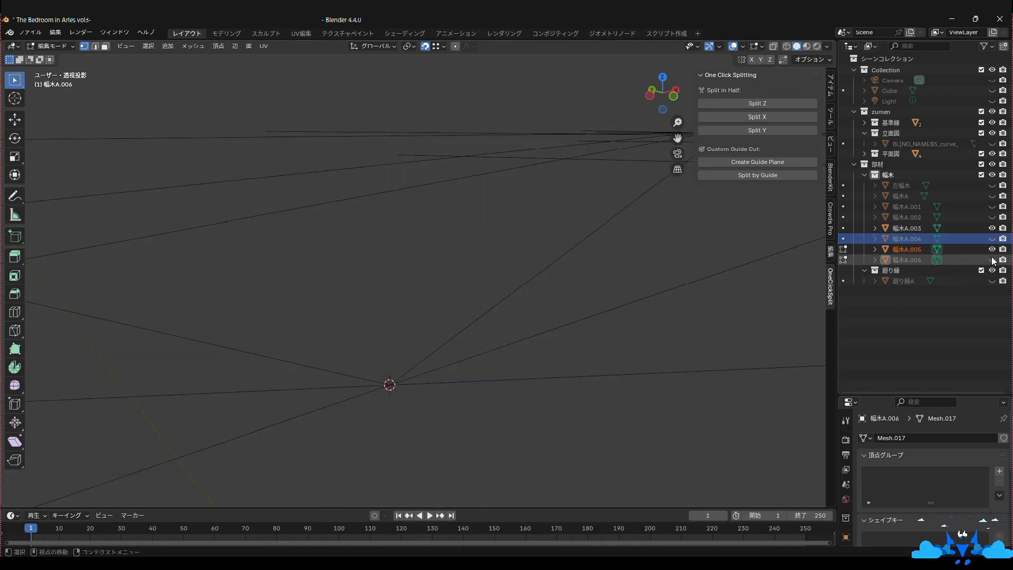
left_click(991, 260)
double_click(906, 257)
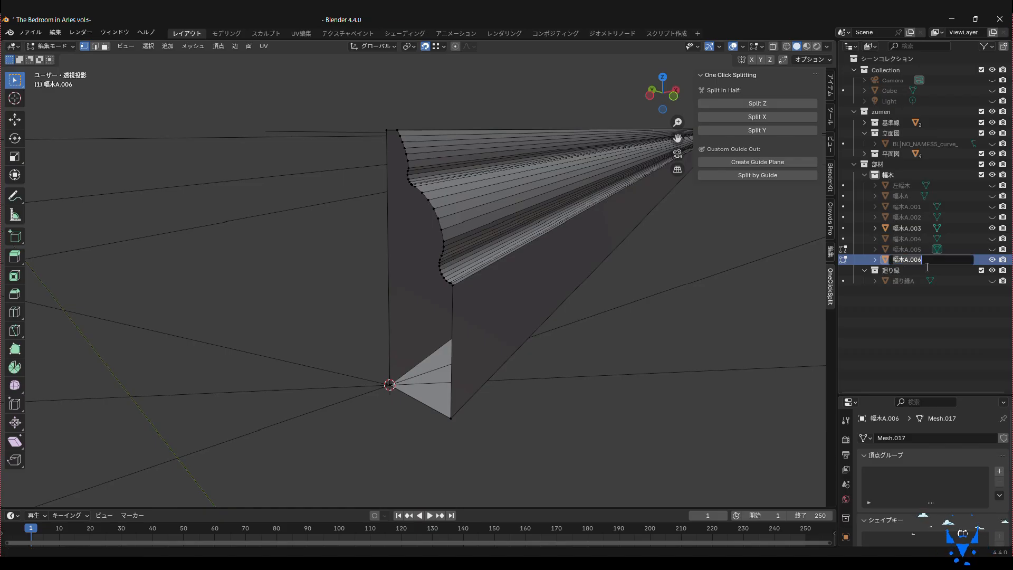
key("BackSpace")
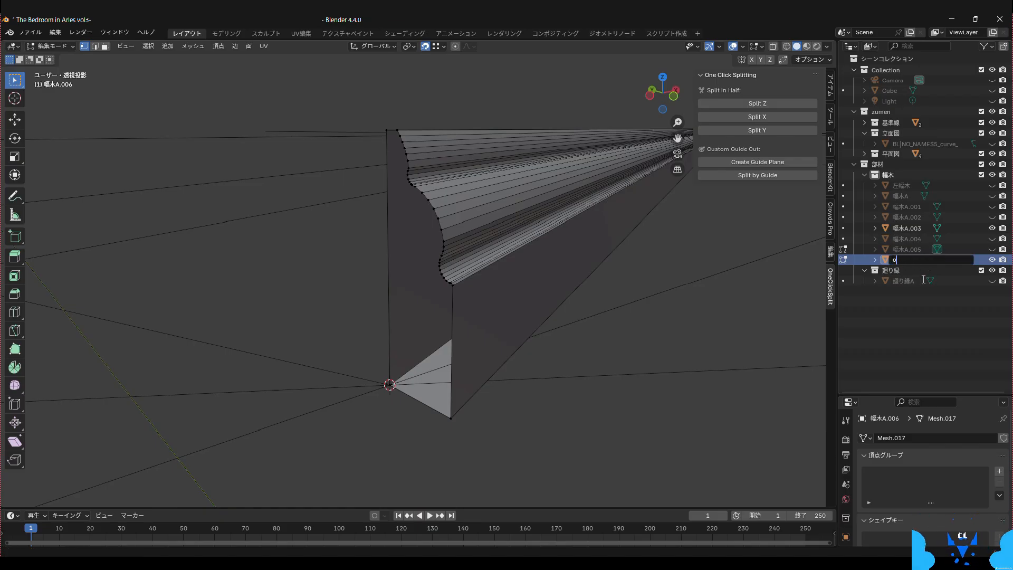
key("Zenkaku_Hankaku")
type("奥habag")
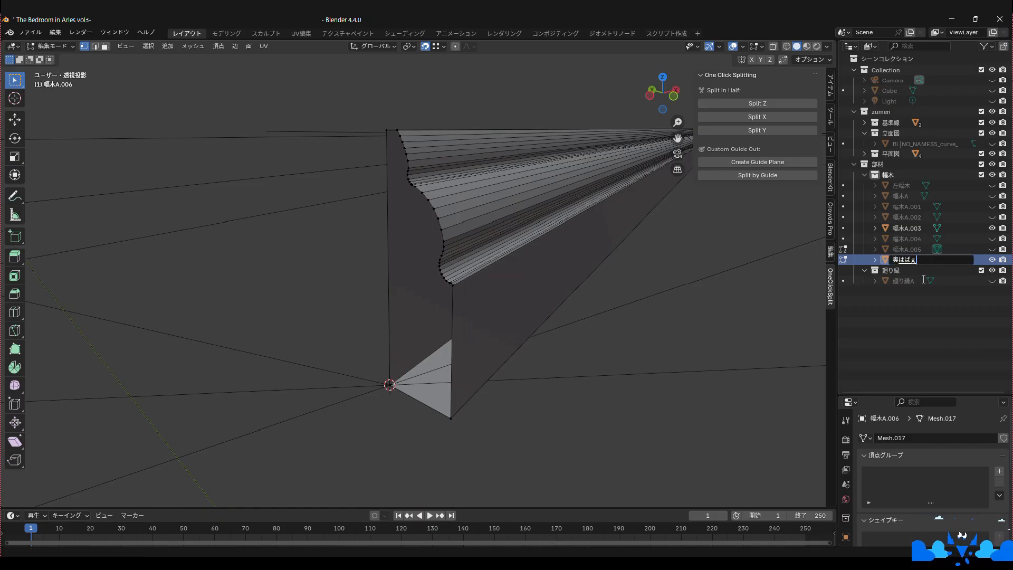
type("i")
key("space")
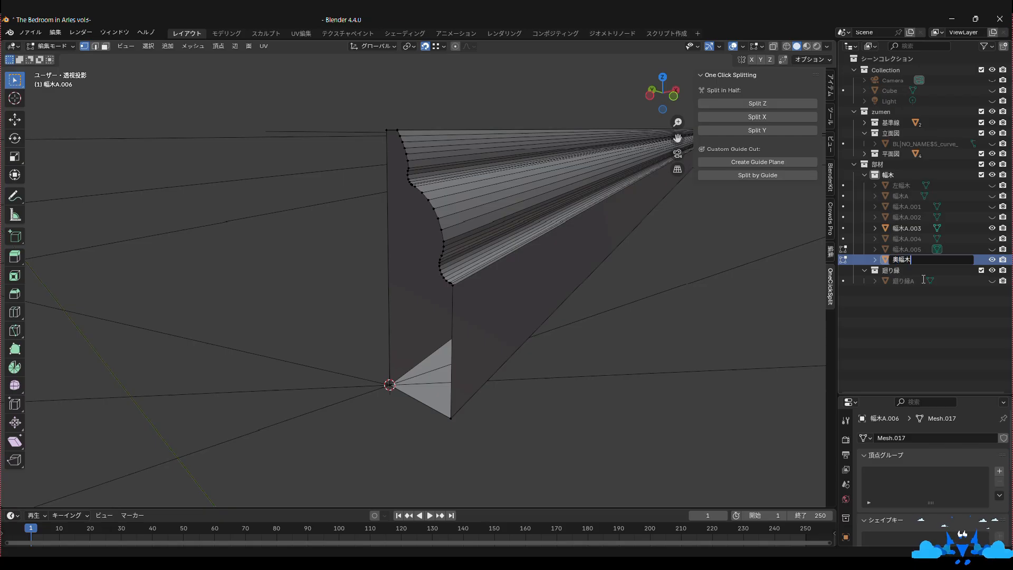
key("Return")
key("ctrl+s")
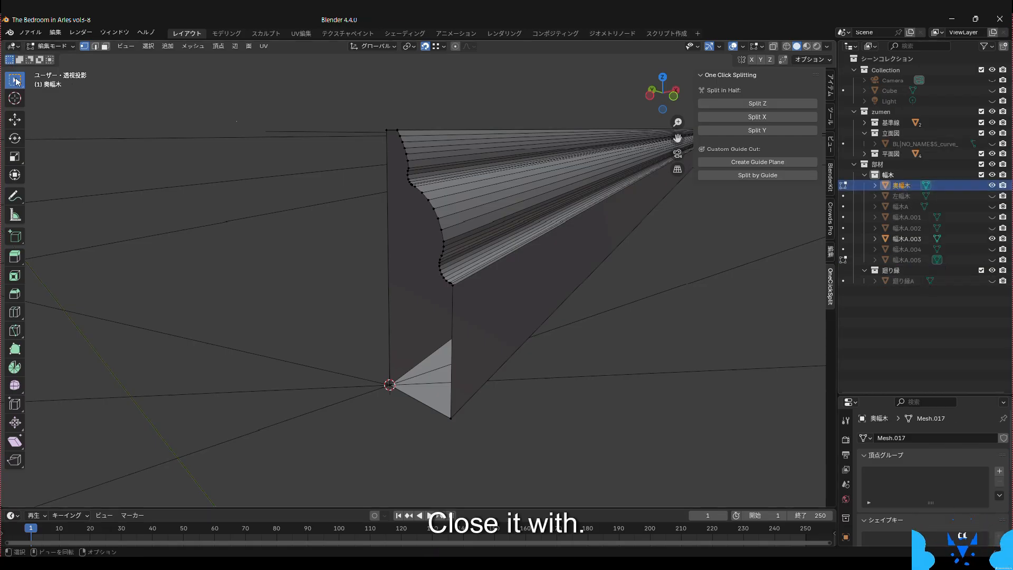
- Select the profile vertices at the open corner end of 奥幅木 and close them with a face
left_click_drag(357, 112, 477, 446)
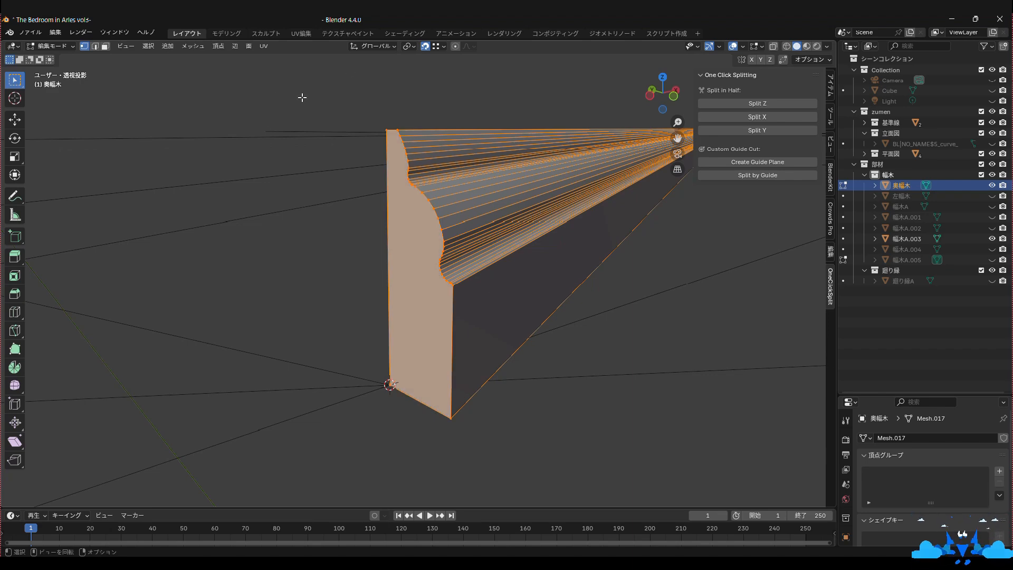
- Examine the opposite end of 奥幅木 in Object Mode and Edit Mode to check whether it is closed
left_click(56, 46)
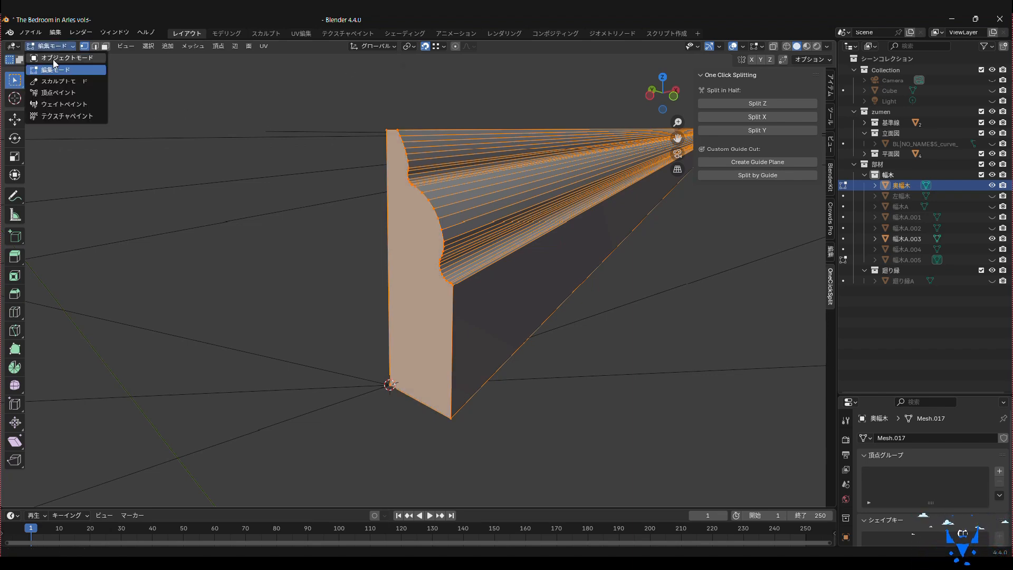
left_click(53, 59)
scroll(545, 224, "down", 15)
middle_click_drag(545, 224, 602, 235)
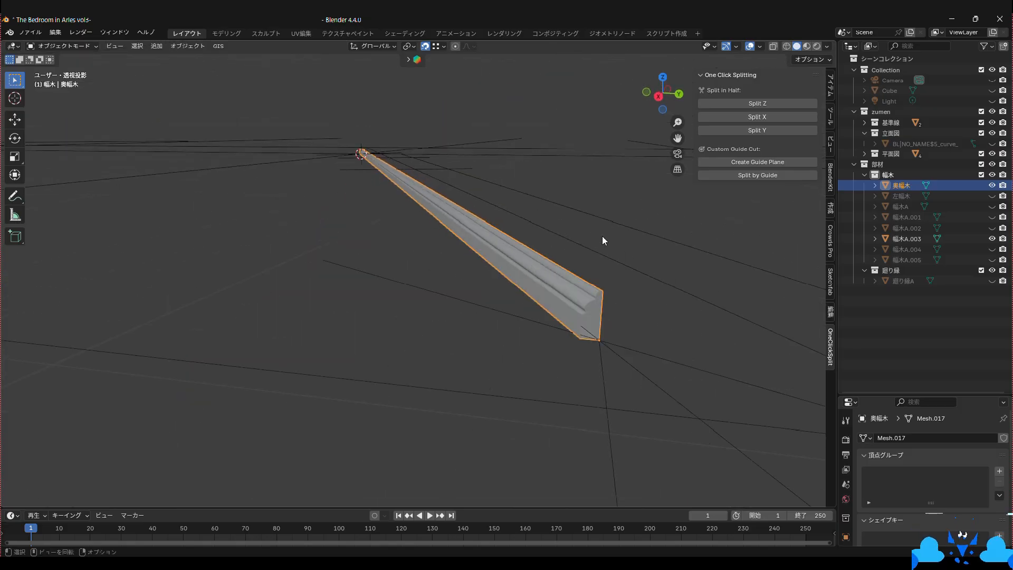
left_click(64, 46)
left_click(60, 68)
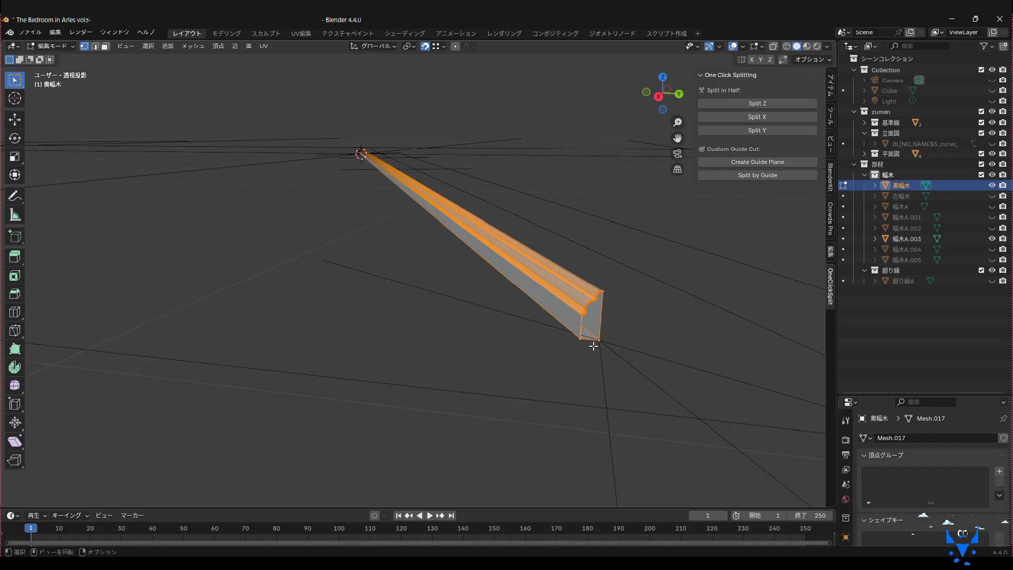
left_click(594, 345, "shift")
scroll(393, 263, "down", 5)
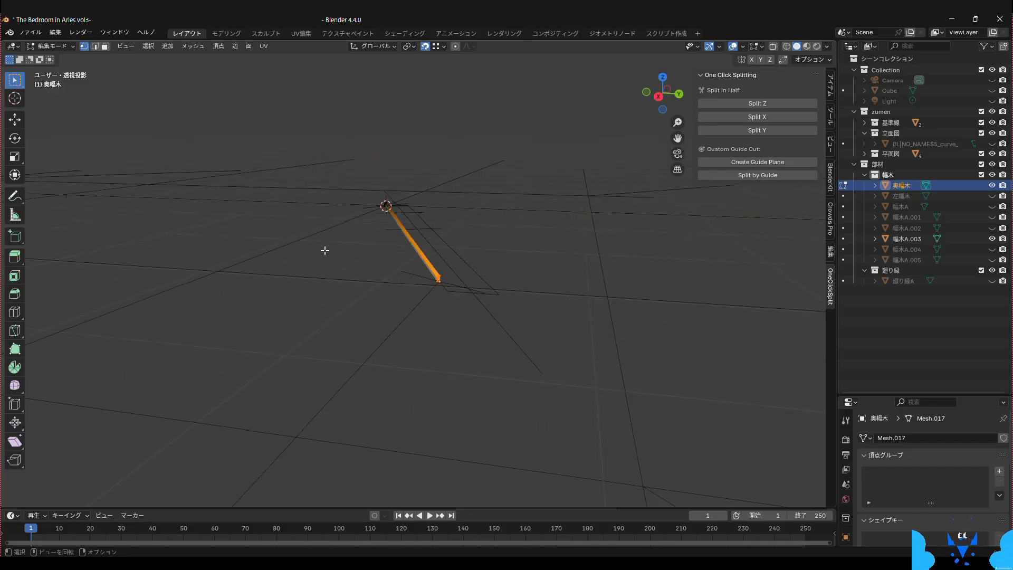
- Return 奥幅木 to Object Mode and save the file
left_click(58, 47)
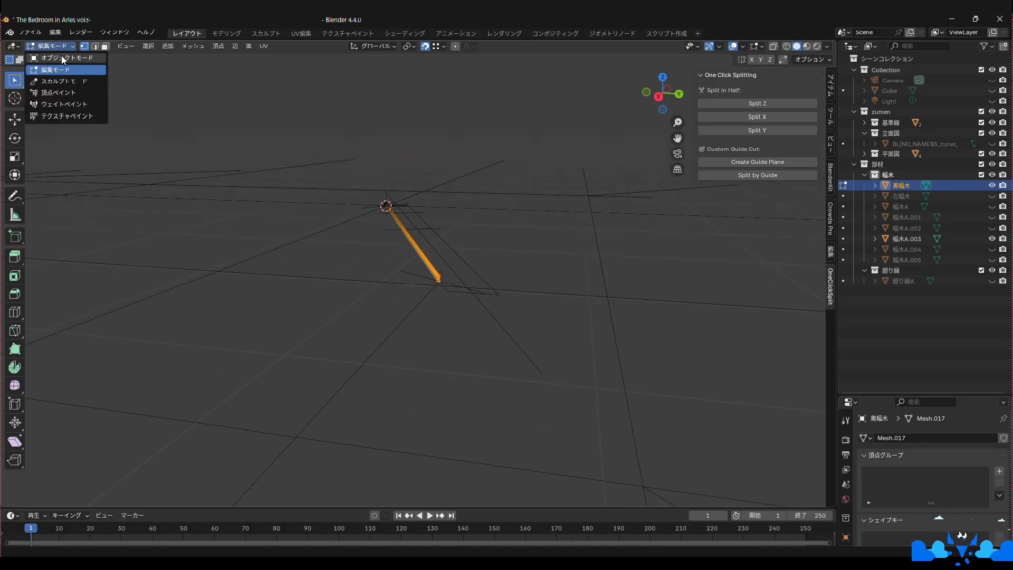
left_click(61, 55)
middle_click_drag(351, 312, 433, 300)
key("ctrl+s")
- Hide 奥幅木 and delete the baseboard objects 幅木A.001, 幅木A.003 and 幅木A.005
left_click(991, 185)
left_click(991, 216)
left_click(992, 228)
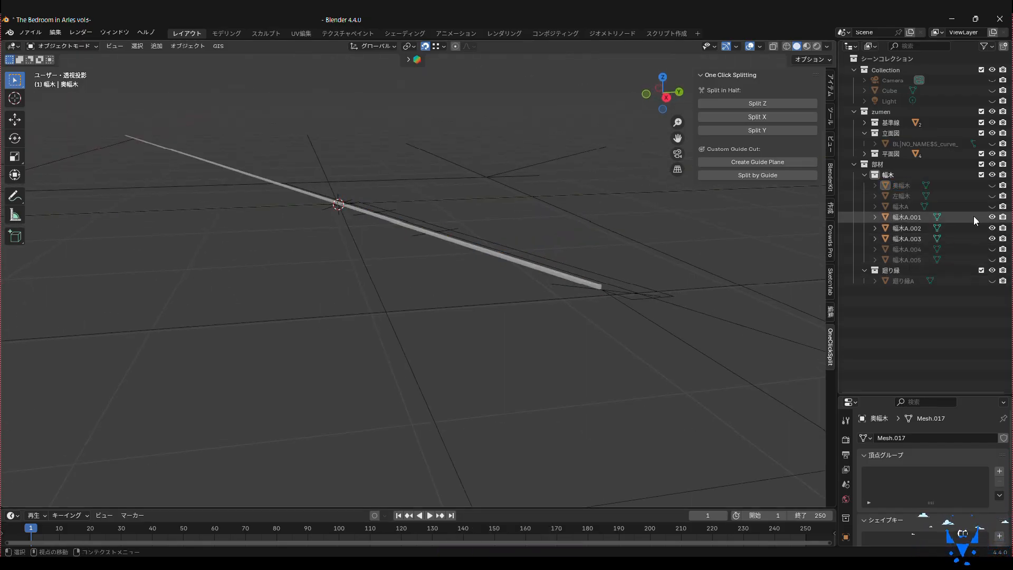
left_click(918, 217)
left_click_drag(992, 217, 992, 239)
left_click(906, 217)
key("x")
left_click(917, 227)
key("x")
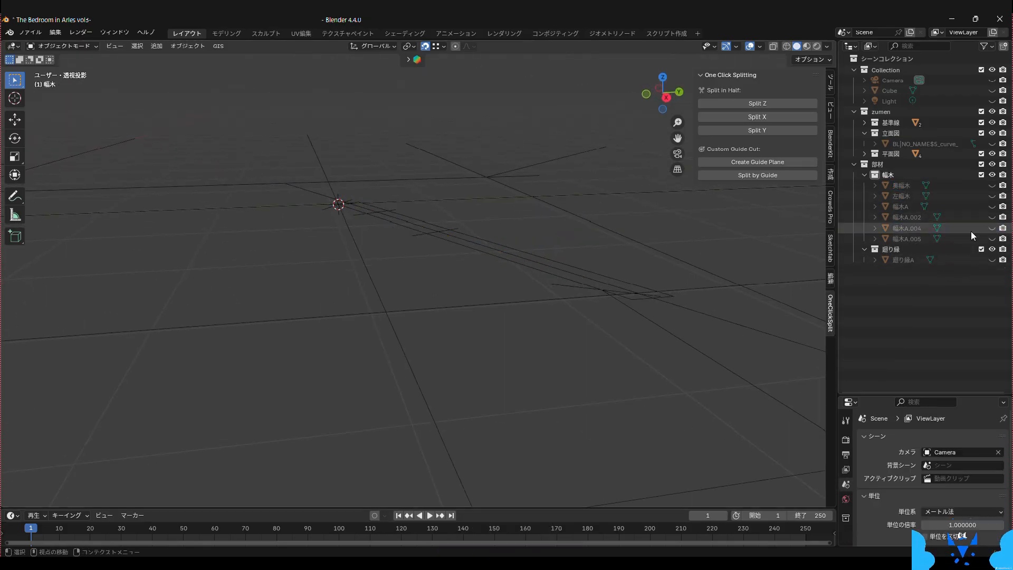
left_click(991, 228)
left_click(913, 240)
key("x")
- Make only the baseboard strip 幅木A.002 visible in the 幅木 collection
left_click(906, 217)
left_click(992, 217)
left_click(991, 228)
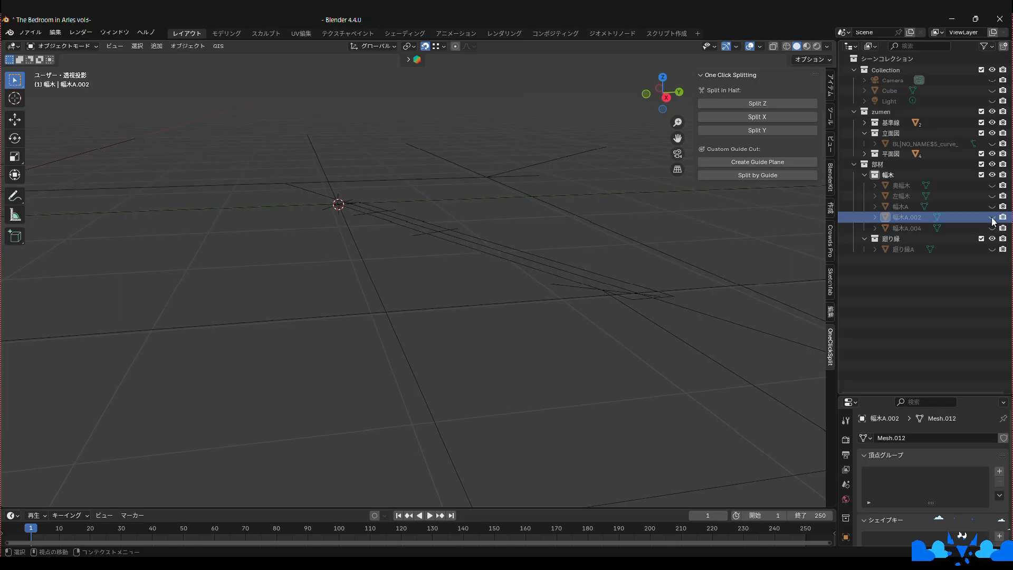
left_click(992, 217)
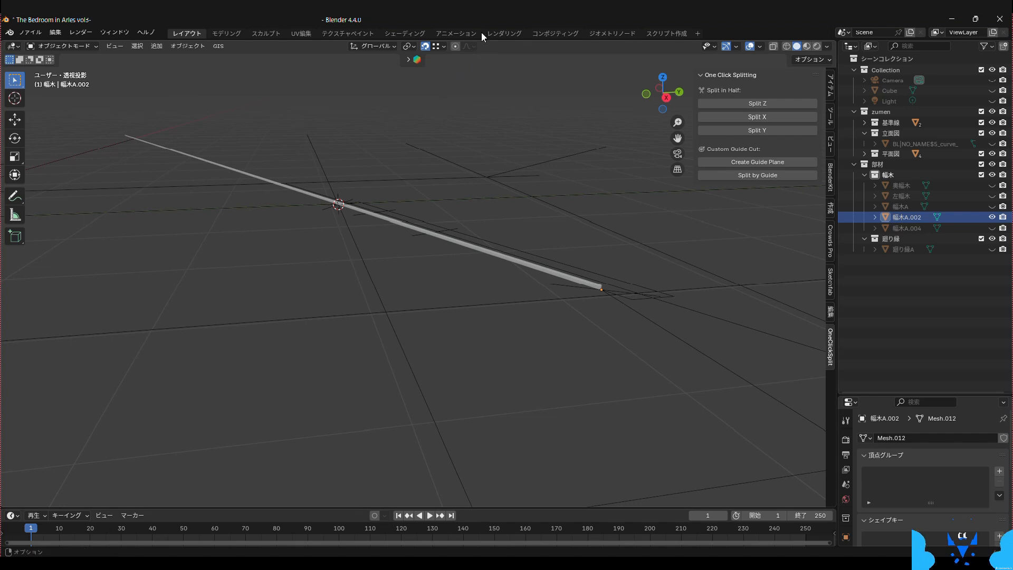
- Select the baseboard 幅木A.002 and move its origin to the 3D cursor
left_click(419, 226)
scroll(334, 210, "up", 3)
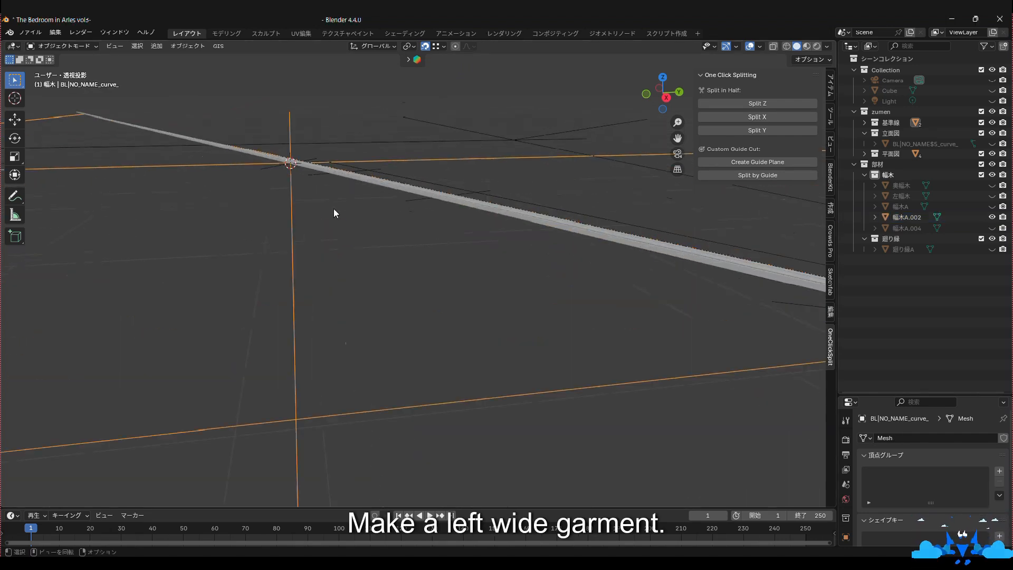
middle_click_drag(334, 213, 409, 296)
left_click(277, 129)
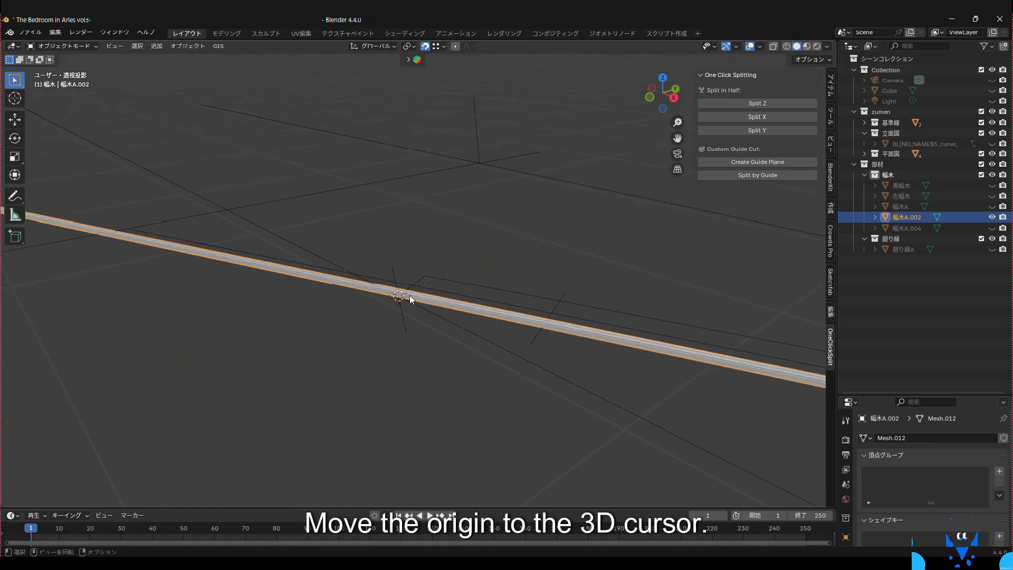
left_click(184, 46)
mouse_move(232, 66)
left_click(318, 91)
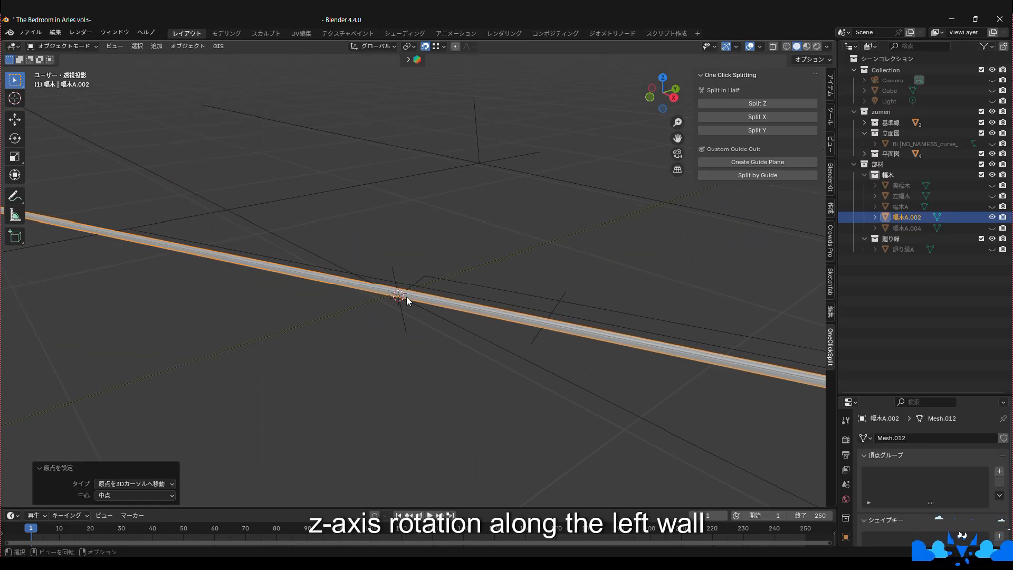
- Rotate 幅木A.002 by 67.2° about the global Z axis to align it with the left wall
type("rz")
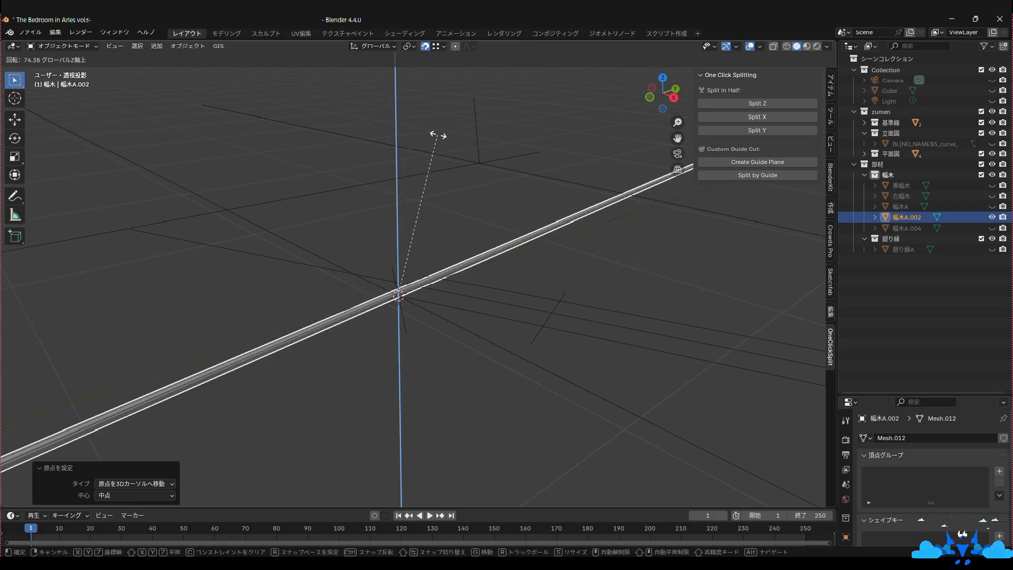
type("71.3")
key("Return")
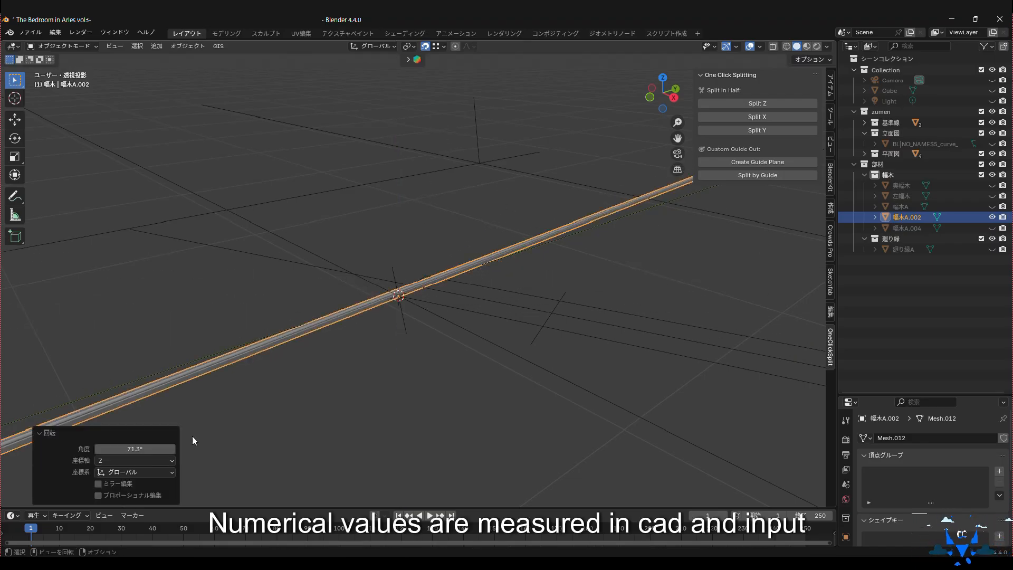
left_click(136, 448)
type("67")
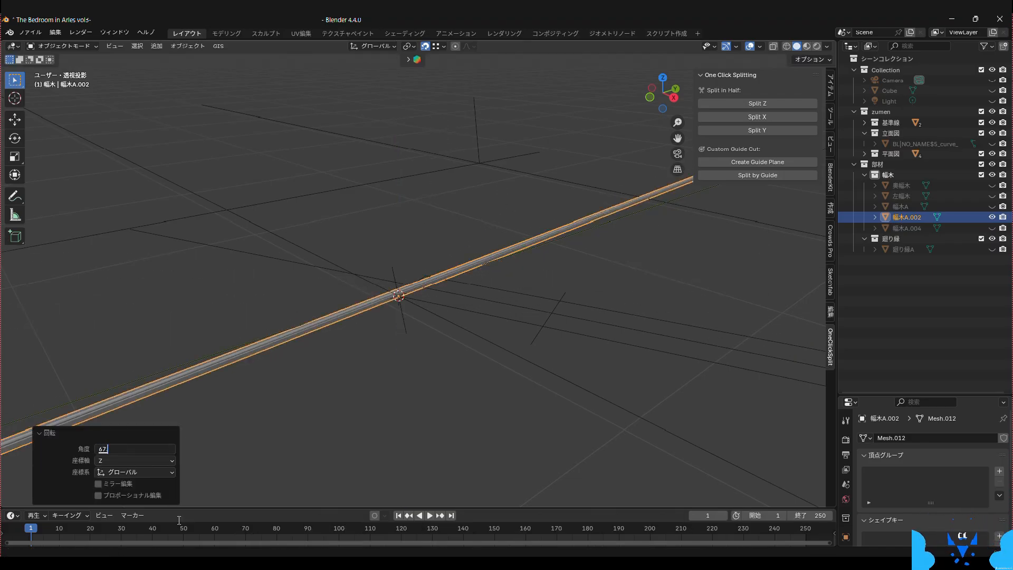
type(".2")
key("Return")
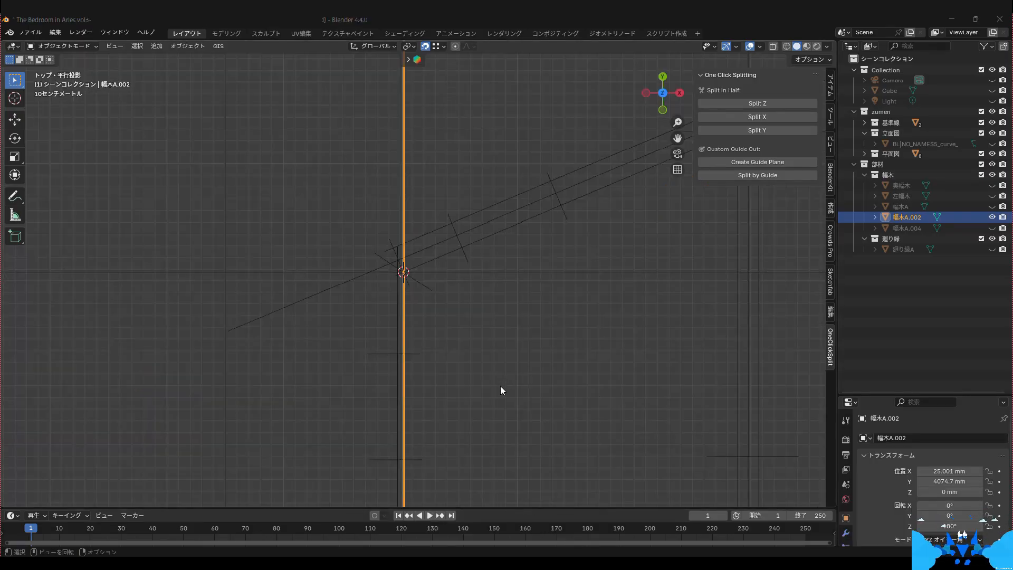
- Create a One Click Splitting guide plane at the wall corner and rotate it 90° about the X axis
middle_click_drag(500, 386, 530, 53)
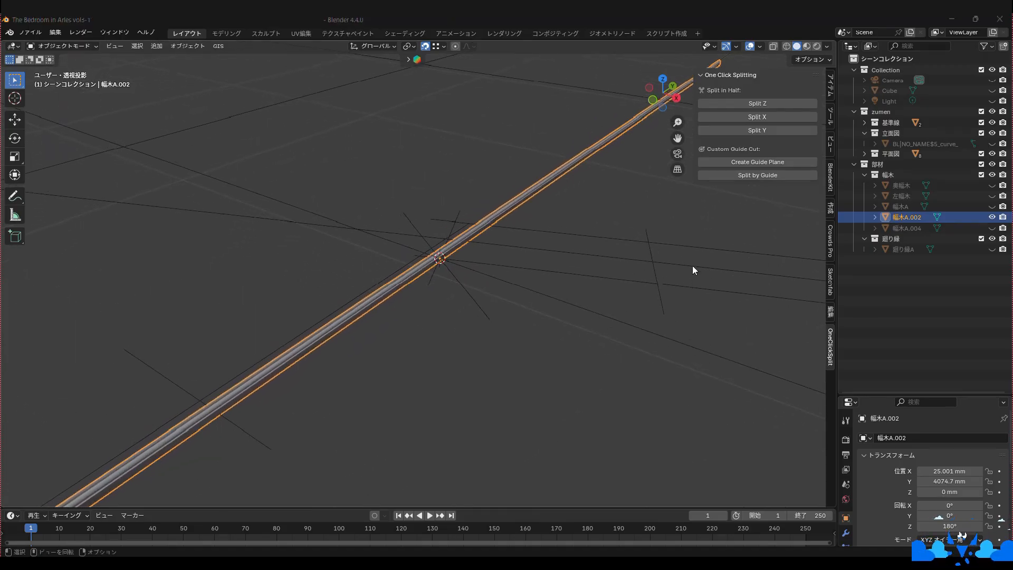
left_click(751, 162)
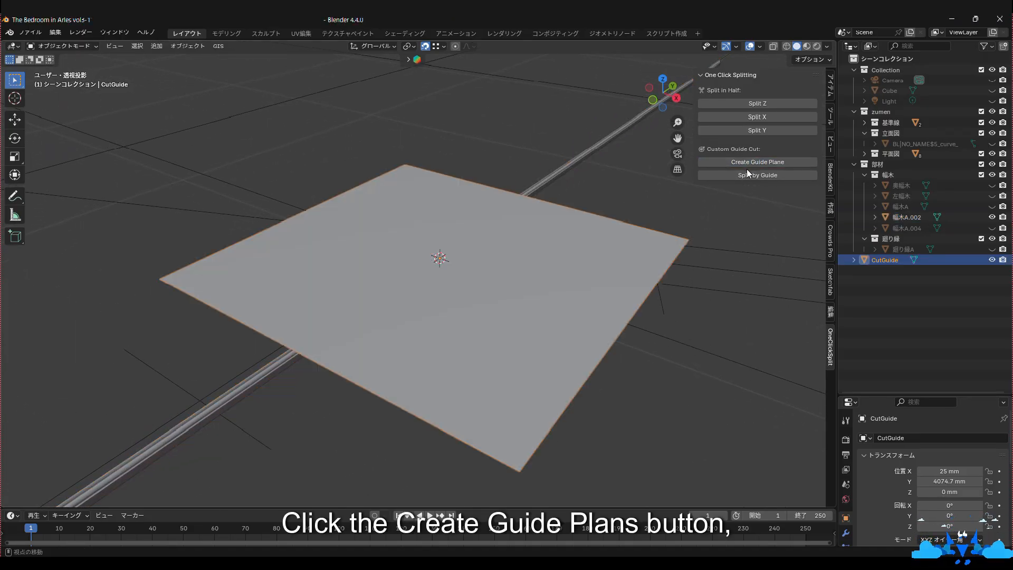
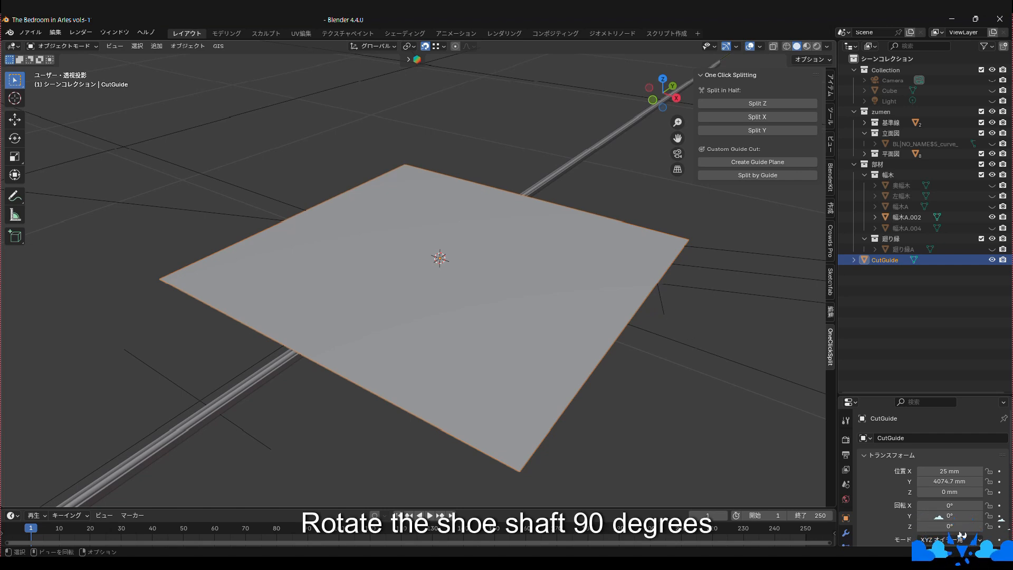
type("rx90")
key("Return")
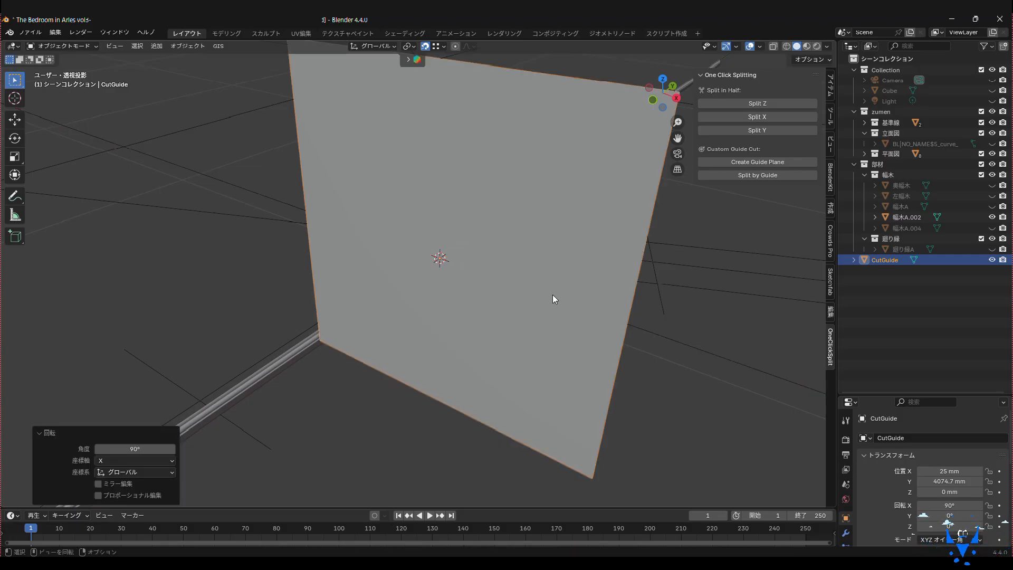
- Rotate the guide plane 22.834° about the global Z axis and save the file
key("r")
key("z")
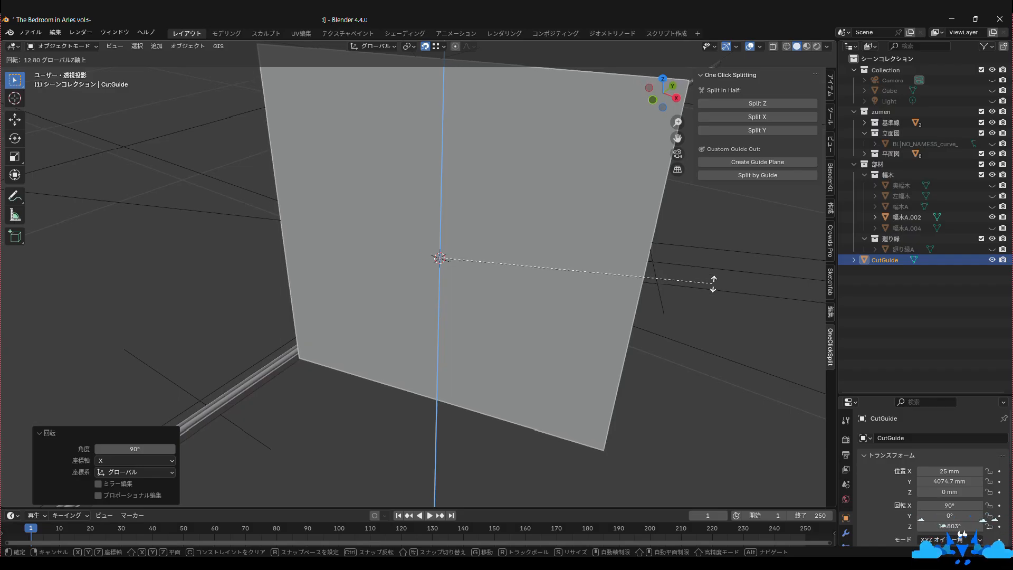
left_click(717, 290)
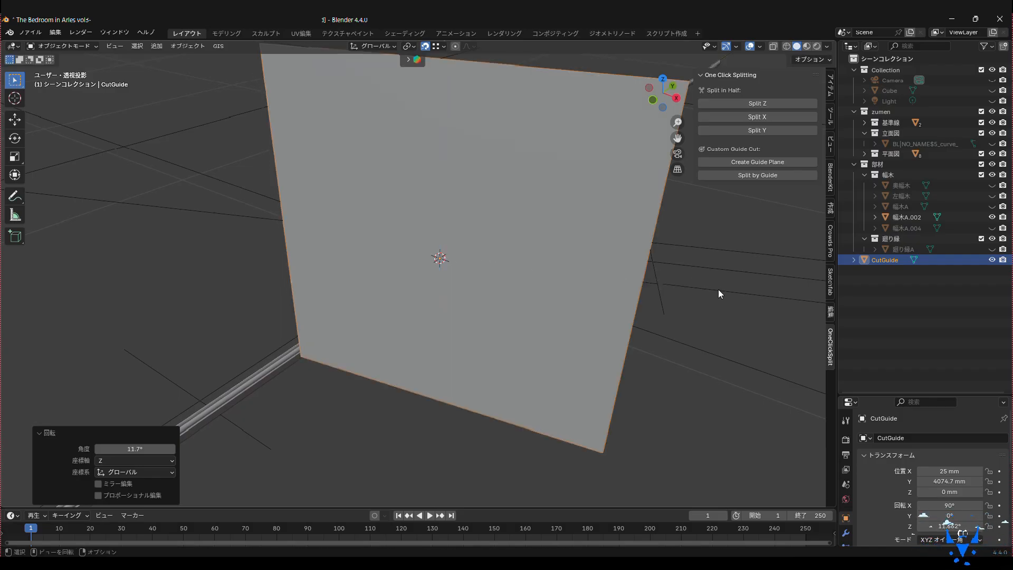
left_click(135, 448)
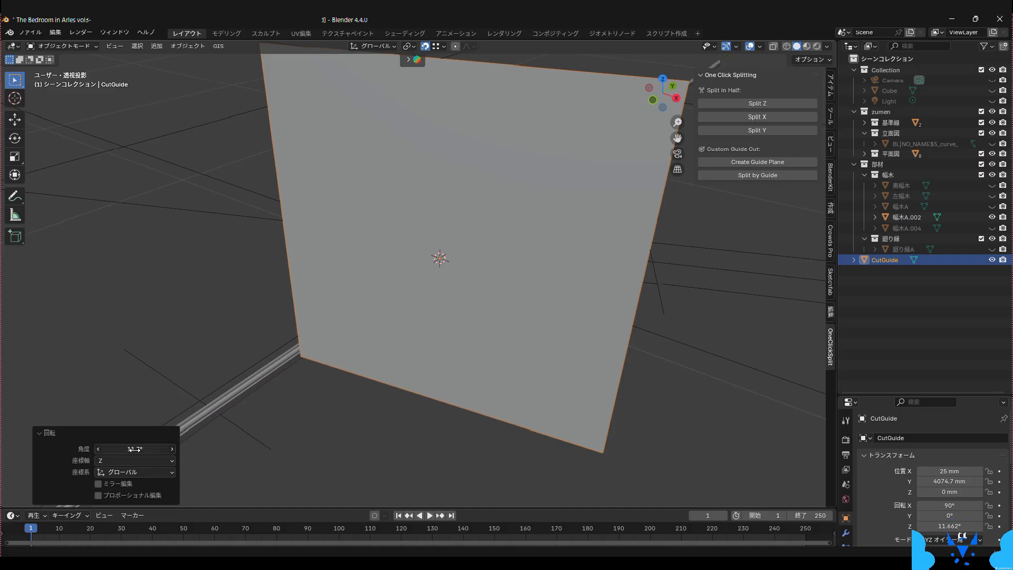
type("2")
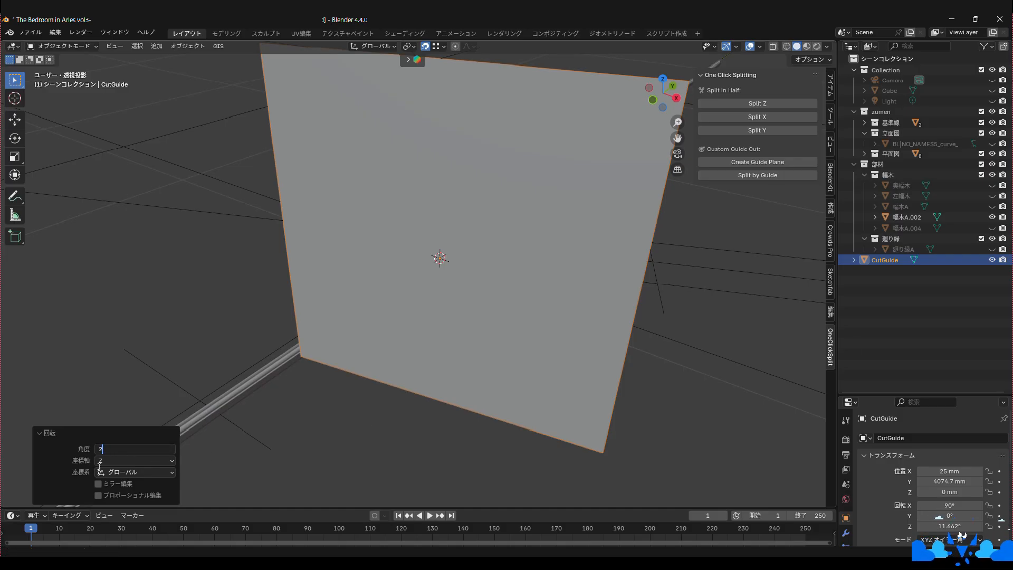
type("2.83")
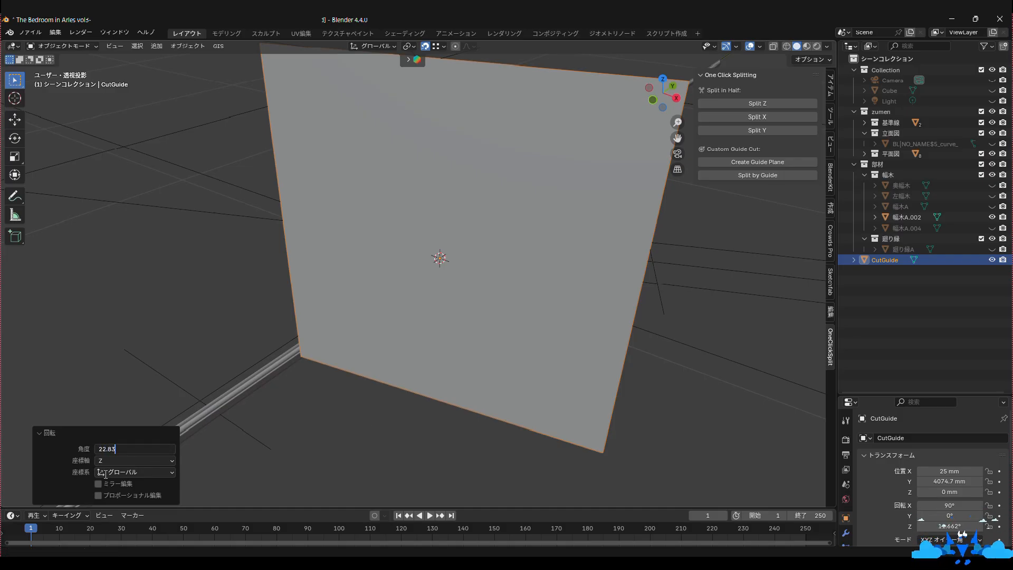
type("3")
key("Return")
key("ctrl+s")
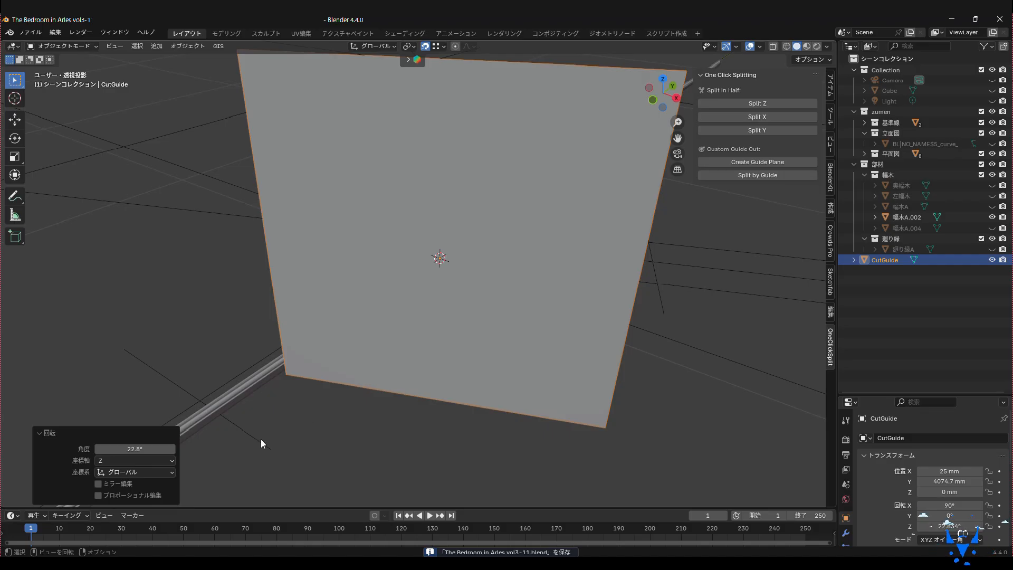
- Split the baseboard 幅木A.002 by the guide plane, check the cut from the top view and save the file
left_click(312, 447)
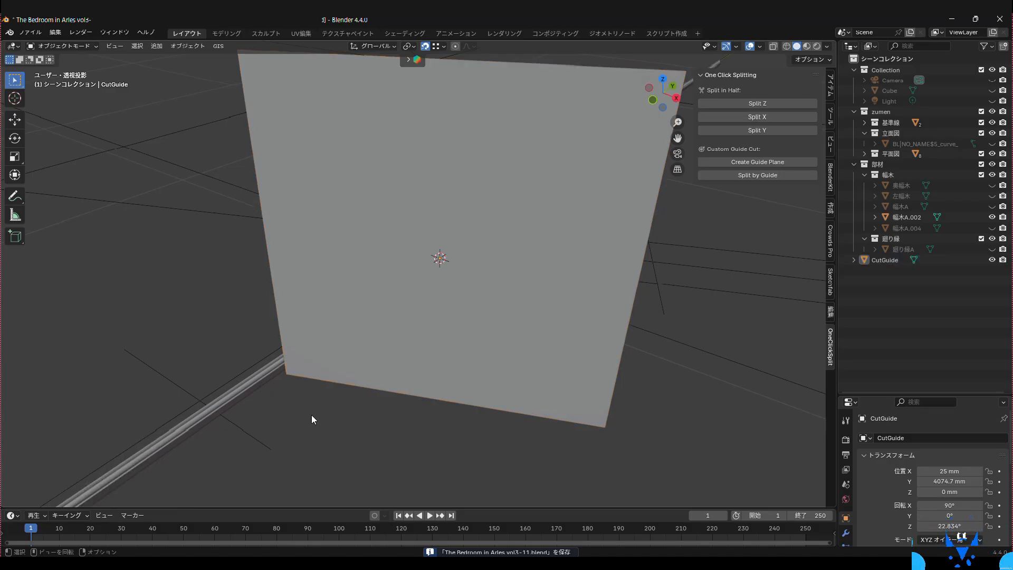
left_click(260, 374)
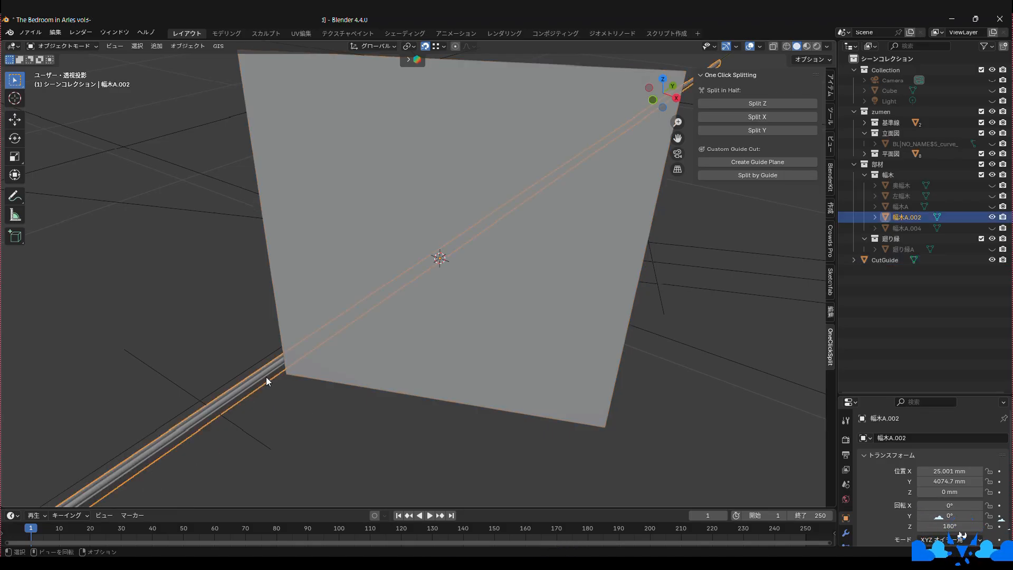
left_click(758, 176)
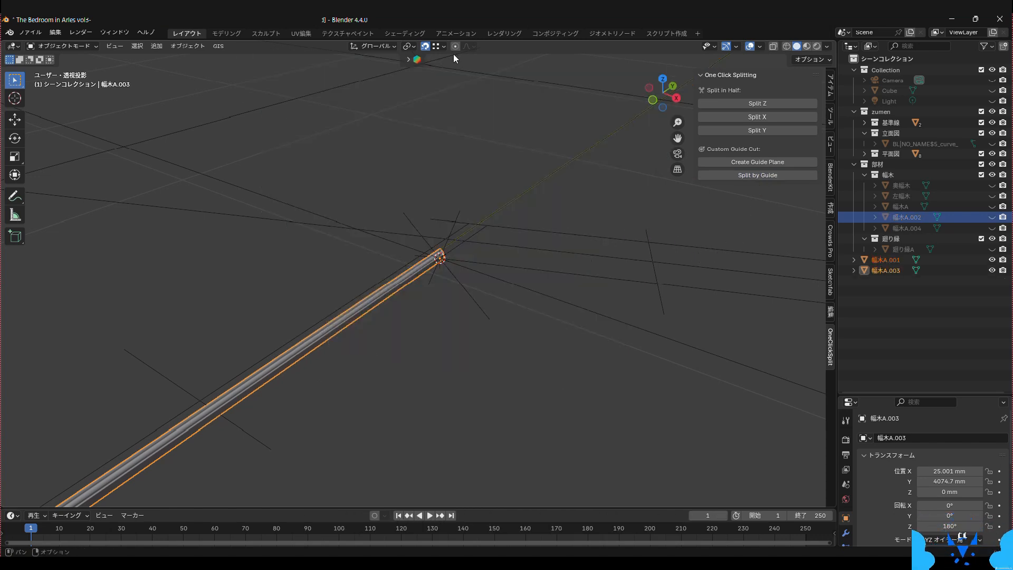
key("KP_7")
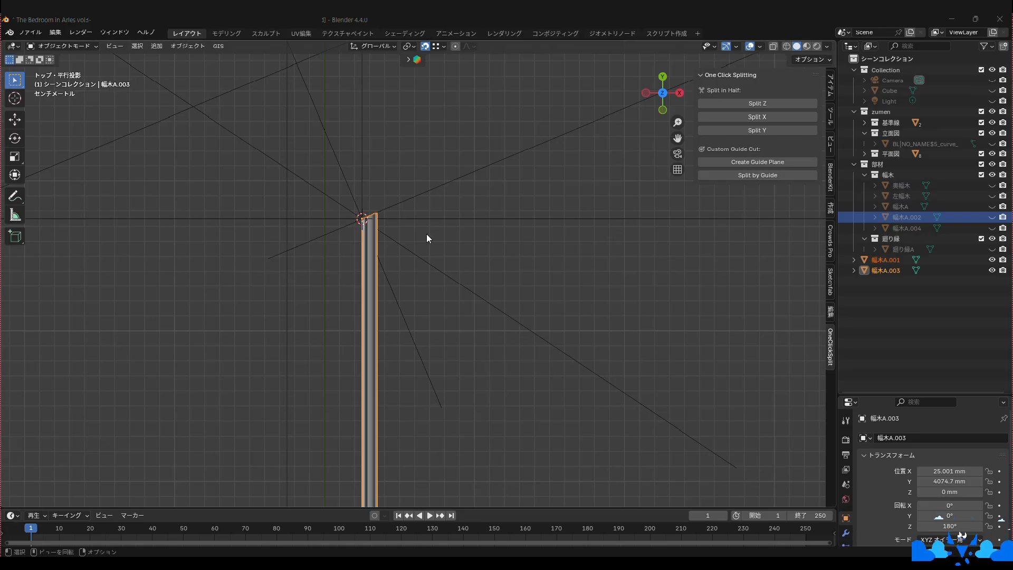
scroll(425, 231, "up", 3)
middle_click_drag(365, 204, 413, 266, "shift")
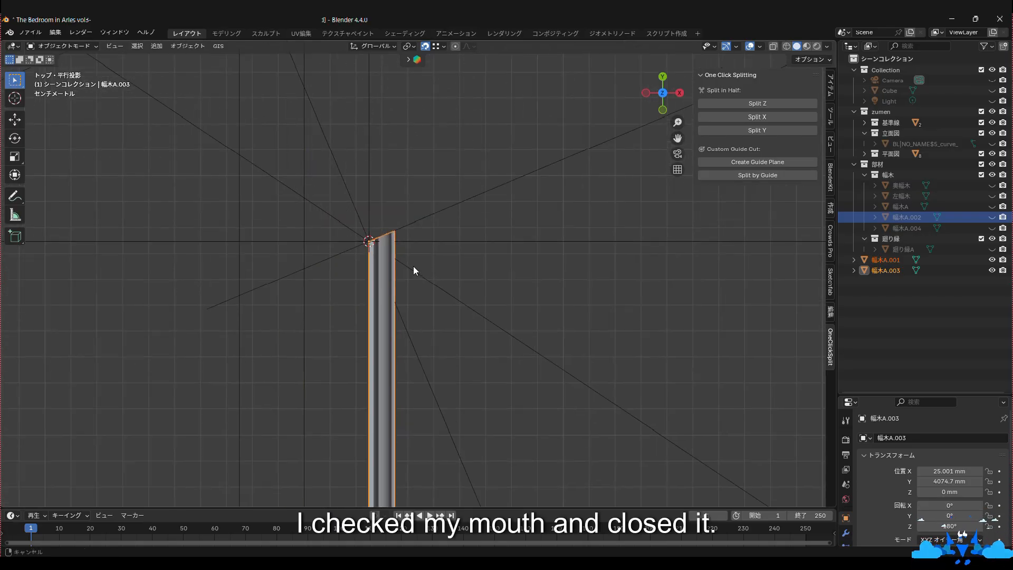
key("ctrl+s")
- Put the cut baseboard 幅木A.003 in Edit Mode, select the vertices at its open corner end and close them with a face
middle_click_drag(334, 315, 461, 253)
left_click(56, 46)
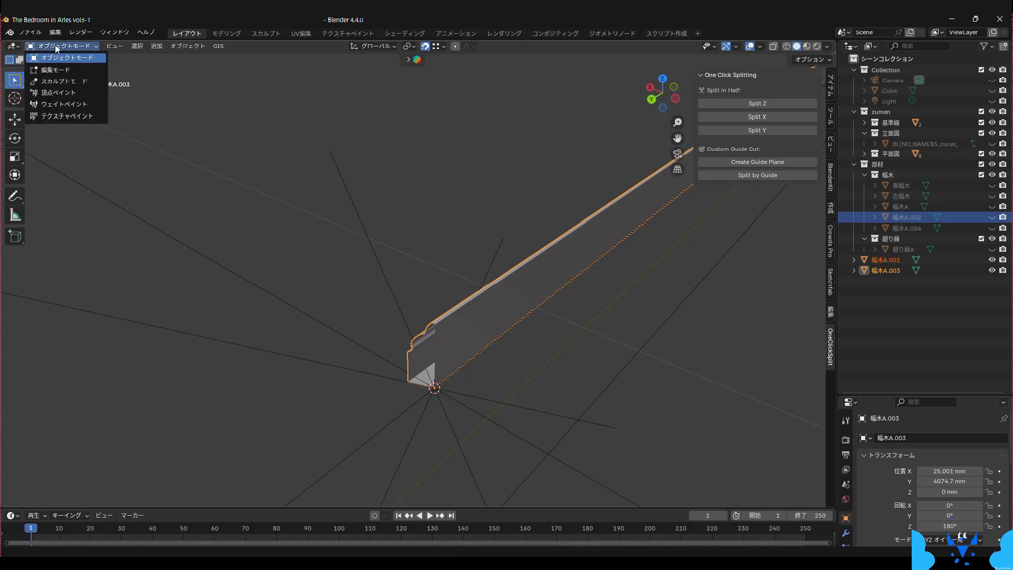
left_click(58, 70)
left_click_drag(361, 278, 446, 436)
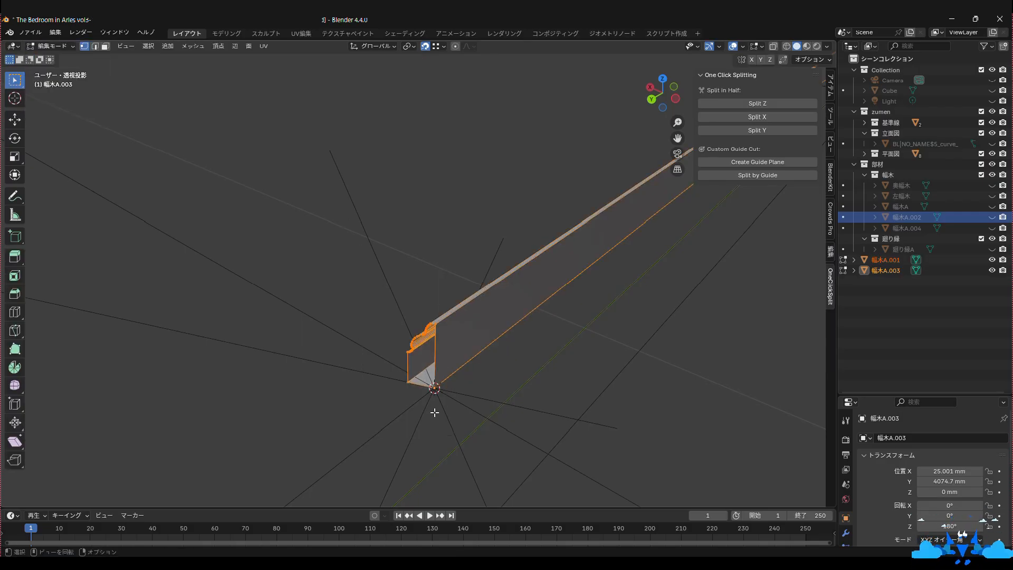
key("f")
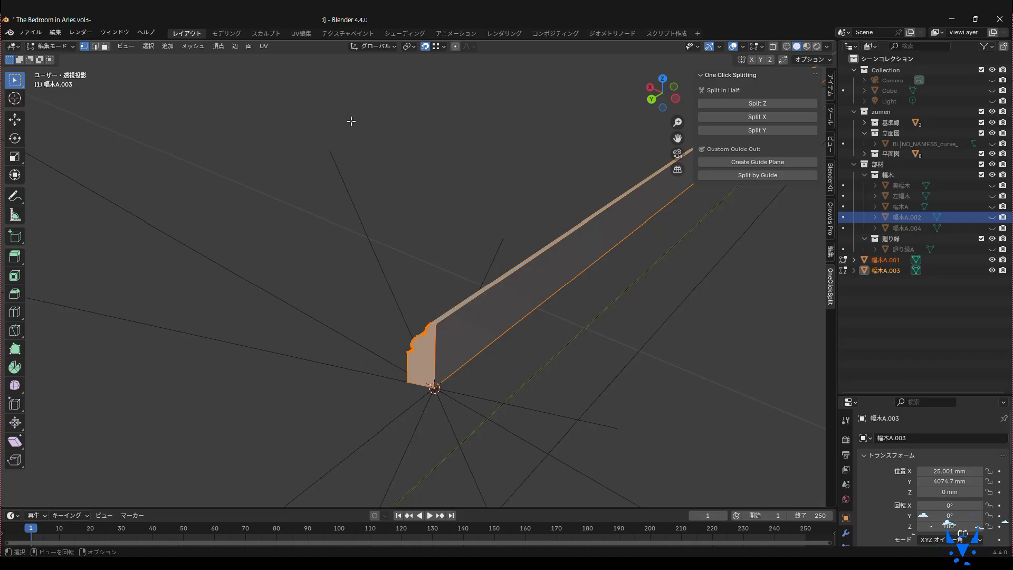
middle_click_drag(515, 186, 306, 231)
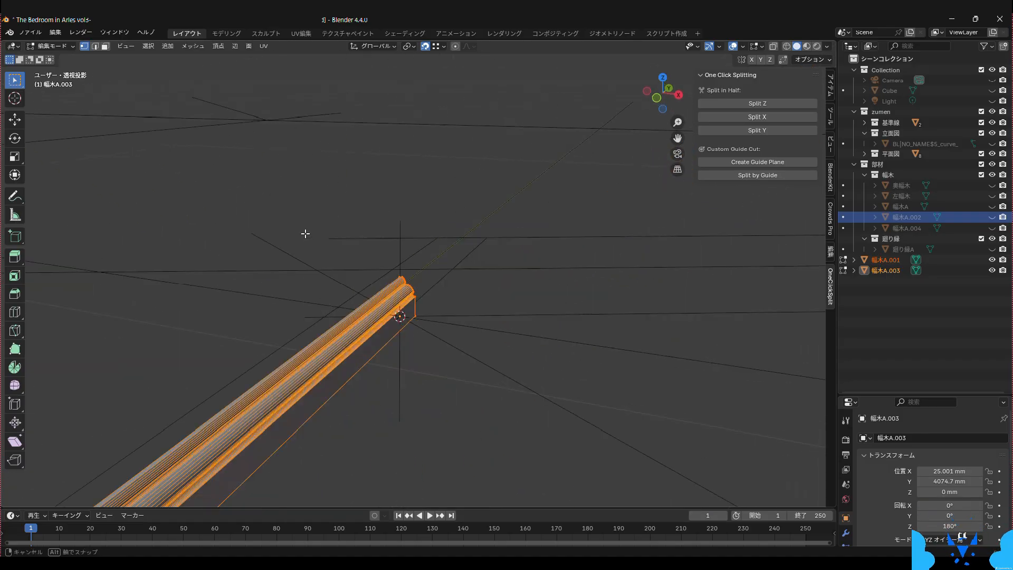
- Move the baseboard pieces 幅木A.001 and 幅木A.003 into the 幅木 collection and return to Object Mode
left_click(887, 259)
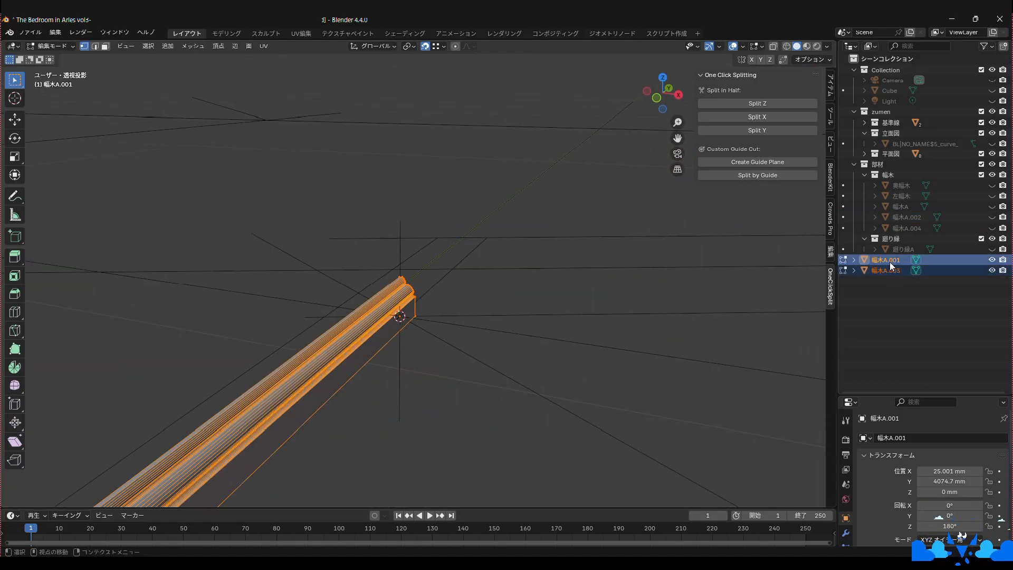
left_click_drag(889, 262, 903, 227)
left_click(53, 46)
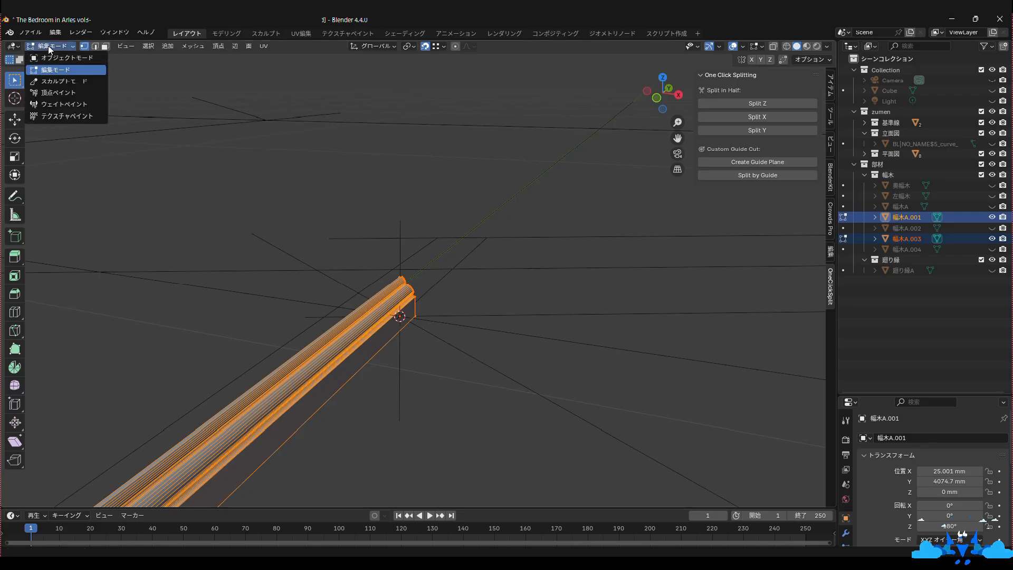
left_click(62, 58)
- Select the cut baseboard 幅木A.003 and rename it 左幅木
left_click(270, 252)
scroll(271, 252, "down", 3)
middle_click_drag(270, 252, 323, 204, "shift")
left_click(361, 314)
double_click(909, 240)
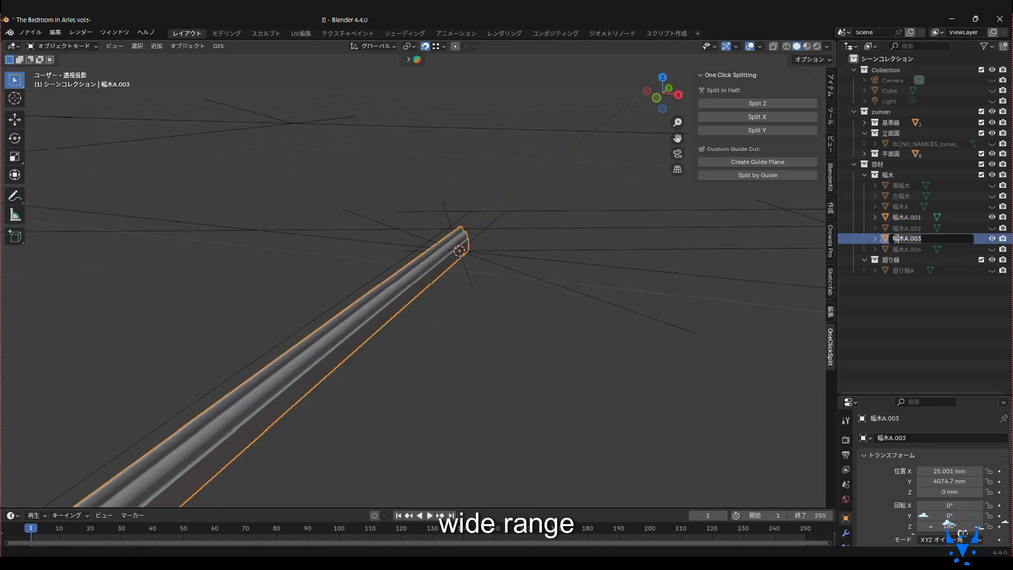
type("左")
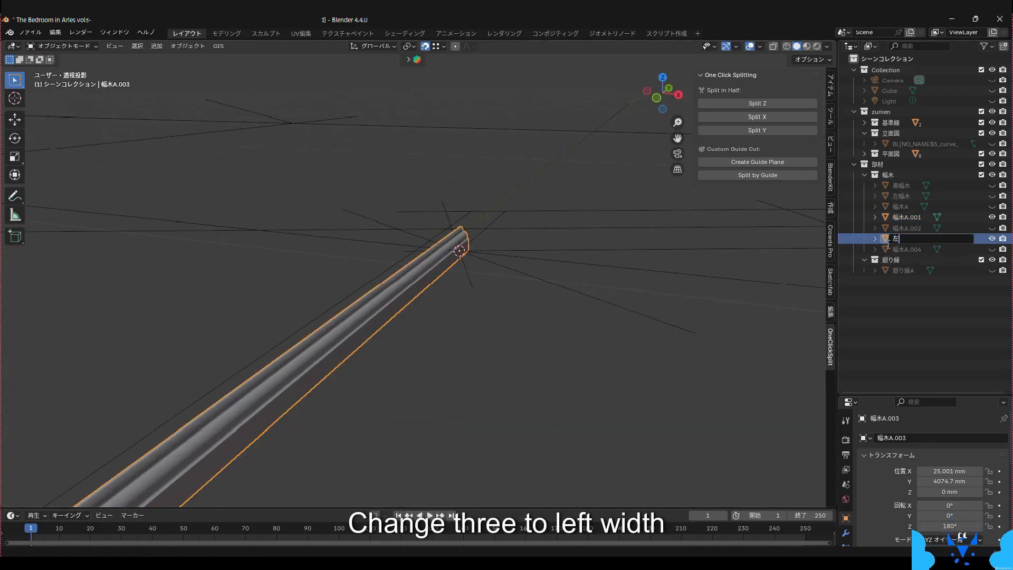
type("はばg")
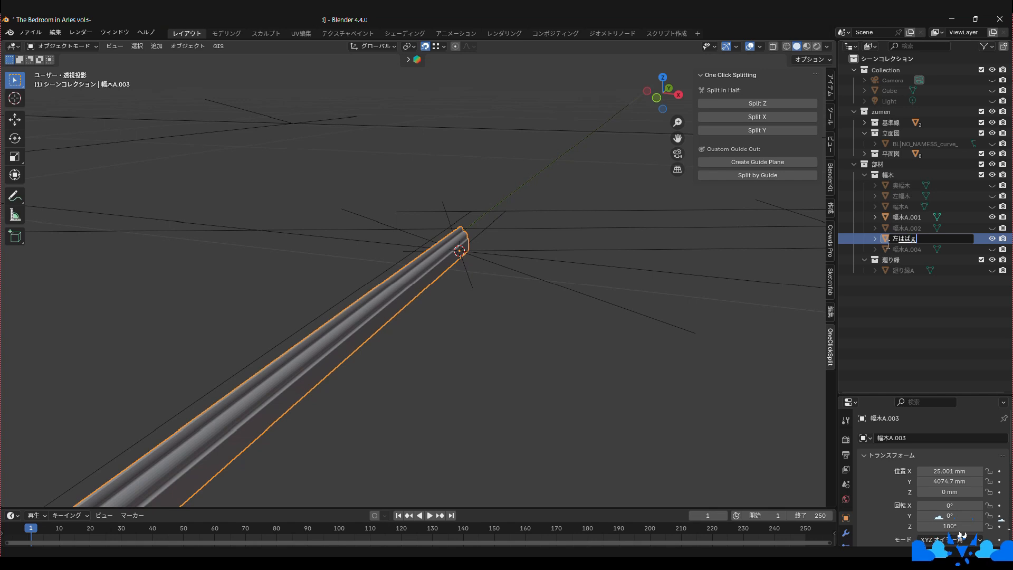
type("i")
key("space")
key("Return")
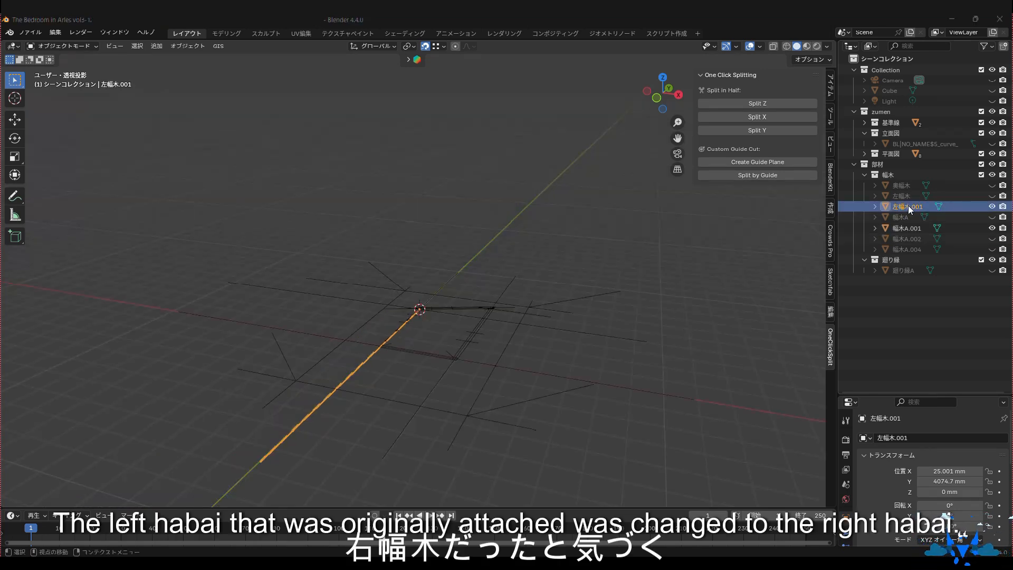
- Remove the numeric suffix from the name of the baseboard 左幅木.001, leaving 左幅木
double_click(904, 207)
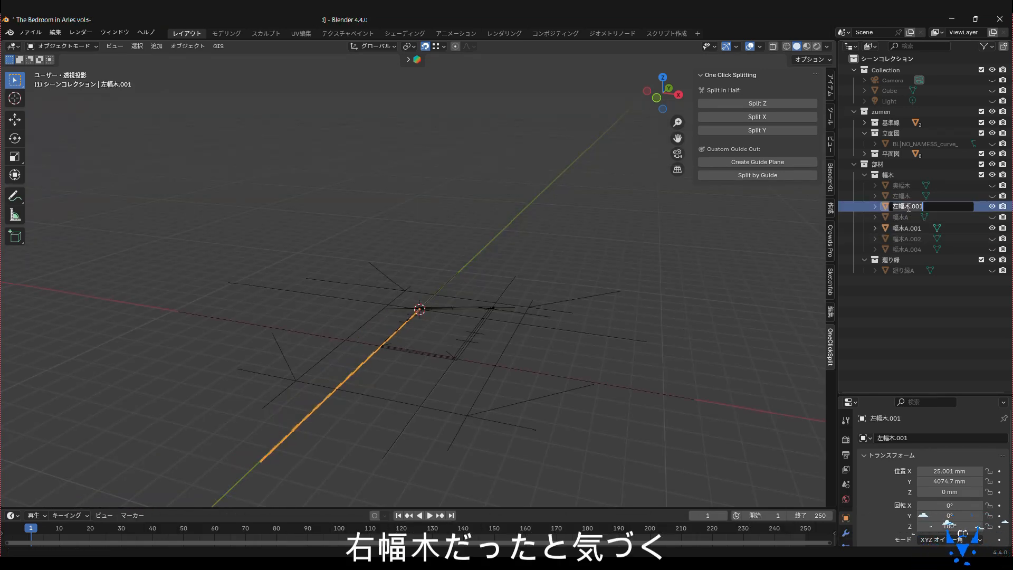
left_click(919, 205)
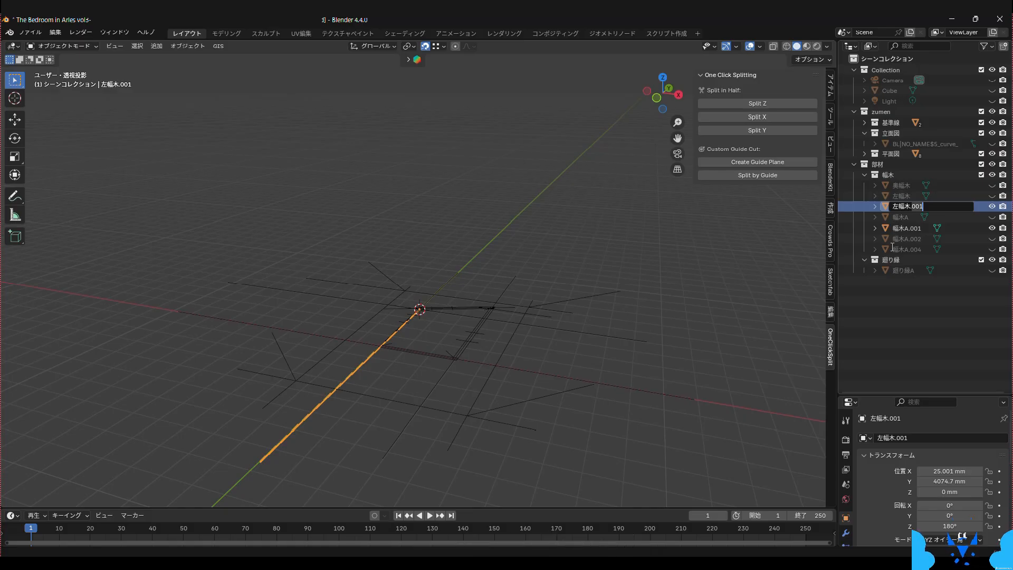
key("BackSpace")
key("BackSpace")
key("BackSpace")
key("BackSpace")
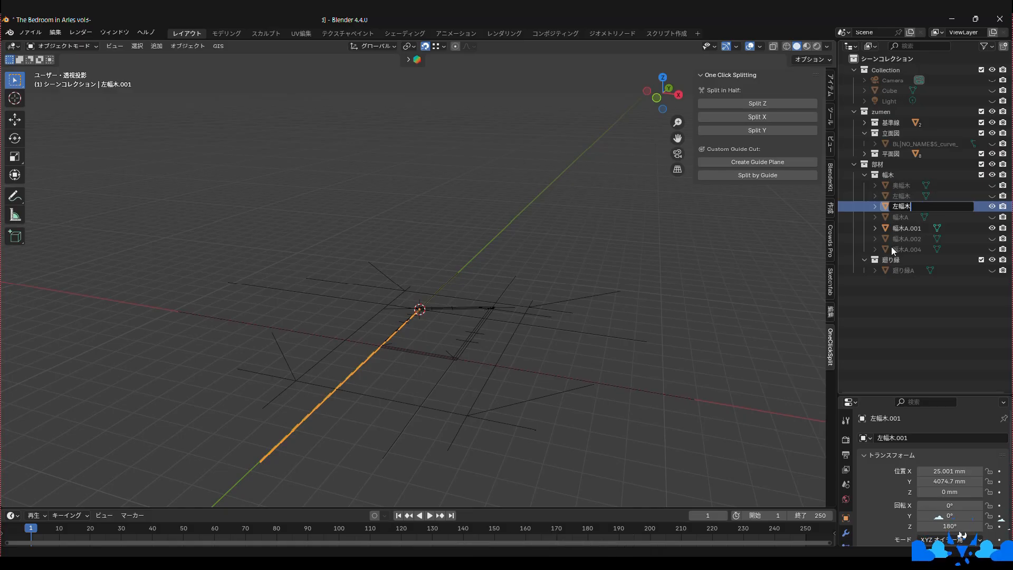
key("Return")
- Hide 左幅木, examine which strips 幅木A.001, 幅木A.002 and 幅木A.004 are by showing and selecting them, and hide them again
left_click(991, 195)
left_click(991, 238)
left_click(991, 249)
left_click(919, 249)
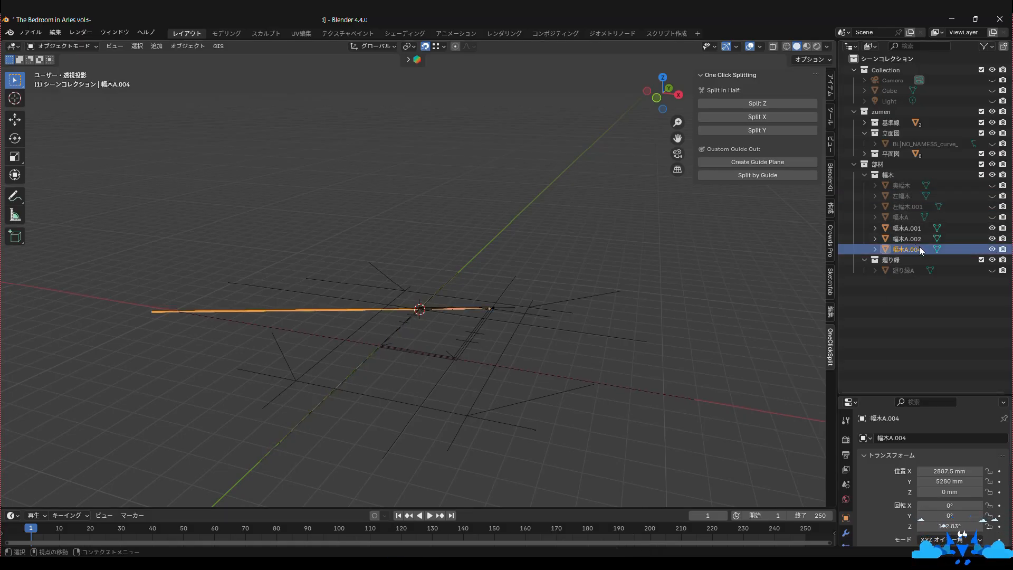
left_click(918, 239)
left_click(919, 228)
left_click(991, 249)
left_click(991, 239)
left_click(991, 228)
- Show and select 左幅木 and 左幅木.001 in turn to identify which wall each baseboard belongs to
left_click(991, 196)
left_click(923, 198)
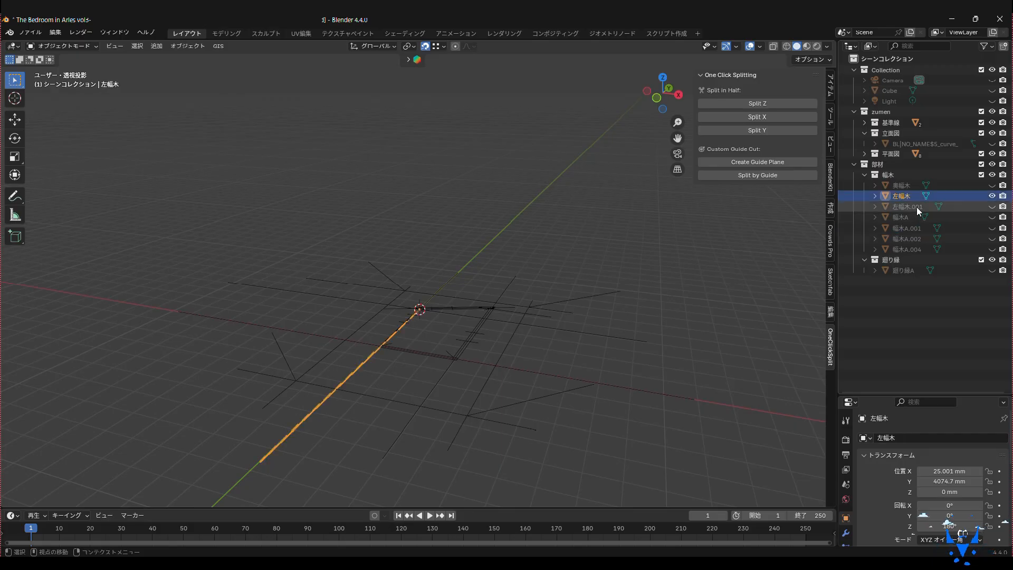
left_click(916, 207)
left_click(991, 195)
left_click(991, 206)
left_click(913, 208)
left_click(991, 206)
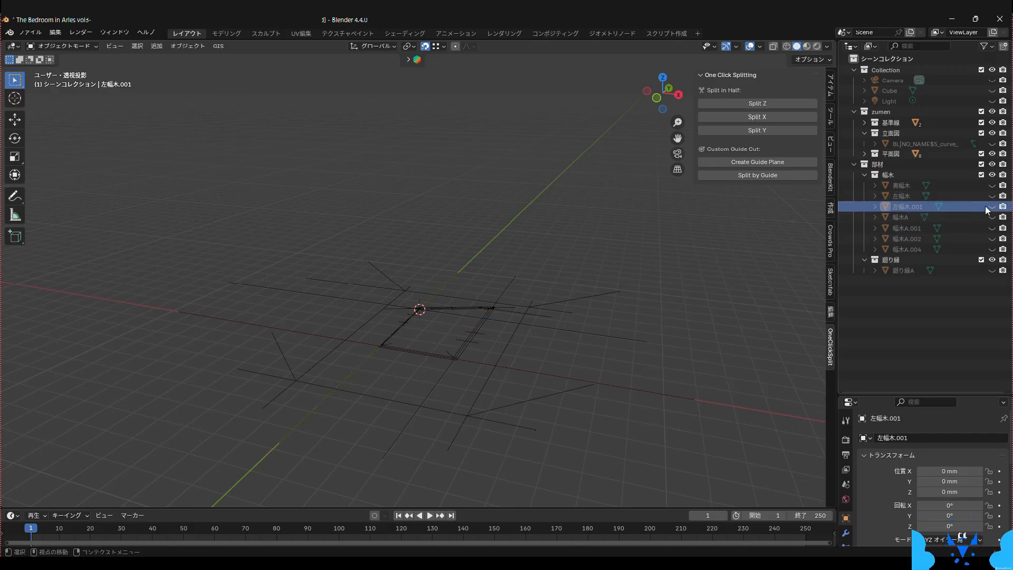
left_click(991, 206)
- Rename the baseboard 左幅木.001 to 右幅木
double_click(907, 206)
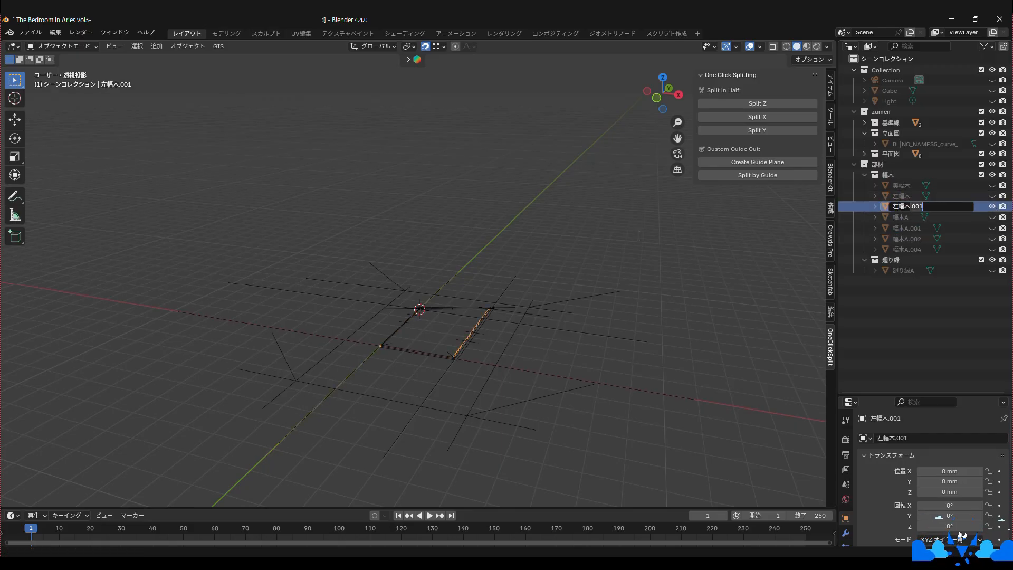
key("Home")
key("Delete")
type("右")
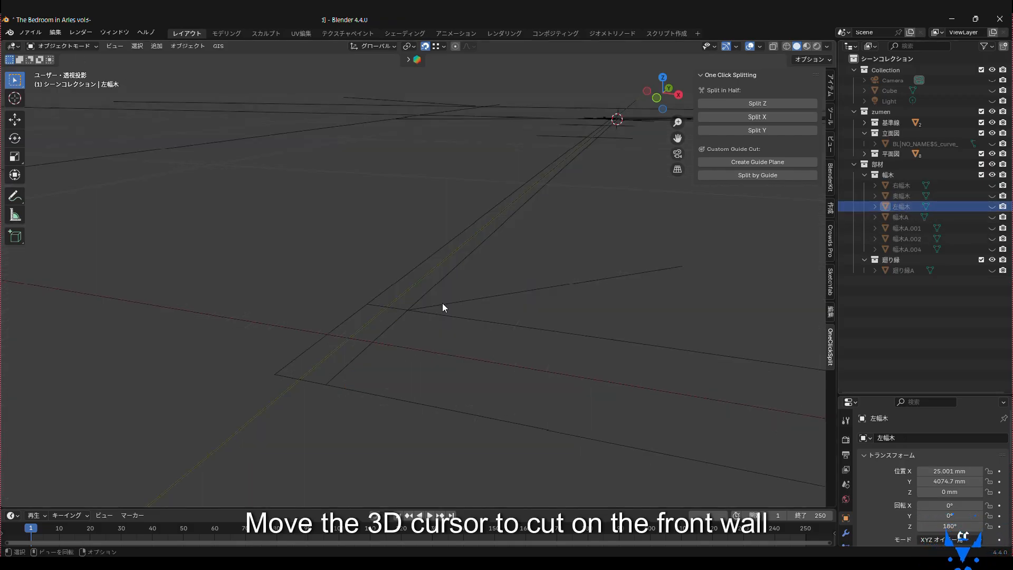
- Select the front wall's diagonal reference line and move the 3D cursor to its vertex at the wall corner
left_click(422, 310)
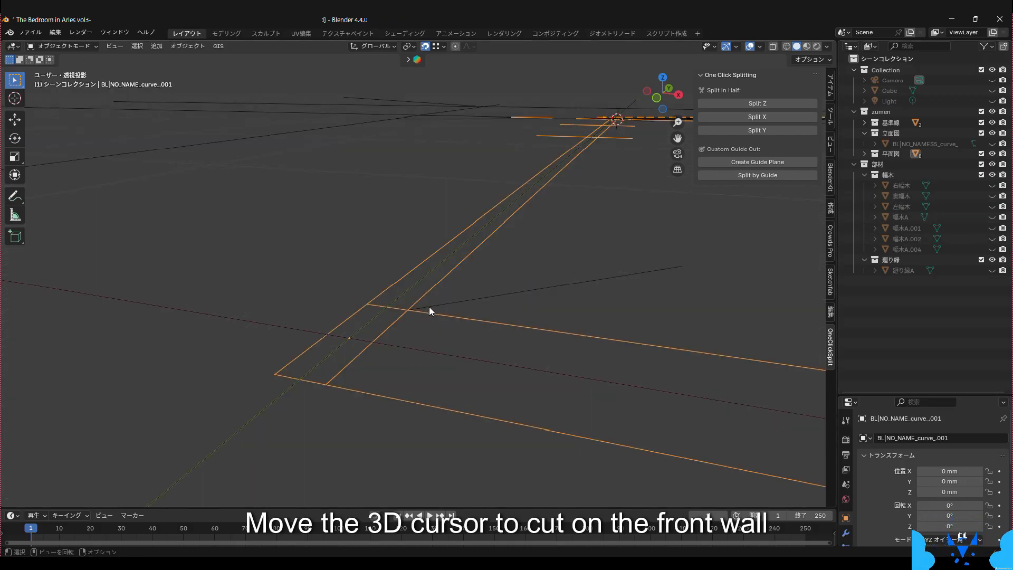
left_click(422, 307)
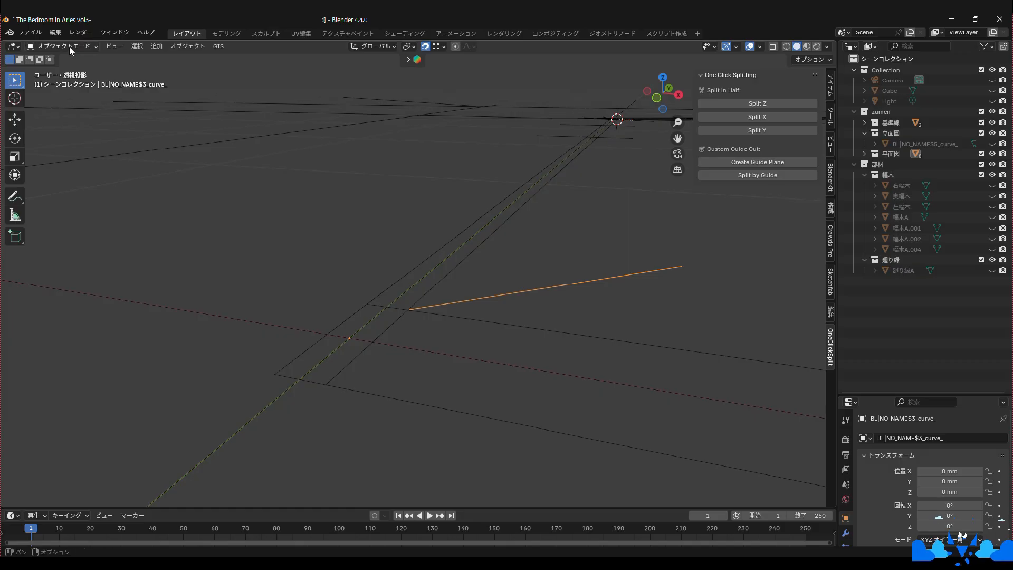
left_click(70, 47)
left_click(52, 64)
left_click(420, 321)
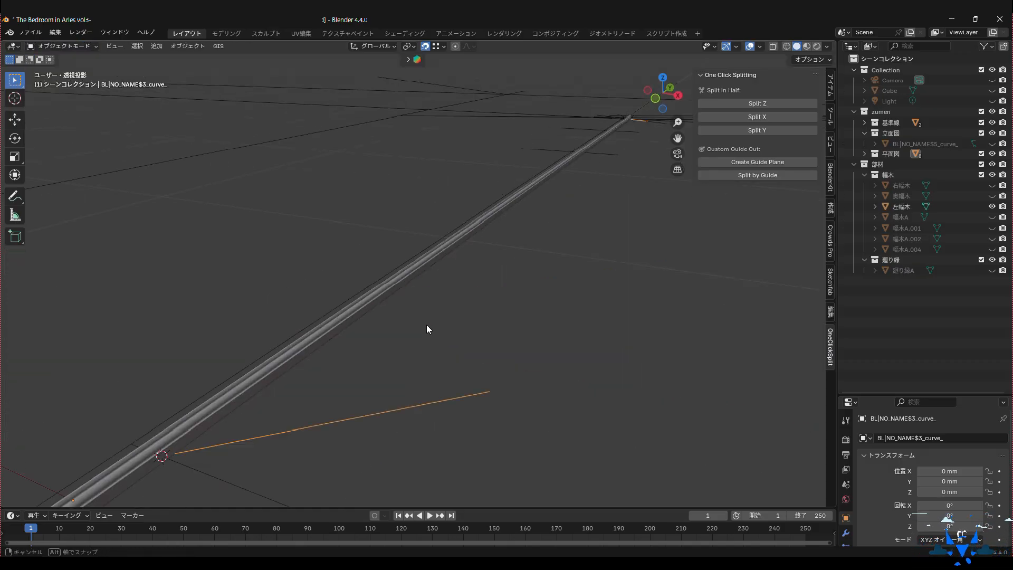
- Split the baseboard 左幅木 with a One Click Splitting guide plane created at the 3D cursor and rotated 90° about the global X axis
middle_click_drag(427, 324, 336, 347)
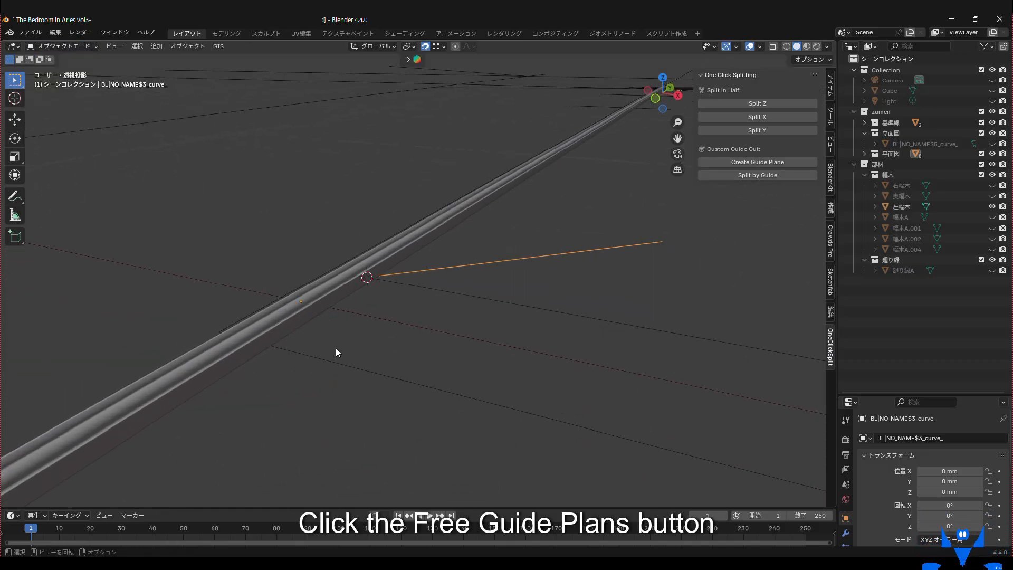
left_click(735, 165)
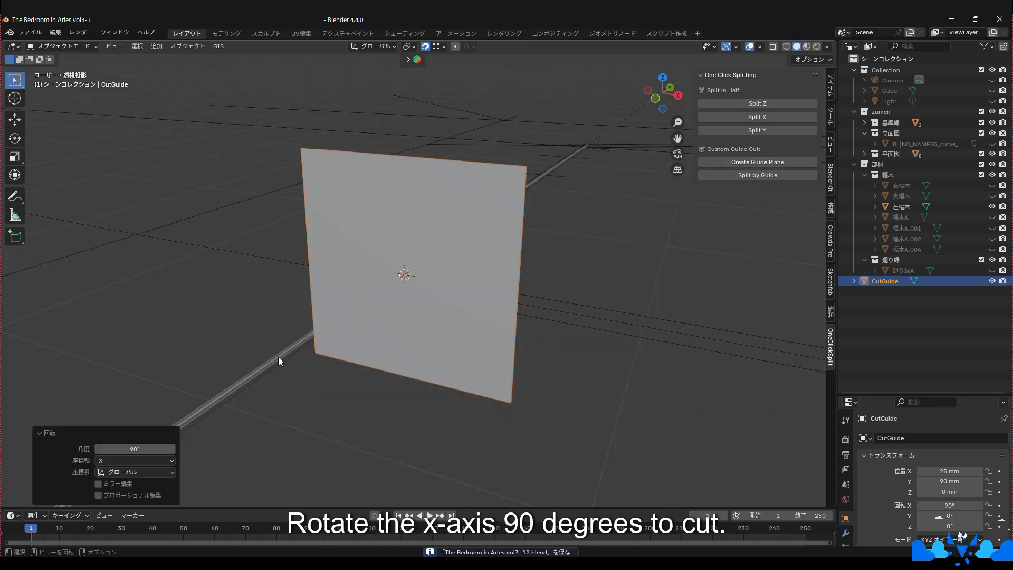
left_click(277, 357)
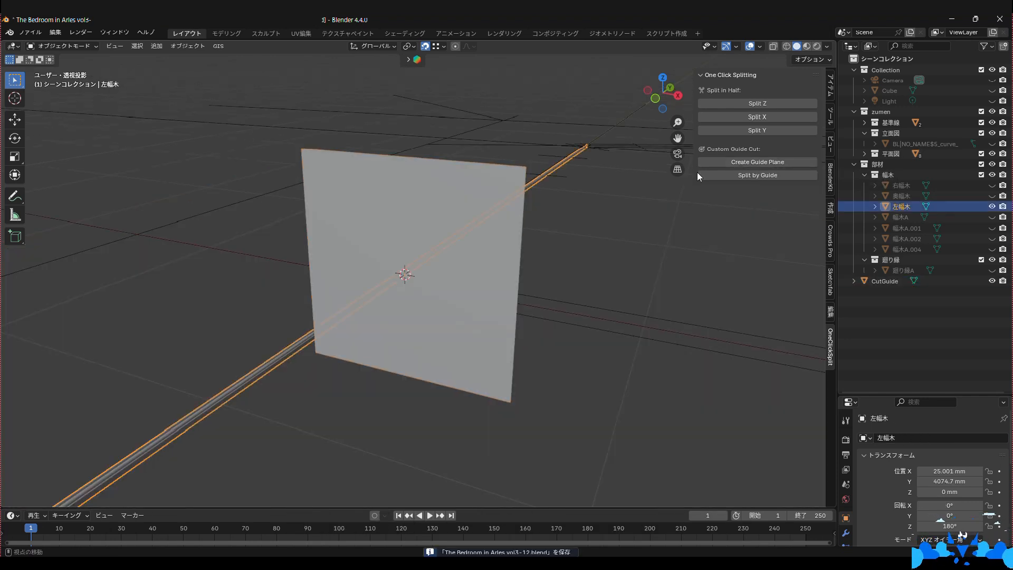
left_click(736, 175)
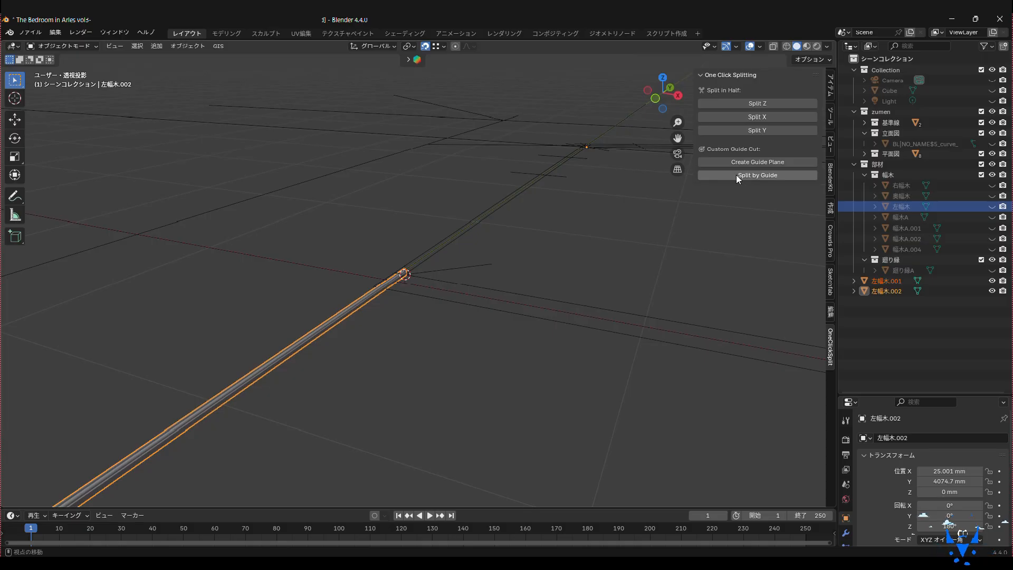
- Undo the last split by guide and rotate the CutGuide plane 180° around the global Z axis
key("ctrl+z")
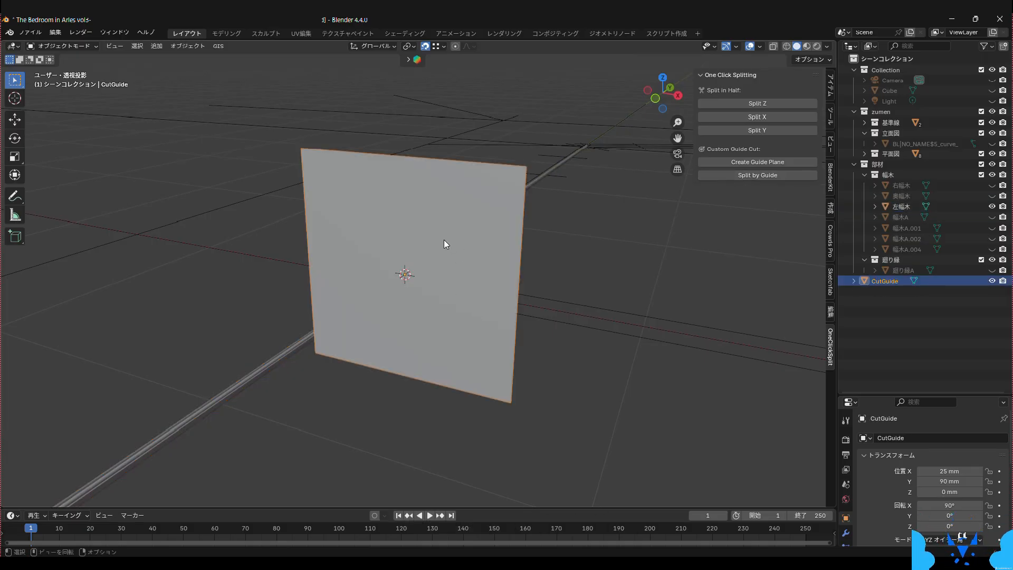
type("rz")
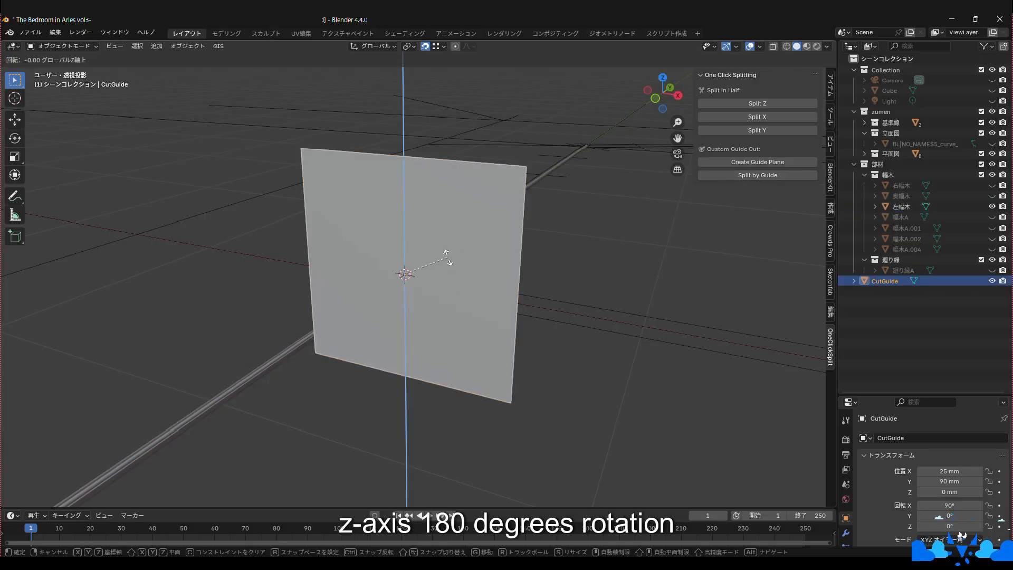
type("180")
key("Return")
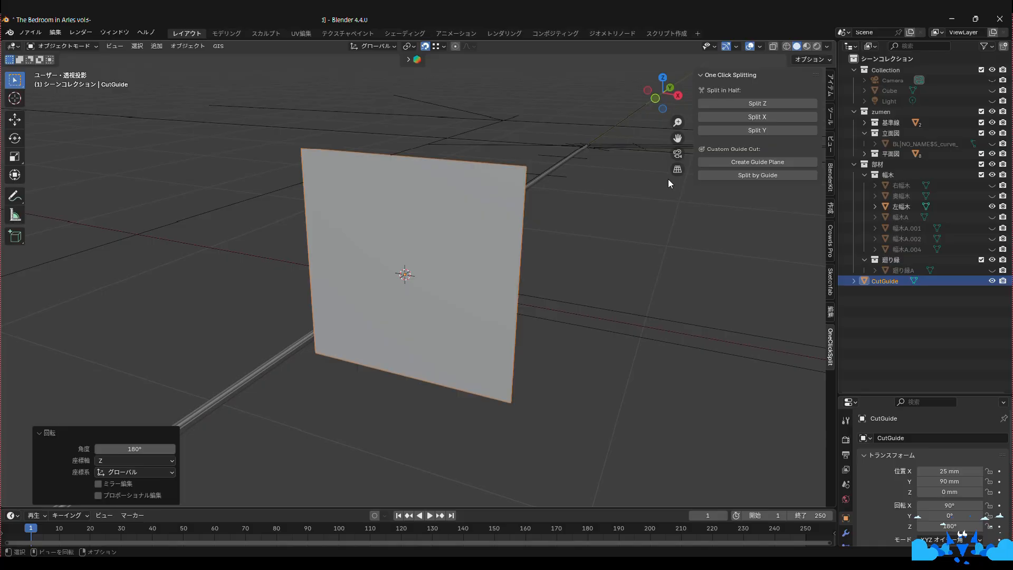
- Split the 左幅木 baseboard along the CutGuide plane with One Click Splitting
left_click(629, 213)
left_click(729, 174)
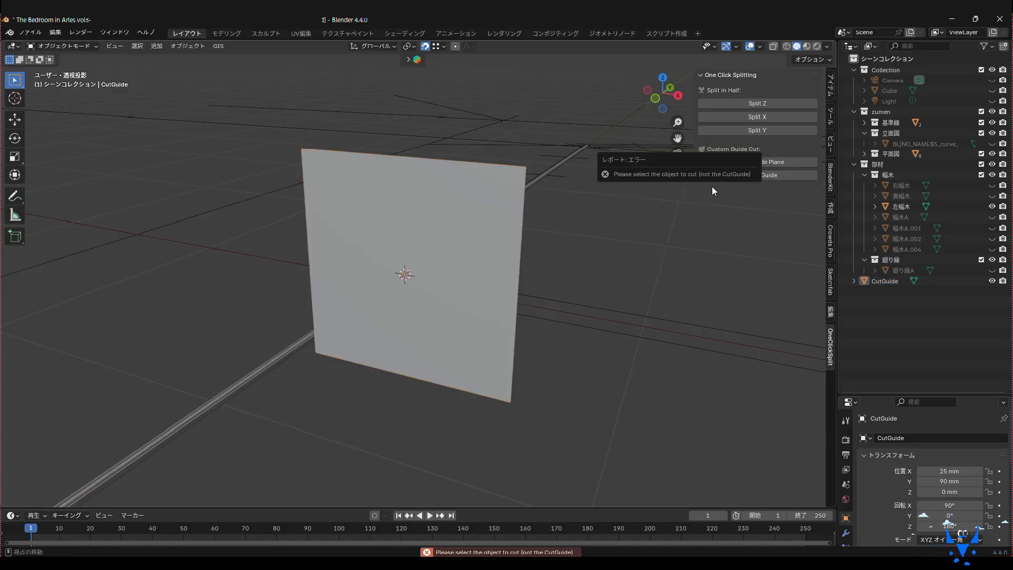
left_click(311, 346)
left_click(736, 176)
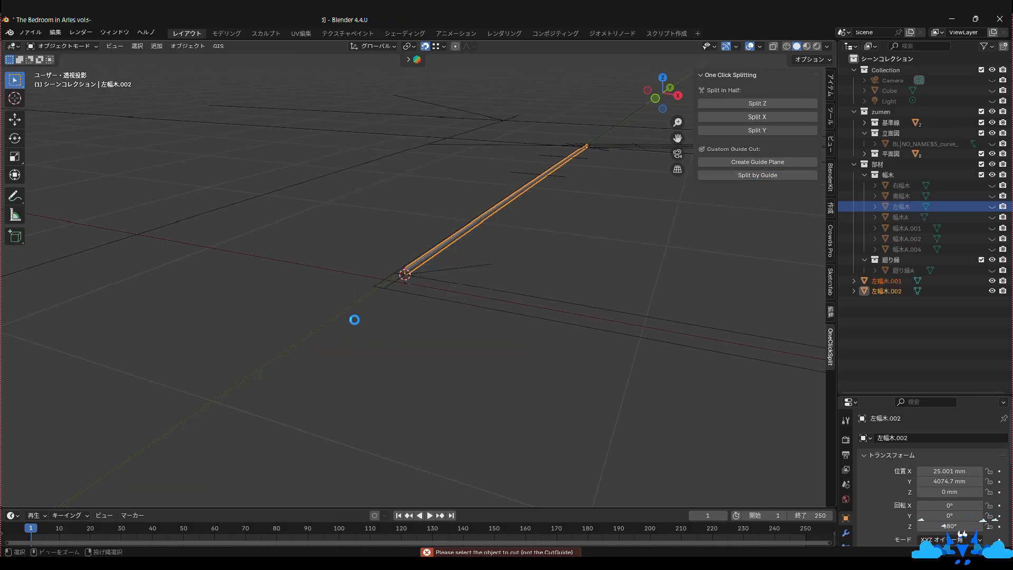
- Fill the open cut end of the remaining baseboard piece with a face in Edit Mode and return to Object Mode
key("ctrl+s")
key("Tab")
scroll(434, 269, "up", 2)
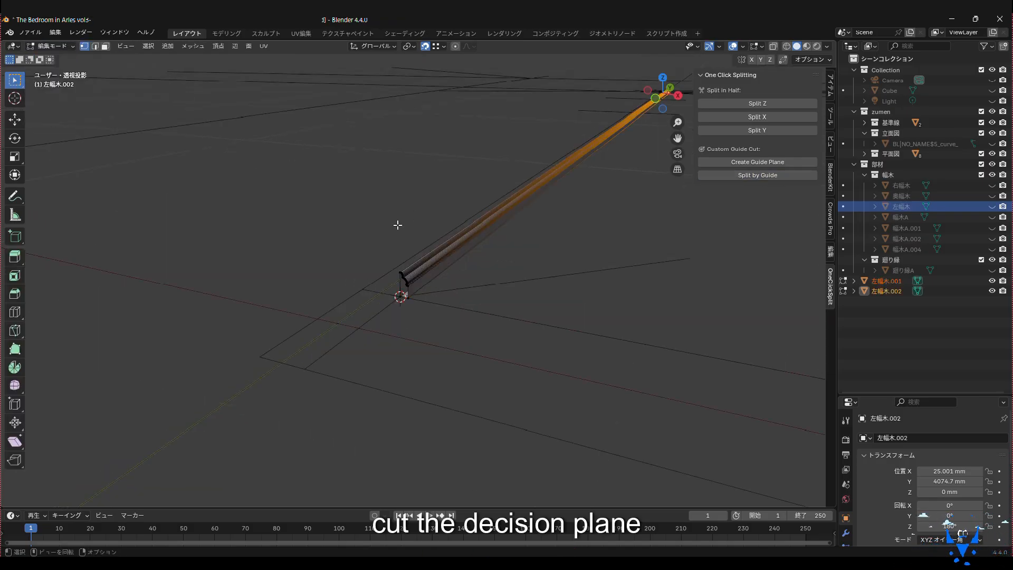
left_click(138, 95)
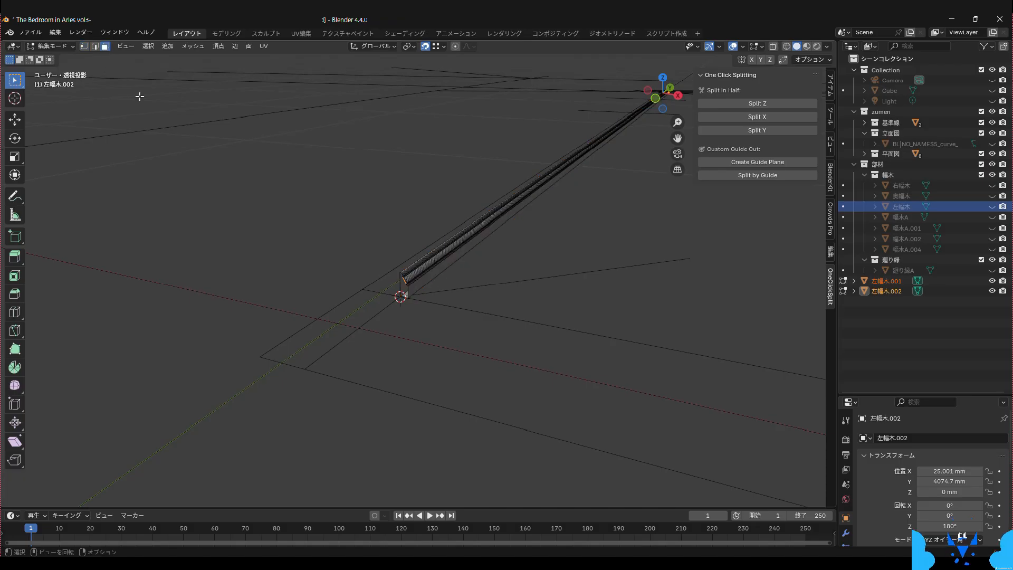
left_click(393, 283, "alt")
key("f")
key("a")
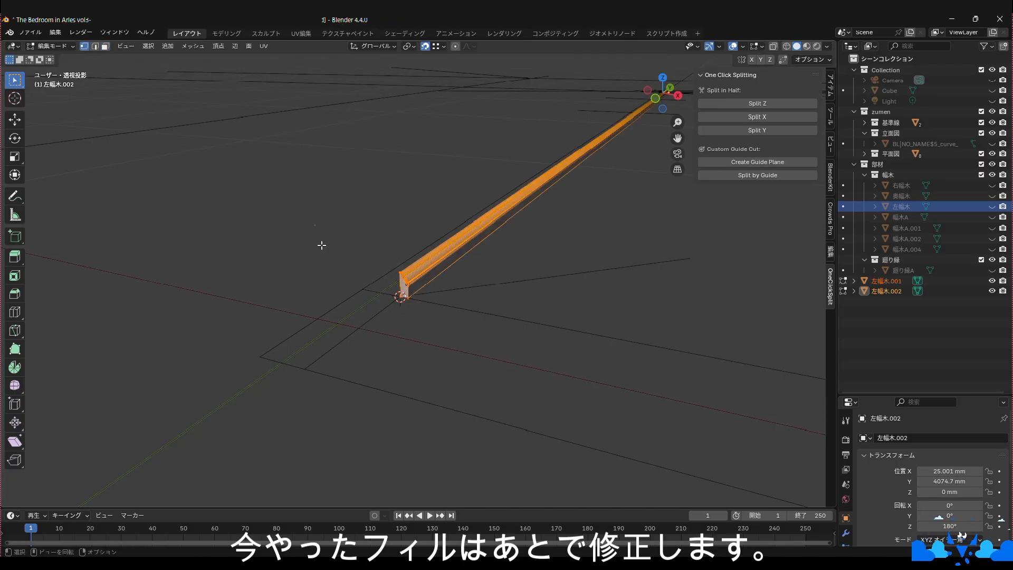
left_click(214, 197)
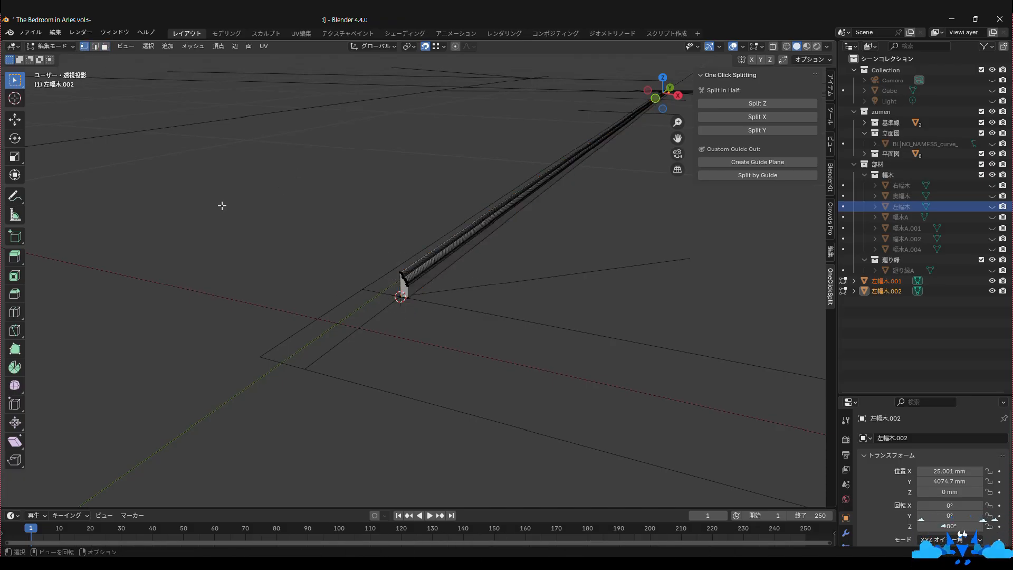
left_click(44, 46)
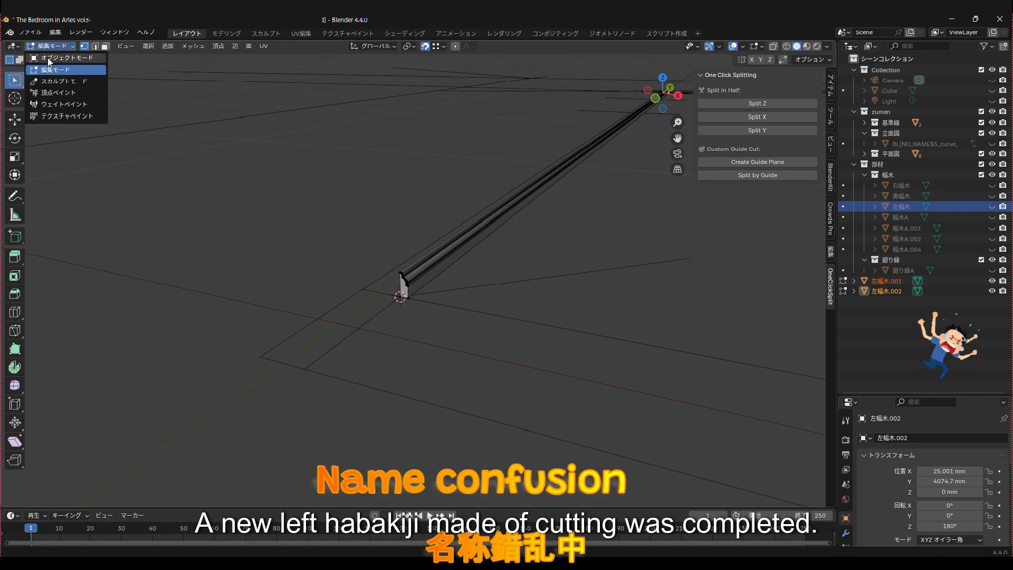
left_click(47, 58)
- Compare the split pieces 左幅木.001 and 左幅木.002 by selecting each, and hide 左幅木.001
left_click(885, 281)
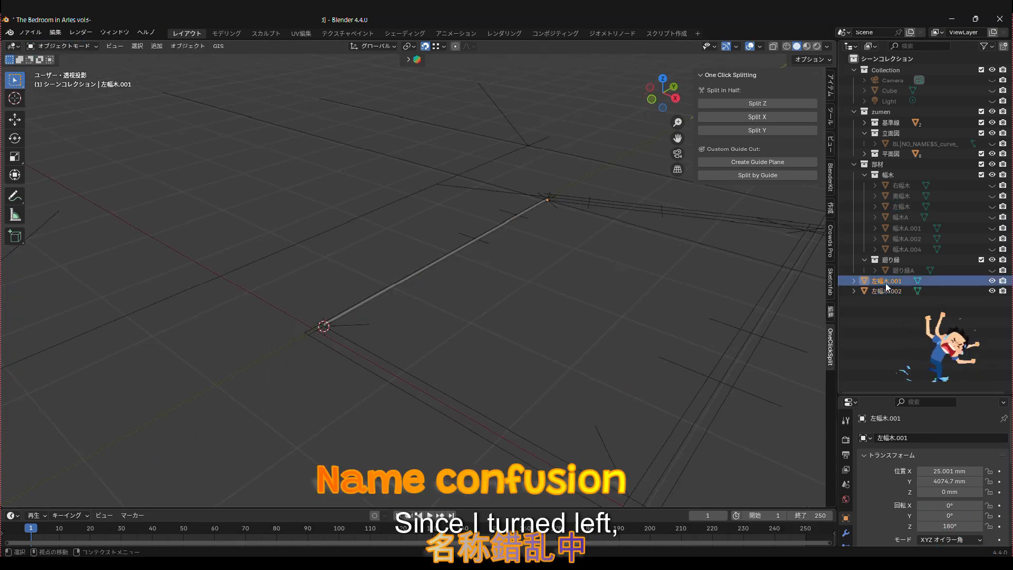
left_click(886, 290)
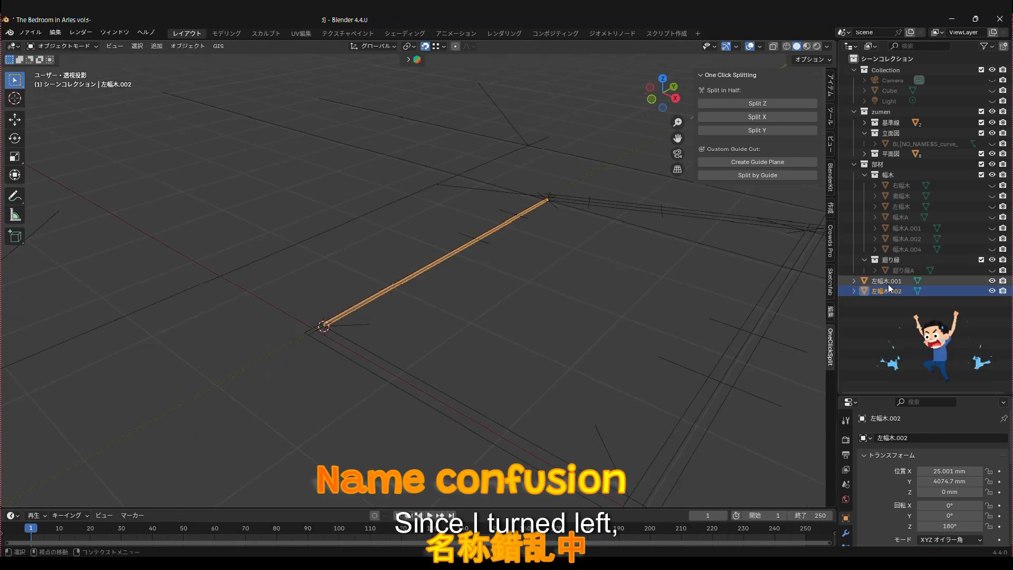
left_click(888, 281)
left_click(991, 280)
- Rename the original hidden 左幅木 object in the 幅木 collection as 左幅木A
double_click(884, 290)
double_click(901, 206)
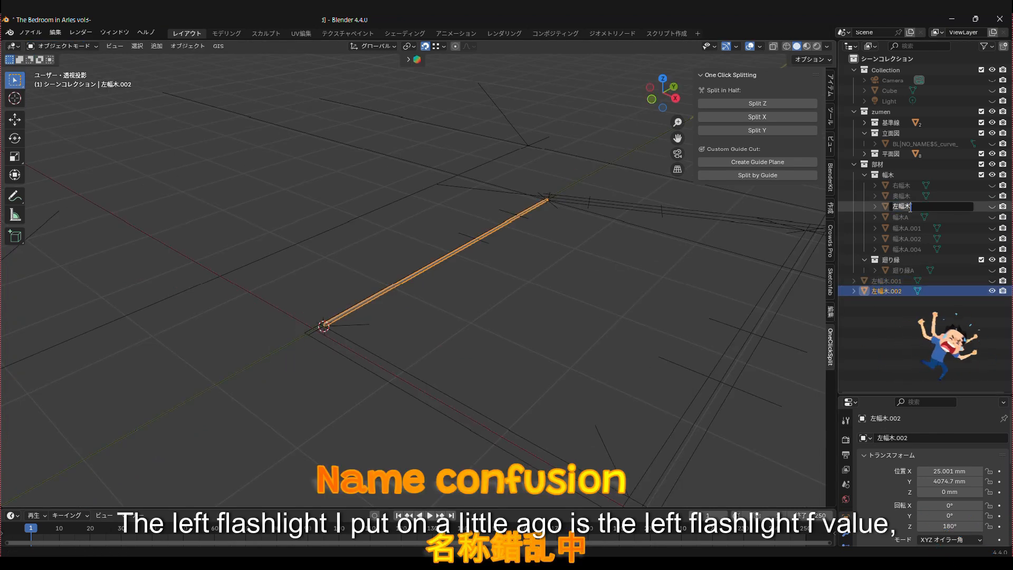
type("A")
key("Return")
- Rename 左幅木.002 as 左幅木 and move it into the 幅木 collection
double_click(874, 291)
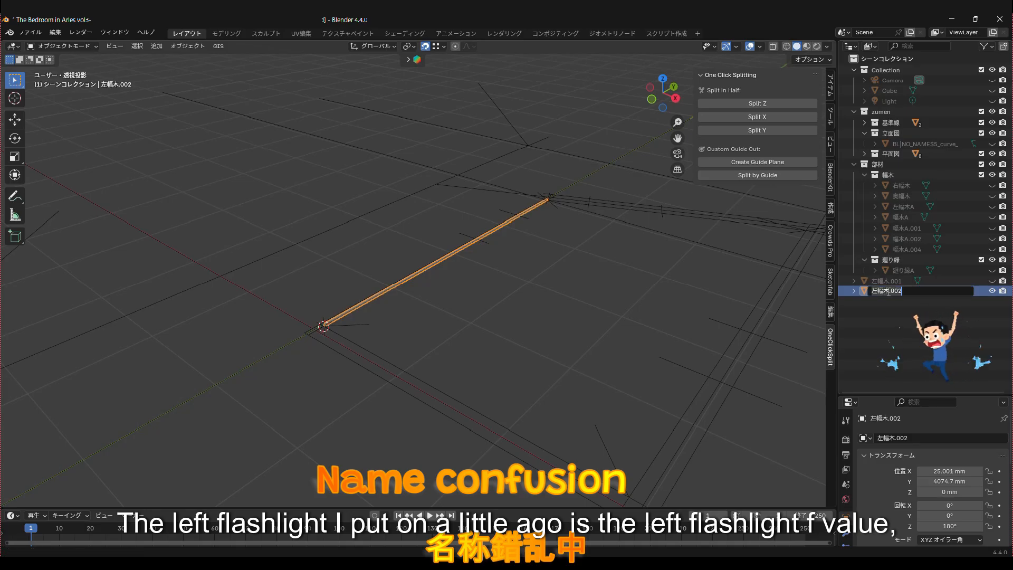
left_click_drag(890, 290, 905, 208)
key("BackSpace")
key("Return")
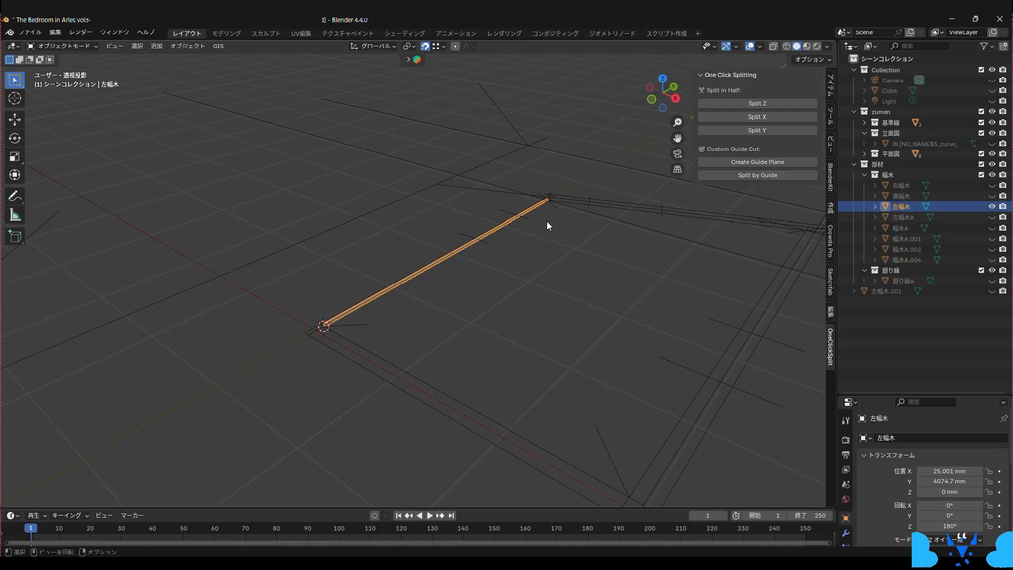
- Examine the back end face of 左幅木 up close in Edit Mode and return to Object Mode
middle_click_drag(575, 242, 285, 212)
left_click(53, 45)
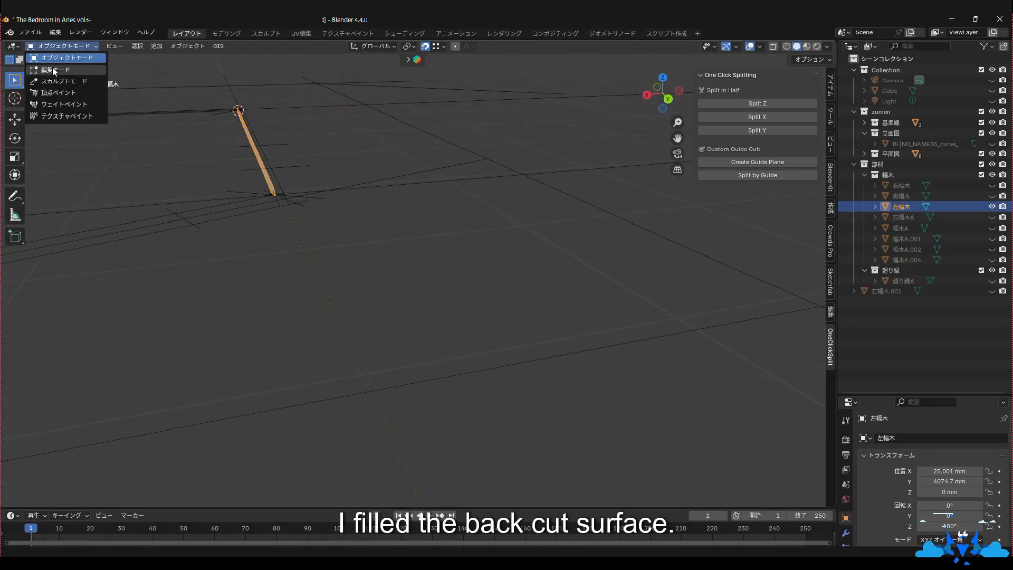
left_click(50, 70)
left_click_drag(340, 159, 213, 239)
key("KP_Decimal")
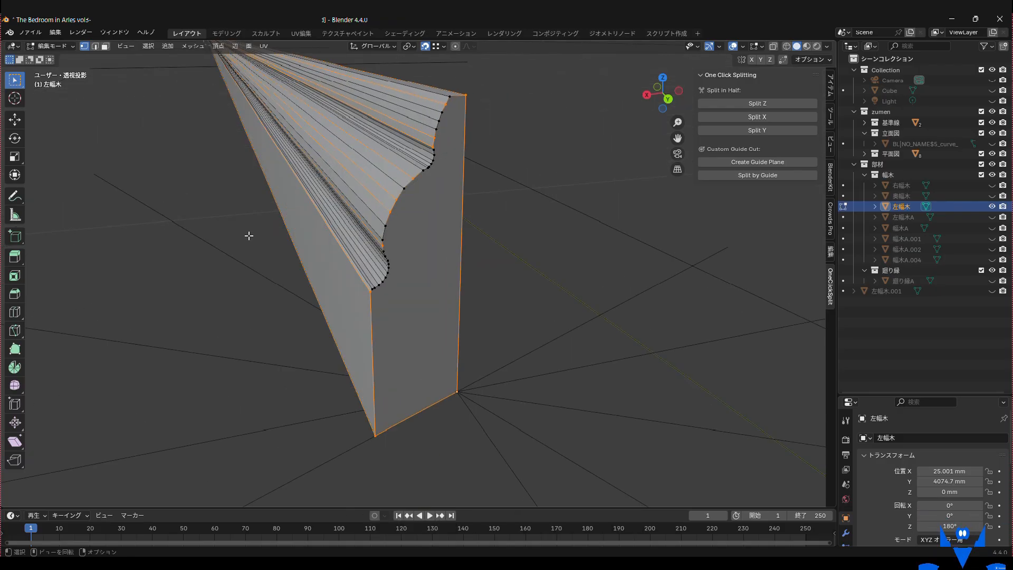
scroll(528, 197, "down", 1)
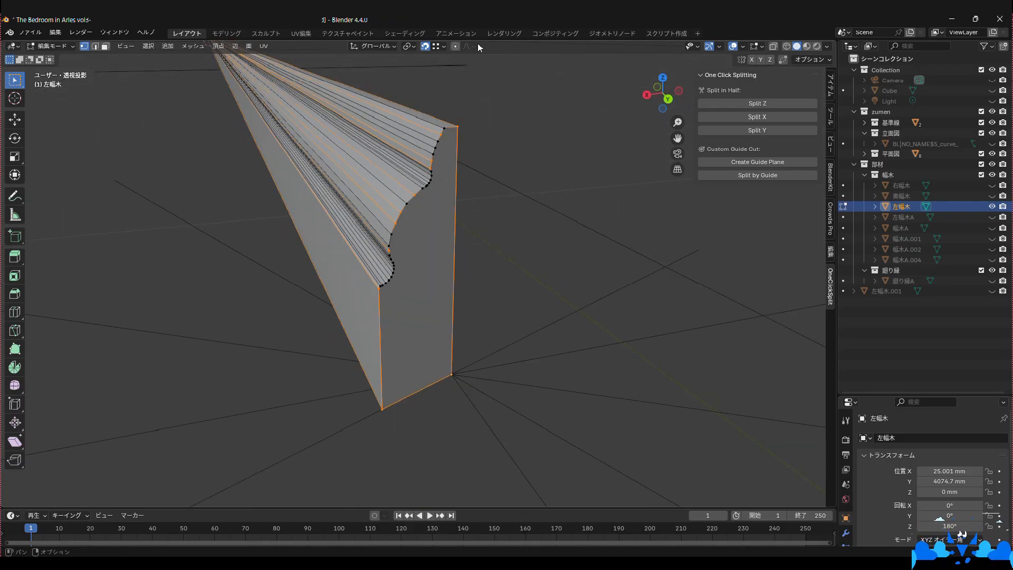
scroll(533, 260, "down", 4)
left_click(53, 46)
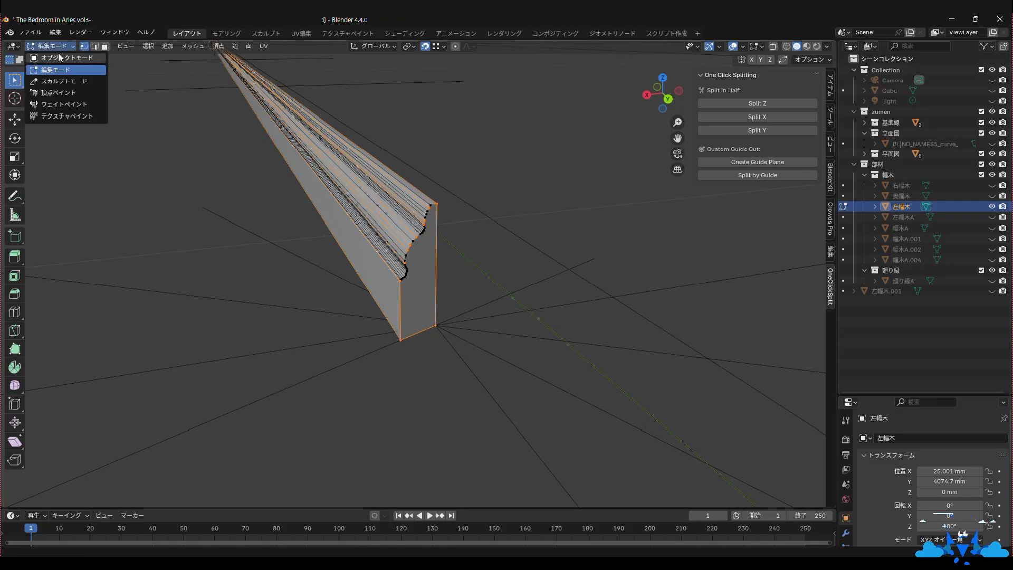
left_click(52, 63)
- Delete the faulty cap face on the front end of 左幅木 in Edit Mode
middle_click_drag(344, 233, 243, 417)
key("Tab")
key("a")
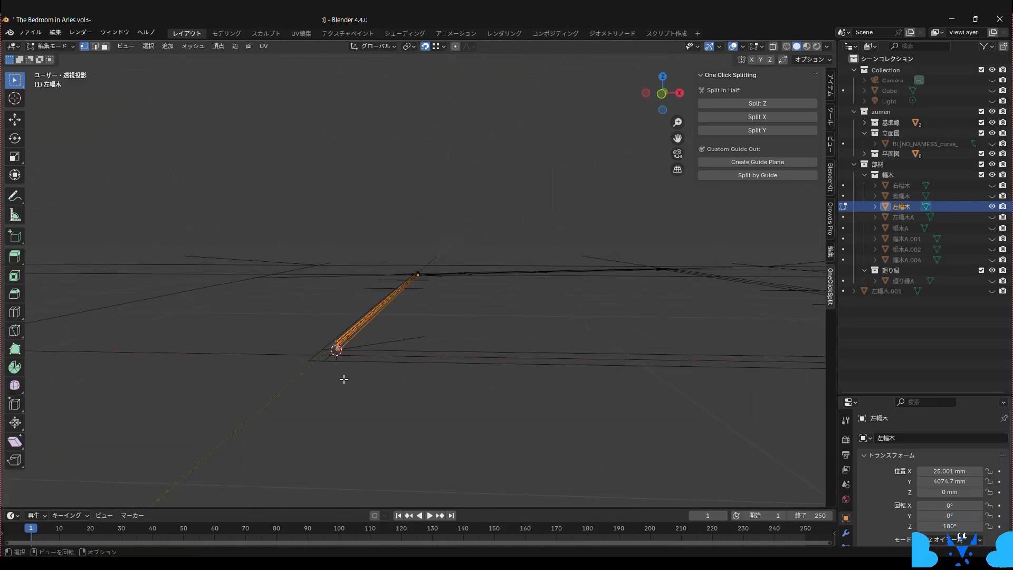
key("KP_Decimal")
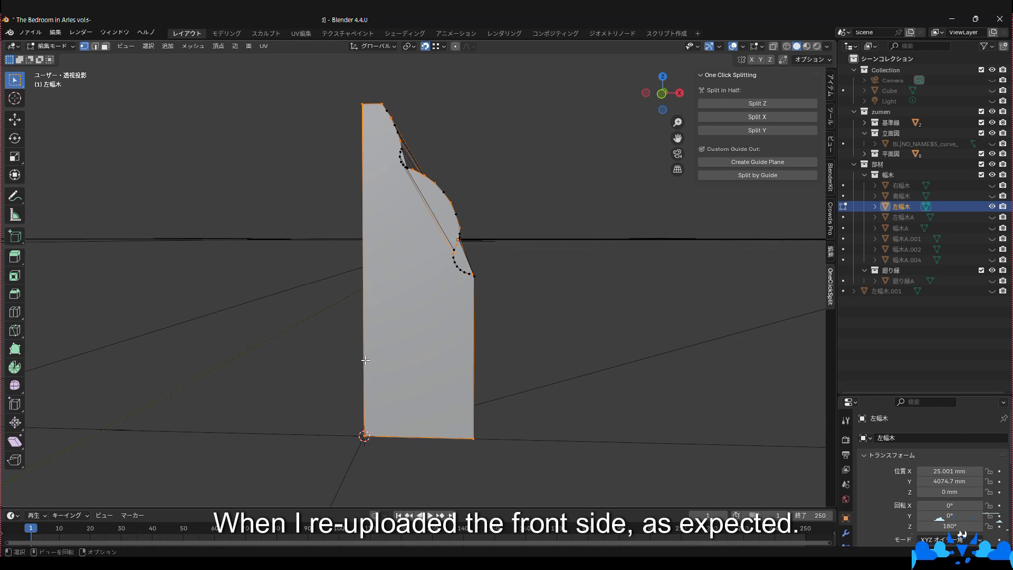
middle_click_drag(355, 360, 311, 362)
key("alt+a")
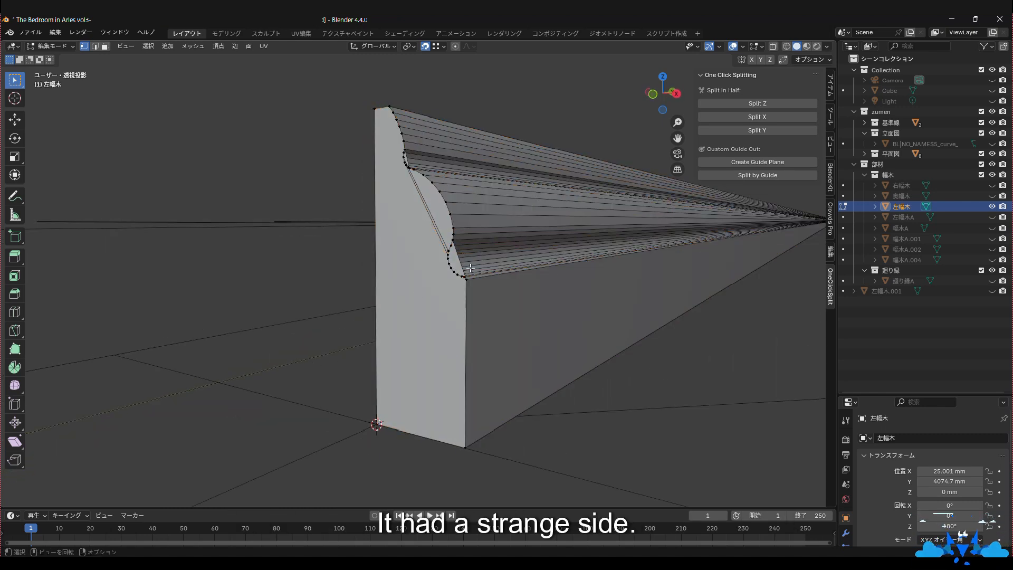
scroll(453, 269, "down", 2)
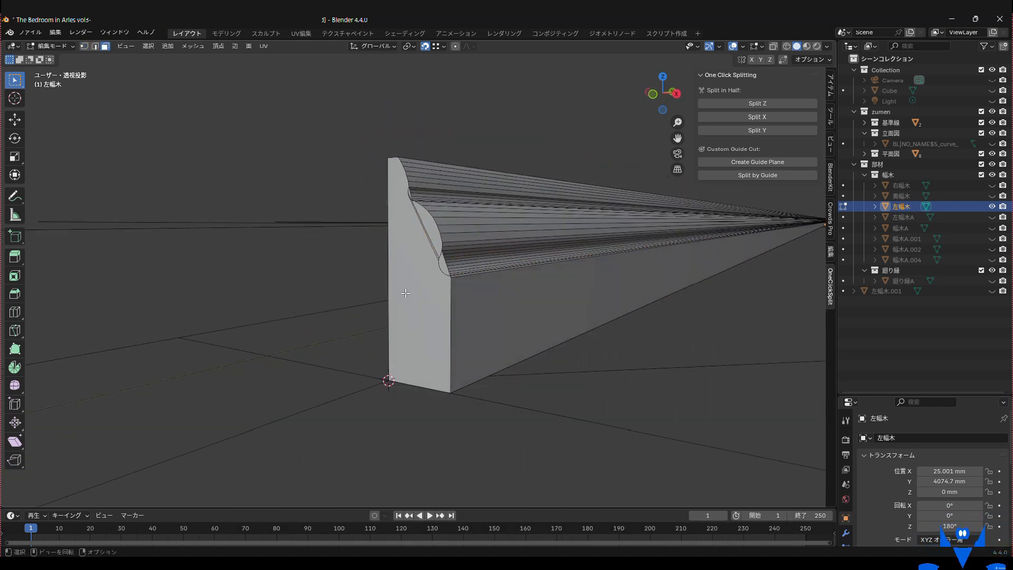
left_click(405, 293)
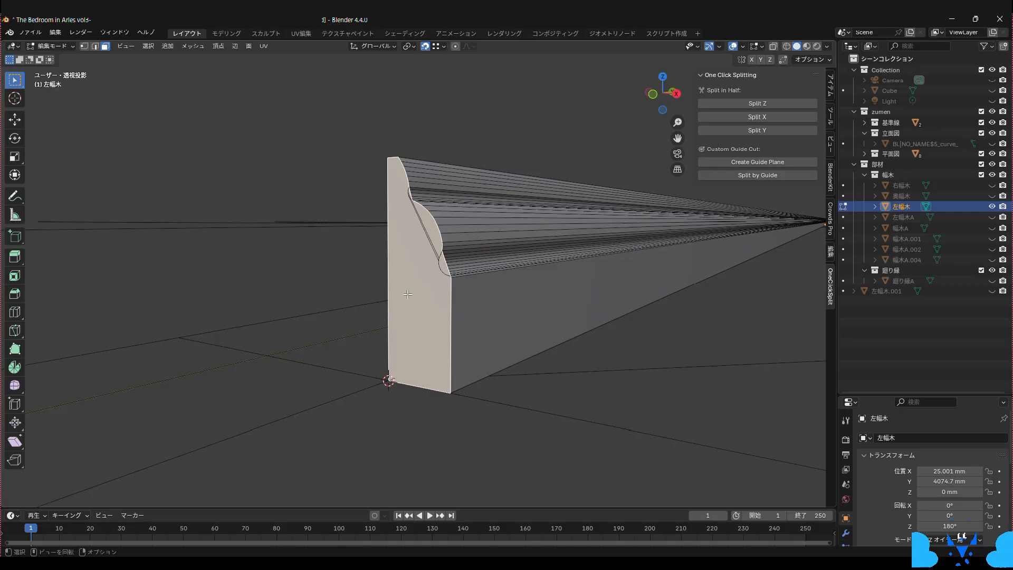
key("x")
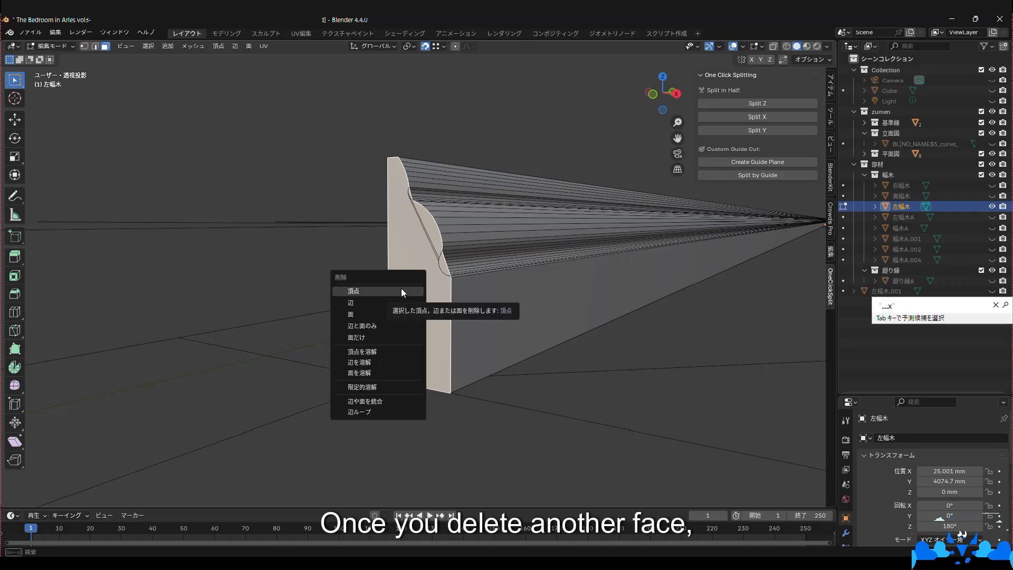
left_click(391, 314)
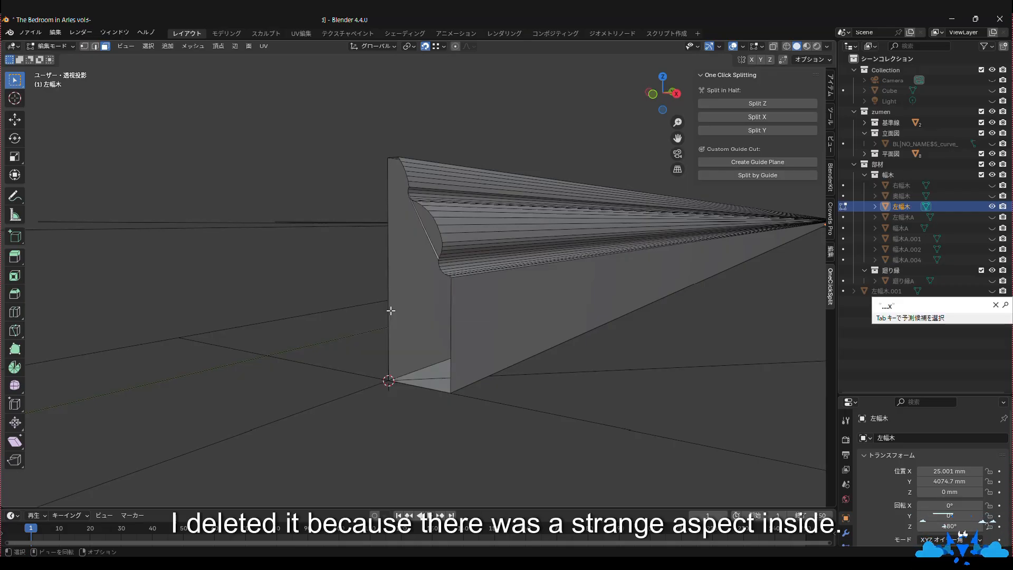
- Delete the narrow stray face left inside the front end profile of 左幅木
middle_click_drag(392, 297, 433, 224)
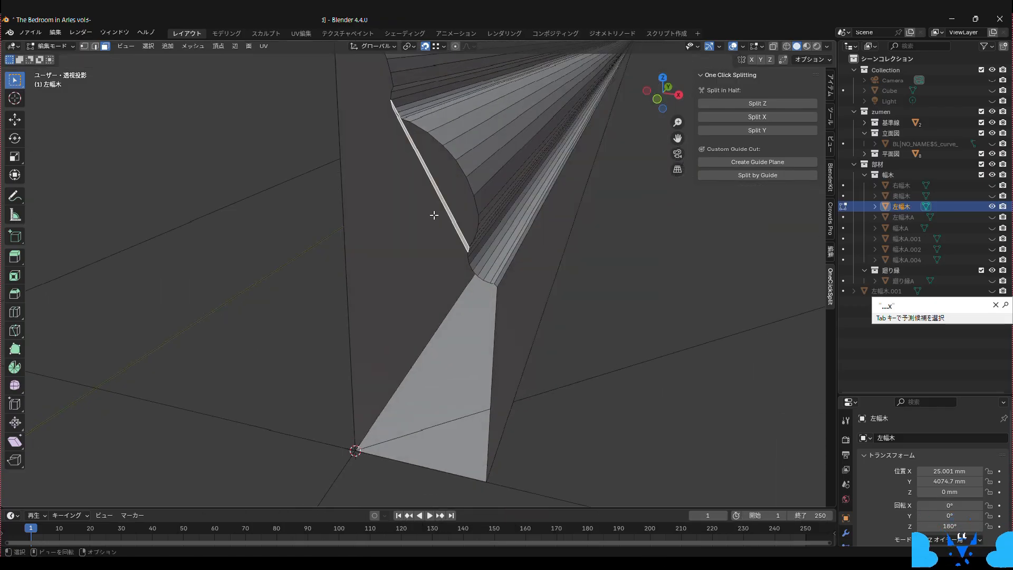
key("x")
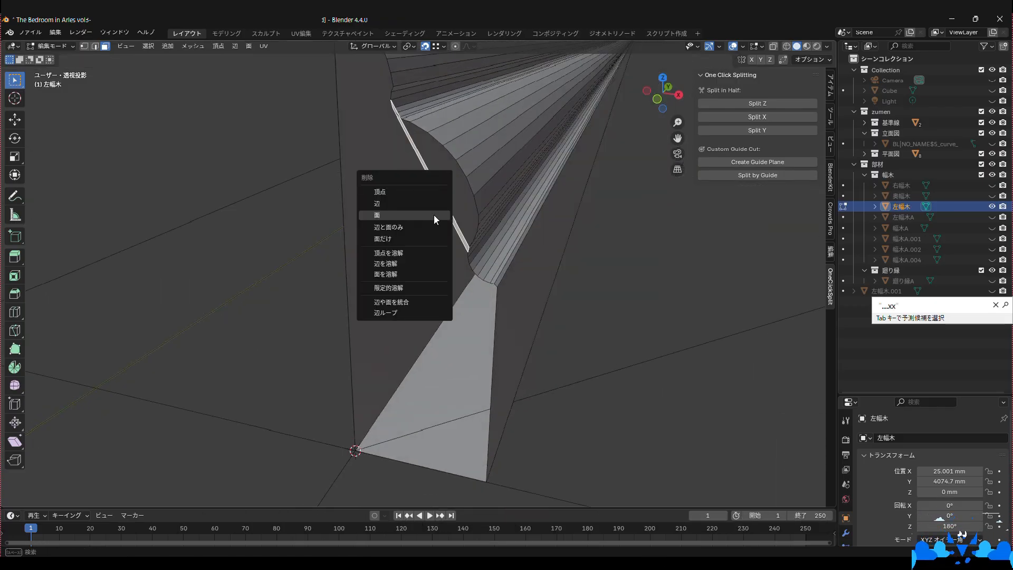
left_click(433, 214)
middle_click_drag(416, 190, 421, 215)
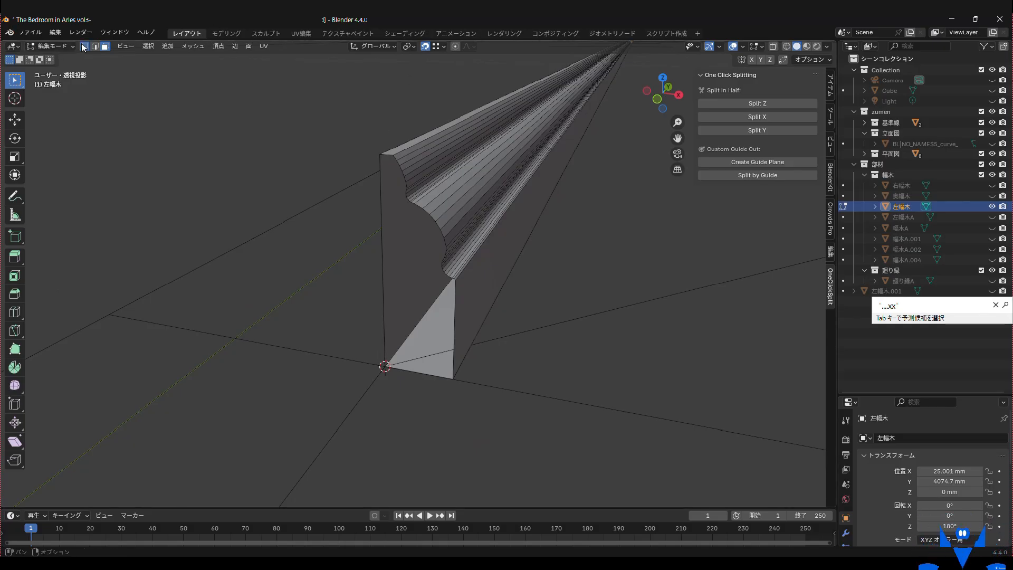
- Refill the front end of 左幅木 from its outline vertices, save the file, and return to Object Mode
left_click_drag(365, 137, 484, 422)
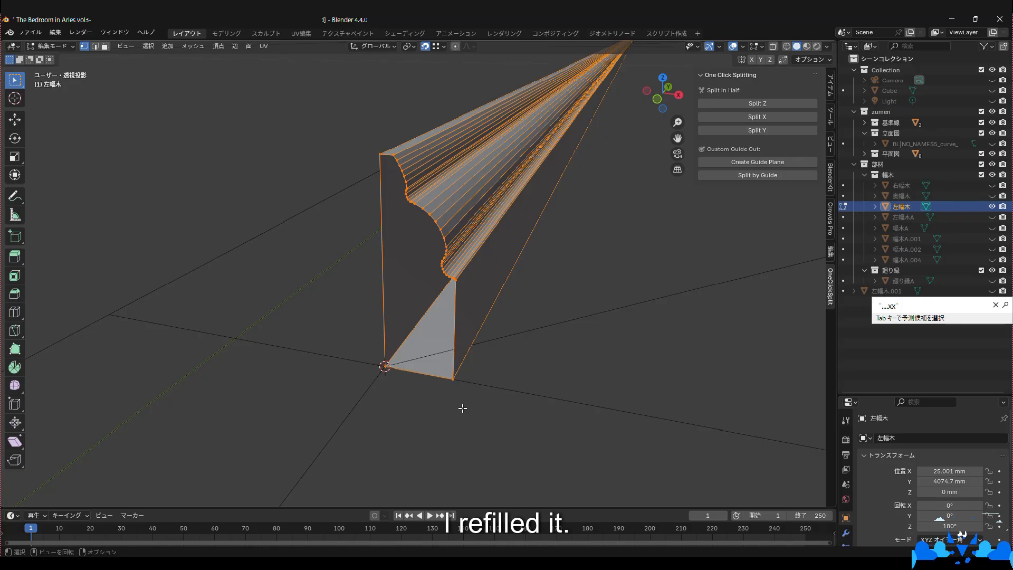
key("f")
key("ctrl+s")
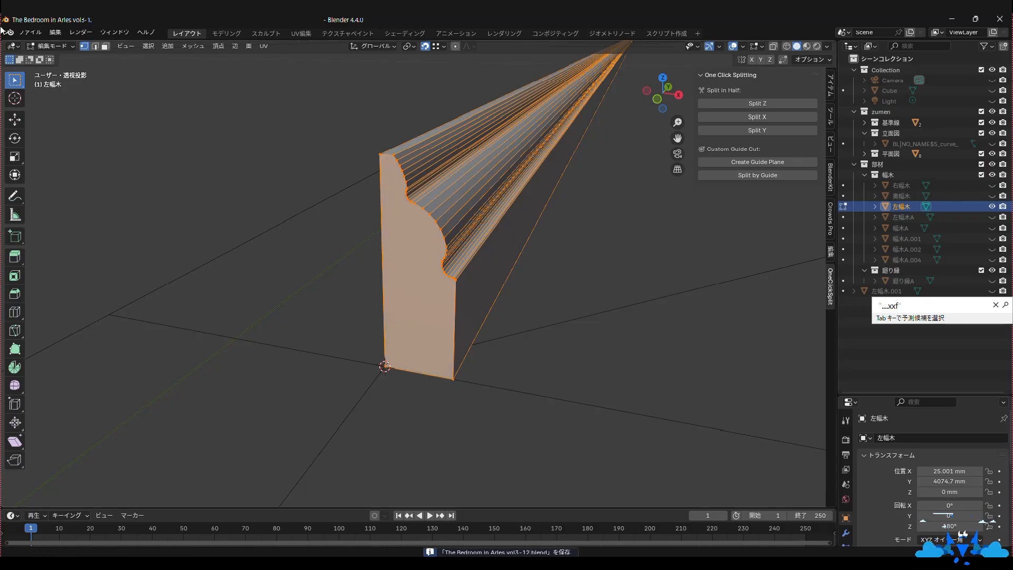
left_click(48, 46)
left_click(52, 59)
- Unhide the back and right baseboards in the 幅木 collection and check them together with 左幅木 by selecting each
scroll(324, 199, "down", 5)
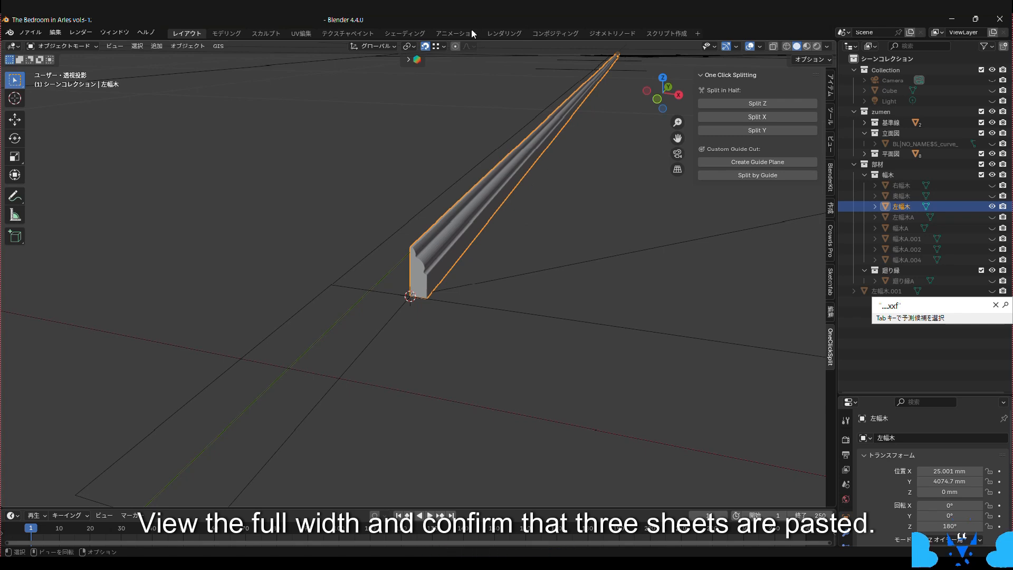
scroll(544, 246, "down", 9)
middle_click_drag(678, 280, 372, 276)
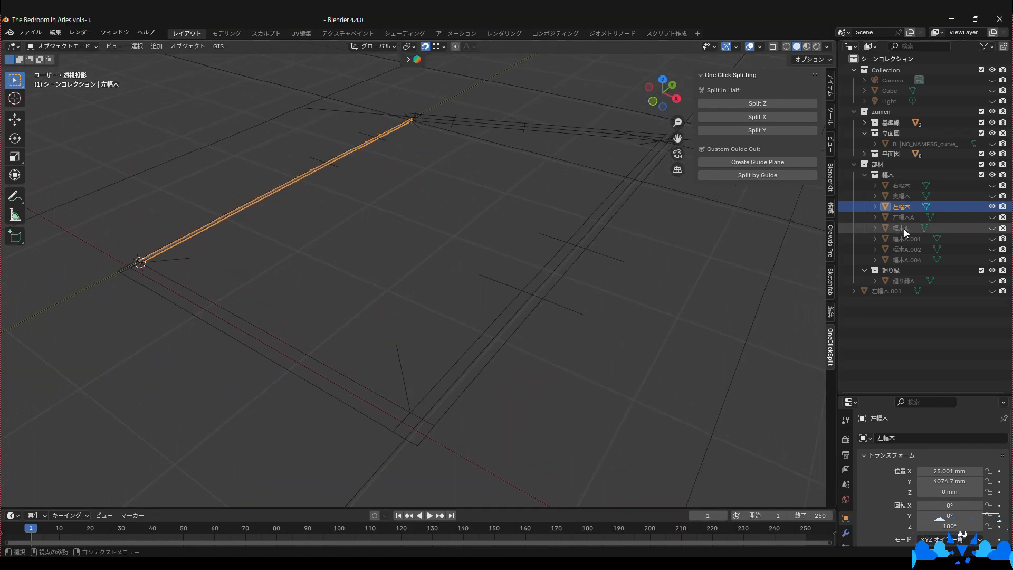
left_click(991, 196)
left_click(991, 186)
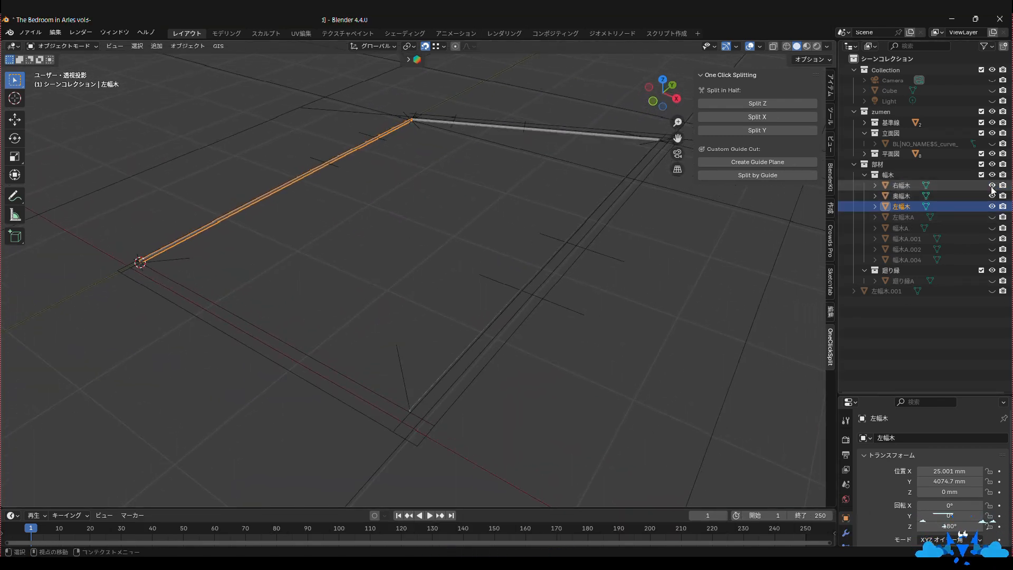
left_click(901, 185)
left_click(896, 196)
left_click(896, 206)
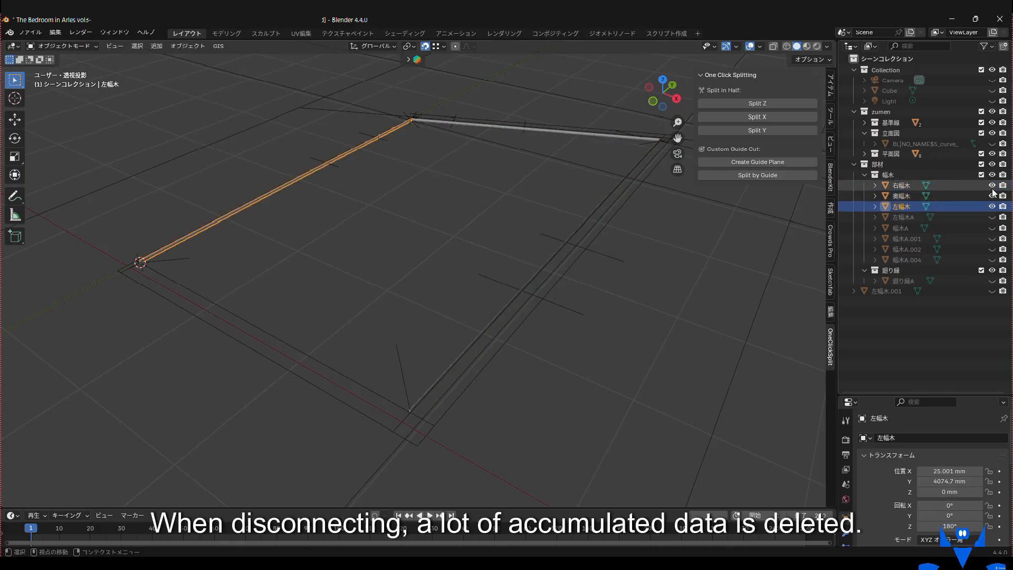
- Hide the three finished baseboards, show the leftover pieces from 左幅木A to 幅木A.004, and delete those leftovers
left_click_drag(991, 188, 991, 262)
left_click(992, 206)
left_click(991, 217)
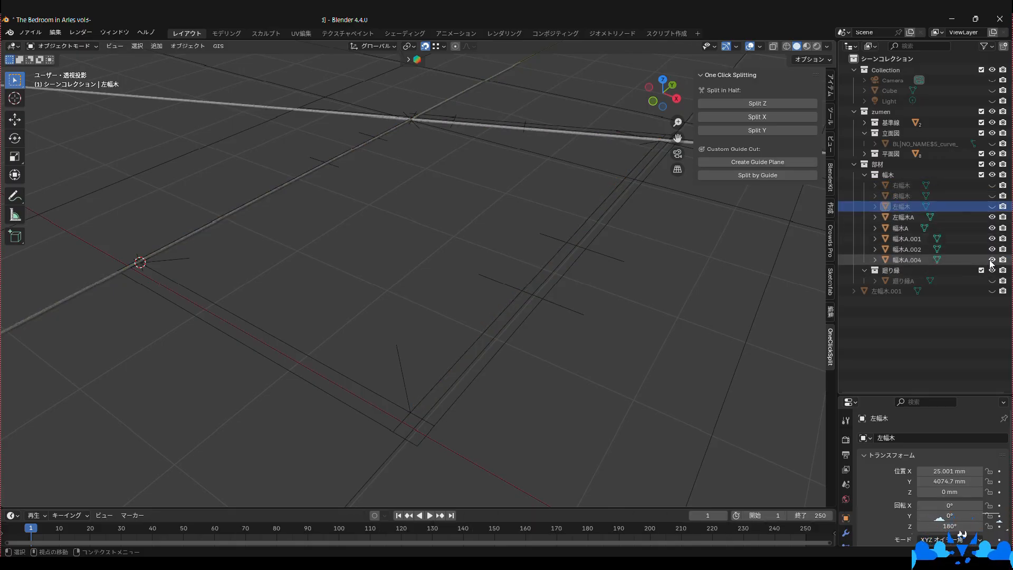
left_click(922, 262)
left_click(903, 217, "shift")
key("Delete")
- Show 右幅木, 奥幅木 and 左幅木 again and turn on the face orientation overlay to check their normals
left_click(991, 186)
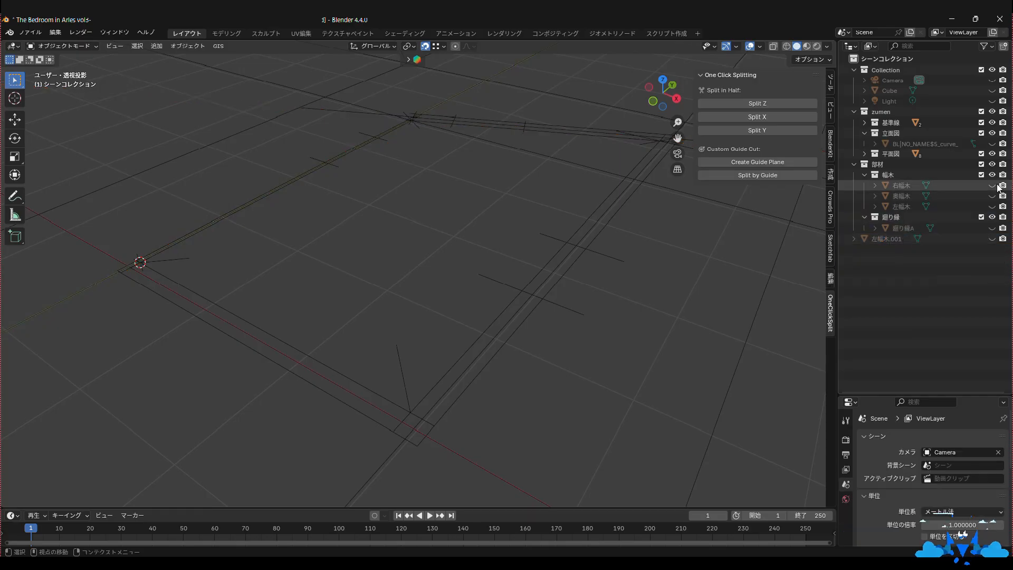
left_click_drag(992, 196, 992, 207)
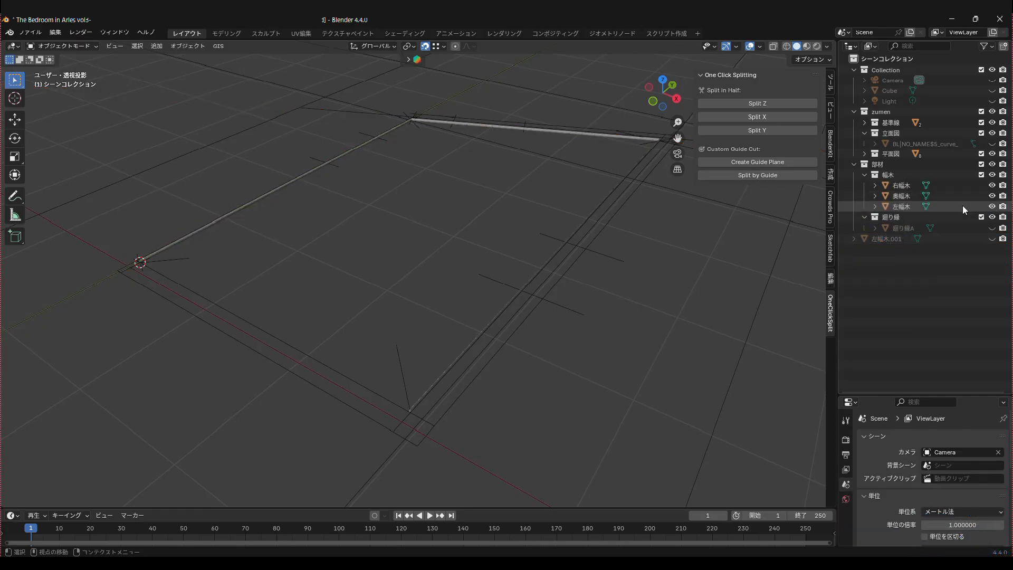
left_click(913, 185)
scroll(191, 204, "up", 1)
left_click(191, 204)
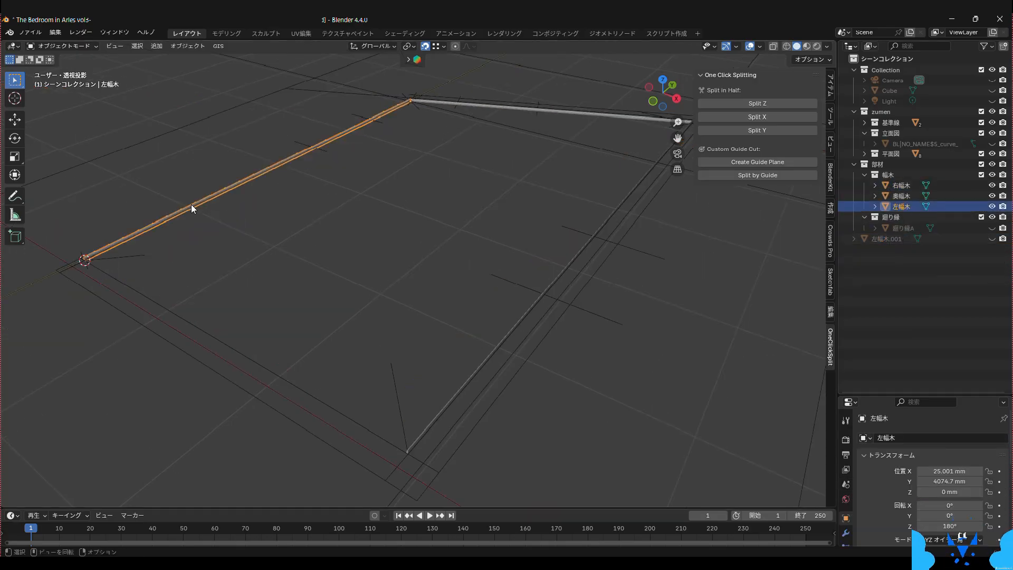
left_click(759, 47)
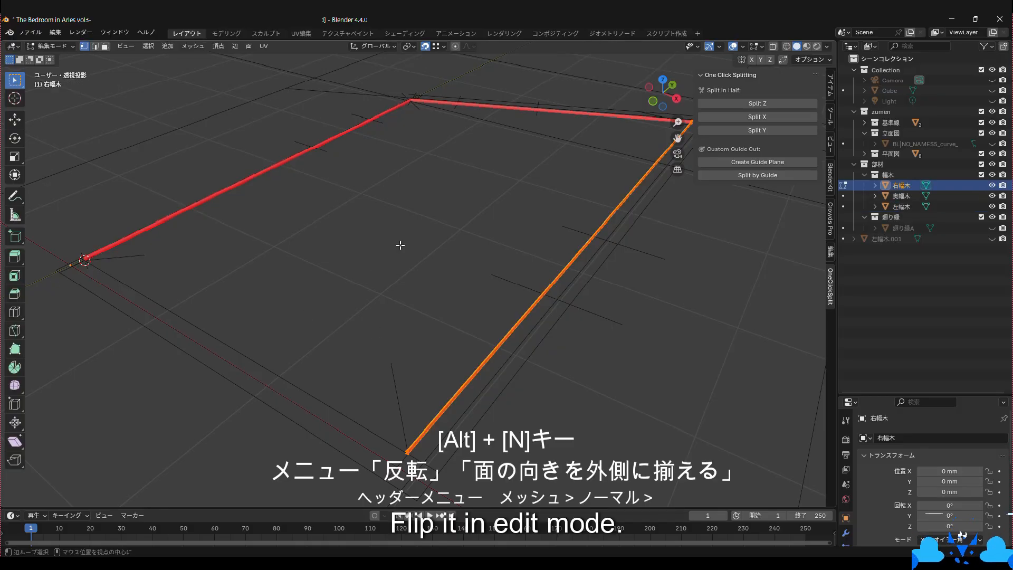
- Flip the normals of 右幅木 in Edit Mode and return to Object Mode
key("alt+n")
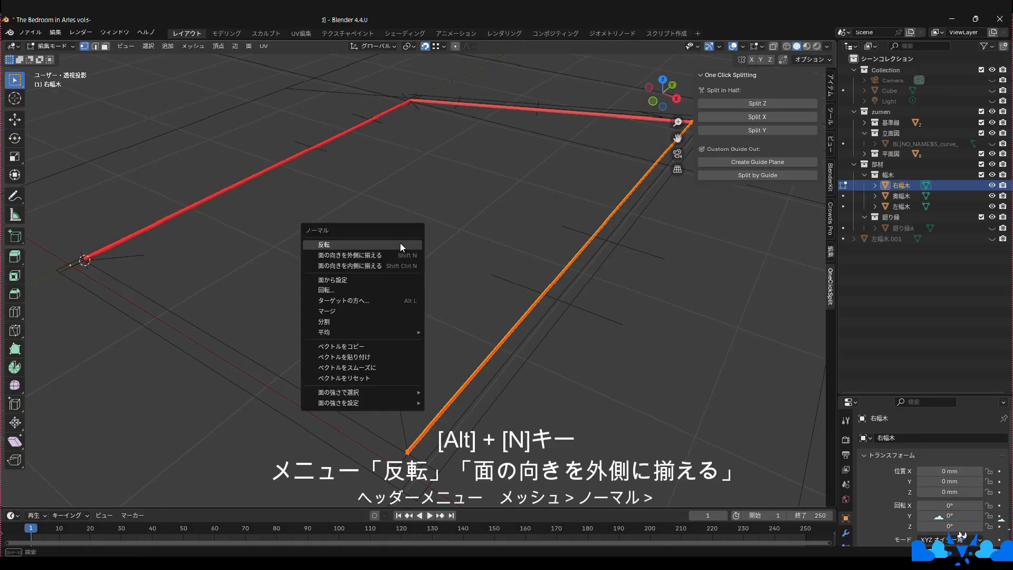
left_click(394, 245)
left_click(536, 363)
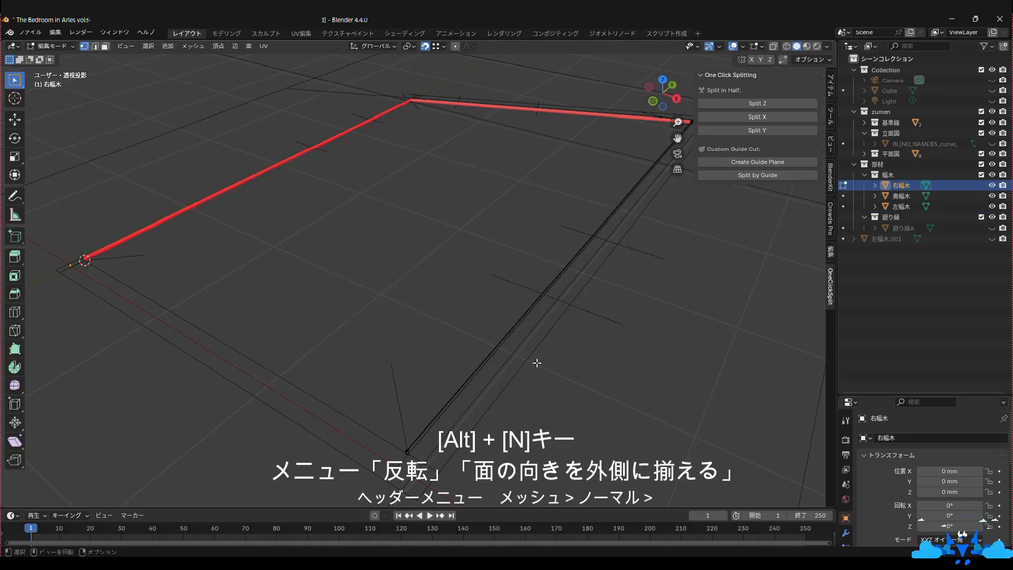
left_click(52, 46)
left_click(51, 58)
- Open 奥幅木 in Edit Mode and flip the normals of its selected faces
left_click(283, 111)
left_click(463, 104)
left_click(56, 46)
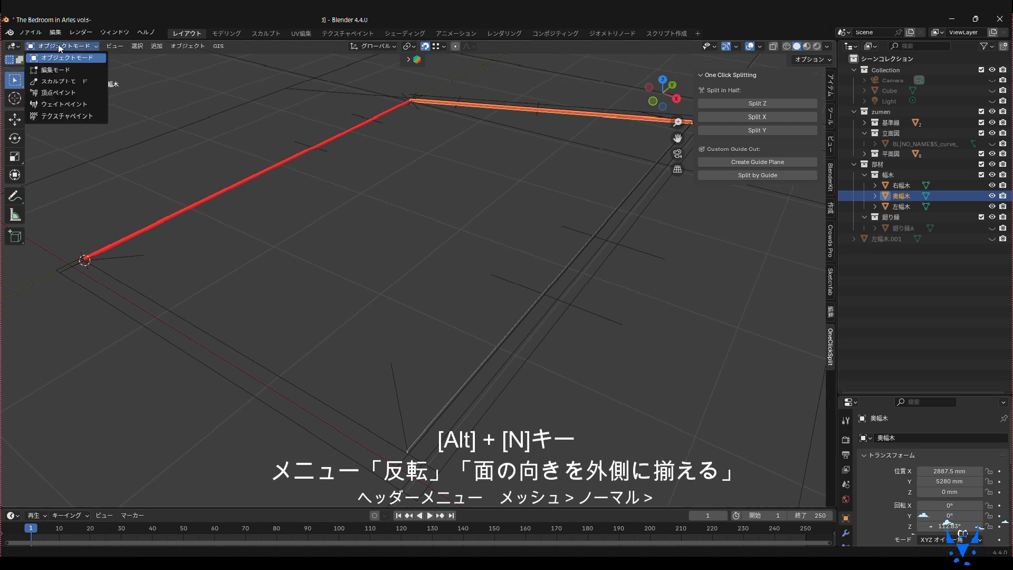
left_click(63, 70)
key("alt+n")
left_click(452, 200)
left_click(522, 119)
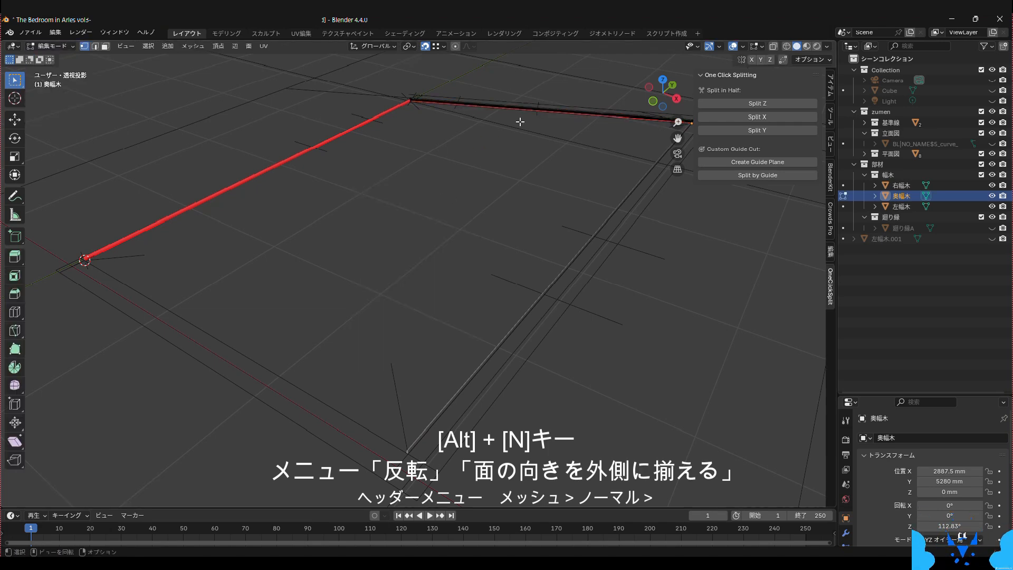
- Select the whole mesh of 奥幅木, recalculate its normals to the outside, and return to Object Mode
scroll(531, 117, "up", 2)
middle_click_drag(531, 118, 371, 269, "shift")
scroll(517, 236, "up", 4)
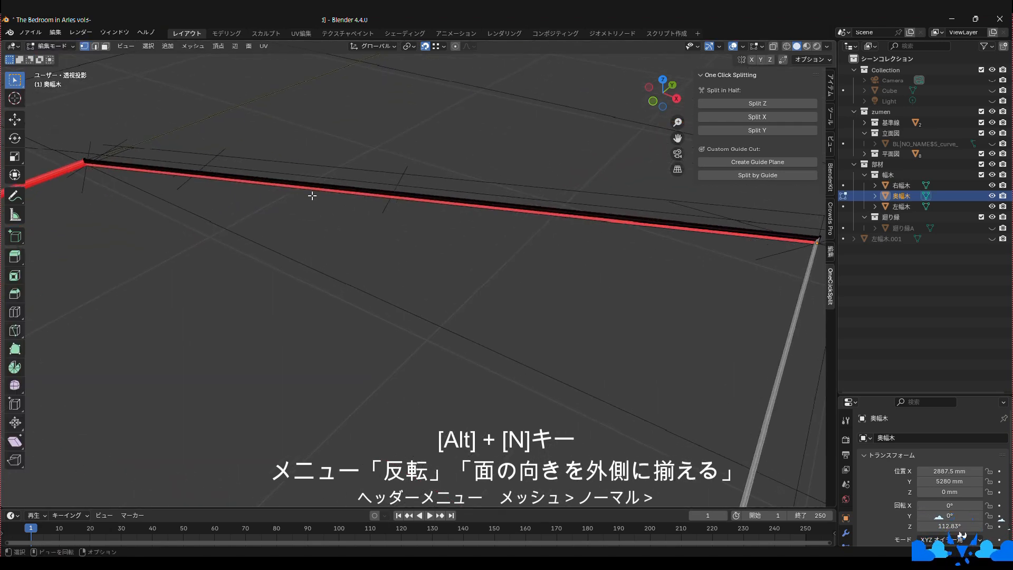
key("a")
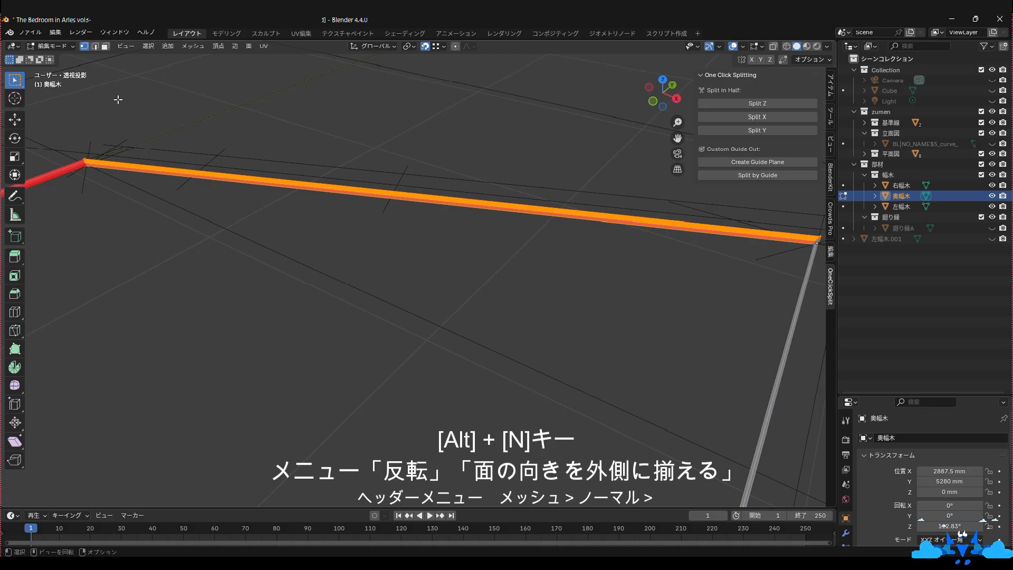
key("alt+n")
left_click(91, 110)
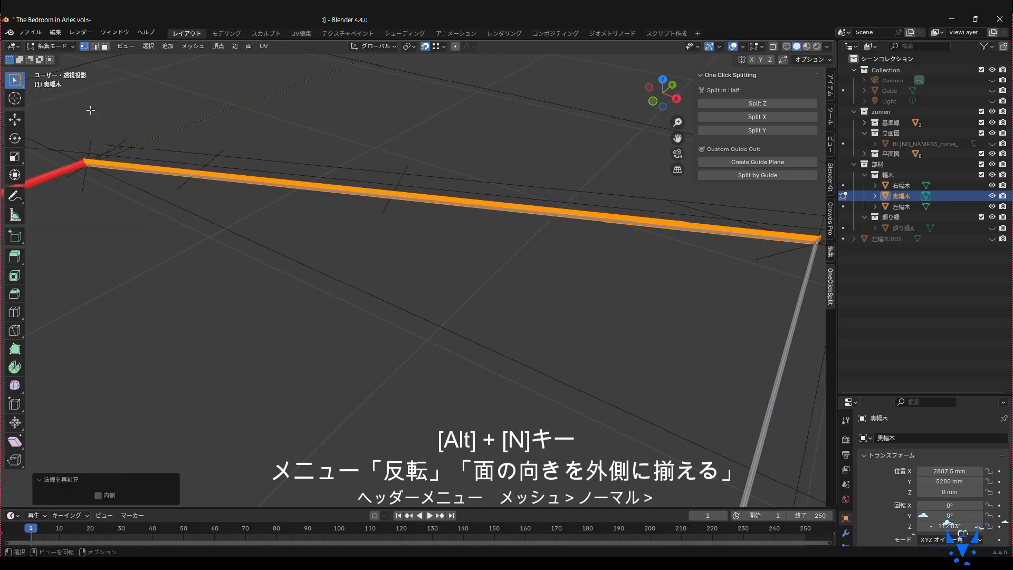
left_click(195, 195)
scroll(749, 269, "down", 2)
left_click(50, 46)
left_click(48, 56)
- Open 左幅木 in Edit Mode and recalculate the normals of its selected faces to the outside
left_click(65, 188)
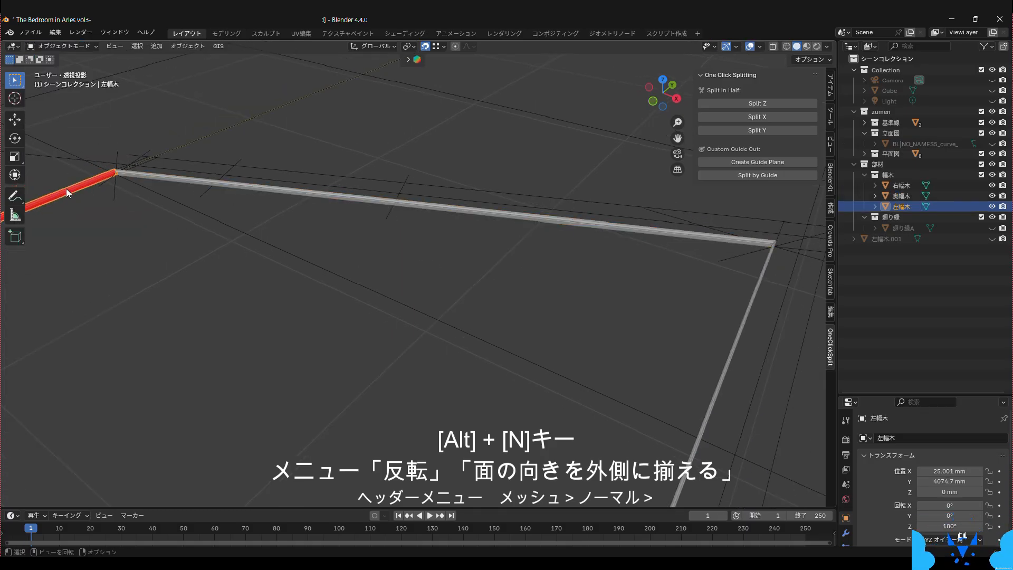
left_click(50, 46)
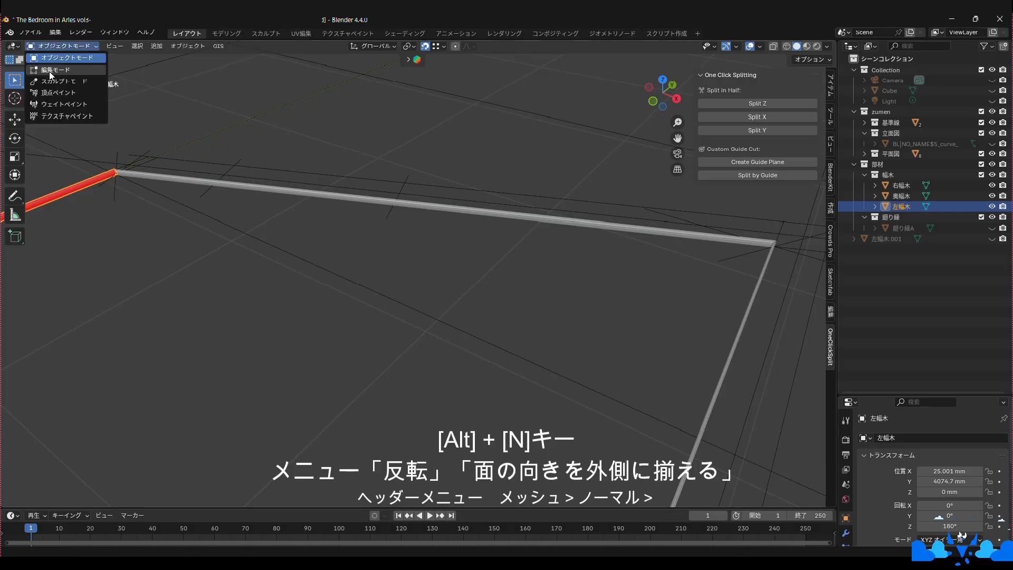
left_click(50, 66)
scroll(105, 329, "down", 3)
scroll(106, 329, "down", 4)
middle_click_drag(106, 329, 256, 334, "shift")
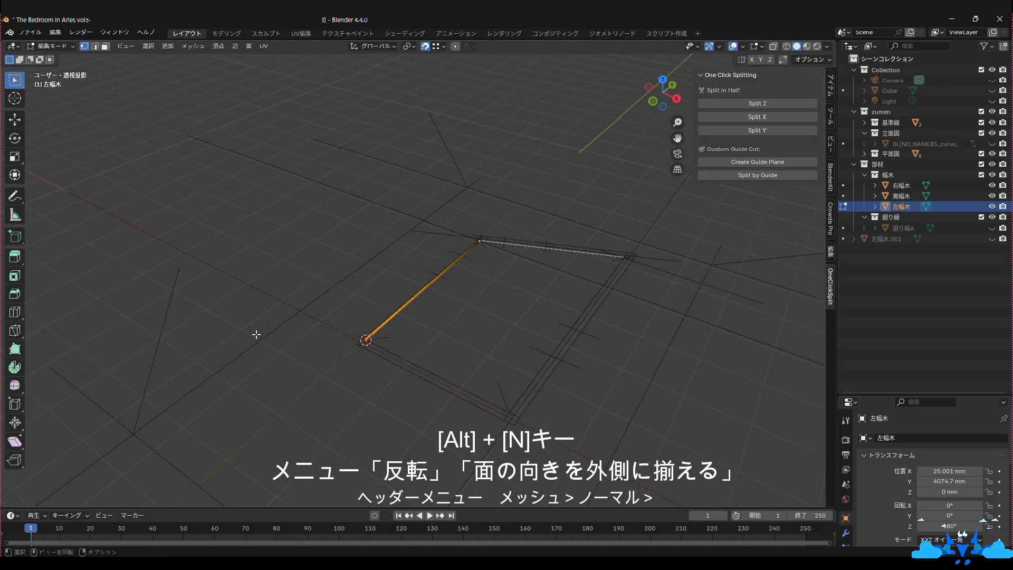
scroll(256, 335, "up", 5)
middle_click_drag(406, 357, 470, 228)
key("alt+n")
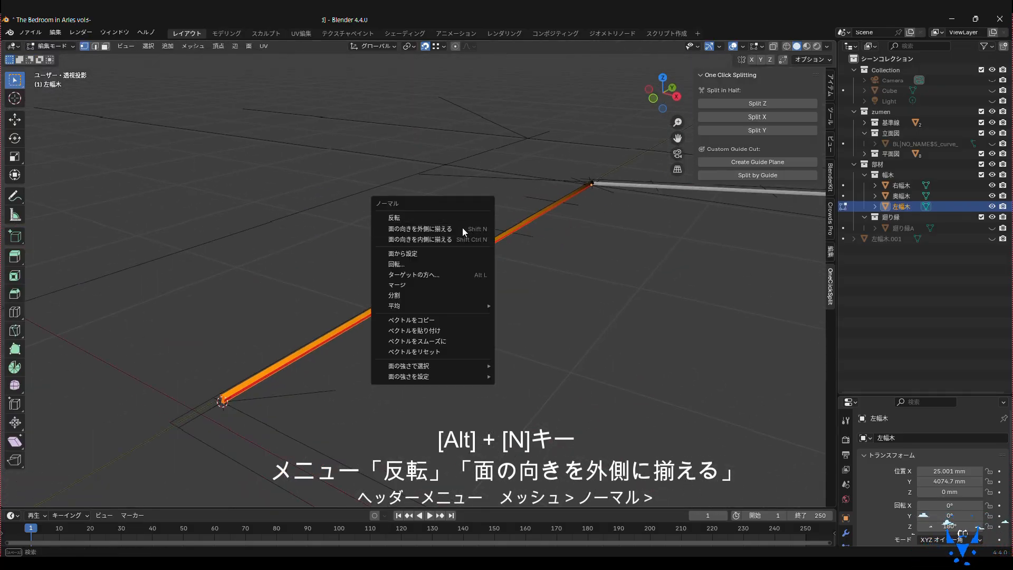
left_click(462, 228)
- Try flipping the normals of the selected faces of 左幅木
key("alt+n")
left_click(411, 262)
scroll(298, 375, "up", 2)
scroll(234, 409, "down", 1)
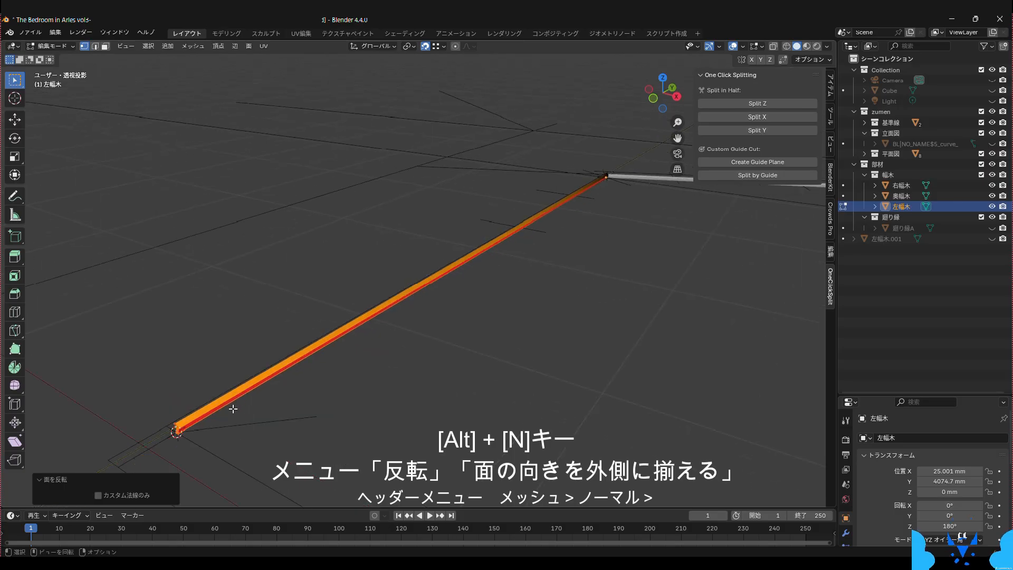
- Select the whole mesh of 左幅木, recalculate its normals to the outside, and return to Object Mode
left_click(234, 409)
key("a")
key("alt+n")
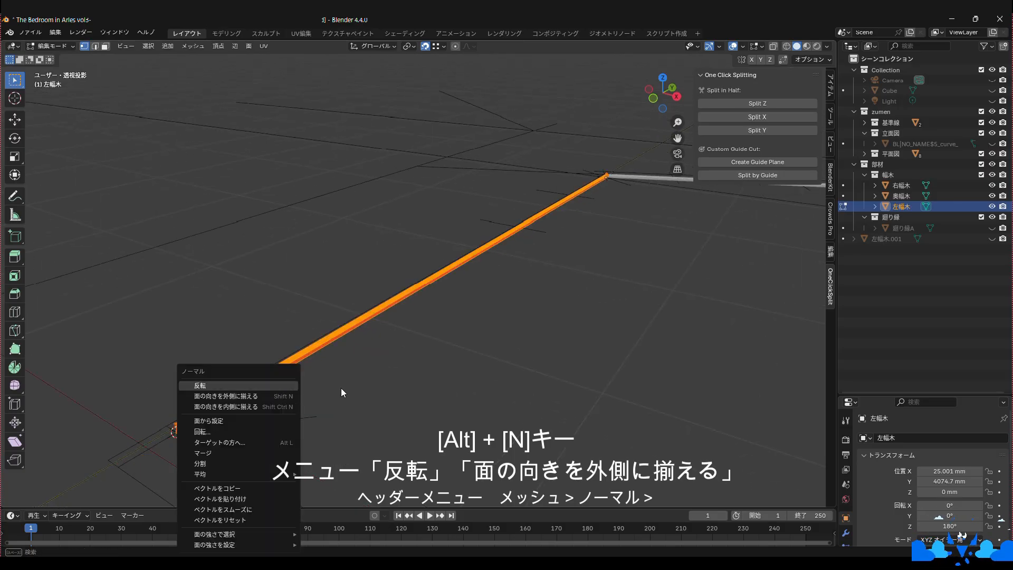
left_click(225, 396)
left_click(267, 416)
scroll(436, 390, "down", 3)
left_click(50, 45)
left_click(48, 59)
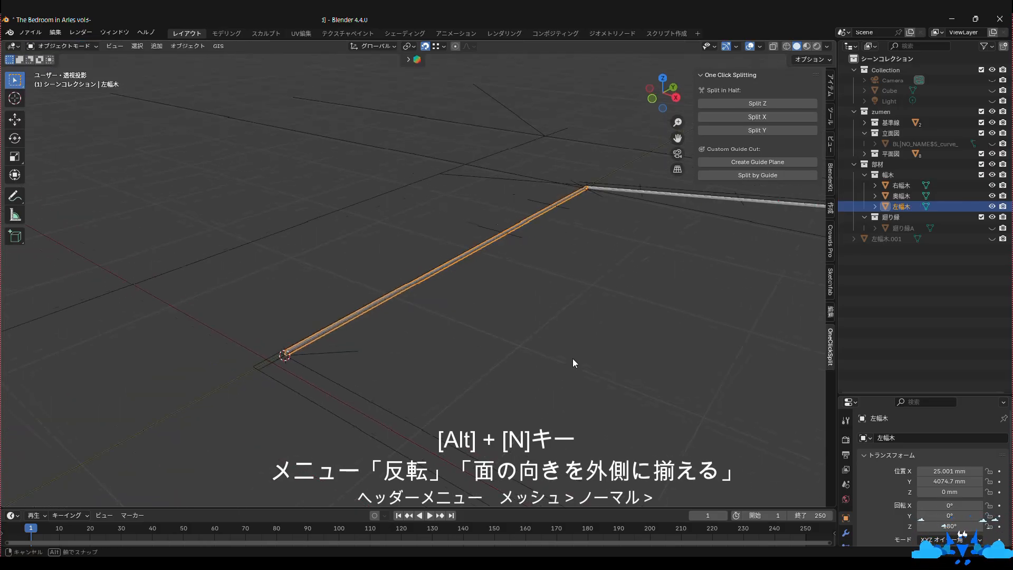
- Turn off the face orientation overlay and bring the three baseboards into view
middle_click_drag(572, 358, 326, 213, "shift")
left_click(760, 45)
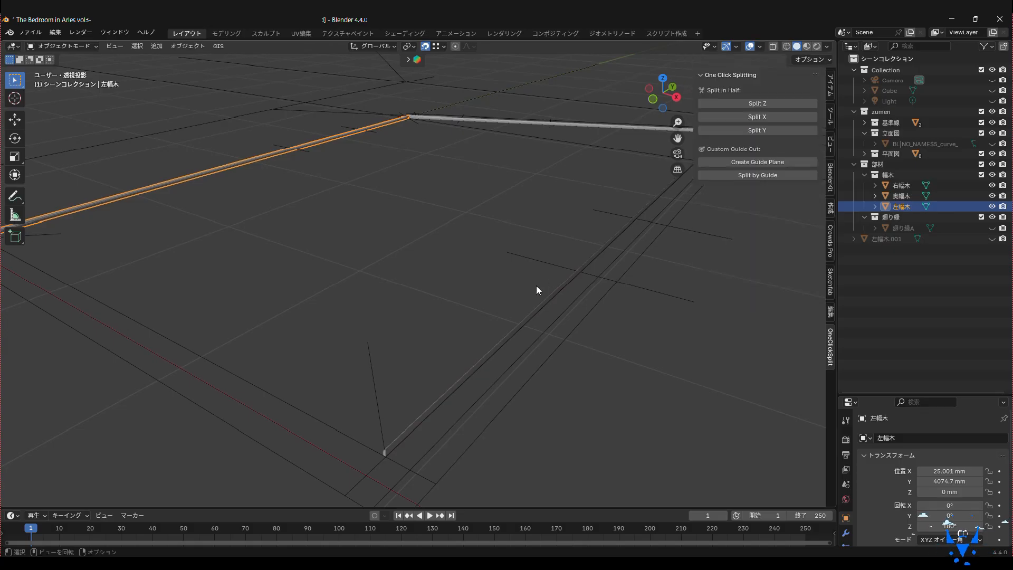
mouse_move(437, 316)
middle_mouse_down()
mouse_move(430, 330)
mouse_move(490, 314)
mouse_move(477, 290)
mouse_move(424, 287)
mouse_move(499, 309)
mouse_move(444, 336)
mouse_move(426, 331)
mouse_move(420, 294)
mouse_move(465, 304)
mouse_move(457, 317)
mouse_move(440, 315)
middle_mouse_up()
scroll(440, 315, "down", 2)
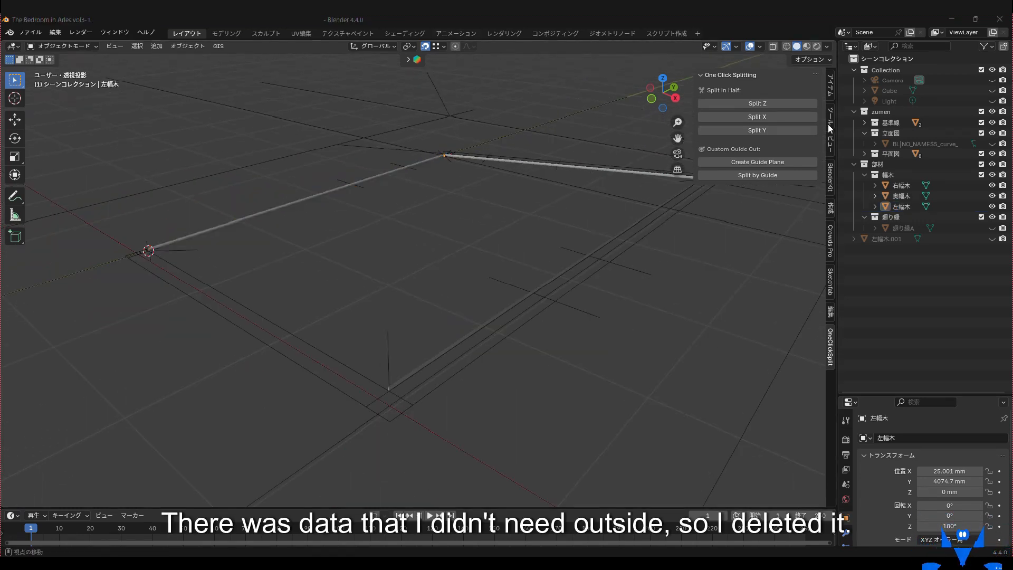
- Check the leftover object 左幅木.001 outside the collections by toggling its visibility, and delete it
left_click(944, 240)
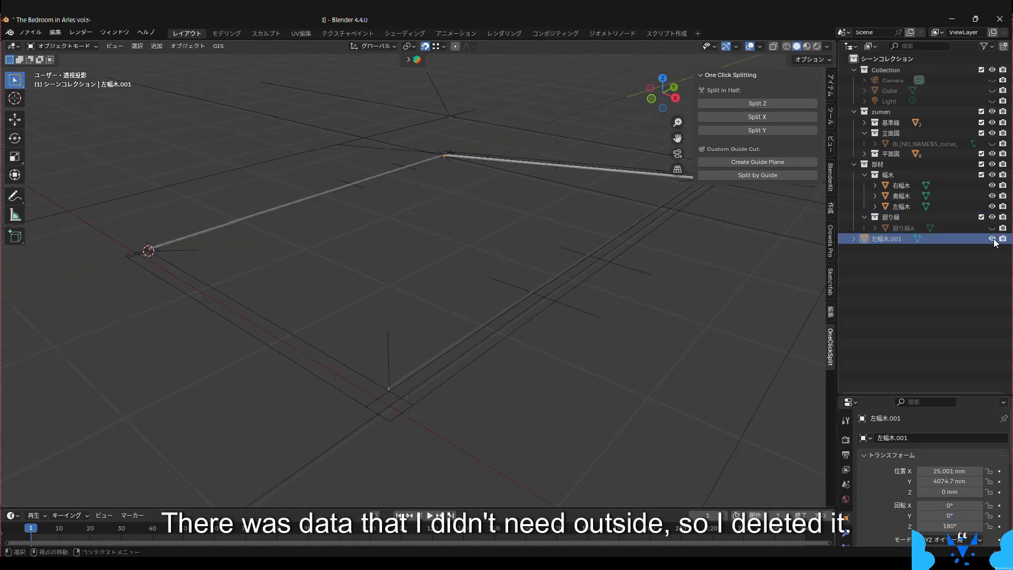
left_click(992, 239)
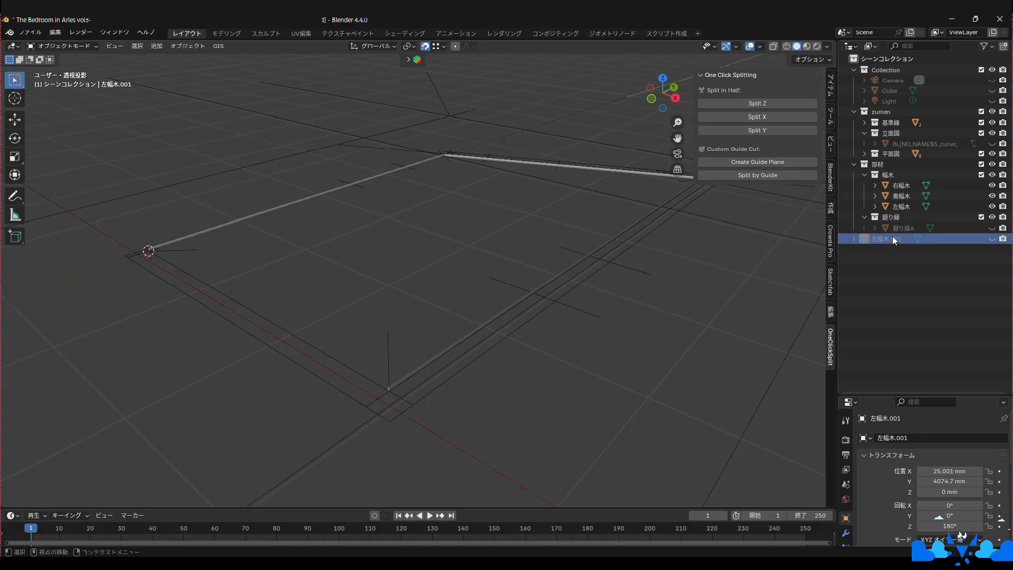
key("Delete")
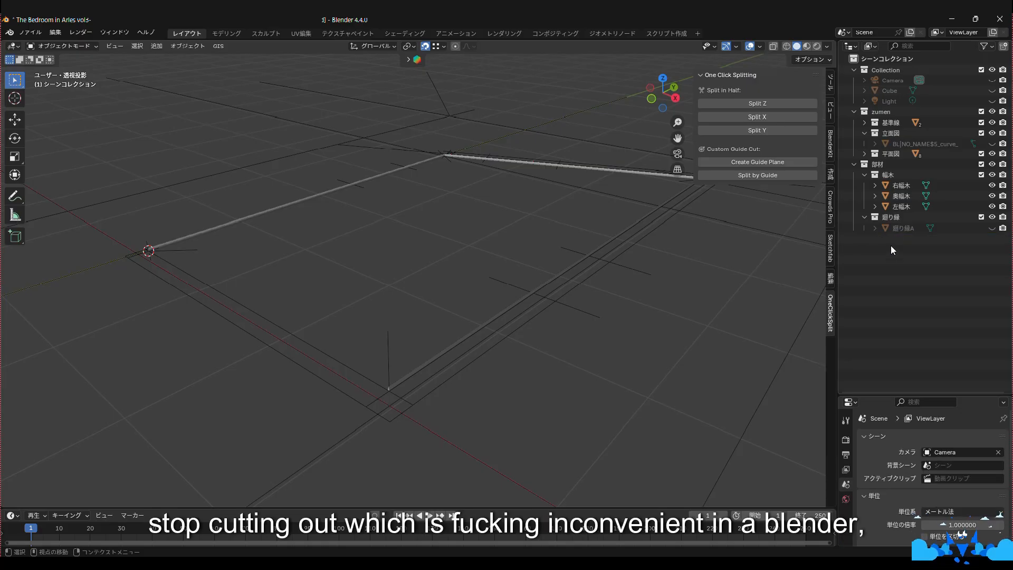
- Create a new collection inside the 幅木 collection and name it 幅木 ブーリアン
right_click(885, 175)
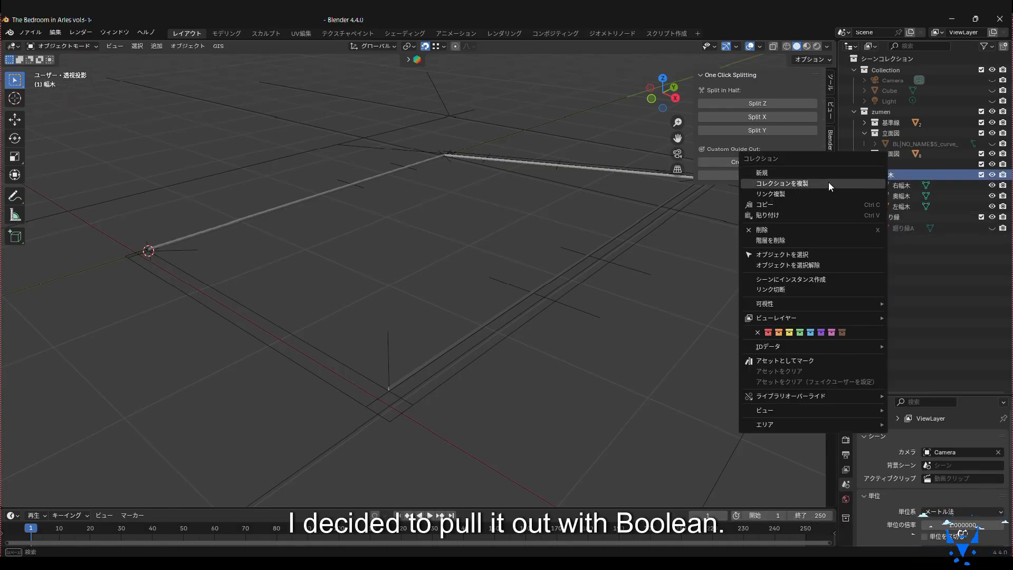
left_click(813, 173)
double_click(899, 185)
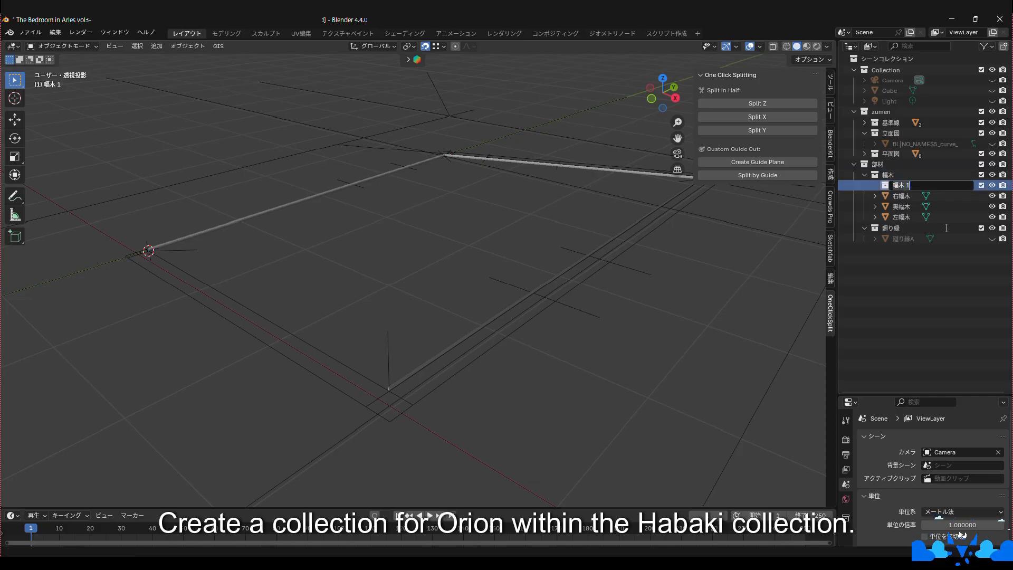
key("BackSpace")
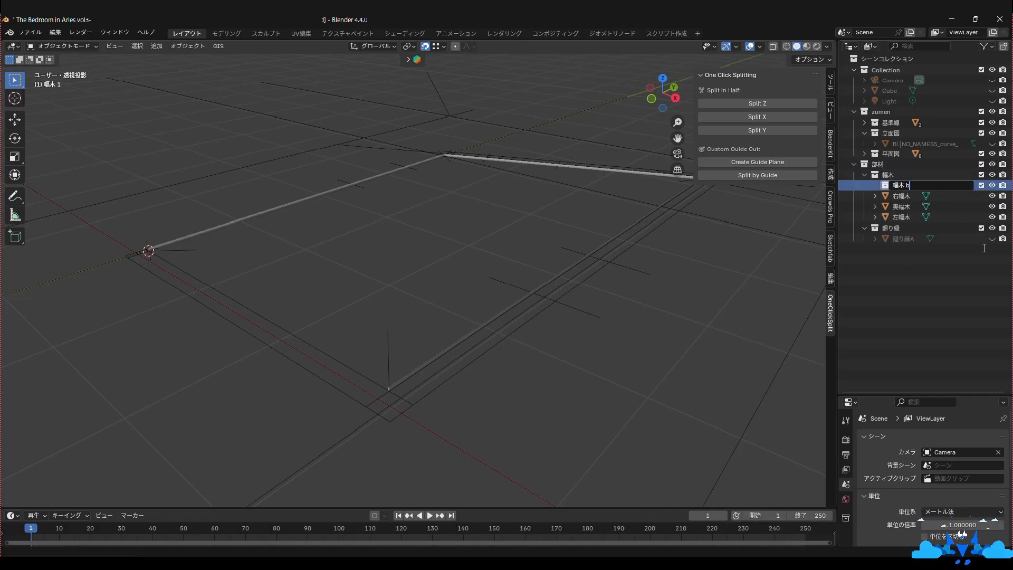
type("あー")
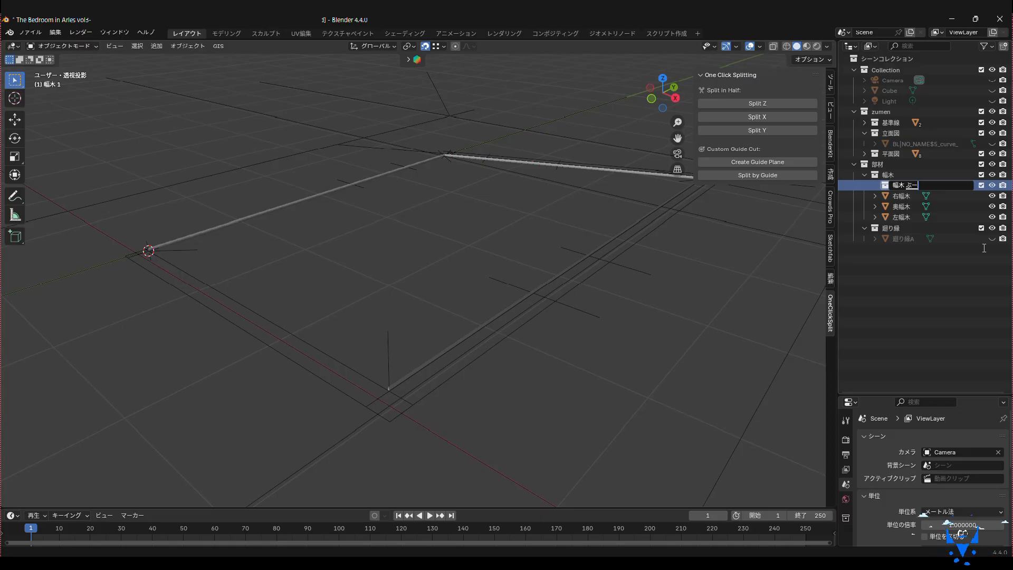
type("りあん")
key("space")
key("Return")
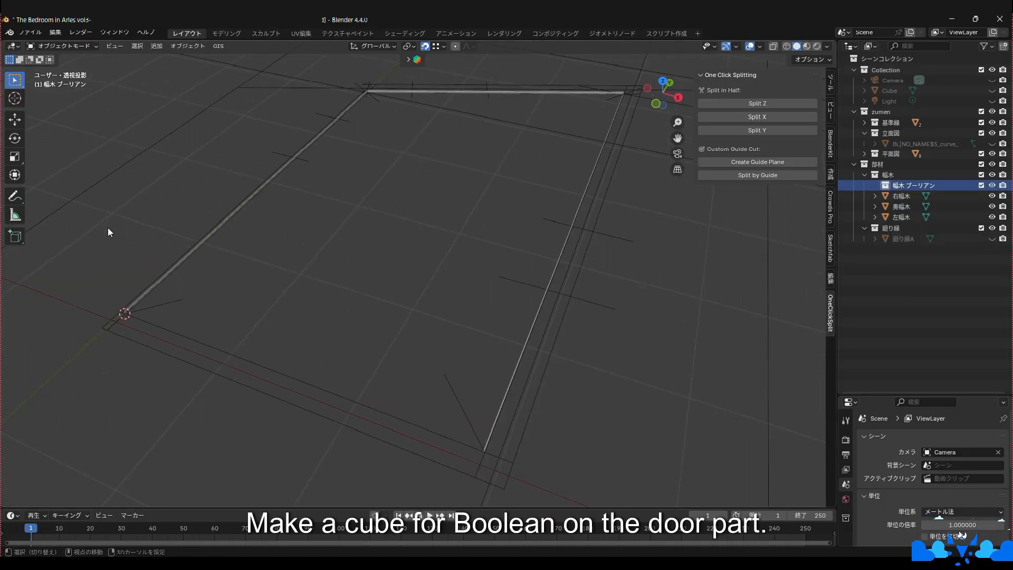
- Add a plane mesh at the 3D cursor in the 幅木 ブーリアン collection
key("shift+a")
mouse_move(77, 244)
left_click(158, 246)
- In Edit Mode, snap the plane's two far corner vertices to the ends of the far door mark across the left baseboard
left_click(63, 46)
left_click(53, 68)
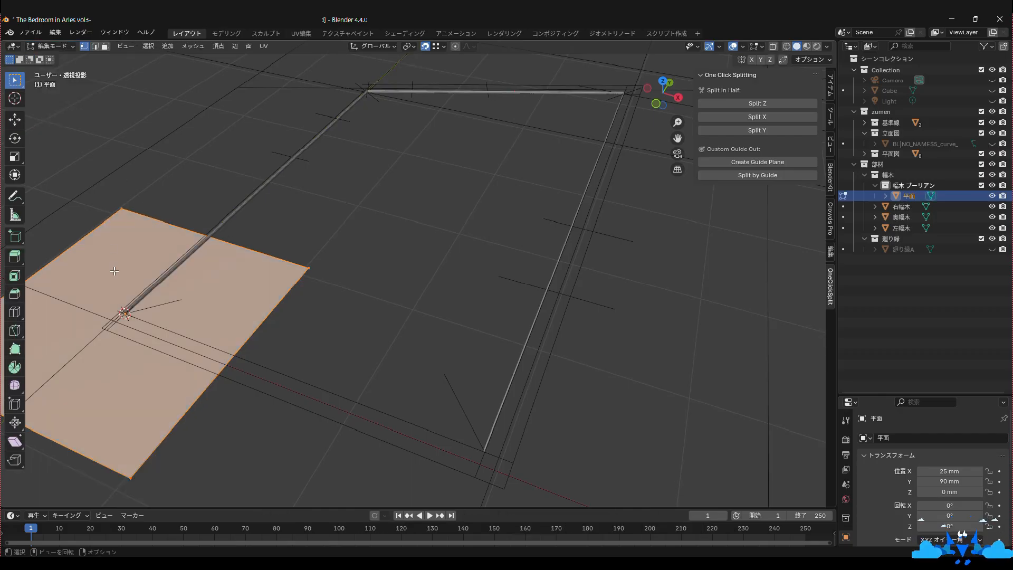
left_click(128, 210)
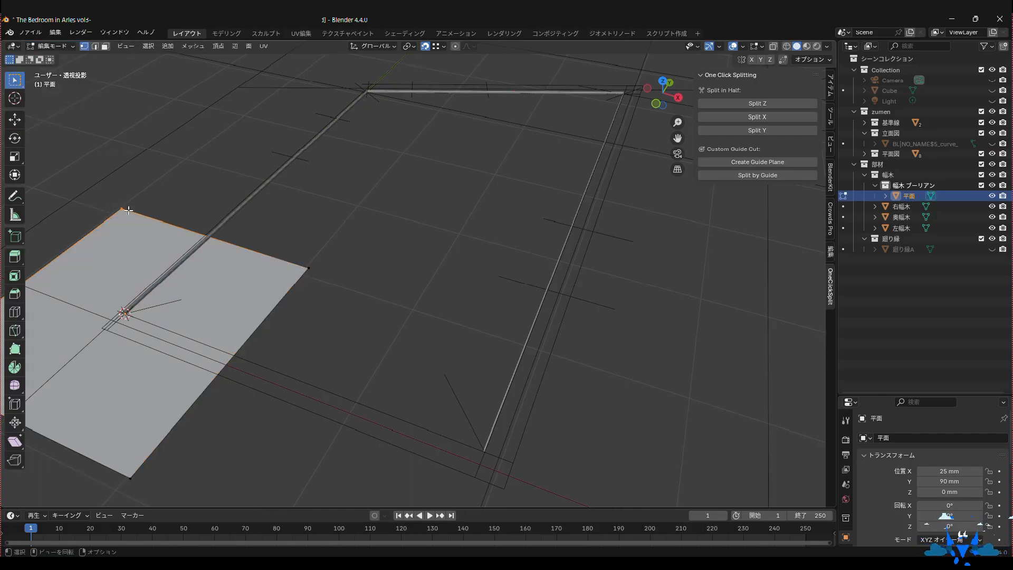
left_click(424, 46)
left_click(435, 46)
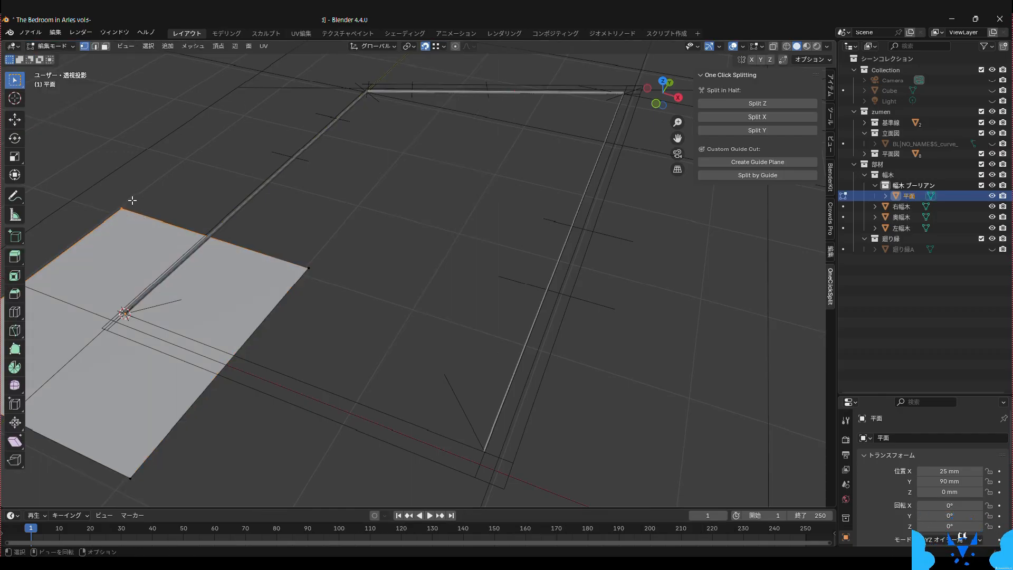
key("g")
left_click(313, 110)
left_click(308, 269)
key("g")
left_click(348, 122)
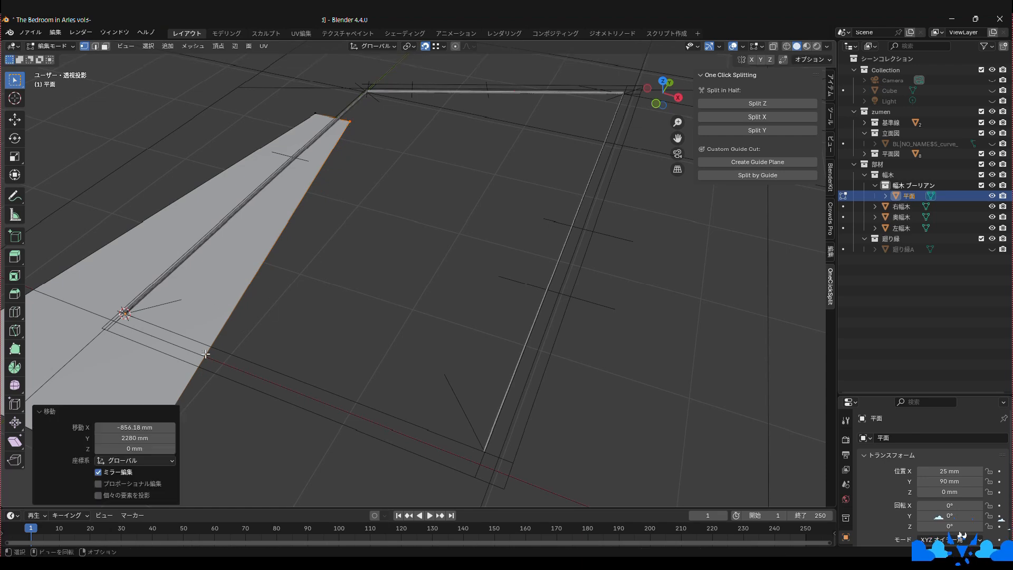
- Snap the plane's two near corner vertices to the ends of the near door mark across the left baseboard, and return to Object Mode
scroll(228, 345, "down", 4)
left_click(199, 310)
key("g")
left_click(340, 208)
left_click(305, 346)
key("g")
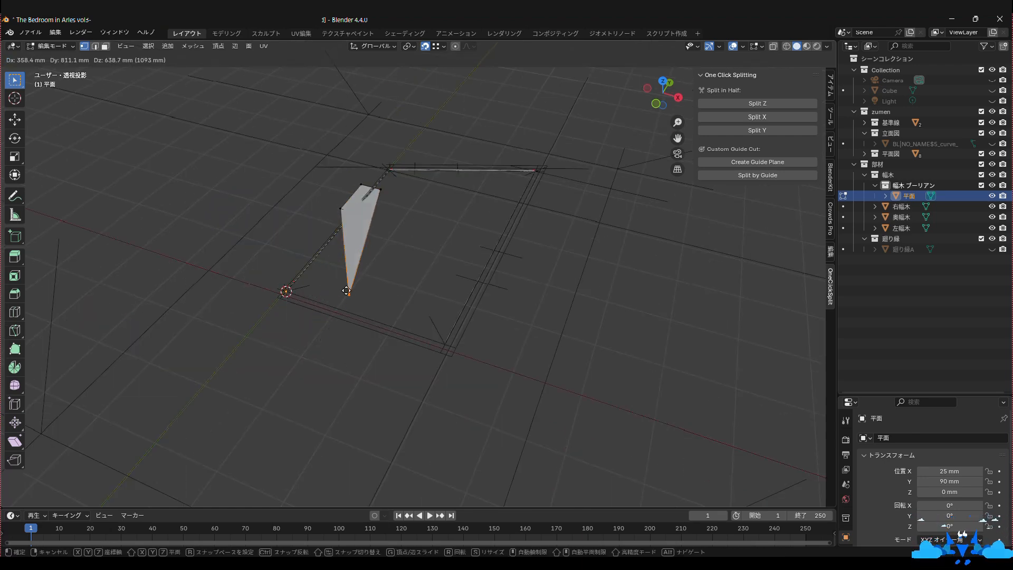
left_click(360, 213)
left_click(59, 46)
left_click(58, 58)
left_click(80, 47)
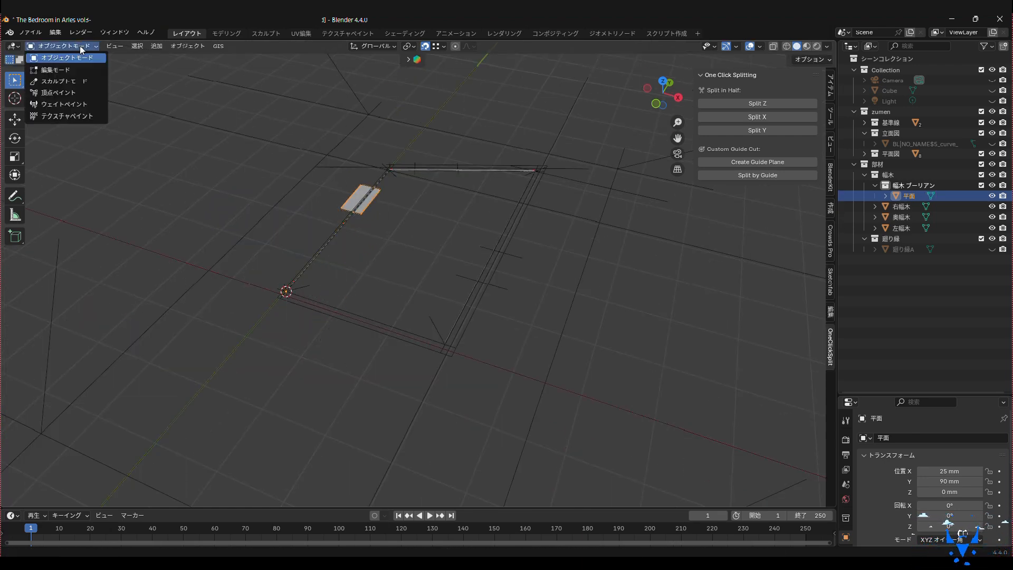
- Extrude the door-opening plane upward by 2000 mm in Edit Mode, and return to Object Mode
left_click(55, 70)
left_click(15, 257)
left_click_drag(358, 161, 352, 92)
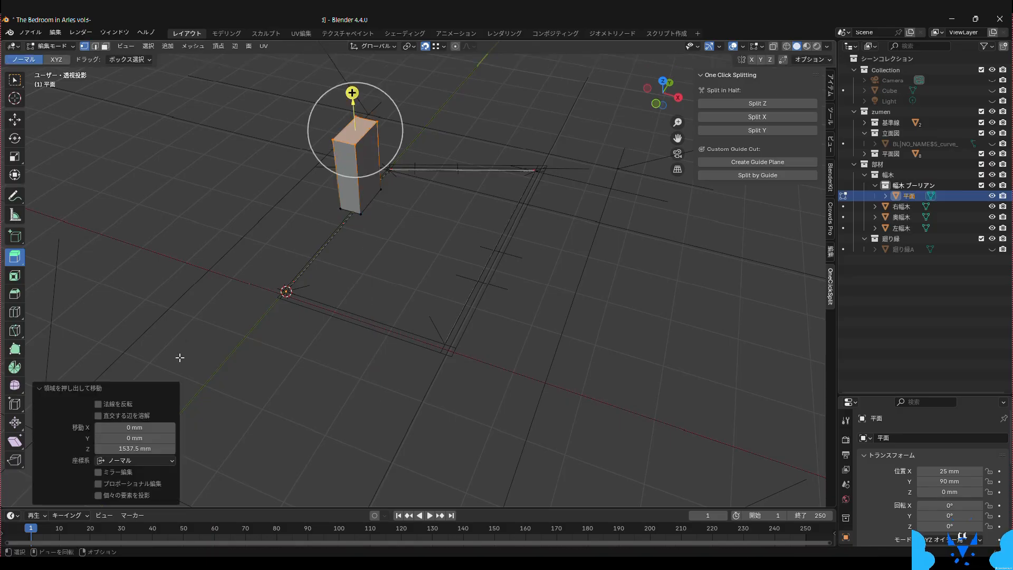
left_click(154, 448)
type("2000")
key("Return")
left_click(50, 46)
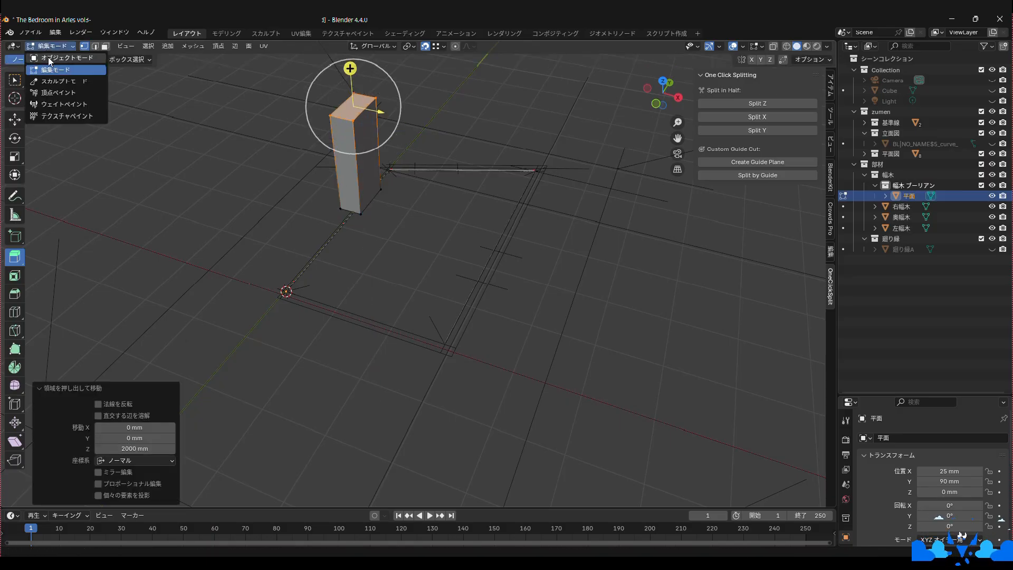
left_click(48, 58)
- Rename the extruded block as 左幅木b and save the file
double_click(924, 196)
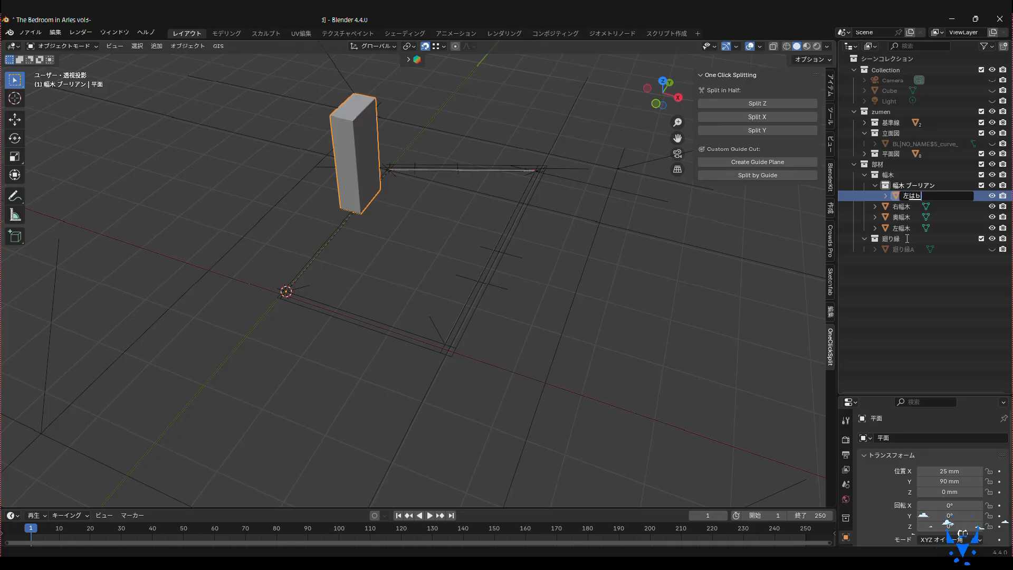
type("左幅木b")
key("Return")
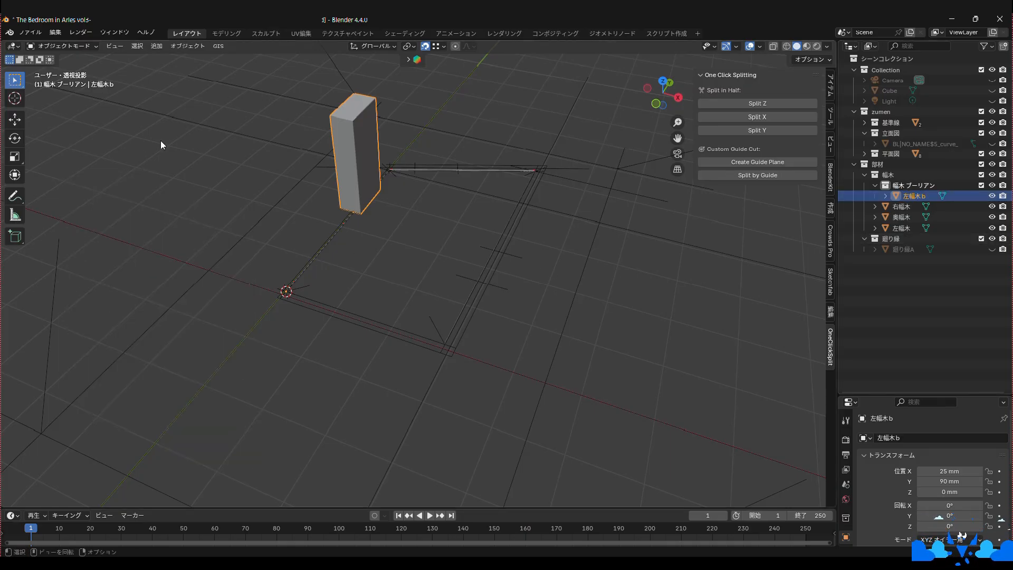
left_click(157, 171)
key("ctrl+s")
- Add a plane mesh and snap its two far corner vertices to the ends of the far door mark across the right baseboard
key("shift+a")
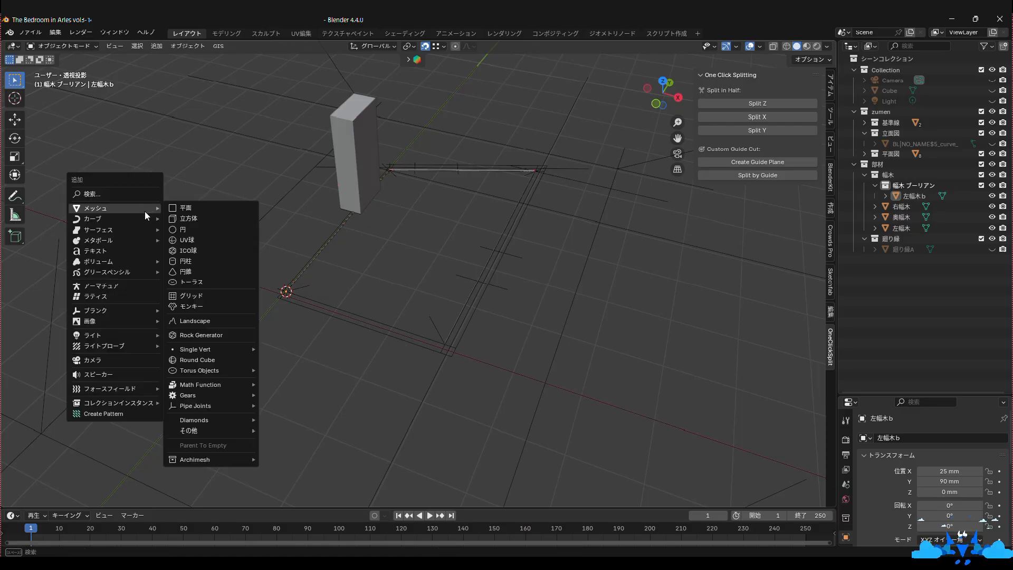
left_click(187, 206)
left_click(63, 46)
left_click(56, 66)
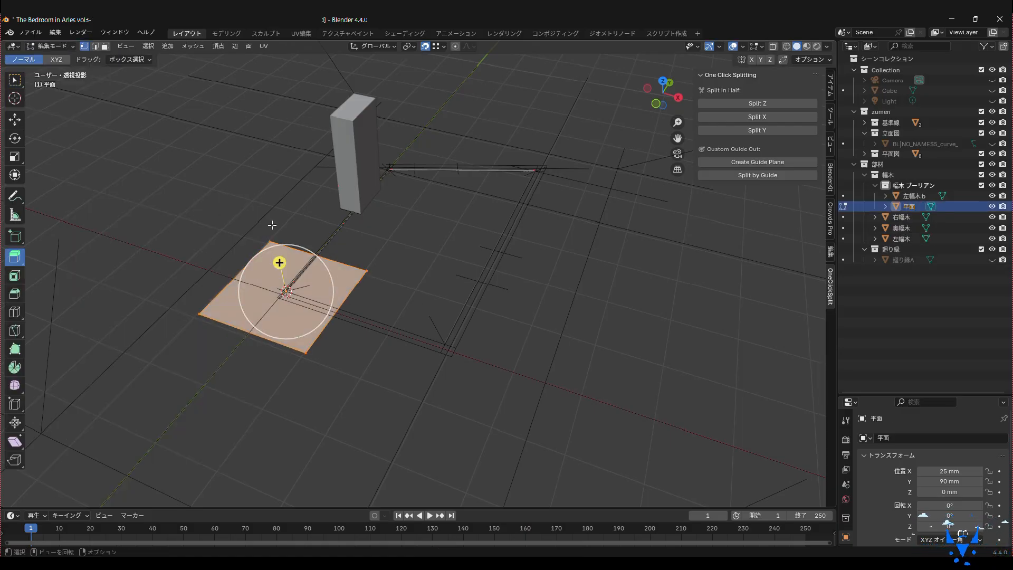
left_click(367, 271)
key("g")
left_click(522, 257)
key("w")
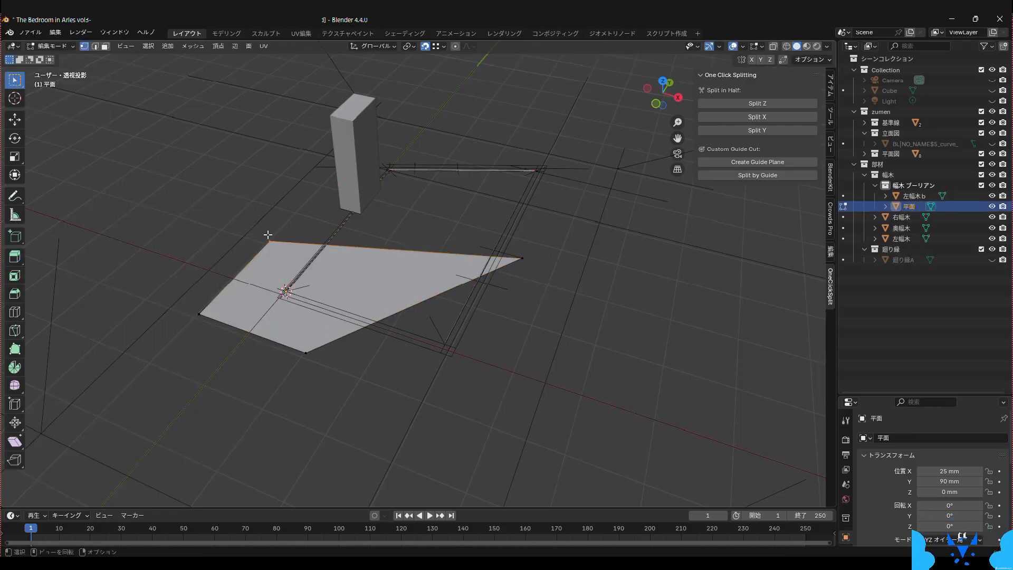
key("g")
left_click(482, 240)
- Snap the new plane's two near corner vertices to the ends of the near door mark across the right baseboard
left_click(307, 348)
key("g")
left_click(506, 288)
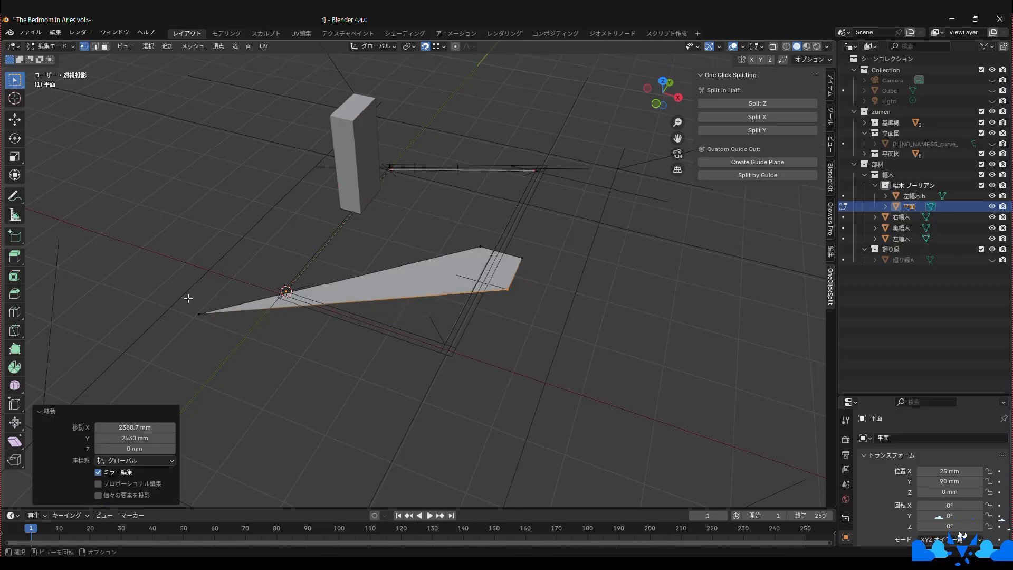
left_click(199, 313)
key("g")
left_click(455, 275)
- Select the whole new plane, extrude it upward by 2000 mm, and return to Object Mode
left_click_drag(425, 231, 551, 315)
left_click(15, 257)
left_click_drag(491, 234, 489, 174)
double_click(135, 448)
type("2000")
key("Return")
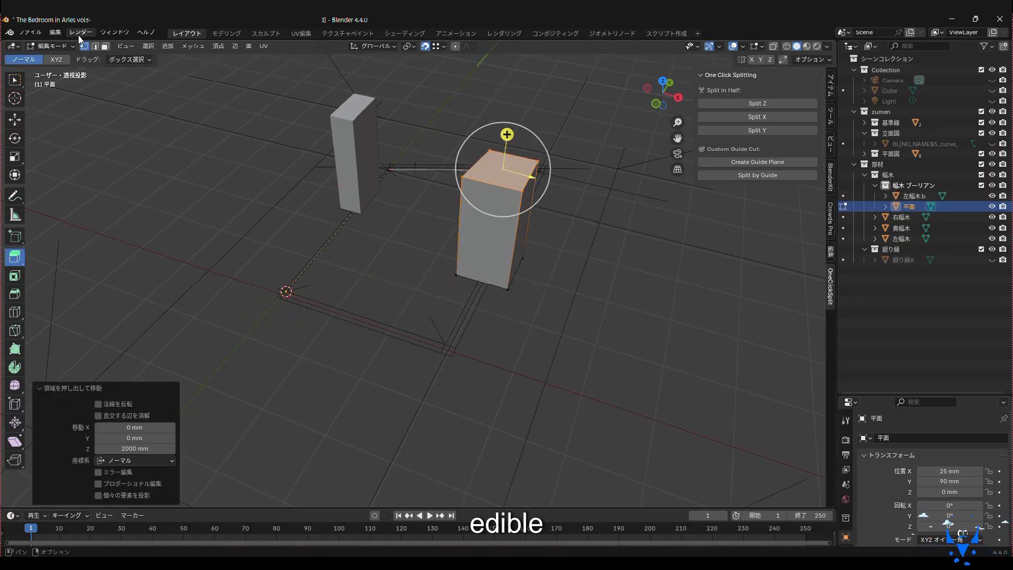
key("Tab")
- Rename the second block as 右幅木b and save the file
left_click(909, 205)
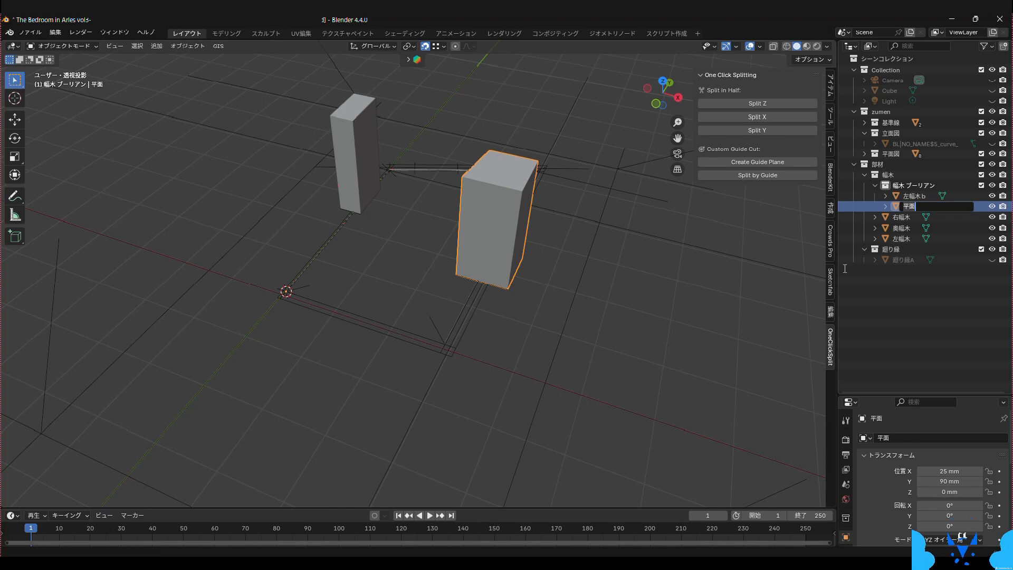
type("右幅木")
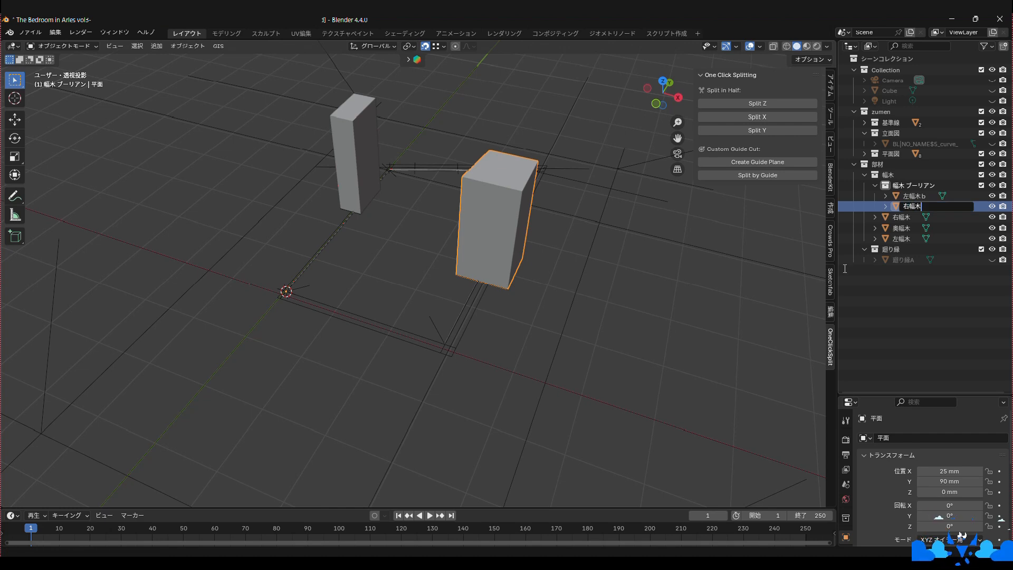
type("b")
key("Return")
key("ctrl+s")
- Add a Boolean modifier in Difference mode to the right baseboard 右幅木, with 右幅木b as the cutter object
scroll(642, 334, "up", 5)
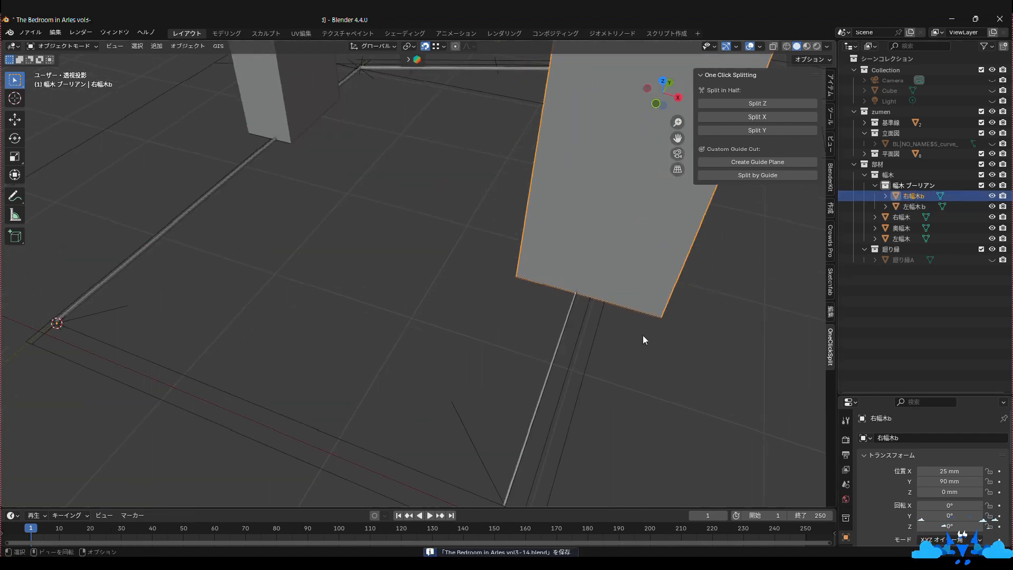
left_click(126, 149)
left_click(573, 334)
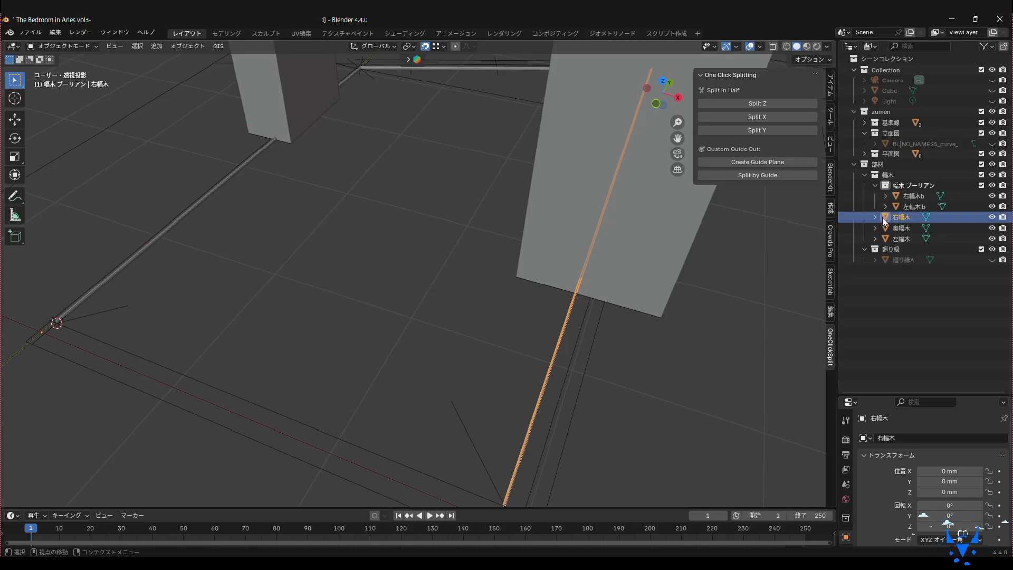
left_click_drag(882, 395, 874, 295)
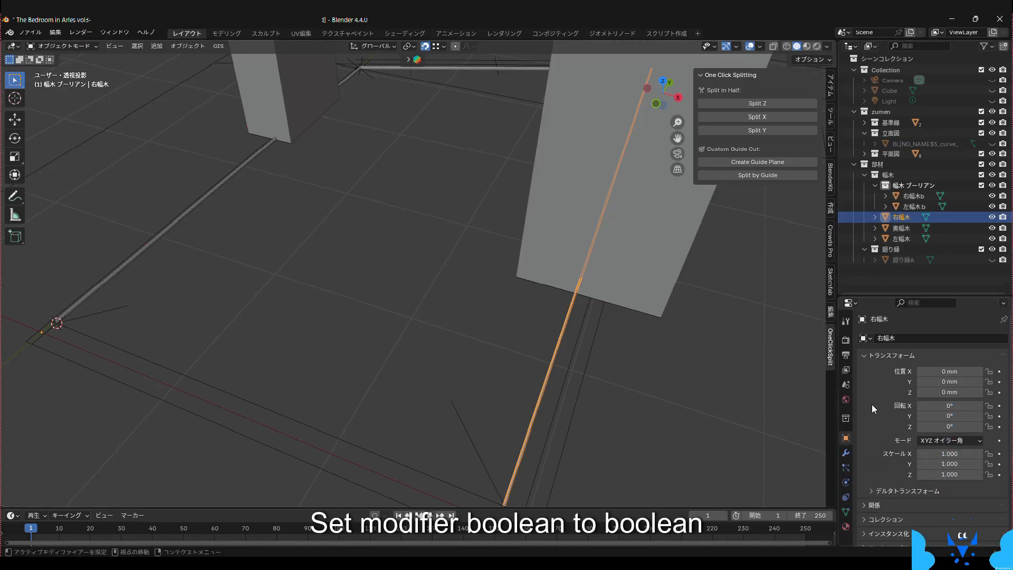
left_click(846, 452)
left_click(922, 339)
mouse_move(921, 388)
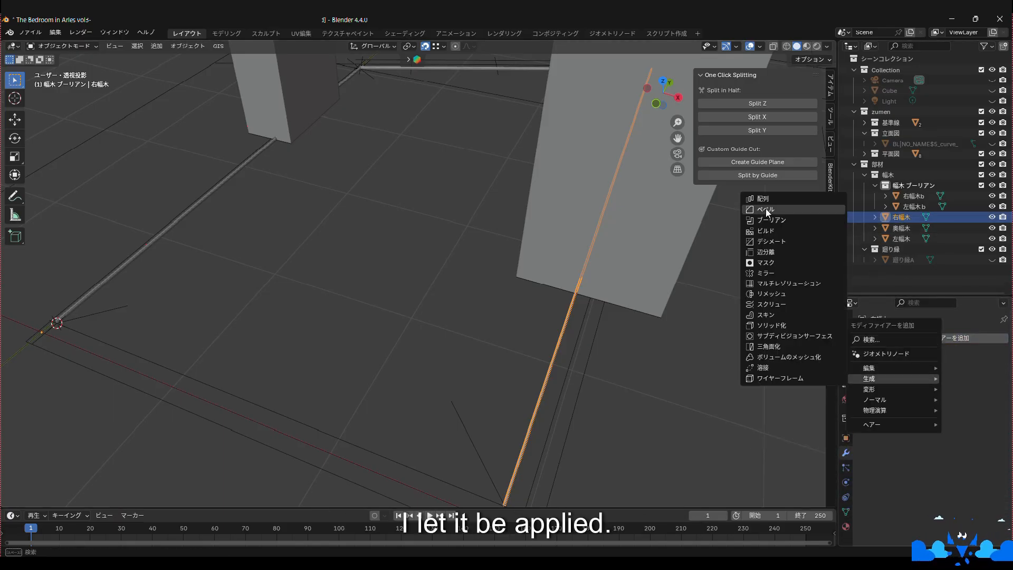
left_click(765, 208)
left_click(989, 398)
left_click(672, 288)
- Hide the cutter 右幅木b and apply the right baseboard's Boolean modifier
left_click(992, 196)
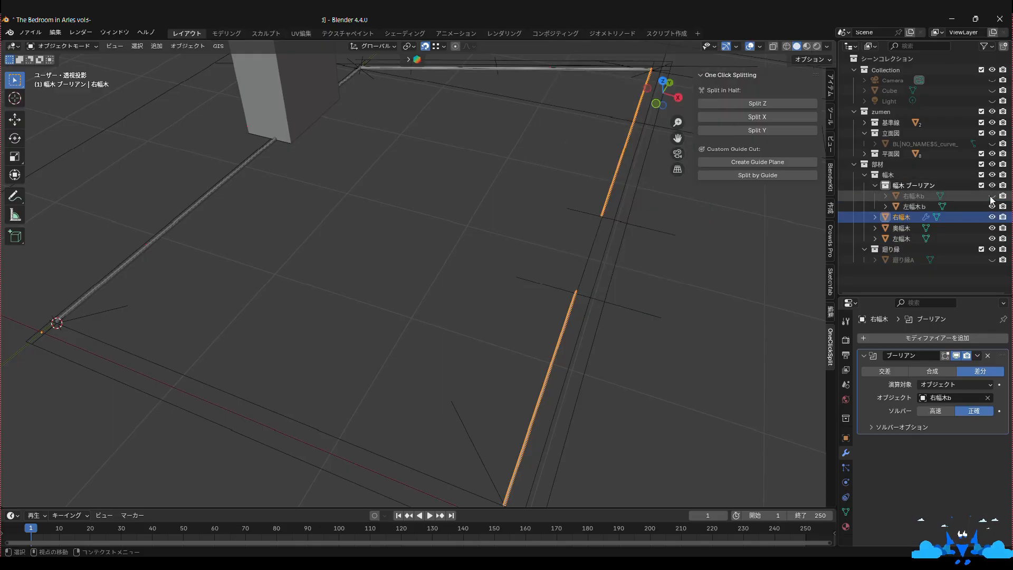
left_click(976, 355)
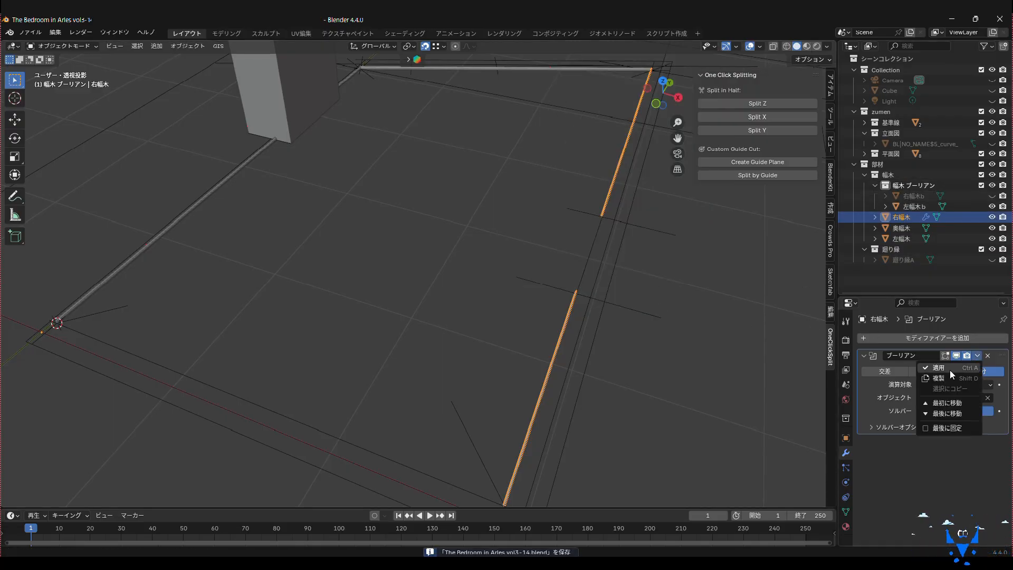
left_click(949, 369)
- Add a Boolean modifier in Difference mode to the left baseboard 左幅木, with 左幅木b as the cutter object
middle_click_drag(343, 169, 486, 356, "shift")
left_click(364, 276)
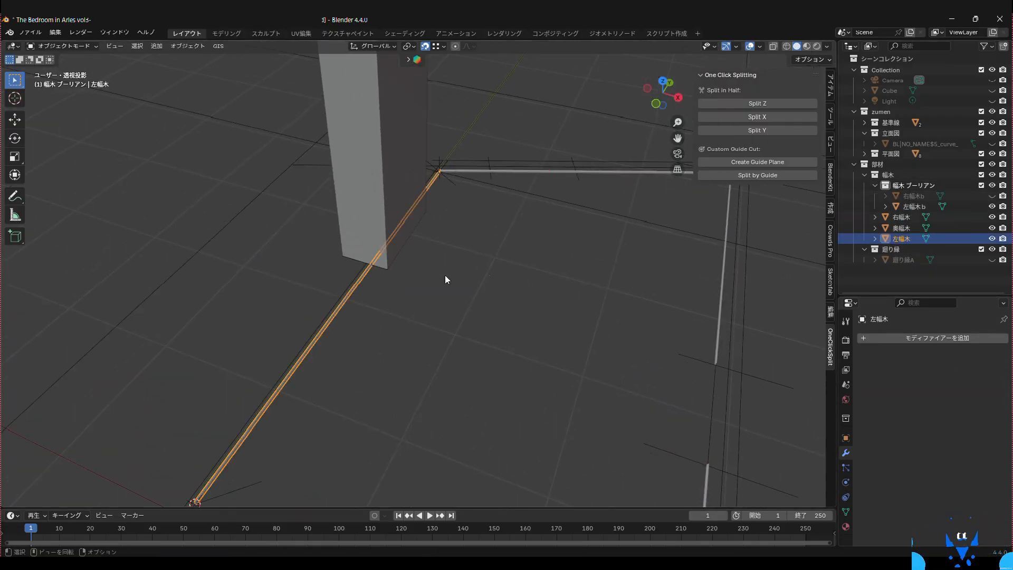
left_click(932, 338)
mouse_move(897, 339)
left_click(773, 361)
left_click(987, 397)
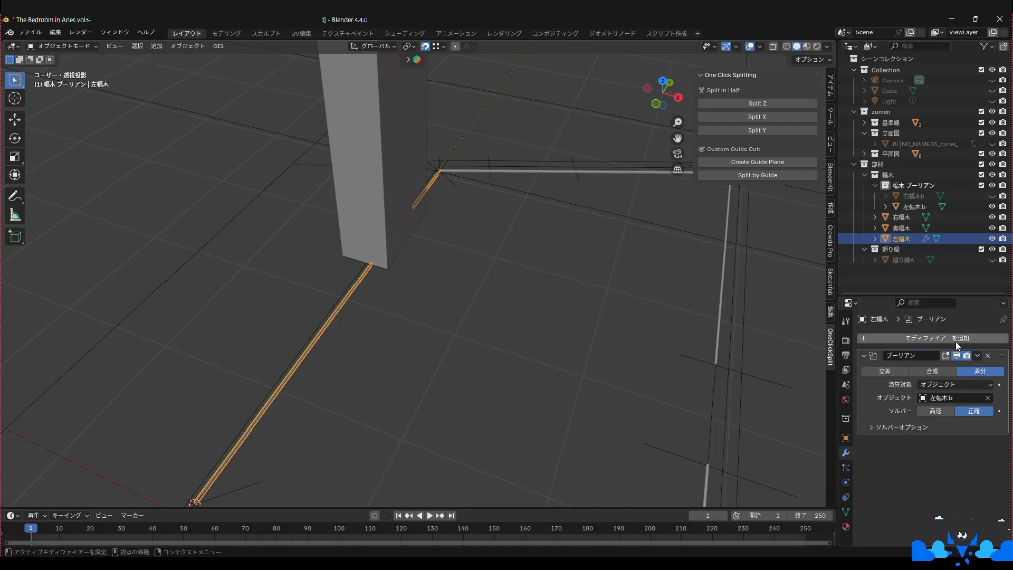
- Hide the cutter 左幅木b, apply the left baseboard's Boolean modifier, and save the file
left_click(992, 206)
left_click(977, 355)
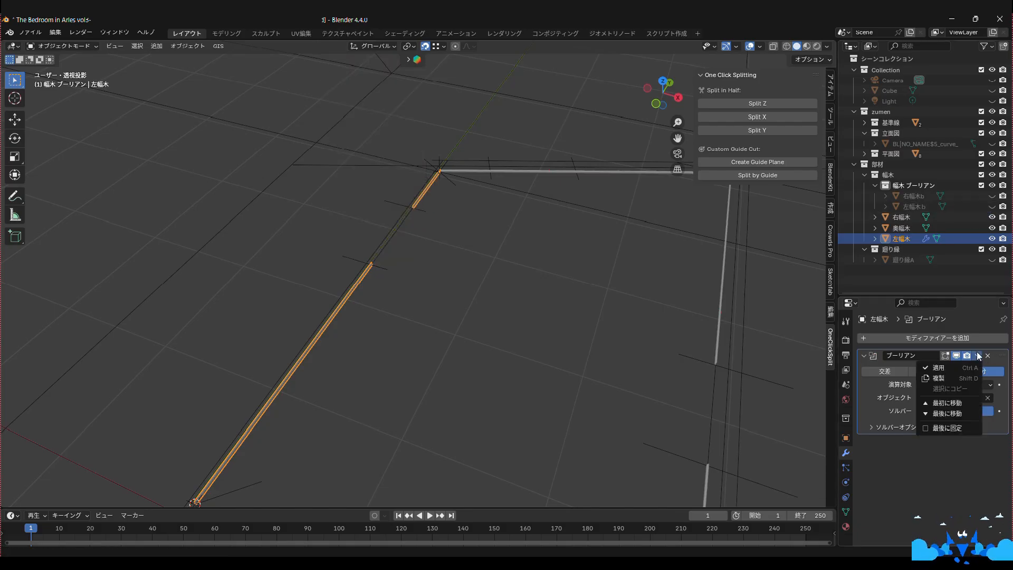
left_click(938, 368)
scroll(417, 135, "up", 5)
key("ctrl+s")
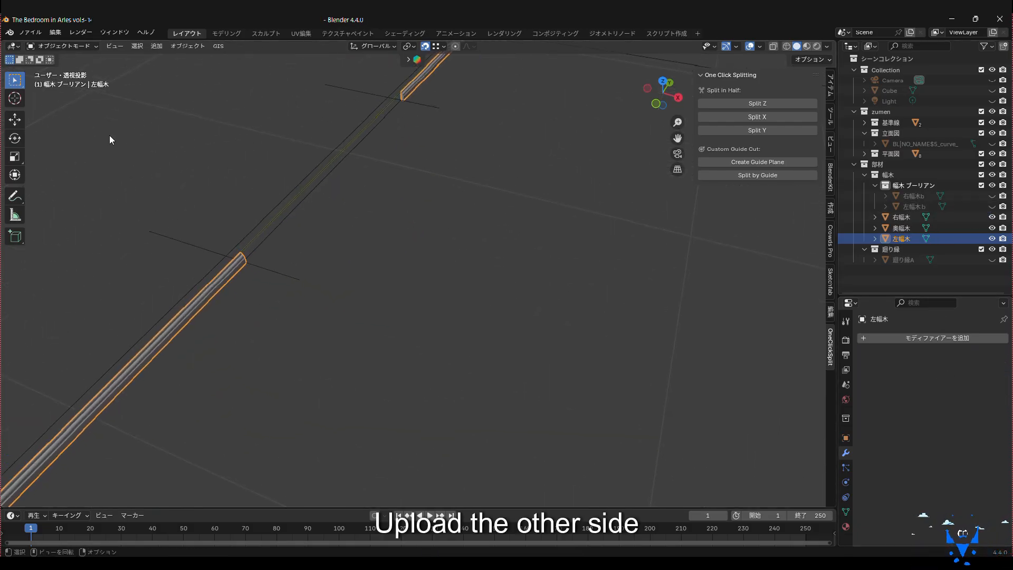
- Examine the left baseboard's cut ends at the door opening in Edit Mode, and return to Object Mode
key("Tab")
left_click(15, 80)
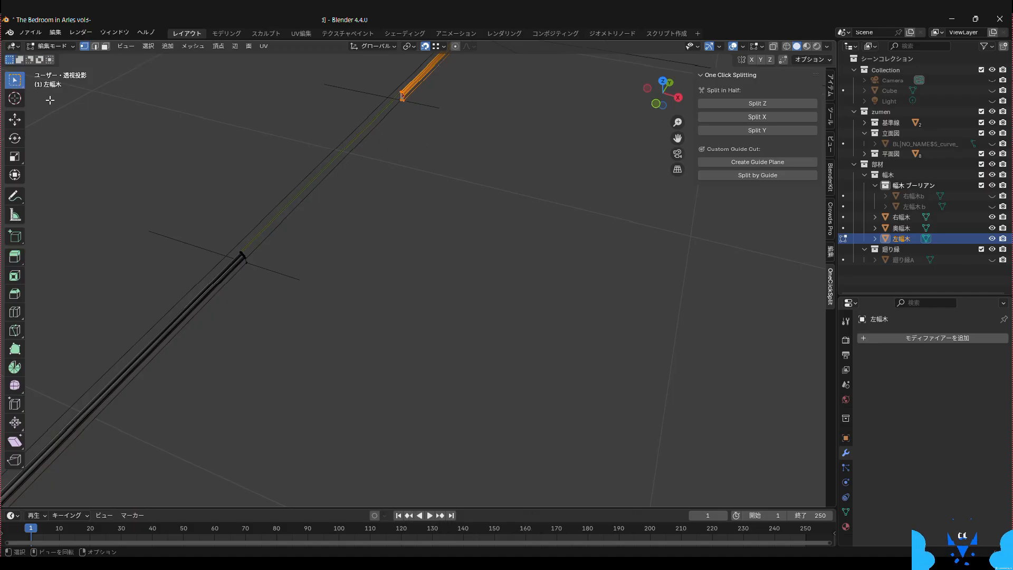
key("KP_Decimal")
scroll(153, 147, "down", 15)
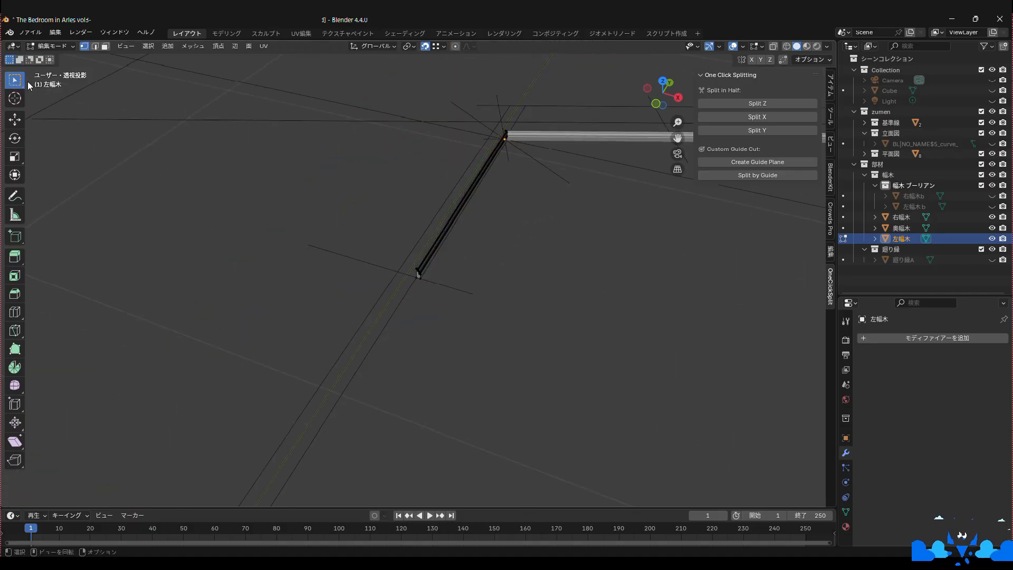
left_click(51, 46)
left_click(53, 58)
- Examine the right baseboard's cut ends in Edit Mode, check the viewport overlay settings, and return to Object Mode
scroll(259, 202, "down", 8)
middle_click_drag(449, 250, 421, 220, "shift")
left_click(490, 255)
left_click(541, 250)
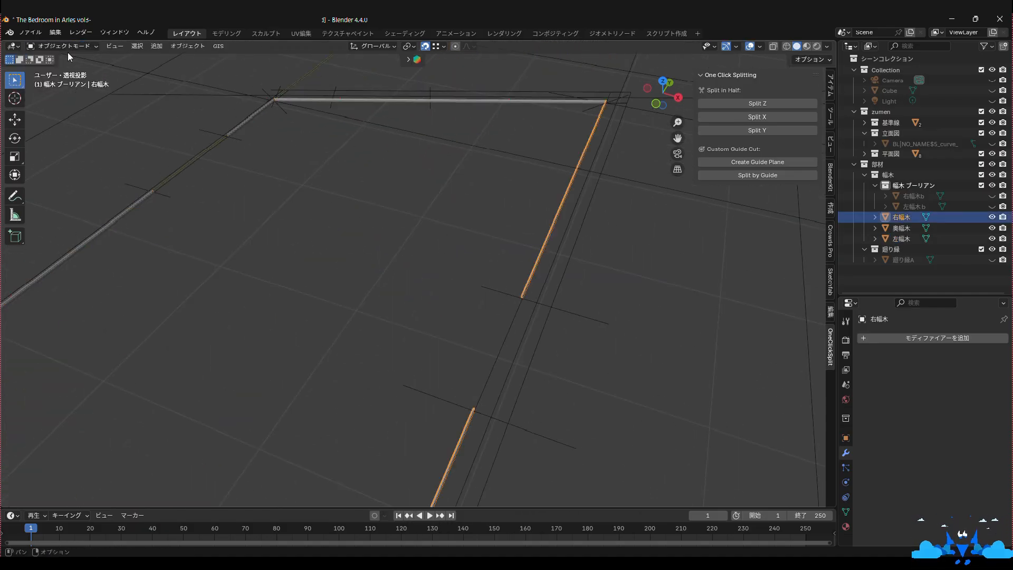
left_click(66, 47)
left_click(58, 69)
key("KP_Decimal")
left_click(302, 249)
scroll(249, 185, "down", 20)
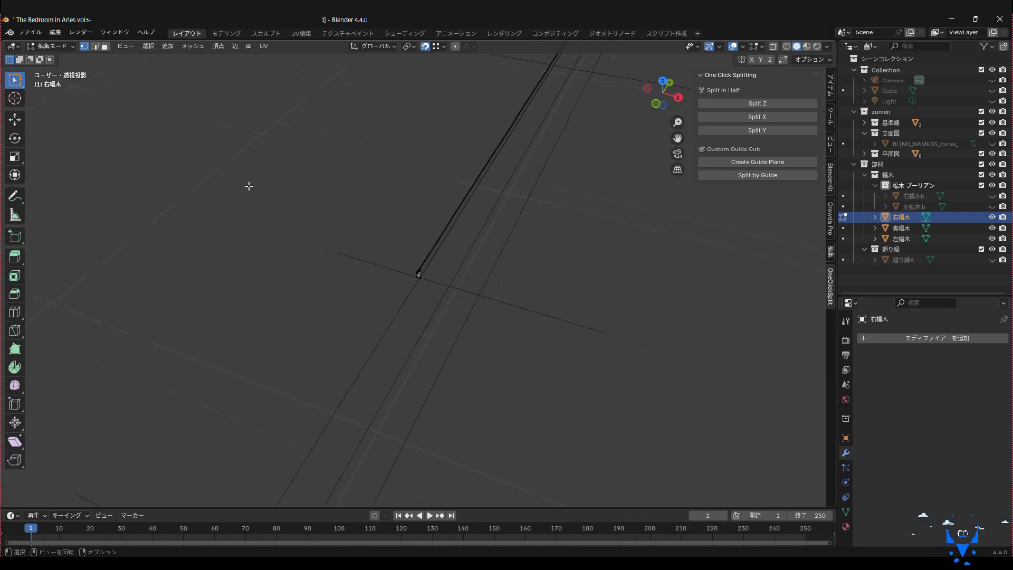
middle_click_drag(256, 197, 420, 242, "shift")
left_click(743, 46)
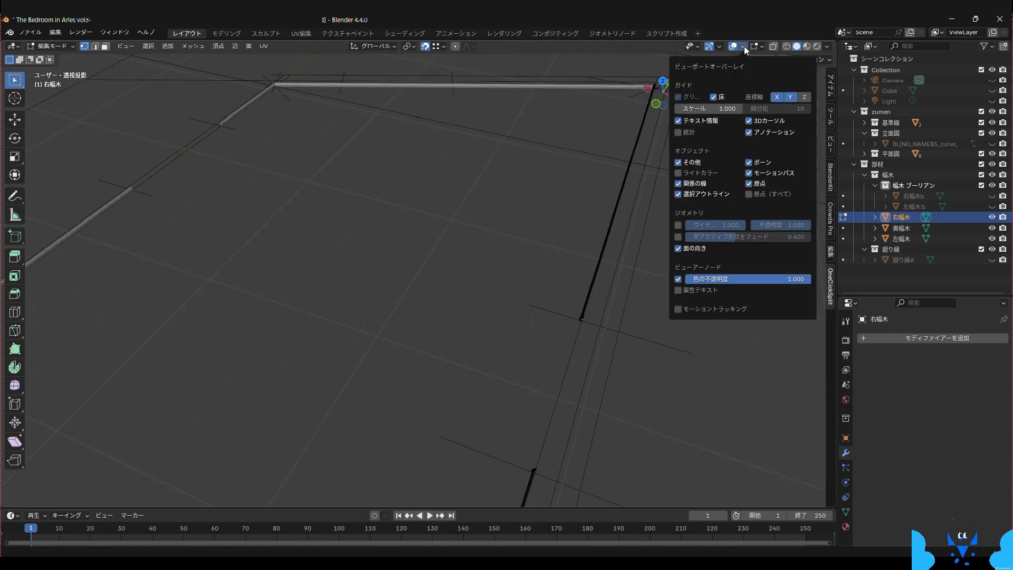
middle_click_drag(466, 222, 470, 281)
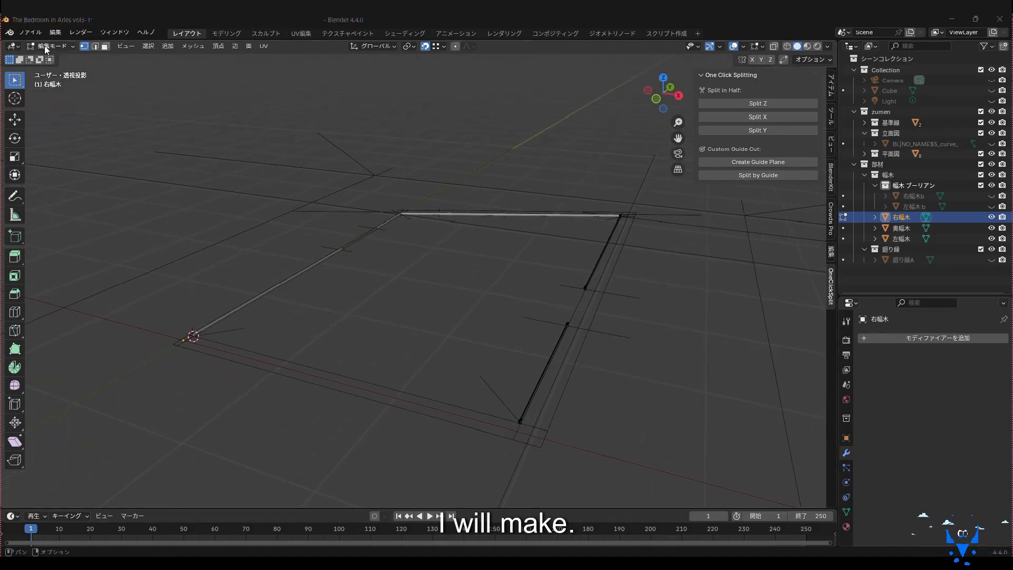
key("Tab")
- Hide the 幅木 collection, then show and select the molding 廻り縁A
left_click(875, 185)
left_click(991, 185)
left_click(864, 133)
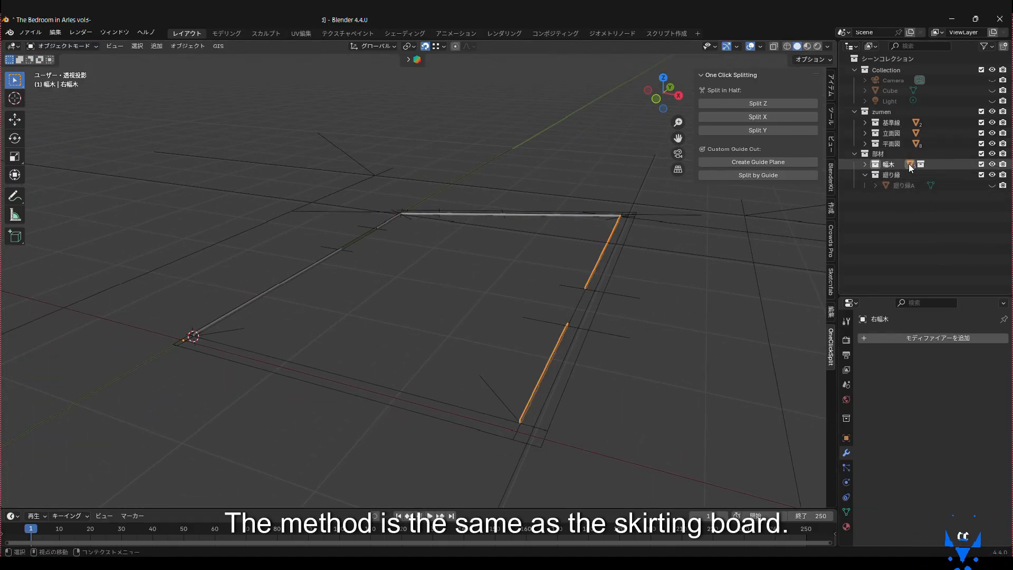
left_click(991, 164)
left_click(991, 185)
left_click(901, 185)
- Correct the inverted normals of the molding 廻り縁A in Edit Mode, and return to Object Mode
scroll(439, 192, "down", 4)
key("Tab")
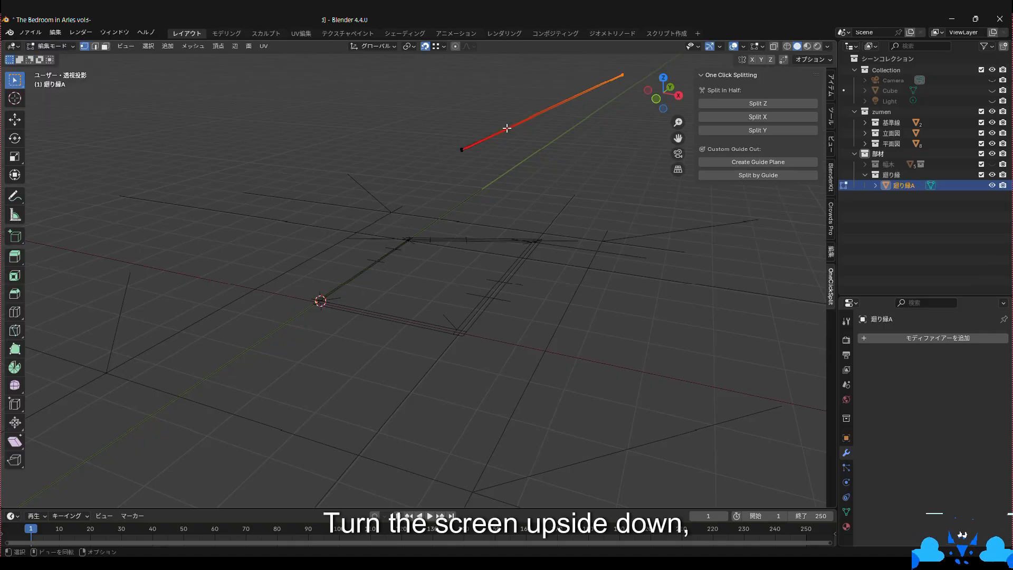
key("alt+n")
left_click(497, 149)
key("alt+n")
left_click(488, 139)
scroll(544, 95, "up", 2)
middle_click_drag(545, 94, 551, 104)
key("a")
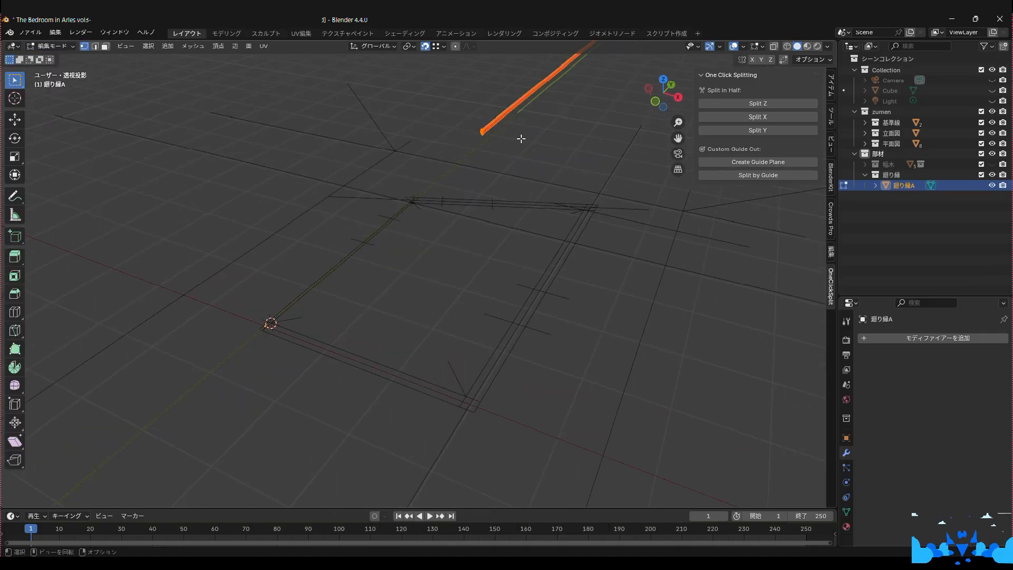
key("alt+n")
left_click(521, 138)
middle_click_drag(521, 138, 443, 180)
key("alt+a")
key("Tab")
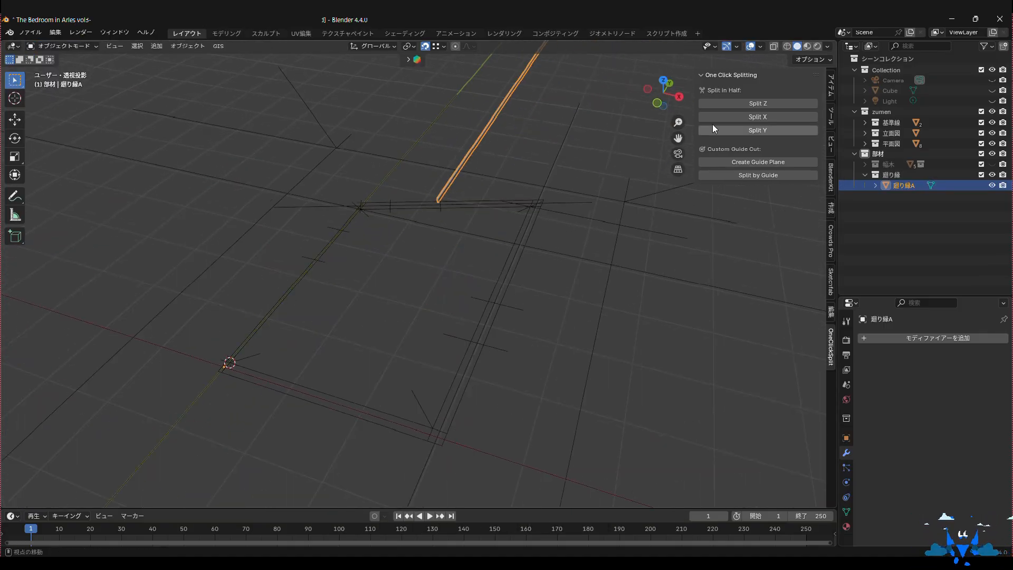
- Hide the 廻り縁 collection and, in Edit Mode, raise all curves of the 基準線 and 平面図 collections 3140 mm along Z
left_click(992, 175)
left_click(872, 123)
left_click(865, 123)
left_click(908, 133)
left_click(908, 143, "shift")
left_click(865, 164)
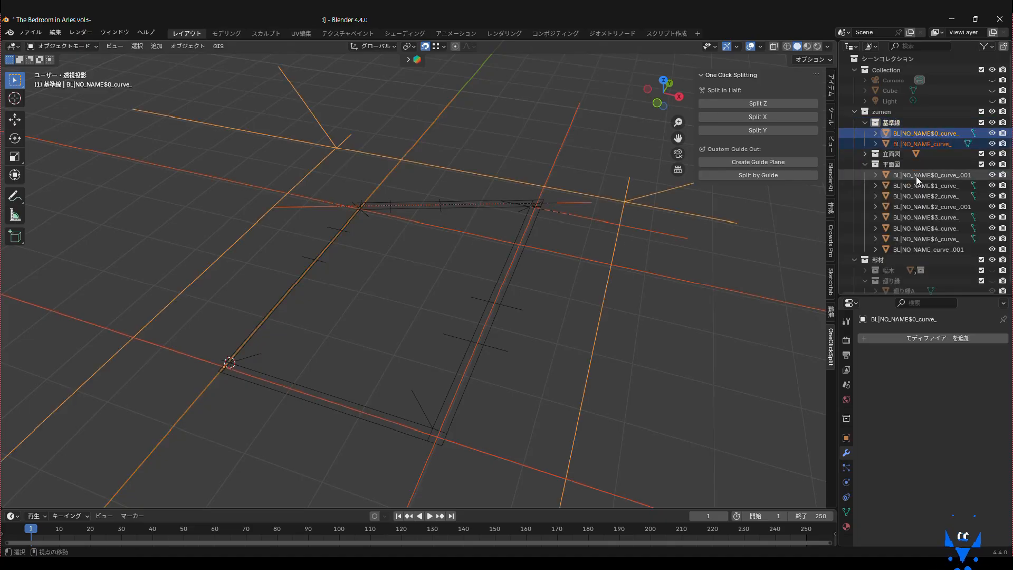
left_click(915, 249, "shift")
key("Tab")
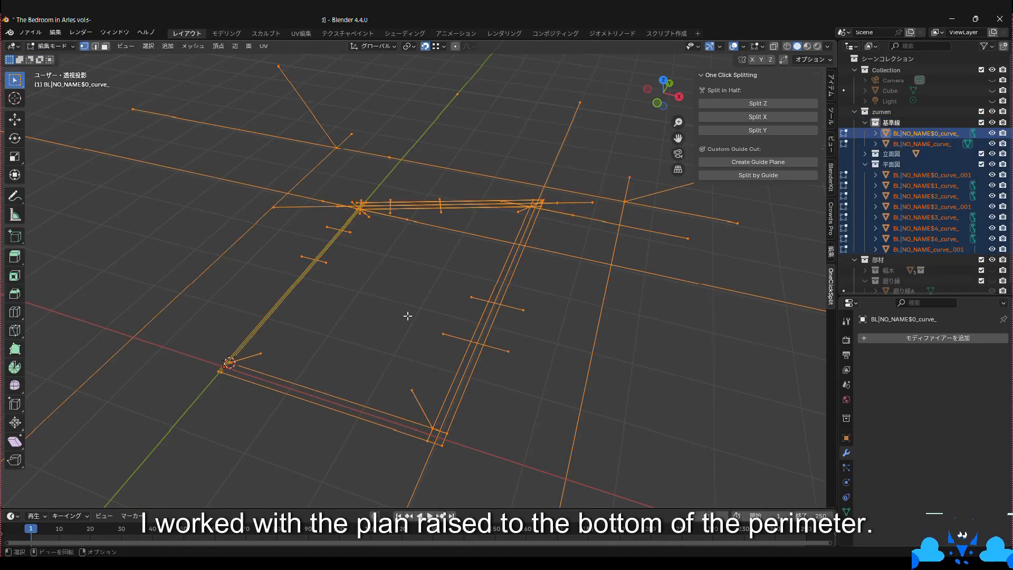
type("gz3140")
key("Return")
scroll(464, 165, "down", 3)
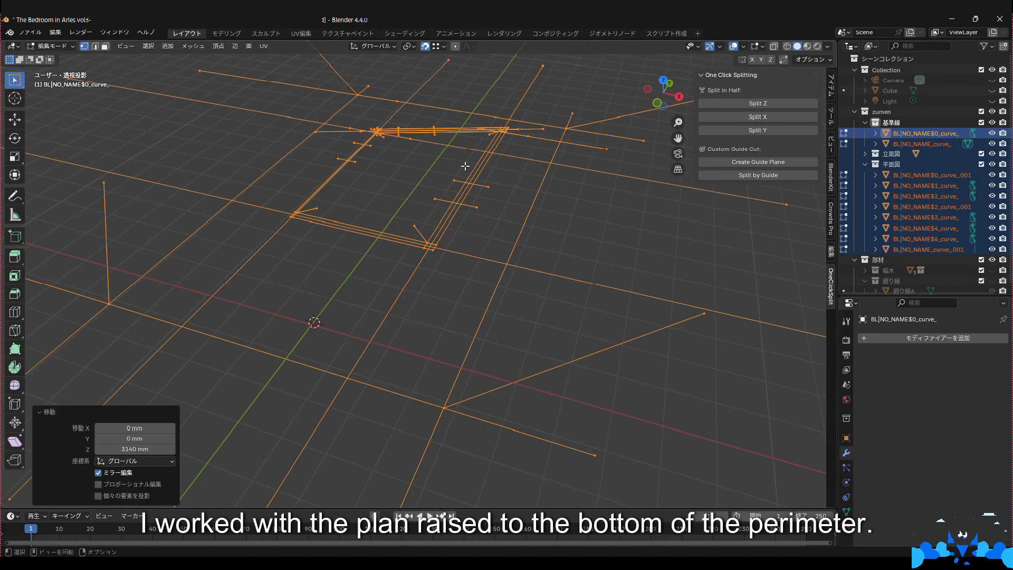
left_click(53, 46)
left_click(53, 58)
- Collapse the 基準線 and 平面図 collections, and bring back 廻り縁A as the visible, selected object
key("alt+a")
left_click(865, 122)
left_click(864, 143)
middle_click_drag(447, 233, 402, 251)
scroll(402, 251, "up", 8)
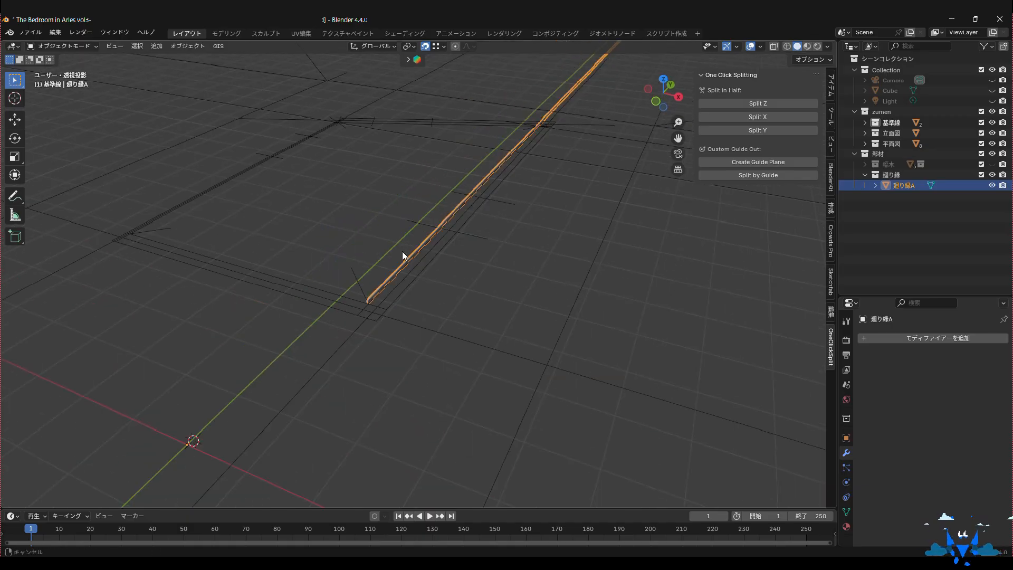
- Hide 廻り縁A and, in Edit Mode, snap the 3D cursor to the plan curve's vertex at the back-right corner
middle_click_drag(275, 337, 290, 322)
left_click(637, 244)
key("KP_5")
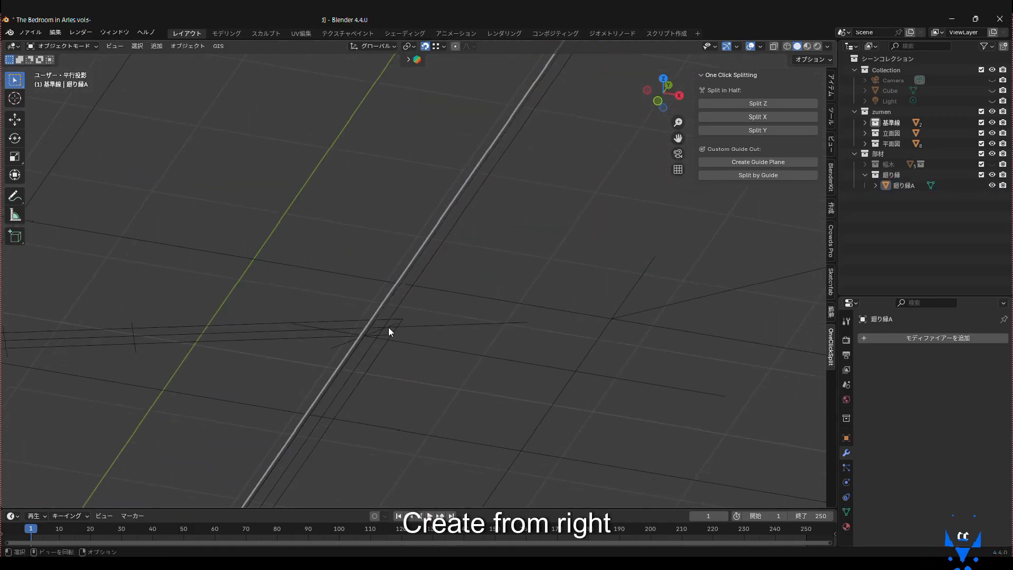
middle_click_drag(388, 327, 422, 303, "shift")
scroll(422, 303, "up", 3)
left_click(991, 185)
left_click(613, 145)
left_click(63, 46)
left_click(53, 70)
key("shift+s")
left_click(473, 315)
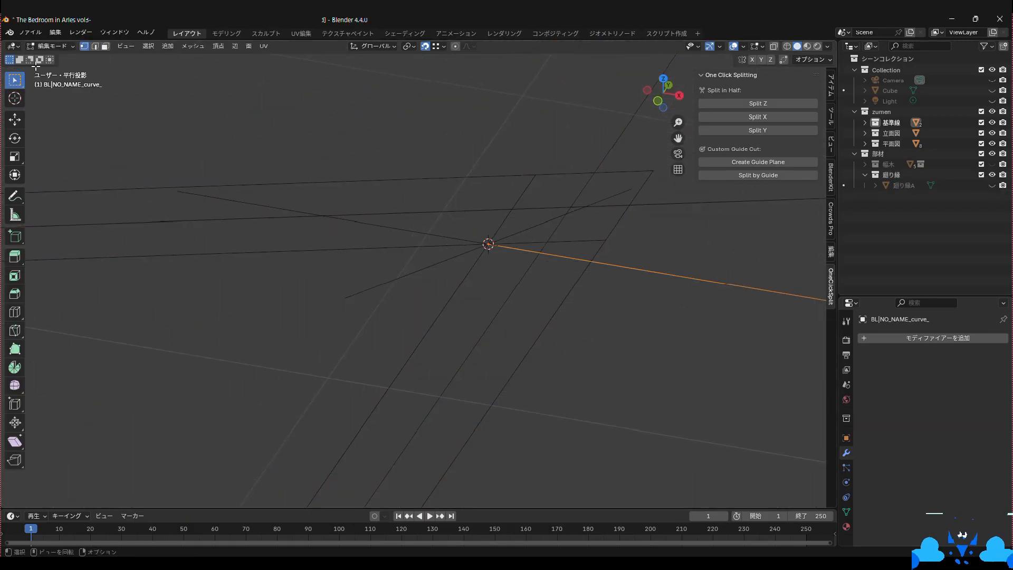
- In Object Mode, show 廻り縁A and create a guide plane at the 3D cursor, rotated 90° about X and 22.8° about Z
key("Tab")
scroll(472, 276, "down", 4)
left_click(991, 185)
left_click(903, 185)
left_click(758, 162)
type("rx90")
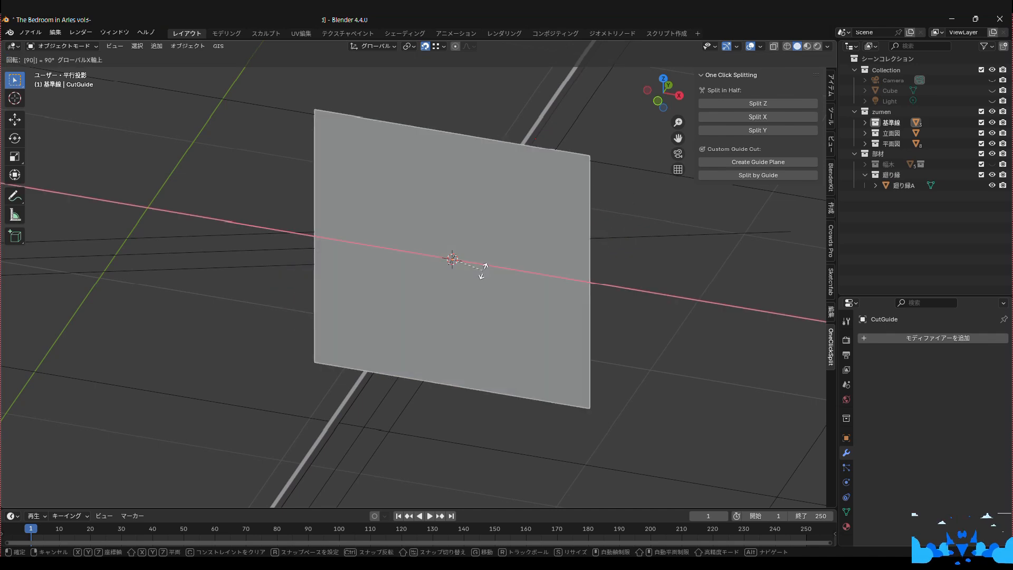
key("Return")
type("rz22.85")
key("Return")
key("KP_5")
middle_click_drag(542, 279, 434, 276)
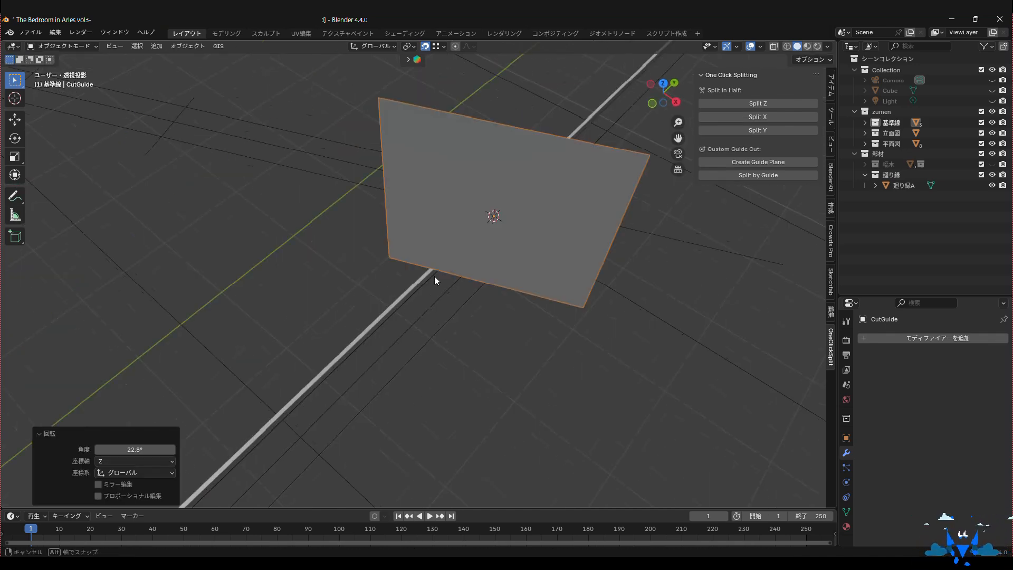
- Split the molding 廻り縁A with the guide plane at the back-right corner
left_click(435, 275)
left_click(758, 175)
left_click(865, 165)
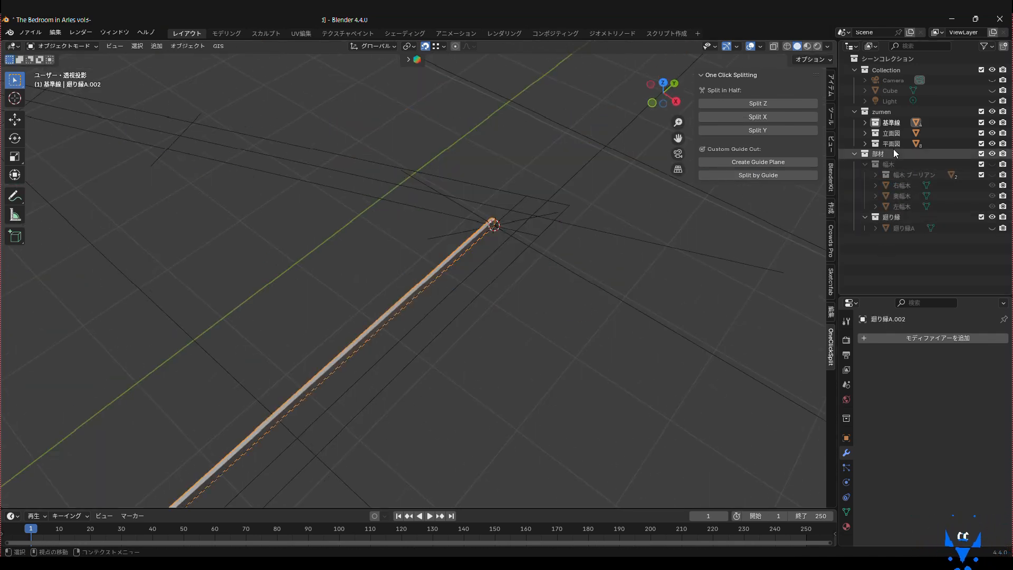
- Move the two split molding pieces out of the 基準線 collection to the scene's top level and hide them
left_click(864, 123)
left_click(905, 166, "shift")
left_click_drag(905, 166, 908, 278)
left_click(889, 239)
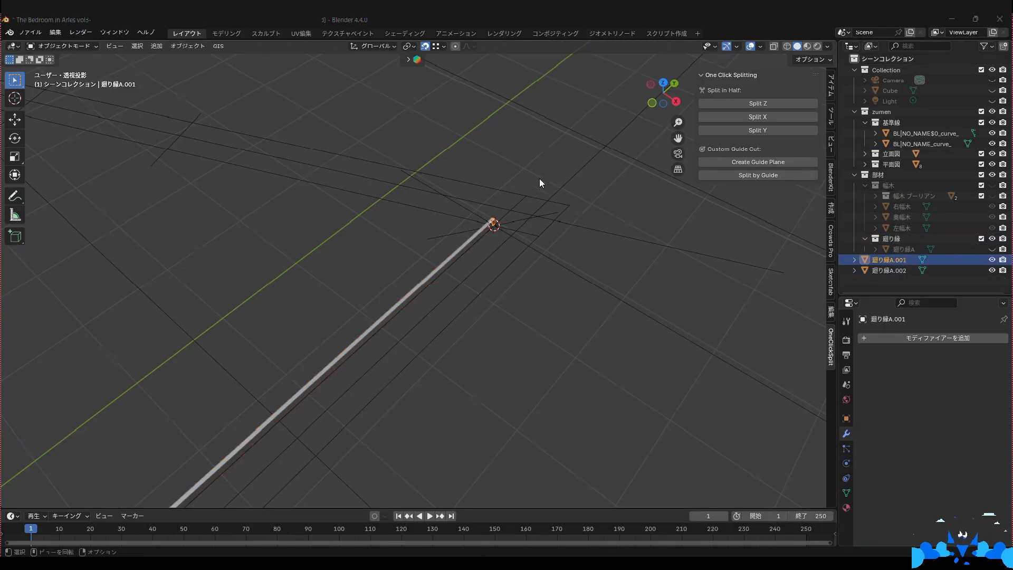
left_click_drag(992, 260, 993, 269)
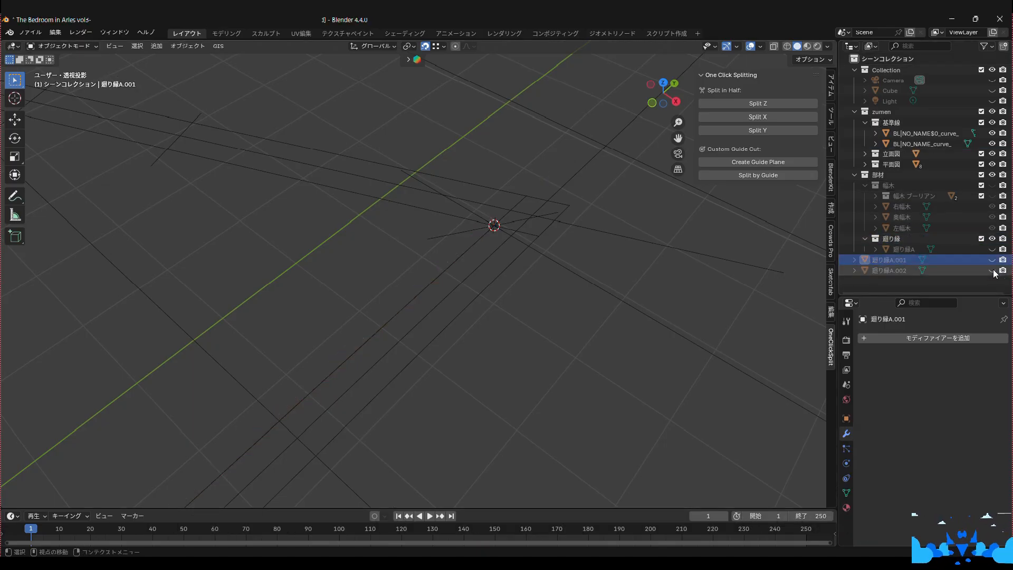
left_click(992, 270)
left_click(992, 270)
- Show 廻り縁A again, set its origin to the 3D cursor, rotate it 112.833° about Z along the back wall, and save
left_click(991, 249)
left_click(532, 173)
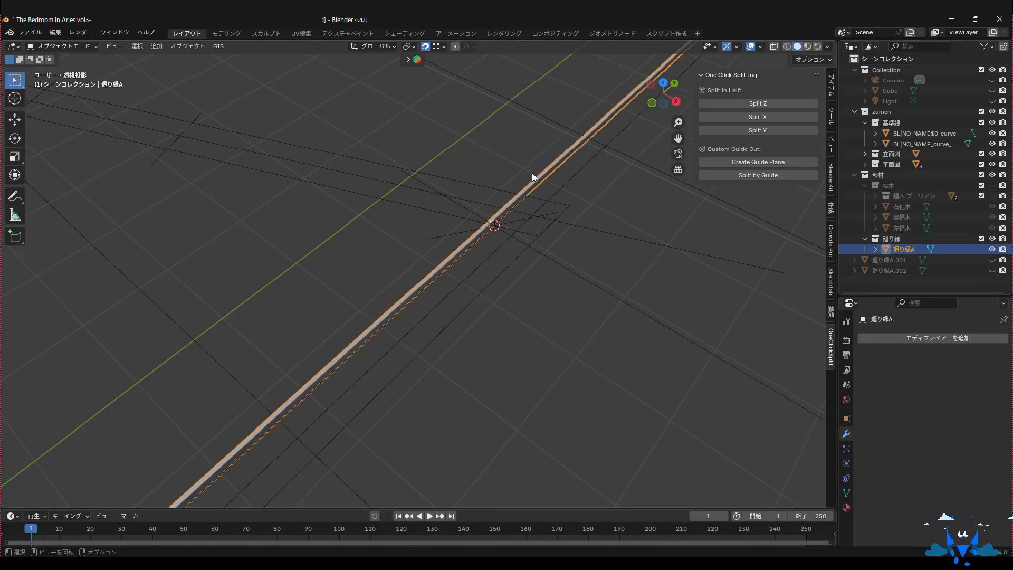
left_click(188, 46)
mouse_move(221, 68)
left_click(327, 91)
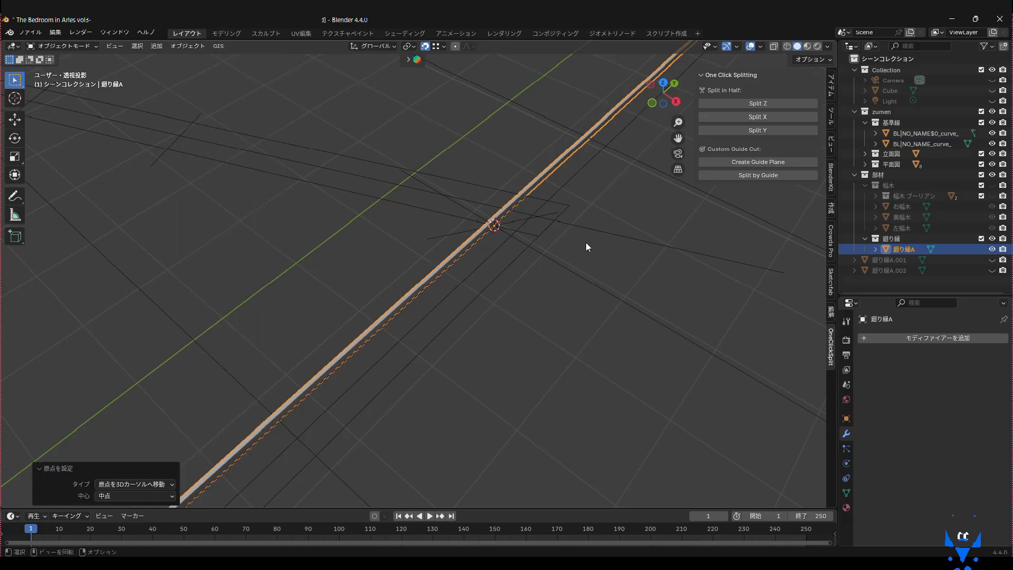
key("r")
key("z")
left_click(471, 138)
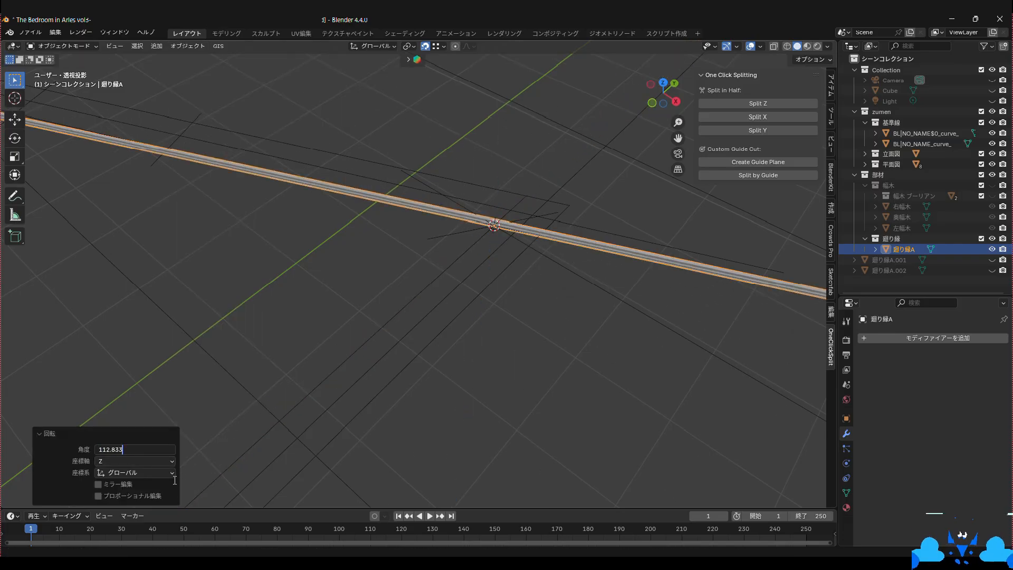
key("Return")
key("ctrl+s")
- Create a guide plane at the back-right corner, rotated 90° about Y and 180° about Z
left_click(749, 162)
type("ry90")
key("Return")
left_click(662, 82)
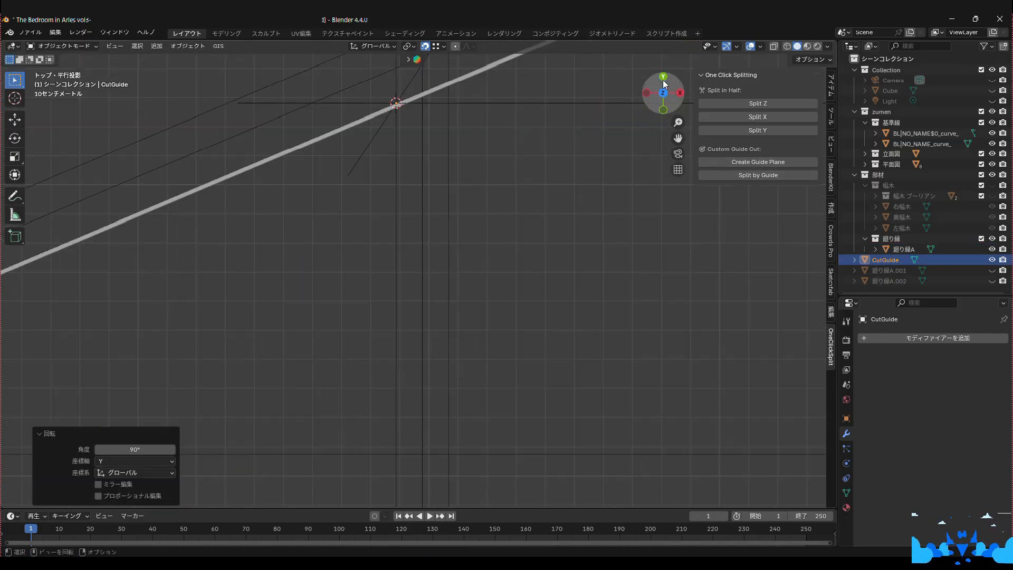
middle_click_drag(340, 253, 341, 195)
key("r")
key("z")
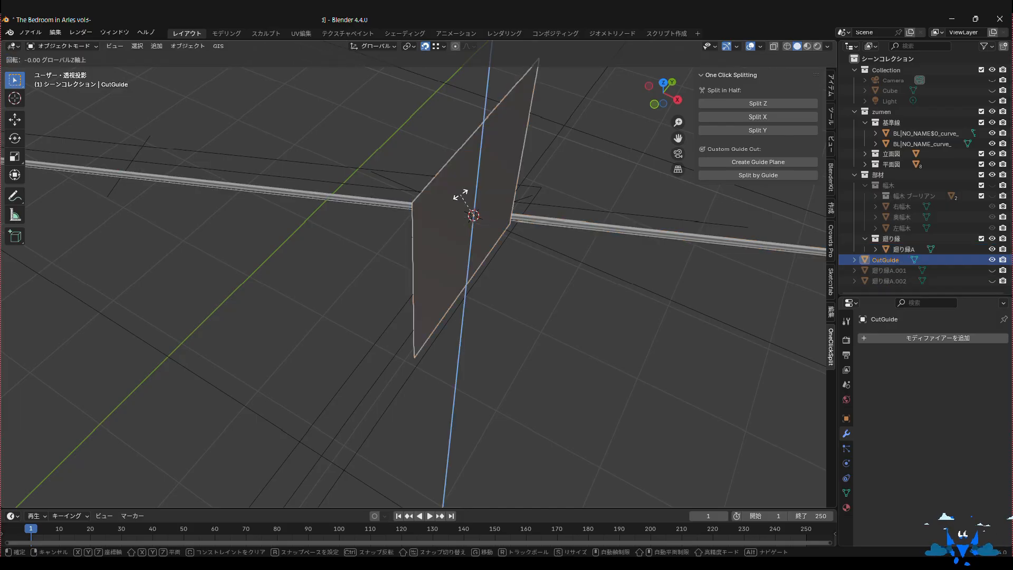
left_click(109, 452)
left_click(109, 452)
type("90")
key("Return")
left_click(142, 453)
type("180")
key("Return")
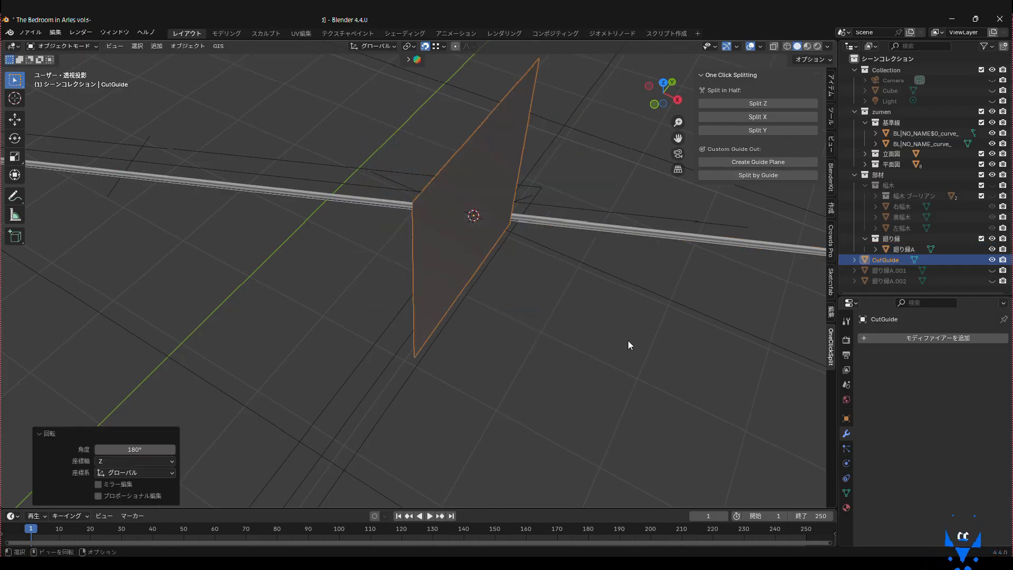
- Split the back-wall molding with the guide plane and hide both resulting pieces
left_click(757, 175)
scroll(584, 225, "down", 2)
middle_click_drag(180, 211, 384, 257, "shift")
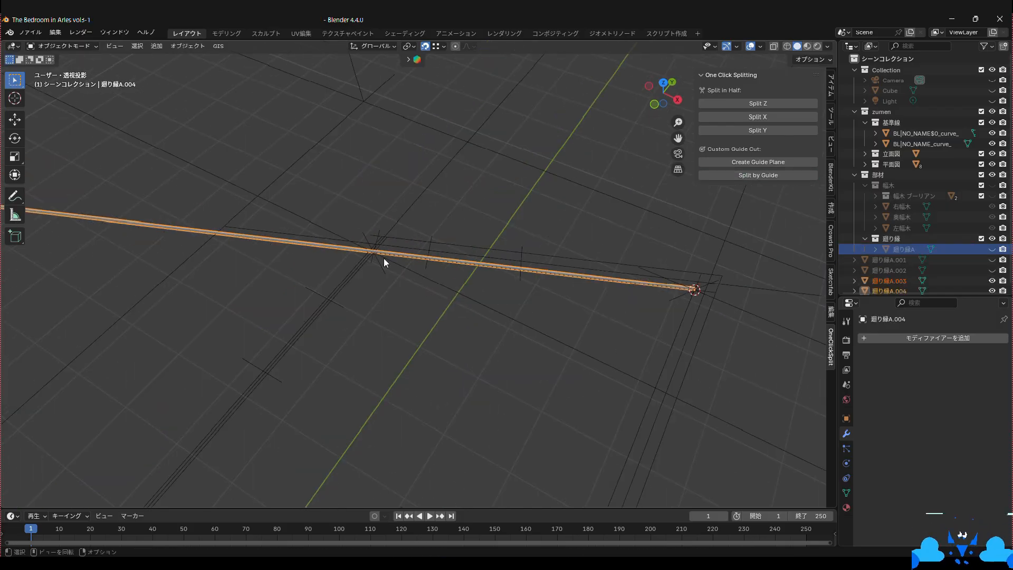
left_click(384, 257)
scroll(348, 238, "up", 3)
middle_click_drag(340, 233, 390, 240, "shift")
left_click_drag(973, 295, 973, 412)
left_click_drag(991, 291, 991, 281)
scroll(464, 238, "up", 2)
- In Edit Mode, place the 3D cursor on the plan curves' back-left corner, and return to Object Mode
left_click(395, 217)
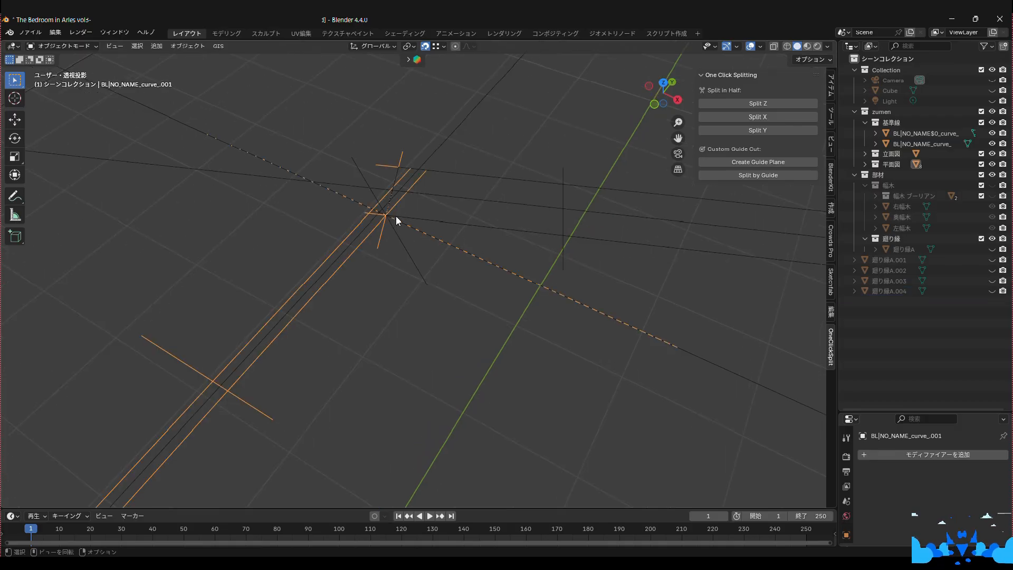
scroll(396, 216, "up", 2)
left_click(62, 46)
left_click(55, 71)
key("Tab")
key("Tab")
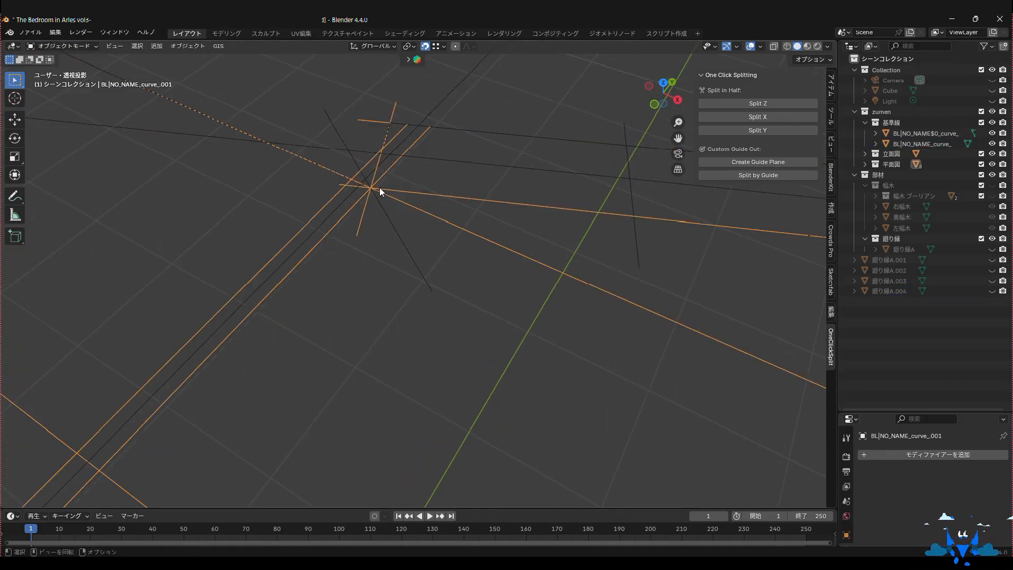
left_click(369, 202, "shift")
right_click(370, 204)
mouse_move(370, 204)
left_click(415, 206)
key("1")
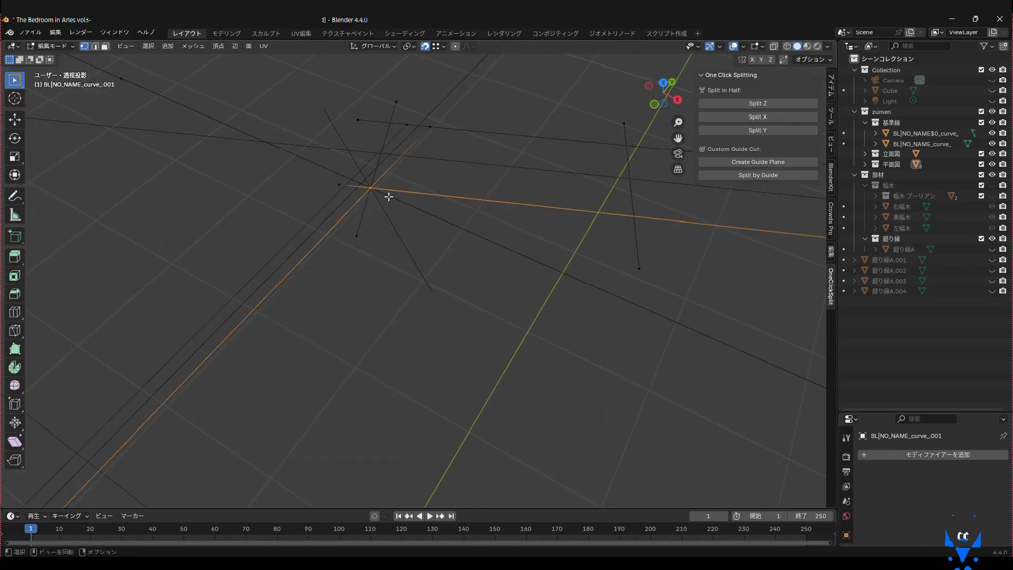
key("2")
left_click(62, 46)
left_click(63, 58)
- Show the back-wall piece 廻り縁A.004, split it with a guide plane turned upright about Y at the back-left corner, and hide both halves
left_click(970, 280)
key("ctrl+s")
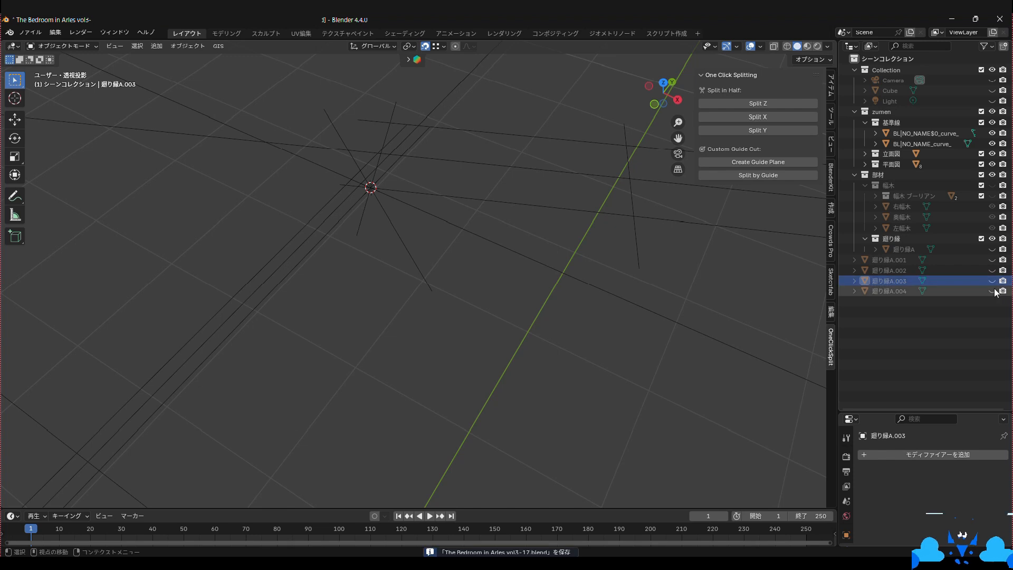
left_click(991, 291)
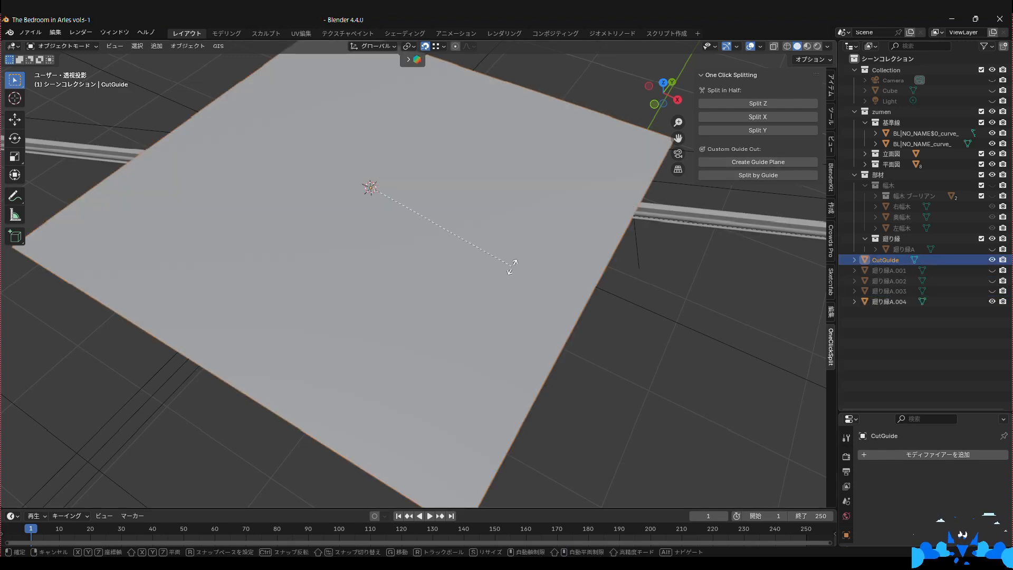
key("y")
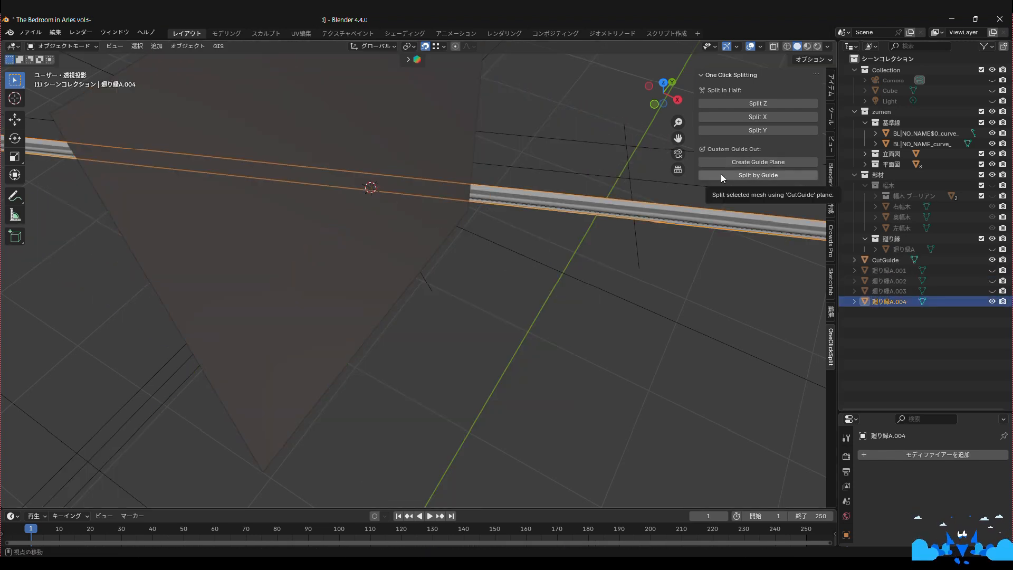
left_click(720, 174)
key("ctrl+s")
left_click(949, 303)
left_click_drag(992, 301, 992, 312)
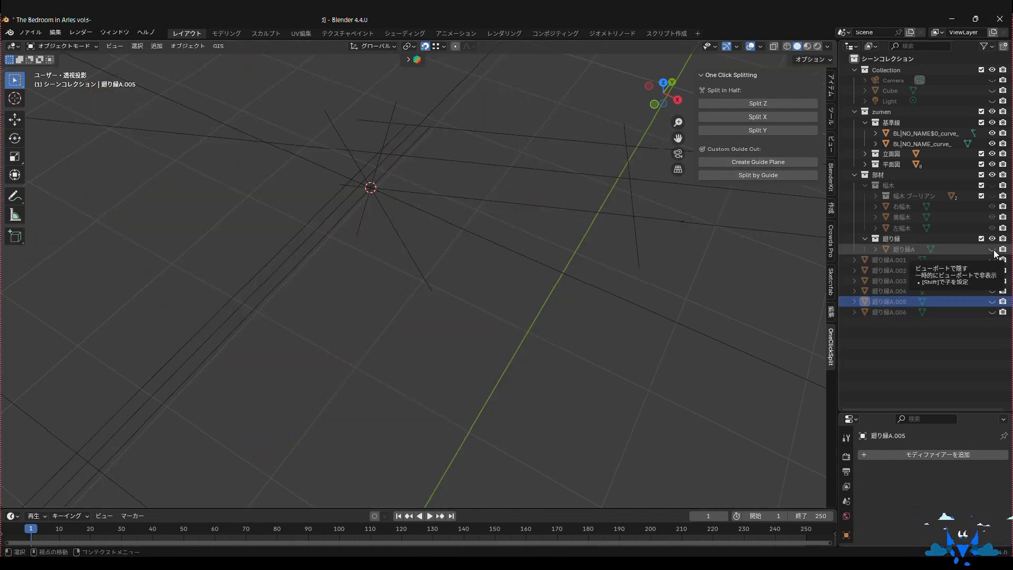
- Show 廻り縁A, set its origin to the 3D cursor, and rotate it 67.166346° about Z along the left wall
left_click(991, 249)
left_click(377, 191)
key("ctrl+m")
key("Escape")
left_click(187, 46)
mouse_move(195, 79)
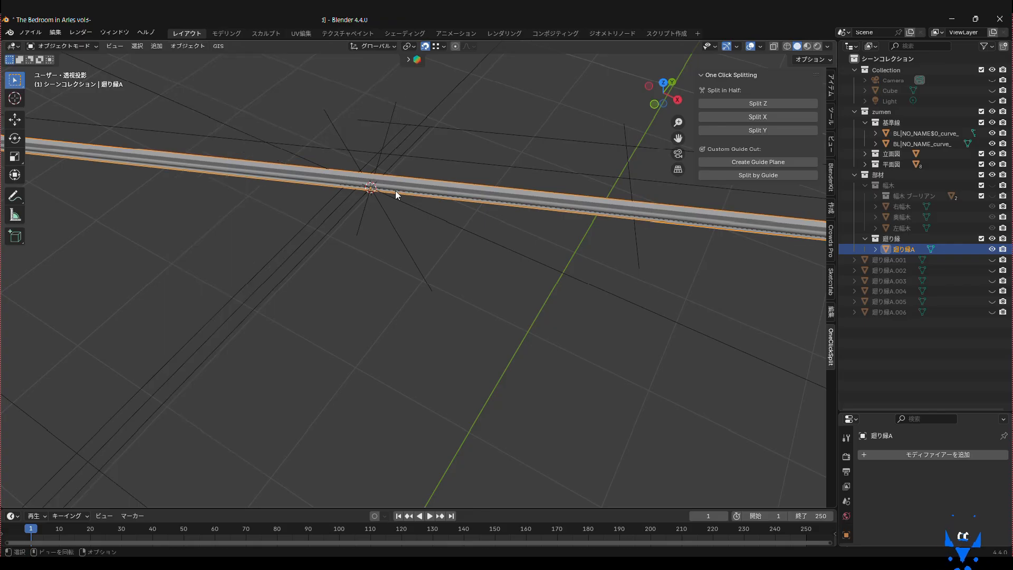
key("r")
key("z")
left_click(409, 104)
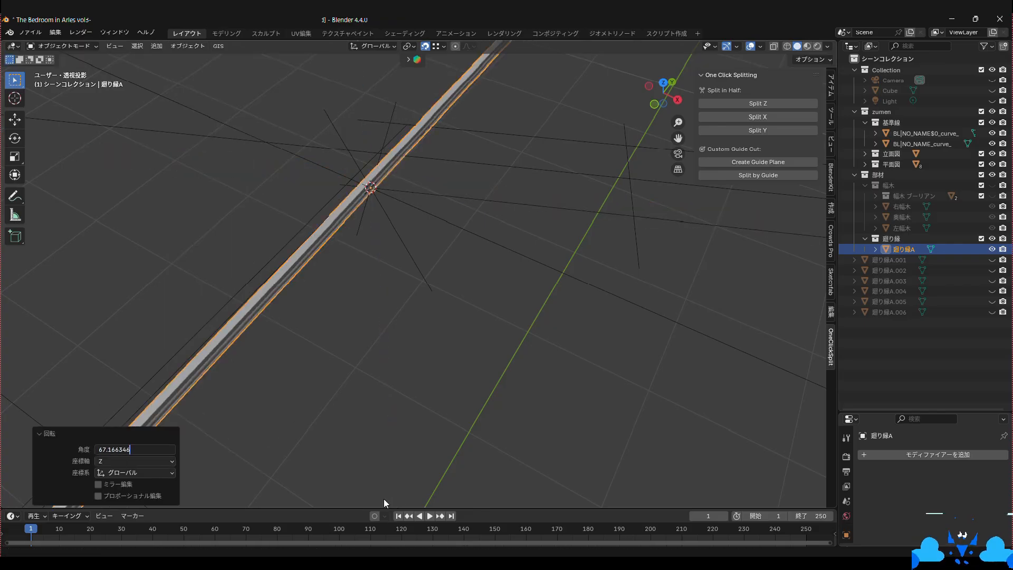
- Create a guide plane at the back-left corner, rotated 90° about X and 22.83° about Z
type("r")
type("x")
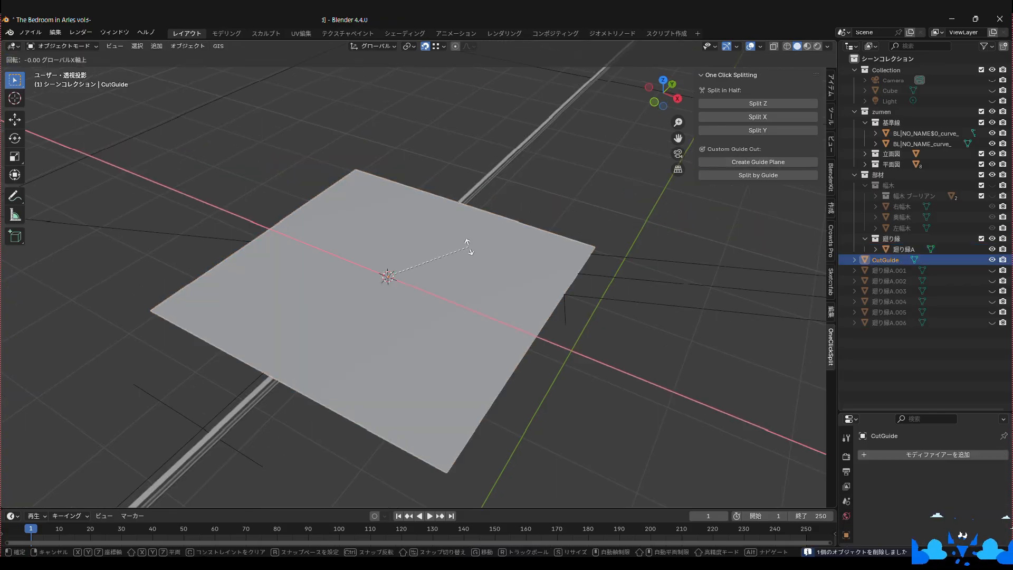
type("90")
key("Return")
key("r")
key("z")
left_click(401, 290)
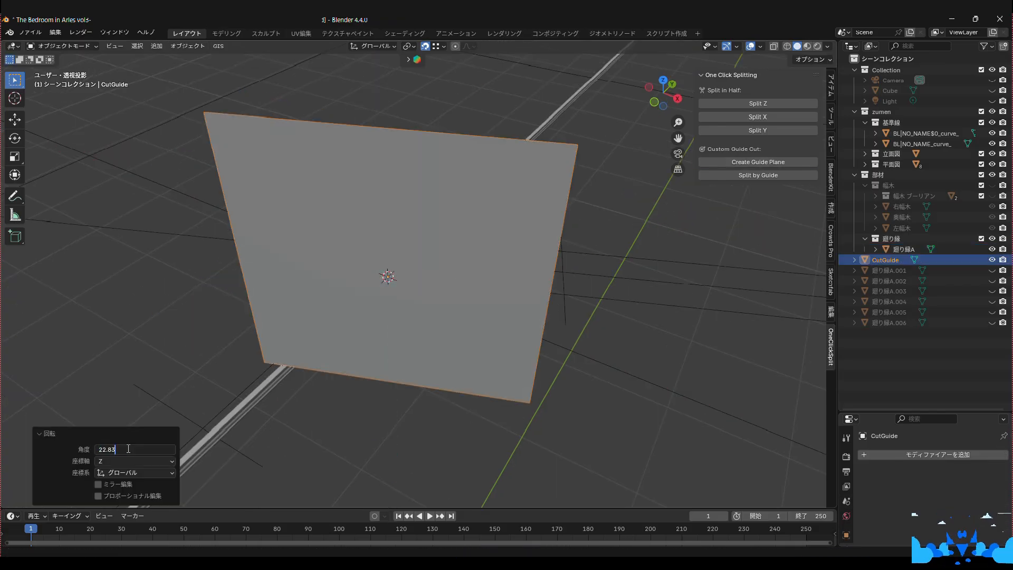
key("Return")
- Split the left-wall molding with the guide plane, save the file, and hide the resulting pieces
left_click(758, 175)
key("ctrl+s")
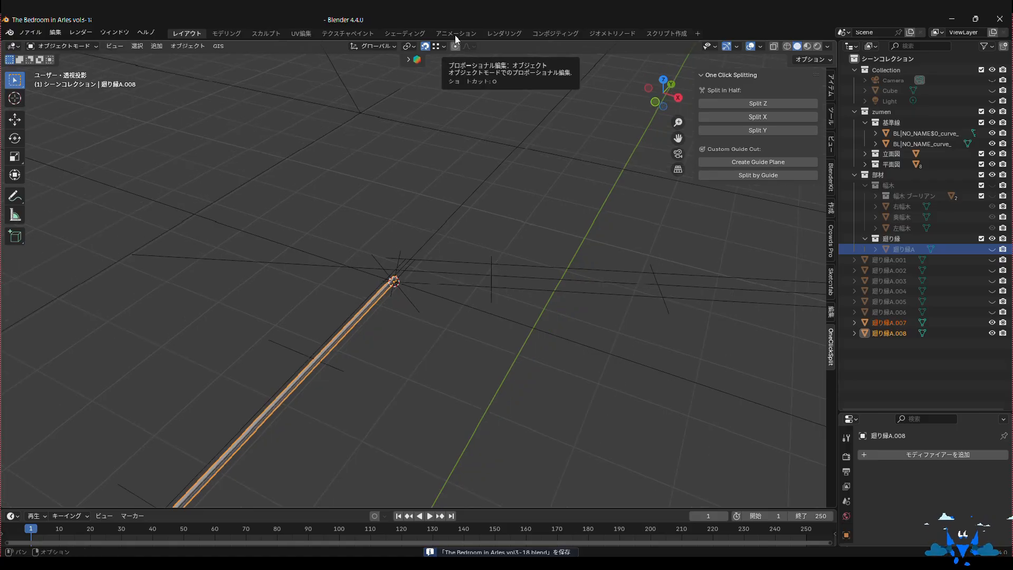
scroll(414, 280, "down", 8)
middle_click_drag(352, 422, 463, 333, "shift")
left_click(992, 333)
- In Edit Mode, snap the 3D cursor to the plan curve's vertex at the front-left corner, and return to Object Mode
scroll(528, 227, "up", 6)
left_click(201, 384)
left_click(58, 47)
left_click(55, 71)
left_click_drag(157, 388, 177, 406)
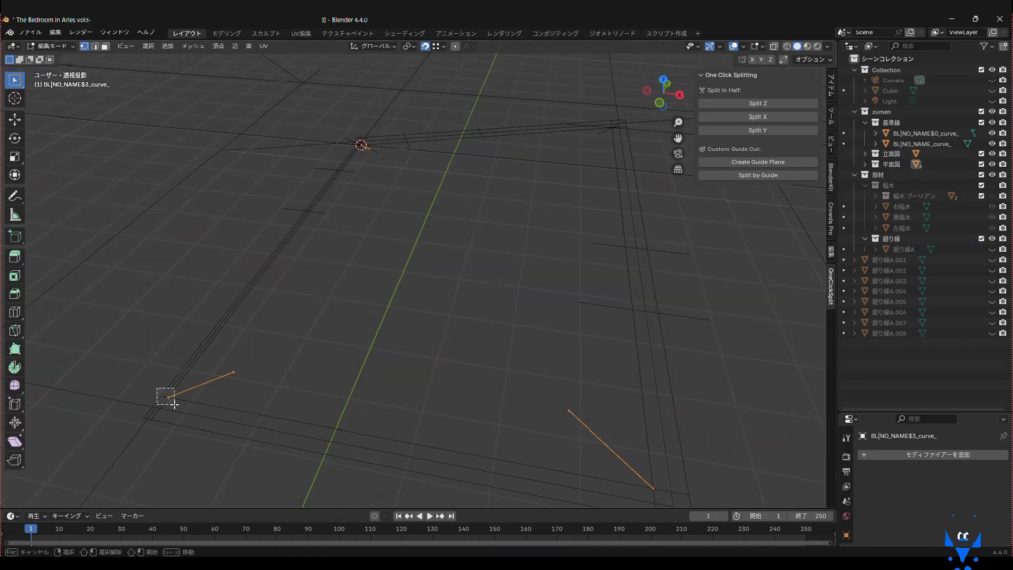
key("shift+s")
left_click(174, 454)
key("Tab")
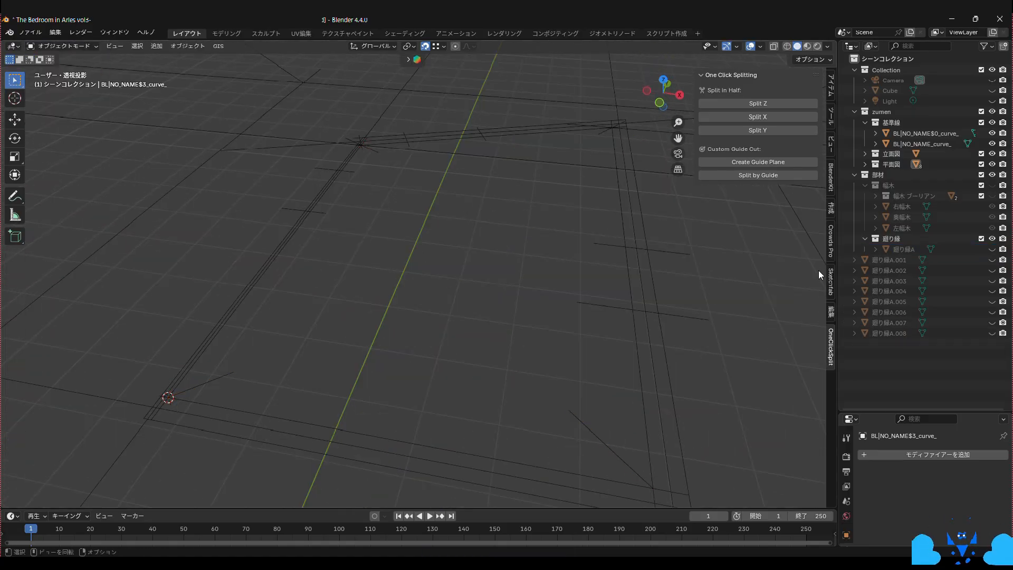
- Show the left-wall piece 廻り縁A.008 and create a guide plane at the front-left corner, rotated 90° about X
left_click(991, 333)
middle_click_drag(248, 343, 623, 83, "shift")
middle_click_drag(623, 83, 587, 87)
left_click(728, 162)
type("rx90")
key("Return")
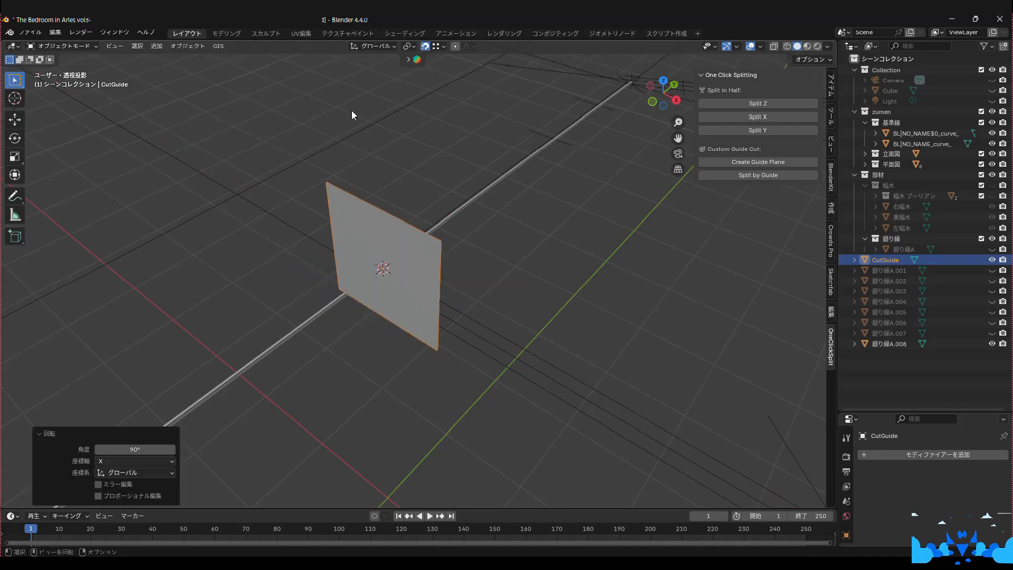
- Try to split the left-wall piece with the guide plane, and undo the split
left_click(464, 204)
left_click(764, 174)
key("ctrl+z")
- Rotate the guide plane 180° about Z and split the left-wall piece with it
left_click(393, 254)
key("r")
key("z")
key("1")
key("8")
key("0")
key("Return")
left_click(460, 207)
left_click(758, 175)
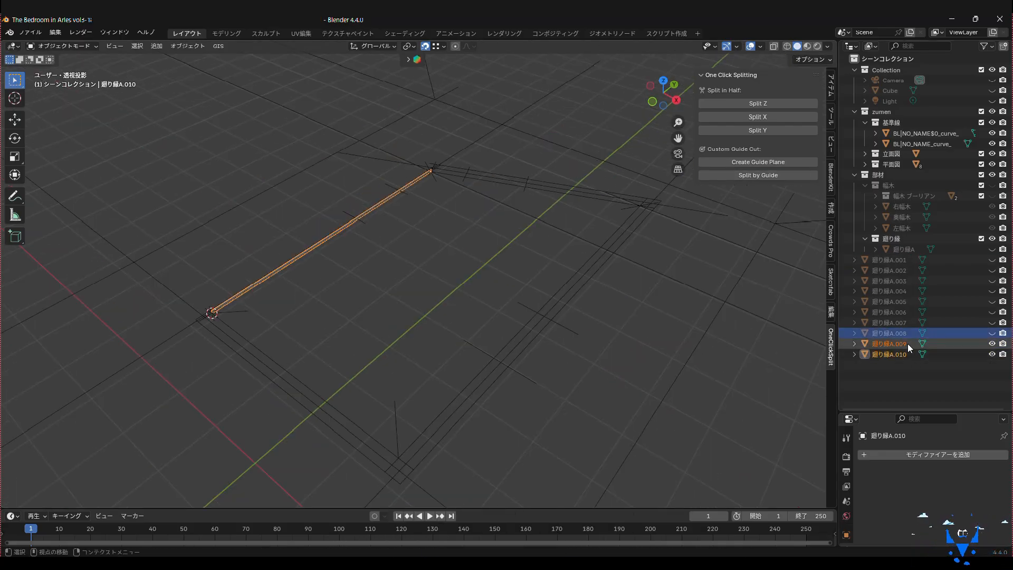
- Rename both the left-wall piece and the right-wall piece 廻り縁A.002 as 左廻り縁, placing them in the 廻り縁 collection
double_click(897, 354)
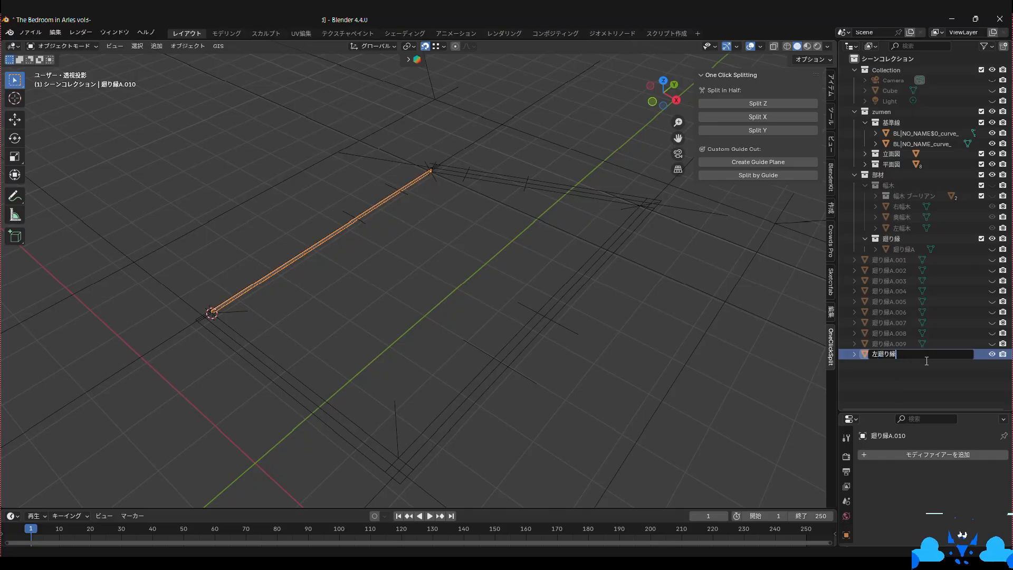
type("左廻り縁")
key("Return")
left_click(894, 281)
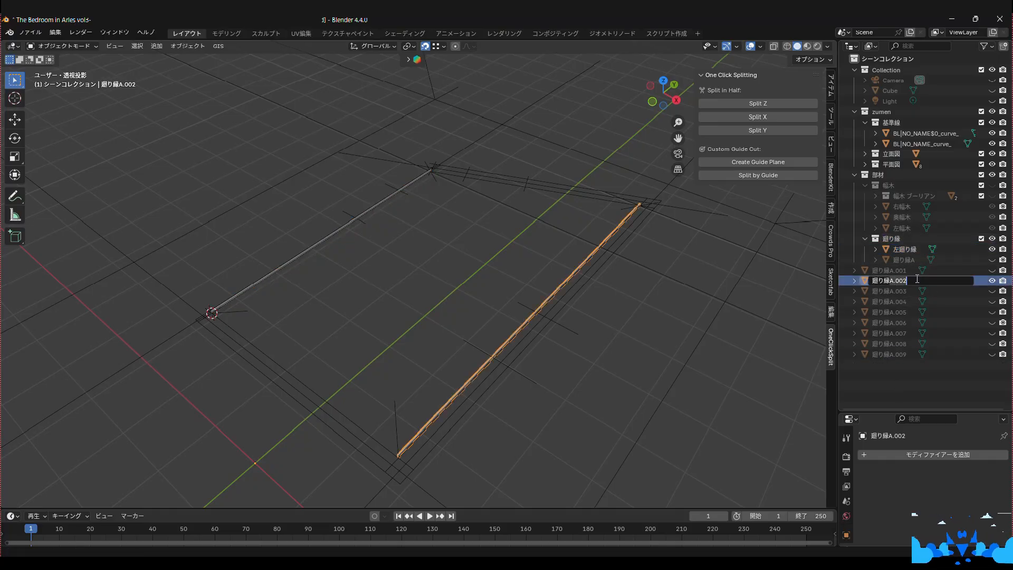
key("Return")
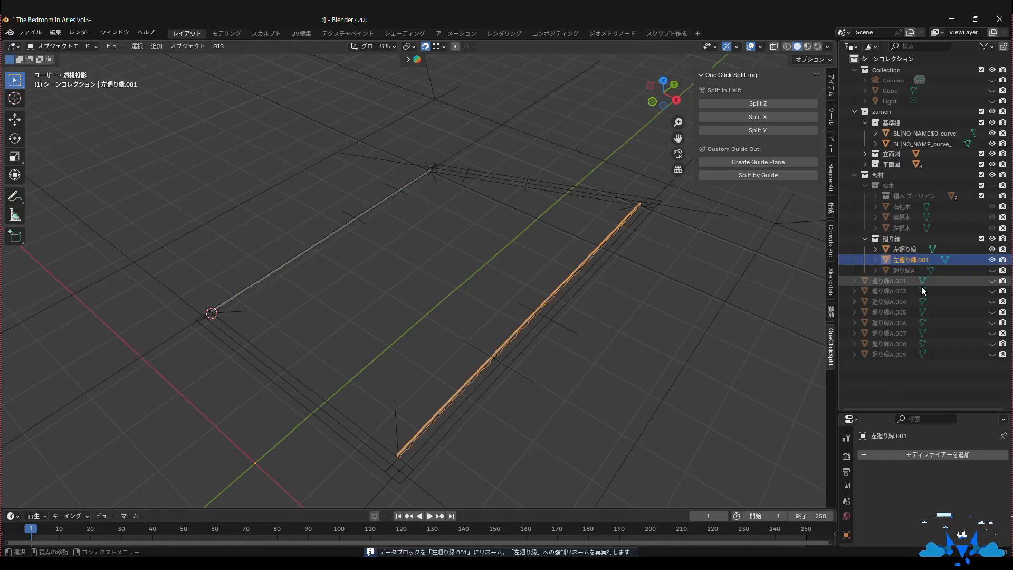
- Find the finished back-wall piece among the hidden ones, rename it 奥廻り縁, and move it into the 廻り縁 collection
left_click(991, 281)
left_click(992, 291)
left_click(992, 291)
left_click(991, 302)
left_click(992, 301)
left_click(991, 322)
double_click(924, 321)
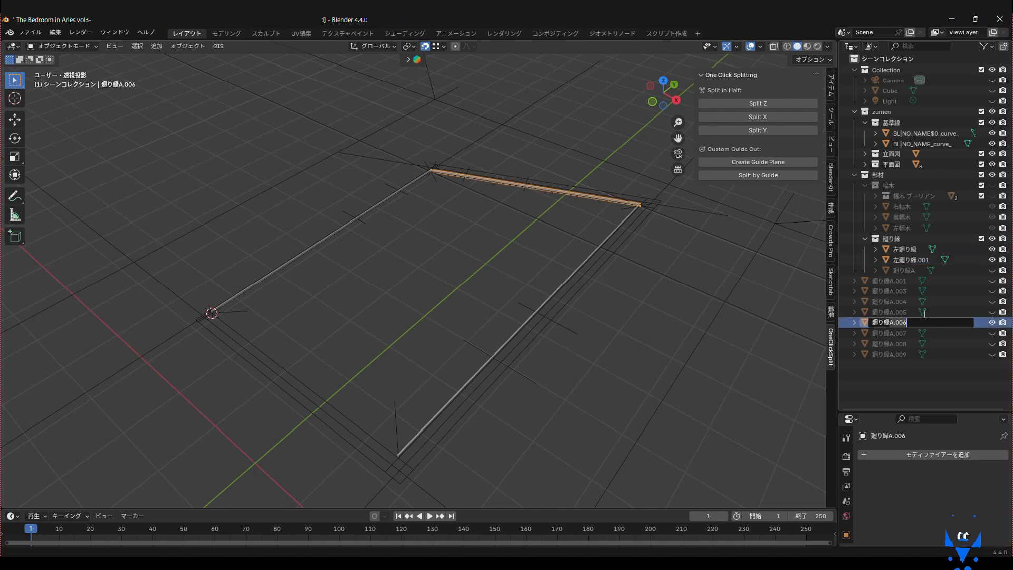
key("space")
key("Return")
key("Return")
left_click_drag(891, 280, 900, 259)
- Delete the leftover split pieces outside the 廻り縁 collection and select 廻り縁A
left_click(889, 291)
left_click(886, 351, "shift")
key("Delete")
left_click(910, 281)
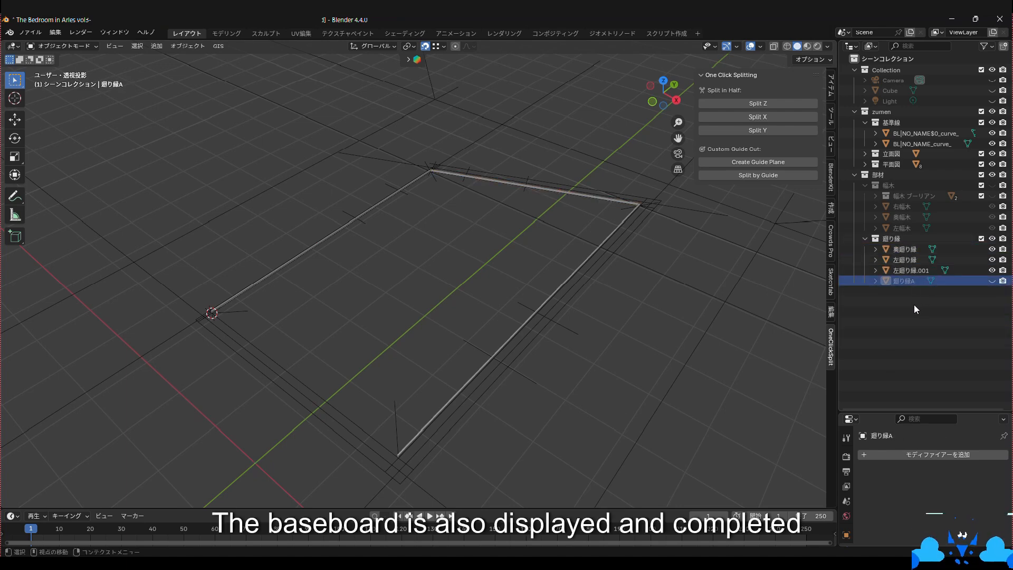
- Delete 廻り縁A, hide the zumen collection, and show the 幅木 baseboards together with the ceiling molding pieces
key("Delete")
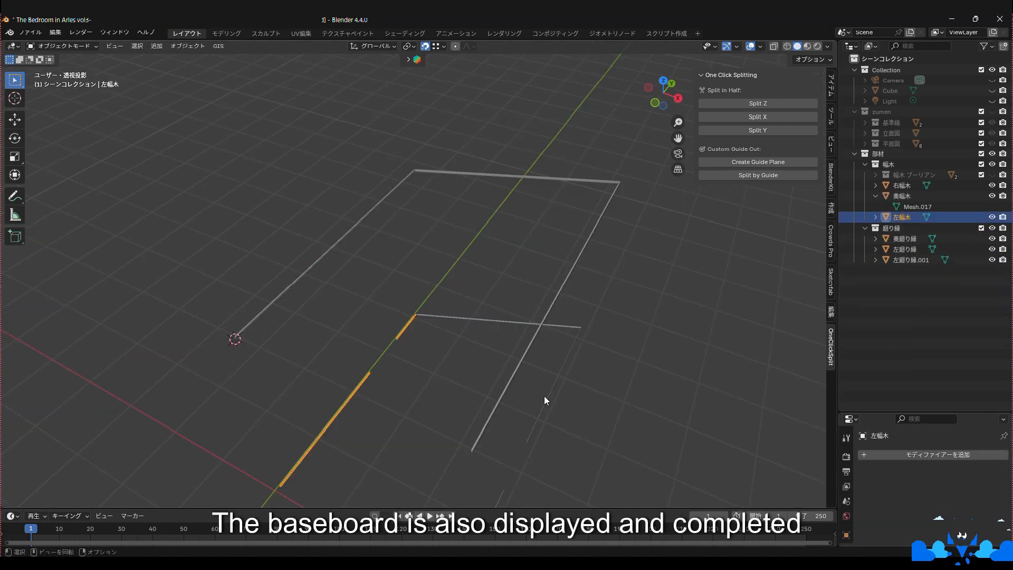
left_click(543, 396)
scroll(579, 378, "down", 3)
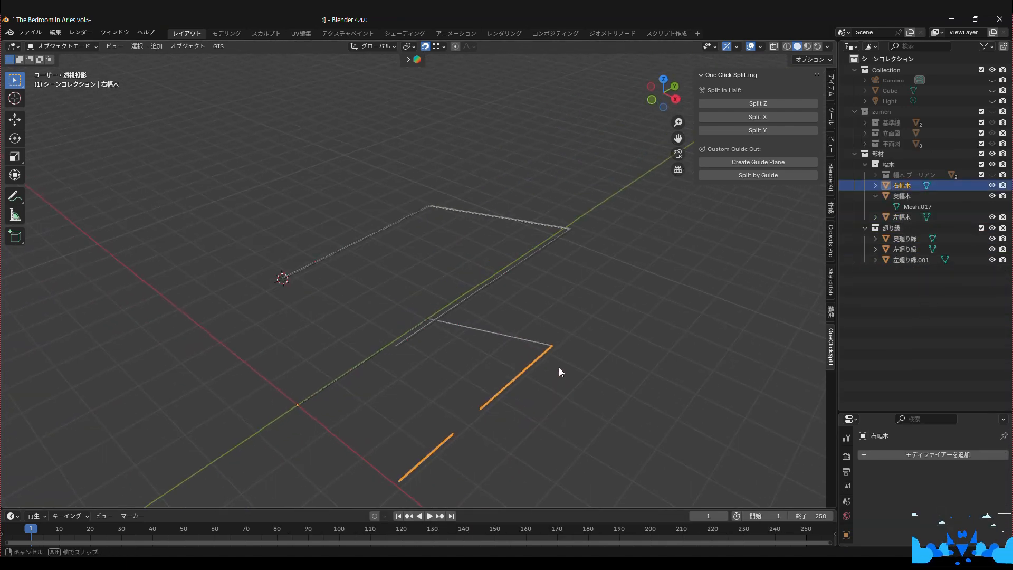
key("a")
left_click(575, 397)
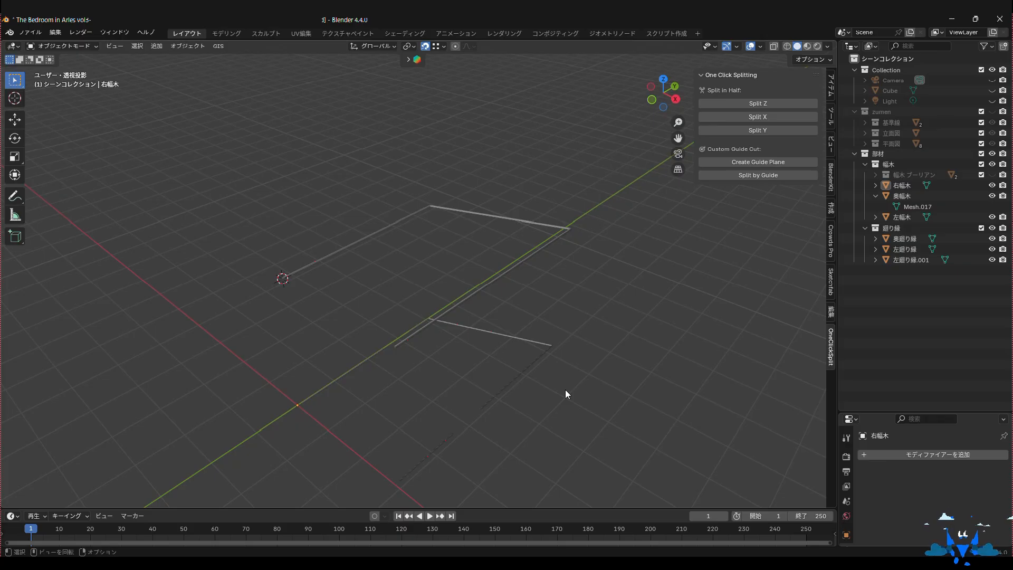
scroll(537, 354, "up", 4)
middle_click_drag(453, 348, 460, 346)
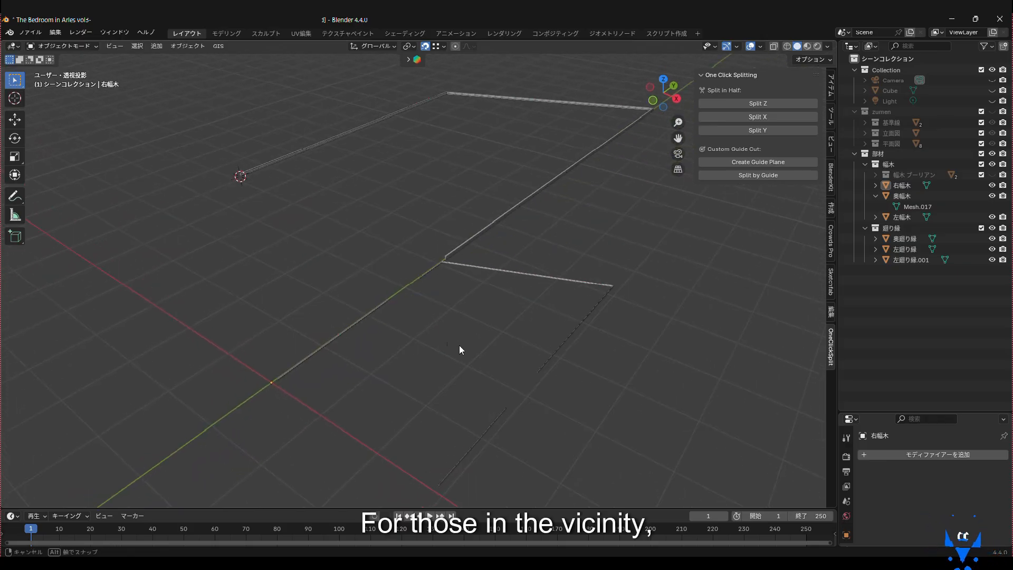
middle_click_drag(427, 233, 489, 296)
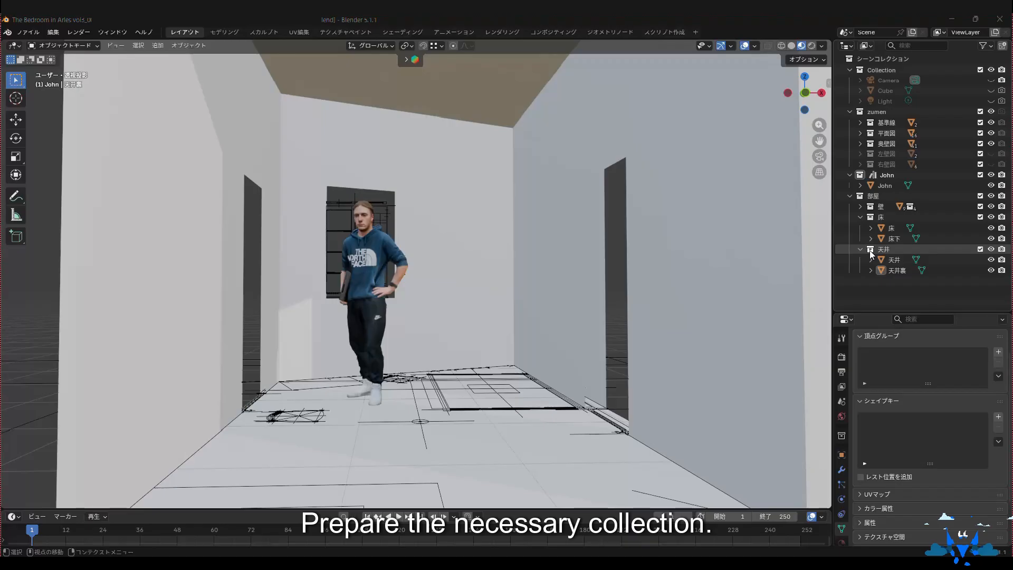
- In the room file, collapse the 天井, 床, John, zumen and Collection entries in the outliner
left_click(862, 215)
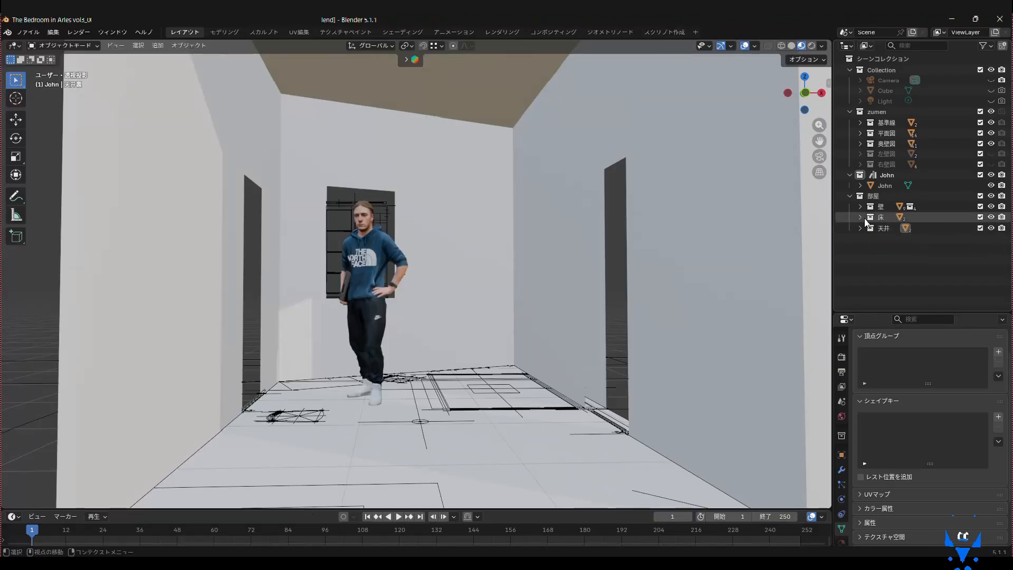
left_click(850, 176)
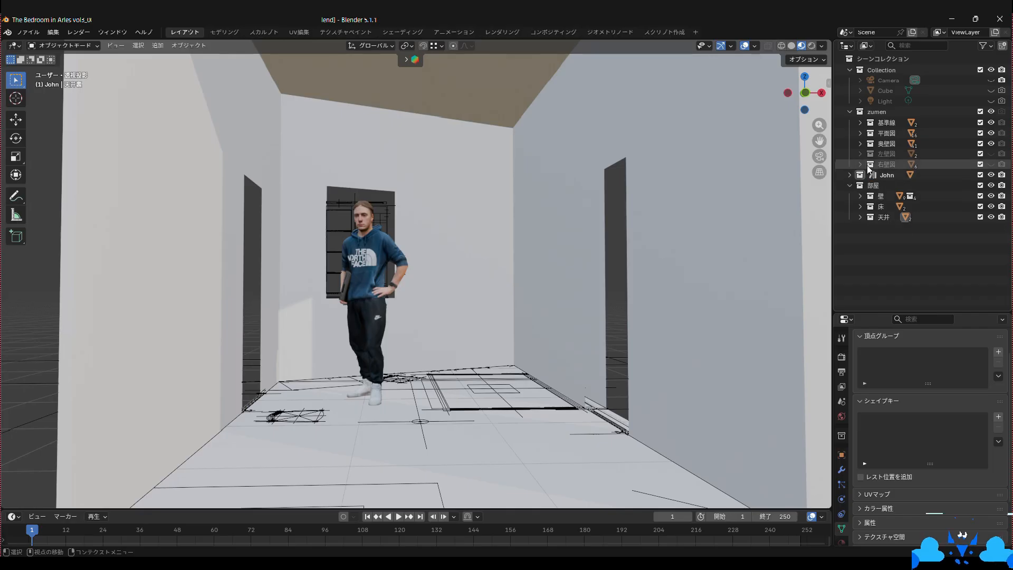
left_click(852, 111)
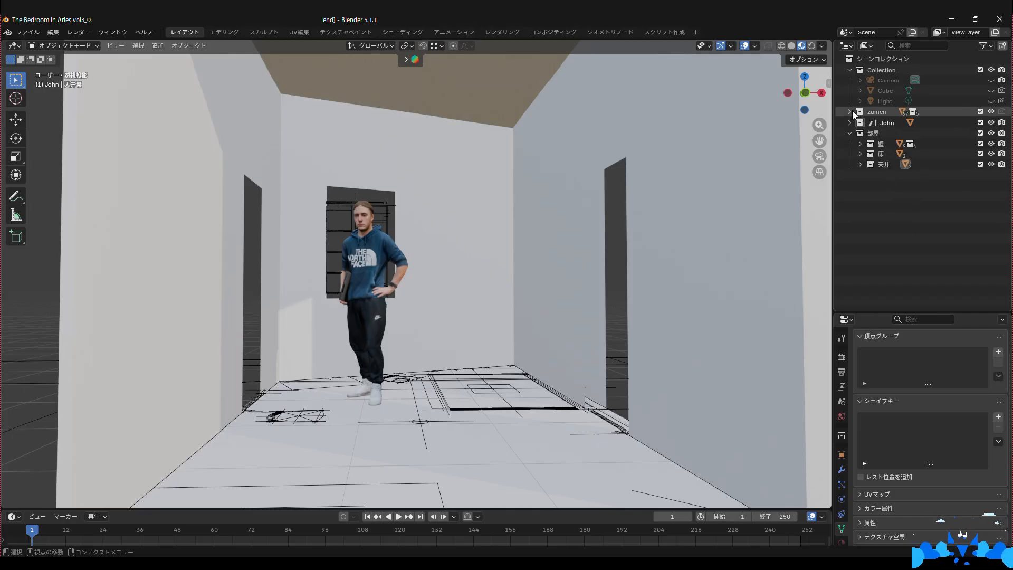
left_click(849, 70)
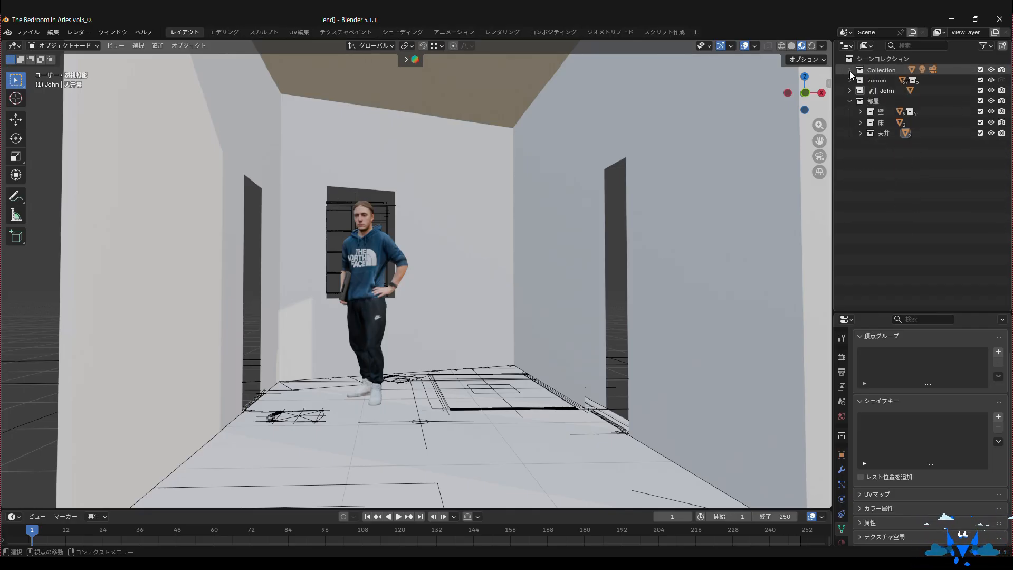
- Append the 幅木, 幅木 ブーリアン, 廻り縁 and 部材 collections from the parts file
left_click(25, 31)
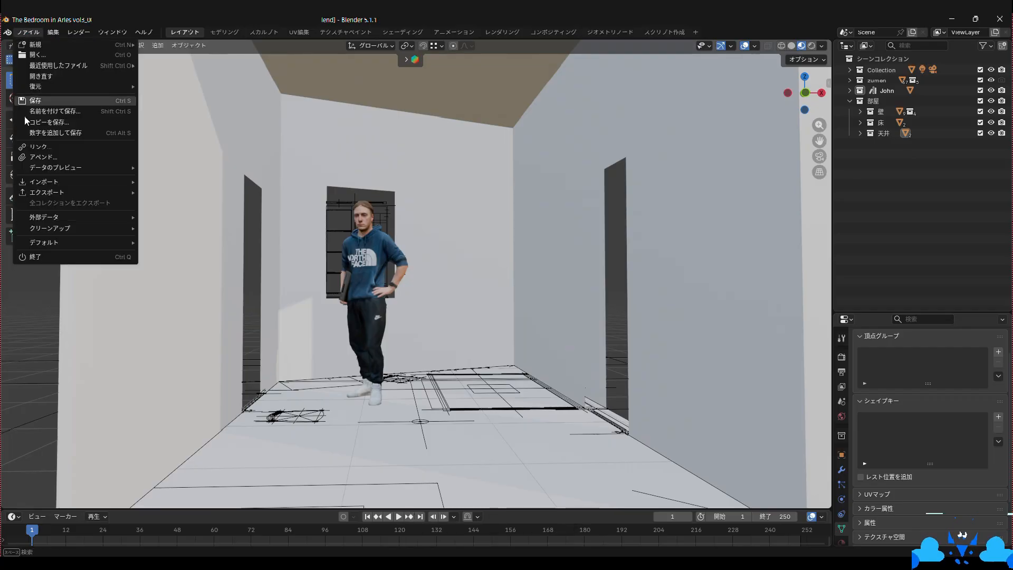
left_click(43, 158)
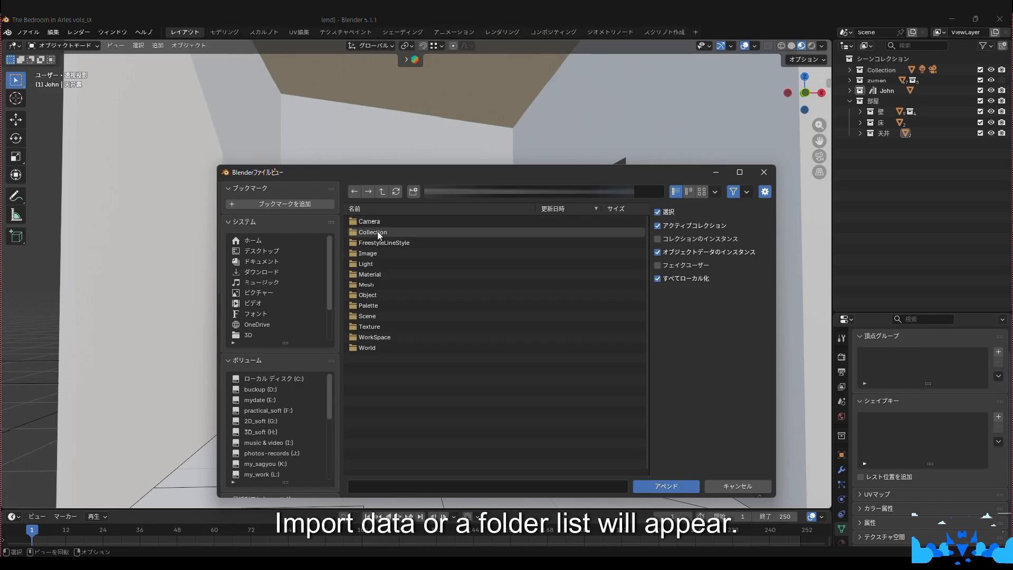
double_click(374, 233)
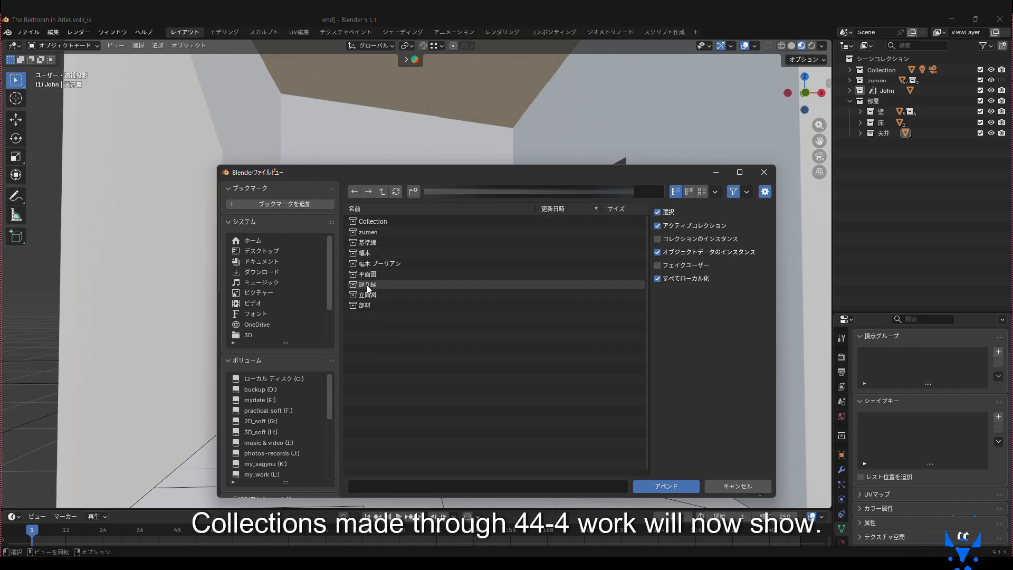
left_click(362, 253)
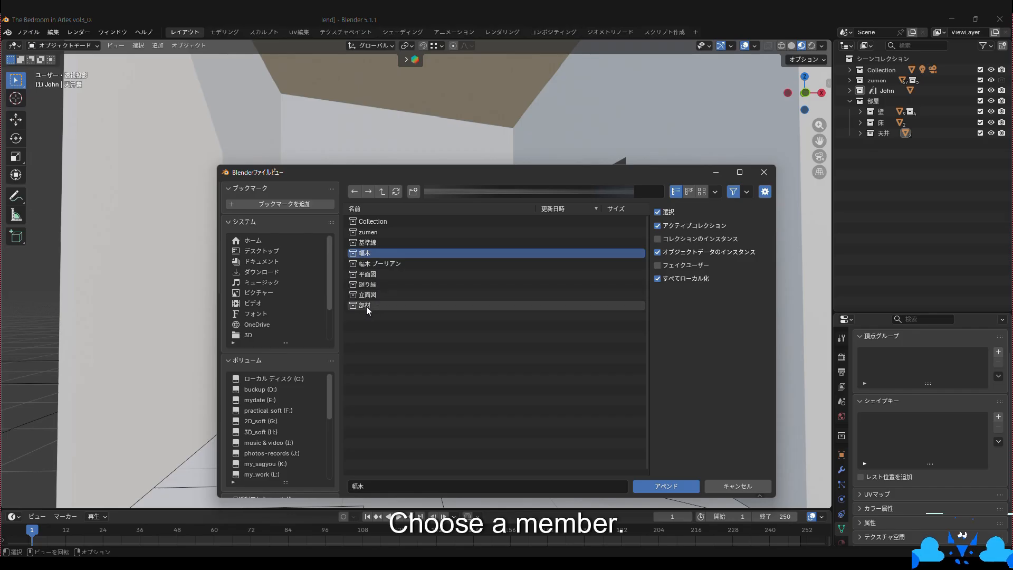
left_click(365, 306, "shift")
left_click(393, 274, "ctrl")
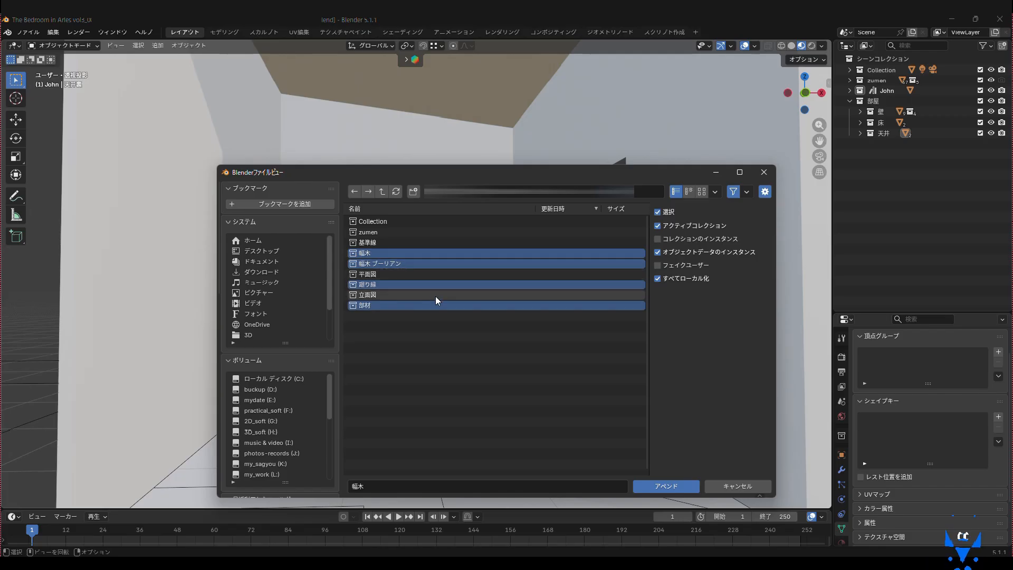
left_click(654, 487)
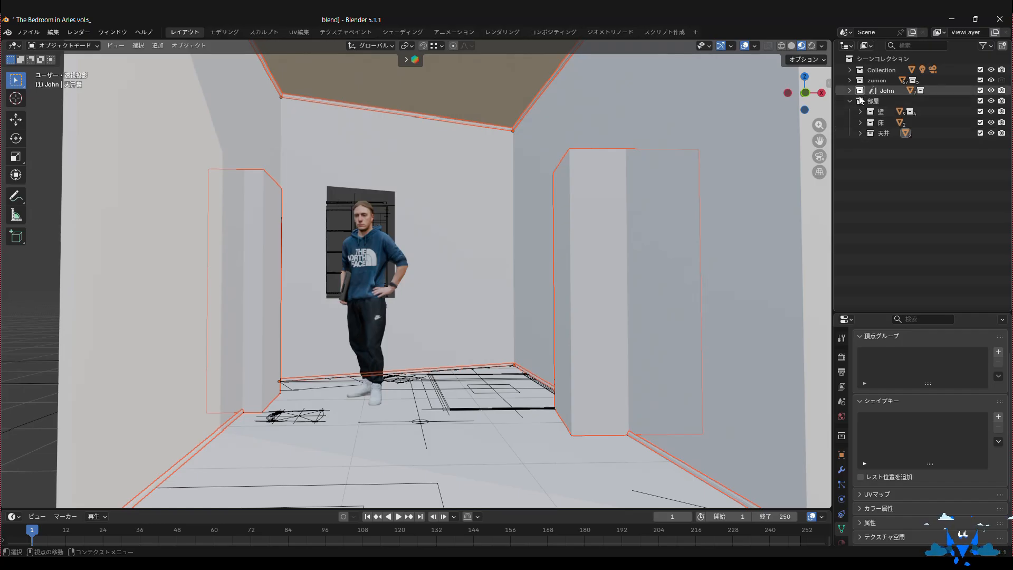
- Move the appended 部材 collection out of the John collection to the top level of the scene
left_click(851, 81)
left_click(851, 80)
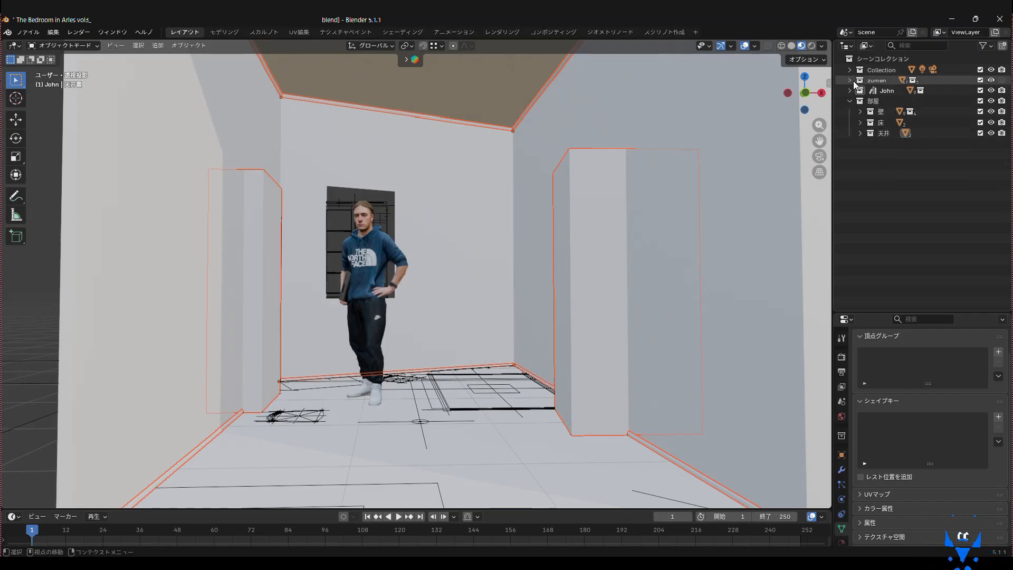
left_click(850, 91)
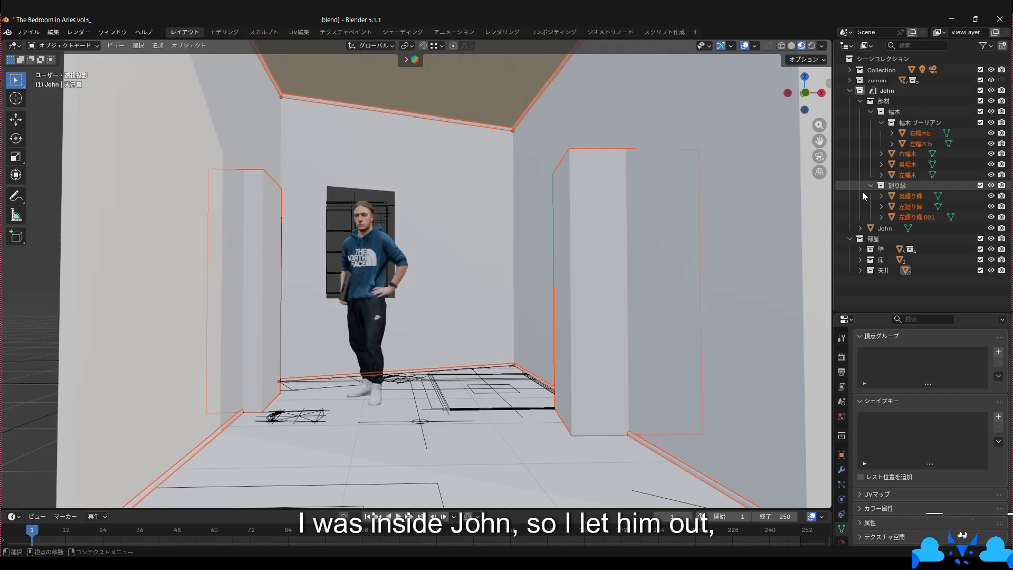
left_click(861, 100)
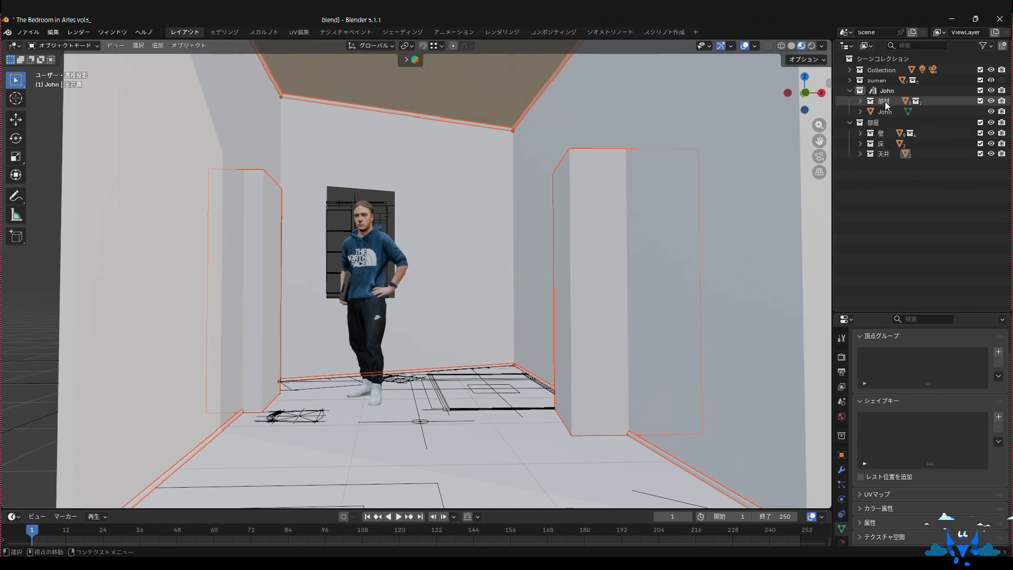
left_click_drag(884, 101, 863, 176)
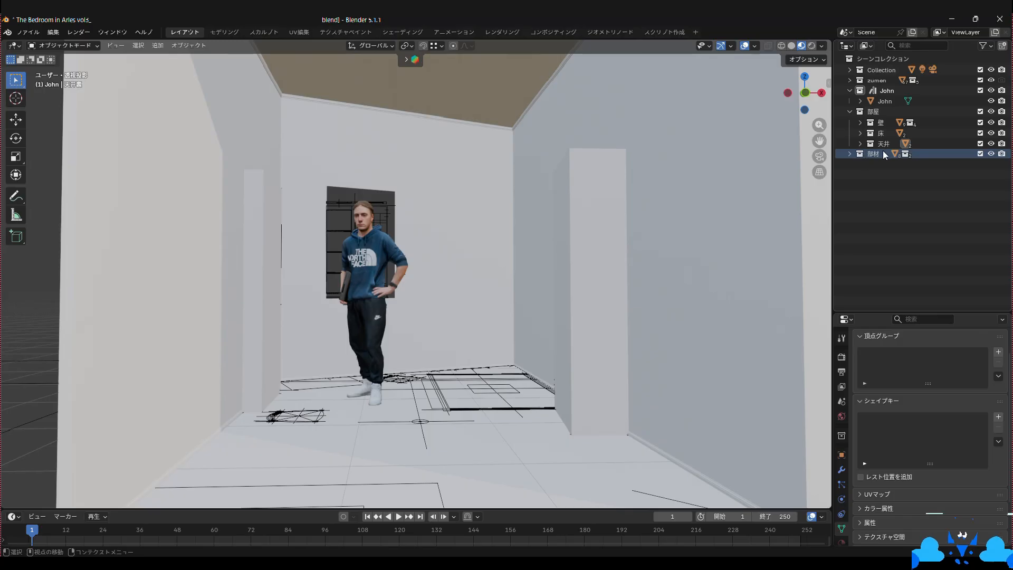
- Hide the 幅木 ブーリアン collection inside 部材 and check how the baseboards and ceiling molding fit the room
left_click(849, 153)
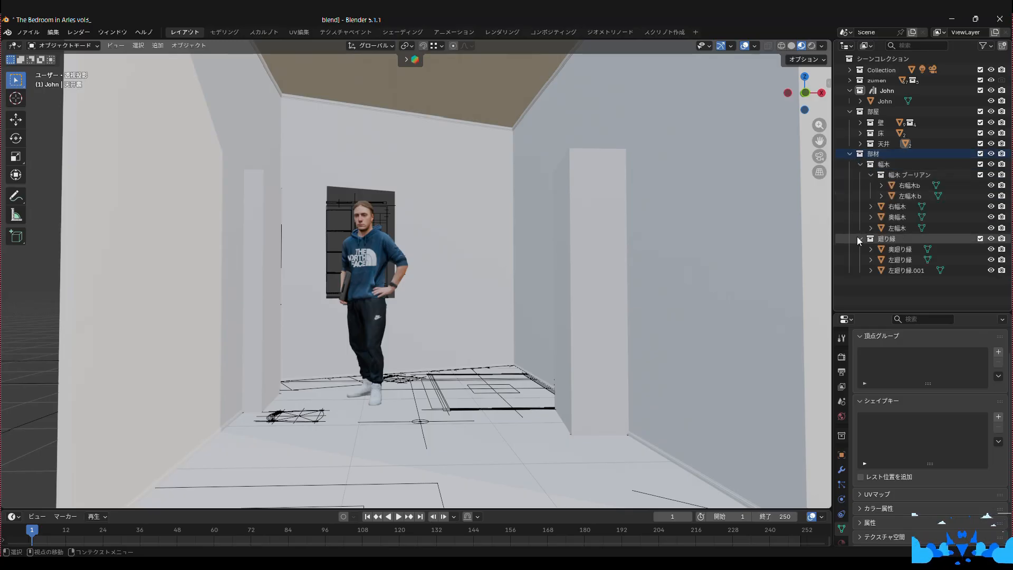
left_click(871, 174)
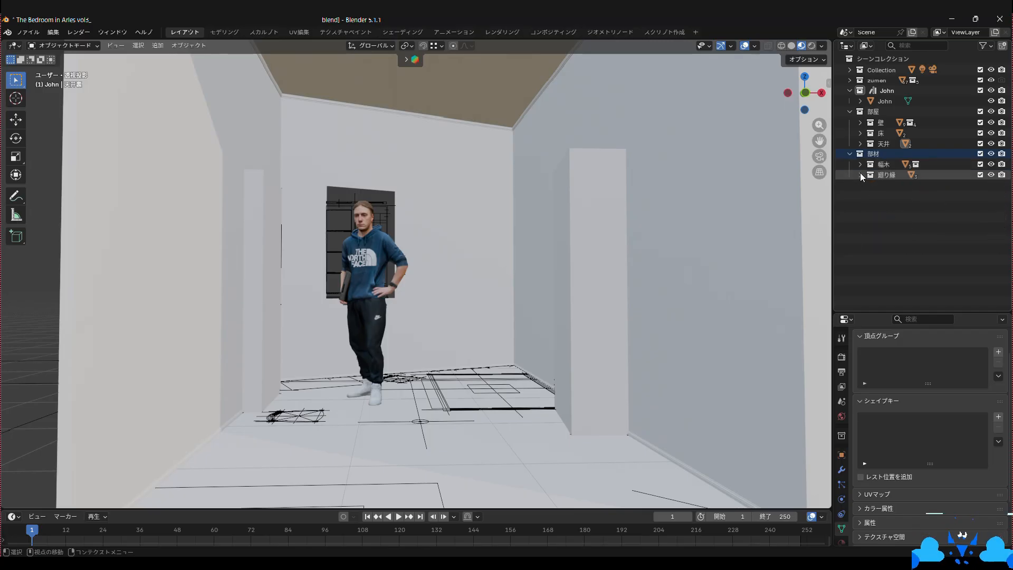
left_click(861, 174)
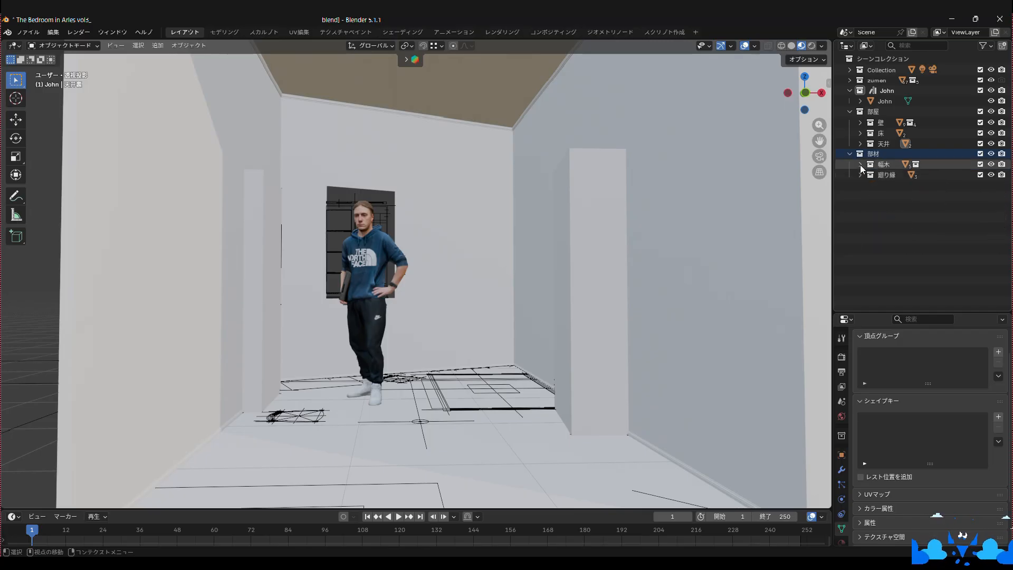
left_click(990, 175)
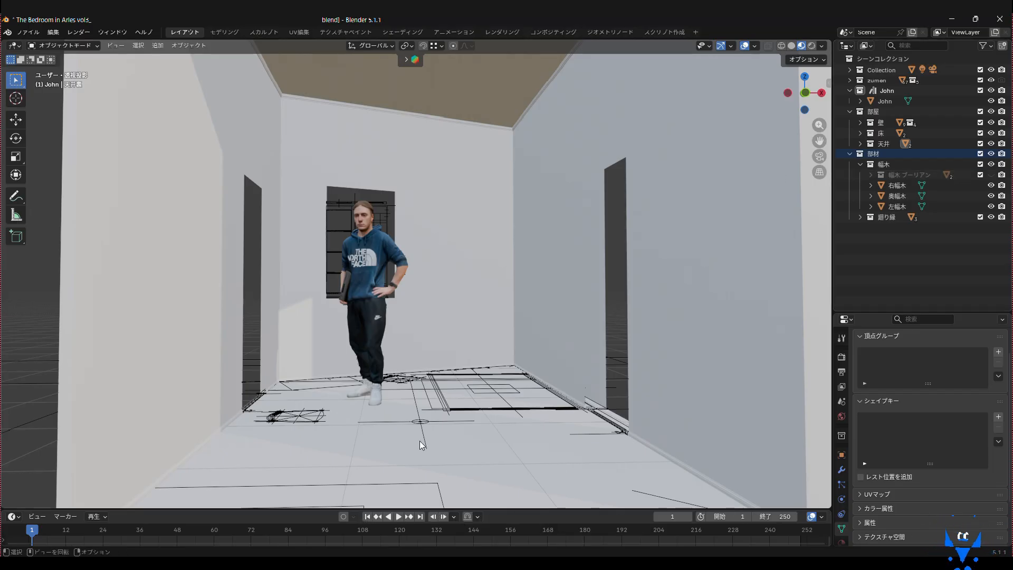
scroll(419, 440, "down", 3)
mouse_move(357, 436)
middle_mouse_down()
mouse_move(369, 437)
mouse_move(362, 425)
middle_mouse_up()
middle_click_drag(476, 204, 447, 308, "shift")
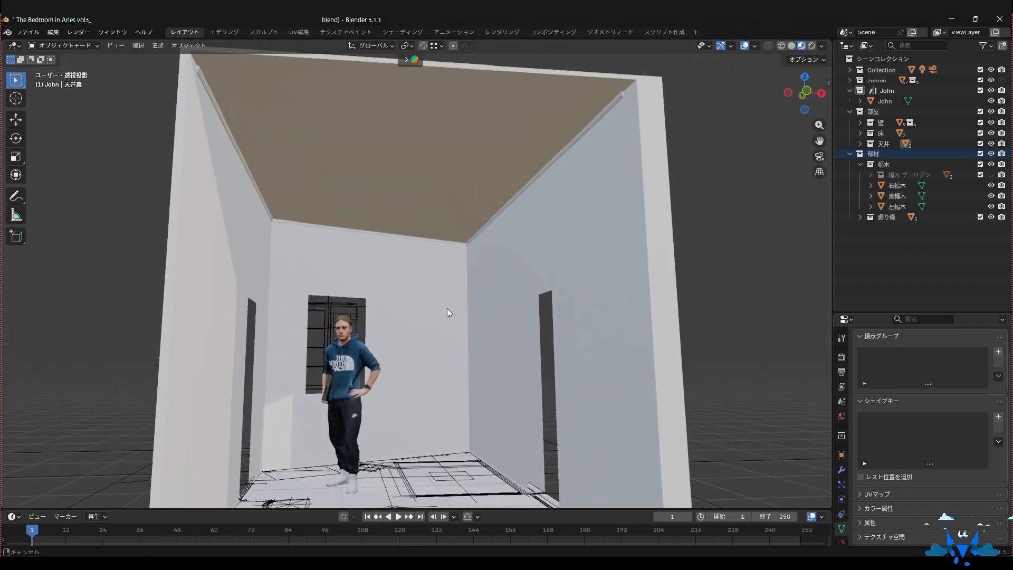
scroll(596, 139, "up", 2)
scroll(596, 139, "down", 2)
middle_click_drag(583, 314, 553, 230, "shift")
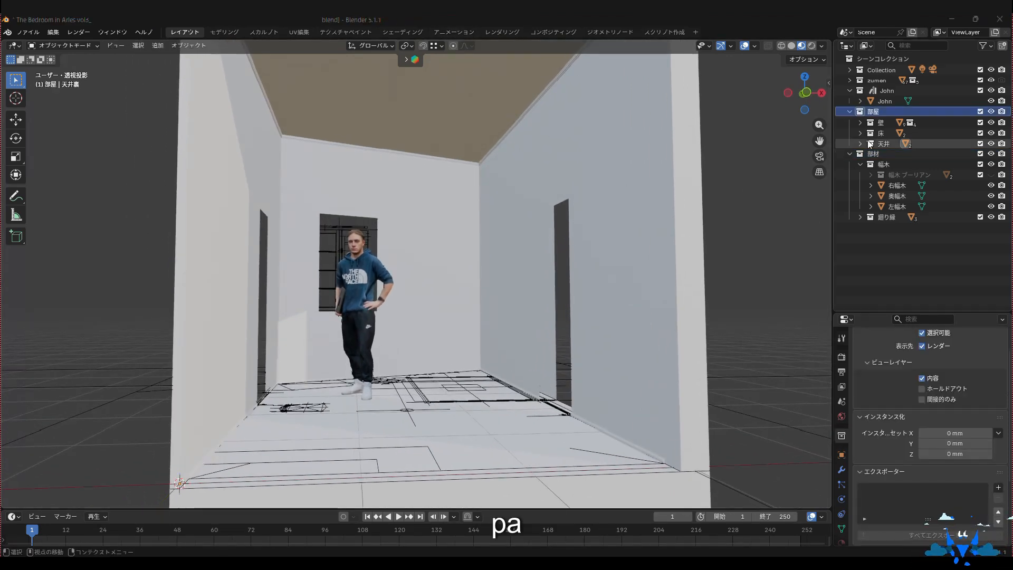
- Collapse the John and 部材 collections and nest 部材 inside the 部屋 collection
left_click(869, 112)
left_click(850, 90)
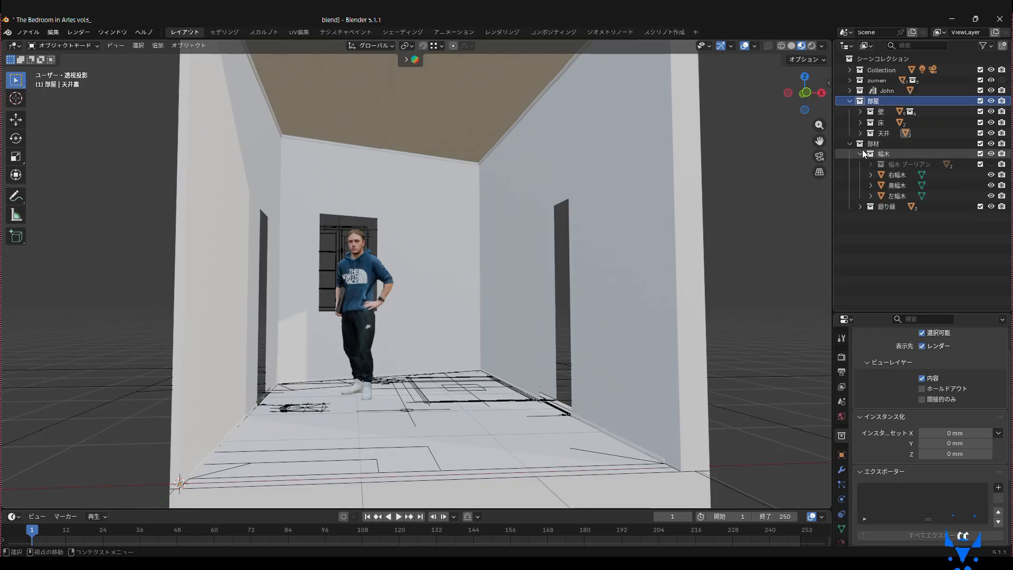
left_click(849, 143)
left_click(881, 144)
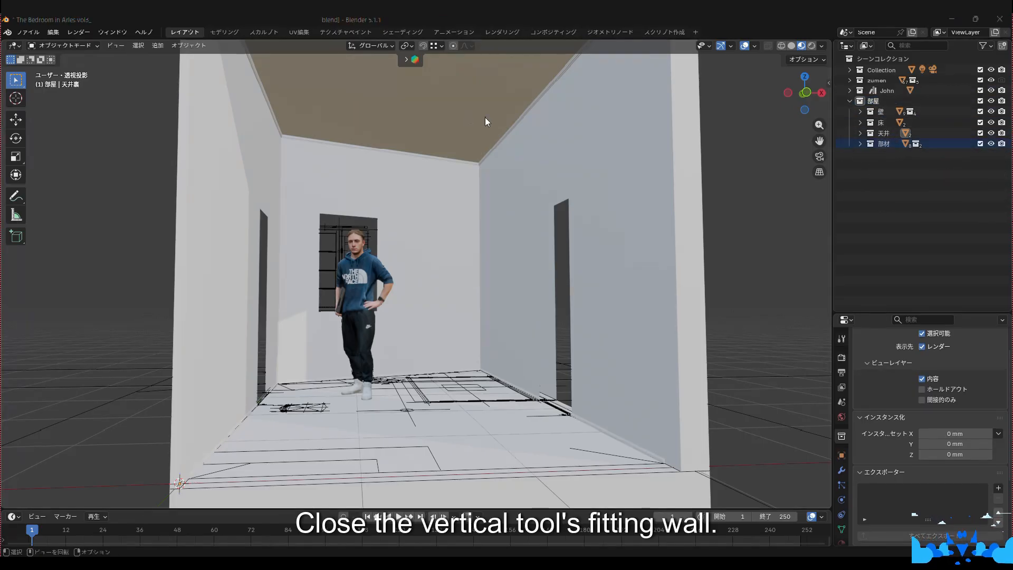
- Hide the 床, 天井, 部材 and John collections, keeping the 壁 collection shown
left_click_drag(990, 123, 991, 143)
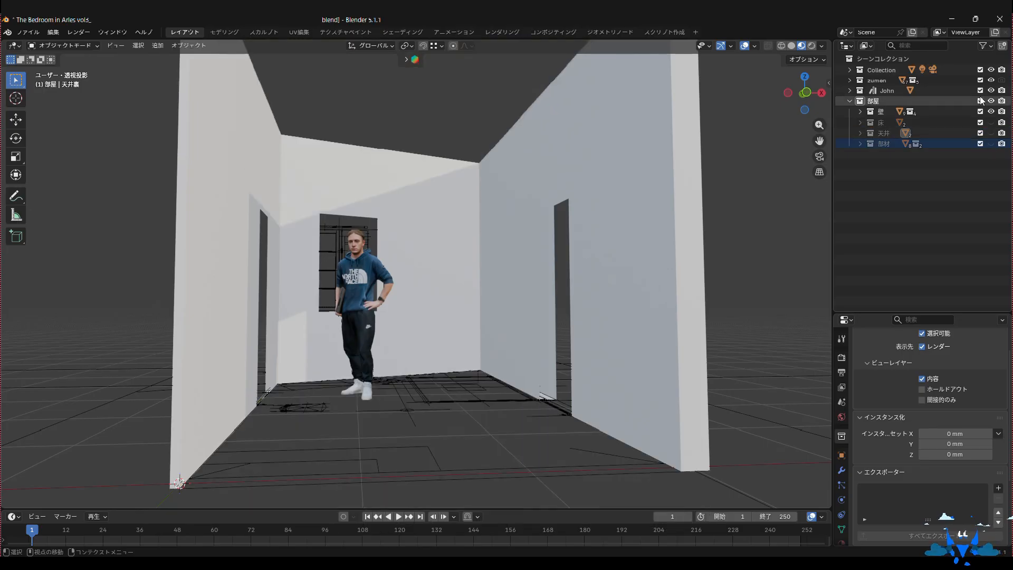
left_click(990, 91)
mouse_move(532, 273)
middle_mouse_down()
mouse_move(535, 306)
mouse_move(525, 291)
mouse_move(535, 287)
middle_mouse_up()
scroll(554, 291, "up", 3)
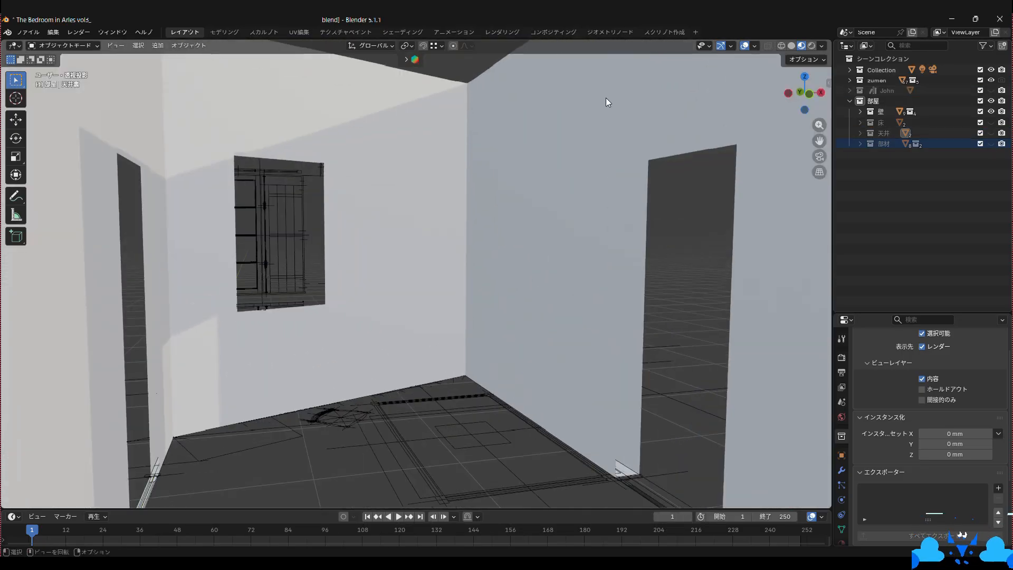
- Switch the viewport to solid shading and enter edit mode on the 右外壁 wall
left_click(791, 47)
left_click(636, 211)
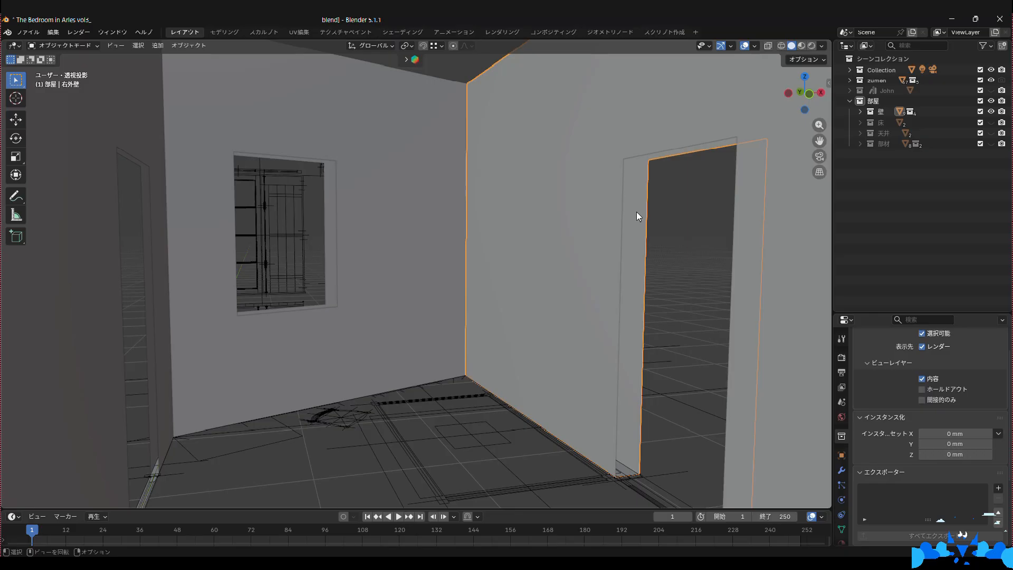
left_click(62, 45)
left_click(61, 68)
left_click(104, 47)
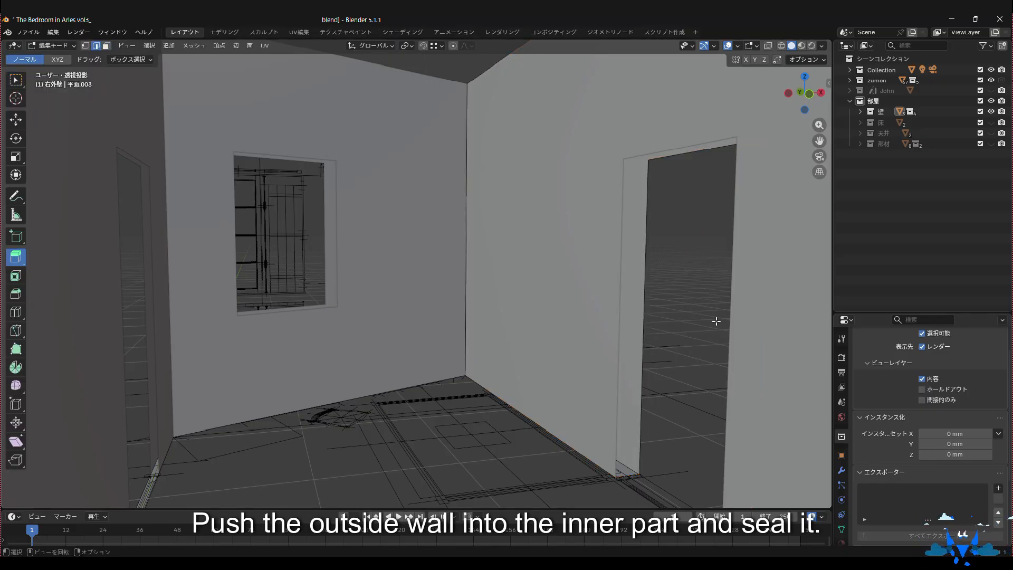
- Extrude the right outer wall's door opening edges about 1014 mm along negative X
left_click(649, 264)
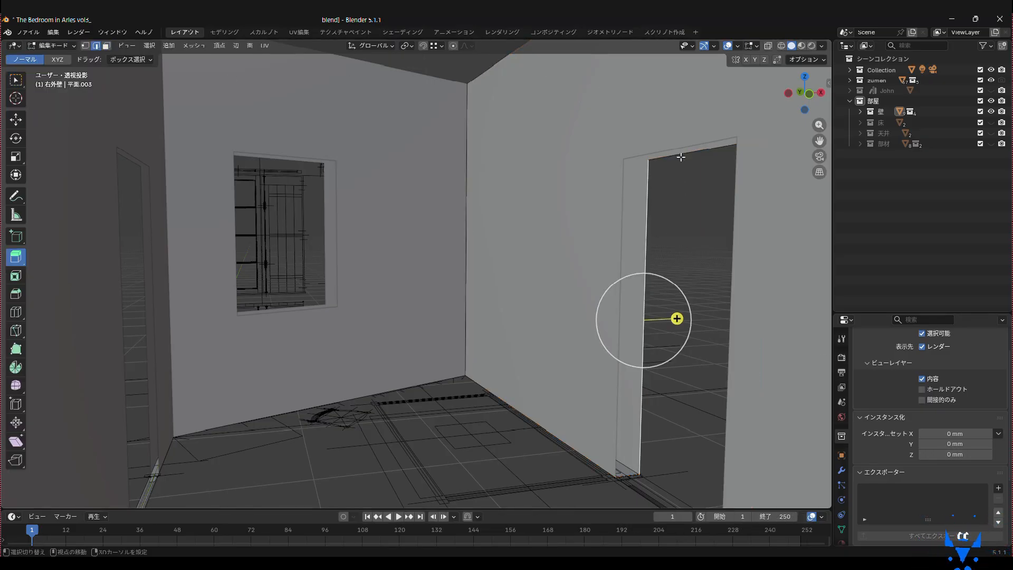
left_click(681, 157, "shift")
left_click(768, 46)
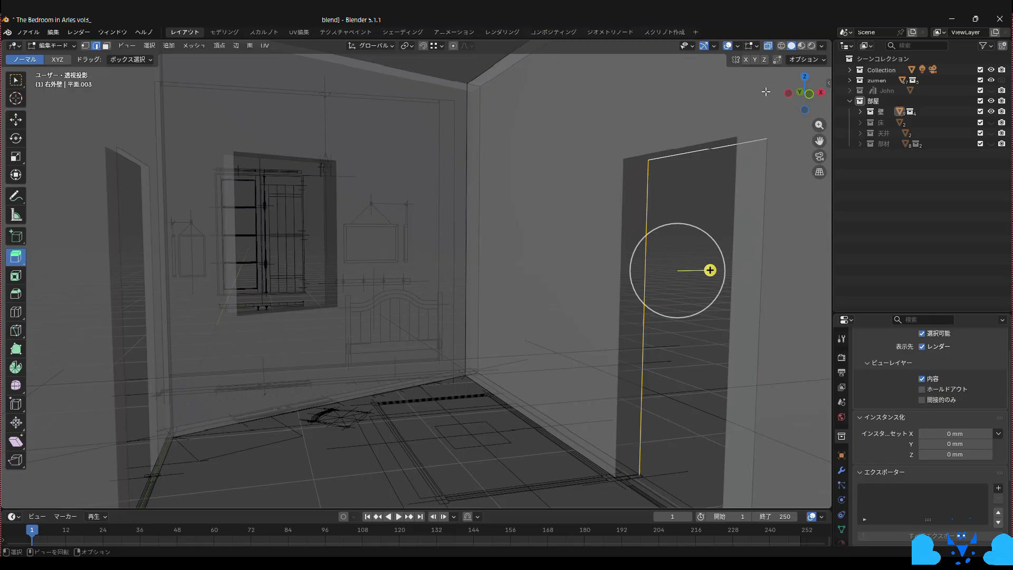
left_click(763, 200, "shift")
left_click_drag(723, 345, 531, 379)
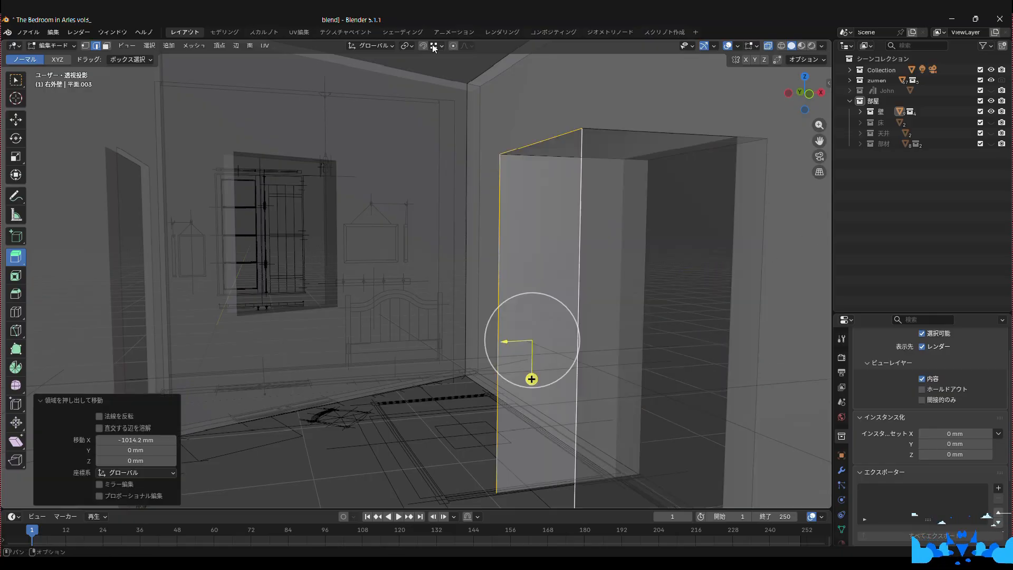
- Turn on vertex snapping and move the extruded door edges along X onto the inner wall's door opening corner
left_click(433, 46)
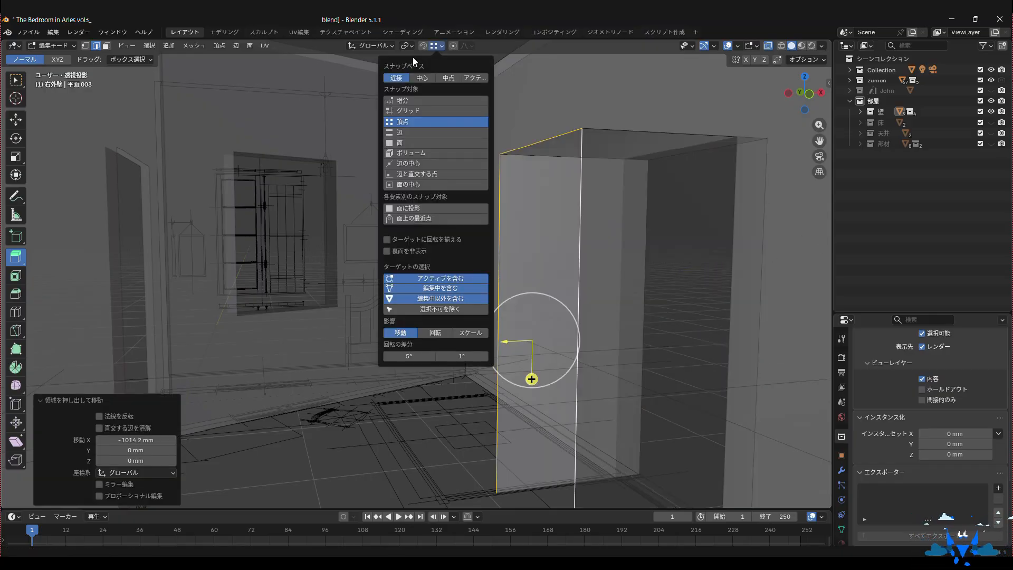
left_click(423, 45)
key("g")
key("x")
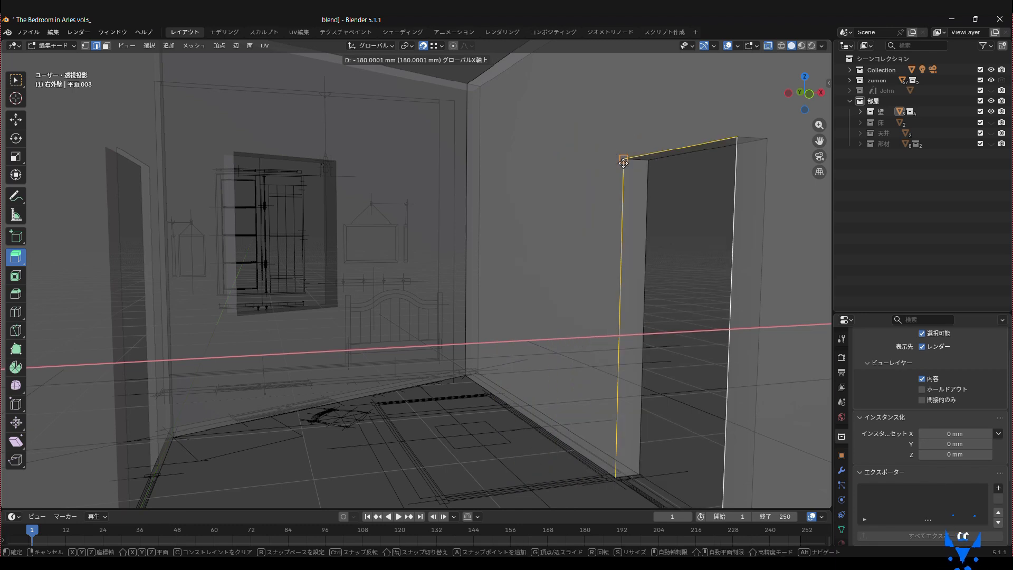
left_click(663, 366)
left_click(644, 328)
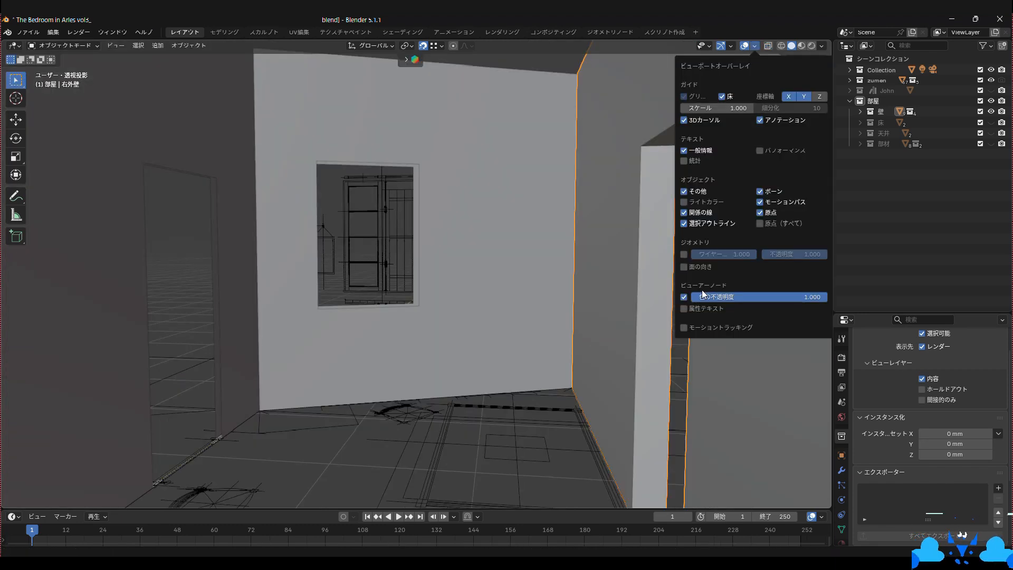
- Show face orientation in the viewport and enter edit mode on the 左外壁 wall with X-ray on
left_click(684, 267)
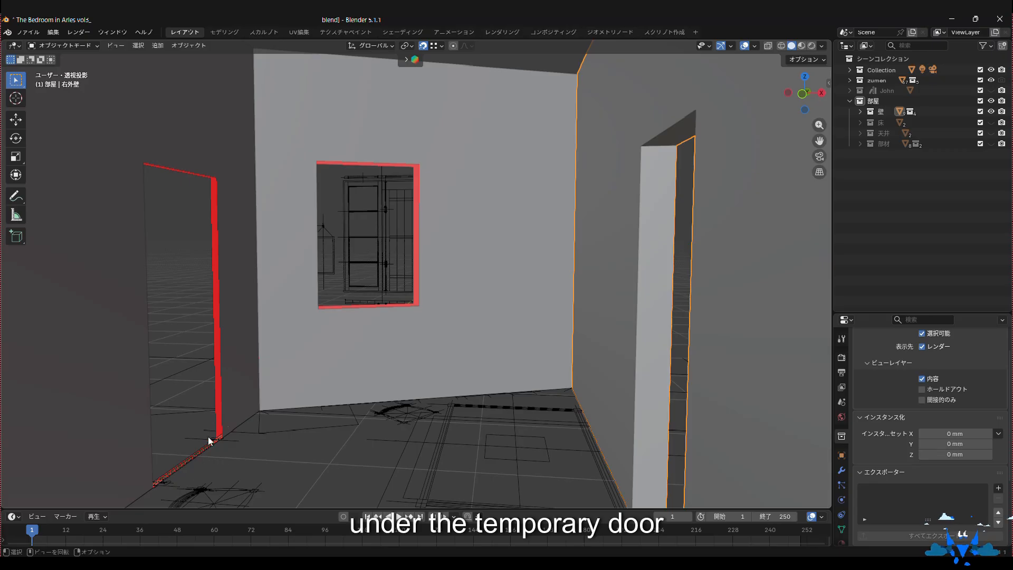
left_click(211, 198)
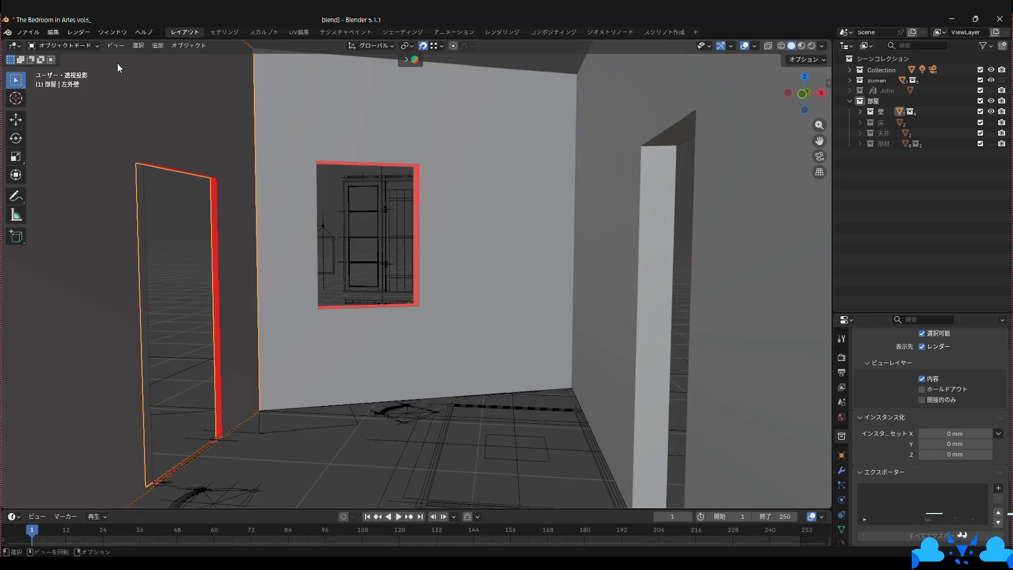
key("Tab")
key("alt+z")
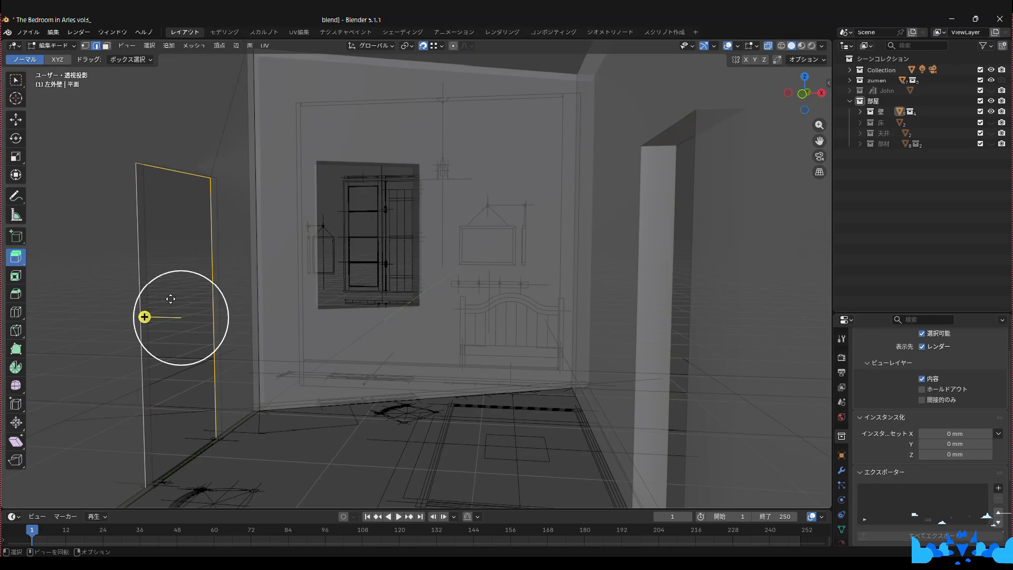
- Extrude the left outer wall's door opening edges along X to the inner wall's opening corner and return to object mode
left_click_drag(151, 317, 216, 182)
key("x")
left_click(251, 239)
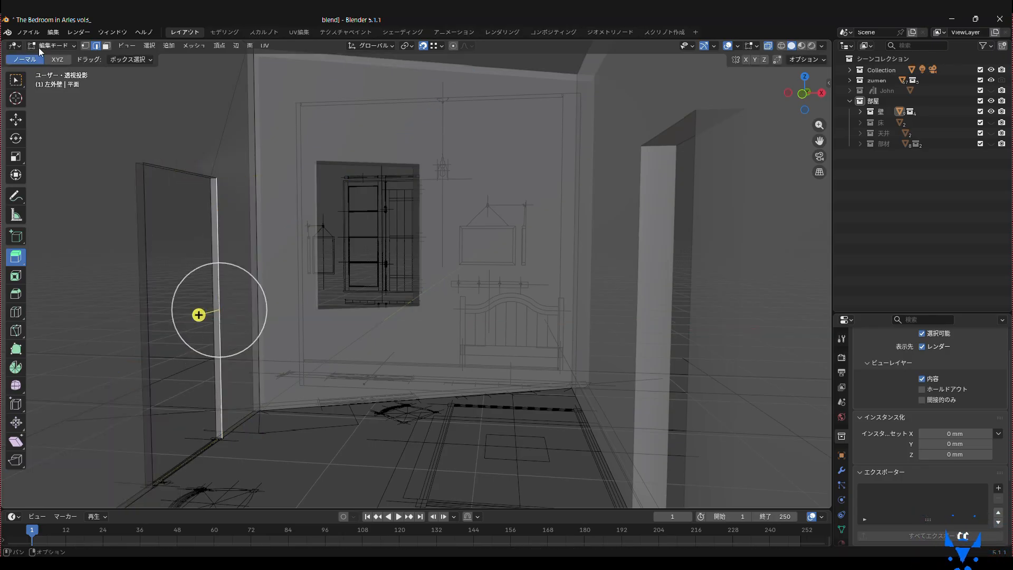
left_click(50, 46)
left_click(49, 58)
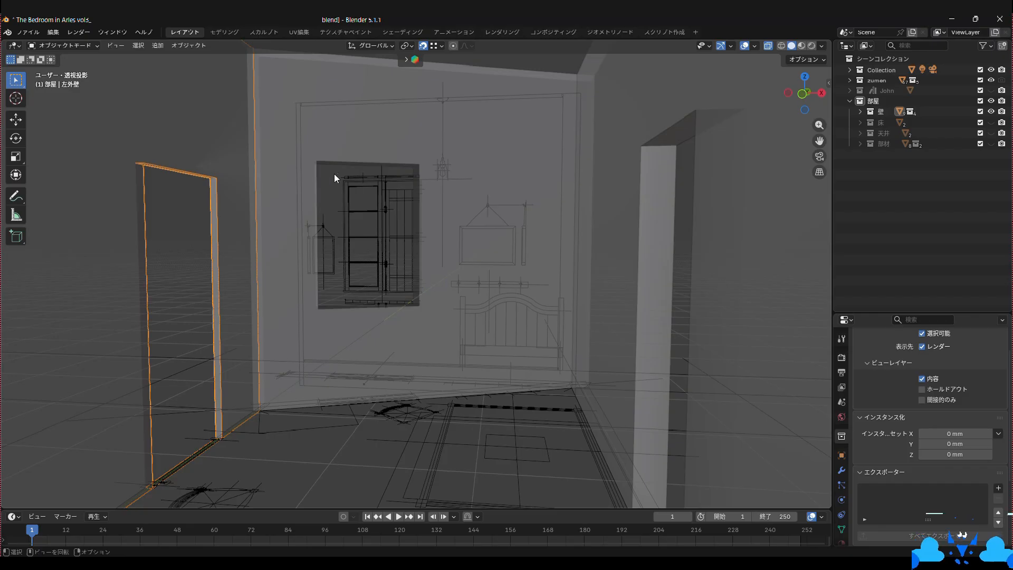
- Enter edit mode on the 奥外壁 wall and select the four corner vertices of its window opening
middle_click_drag(334, 173, 365, 115)
left_click(369, 109)
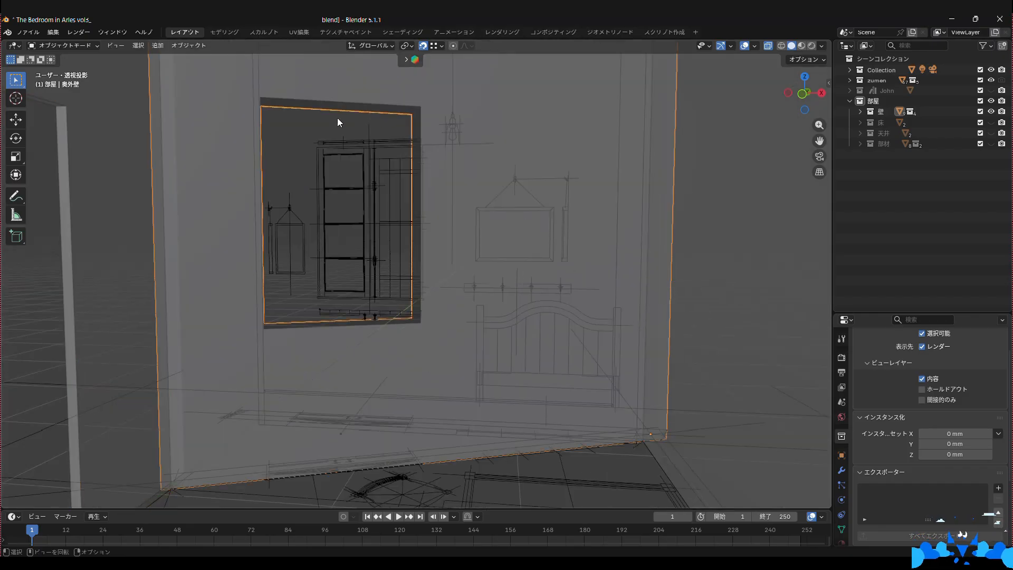
left_click(77, 46)
left_click(69, 71)
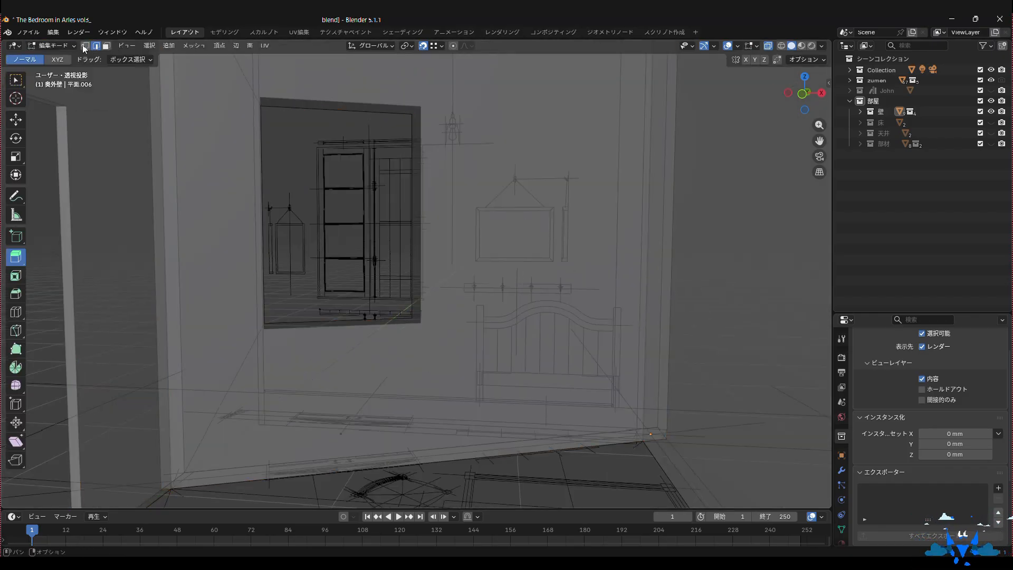
left_click(403, 122)
left_click(256, 104, "shift")
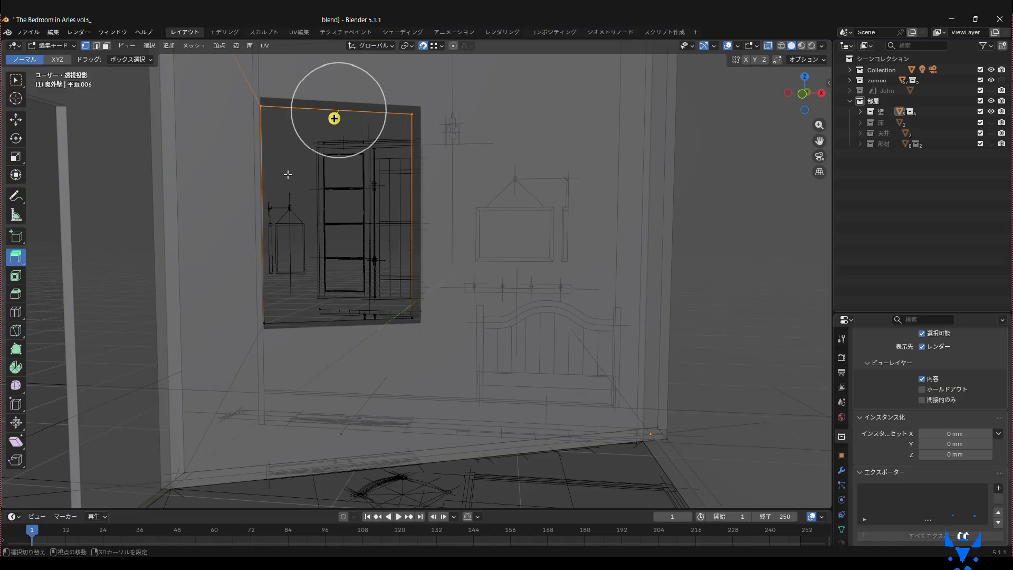
left_click(262, 321, "shift")
left_click_drag(417, 327, 419, 328, "shift")
- Extrude the window opening's edges and snap them onto the inner wall's window corner to close the gap
middle_click_drag(418, 328, 429, 345)
scroll(429, 345, "down", 1)
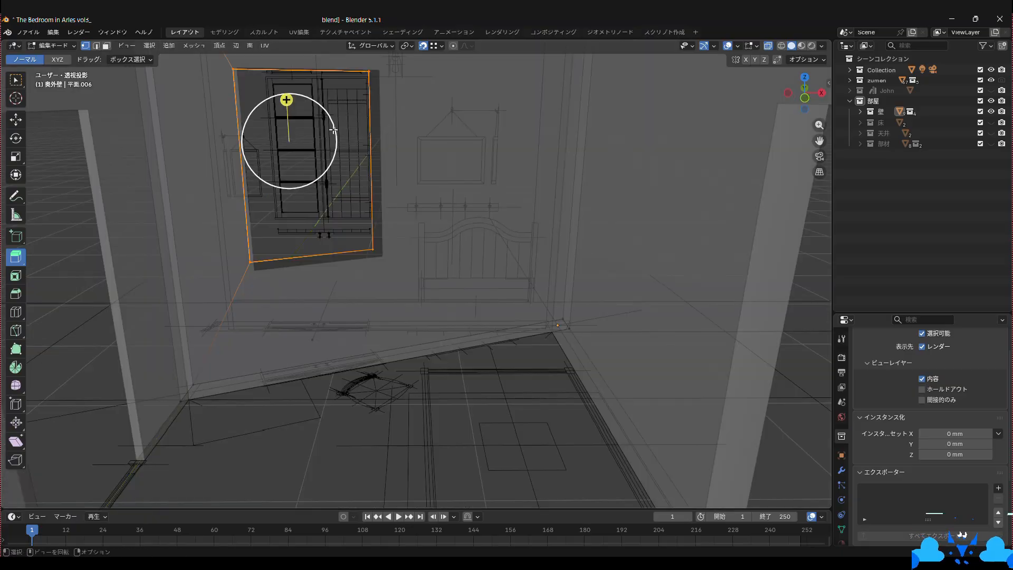
left_click_drag(335, 132, 397, 141)
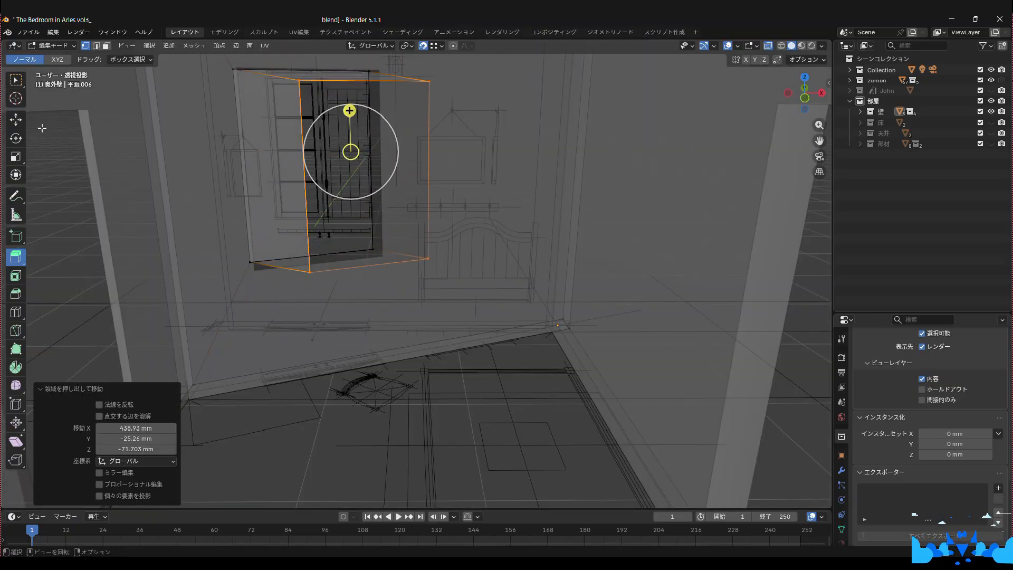
left_click(16, 80)
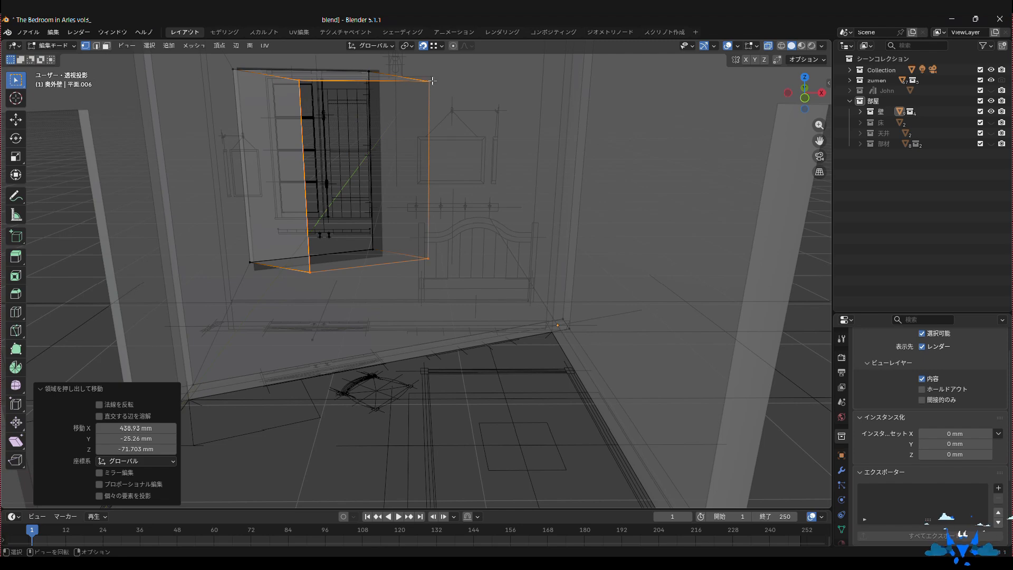
key("g")
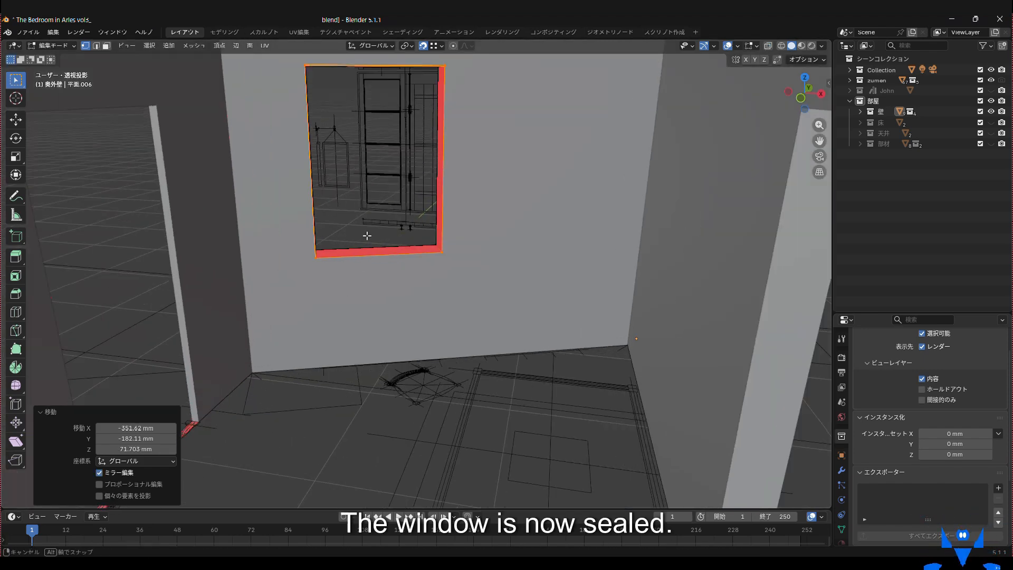
- Try to correct the window opening's side faces by recalculating their normals
middle_click_drag(367, 233, 388, 224)
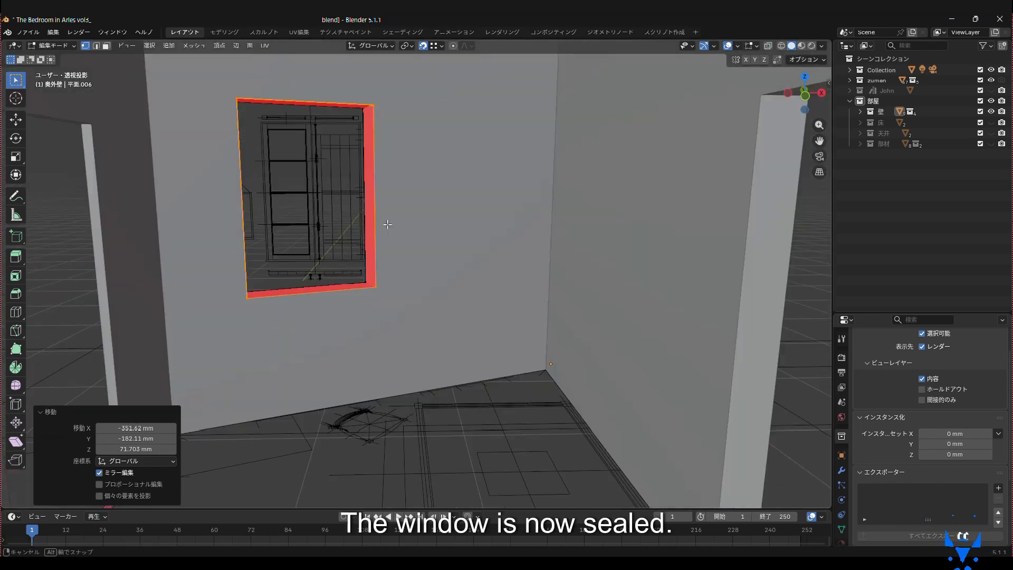
key("alt+n")
left_click(363, 187)
key("alt+n")
left_click(368, 199)
middle_click_drag(369, 244, 332, 232)
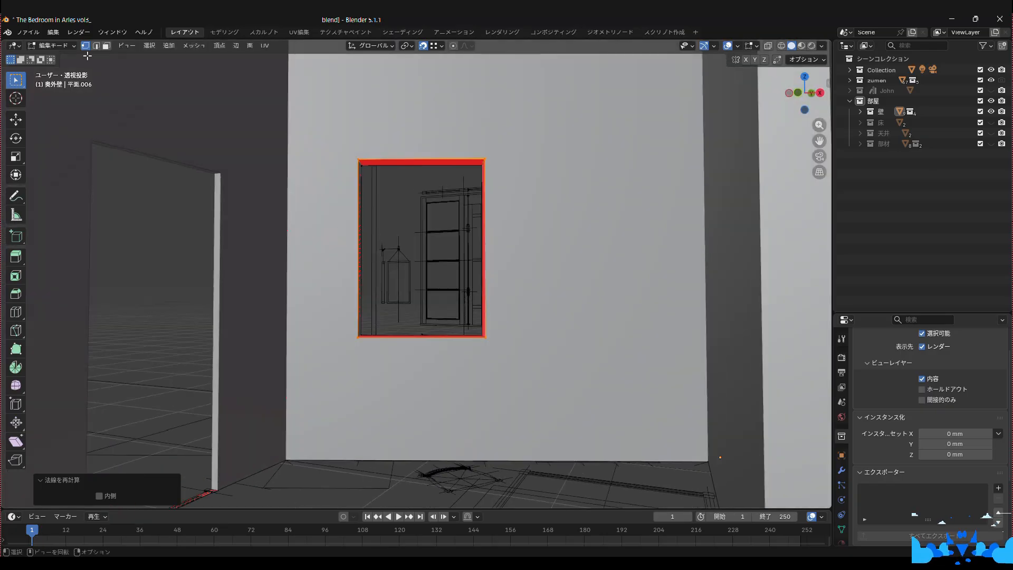
- Flip the normals of the window opening's side faces in face select mode
left_click(106, 46)
key("alt+n")
left_click(428, 174)
middle_click_drag(428, 174, 361, 228)
left_click(423, 222, "alt")
key("alt+n")
left_click(420, 222)
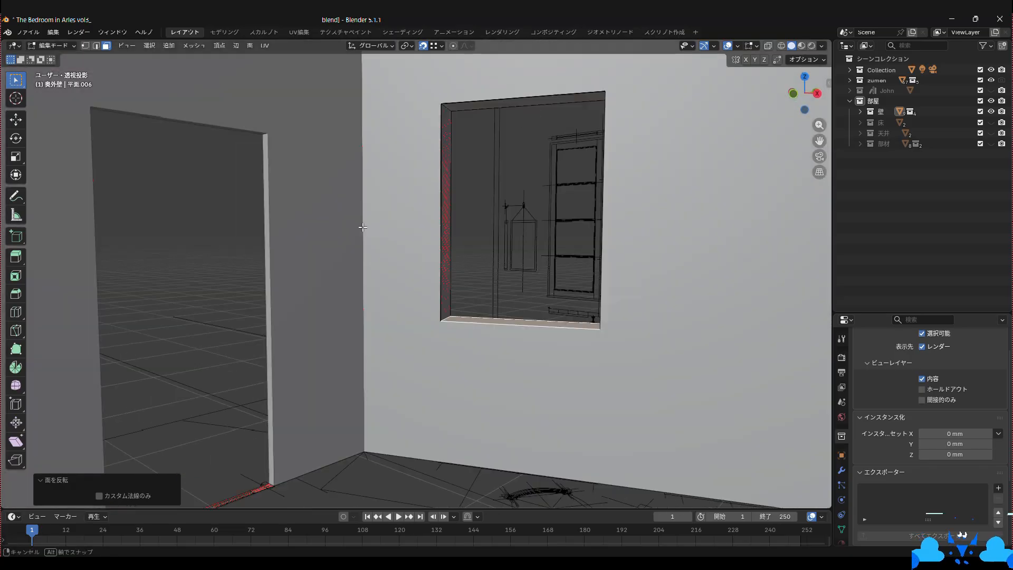
- Delete the duplicate face on the left side of the window opening
left_click(558, 167)
key("x")
left_click(552, 167)
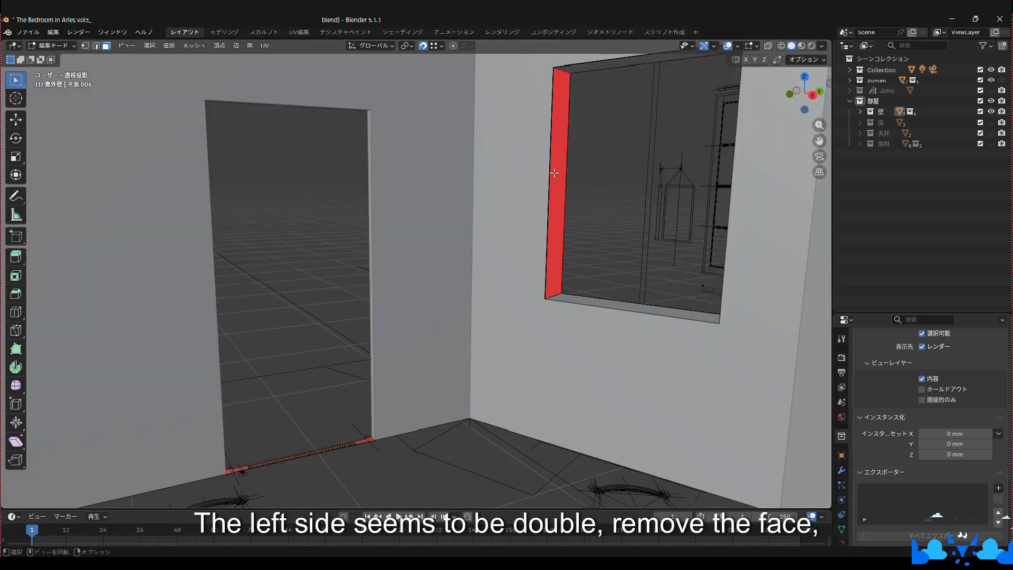
middle_click_drag(549, 150, 533, 166)
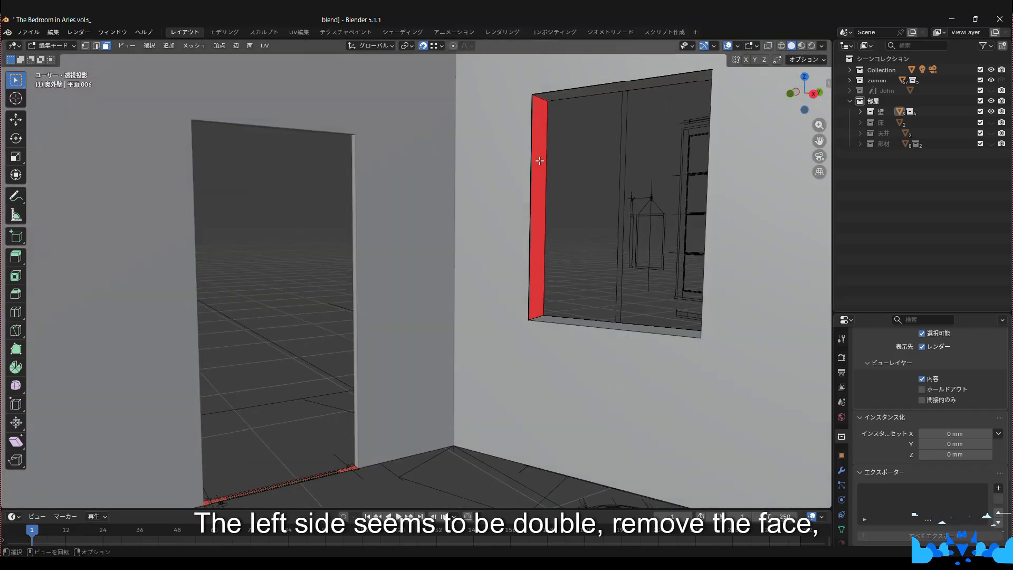
key("x")
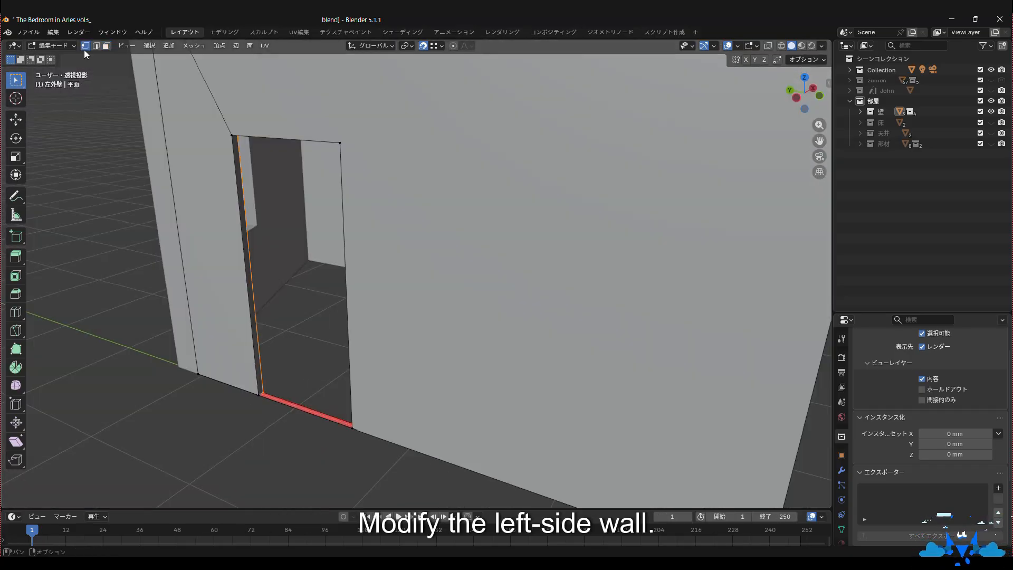
- Remove the threshold face under the door opening of the left outer wall
left_click(74, 46)
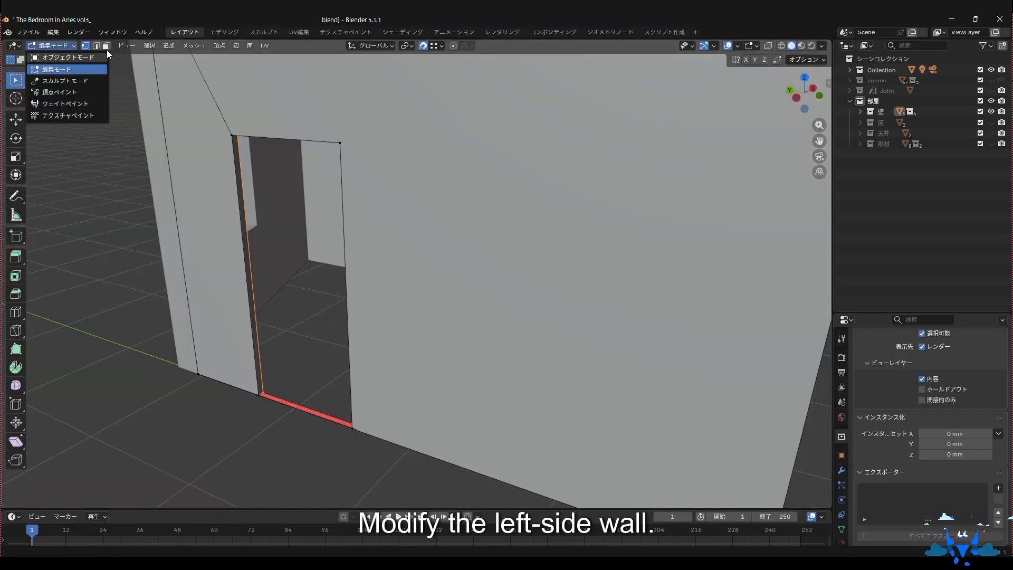
left_click(106, 47)
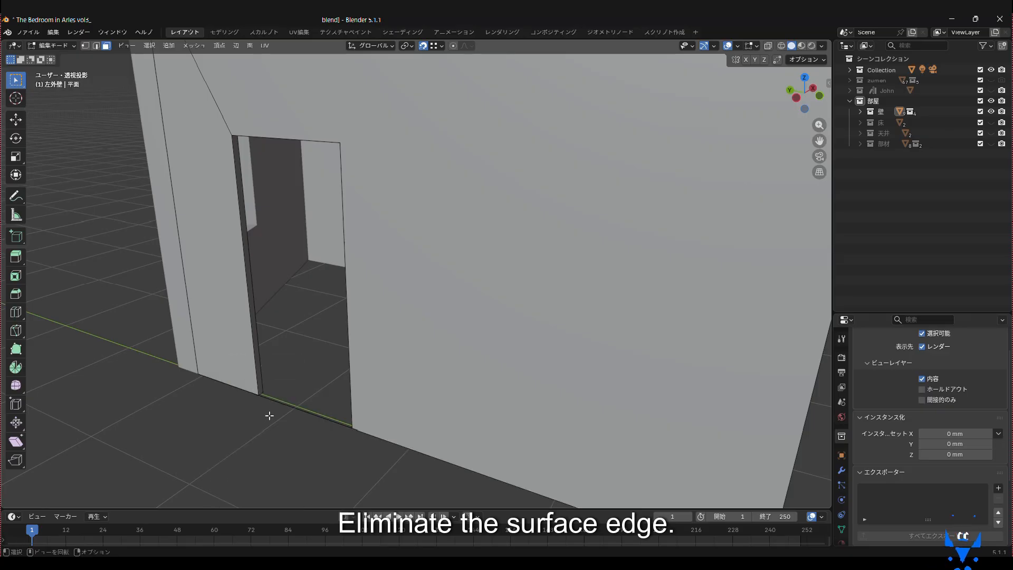
middle_click_drag(269, 413, 296, 317)
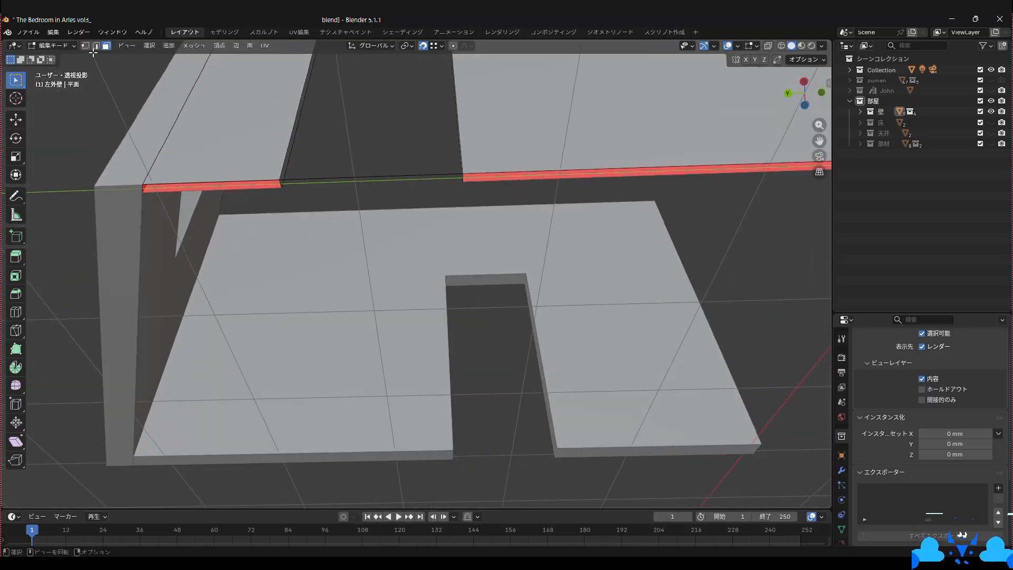
- Select the left outer wall's bottom vertices on each side of the door opening and correct the bottom strip faces
key("1")
left_click_drag(140, 156, 292, 206)
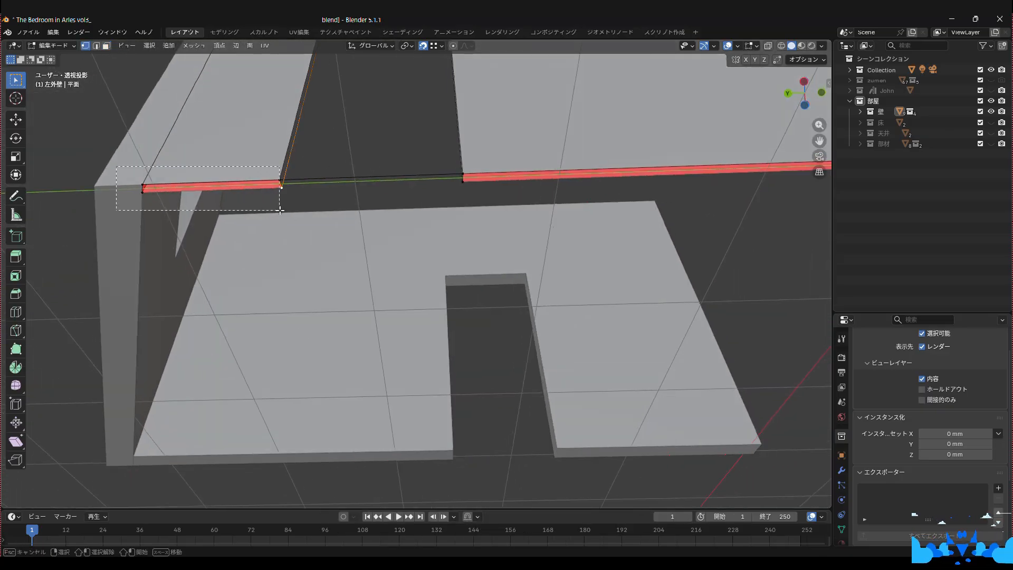
middle_click_drag(267, 206, 378, 147)
scroll(377, 147, "down", 3)
left_click_drag(367, 139, 670, 265)
left_click_drag(607, 120, 652, 158, "shift")
middle_click_drag(653, 164, 398, 297)
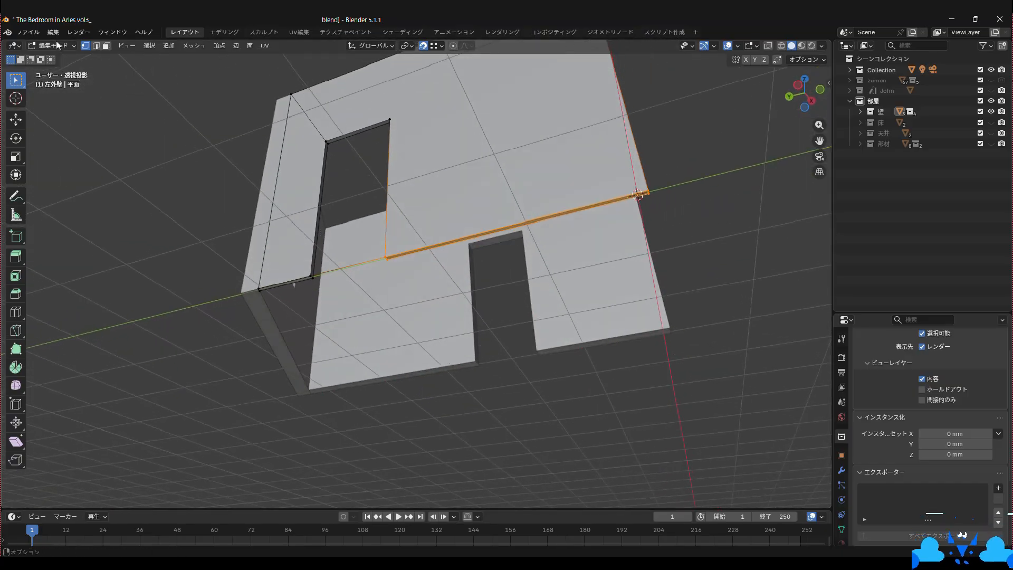
- Delete the leftover edge across the bottom of the left outer wall's door opening
left_click(330, 277)
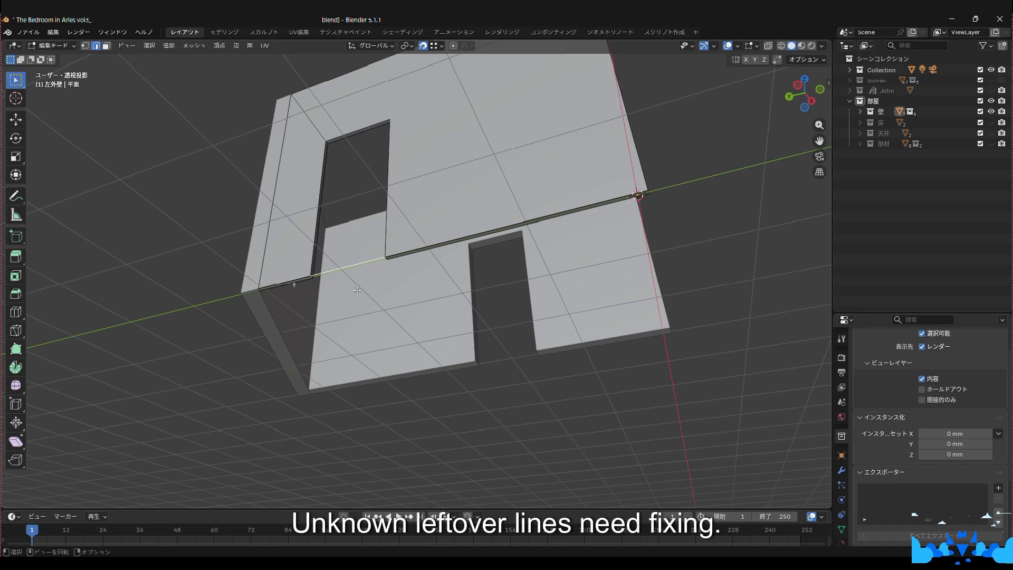
key("x")
left_click(302, 257)
middle_click_drag(302, 258, 256, 203)
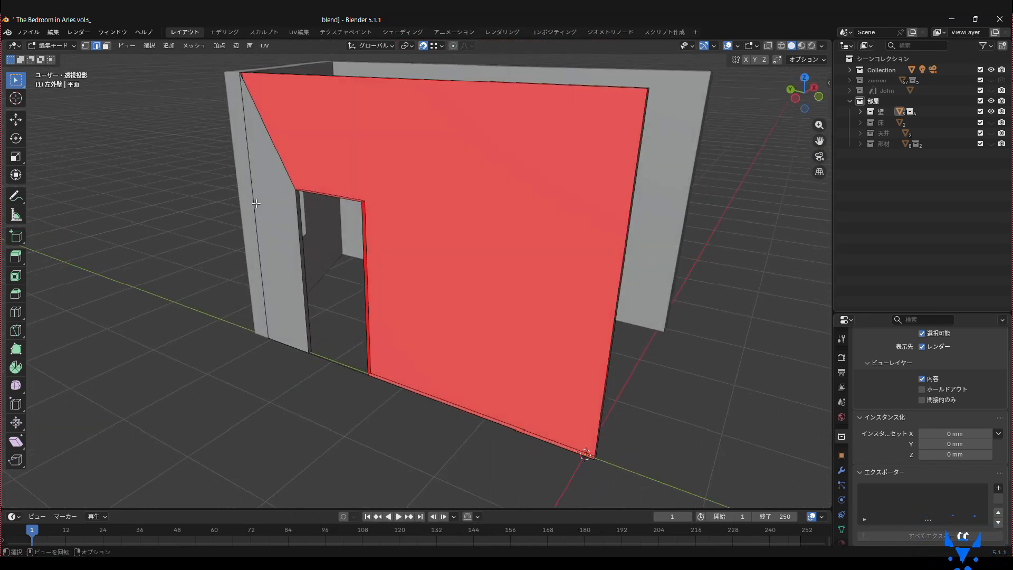
- Expand the 壁 collection and hide the 右壁 and 奥壁 collections
left_click(861, 111)
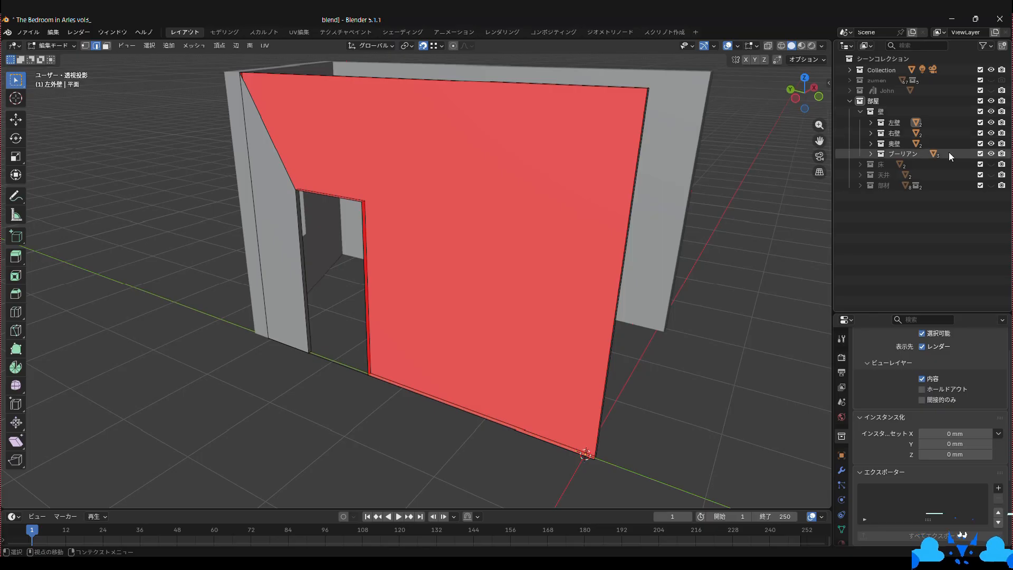
left_click(990, 134)
left_click(990, 144)
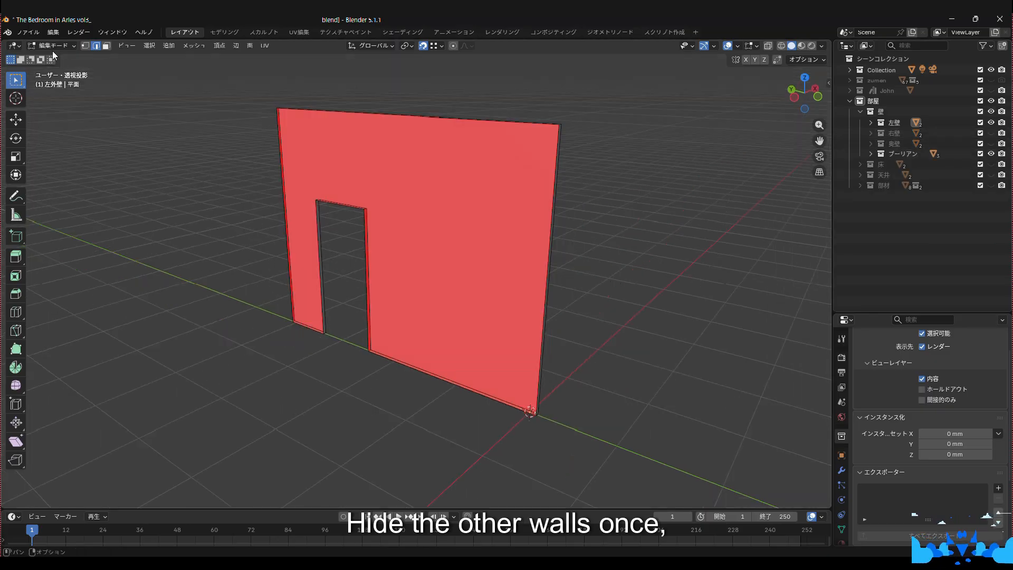
- Select the vertices around the outer face of the left outer wall, including the corners of the door opening
left_click(276, 109, "shift")
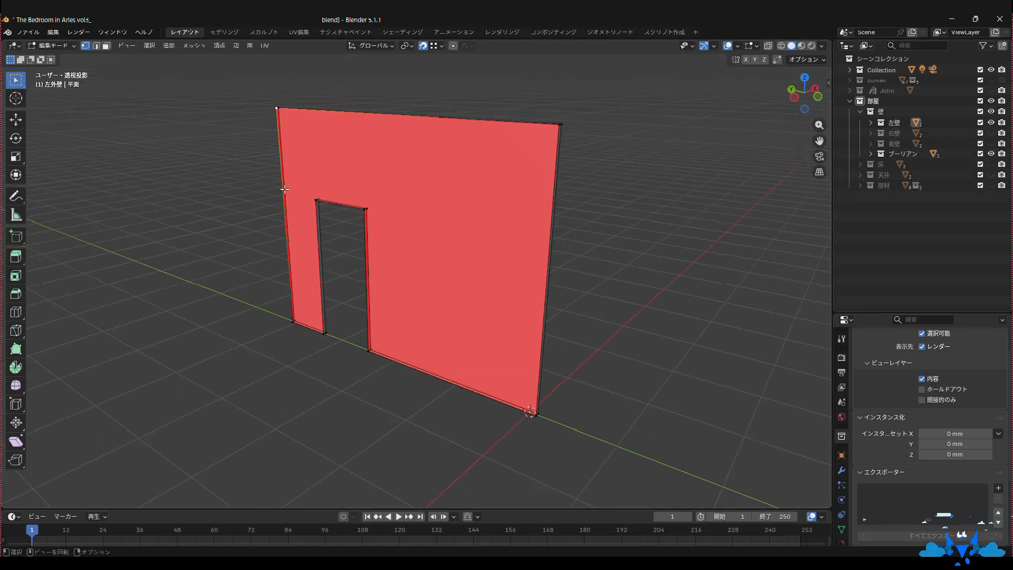
left_click(558, 124, "shift")
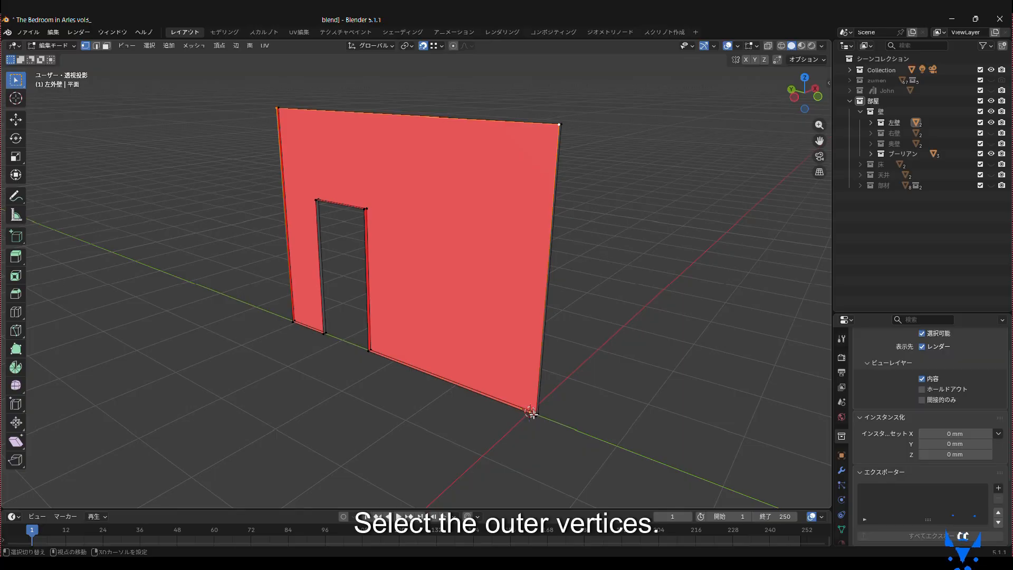
left_click(368, 349, "shift")
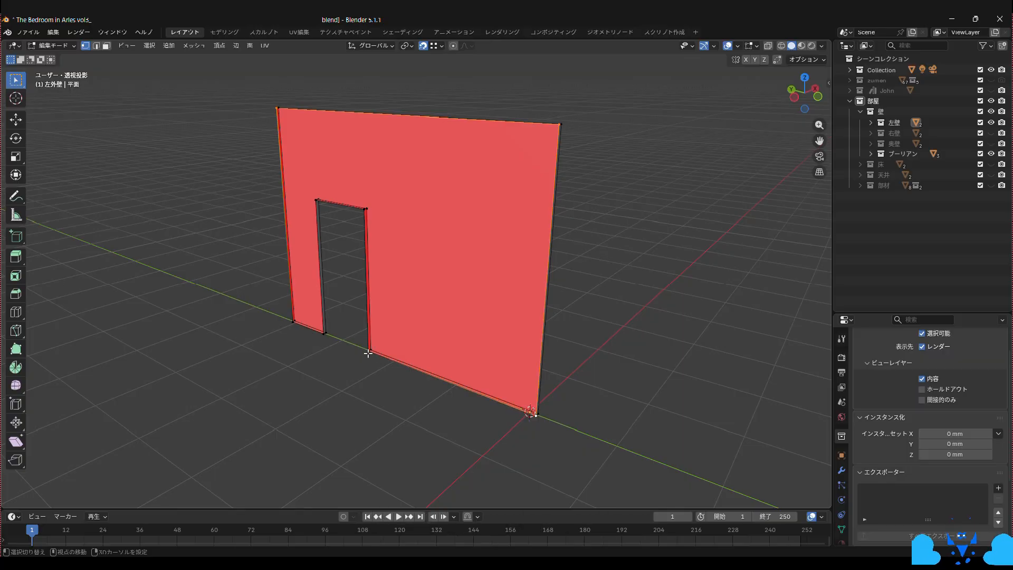
left_click(364, 209, "shift")
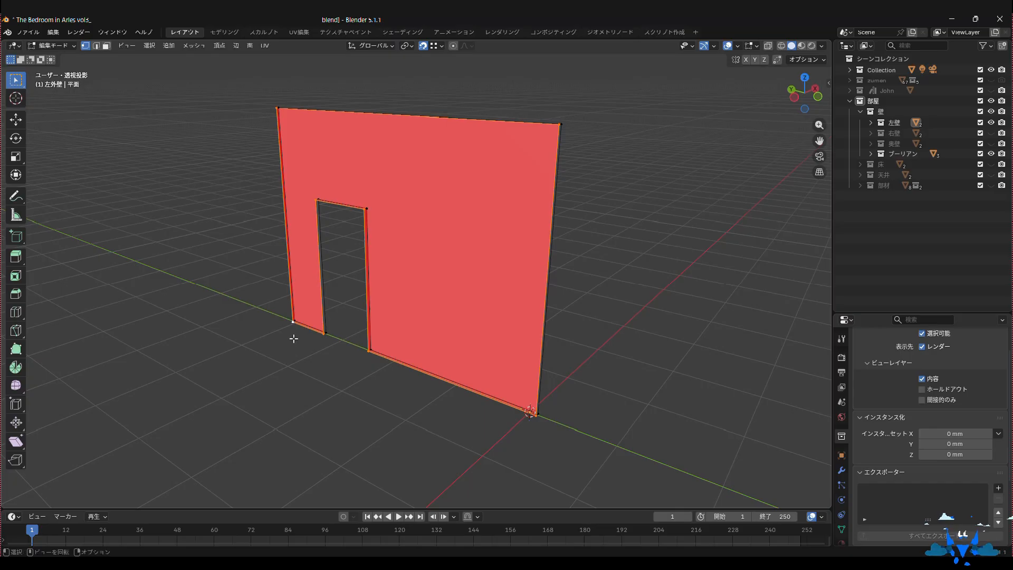
- Show the hidden 右壁, 奥壁, 床, 天井 and 部材 collections and switch the viewport to Material Preview shading
middle_click_drag(636, 256, 531, 289)
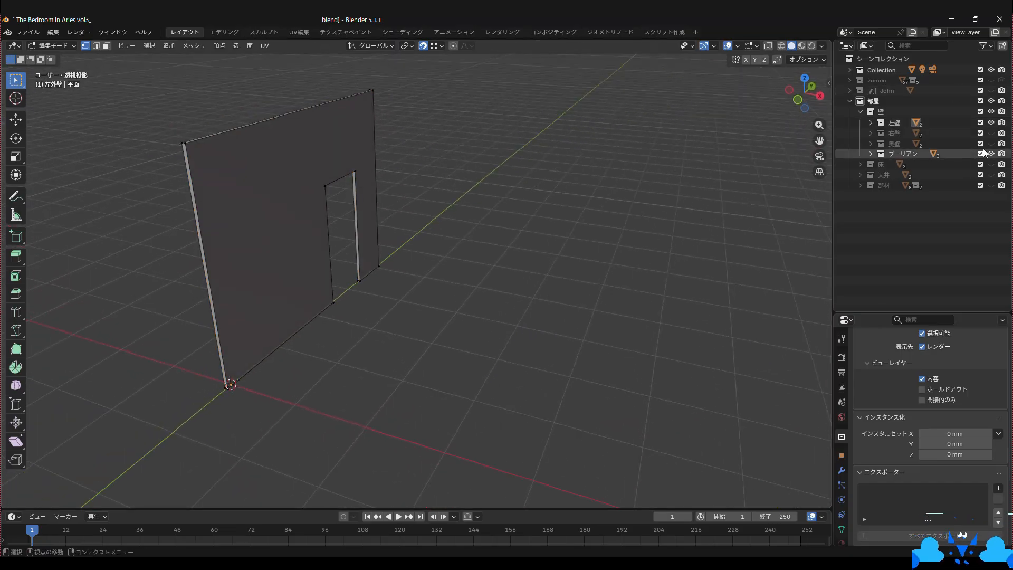
left_click_drag(991, 132, 991, 174)
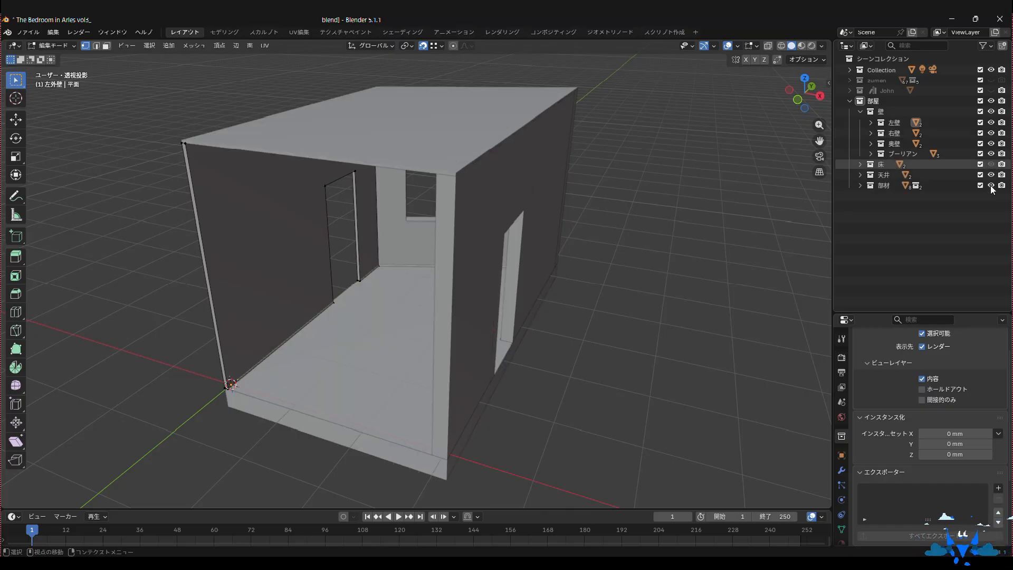
middle_click_drag(659, 226, 759, 177)
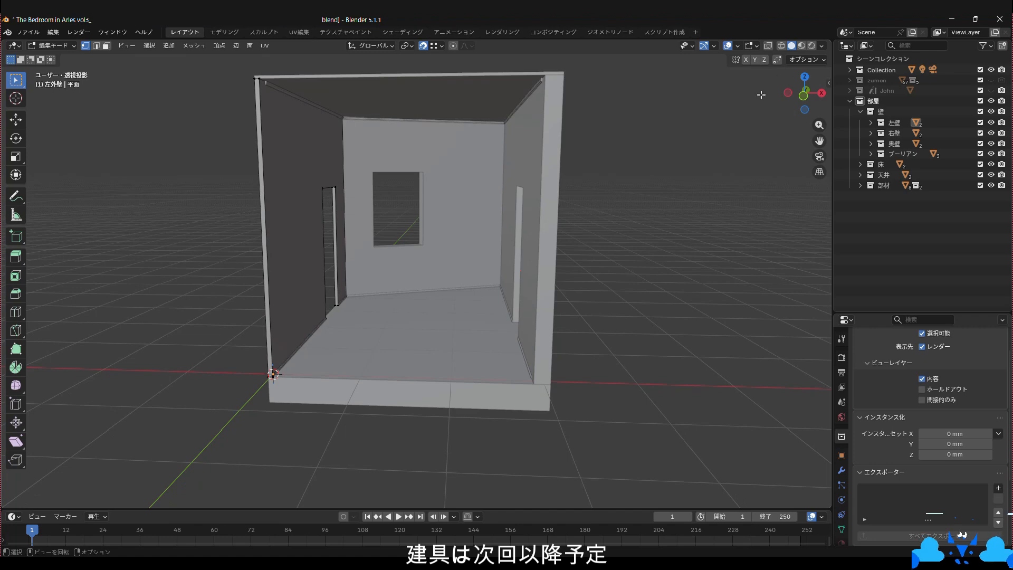
middle_click_drag(761, 94, 748, 86)
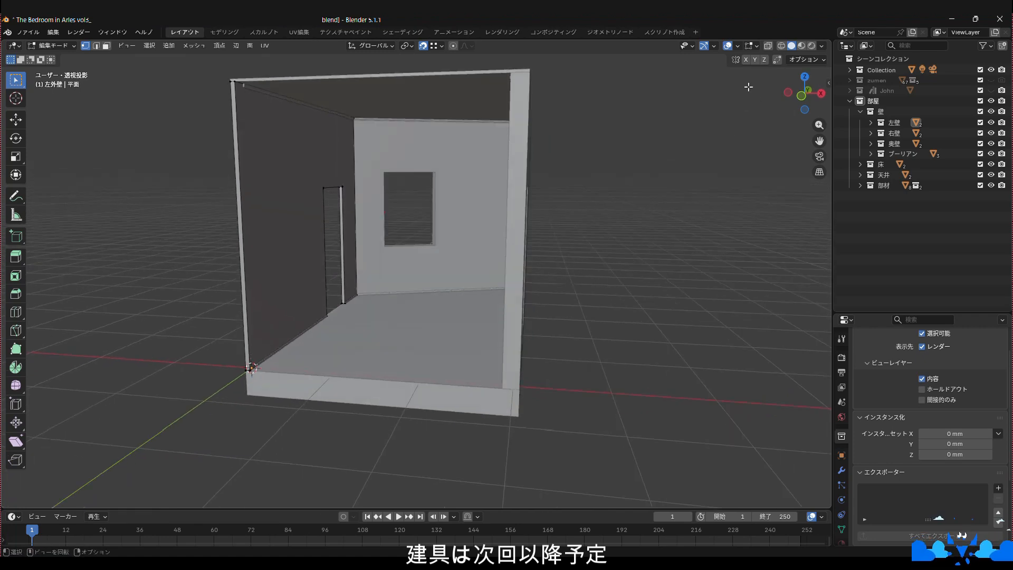
left_click(801, 45)
mouse_move(680, 213)
middle_mouse_down()
mouse_move(682, 192)
mouse_move(695, 215)
mouse_move(678, 212)
mouse_move(671, 227)
mouse_move(673, 181)
middle_mouse_up()
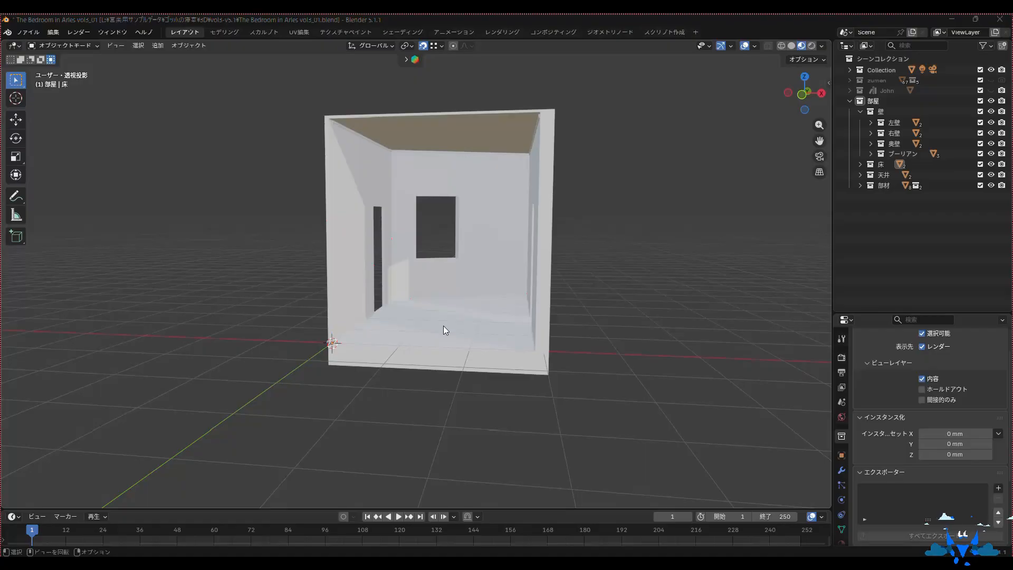
- Select the room's floor and show the collection containing the human scale figure
left_click(505, 308)
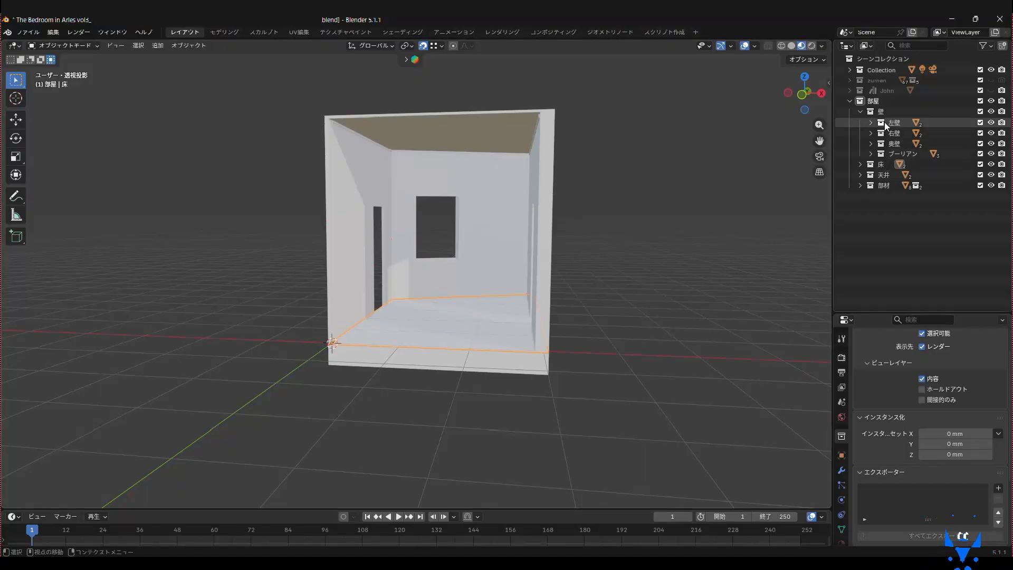
left_click(991, 90)
scroll(404, 353, "up", 3)
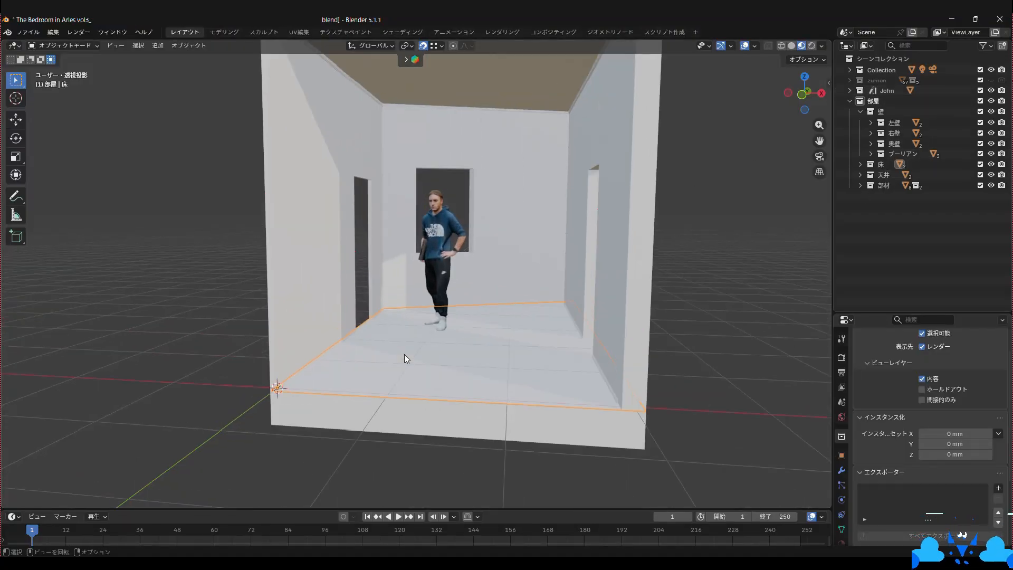
middle_click_drag(430, 338, 439, 362, "shift")
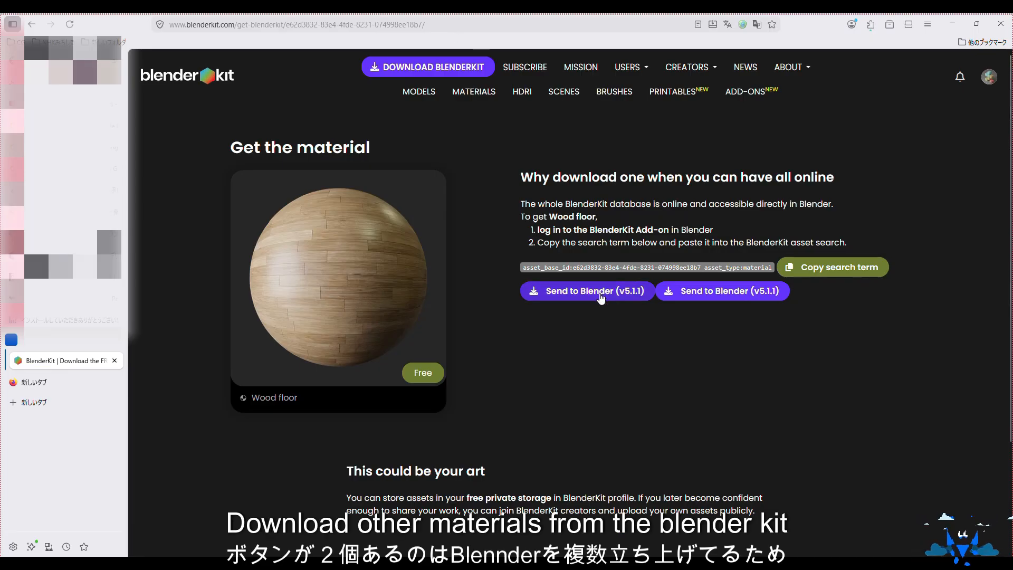
- Send the Wood floor material from the BlenderKit page in the browser to Blender, and open the Shading workspace with the asset bar closed
left_click(601, 299)
left_click(661, 296)
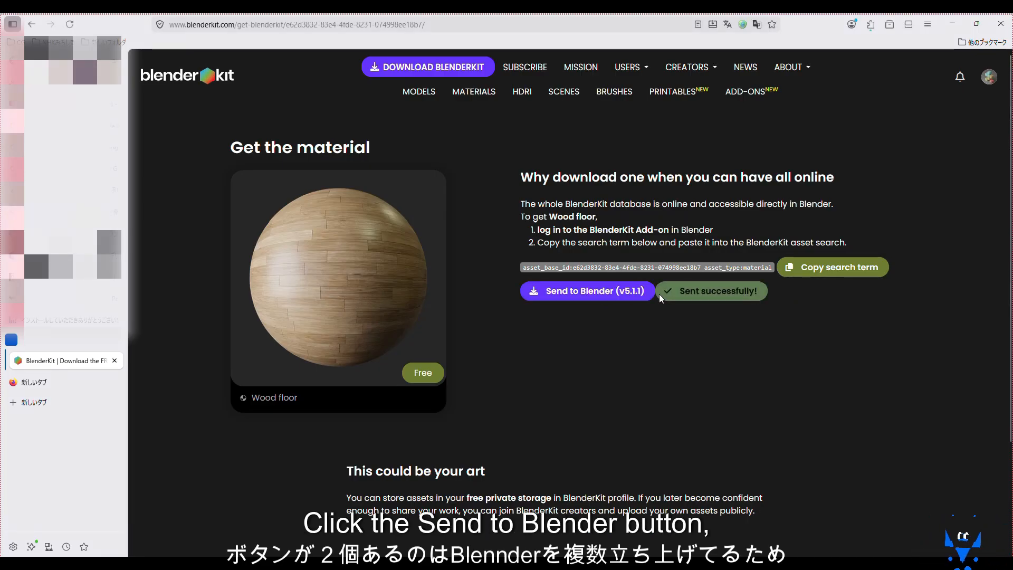
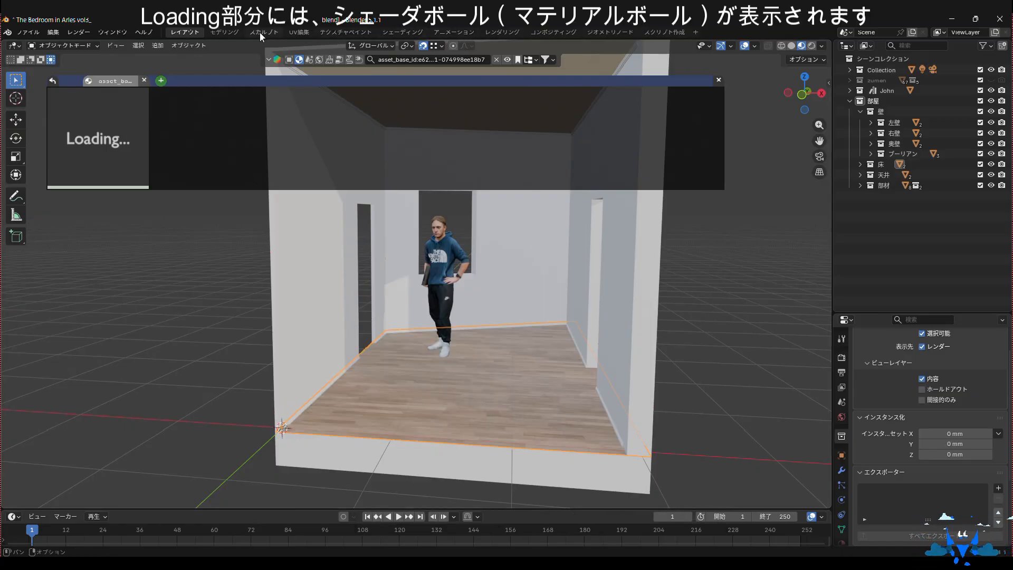
left_click(402, 33)
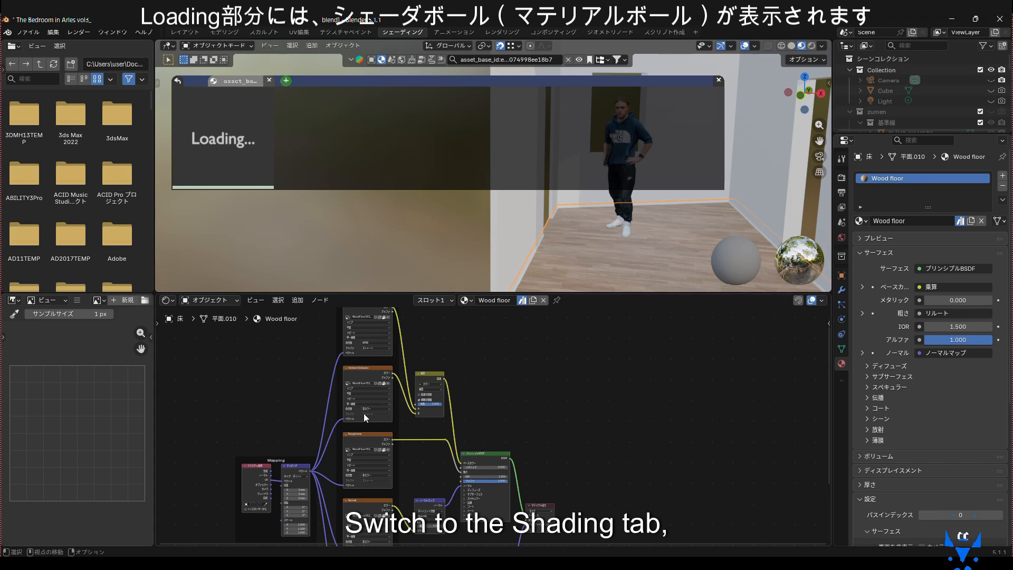
left_click(717, 80)
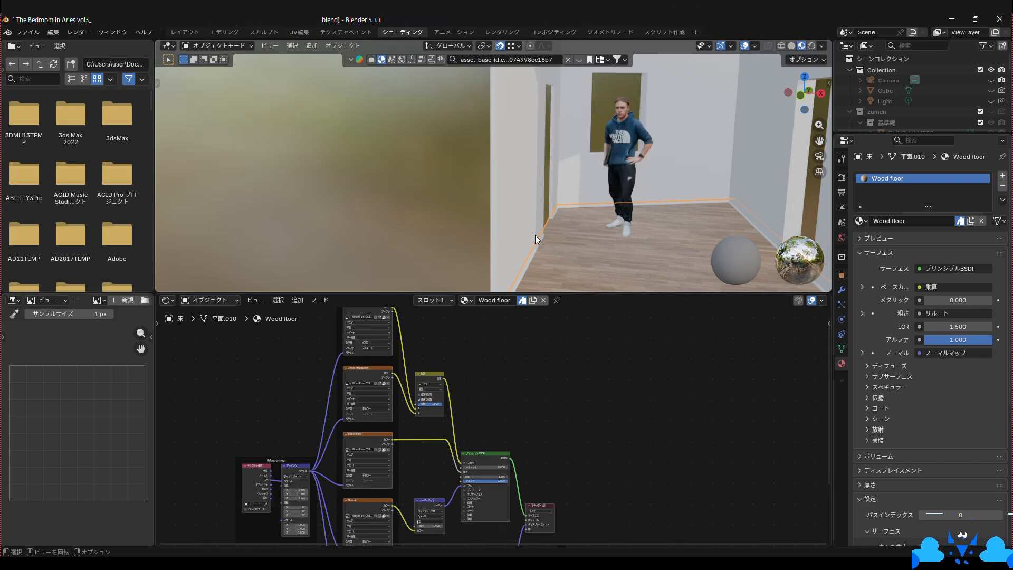
- Set the Z rotation of the Wood floor material's Mapping node to 90°
middle_click_drag(593, 241, 406, 182)
middle_click_drag(327, 476, 443, 364)
scroll(403, 398, "up", 12)
middle_click_drag(351, 366, 388, 437)
left_click(339, 440)
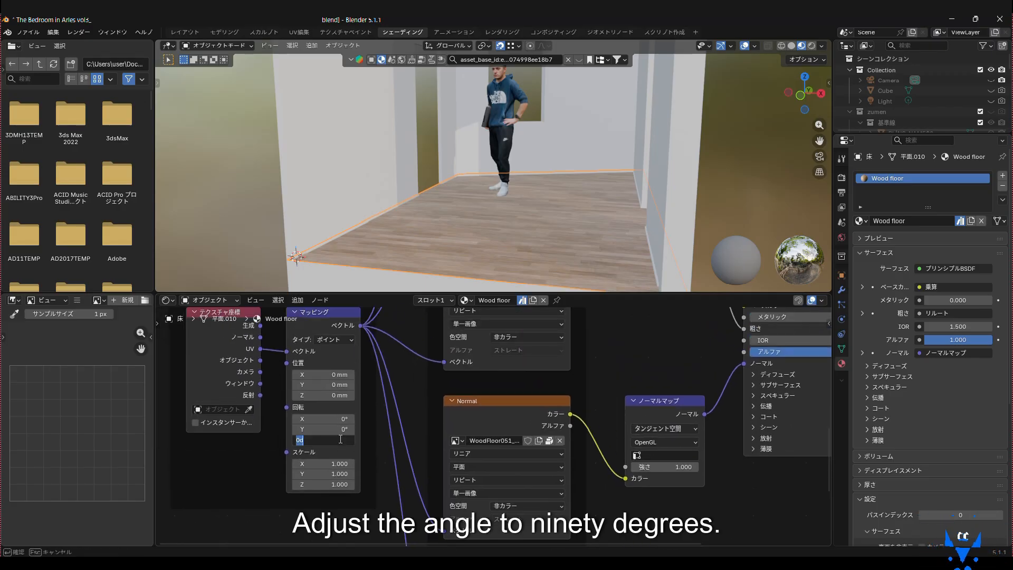
type("9")
key("Return")
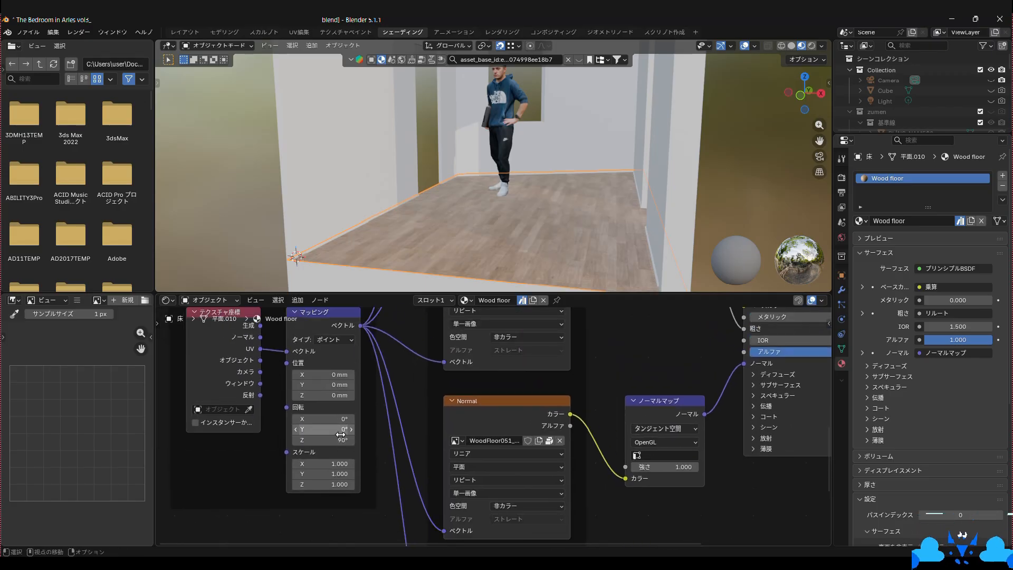
mouse_move(451, 236)
middle_mouse_down()
mouse_move(470, 247)
mouse_move(470, 236)
middle_mouse_up()
scroll(429, 423, "down", 6)
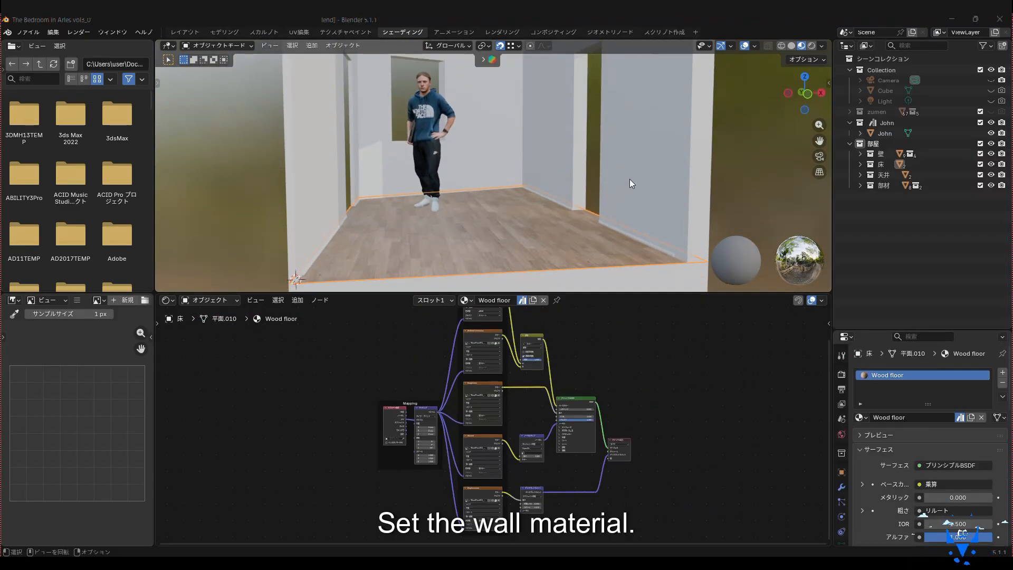
- Select the right inner wall and apply the Plaster Material to it from the BlenderKit page in the browser
left_click(629, 179)
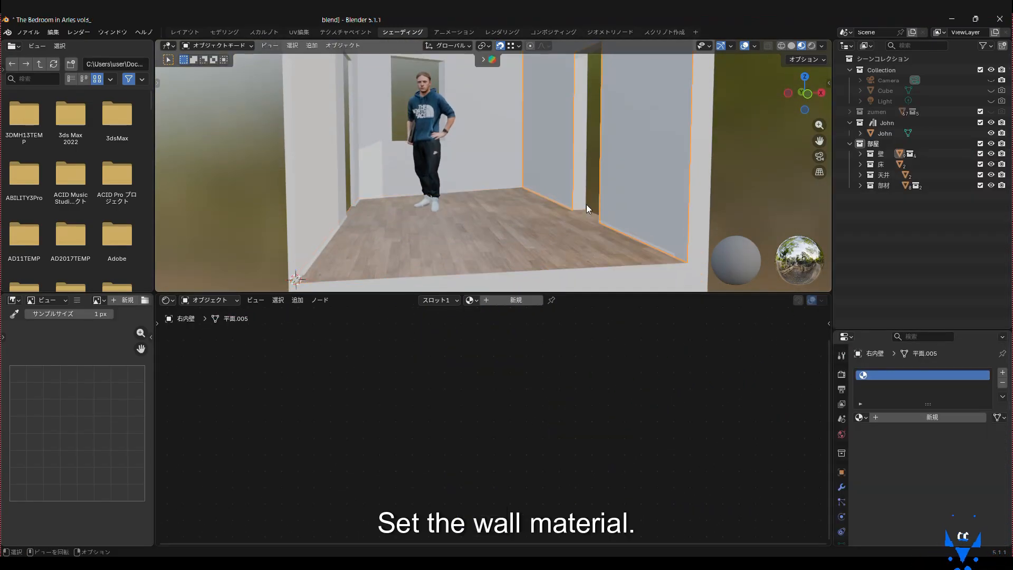
middle_click_drag(587, 204, 580, 275)
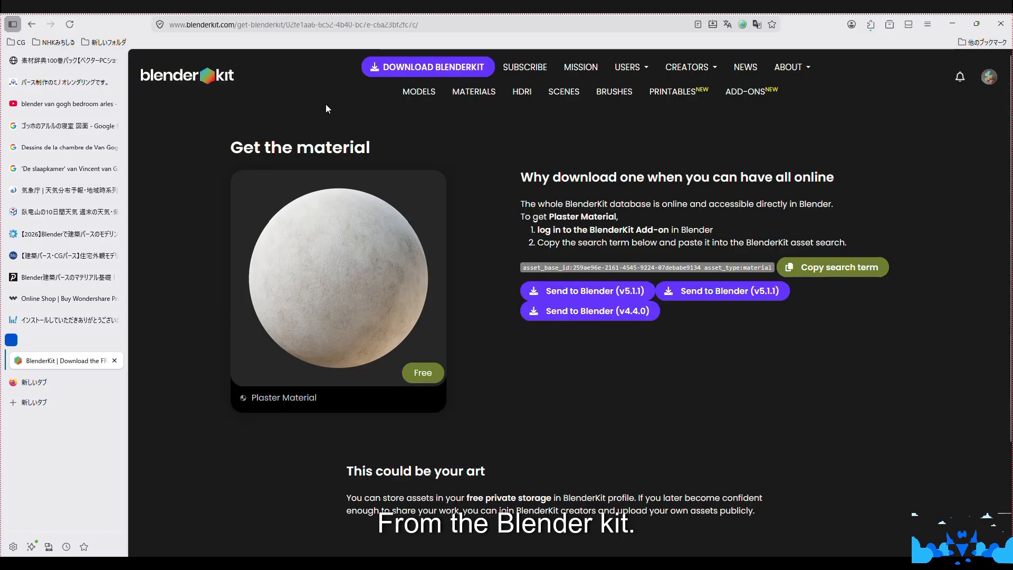
left_click(705, 293)
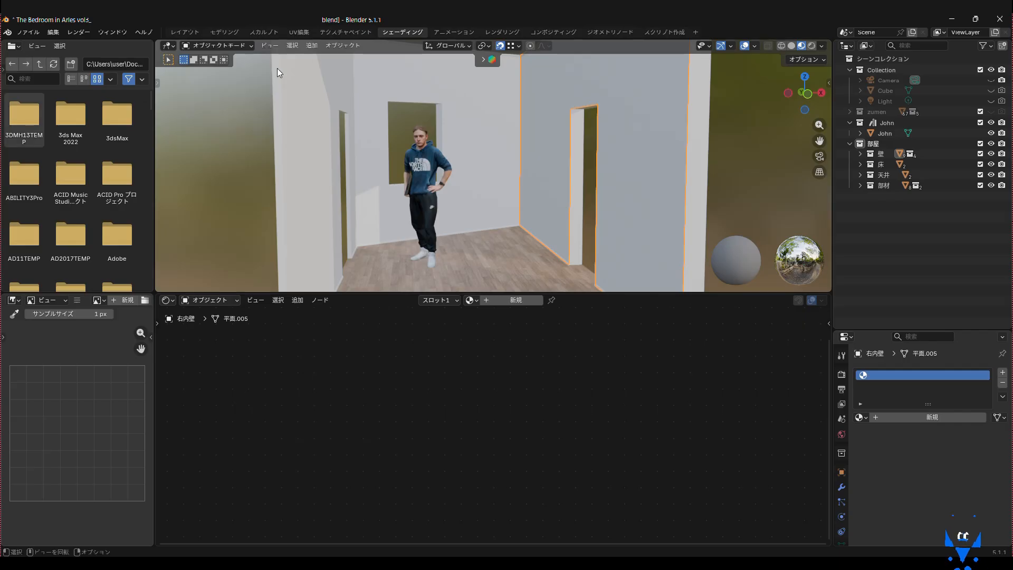
left_click_drag(620, 215, 602, 199)
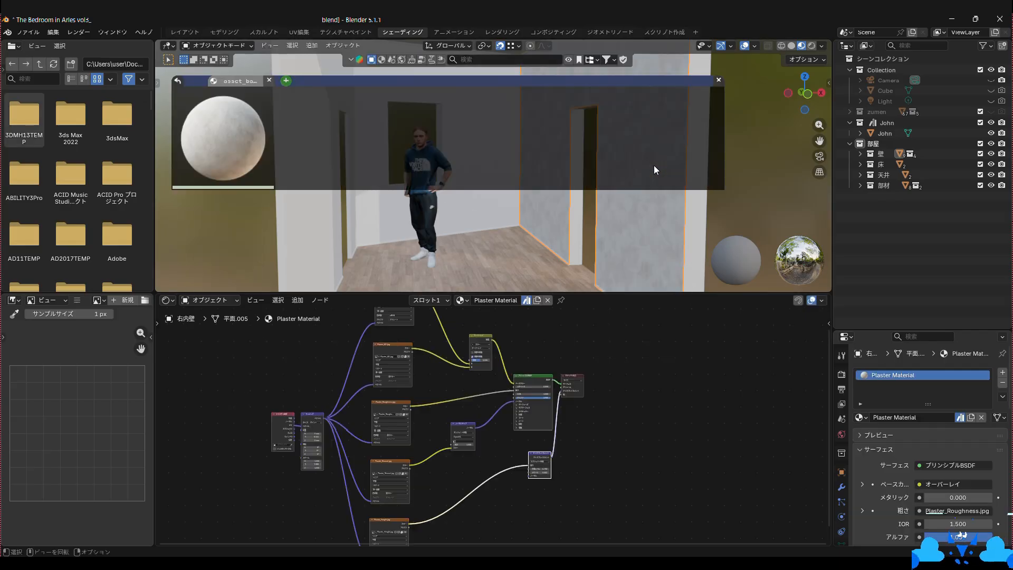
- Add a Color Ramp node between the Overlay node and the Principled BSDF base color of the Plaster Material
scroll(453, 369, "up", 4)
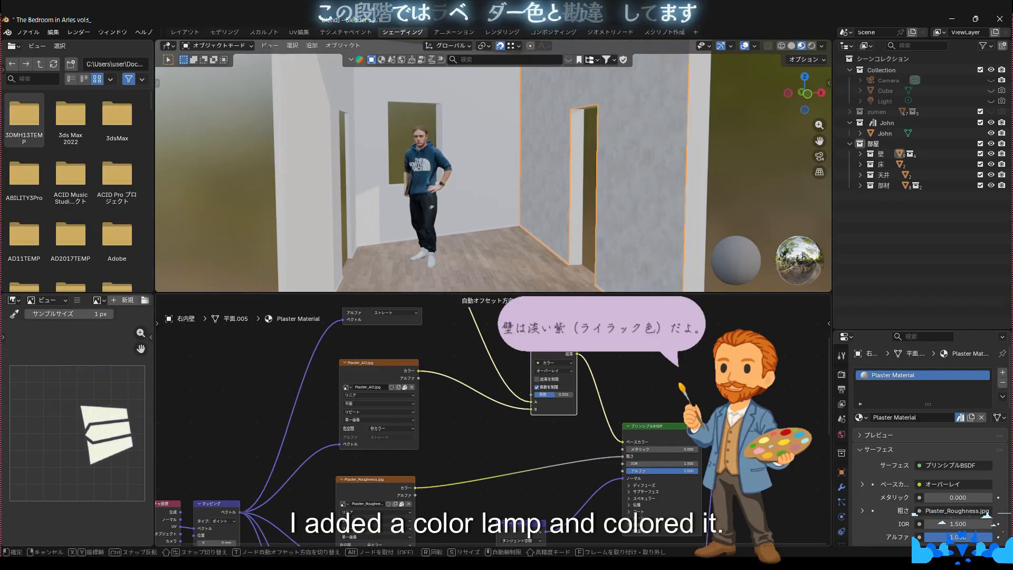
left_click(298, 299)
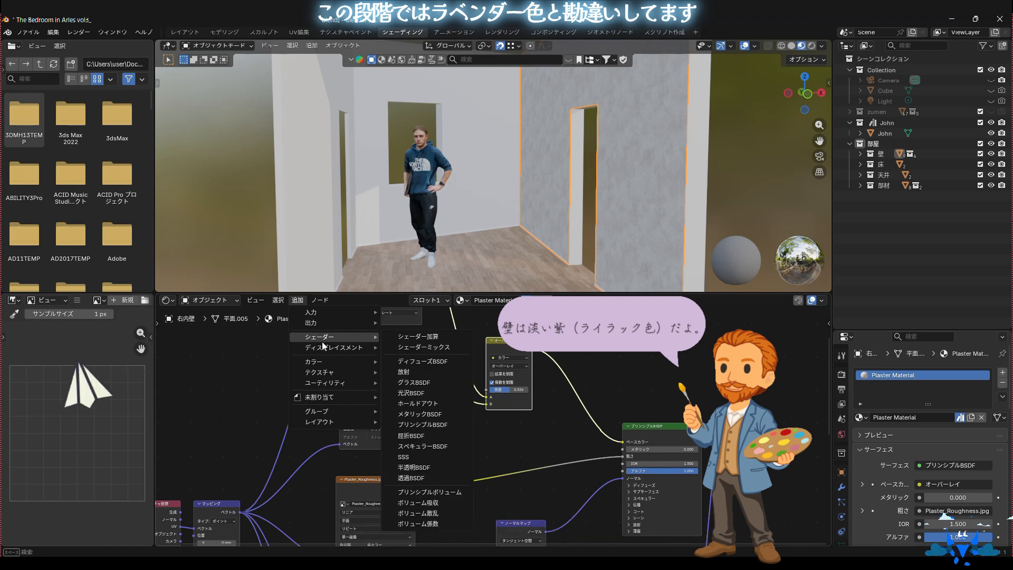
mouse_move(321, 372)
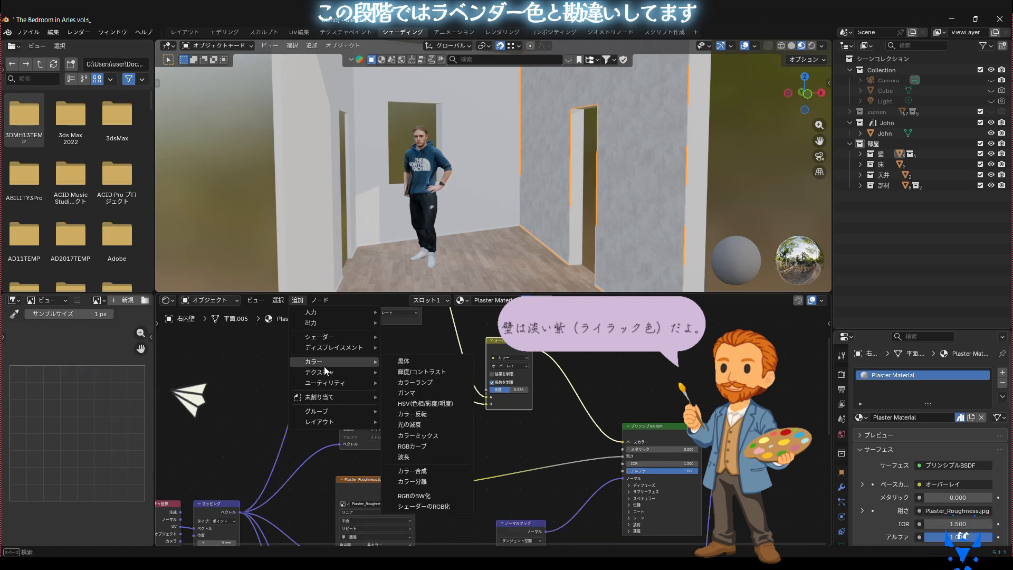
left_click(406, 382)
left_click(545, 355)
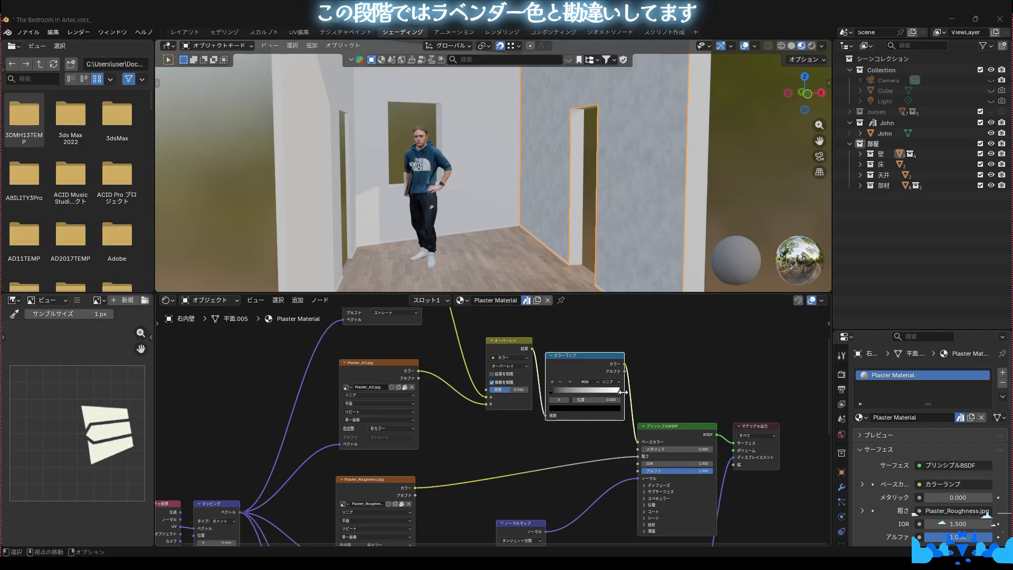
- Set the Color Ramp's white stop at position 1.000 to the hex color #C5B3D3
scroll(640, 364, "up", 3)
scroll(641, 364, "down", 3)
left_click(616, 424)
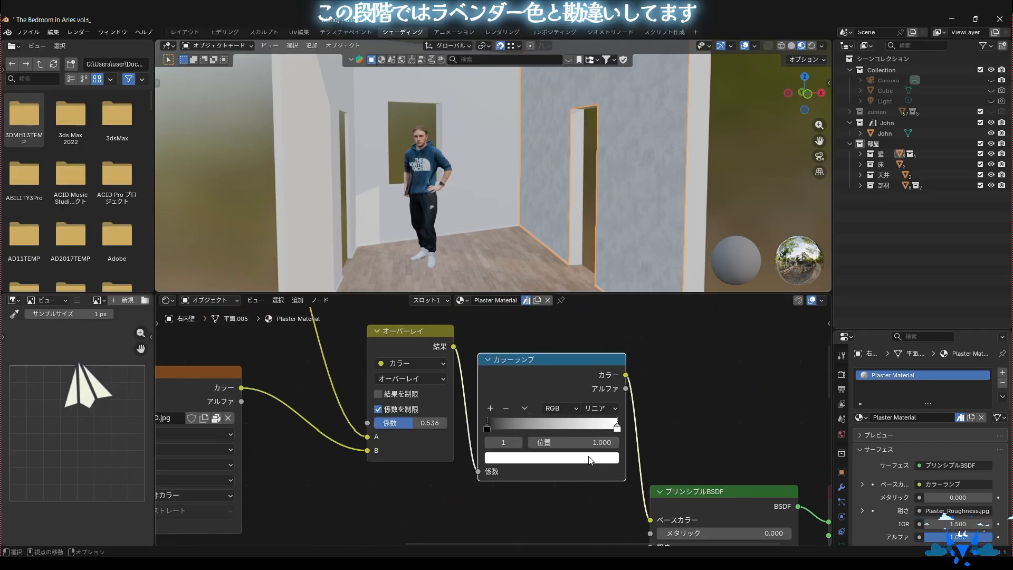
left_click(551, 458)
left_click(514, 439)
type("#c5")
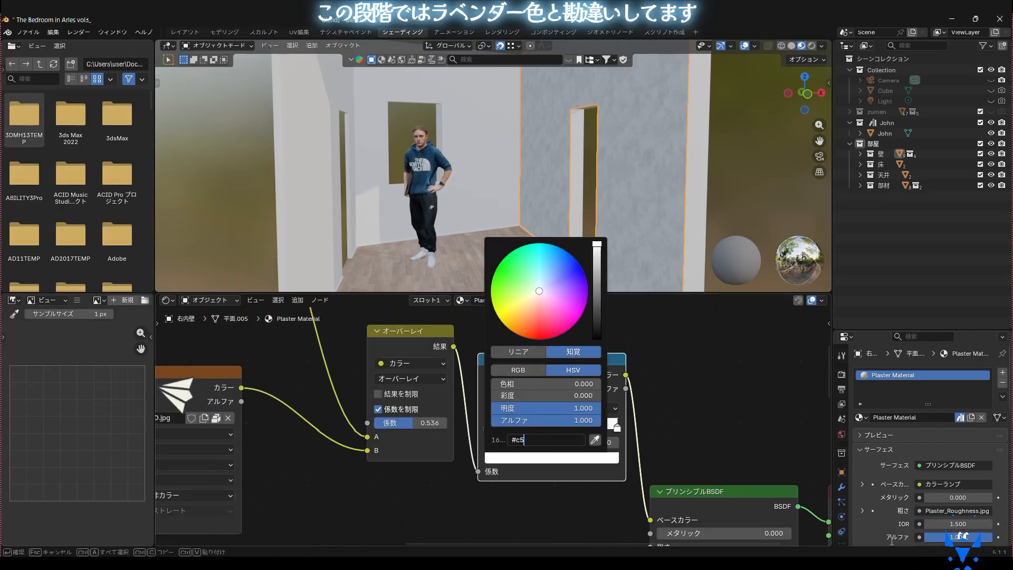
type("b3d3")
key("Return")
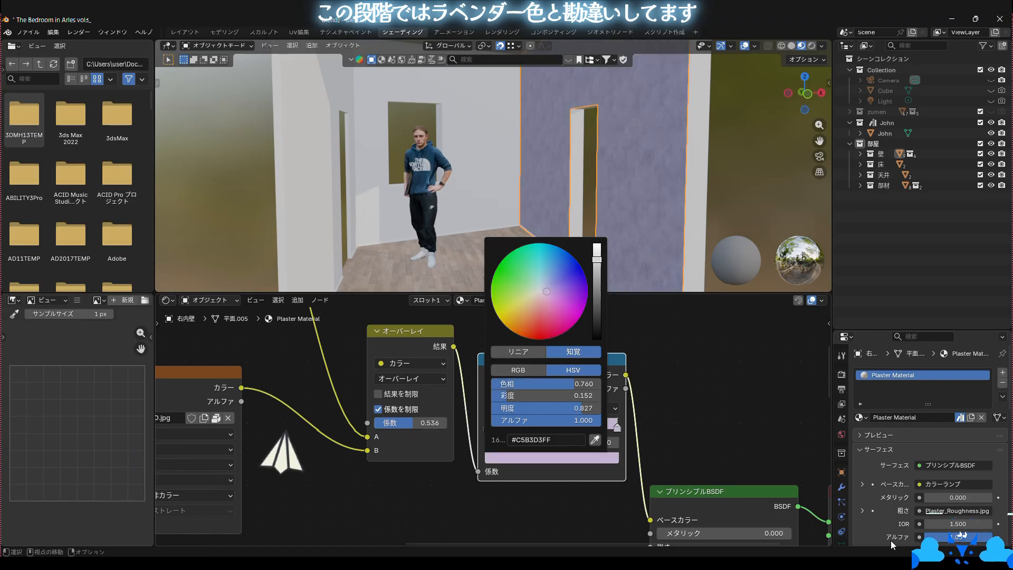
- Set the Color Ramp's black stop to the hex color #C5B3D3 and lower its brightness to a dark purple
left_click(486, 428)
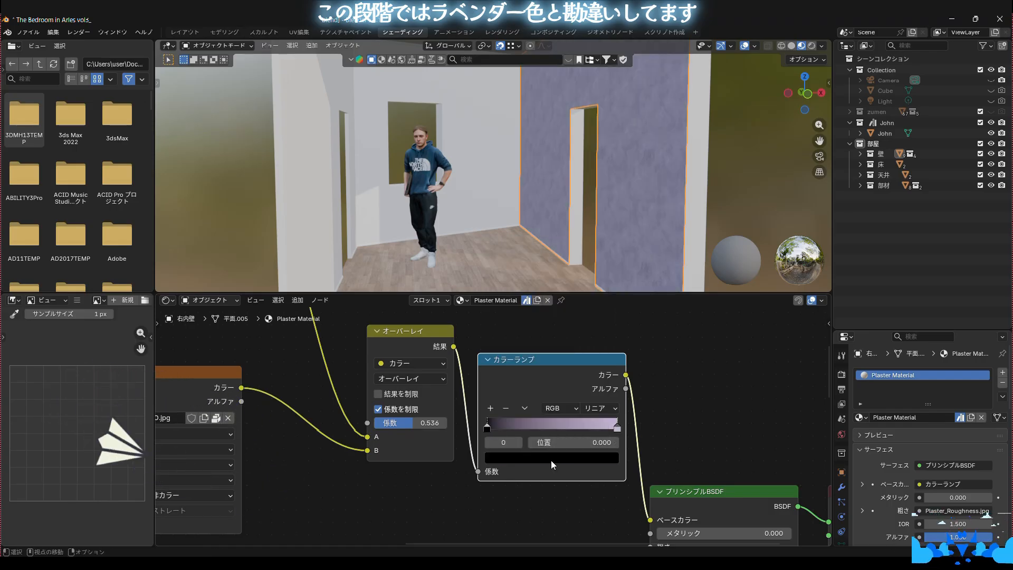
left_click(551, 458)
left_click(522, 439)
left_click_drag(516, 439, 597, 440)
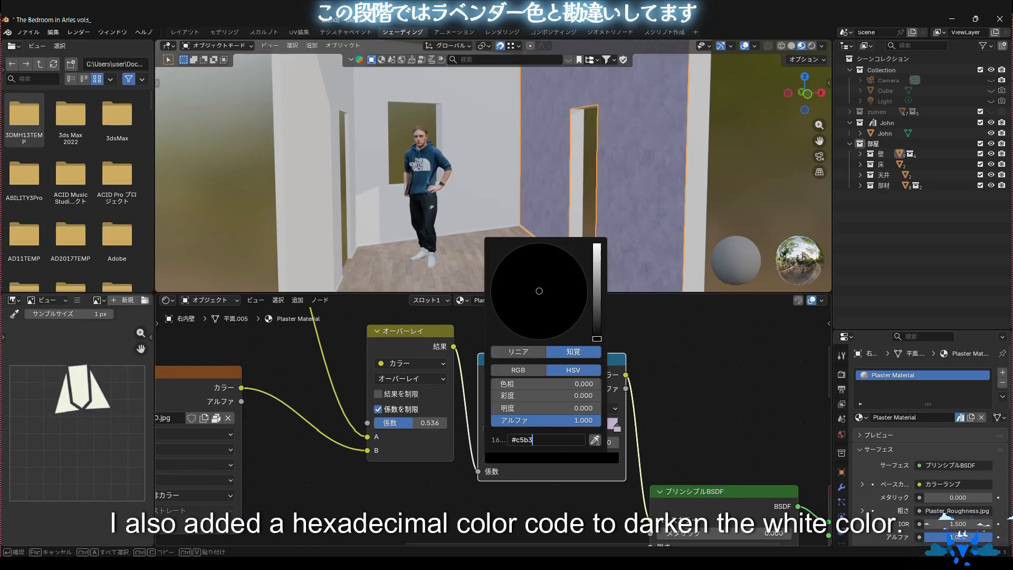
type("C5B3D3FF")
key("Return")
left_click_drag(596, 259, 600, 323)
- Assign the existing Plaster Material to the back inner wall with the window opening
middle_click_drag(689, 377, 718, 390)
middle_click_drag(628, 256, 625, 234)
middle_click_drag(594, 202, 557, 210)
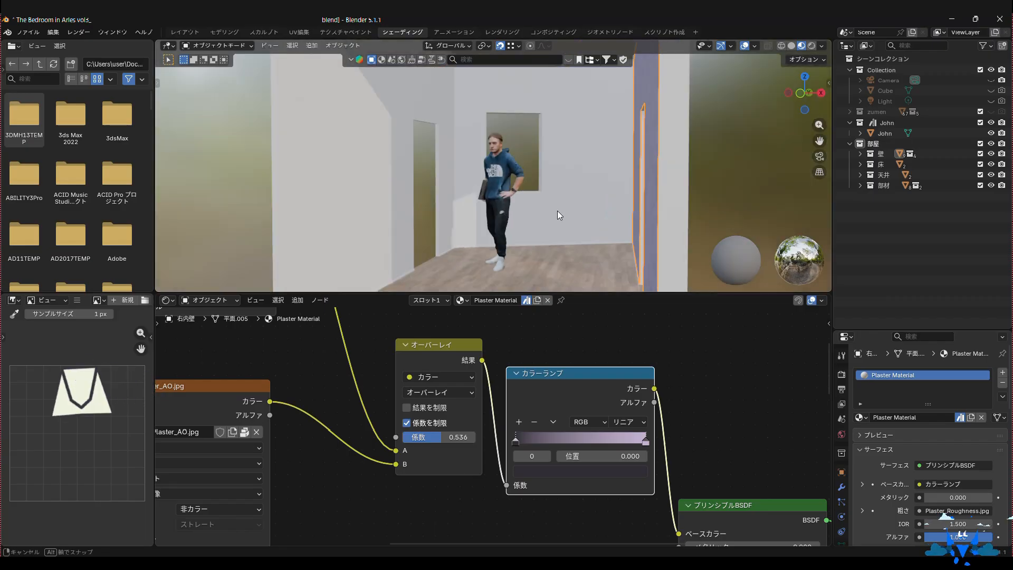
left_click(558, 210)
left_click(861, 417)
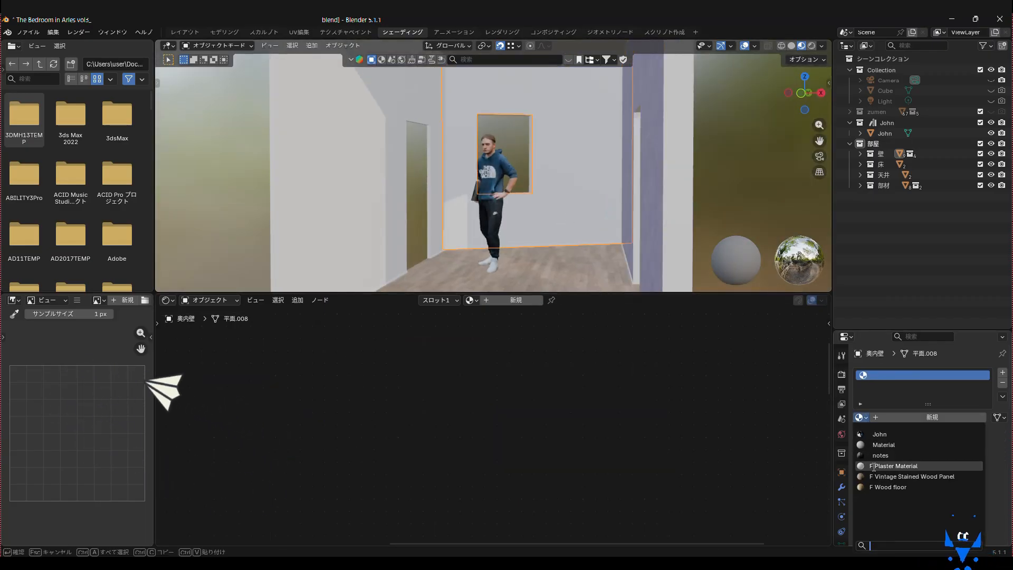
left_click(874, 466)
scroll(555, 206, "up", 2)
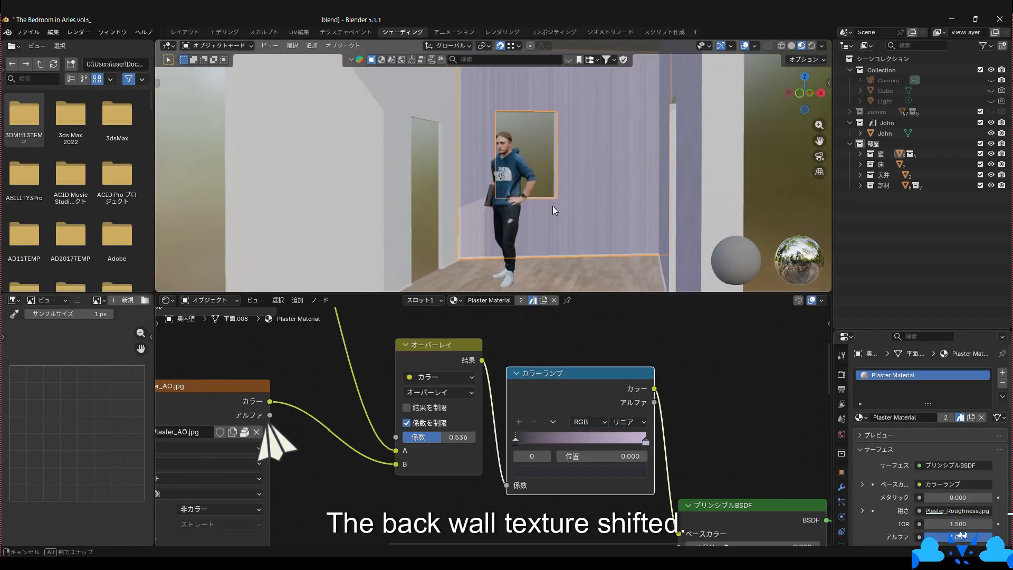
- Assign the existing Plaster Material to the left inner wall with the doorway
middle_click_drag(561, 206, 540, 206)
middle_click_drag(455, 121, 427, 121)
left_click(474, 159)
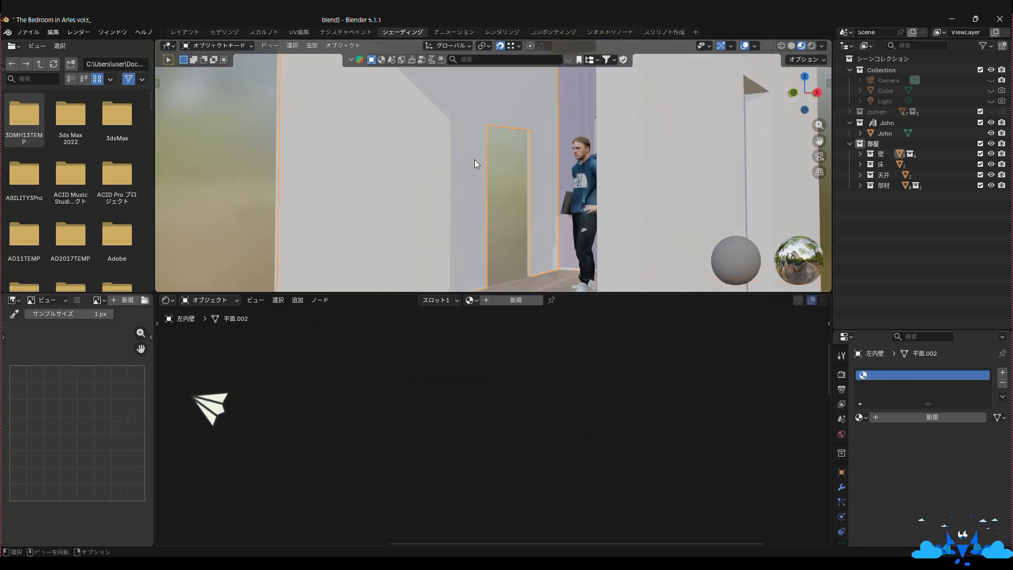
left_click(861, 417)
left_click(875, 468)
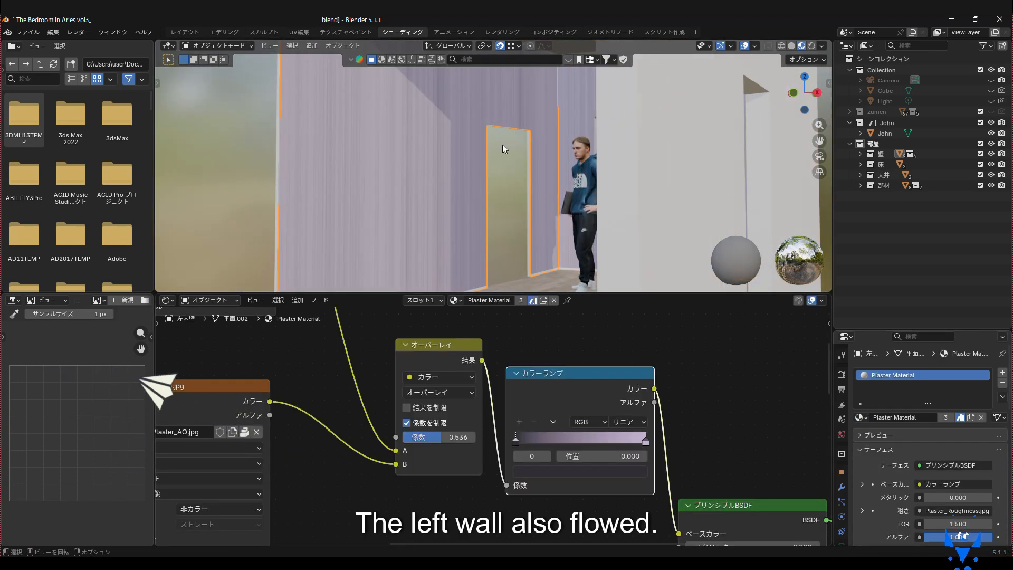
- Assign the existing Plaster Material to the ceiling
middle_click_drag(502, 145, 527, 140)
left_click(523, 151)
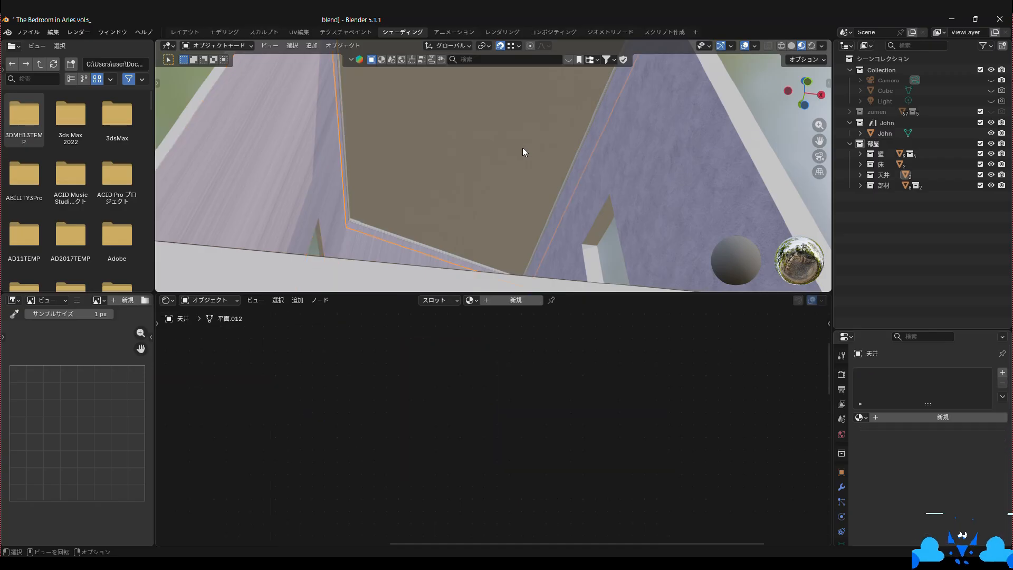
left_click(860, 417)
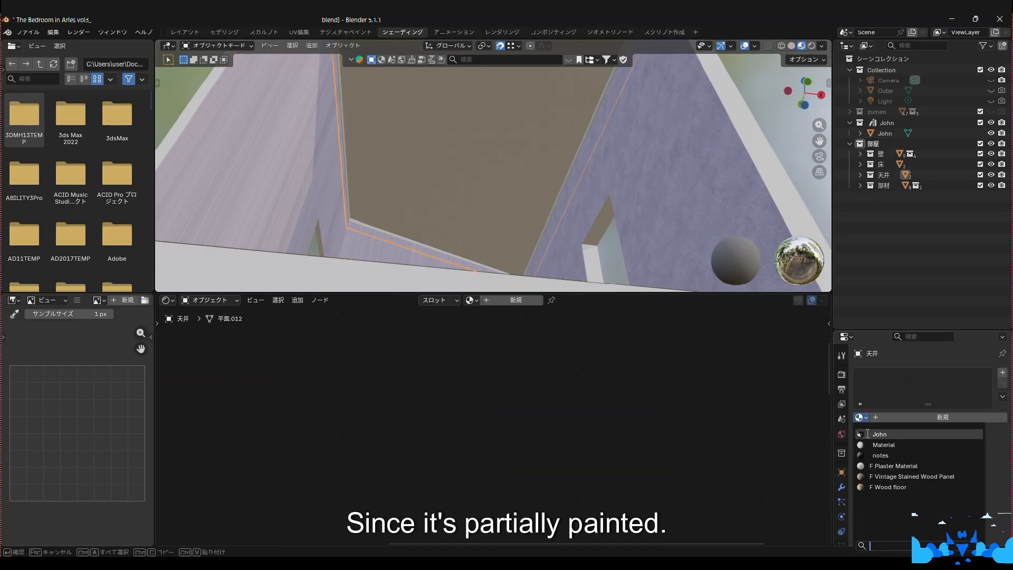
left_click(896, 466)
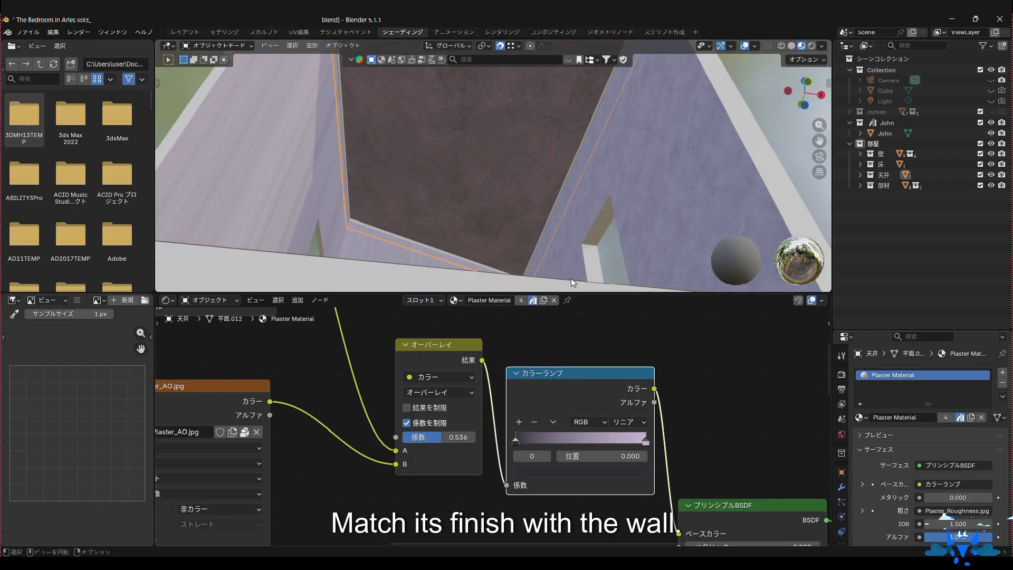
- Assign the Plaster Material to the crown molding along the right wall (左廻り縁.001)
scroll(445, 176, "up", 3)
middle_click_drag(446, 176, 516, 173)
left_click(521, 184)
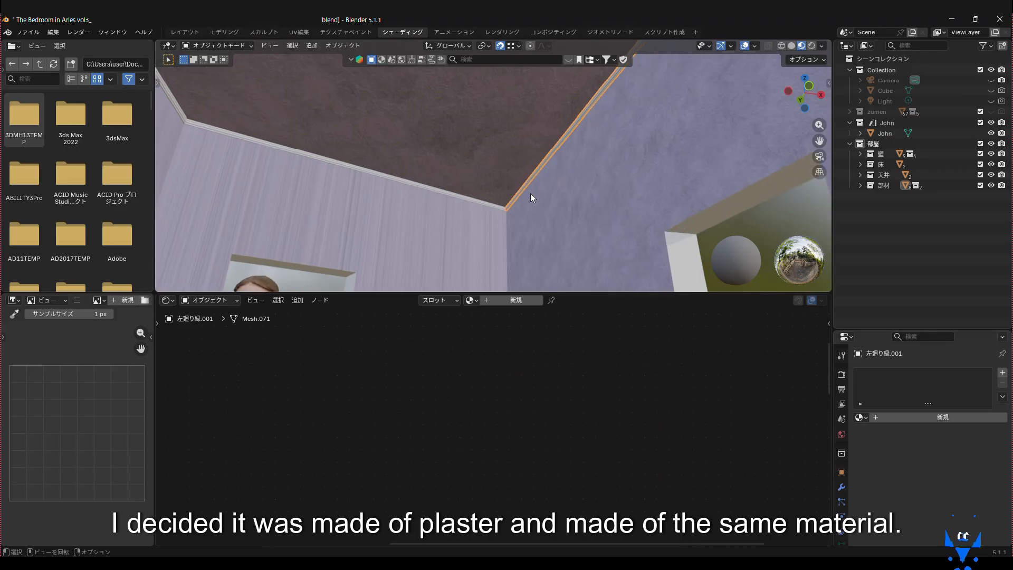
left_click(860, 185)
left_click(870, 206)
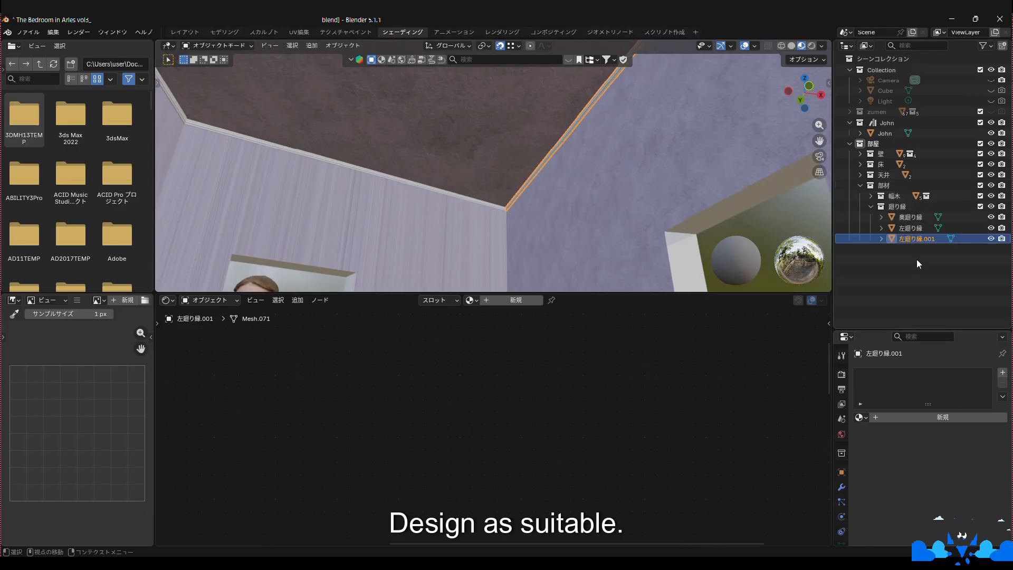
left_click(859, 417)
left_click(873, 466)
- Assign the Plaster Material to the crown molding along the back wall (奥廻り縁)
middle_click_drag(523, 174, 543, 157)
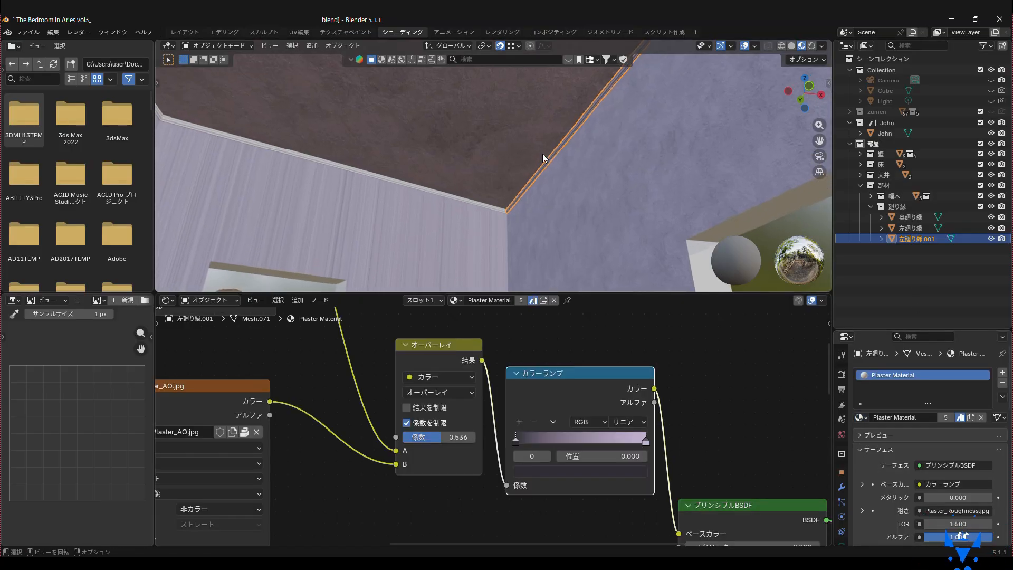
scroll(543, 157, "up", 3)
left_click(527, 230)
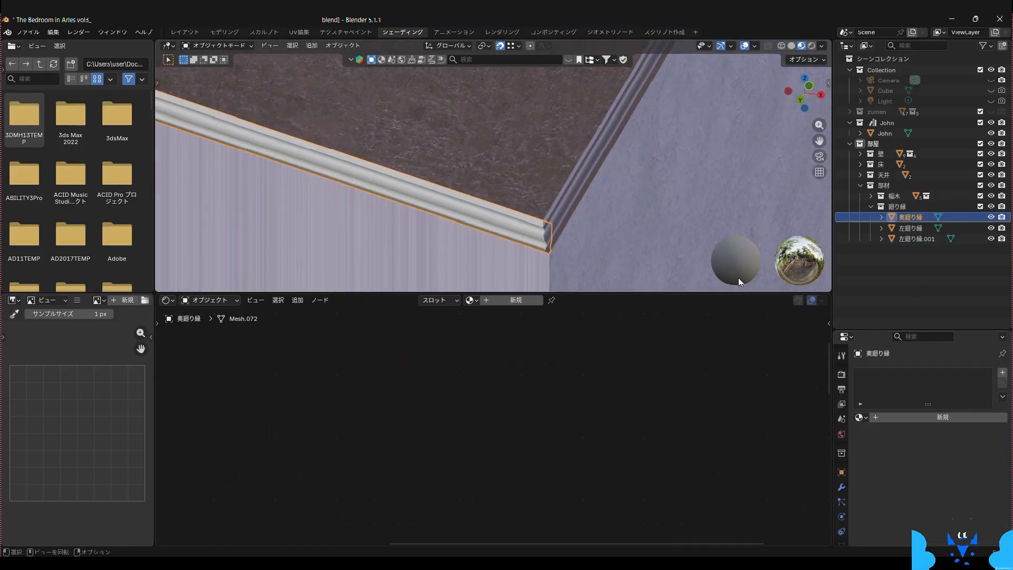
left_click(861, 418)
left_click(883, 467)
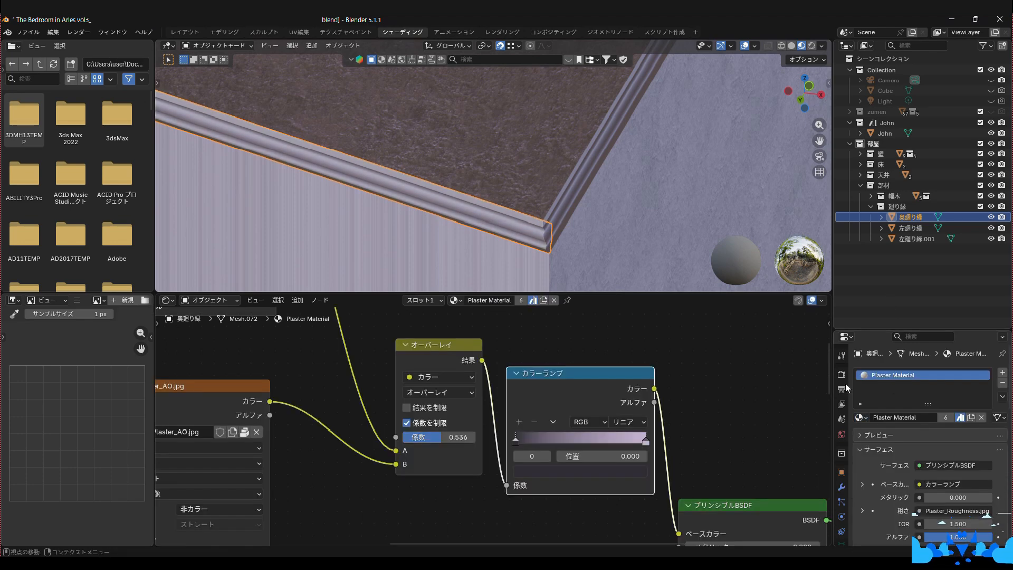
- Assign the Plaster Material to the crown molding along the left wall (左廻り縁)
scroll(495, 223, "down", 5)
middle_click_drag(455, 195, 420, 308)
left_click(445, 180)
left_click(861, 417)
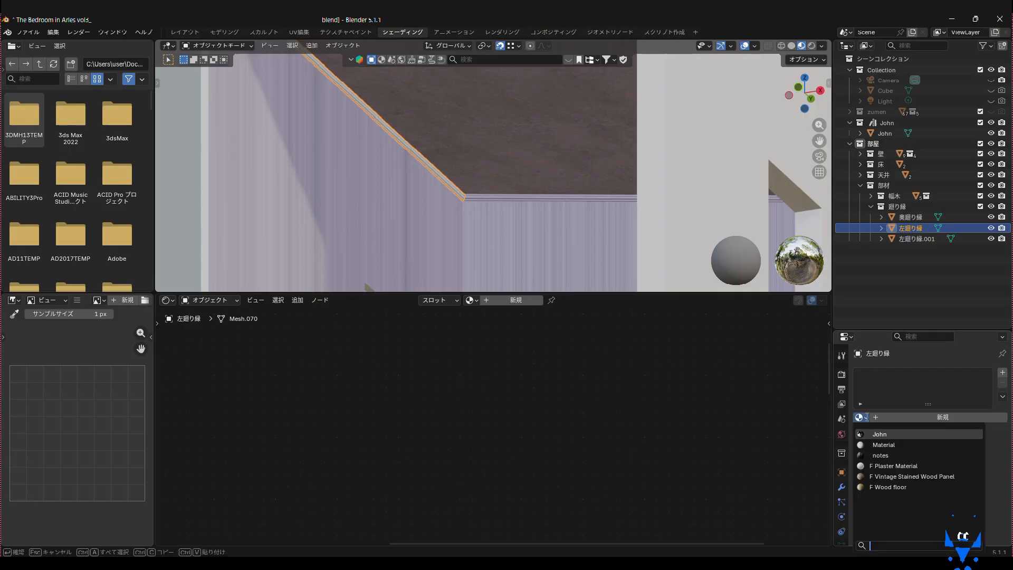
left_click(881, 465)
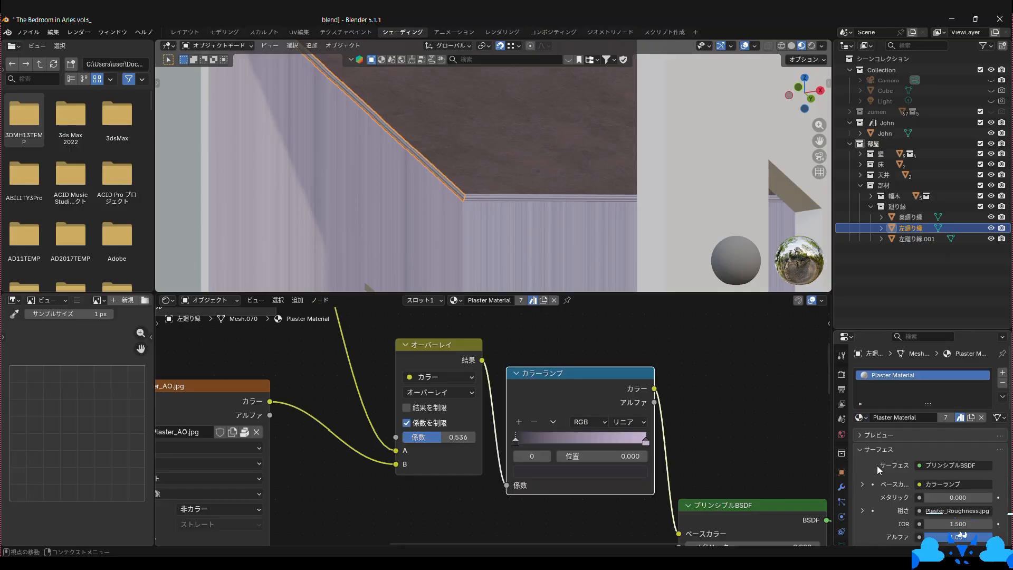
scroll(460, 168, "up", 4)
scroll(437, 199, "down", 8)
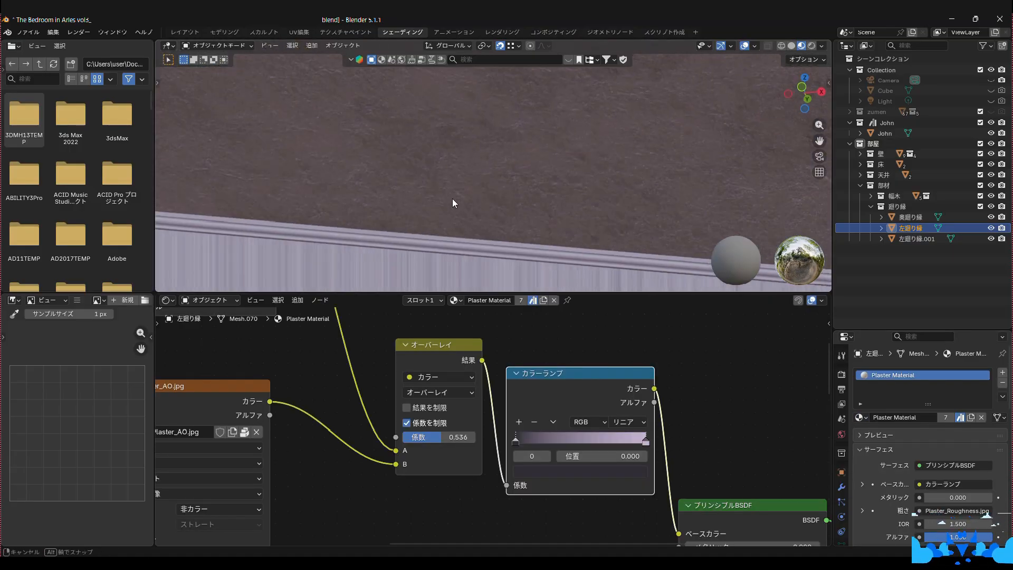
scroll(480, 200, "down", 5)
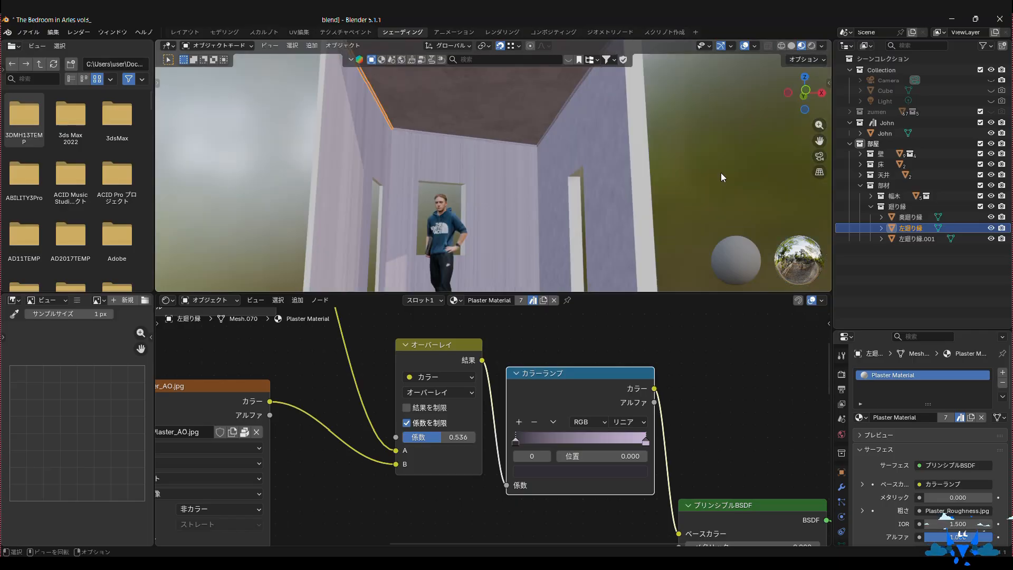
- Select the back inner wall and hide the John figure and the floor, ceiling and parts (部材) collections
left_click(543, 162)
left_click(991, 133)
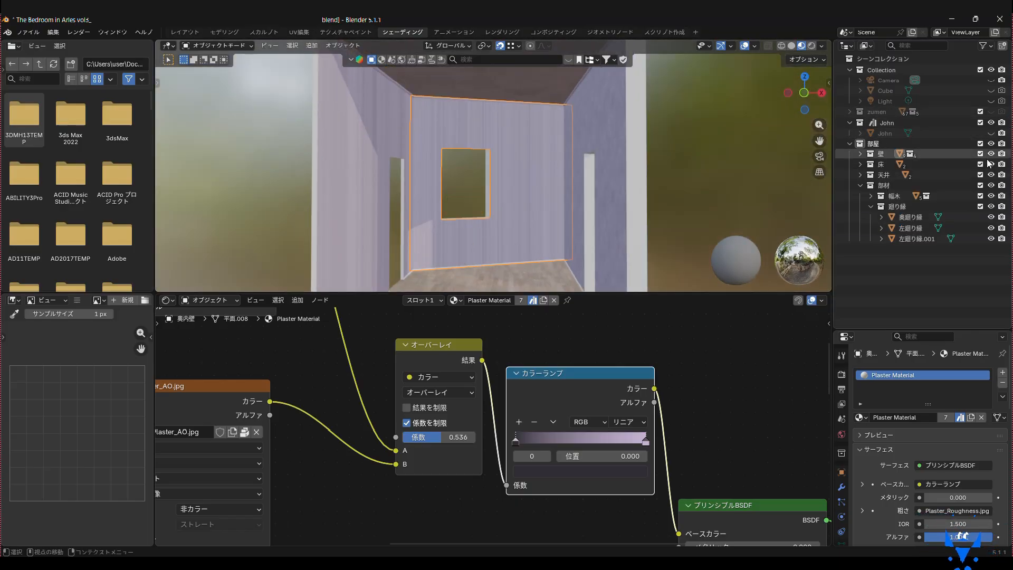
left_click(990, 164)
left_click(990, 174)
left_click(990, 186)
- Hide the left and right wall collections to isolate the back wall, and expand the back wall collection (奥壁)
left_click(859, 153)
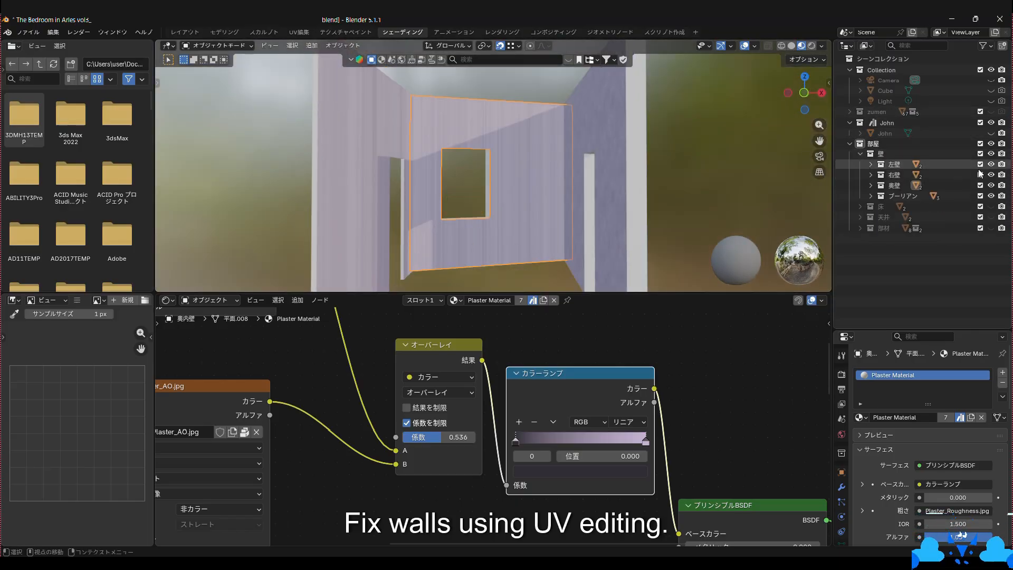
left_click(990, 164)
left_click(990, 174)
key("KP_Decimal")
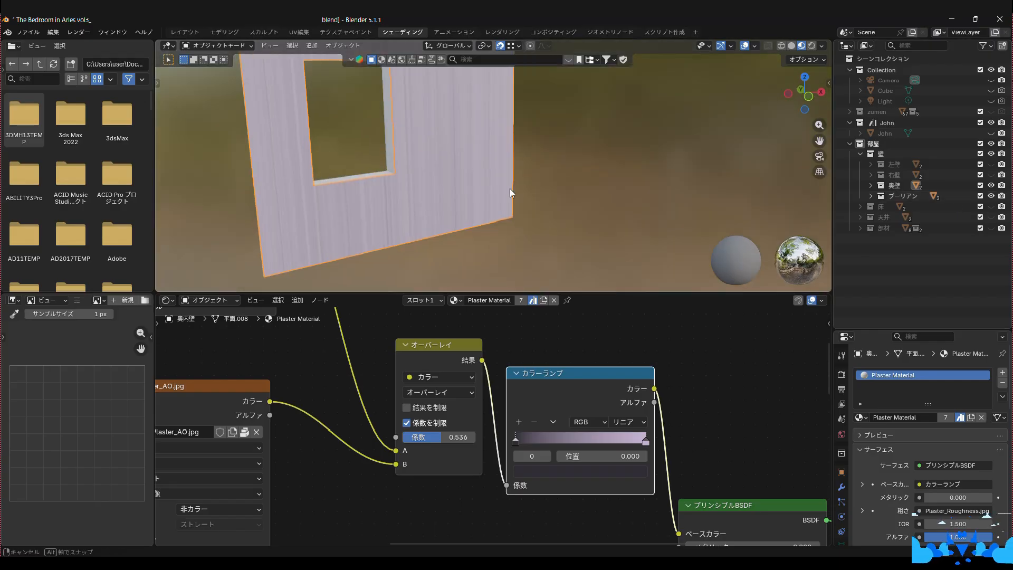
left_click(871, 185)
middle_click_drag(599, 183, 575, 156)
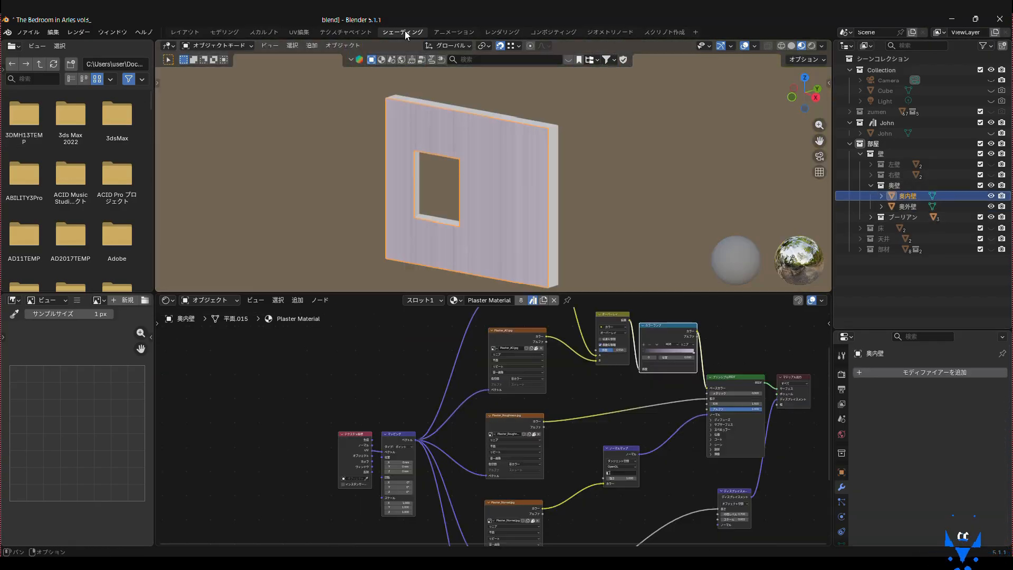
- In the UV editing workspace, unwrap the back inner wall's narrow face beside the window with Smart UV Project
left_click(301, 32)
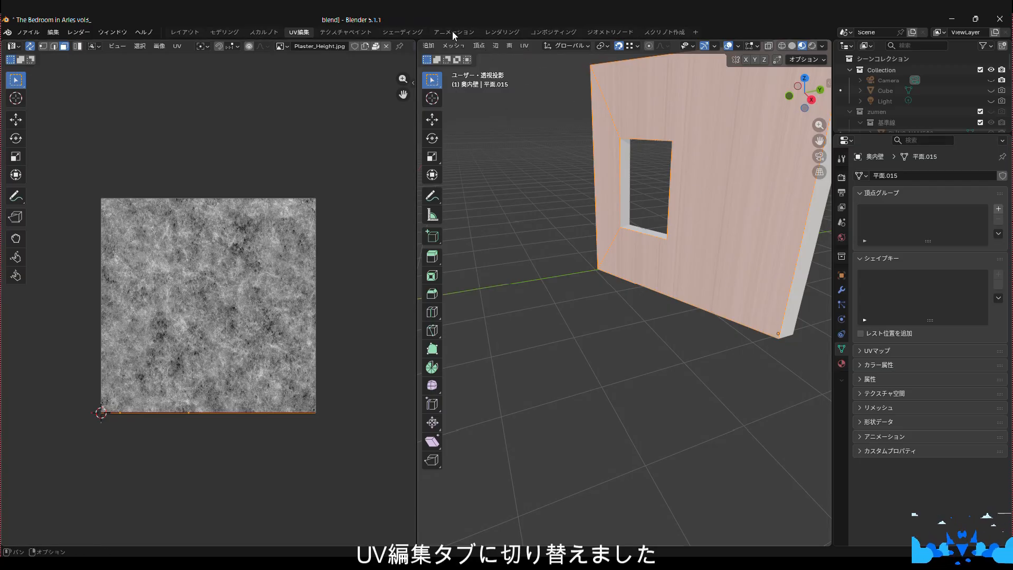
scroll(498, 66, "up", 2)
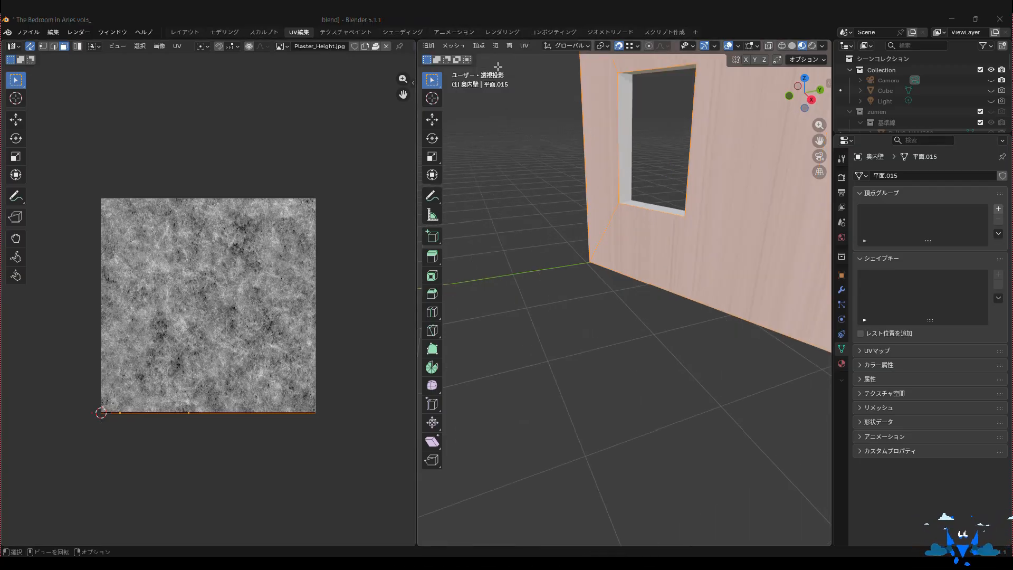
scroll(604, 47, "up", 4)
left_click(592, 104)
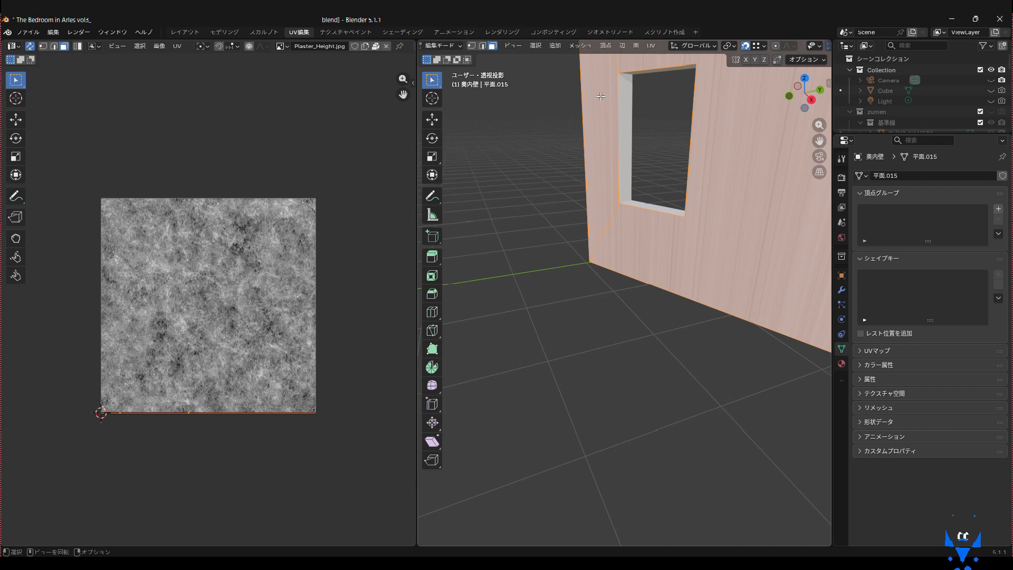
left_click(650, 46)
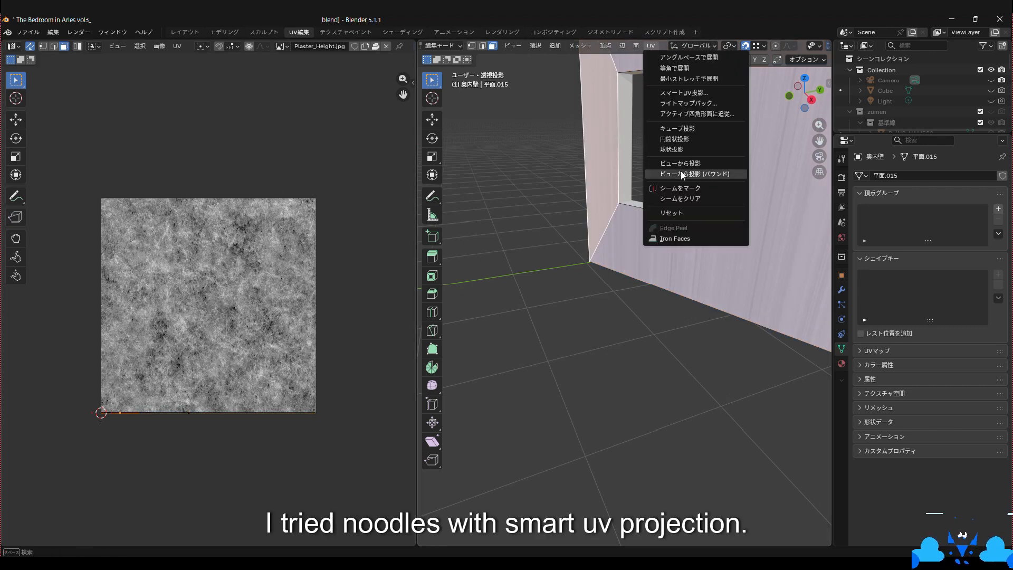
left_click(683, 93)
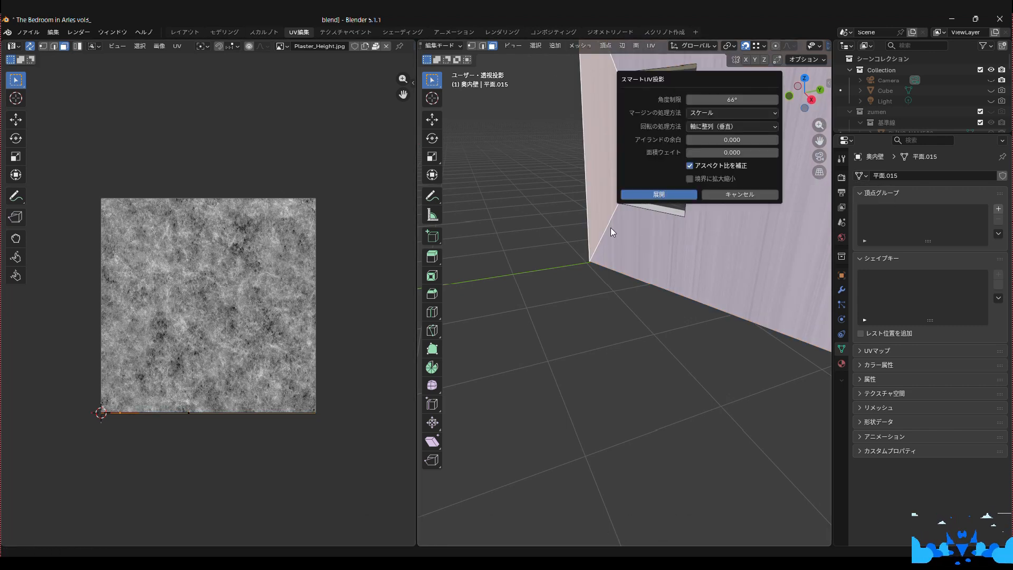
left_click(642, 192)
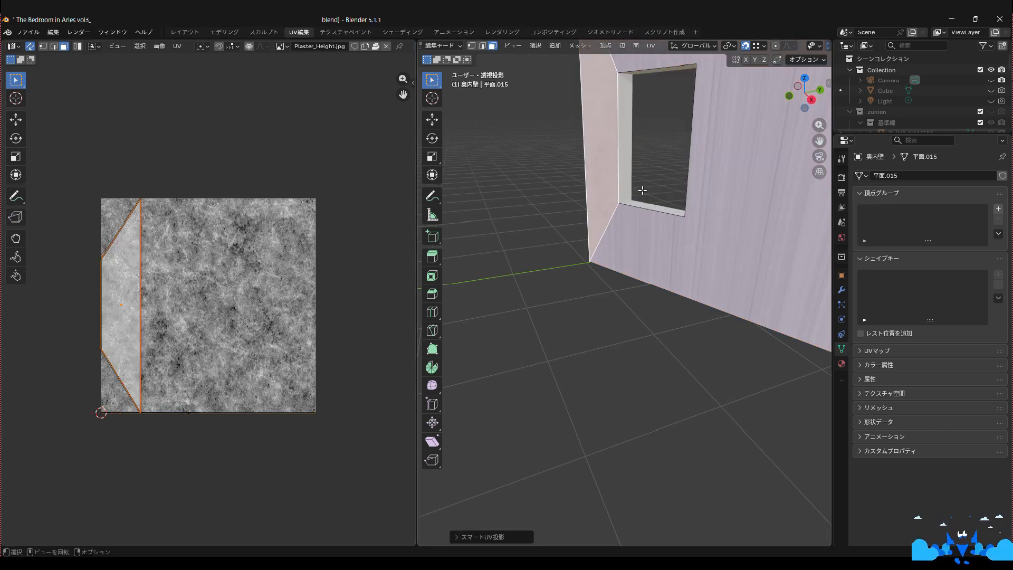
- Unwrap the back inner wall's large face around the window with Smart UV Project
left_click(686, 258, "shift")
left_click(650, 47)
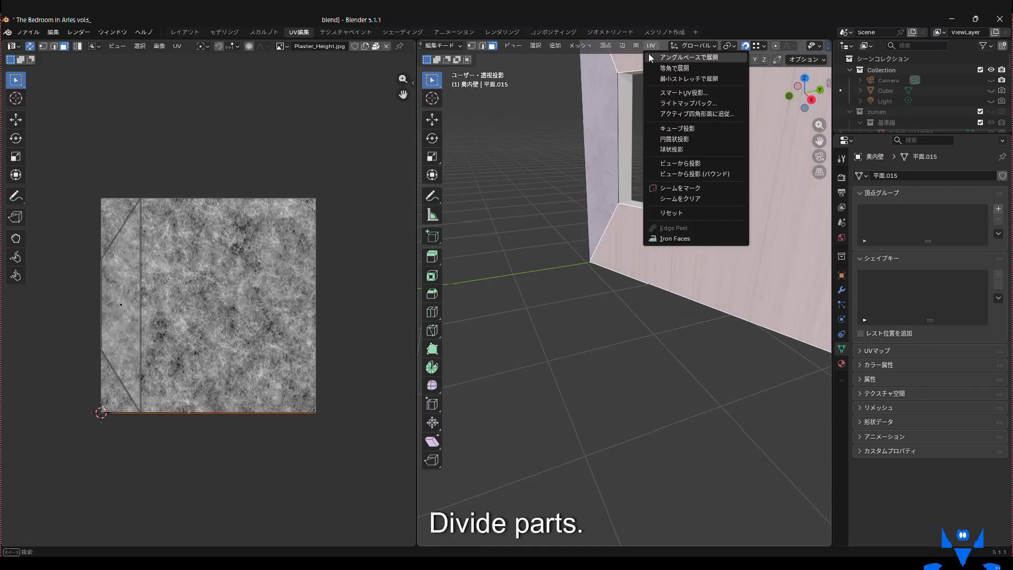
left_click(677, 93)
left_click(669, 191)
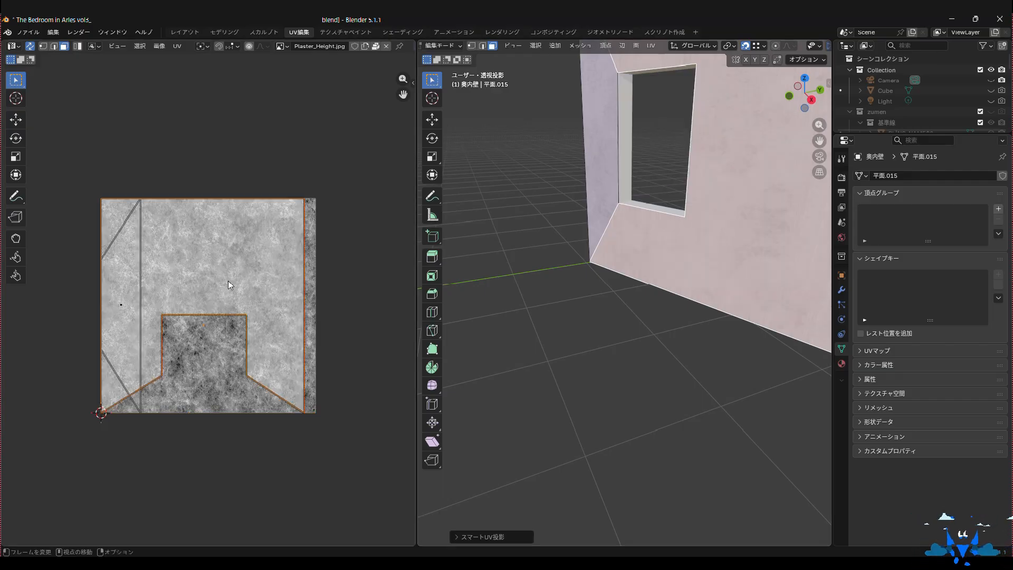
- Rotate the narrow face's UV island a quarter turn and move it into the gap below the large island's window cutout
left_click(606, 183)
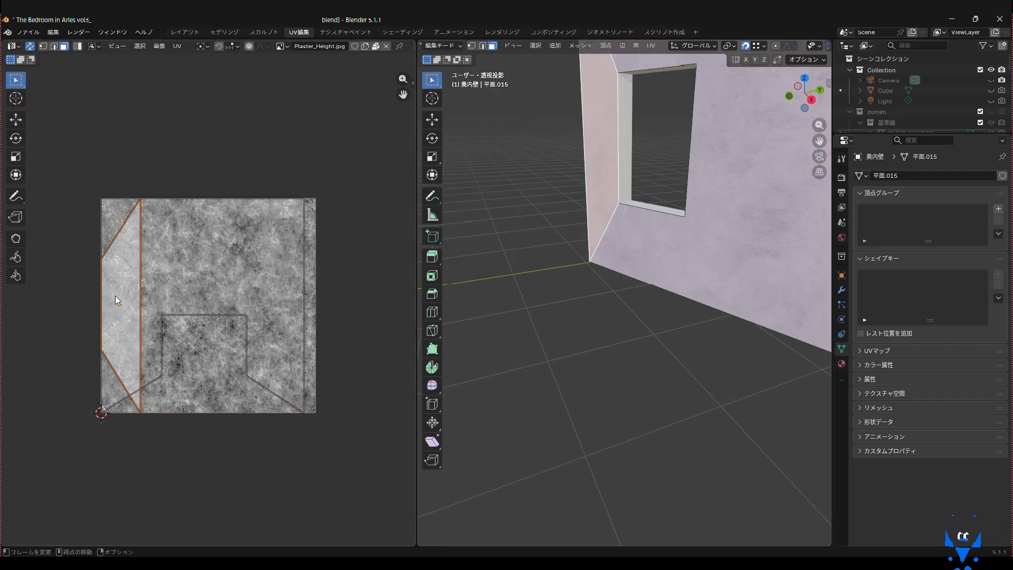
key("r")
left_click(159, 308)
key("g")
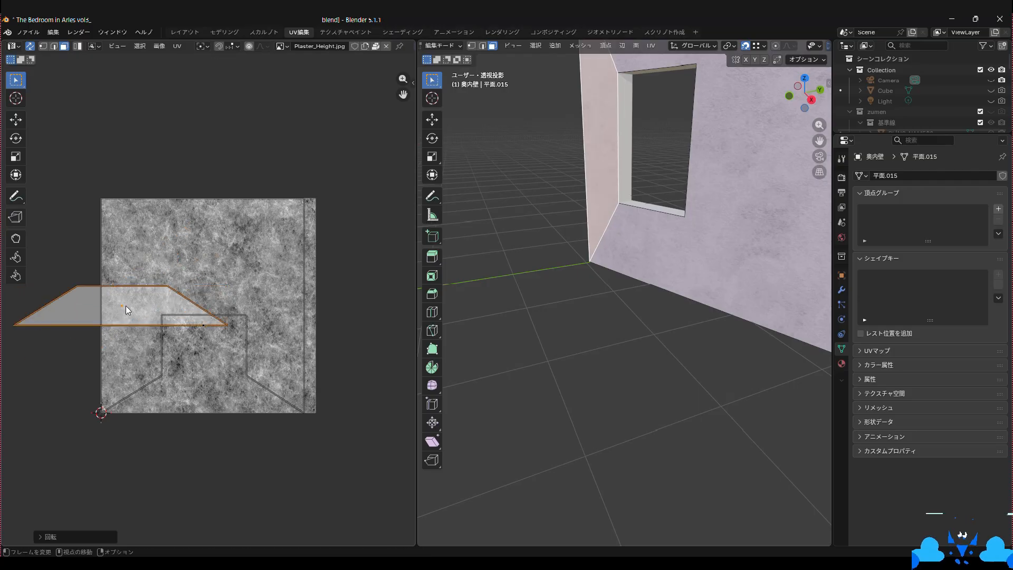
left_click(216, 392)
- Scale the large UV island by about 1.13 along X and move its outer left edge to the texture's left border
key("a")
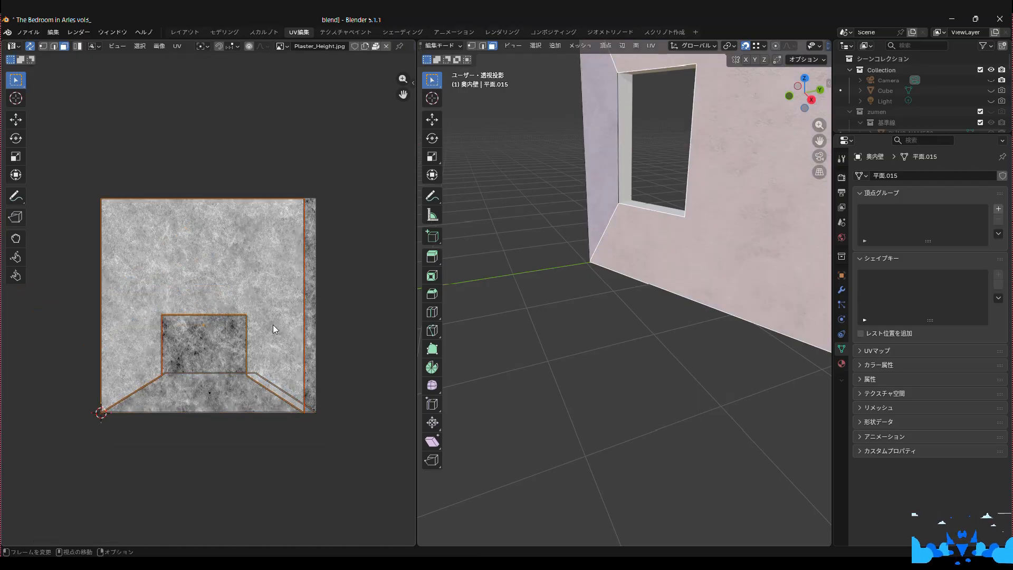
key("s")
key("x")
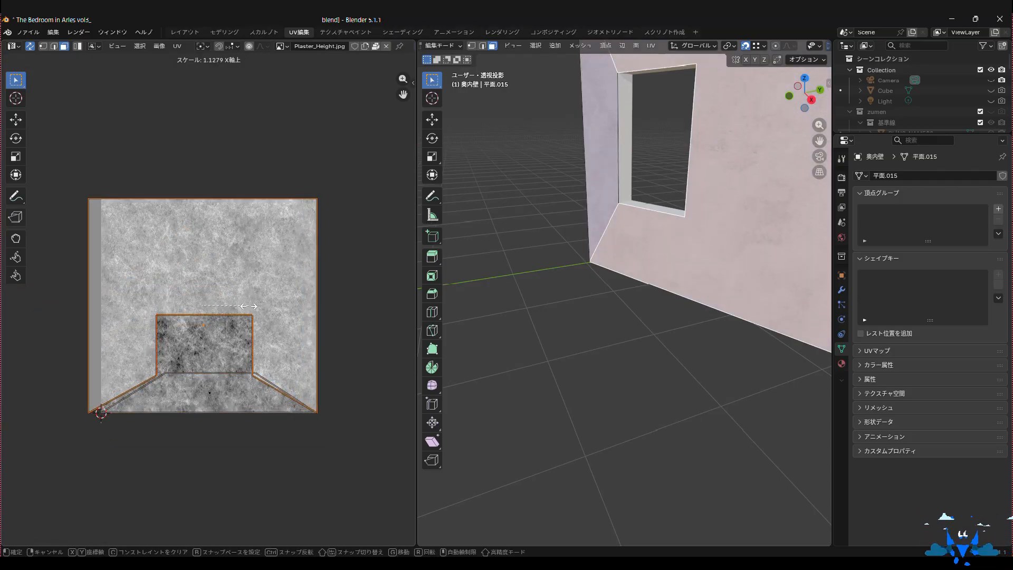
left_click(133, 277)
key("2")
left_click(94, 286)
key("g")
key("x")
left_click(113, 290)
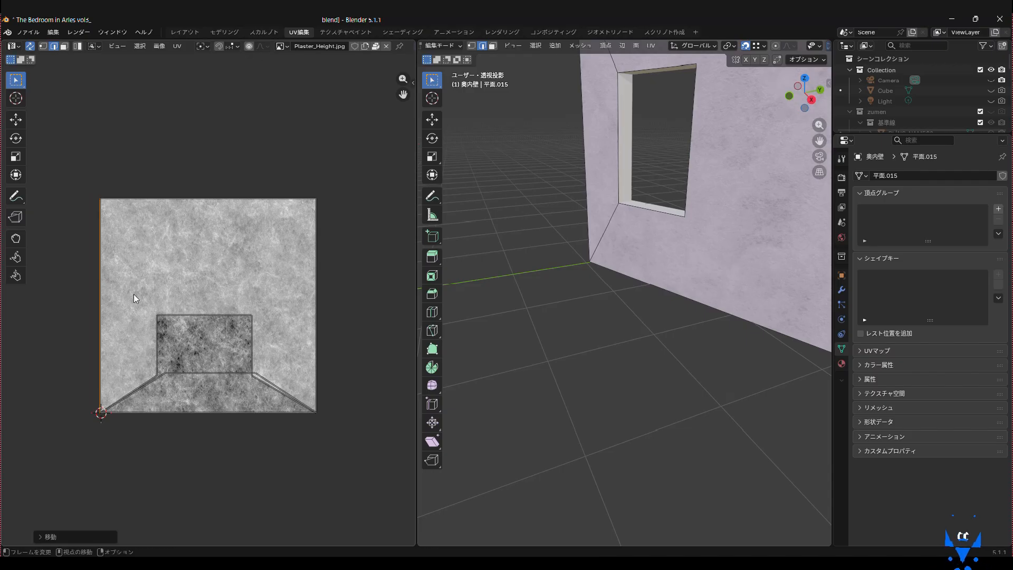
- Move both vertical UV edges of the window cutout along X to line up with the narrow island's corners
left_click(156, 337)
key("g")
key("x")
left_click(165, 339)
left_click(253, 347)
key("g")
key("x")
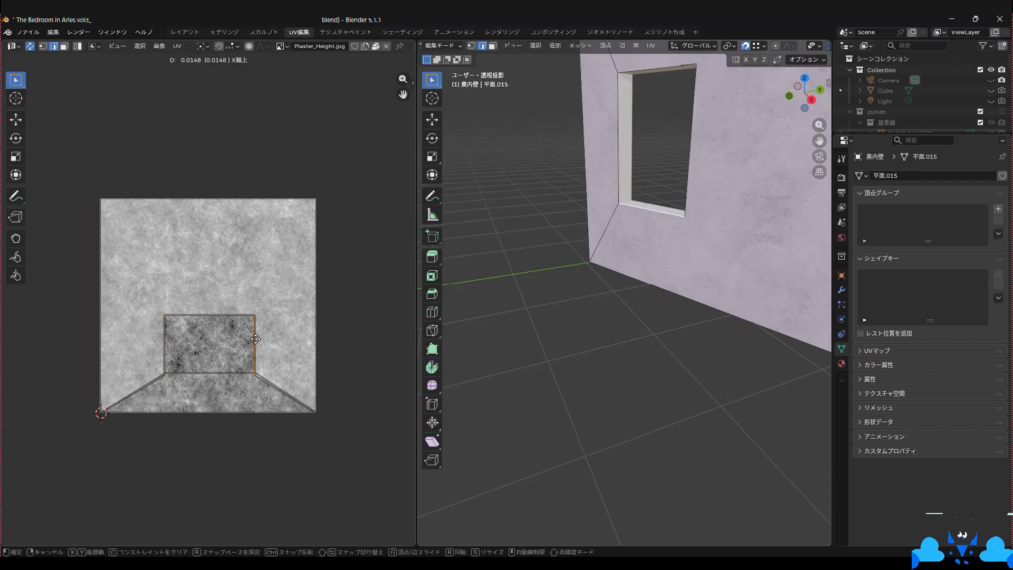
left_click(262, 347)
- Move the window cutout's two lower UV corners onto the narrow island's corners, leave Edit Mode and return to the Shading workspace
key("g")
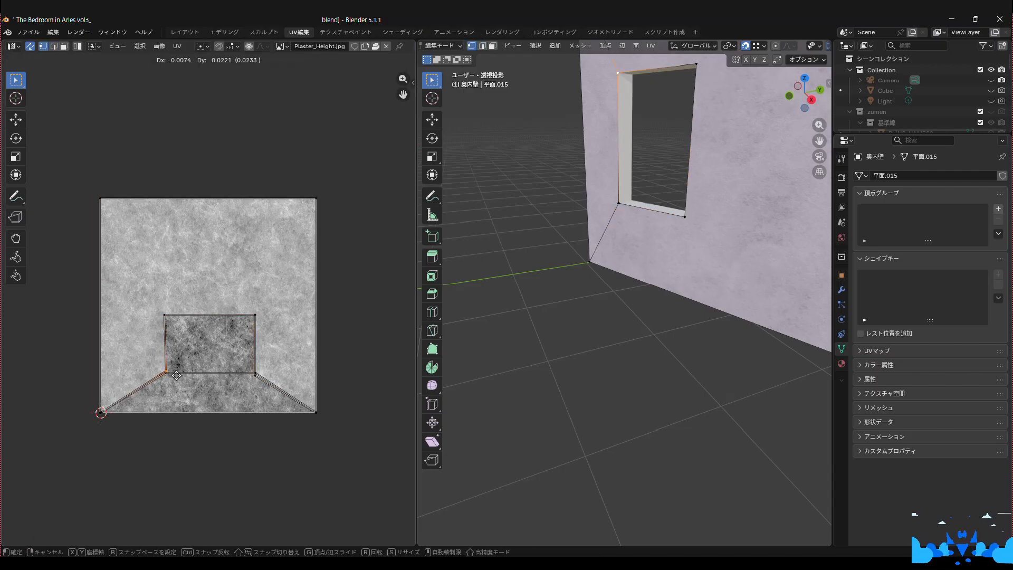
left_click(168, 385)
left_click(256, 379)
key("g")
left_click(257, 377)
key("Tab")
middle_click_drag(565, 165, 648, 355)
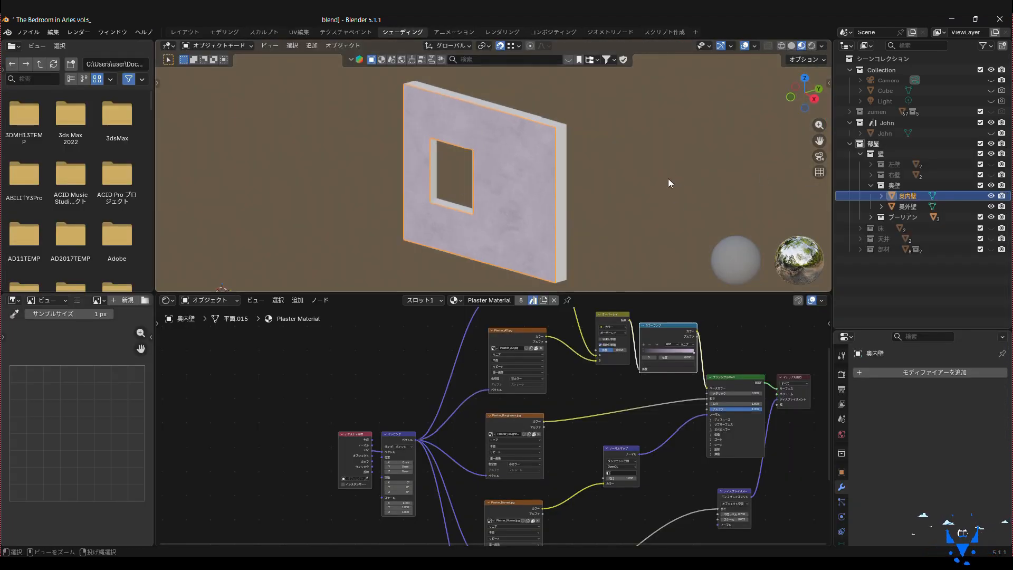
- Collapse the back wall collection, then expand the left wall collection (左壁) and make it visible
left_click(870, 185)
left_click(870, 164)
left_click(991, 164)
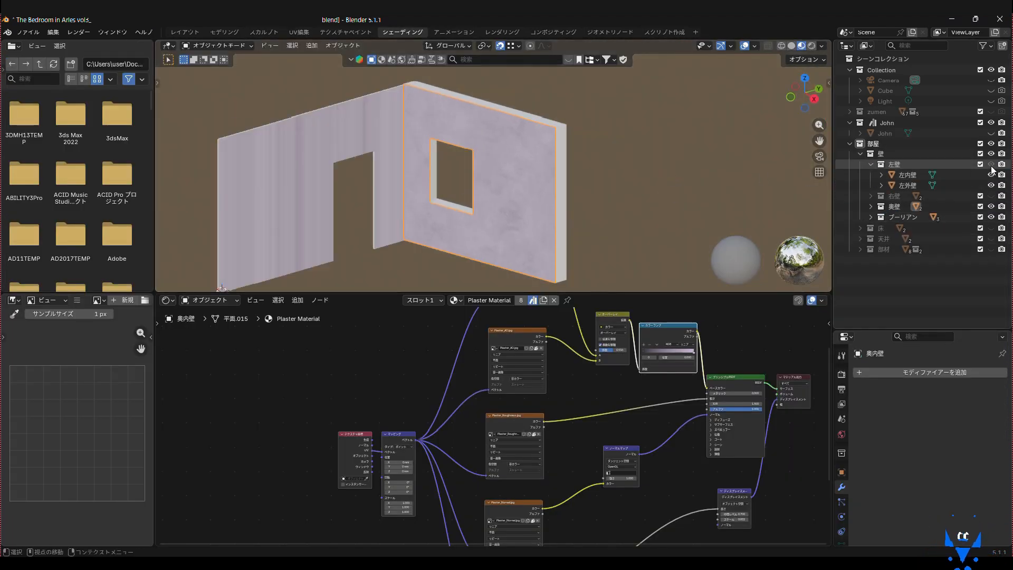
- Hide the back wall collection and, in the Layout workspace, the inner left wall (左内壁) so only the outer left wall stays displayed
mouse_move(364, 191)
middle_mouse_down()
mouse_move(347, 201)
mouse_move(360, 211)
mouse_move(341, 223)
mouse_move(360, 202)
middle_mouse_up()
left_click(333, 200)
left_click(990, 207)
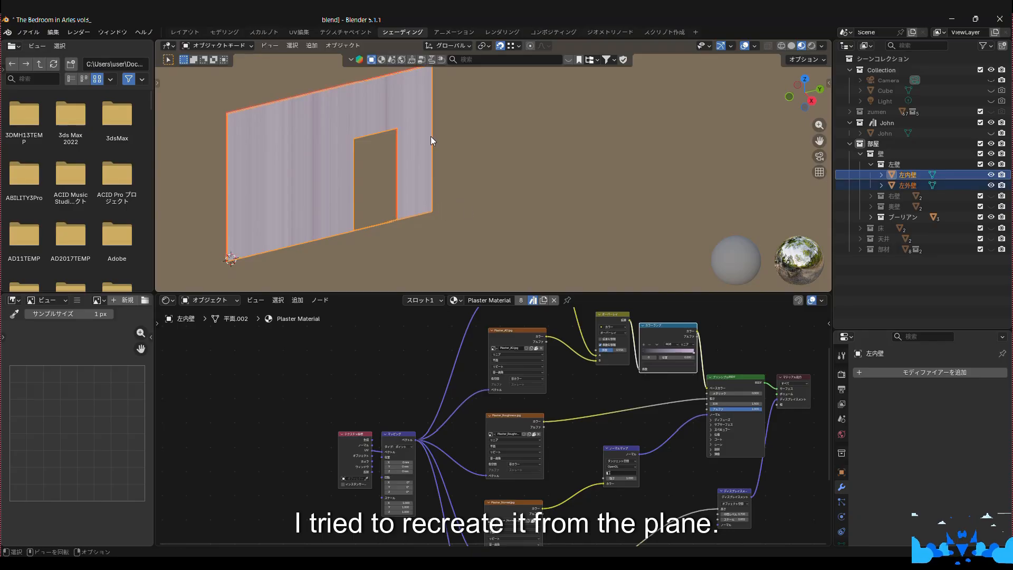
left_click(184, 32)
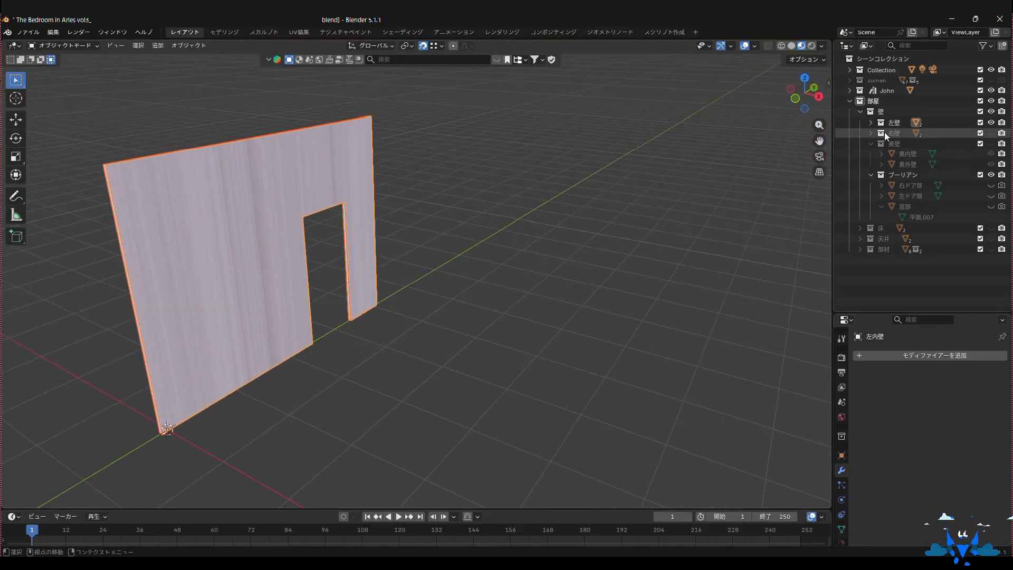
scroll(968, 143, "up", 2)
left_click(991, 143)
left_click(991, 144)
left_click(990, 133)
left_click(991, 133)
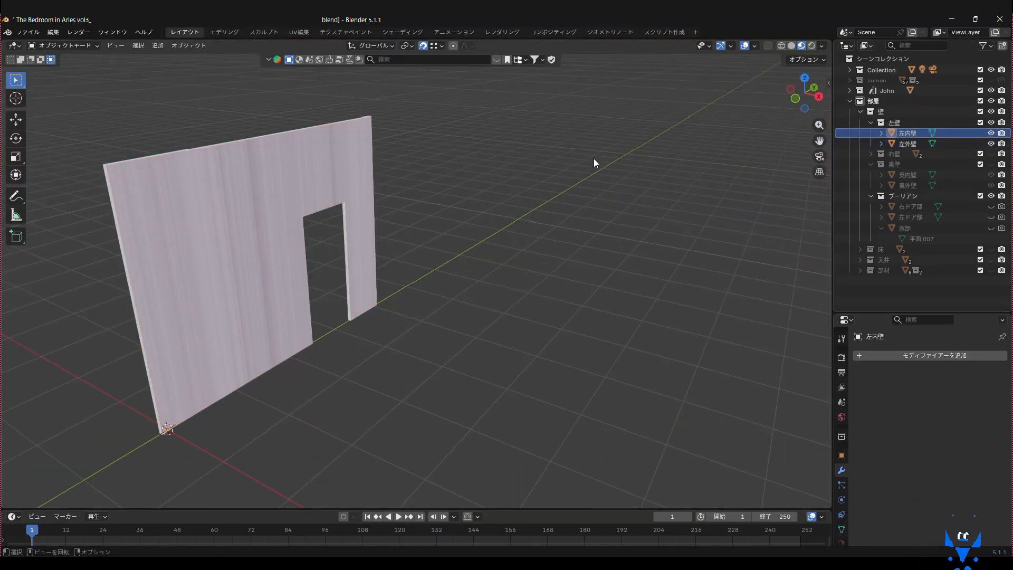
left_click(990, 133)
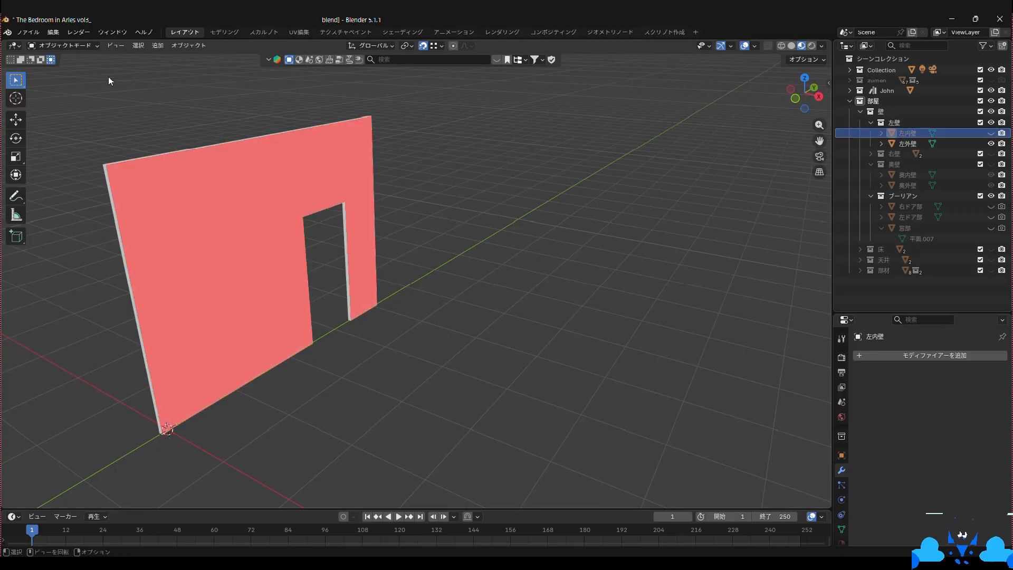
- Add a 2000 mm plane at the world origin and open it in Edit Mode
middle_click_drag(296, 439, 441, 410)
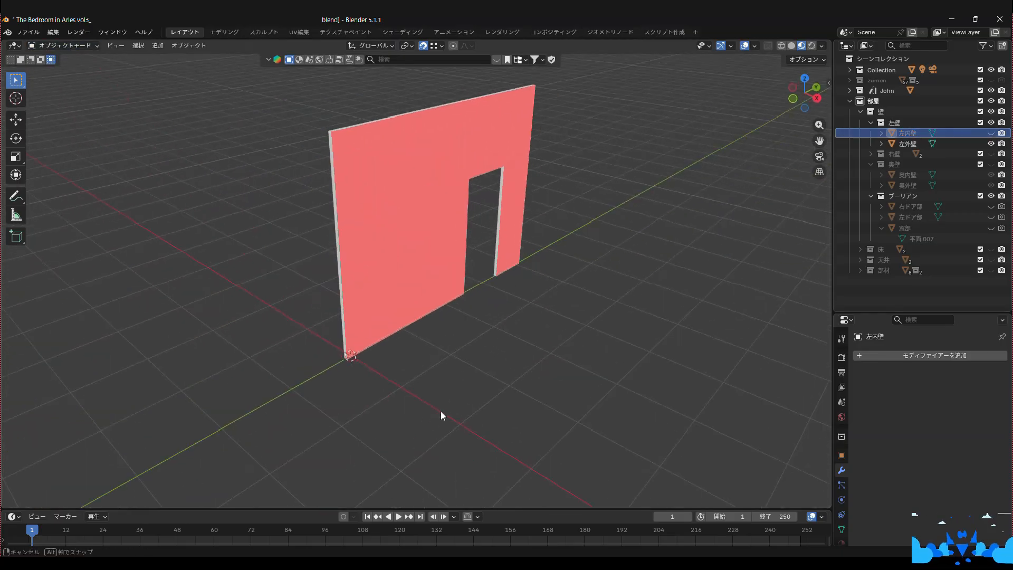
key("shift+a")
mouse_move(391, 328)
left_click(461, 77)
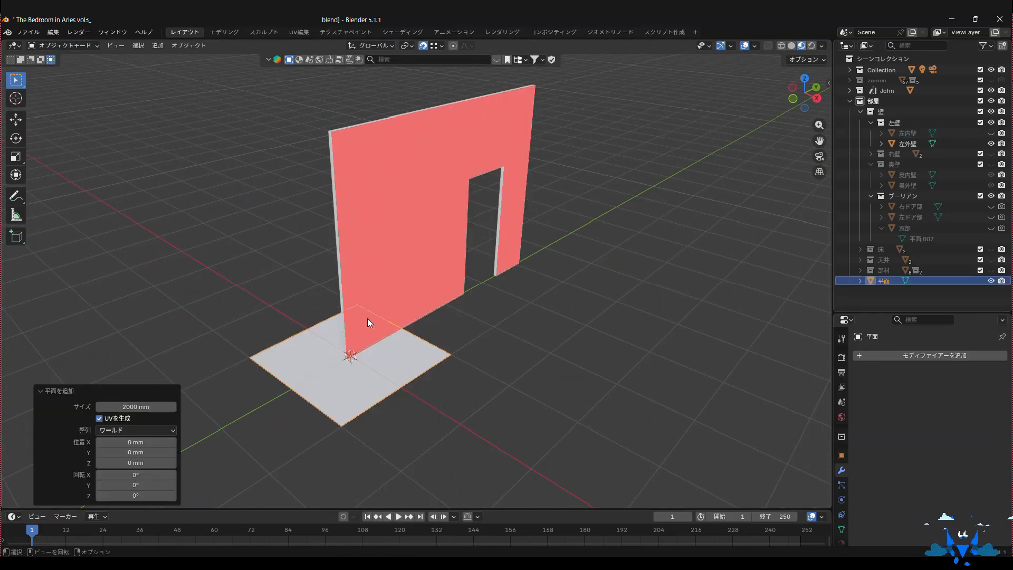
key("Tab")
middle_click_drag(314, 299, 315, 314)
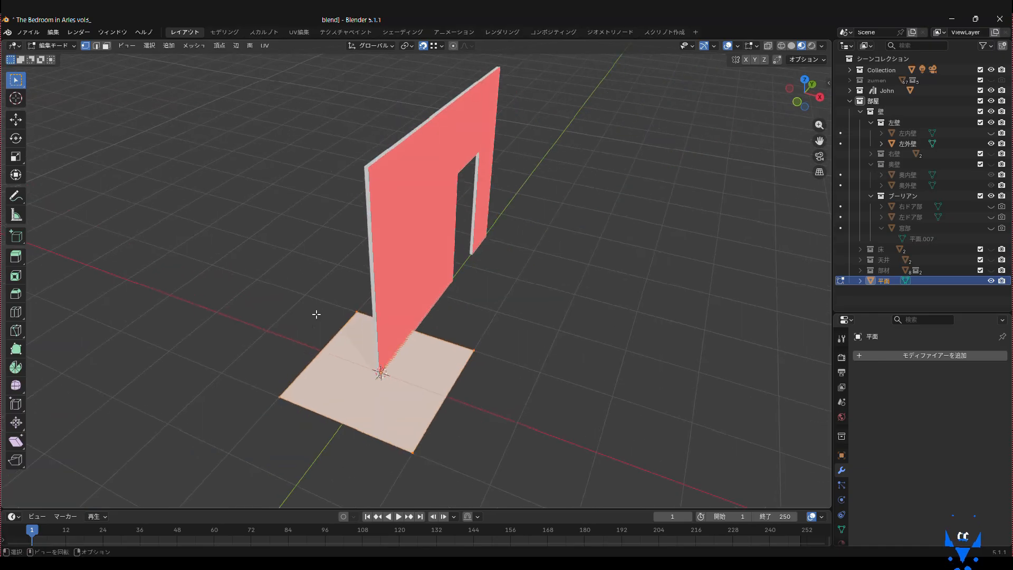
- Snap two of the plane's corner vertices onto the upper corners of the outer left wall's inner face
left_click(435, 47)
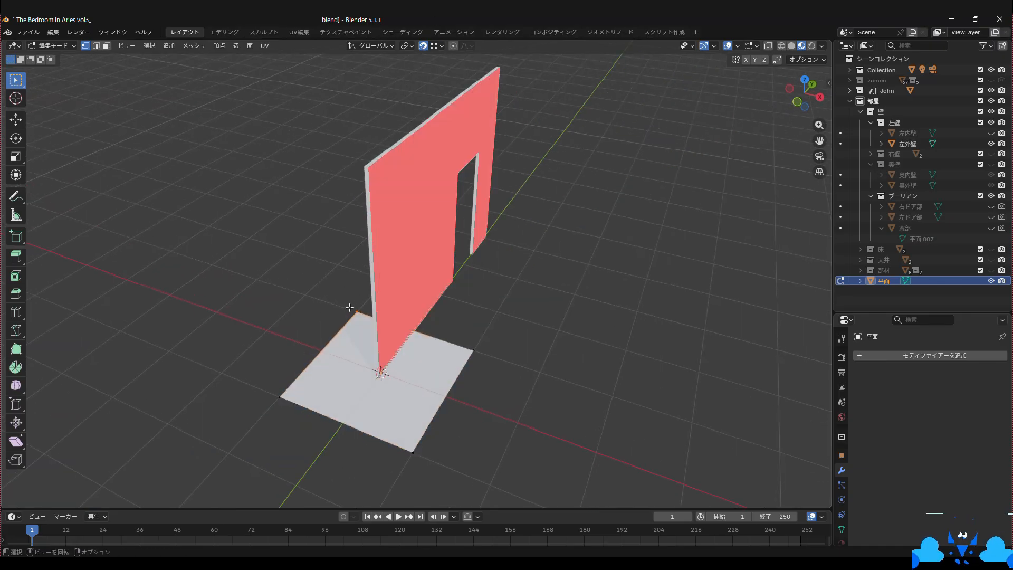
key("g")
left_click(499, 68)
left_click(281, 396)
key("g")
left_click(368, 167)
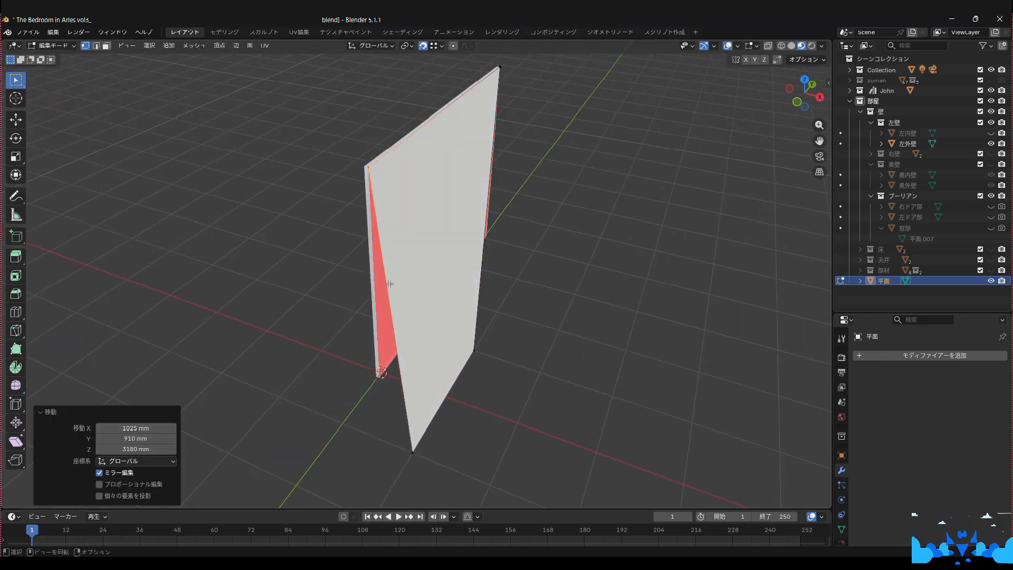
- Snap the plane's other two vertices onto the lower corners of the outer left wall's inner face and leave Edit Mode
left_click(413, 452)
key("g")
left_click(380, 372)
middle_click_drag(495, 345, 390, 334)
left_click(348, 333)
key("g")
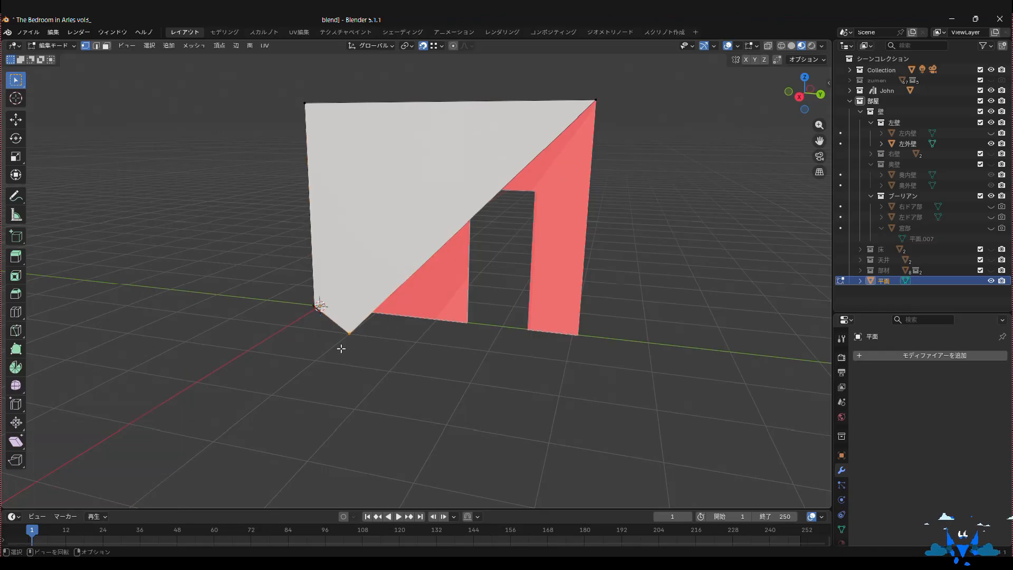
left_click(579, 339)
middle_click_drag(510, 334, 572, 338)
key("Tab")
middle_click_drag(567, 269, 607, 274)
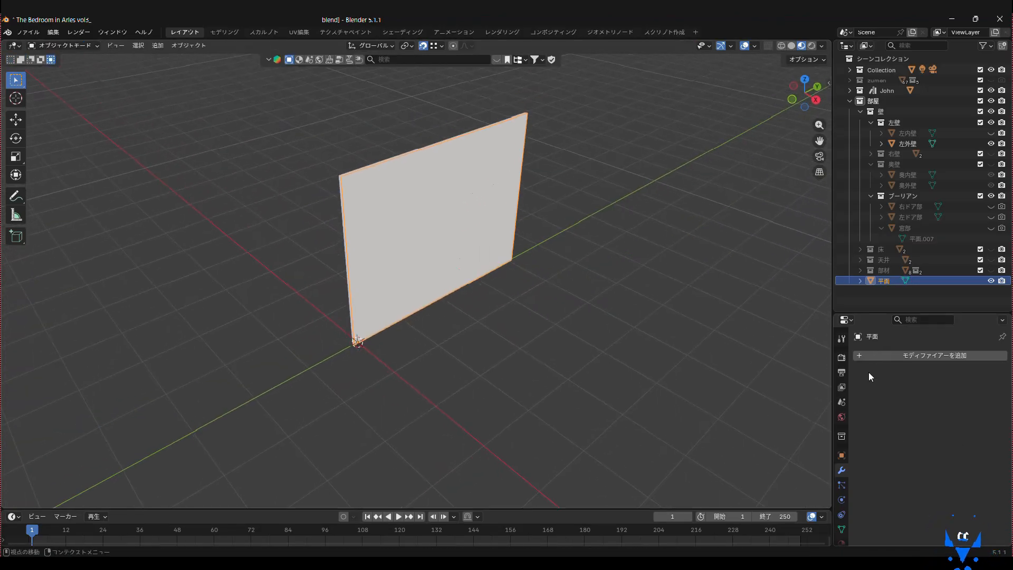
- Cut the door opening into the plane with a Boolean difference modifier using 左ドア部, and apply the modifier
left_click(865, 354)
mouse_move(860, 353)
left_click(749, 174)
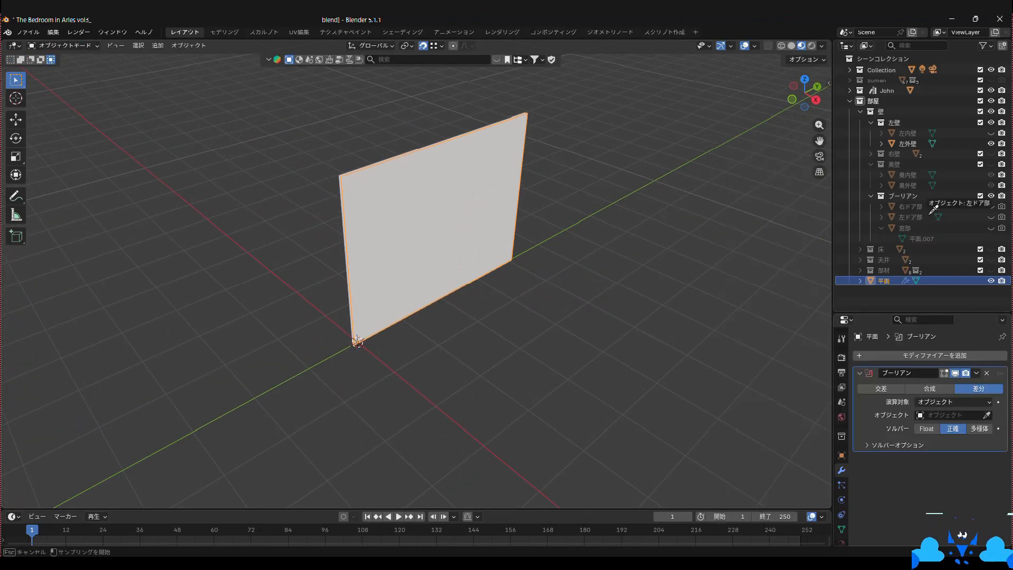
left_click(912, 216)
left_click(976, 372)
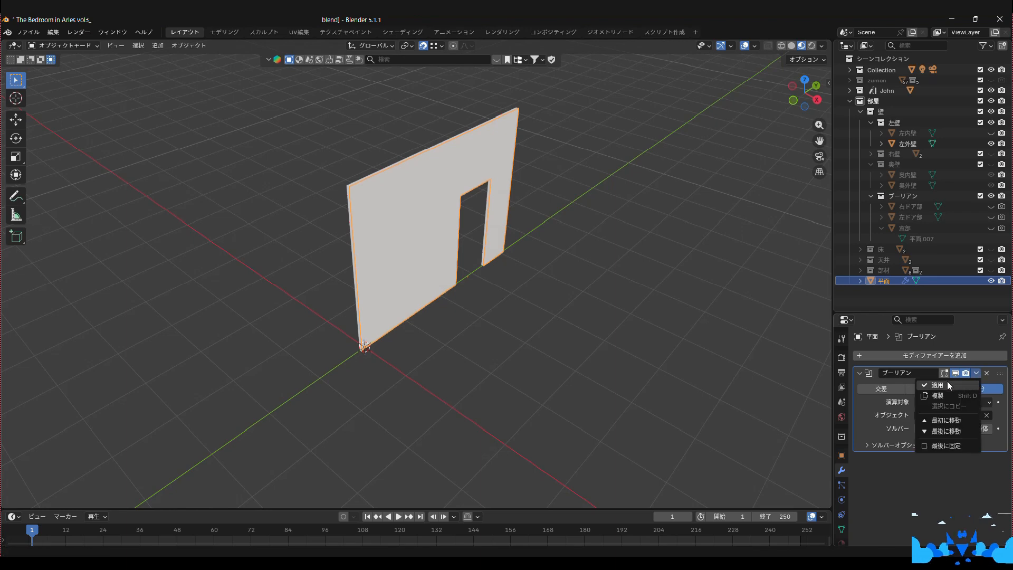
left_click(970, 380)
- Give the new wall the Plaster Material and put it in the 左壁 collection, named 左内壁, in place of the original inner wall
left_click(402, 32)
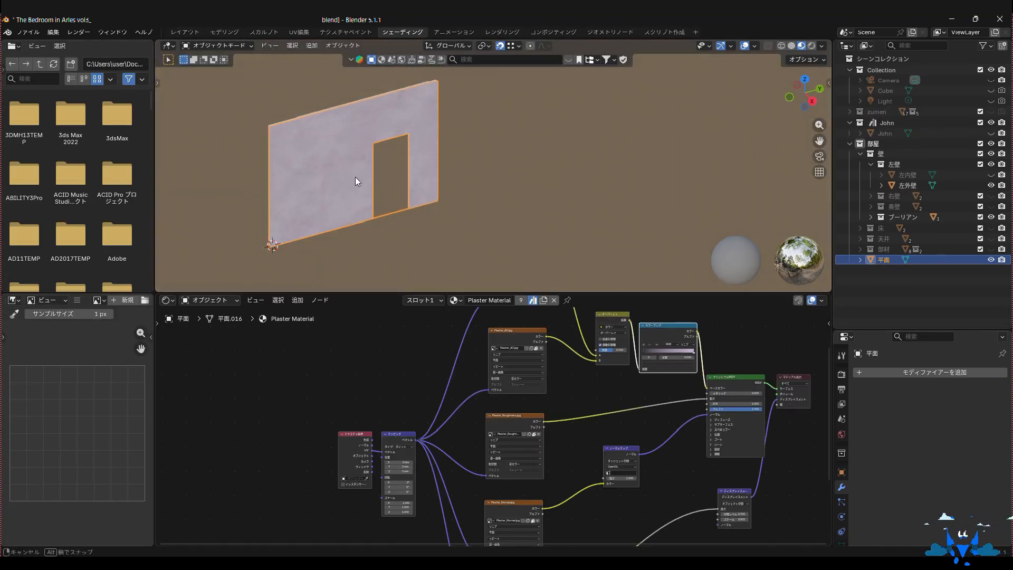
left_click_drag(898, 261, 907, 176)
double_click(905, 186)
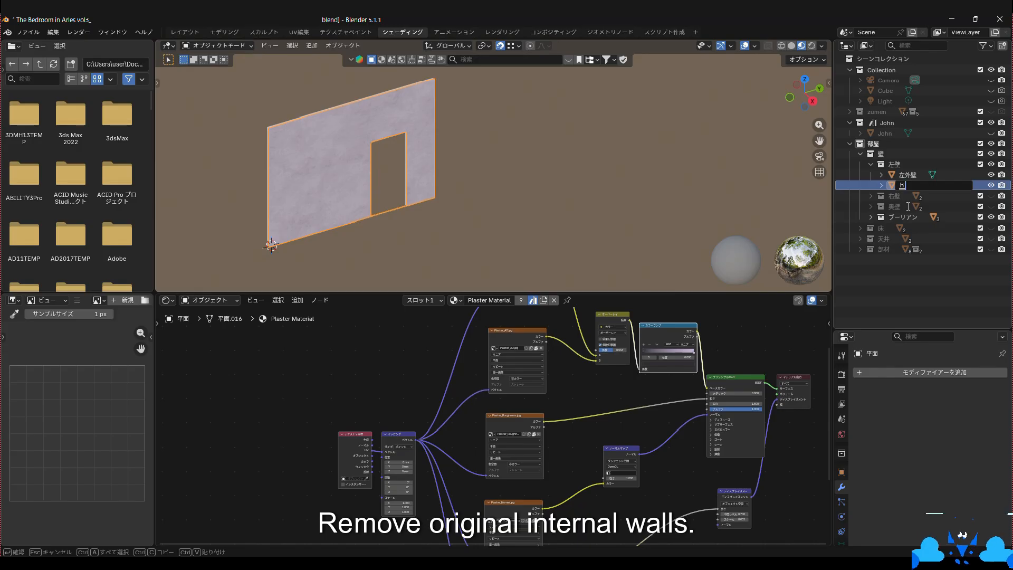
type("左内壁")
key("Return")
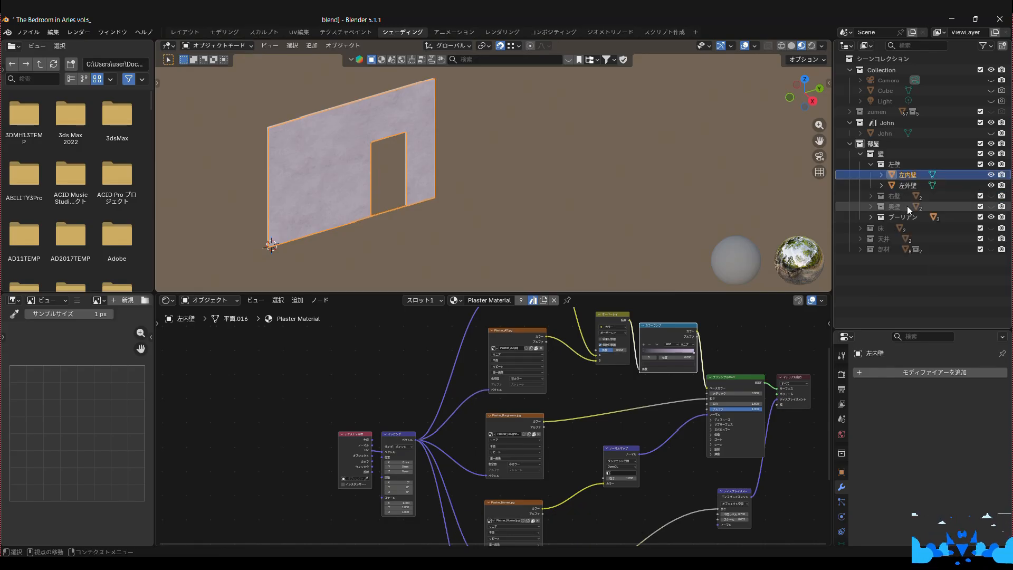
- Show all the room collections, return to the Layout workspace and unhide the Light inside Collection
middle_click_drag(583, 170, 539, 198)
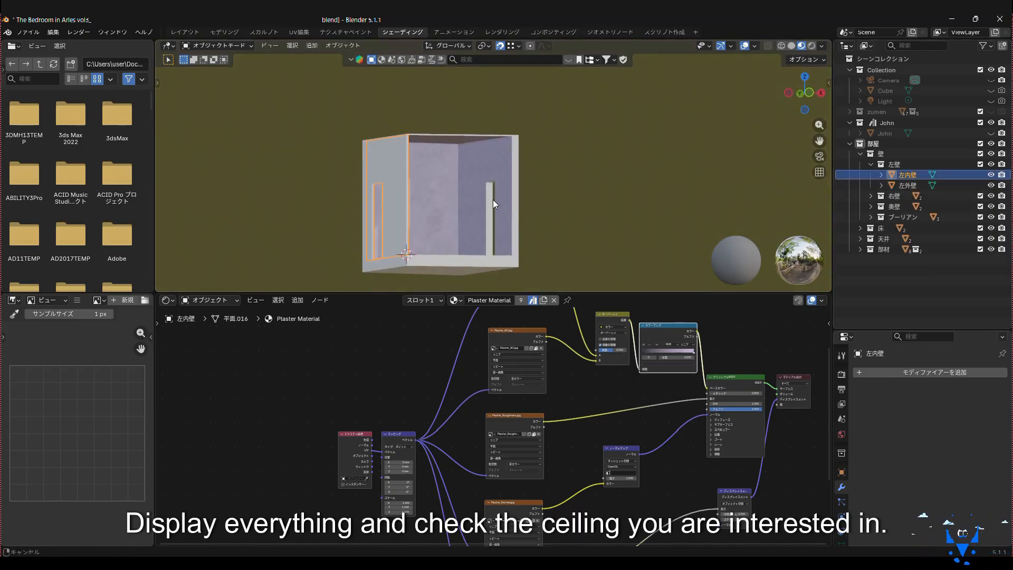
middle_click_drag(493, 200, 527, 178)
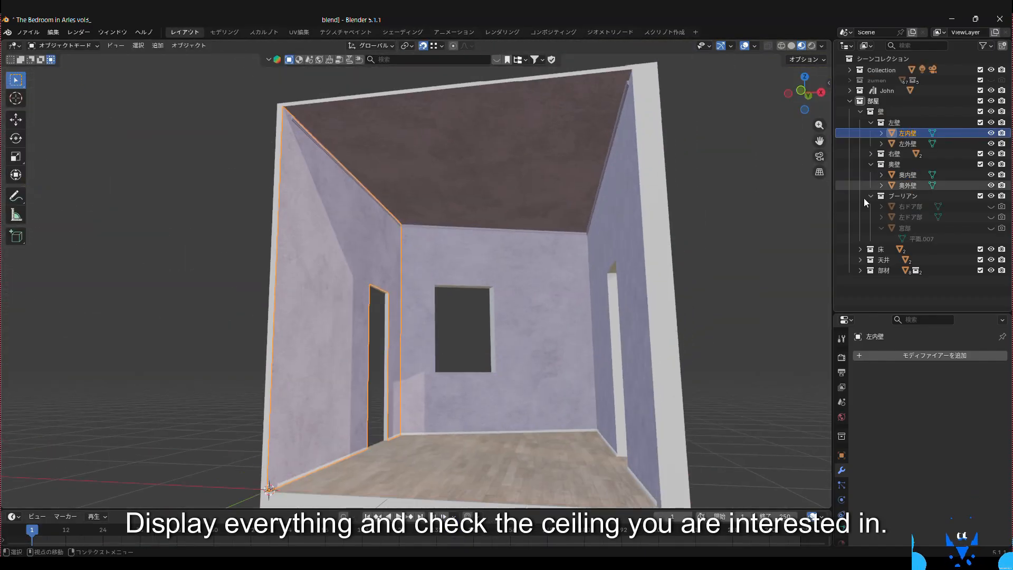
left_click(849, 70)
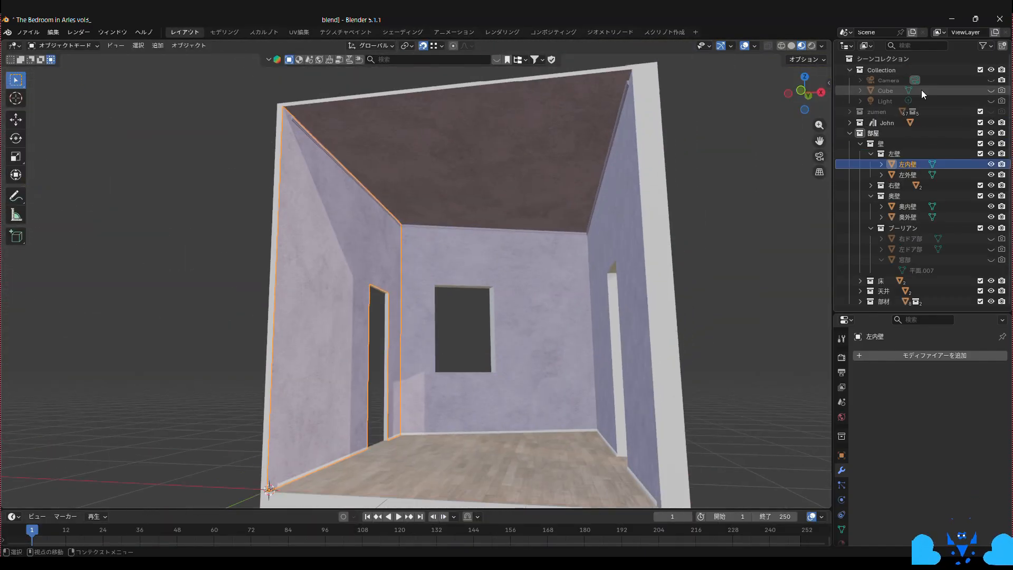
left_click(990, 101)
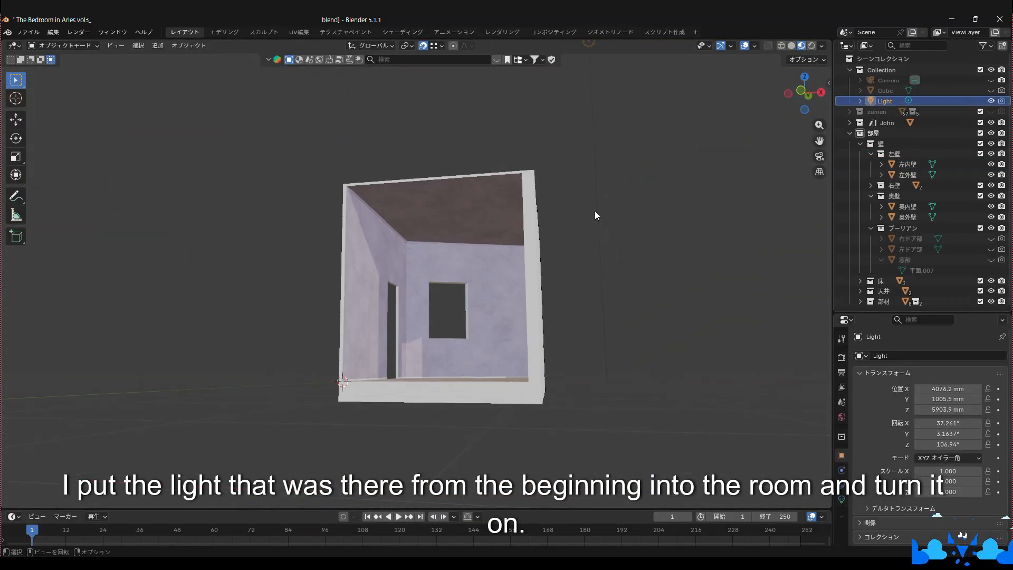
- Move the light inside the room in front view to about X 1582 mm and Z 2499 mm, with snapping turned off
scroll(594, 211, "down", 2)
left_click(801, 91)
key("g")
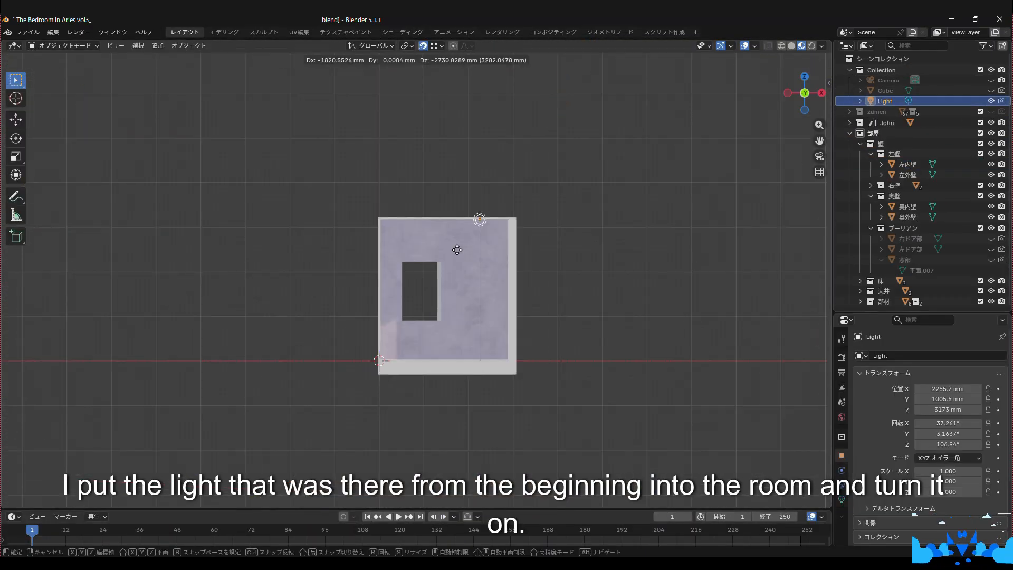
left_click(453, 247)
key("shift+Tab")
key("g")
left_click(445, 261)
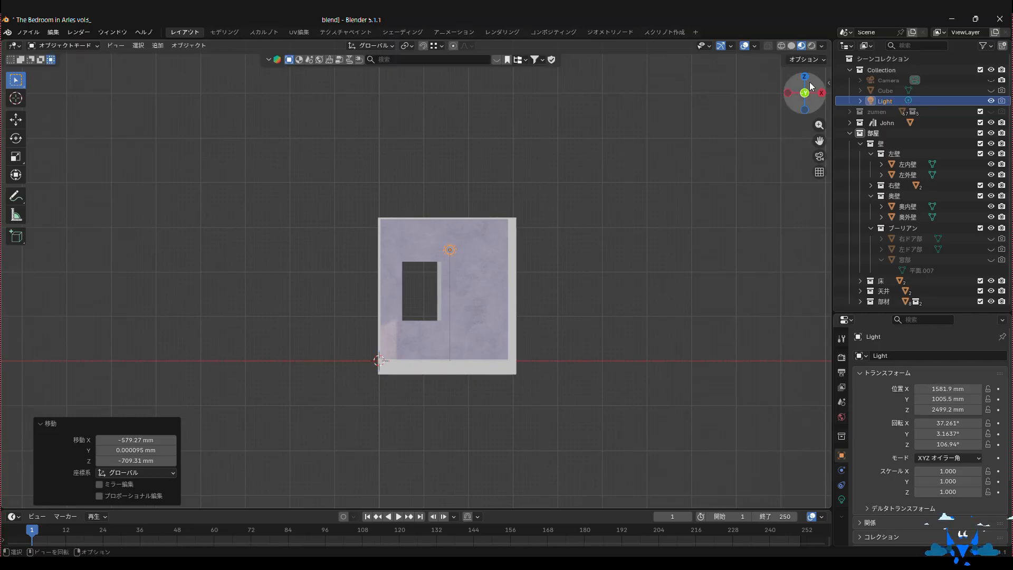
- Move the light about 2435 mm along Y and 142 mm down in a wireframe side view
left_click(821, 92)
key("shift+z")
left_click(908, 102)
key("g")
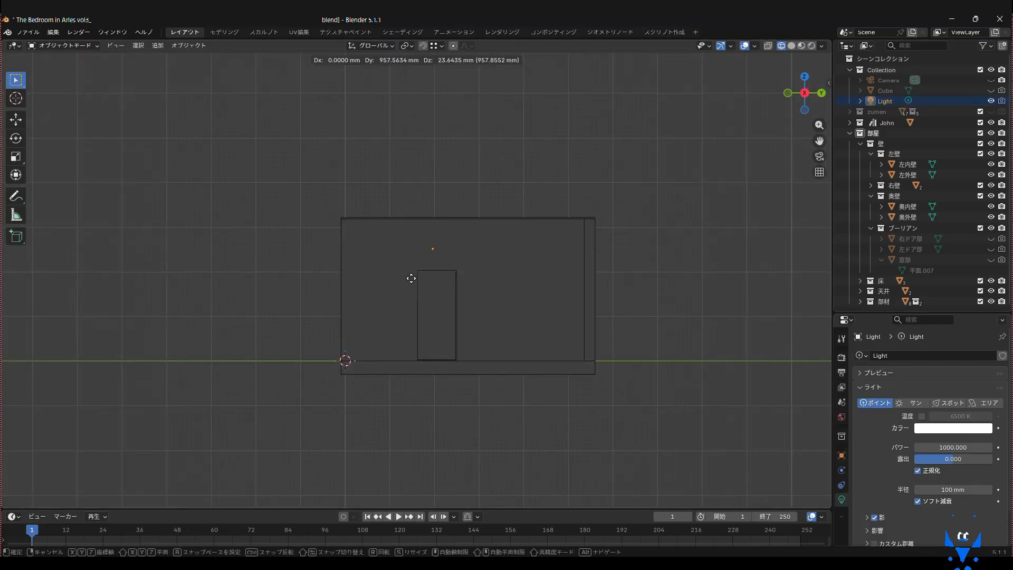
left_click(478, 284)
scroll(496, 268, "down", 1)
scroll(482, 268, "up", 3)
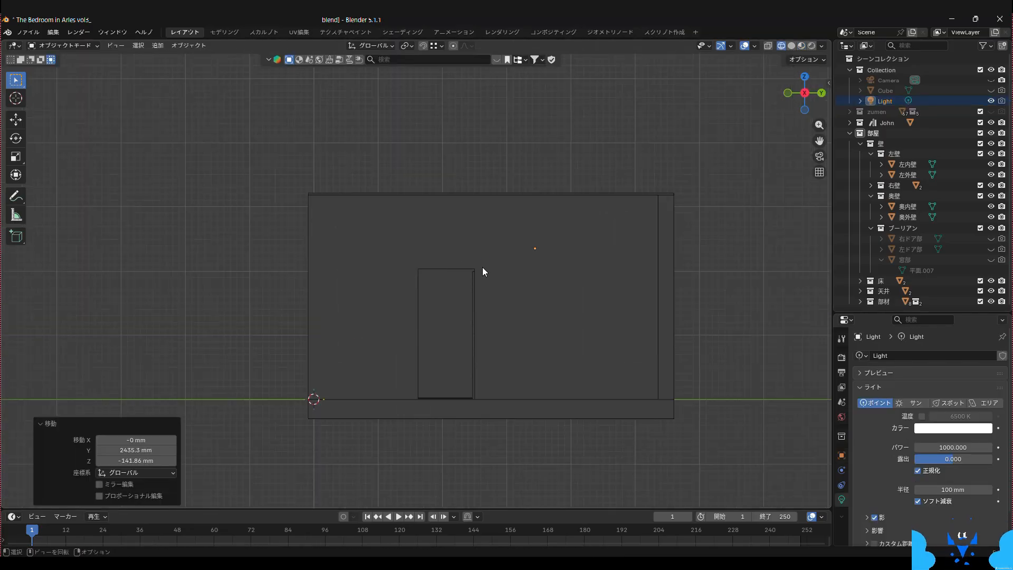
- Check the light's position in solid X-ray display and move it about -780 mm along Y
left_click(790, 46)
left_click(768, 46)
middle_click_drag(765, 74, 794, 97)
left_click(790, 97)
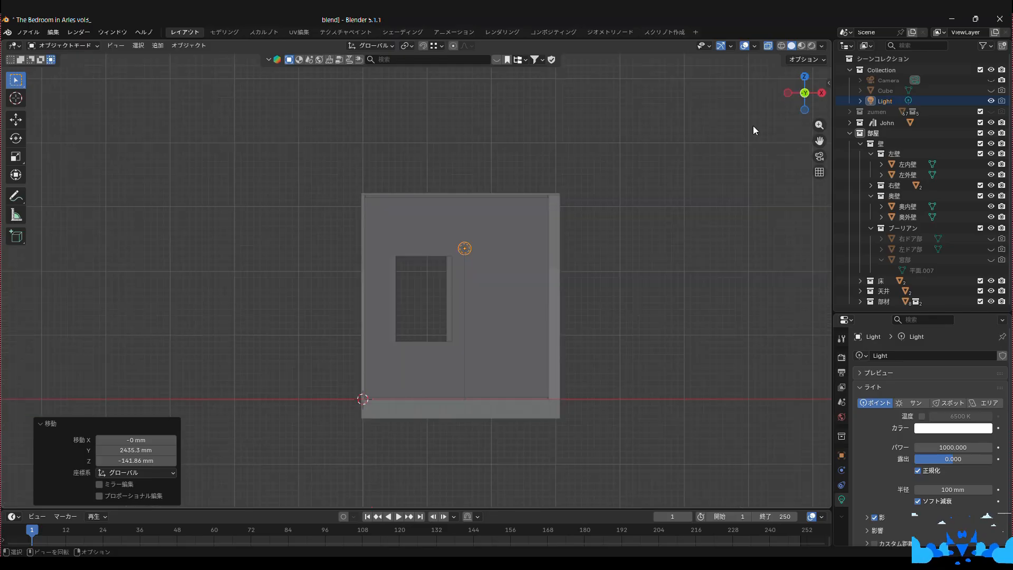
mouse_move(608, 181)
middle_mouse_down()
mouse_move(648, 195)
mouse_move(803, 115)
middle_mouse_up()
left_click(802, 115)
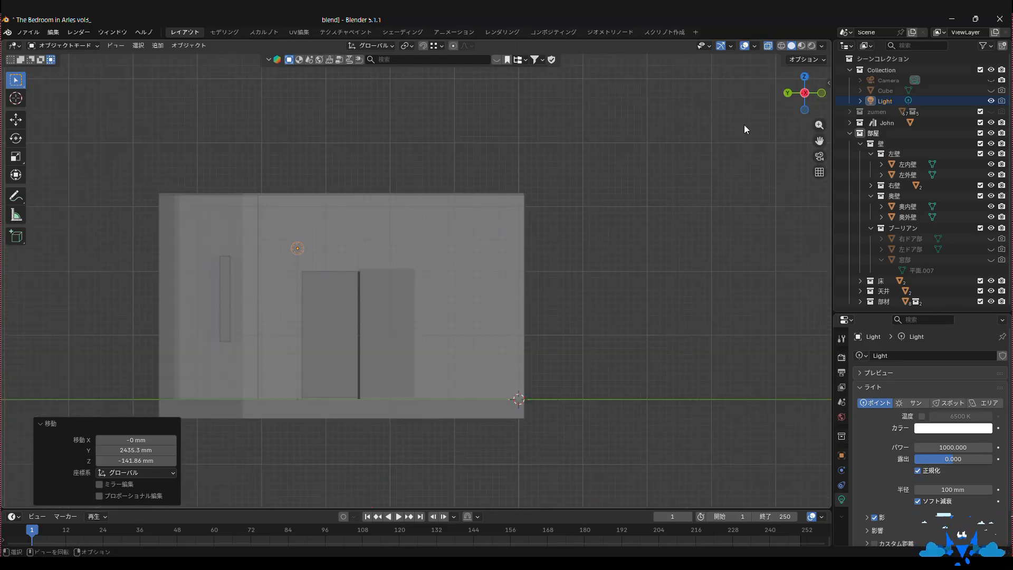
left_click(805, 93)
key("g")
key("y")
left_click(480, 248)
- Examine the lit room interior and its ceiling in rendered viewport shading
middle_click_drag(480, 248, 745, 86)
left_click(801, 46)
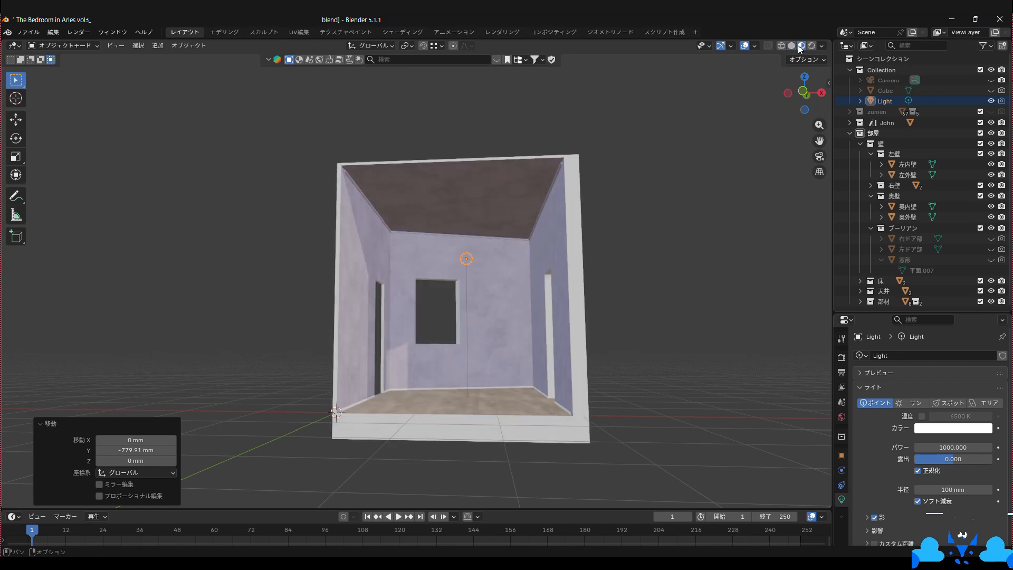
left_click(811, 46)
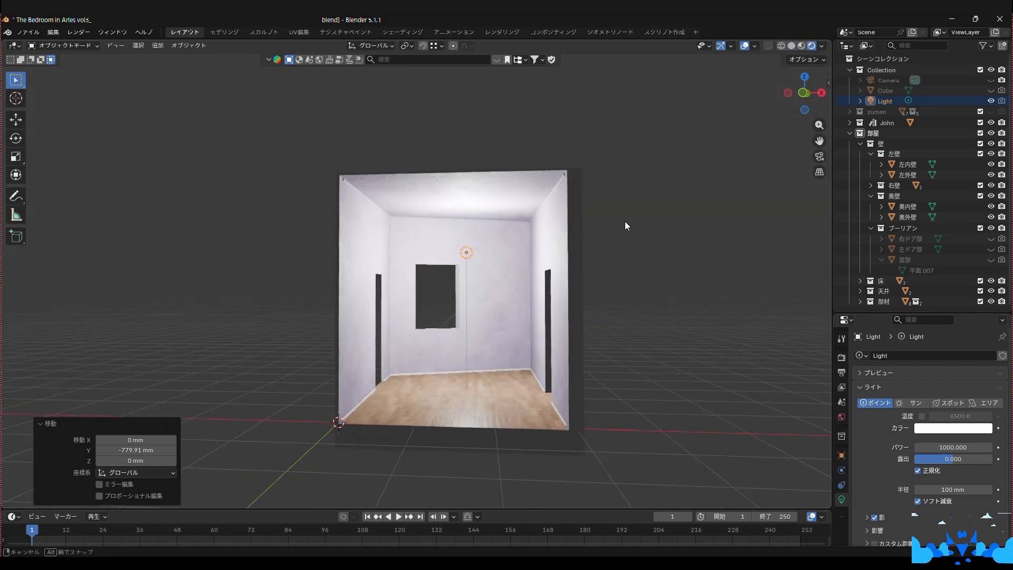
mouse_move(624, 220)
middle_mouse_down()
mouse_move(596, 220)
mouse_move(628, 232)
mouse_move(622, 223)
mouse_move(633, 219)
middle_mouse_up()
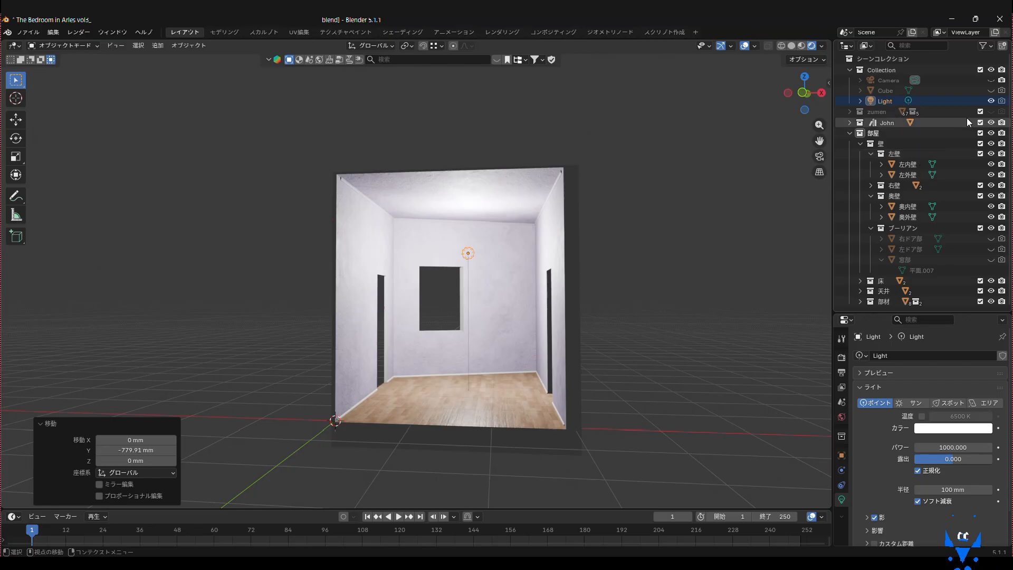
- Show the John figure inside the room, view it in rendered shading and return to Material Preview
left_click(849, 123)
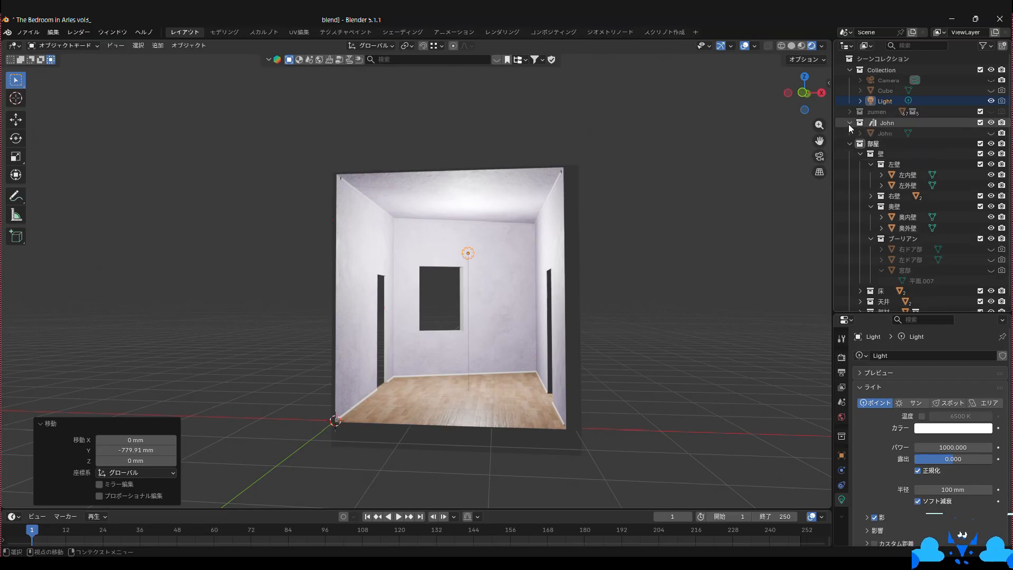
left_click(991, 134)
middle_click_drag(471, 348, 475, 292)
scroll(454, 366, "up", 1)
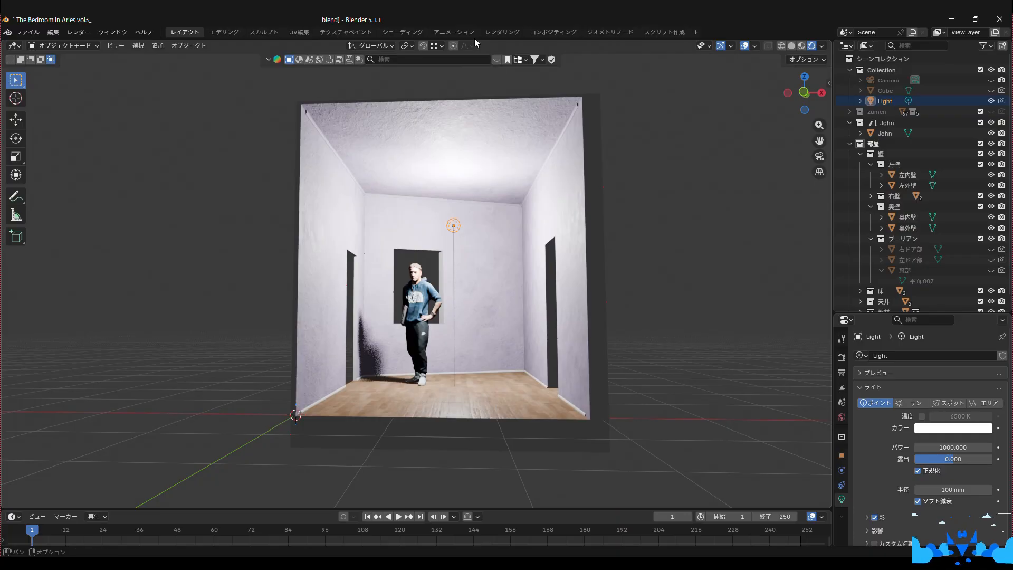
left_click(802, 46)
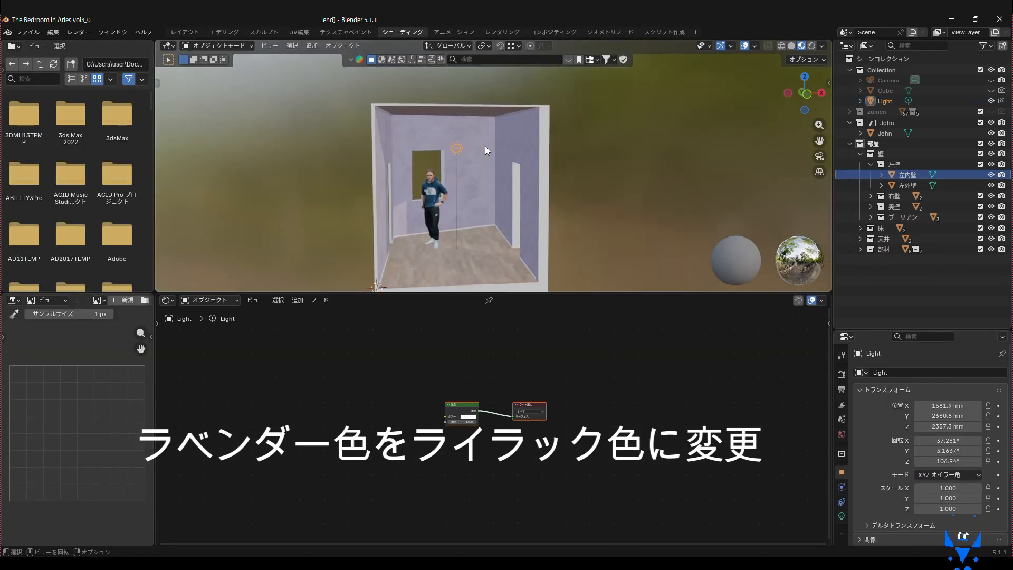
- Change the light end stop of the Plaster Material's color ramp to #D1BADAFF through the back inner wall
left_click(485, 147)
scroll(448, 512, "up", 6)
scroll(448, 422, "down", 1)
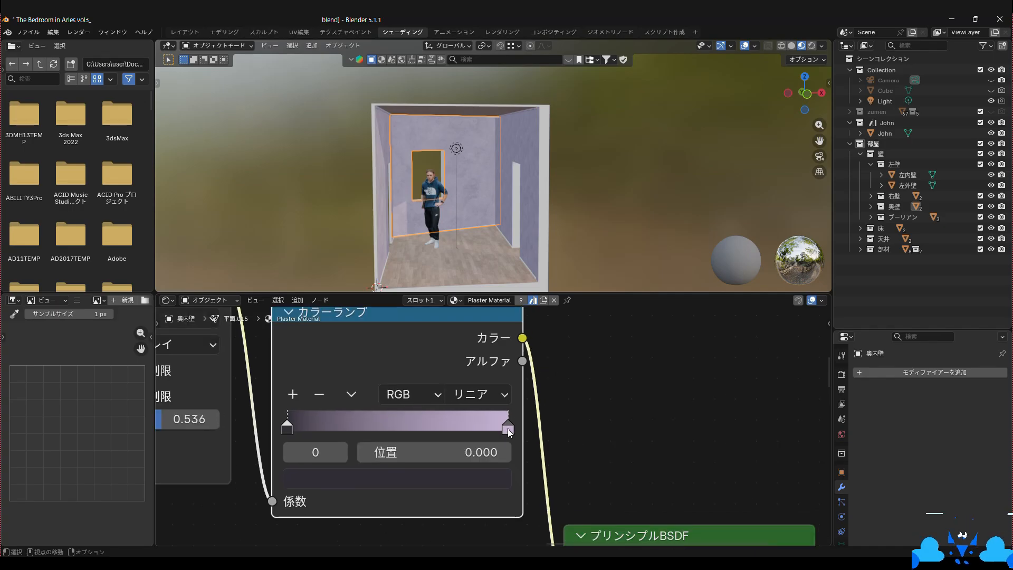
left_click(433, 478)
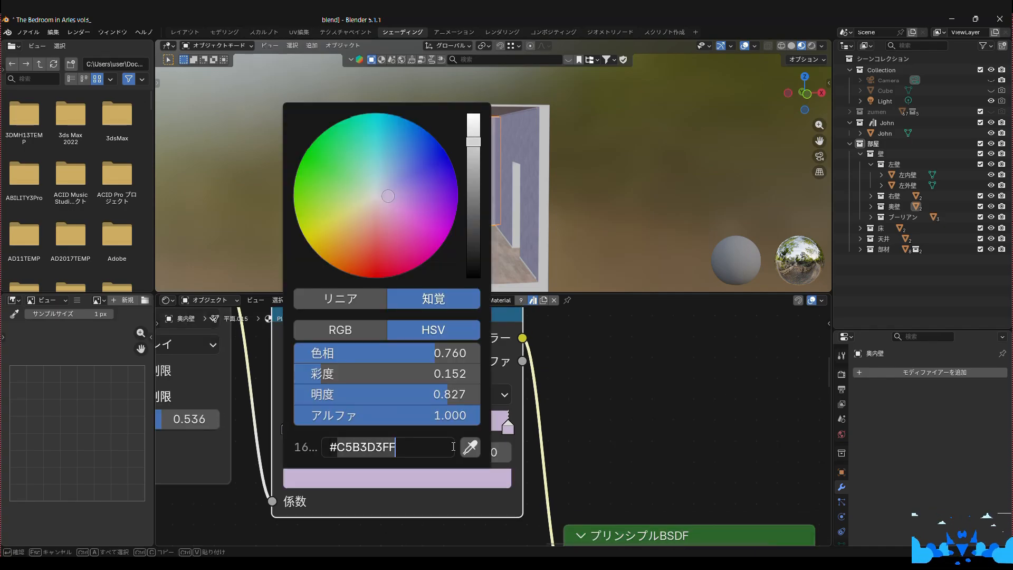
key("Zenkaku_Hankaku")
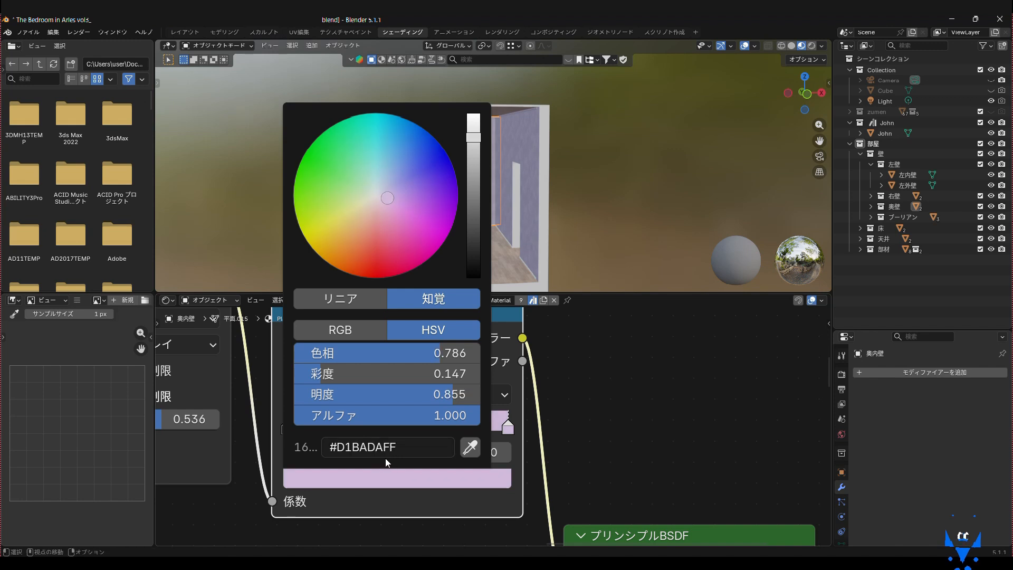
- Copy #D1BADAFF to the dark end stop of the Plaster Material's color ramp and darken it to a value of about 0.39
left_click(372, 448)
key("ctrl+c")
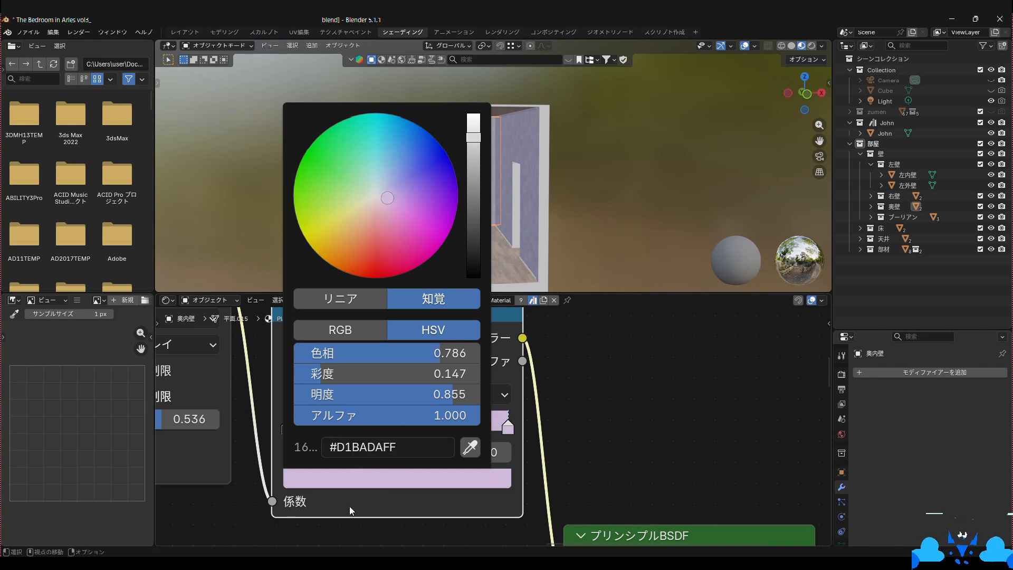
left_click(287, 429)
left_click(389, 484)
key("ctrl+v")
key("Return")
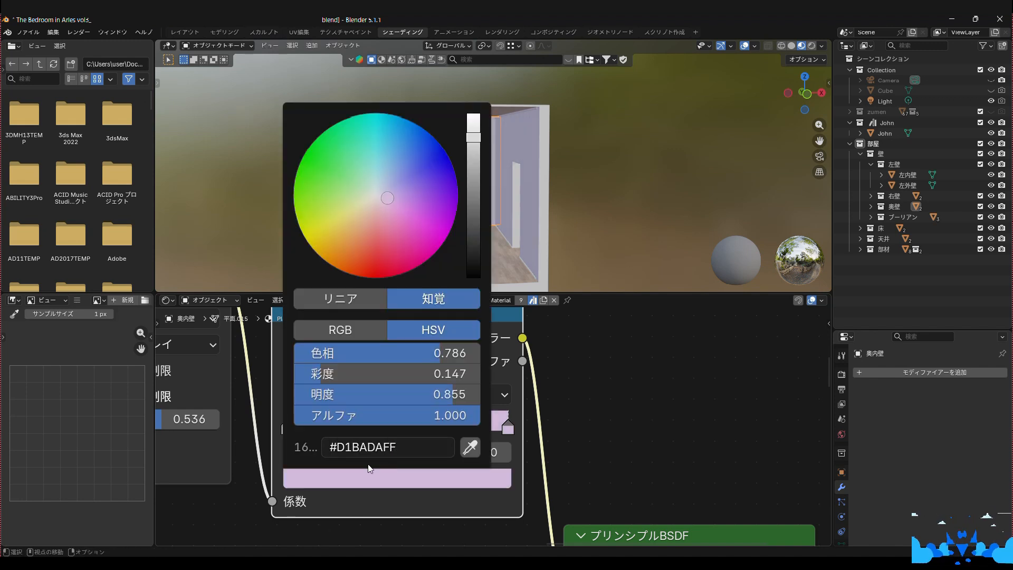
left_click_drag(473, 253, 473, 216)
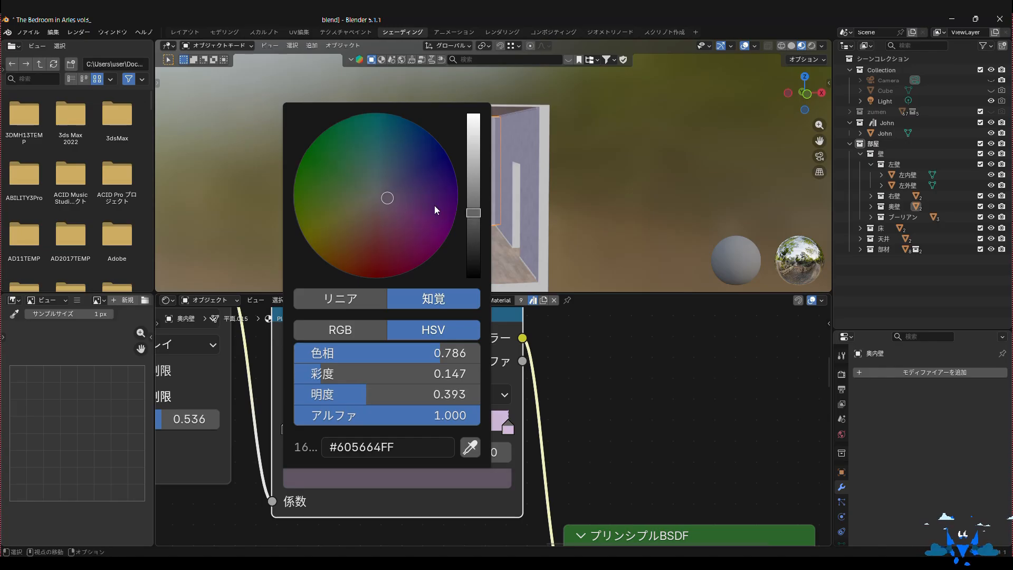
left_click_drag(386, 199, 387, 195)
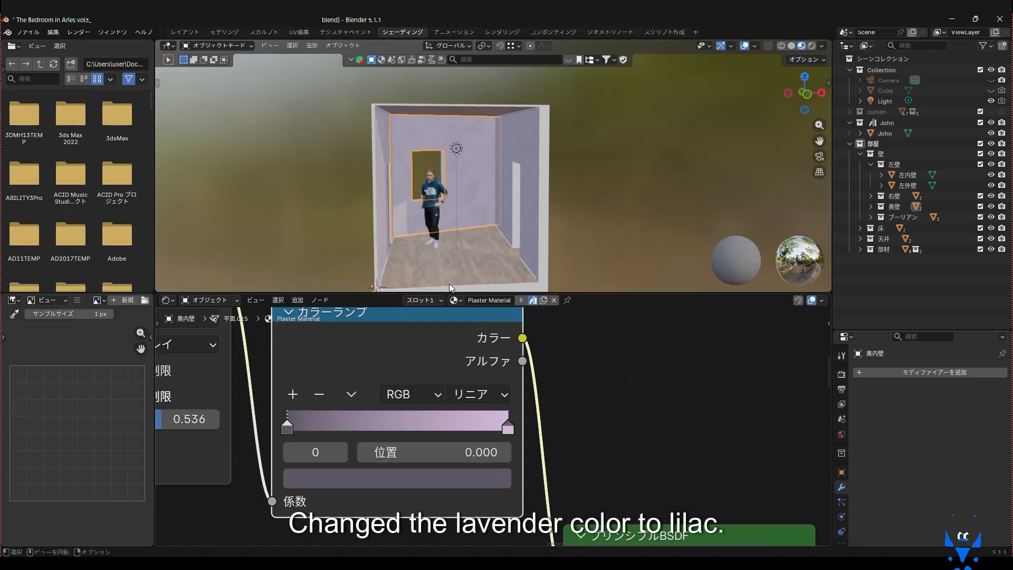
- Examine the recolored lilac walls up close and in rendered viewport shading
scroll(486, 198, "up", 5)
scroll(485, 197, "down", 3)
mouse_move(485, 198)
middle_mouse_down()
mouse_move(477, 202)
mouse_move(489, 195)
middle_mouse_up()
left_click(783, 105)
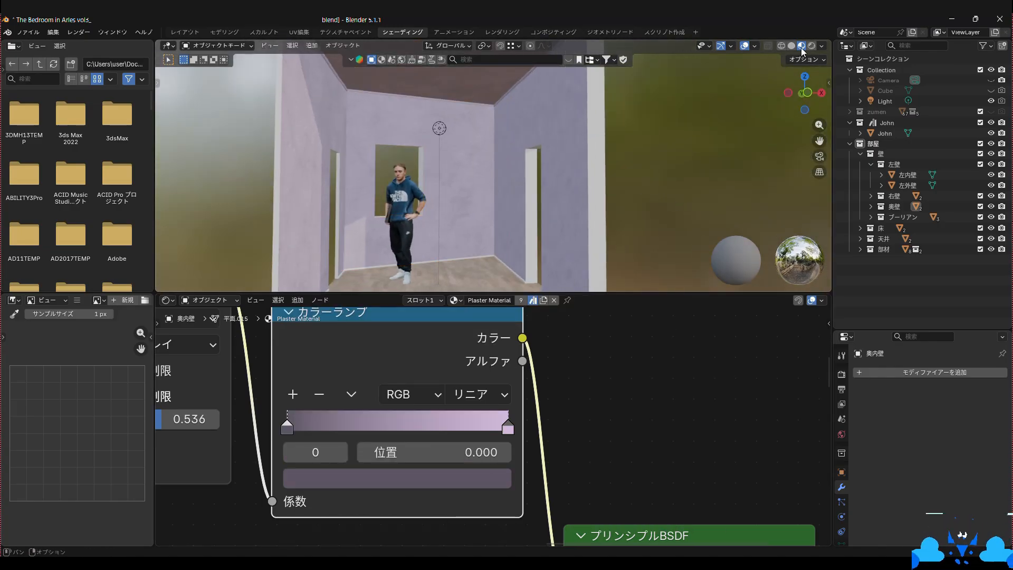
left_click(811, 46)
scroll(594, 152, "down", 3)
middle_click_drag(594, 152, 605, 163)
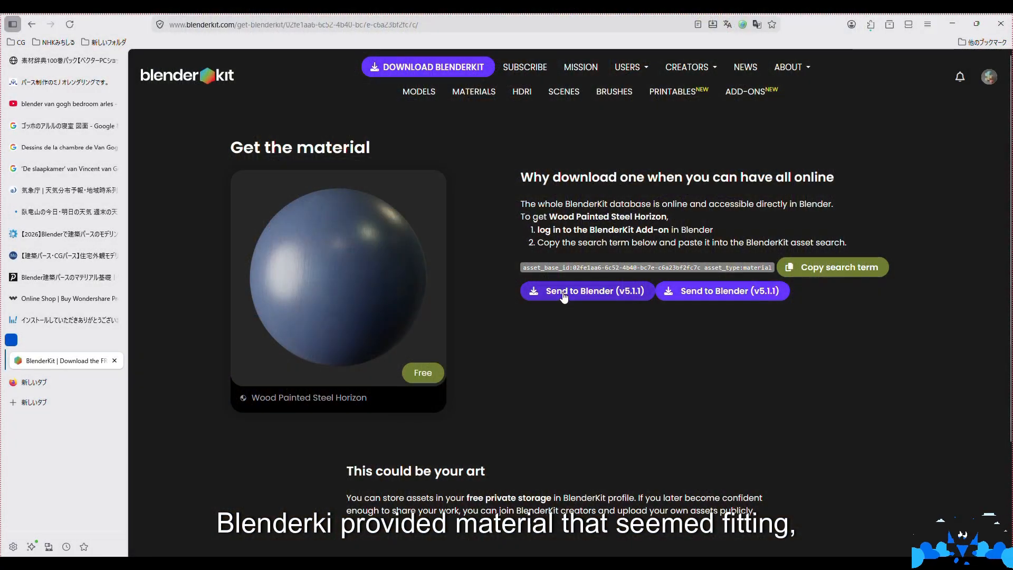
- Send BlenderKit's Wood Painted Steel Horizon material to Blender for the right baseboard, check it up close and dismiss the asset results
left_click(563, 296)
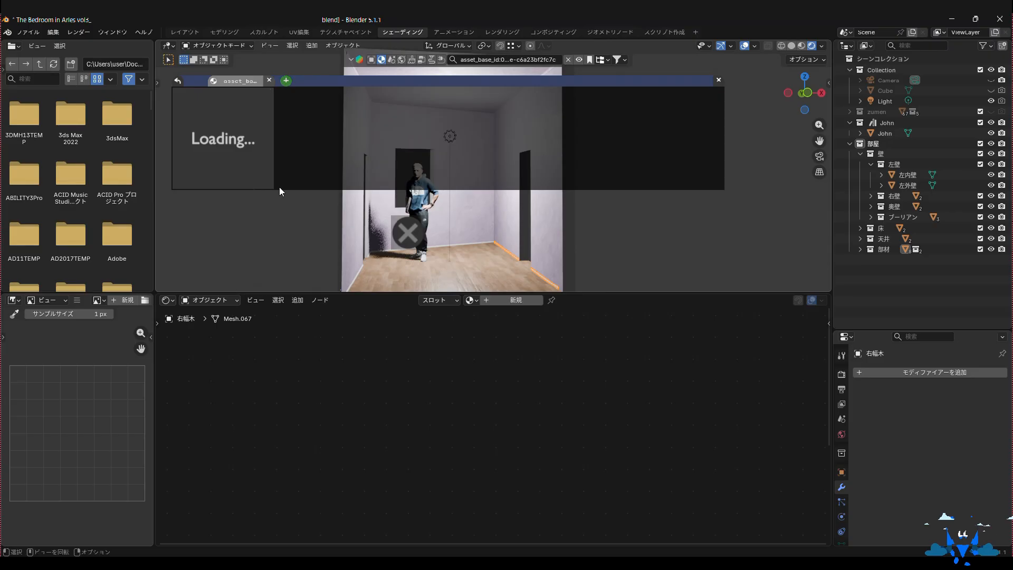
scroll(546, 286, "up", 4)
middle_click_drag(545, 286, 553, 216, "shift")
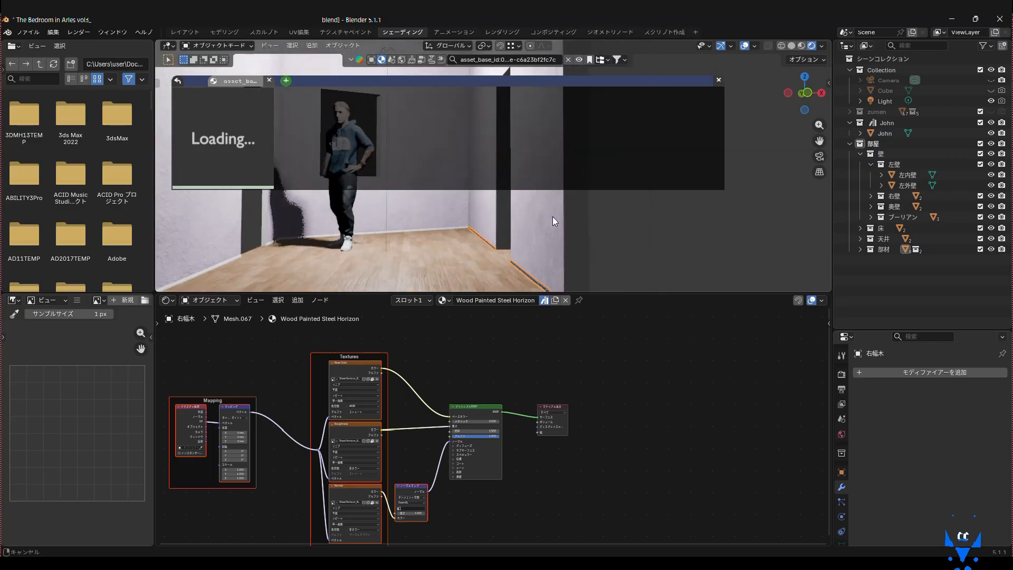
scroll(569, 265, "up", 4)
middle_click_drag(569, 264, 567, 214, "shift")
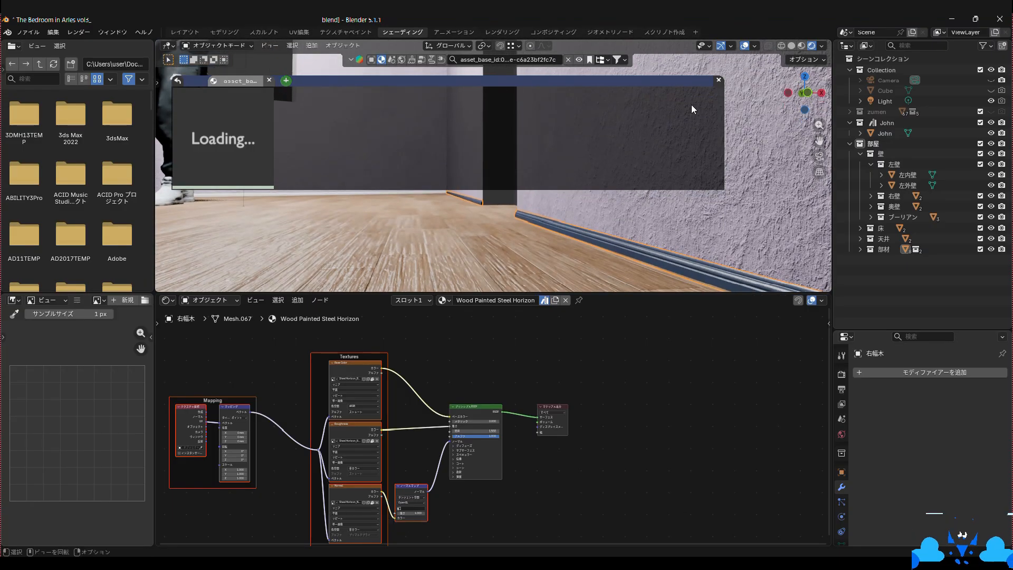
left_click(716, 80)
- Insert an RGB Curves node between the Base Color texture and the Principled BSDF of the baseboard material
scroll(407, 432, "up", 5)
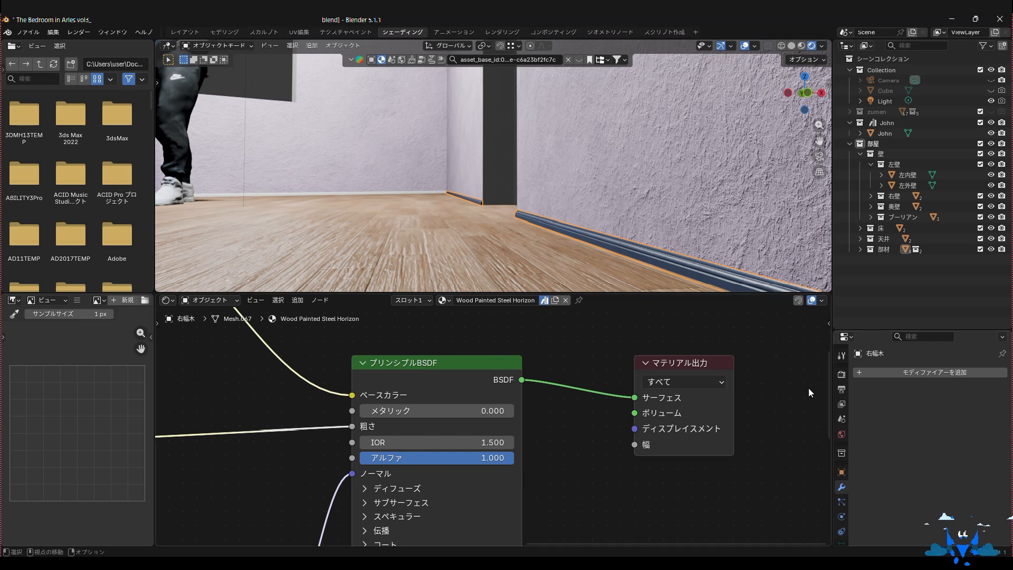
middle_click_drag(455, 364, 637, 453)
left_click(303, 311)
left_click(300, 300)
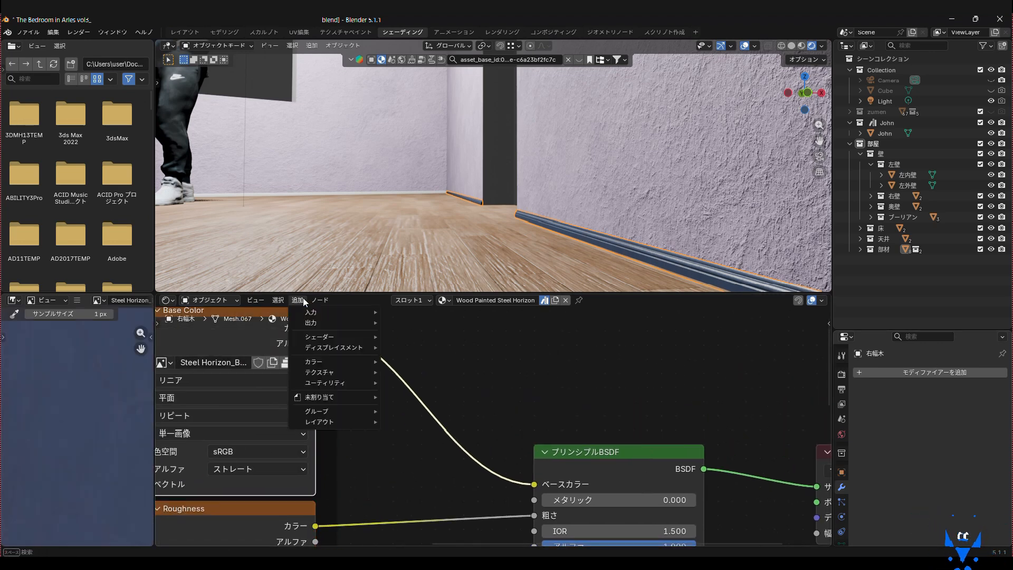
mouse_move(316, 369)
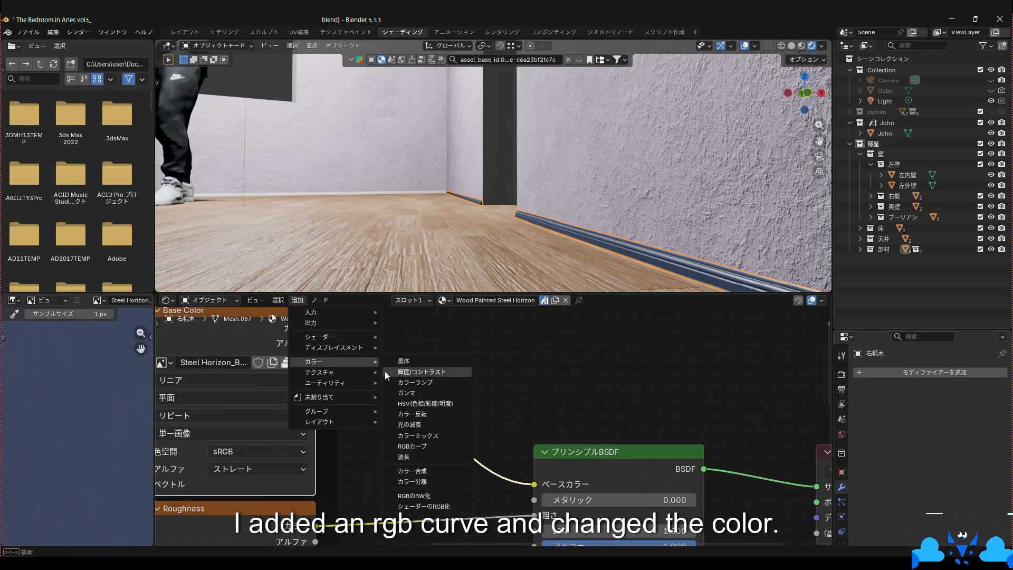
left_click(412, 446)
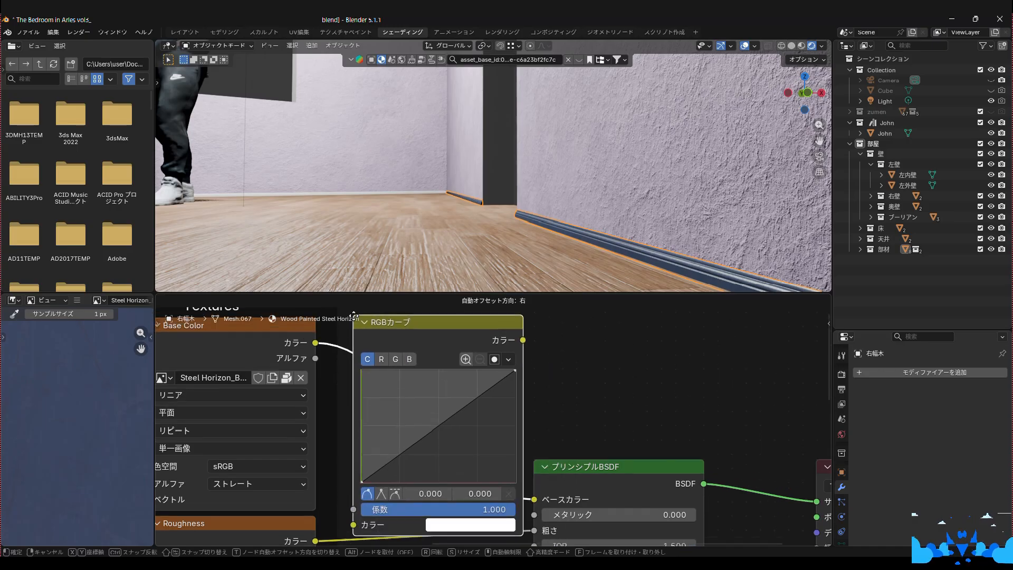
left_click(372, 343)
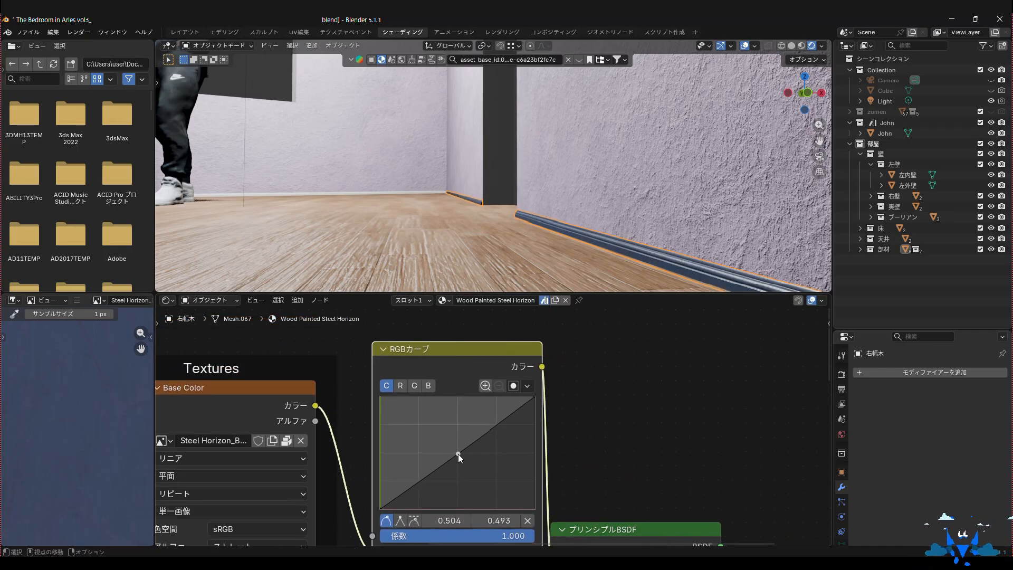
- Lighten the baseboard color in RGB Curves with a blue curve point at 0.445, 0.612 and a combined curve point at 0.386, 0.743
mouse_move(459, 454)
left_mouse_down()
mouse_move(432, 427)
mouse_move(449, 452)
mouse_move(447, 440)
left_mouse_up()
left_click(400, 385)
left_click(428, 385)
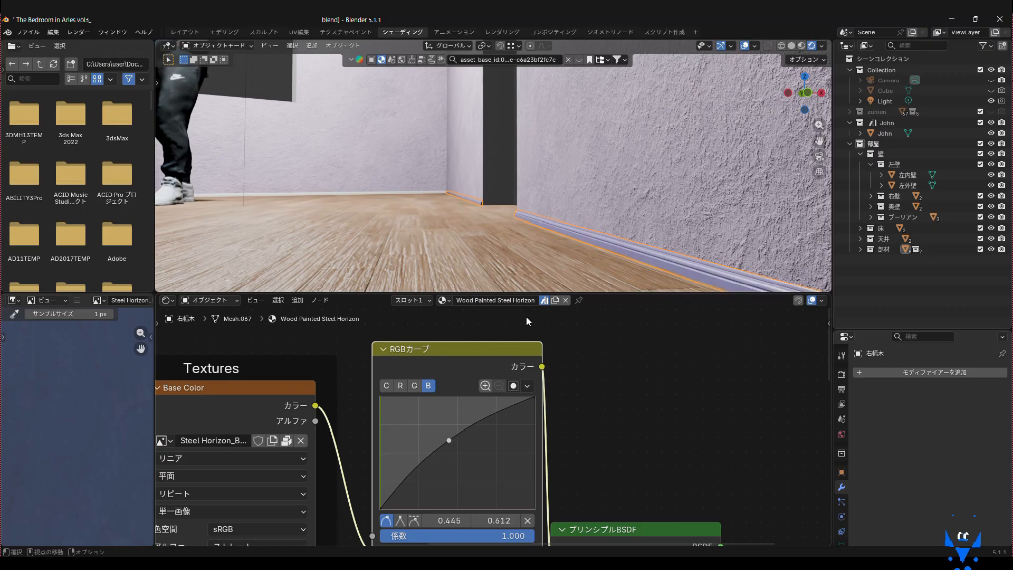
middle_click_drag(528, 285, 560, 230)
left_click(386, 385)
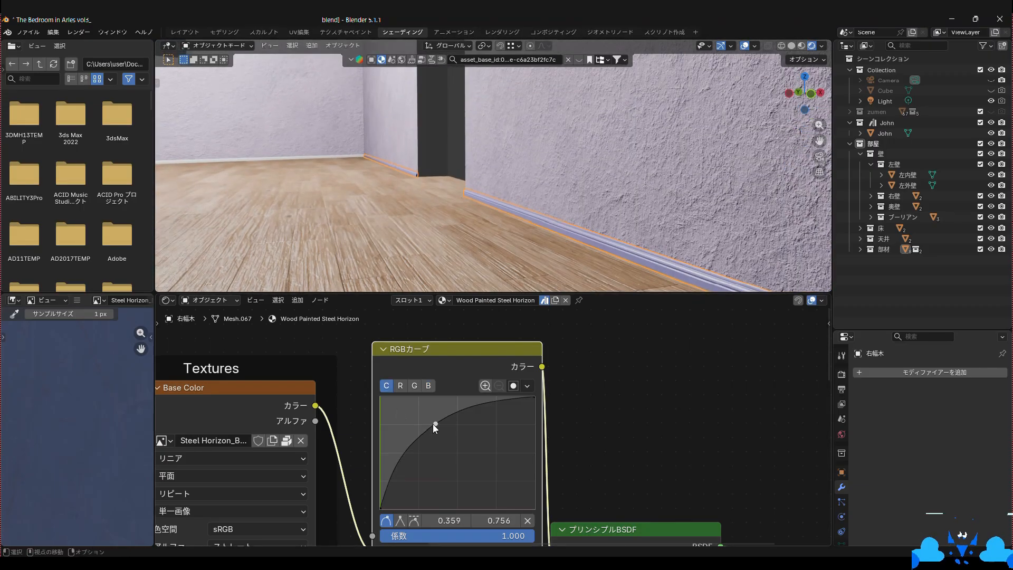
left_click_drag(434, 423, 439, 424)
mouse_move(441, 226)
middle_mouse_down()
mouse_move(502, 238)
mouse_move(438, 215)
mouse_move(532, 222)
mouse_move(511, 222)
middle_mouse_up()
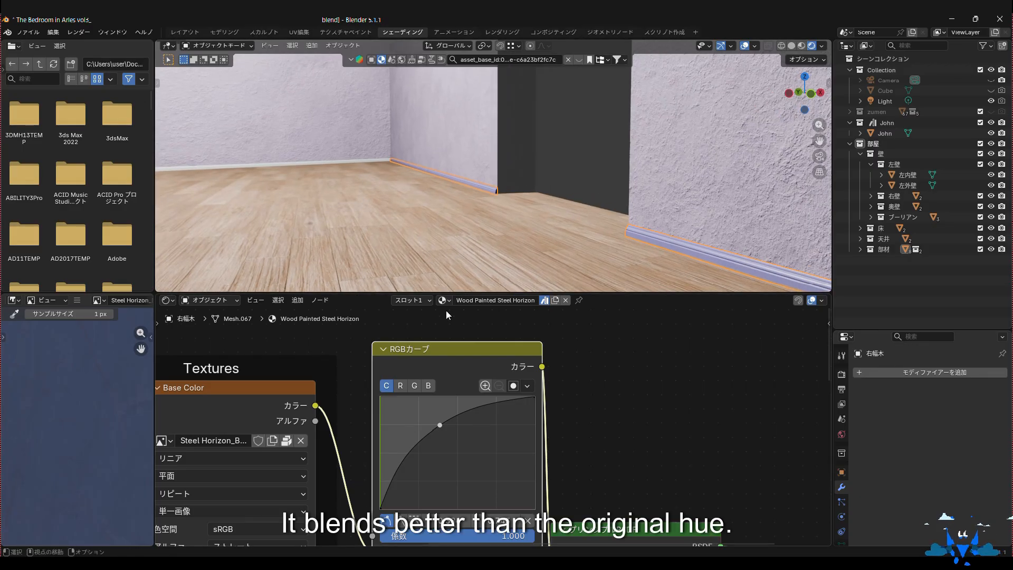
- Assign the existing Wood Painted Steel Horizon material to the back and left baseboards
left_click(372, 164)
left_click(470, 299)
left_click(519, 382)
scroll(363, 198, "down", 3)
scroll(311, 210, "down", 4)
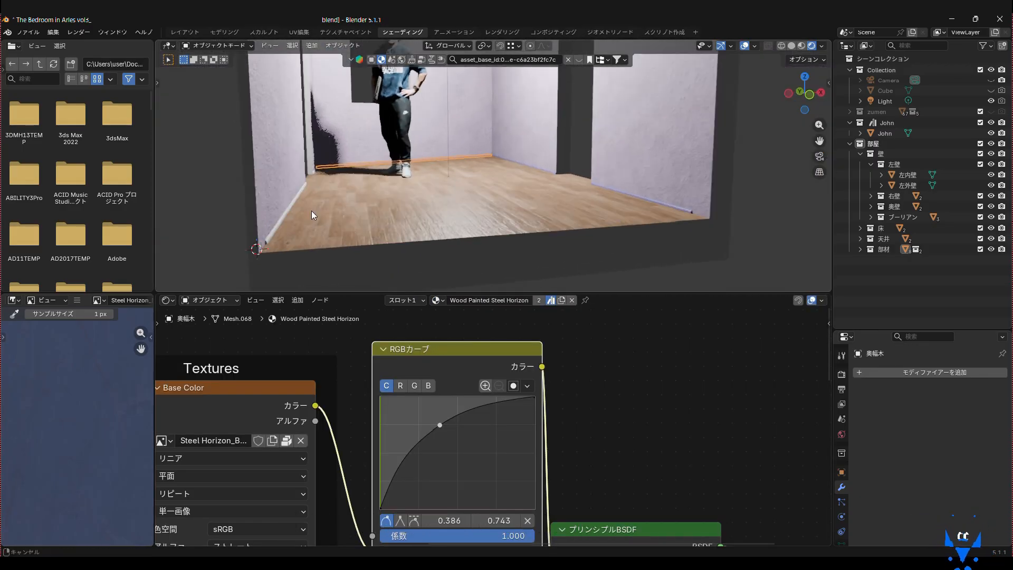
left_click(313, 212)
left_click(469, 299)
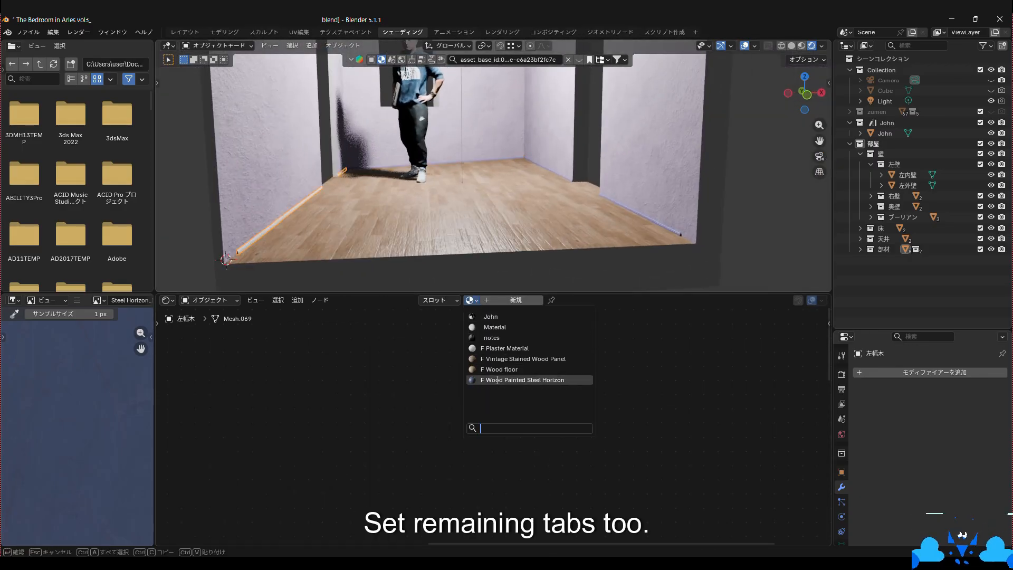
left_click(519, 380)
- Assign the Wood Painted Steel Horizon material to the right, back and left ceiling moldings
middle_click_drag(550, 162, 575, 201)
scroll(550, 208, "up", 3)
middle_click_drag(537, 93, 538, 180, "shift")
left_click(562, 106)
left_click(455, 300)
left_click(467, 380)
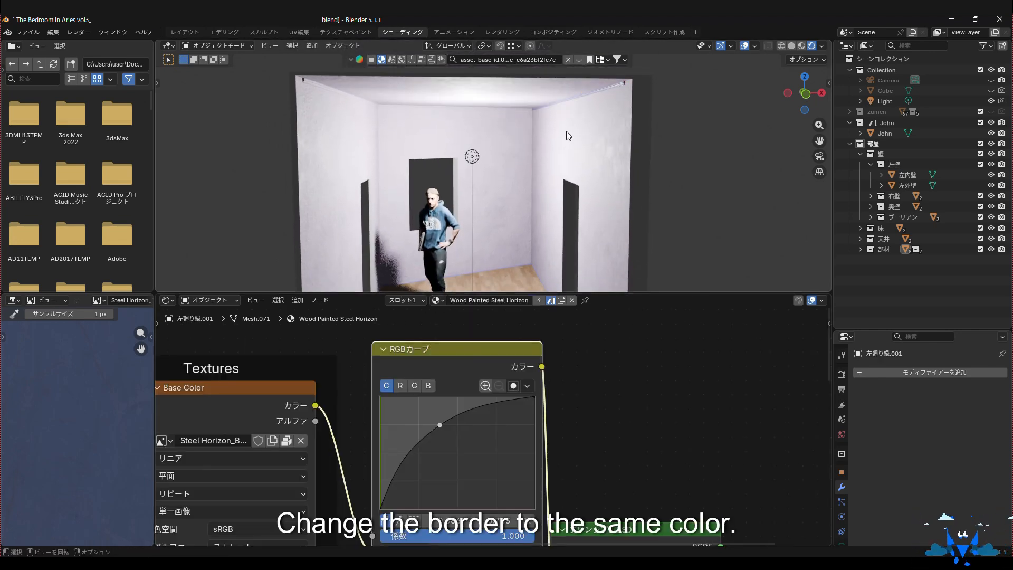
left_click(454, 106)
left_click(455, 300)
left_click(473, 380)
left_click(340, 93)
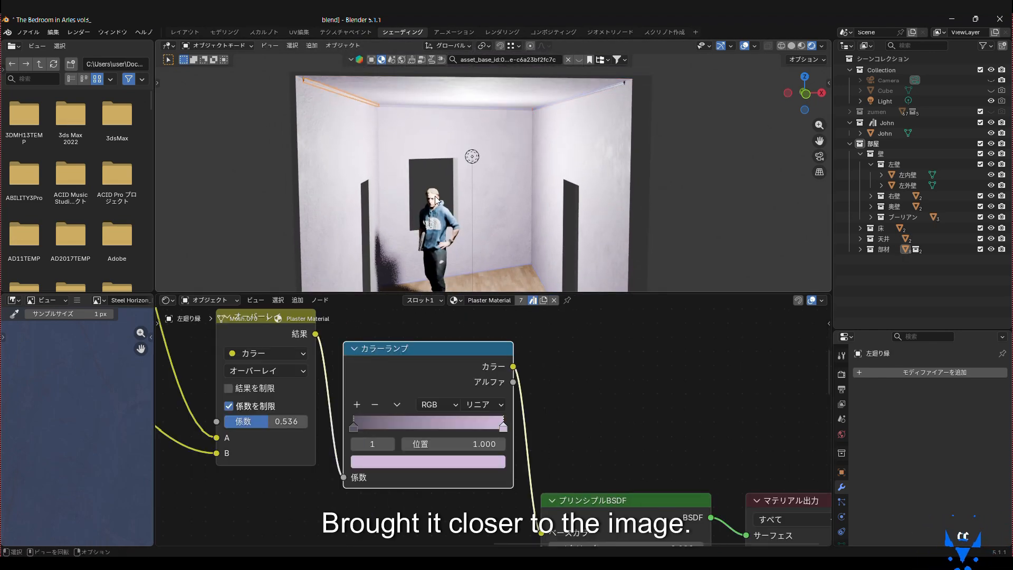
left_click(455, 300)
left_click(470, 380)
- Switch to the Layout workspace and examine the whole rendered room with nothing selected
left_click(235, 170)
left_click(184, 32)
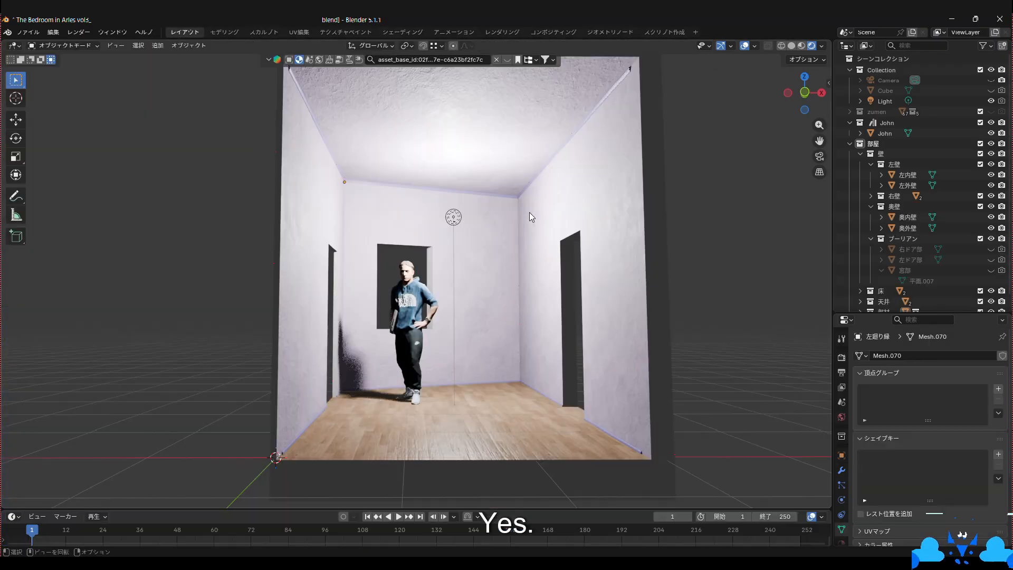
left_click(652, 217)
left_click(740, 244)
middle_click_drag(579, 300, 502, 351)
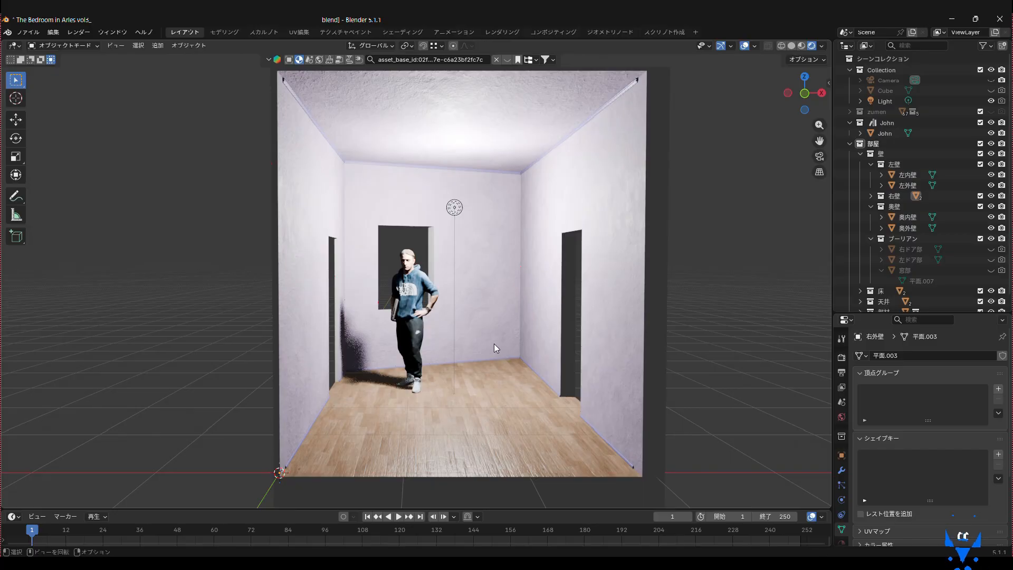